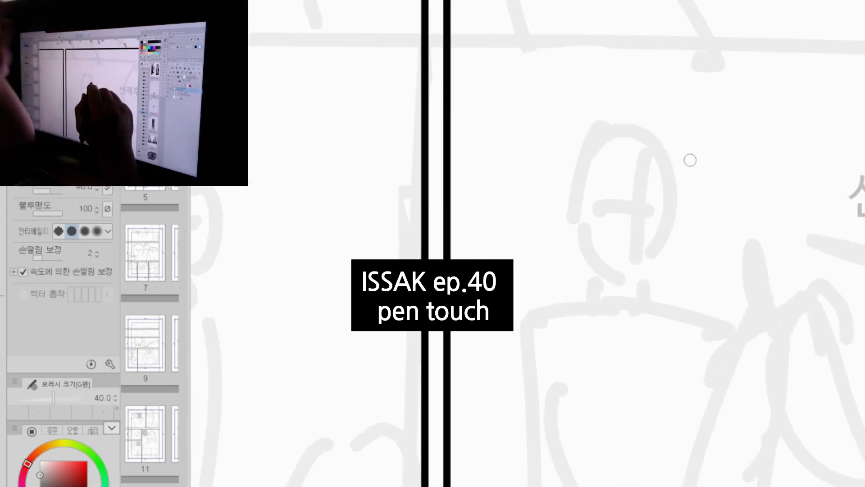
Step: Sketch the man's head outline with the G-pen over the faint rough in the right-hand panel, from crown to jaw and chin
mouse_move(562, 210)
left_mouse_down()
mouse_move(604, 110)
mouse_move(668, 126)
mouse_move(682, 200)
left_mouse_up()
mouse_move(569, 238)
left_mouse_down()
mouse_move(592, 279)
mouse_move(646, 289)
left_mouse_up()
left_click_drag(660, 276, 668, 265)
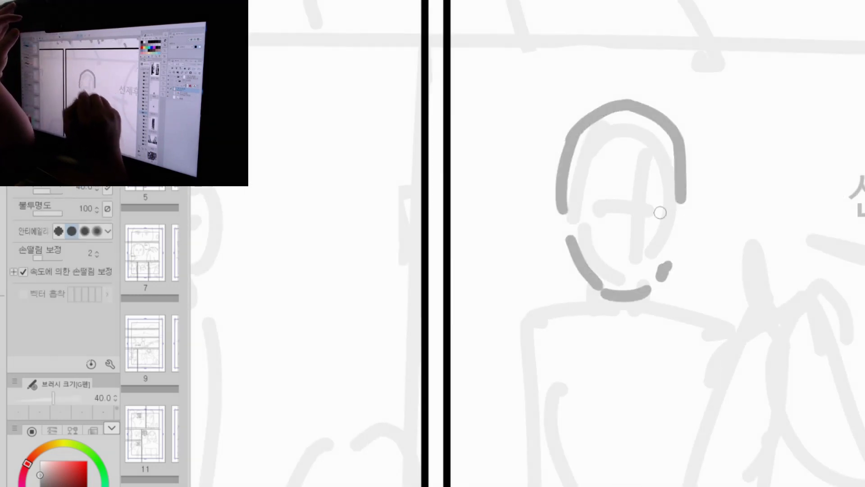
Step: Sketch the man's facial features inside the head: eyebrows, eyes, nose, moustache and mouth
left_click_drag(585, 184, 619, 190)
mouse_move(647, 186)
left_mouse_down()
mouse_move(656, 180)
mouse_move(669, 189)
left_mouse_up()
left_click_drag(585, 207, 610, 195)
left_click_drag(604, 202, 603, 208)
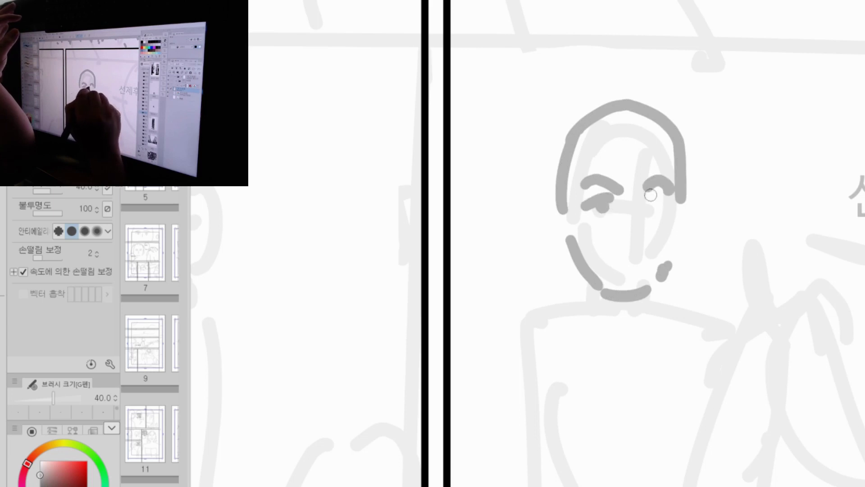
left_click_drag(650, 195, 666, 203)
mouse_move(658, 203)
left_mouse_down()
mouse_move(605, 196)
mouse_move(639, 192)
mouse_move(645, 249)
left_mouse_up()
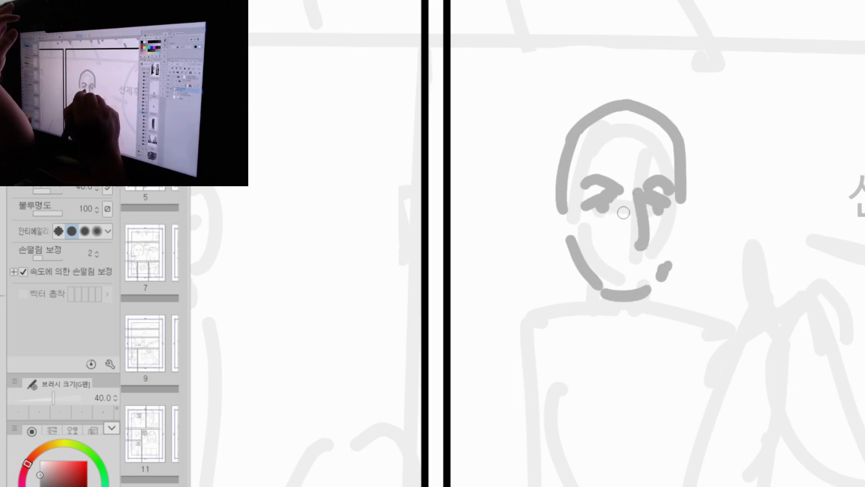
mouse_move(624, 205)
left_mouse_down()
mouse_move(622, 234)
mouse_move(632, 243)
mouse_move(606, 259)
mouse_move(646, 250)
mouse_move(627, 254)
mouse_move(652, 265)
mouse_move(630, 267)
mouse_move(633, 258)
mouse_move(630, 268)
mouse_move(651, 261)
left_mouse_up()
Step: Sketch an ear on each side of the man's head, joining them to the jawline
mouse_move(563, 207)
left_mouse_down()
mouse_move(579, 255)
mouse_move(547, 239)
left_mouse_up()
left_click_drag(548, 239, 572, 266)
left_click_drag(563, 219, 561, 238)
left_click_drag(685, 194, 671, 268)
left_click_drag(687, 207, 690, 259)
Step: Sketch the swept fringe across the man's forehead and thicken the hair on the crown's right side
left_click_drag(629, 120, 651, 160)
mouse_move(616, 133)
left_mouse_down()
mouse_move(636, 134)
mouse_move(631, 155)
mouse_move(662, 171)
left_mouse_up()
left_click_drag(653, 143, 677, 160)
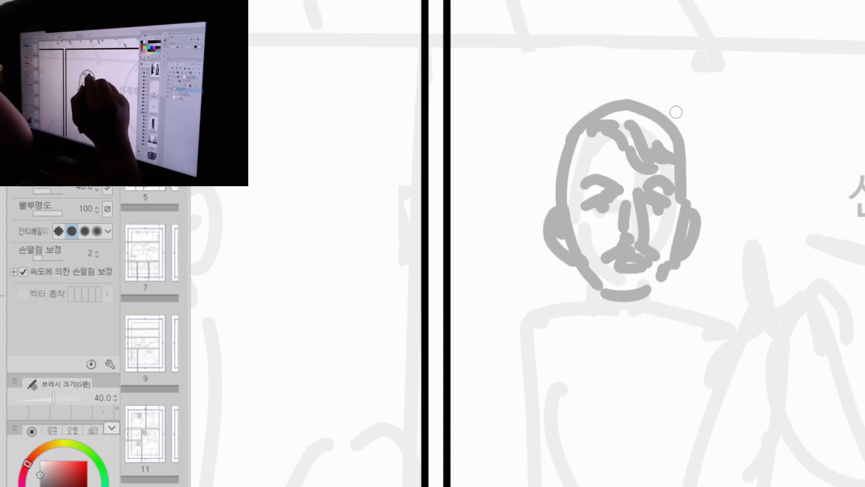
mouse_move(675, 115)
left_mouse_down()
mouse_move(628, 104)
mouse_move(651, 102)
mouse_move(687, 181)
left_mouse_up()
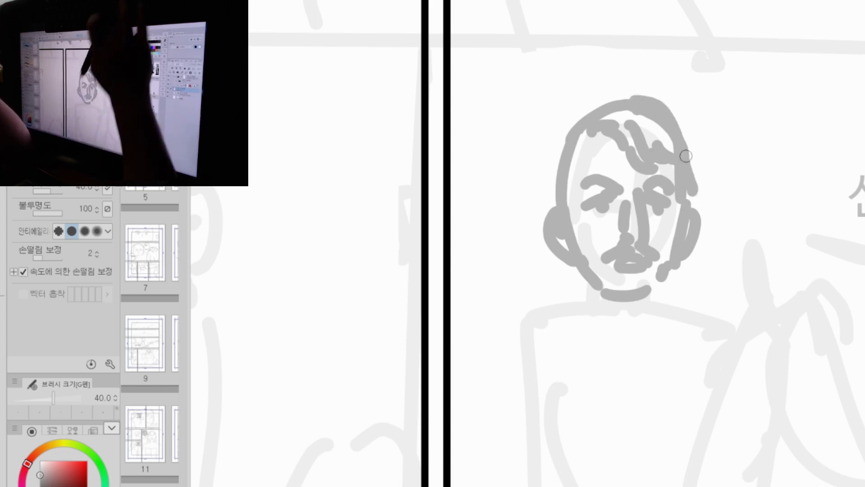
Step: Set the brush size to 30 and sketch wavy, ear-covering hair down both sides of the man's head
key("]")
key("]")
key("bracketleft")
key("bracketleft")
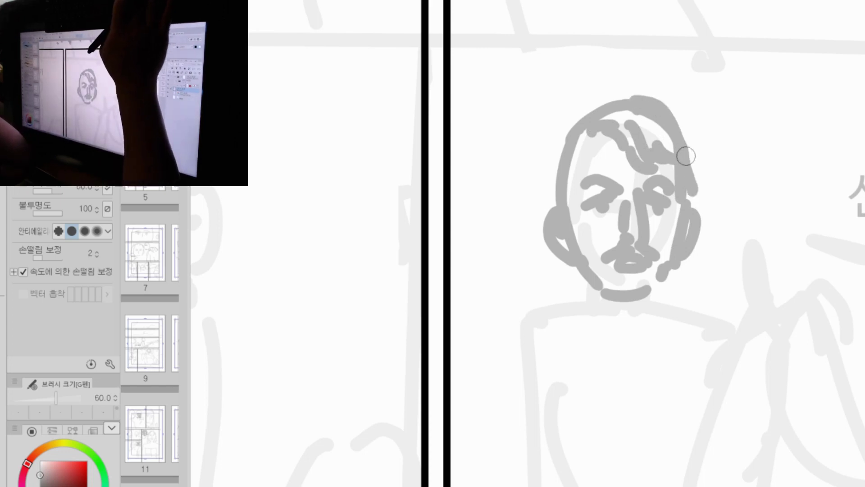
key("bracketleft")
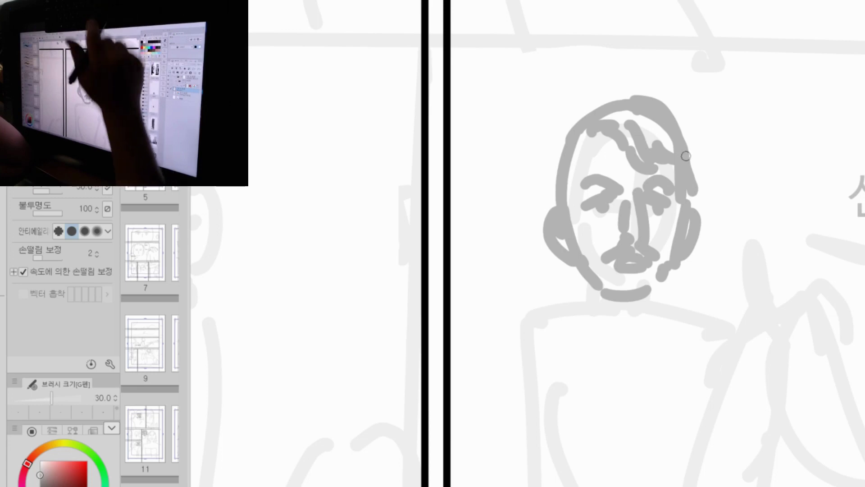
mouse_move(676, 132)
left_mouse_down()
mouse_move(706, 203)
mouse_move(700, 207)
left_mouse_up()
mouse_move(676, 118)
left_mouse_down()
mouse_move(698, 163)
mouse_move(703, 205)
left_mouse_up()
mouse_move(596, 135)
left_mouse_down()
mouse_move(566, 190)
mouse_move(558, 159)
mouse_move(519, 243)
mouse_move(535, 255)
mouse_move(553, 247)
mouse_move(555, 267)
mouse_move(572, 277)
mouse_move(571, 132)
mouse_move(538, 175)
mouse_move(533, 203)
left_mouse_up()
left_click_drag(707, 215, 700, 262)
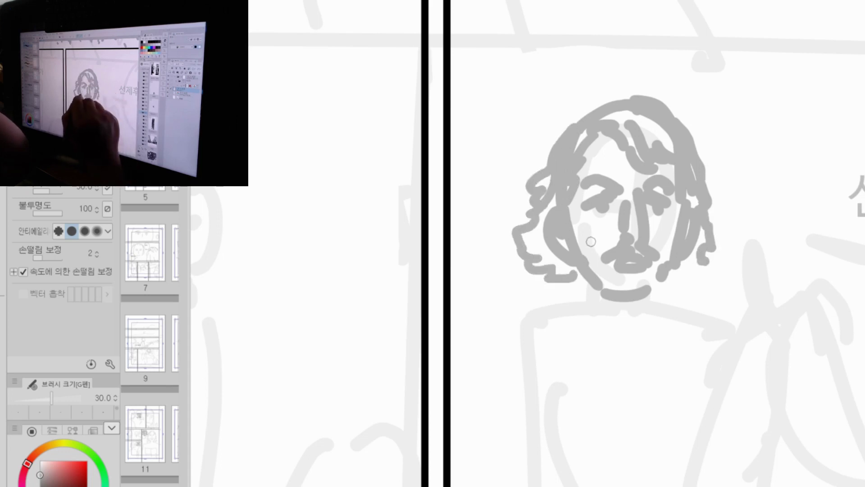
Step: Reinforce the man's chin and sketch the neck lines and inner collar edge beneath the jaw
mouse_move(597, 289)
left_mouse_down()
mouse_move(620, 306)
mouse_move(652, 292)
left_mouse_up()
left_click_drag(579, 270, 597, 325)
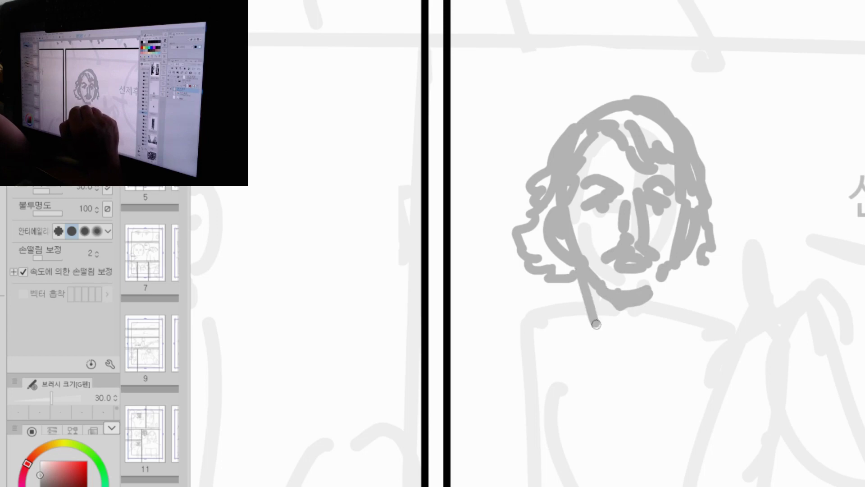
left_click_drag(669, 262, 655, 314)
left_click_drag(585, 290, 626, 317)
left_click_drag(661, 304, 634, 321)
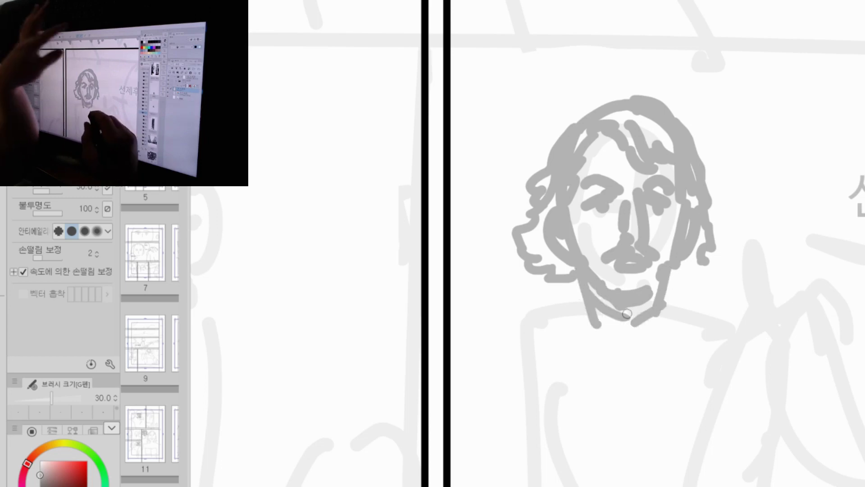
Step: Sketch the collar opening below the chin and a knotted cravat hanging over the chest
left_click_drag(746, 377, 726, 167)
left_click_drag(610, 105, 562, 156)
left_click_drag(622, 108, 659, 144)
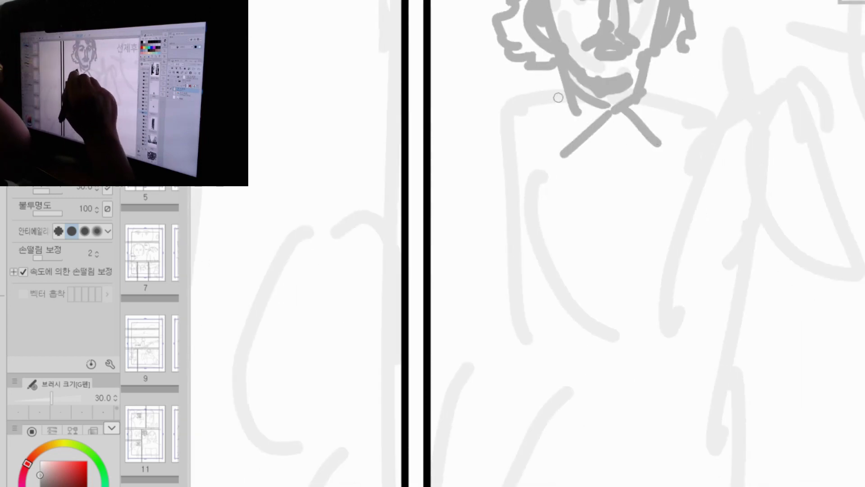
mouse_move(594, 134)
left_mouse_down()
mouse_move(618, 131)
mouse_move(583, 237)
left_mouse_up()
left_click_drag(616, 134, 651, 225)
mouse_move(592, 138)
left_mouse_down()
mouse_move(573, 194)
mouse_move(600, 256)
mouse_move(656, 210)
left_mouse_up()
left_click_drag(631, 137, 651, 203)
left_click_drag(628, 130, 638, 134)
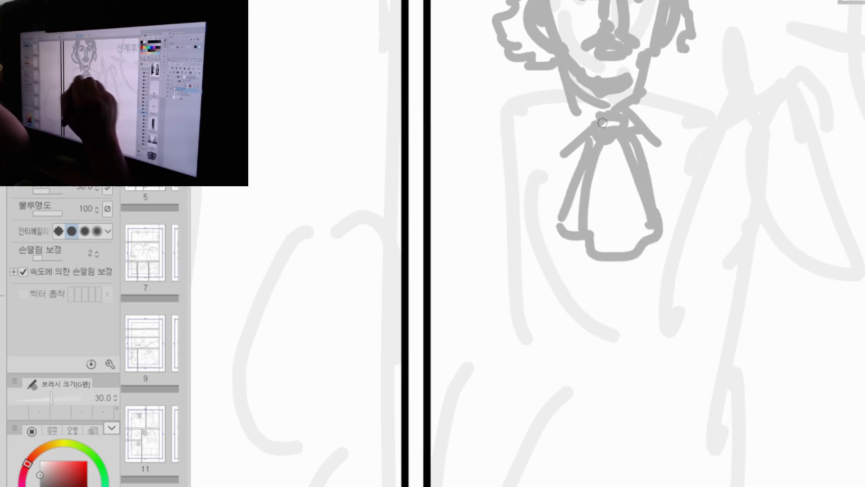
Step: Sketch the pointed collar flaps on both sides of the neck, framing the cravat
mouse_move(556, 73)
left_mouse_down()
mouse_move(545, 112)
mouse_move(552, 167)
left_mouse_up()
mouse_move(645, 71)
left_mouse_down()
mouse_move(661, 99)
mouse_move(672, 160)
left_mouse_up()
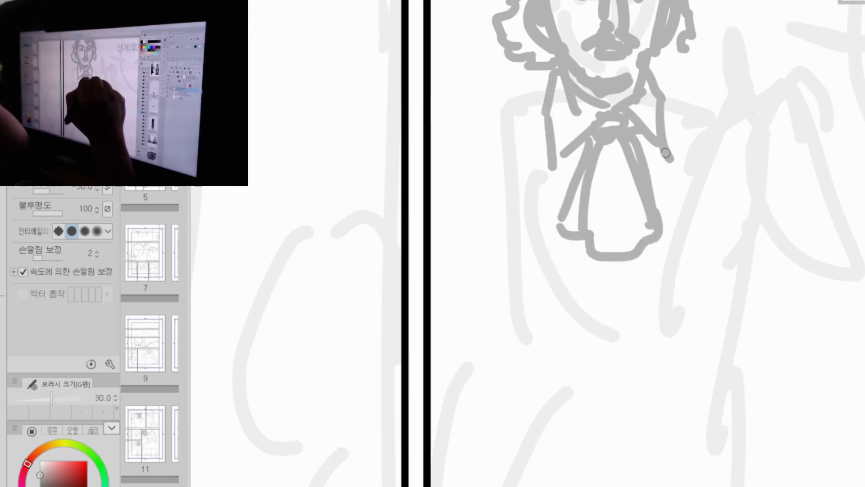
left_click_drag(555, 81, 545, 127)
mouse_move(649, 83)
left_mouse_down()
mouse_move(669, 119)
mouse_move(678, 173)
left_mouse_up()
left_click_drag(658, 110, 688, 163)
mouse_move(559, 95)
left_mouse_down()
mouse_move(549, 166)
mouse_move(594, 120)
left_mouse_up()
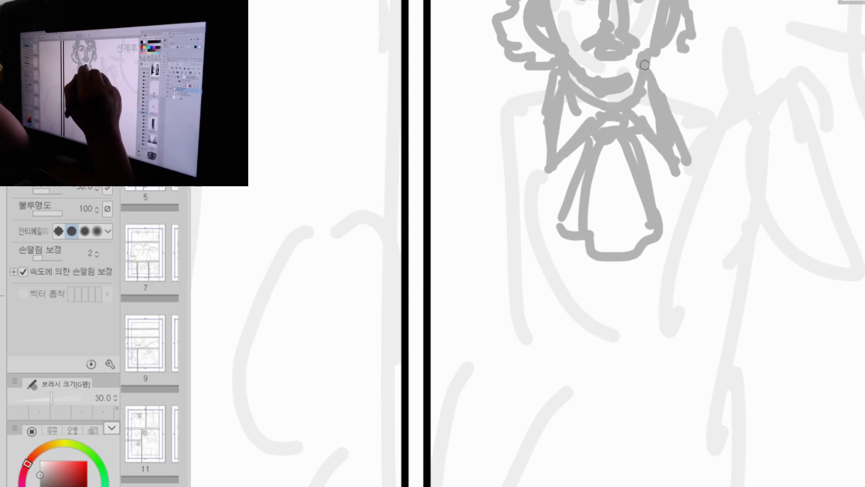
Step: Add curls to the hair on the right side of the face and more volume from crown to left temple
left_click_drag(651, 62, 640, 91)
mouse_move(663, 46)
left_mouse_down()
mouse_move(678, 50)
mouse_move(658, 65)
left_mouse_up()
left_click_drag(658, 82, 672, 76)
left_click_drag(703, 3, 697, 7)
left_click_drag(686, 249, 700, 427)
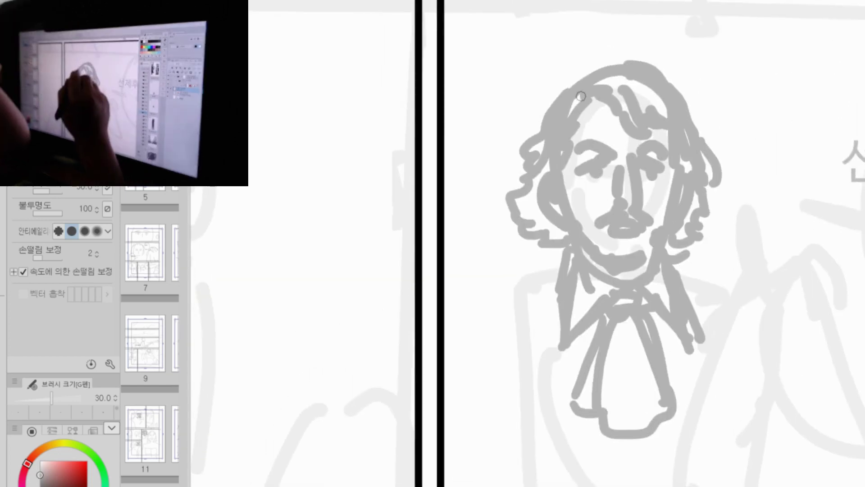
mouse_move(579, 79)
left_mouse_down()
mouse_move(642, 67)
mouse_move(549, 99)
mouse_move(520, 180)
left_mouse_up()
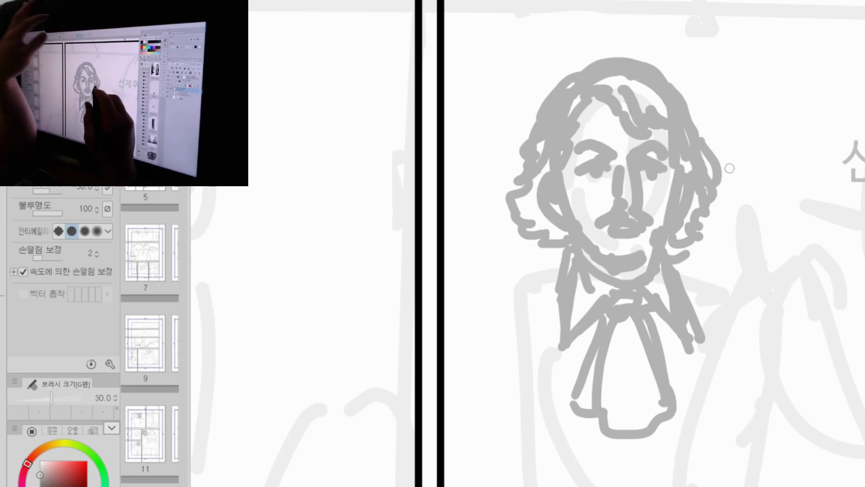
Step: Sketch the man's shoulder lines sloping outward from the collar, with the start of his left-hand coat edge
key("ctrl+space")
left_click_drag(727, 189, 703, 217)
key("space")
left_click_drag(770, 341, 686, 298)
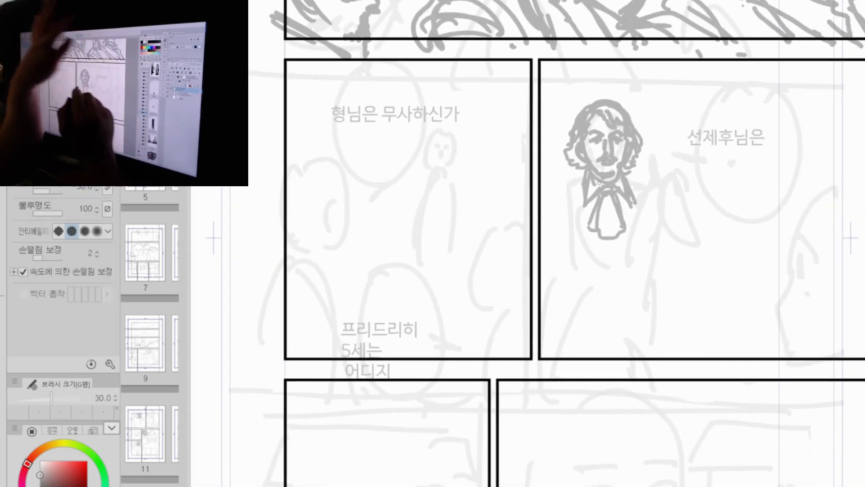
left_click_drag(583, 176, 554, 192)
left_click_drag(628, 179, 659, 194)
left_click_drag(555, 191, 566, 221)
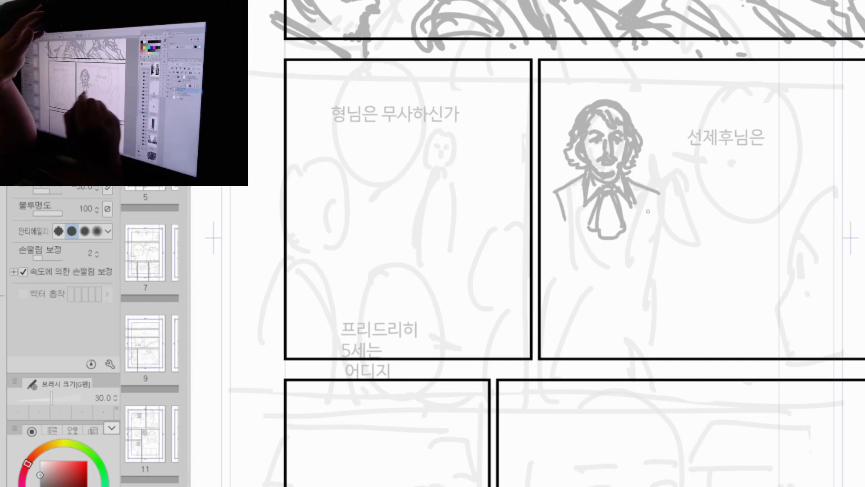
Step: Sketch both sides of the man's coat down to the waist and close them with a belt line
left_click_drag(654, 211, 651, 223)
left_click_drag(657, 228, 656, 241)
left_click_drag(560, 231, 564, 289)
left_click_drag(657, 235, 661, 290)
left_click_drag(563, 302, 649, 294)
Step: Sketch the coat's centre seam and horizontal braid rows with buttons across the chest
left_click_drag(608, 241, 610, 296)
left_click_drag(608, 241, 646, 242)
left_click_drag(585, 255, 646, 256)
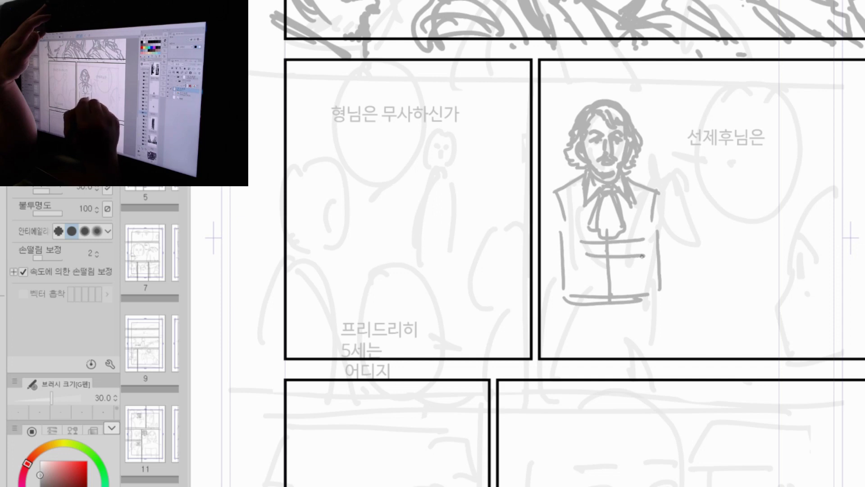
left_click_drag(585, 272, 642, 271)
left_click_drag(587, 293, 638, 292)
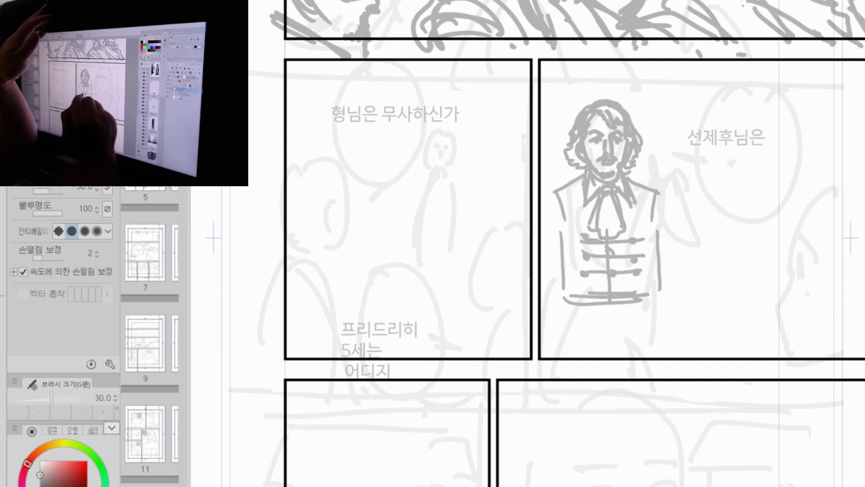
left_click_drag(591, 222, 628, 221)
left_click_drag(635, 218, 641, 218)
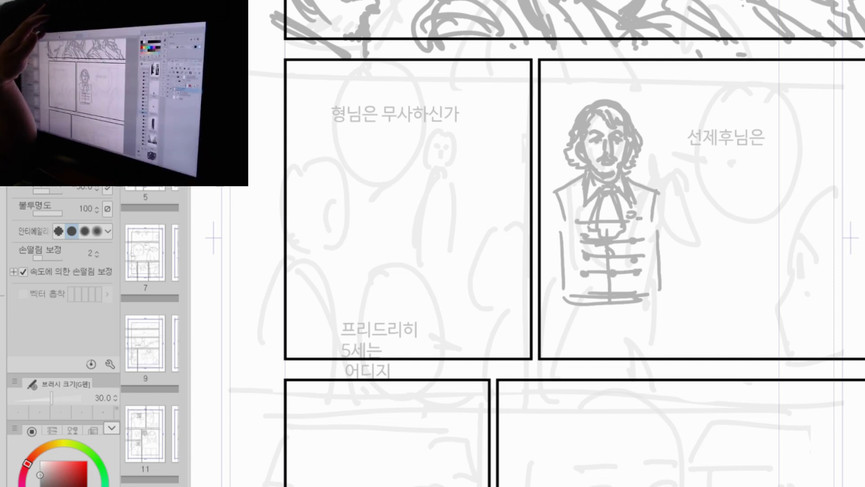
Step: Sketch the armhole seams and rounded upper sleeves on both shoulders, and reinforce the coat's lower right side
left_click_drag(586, 186, 561, 227)
left_click_drag(639, 186, 655, 222)
left_click_drag(557, 186, 558, 241)
mouse_move(649, 183)
left_mouse_down()
mouse_move(675, 206)
mouse_move(656, 232)
left_mouse_up()
left_click_drag(656, 192, 652, 234)
left_click_drag(543, 194, 564, 257)
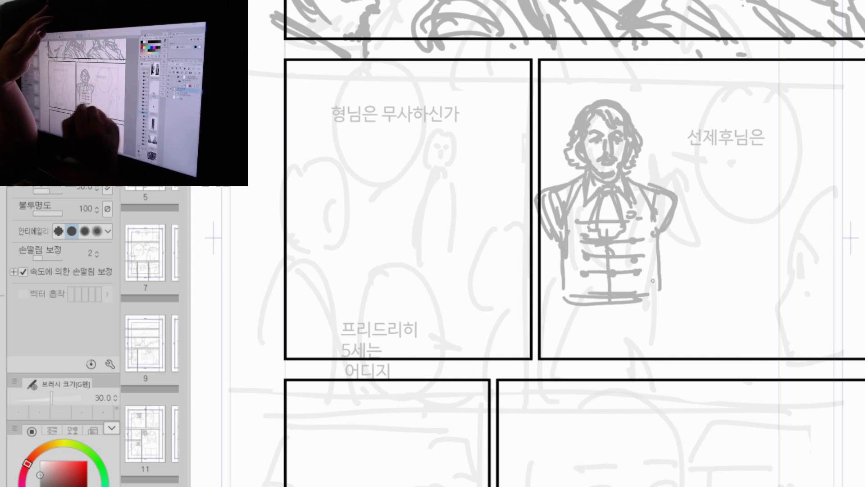
left_click_drag(656, 244, 653, 295)
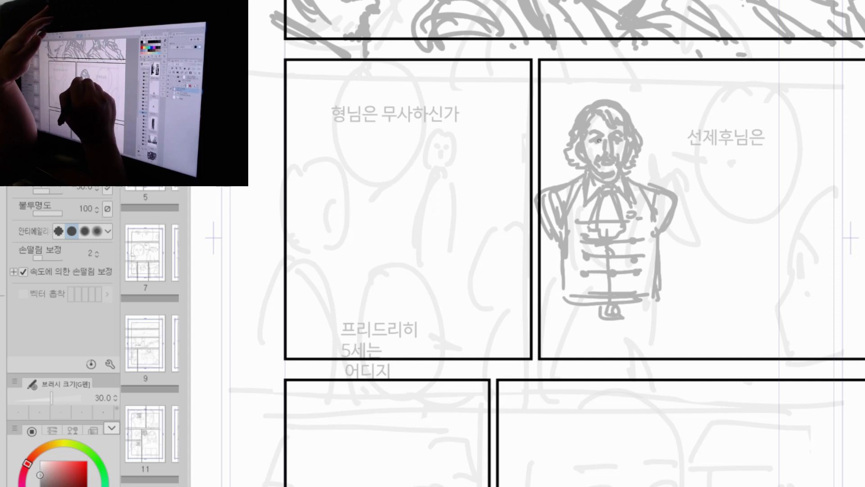
Step: Sketch a horse's two upright ears and the forehead between them, beside the man's right-hand shoulder
left_click_drag(666, 199, 698, 272)
left_click_drag(669, 275, 665, 278)
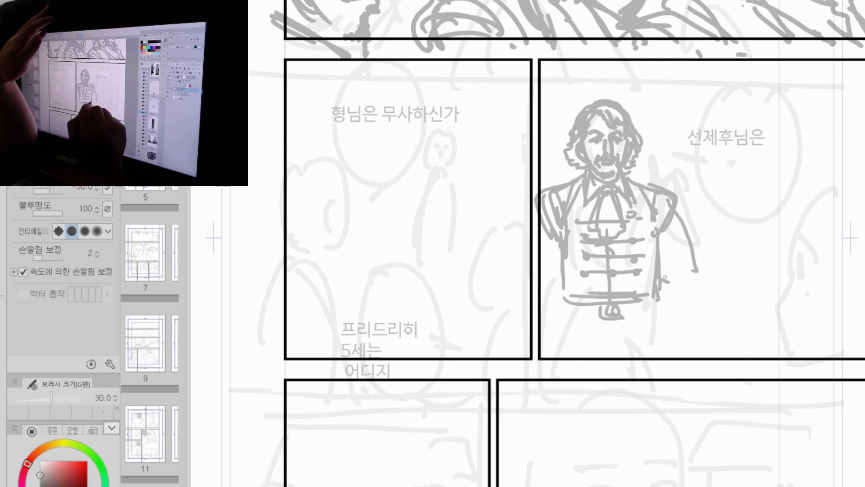
mouse_move(668, 193)
left_mouse_down()
mouse_move(689, 221)
mouse_move(721, 175)
mouse_move(729, 223)
left_mouse_up()
mouse_move(666, 217)
left_mouse_down()
mouse_move(674, 168)
mouse_move(677, 224)
left_mouse_up()
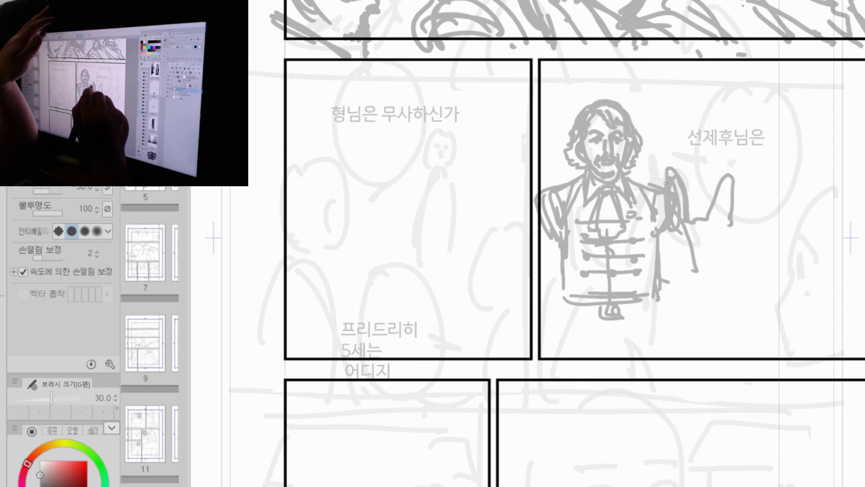
mouse_move(671, 167)
left_mouse_down()
mouse_move(682, 207)
mouse_move(723, 201)
mouse_move(734, 160)
left_mouse_up()
left_click_drag(734, 160, 740, 211)
mouse_move(735, 181)
left_mouse_down()
mouse_move(726, 225)
mouse_move(733, 167)
left_mouse_up()
mouse_move(736, 193)
left_mouse_down()
mouse_move(721, 222)
mouse_move(715, 207)
left_mouse_up()
left_click_drag(699, 232, 714, 230)
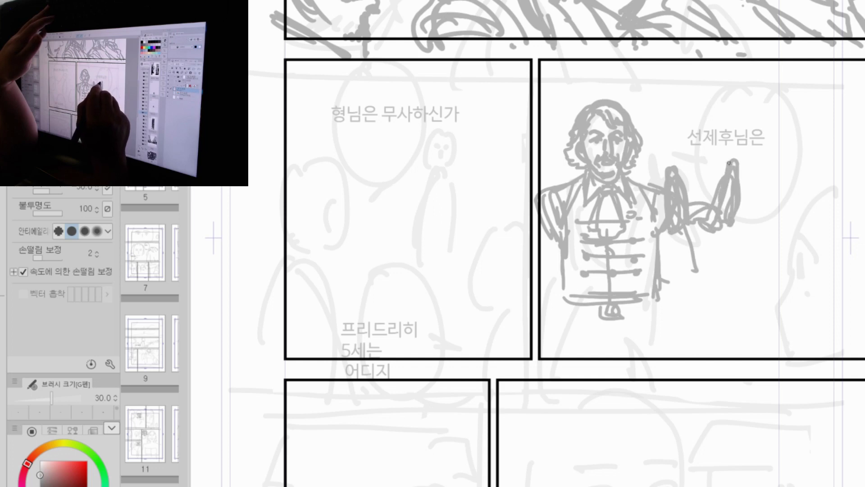
mouse_move(671, 173)
left_mouse_down()
mouse_move(702, 241)
mouse_move(737, 247)
left_mouse_up()
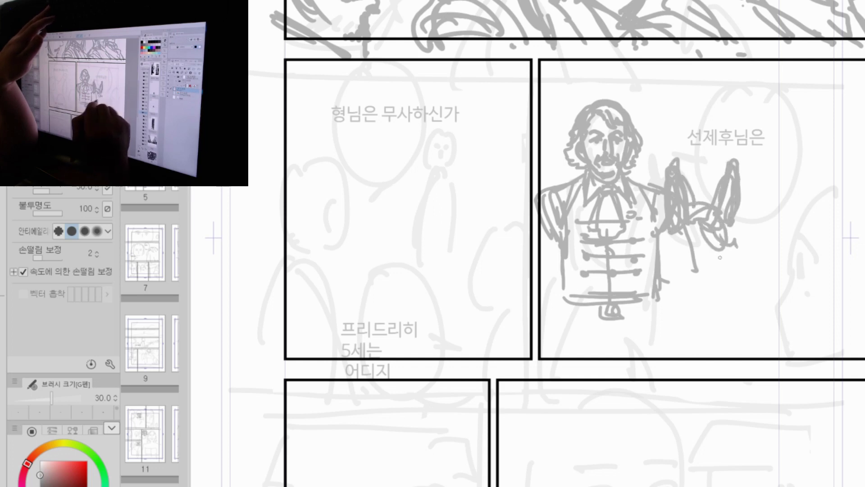
Step: Sketch the horse's cheeks, long nose, muzzle and nostrils, and add bridle bands across its forehead and nose
left_click_drag(663, 263, 687, 285)
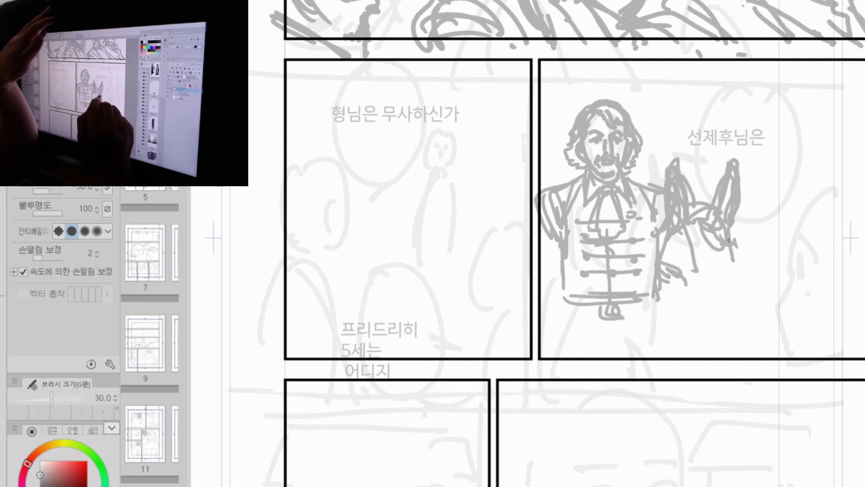
left_click_drag(728, 241, 723, 278)
left_click_drag(671, 236, 689, 285)
left_click_drag(700, 225, 707, 308)
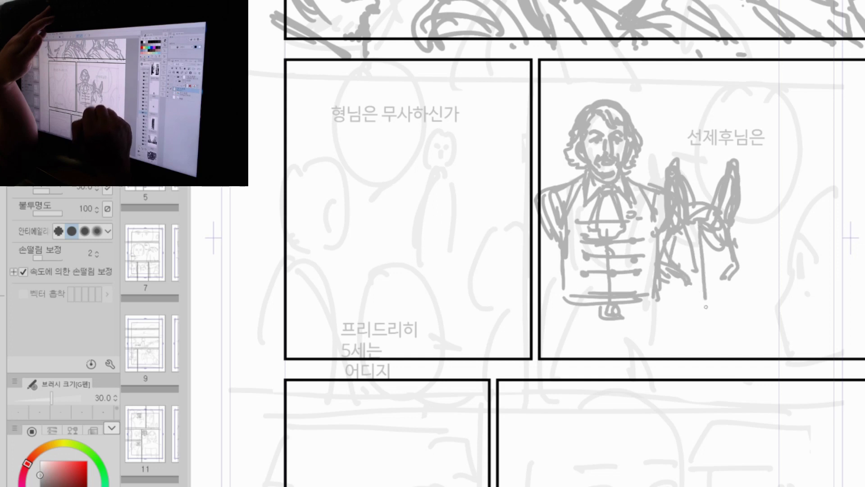
left_click_drag(710, 239, 717, 345)
left_click_drag(721, 262, 725, 332)
mouse_move(689, 285)
left_mouse_down()
mouse_move(687, 335)
mouse_move(701, 350)
mouse_move(729, 337)
left_mouse_up()
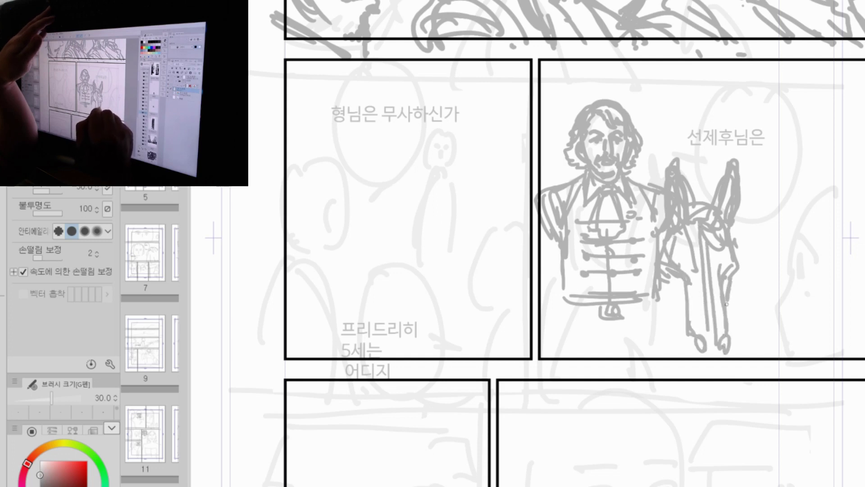
left_click_drag(726, 304, 726, 327)
left_click_drag(665, 277, 689, 357)
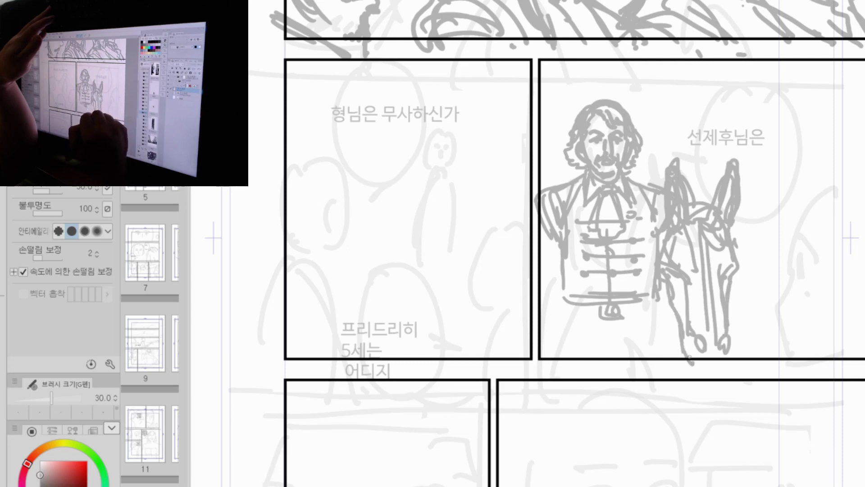
mouse_move(673, 249)
left_mouse_down()
mouse_move(721, 241)
mouse_move(730, 253)
mouse_move(674, 245)
left_mouse_up()
left_click_drag(684, 323, 718, 320)
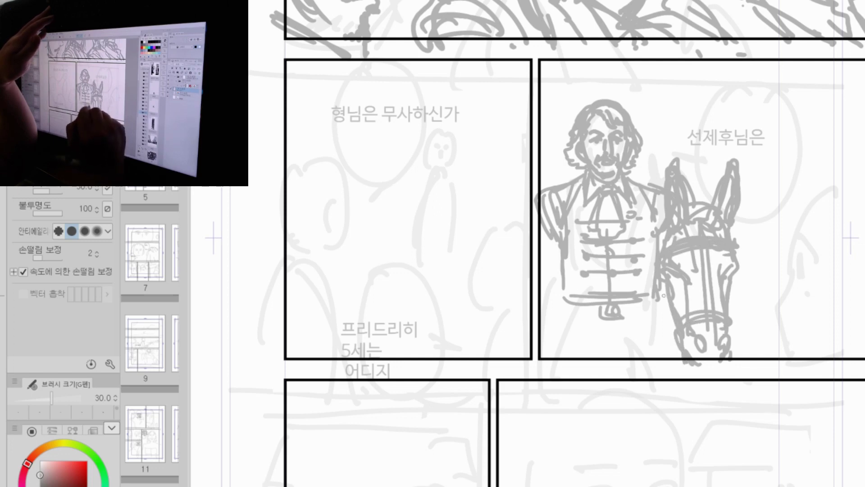
Step: Sketch curved lines from the horse's cheek down past the man's belt to the panel's bottom, and touch up the horse's face
left_click_drag(656, 246, 622, 364)
left_click_drag(633, 304, 628, 367)
left_click_drag(615, 320, 625, 368)
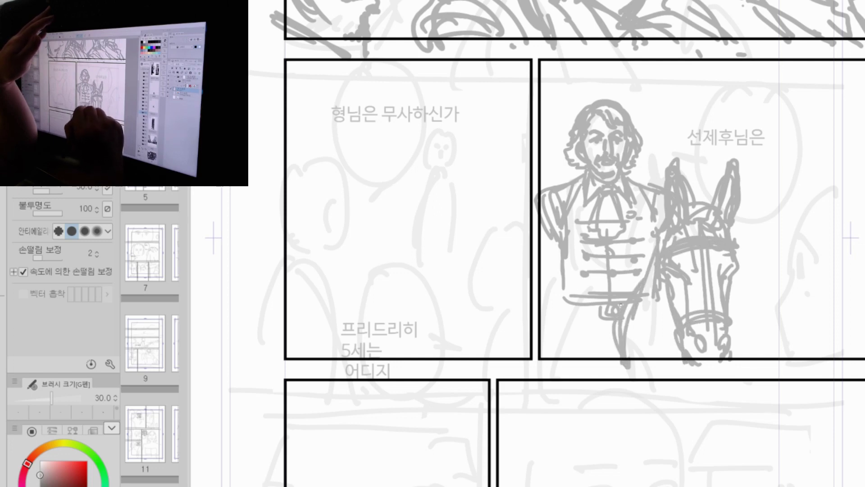
mouse_move(656, 241)
left_mouse_down()
mouse_move(608, 312)
mouse_move(616, 372)
left_mouse_up()
left_click_drag(680, 360, 678, 372)
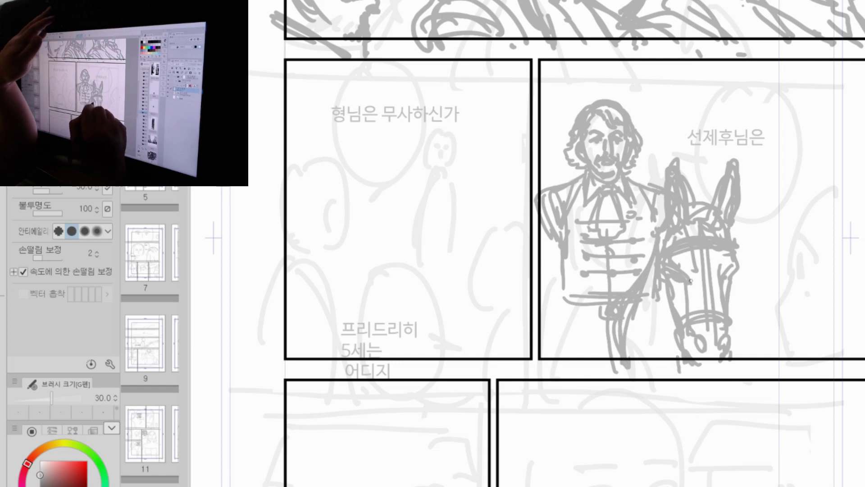
left_click_drag(732, 285, 730, 316)
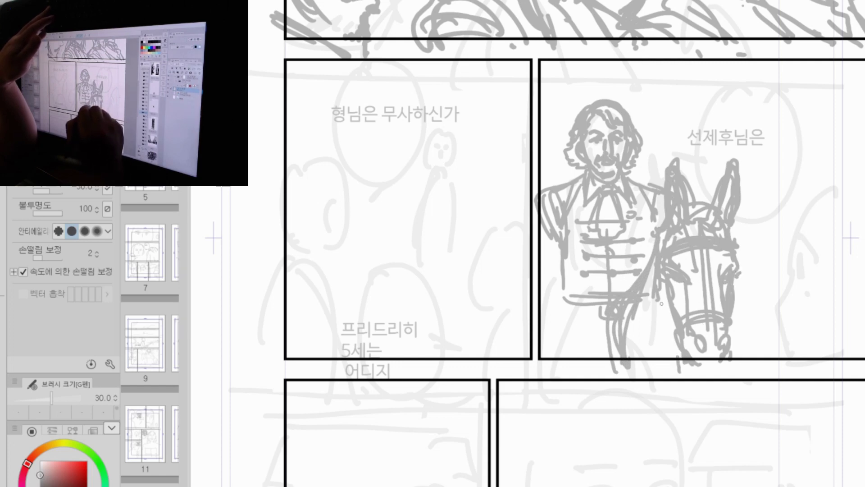
Step: Sketch long flowing lines fanning down from beneath the man's belt to the bottom of the right-hand panel
left_click_drag(651, 288, 673, 350)
left_click_drag(632, 306, 646, 355)
left_click_drag(628, 346, 645, 364)
left_click_drag(615, 309, 599, 358)
left_click_drag(590, 350, 579, 366)
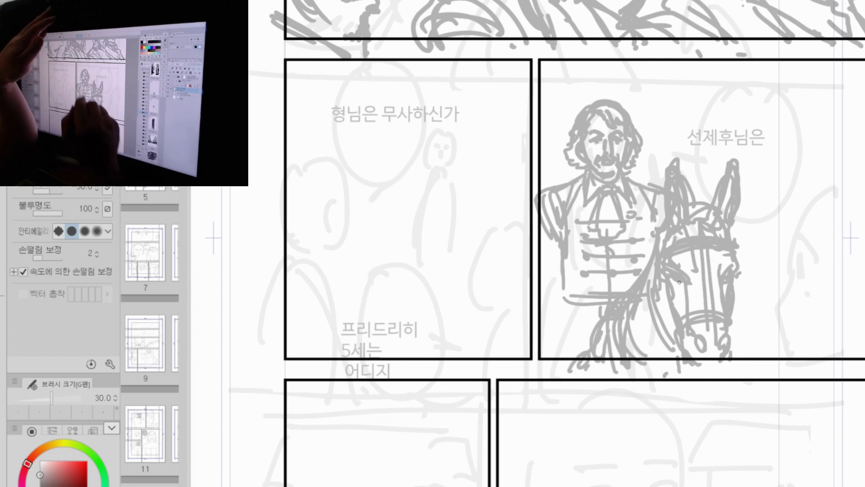
left_click_drag(526, 210, 497, 272)
left_click_drag(523, 225, 494, 311)
mouse_move(498, 279)
left_mouse_down()
mouse_move(552, 307)
mouse_move(559, 325)
mouse_move(518, 304)
mouse_move(587, 320)
left_mouse_up()
key("ctrl+z")
key("ctrl+z")
key("ctrl+z")
key("ctrl+z")
key("ctrl+z")
Step: Sketch the man's bent elbow, forearm and hand reaching in front of his belt, with the elbow crossing the panel border
mouse_move(573, 303)
left_mouse_down()
mouse_move(581, 317)
mouse_move(595, 308)
left_mouse_up()
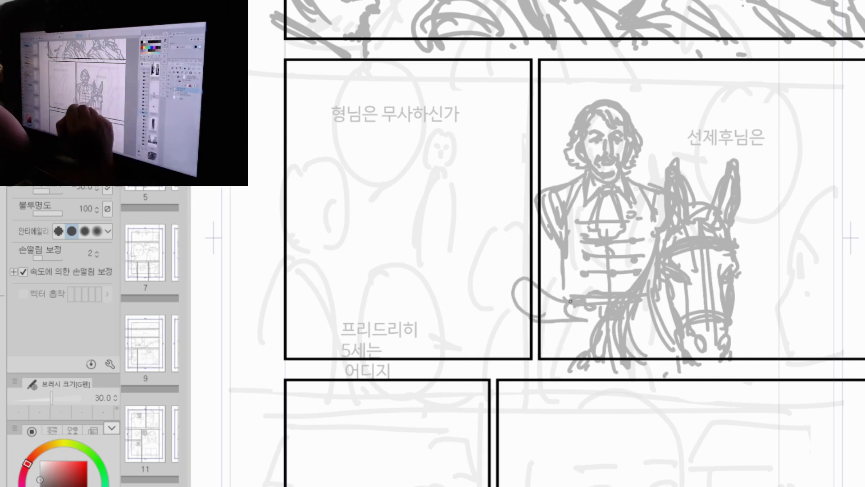
left_click_drag(600, 288, 574, 296)
left_click_drag(579, 305, 567, 312)
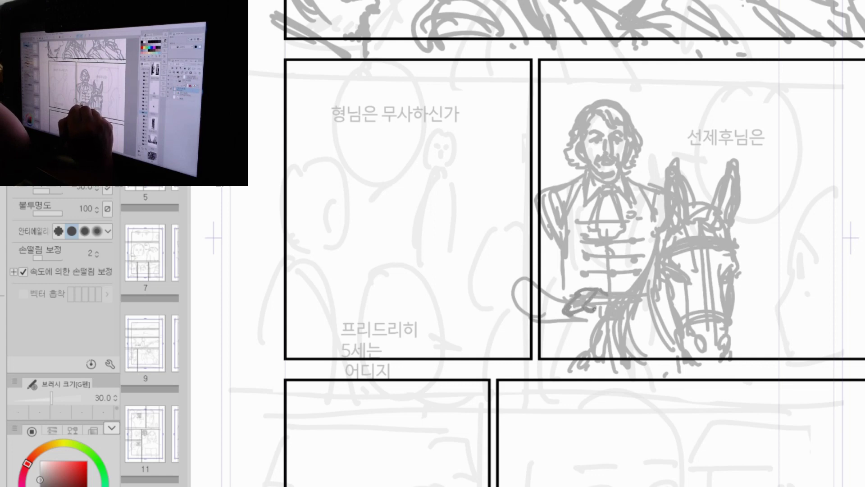
left_click_drag(579, 292, 559, 308)
mouse_move(571, 291)
left_mouse_down()
mouse_move(556, 318)
mouse_move(540, 283)
left_mouse_up()
left_click_drag(563, 295, 531, 281)
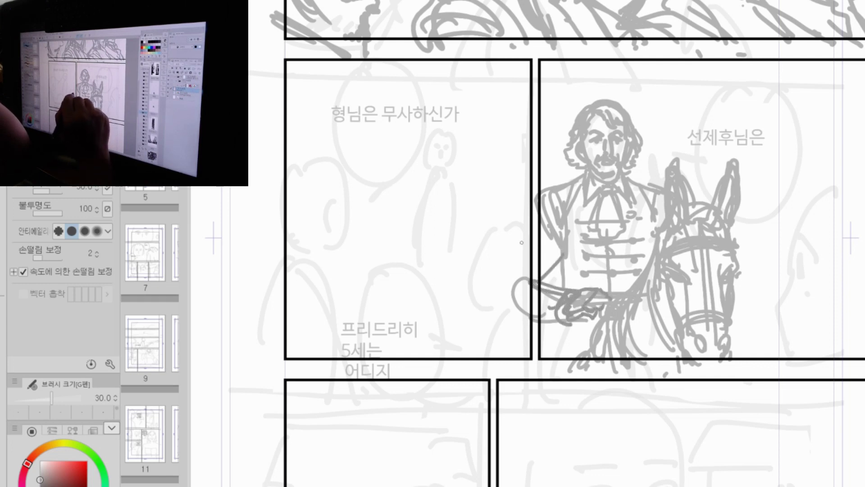
Step: Sketch creases on the sleeve above the man's bent elbow and reinforce the shoulder and upper sleeve of that arm
left_click_drag(521, 243, 559, 247)
left_click_drag(561, 250, 526, 260)
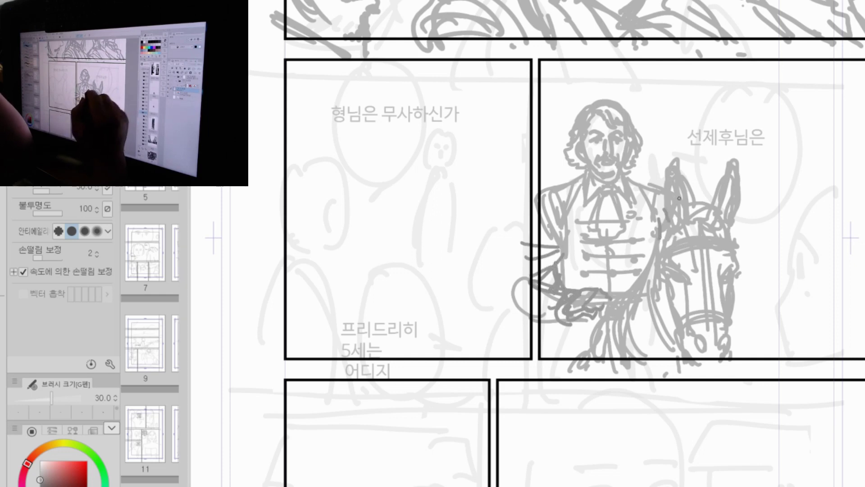
mouse_move(549, 192)
left_mouse_down()
mouse_move(545, 235)
mouse_move(570, 181)
left_mouse_up()
left_click_drag(570, 182, 560, 243)
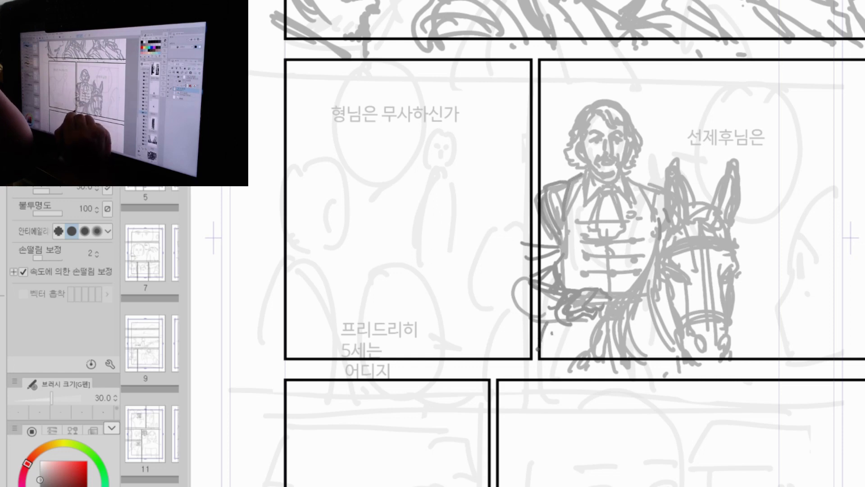
Step: Fill the area below the man's hand with curved strokes and reinforce the shoulder beside the horse
left_click_drag(538, 349, 579, 347)
left_click_drag(589, 322, 565, 354)
left_click_drag(592, 329, 567, 361)
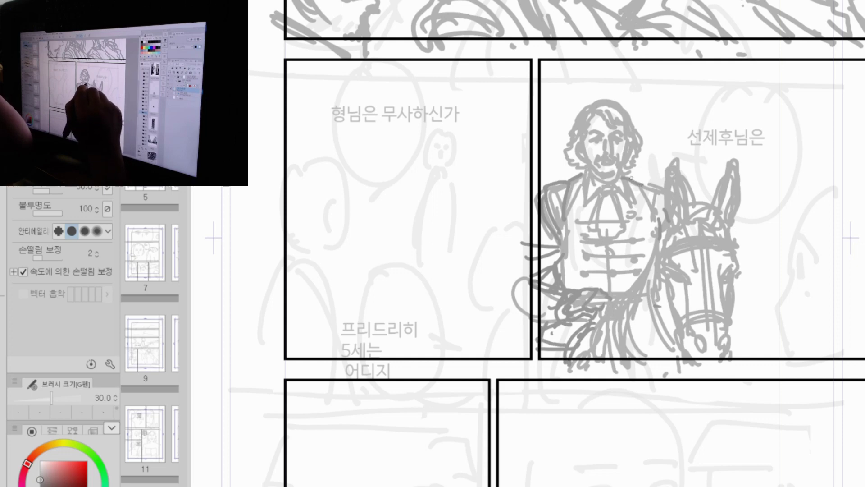
mouse_move(630, 178)
left_mouse_down()
mouse_move(658, 220)
mouse_move(656, 232)
left_mouse_up()
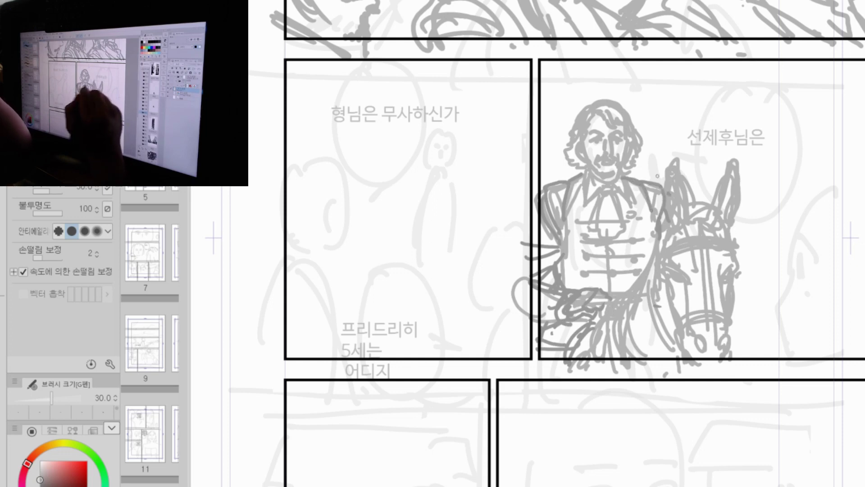
Step: Sketch a large foreground face in profile near the panel's right edge, with forehead, nose, eyebrow and eye
mouse_move(831, 171)
left_mouse_down()
mouse_move(798, 216)
mouse_move(782, 323)
left_mouse_up()
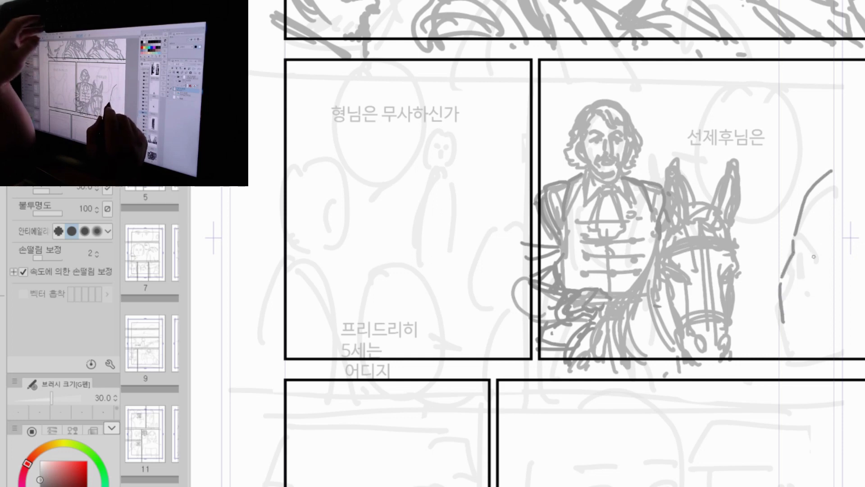
key("ctrl+z")
left_click_drag(795, 232, 806, 244)
mouse_move(793, 259)
left_mouse_down()
mouse_move(771, 286)
mouse_move(781, 356)
left_mouse_up()
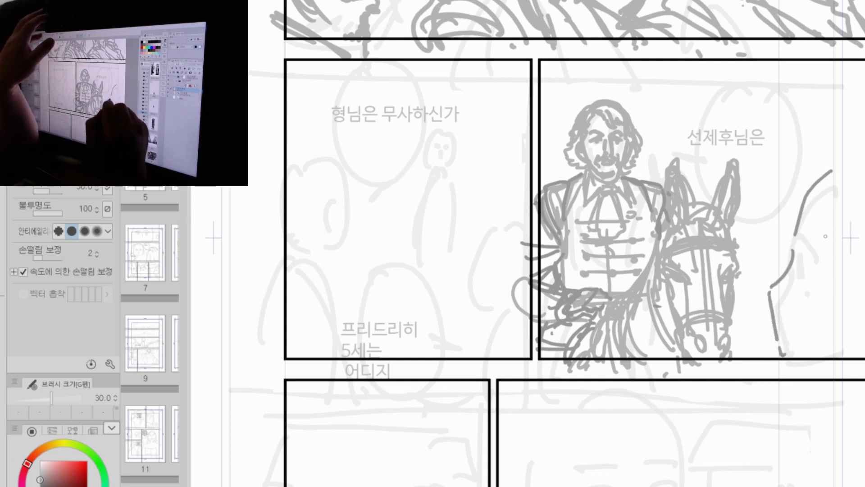
mouse_move(796, 233)
left_mouse_down()
mouse_move(820, 249)
mouse_move(818, 278)
mouse_move(802, 285)
left_mouse_up()
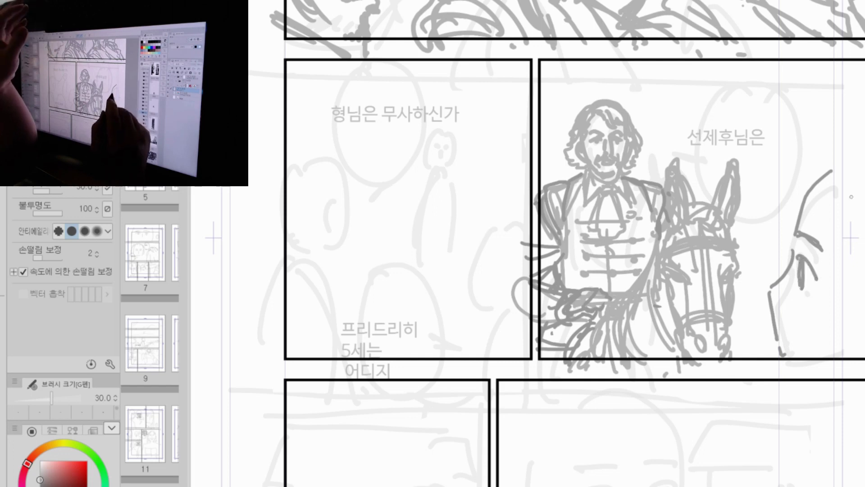
Step: Sketch the crown, hairline and ear of the foreground profile, discarding unwanted strokes
left_click_drag(840, 173, 839, 241)
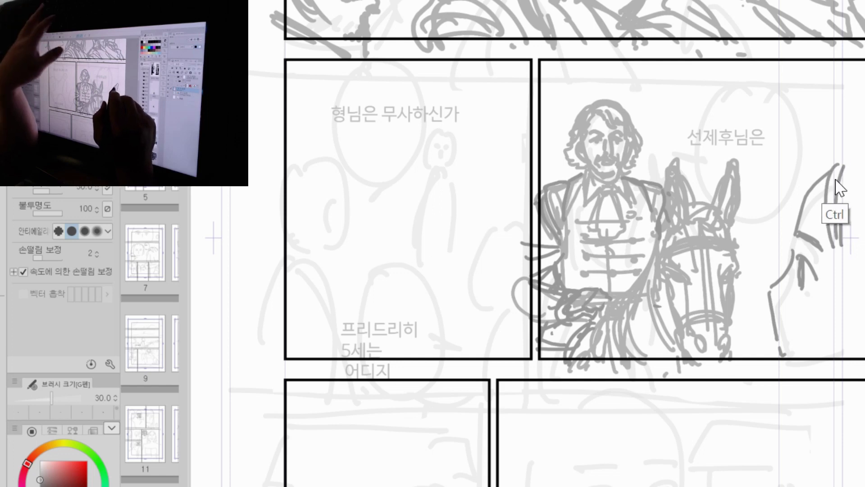
key("ctrl+z")
key("ctrl+z")
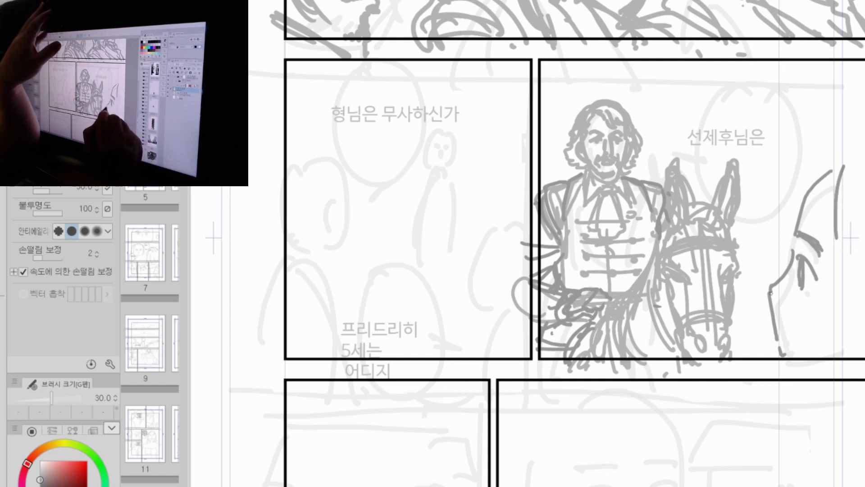
key("ctrl+z")
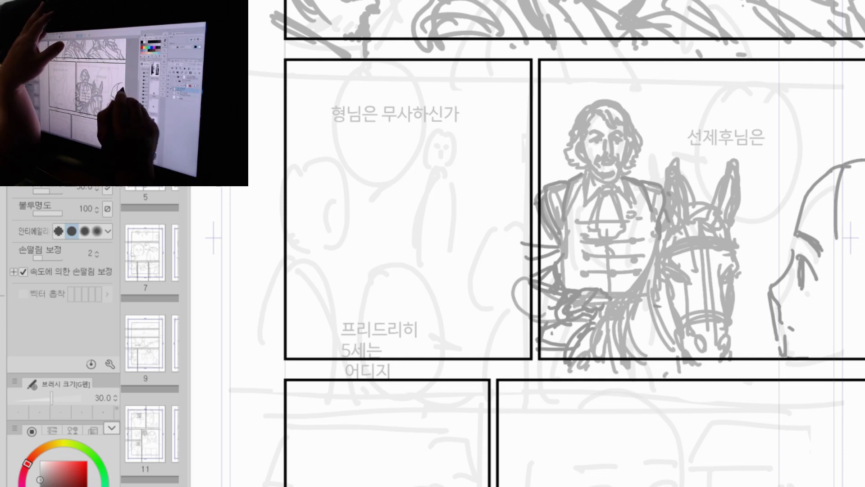
left_click_drag(836, 288, 834, 344)
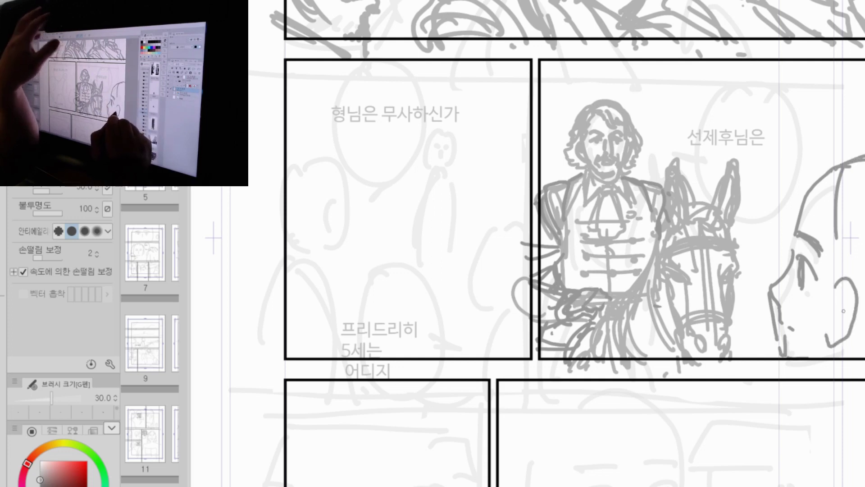
key("ctrl+z")
mouse_move(834, 283)
left_mouse_down()
mouse_move(857, 290)
mouse_move(831, 328)
mouse_move(841, 288)
left_mouse_up()
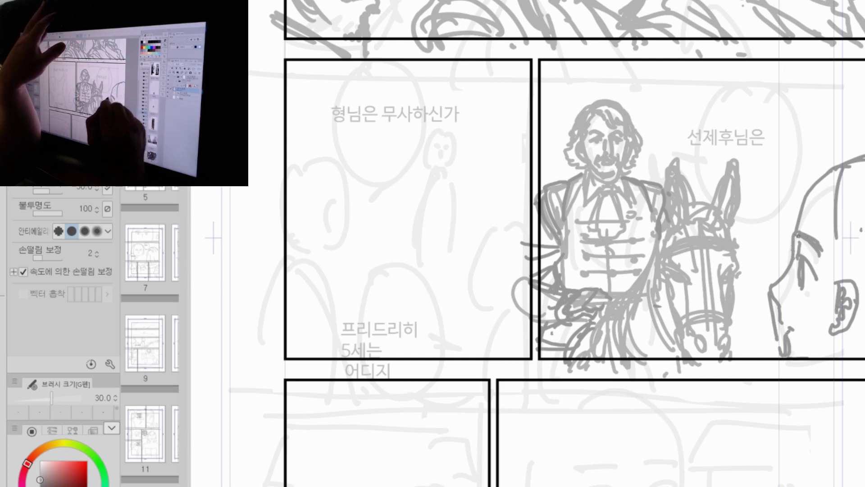
Step: Erase stray marks at the profile's eyebrow and sketch long hair strands falling from the crown to the ear
key("e")
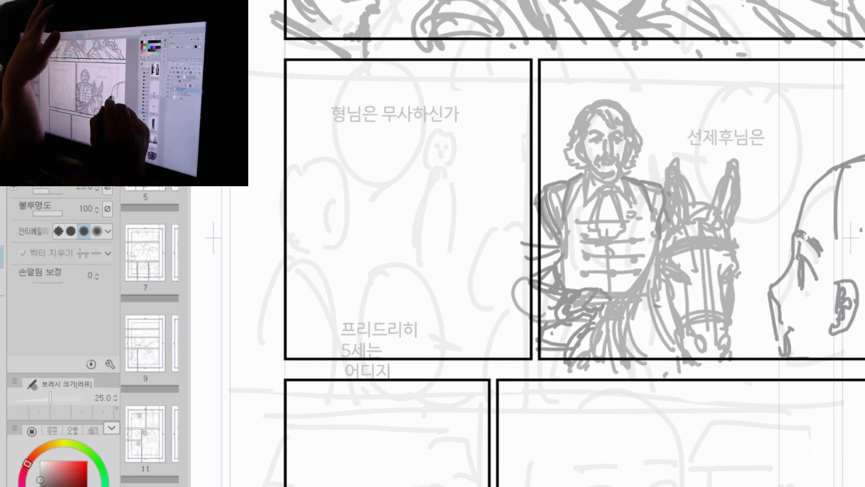
mouse_move(813, 238)
left_mouse_down()
mouse_move(819, 255)
mouse_move(817, 247)
left_mouse_up()
key("p")
left_click_drag(827, 176, 835, 225)
left_click_drag(836, 174, 839, 239)
left_click_drag(817, 194, 847, 277)
mouse_move(831, 216)
left_mouse_down()
mouse_move(854, 274)
mouse_move(840, 279)
left_mouse_up()
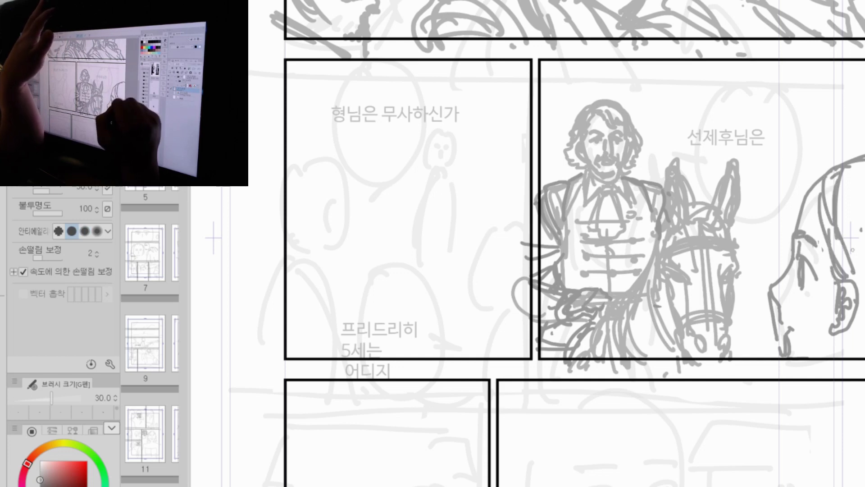
Step: Add more hair strands over and behind the profile's ear, and sketch the hair and neck lines beneath it
left_click_drag(849, 211, 844, 273)
left_click_drag(853, 248, 861, 280)
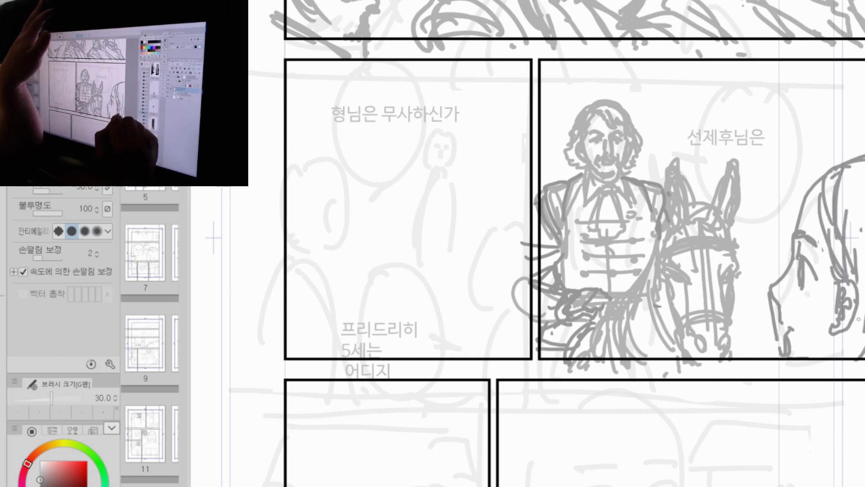
left_click_drag(858, 319, 839, 358)
left_click_drag(842, 332, 835, 376)
left_click_drag(848, 199, 847, 253)
left_click_drag(848, 250, 857, 286)
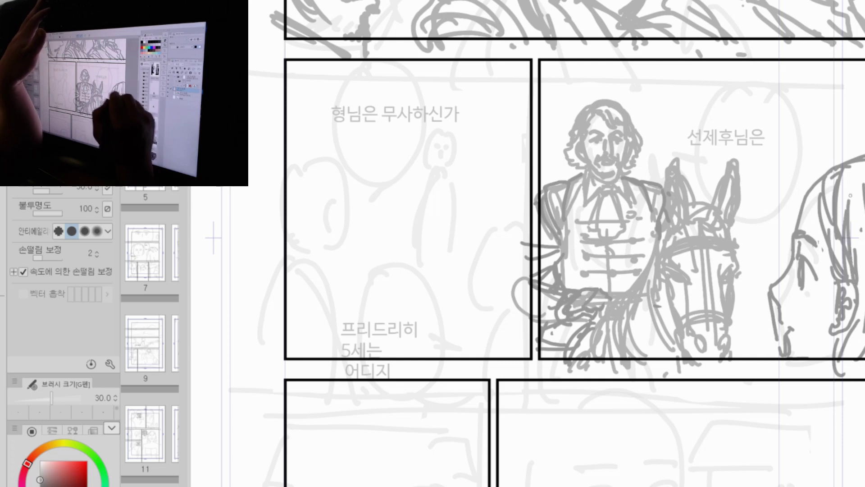
Step: Thicken the profile's hair along the forehead and crown, and refine its eye and jawline
left_click_drag(826, 178, 813, 233)
left_click_drag(797, 287, 812, 283)
mouse_move(789, 338)
left_mouse_down()
mouse_move(798, 362)
mouse_move(832, 347)
left_mouse_up()
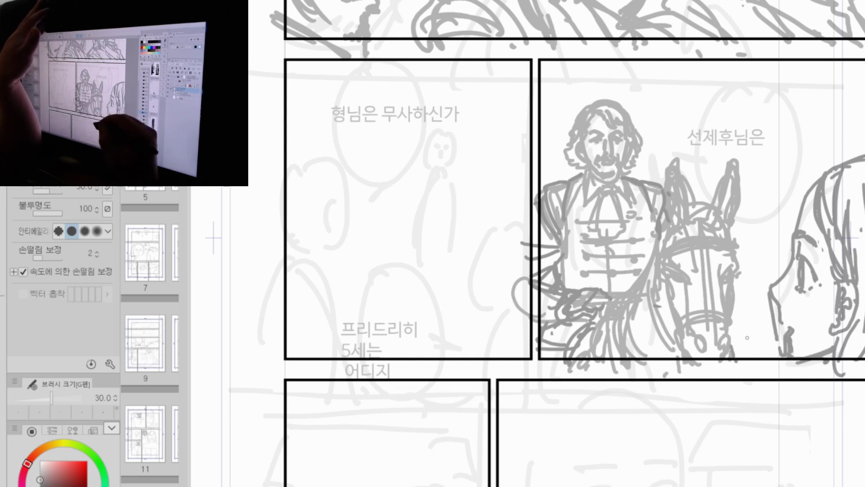
left_click_drag(805, 258, 810, 273)
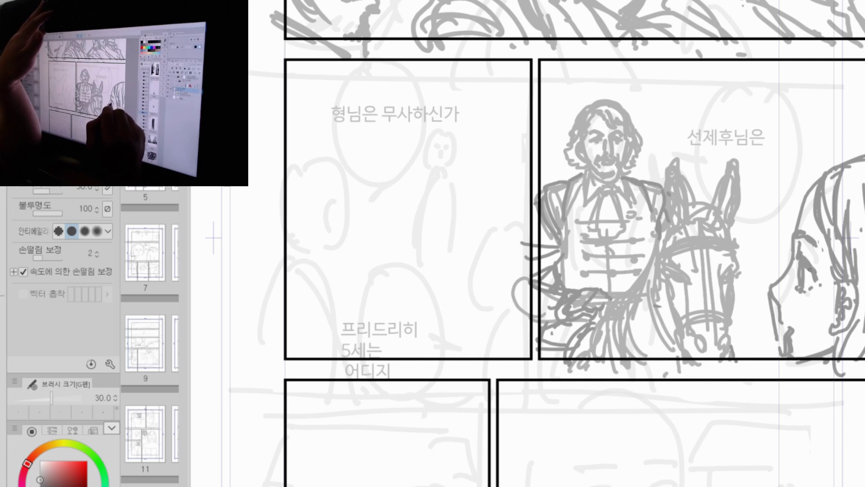
mouse_move(735, 377)
left_mouse_down()
mouse_move(751, 379)
mouse_move(731, 355)
mouse_move(704, 349)
left_mouse_up()
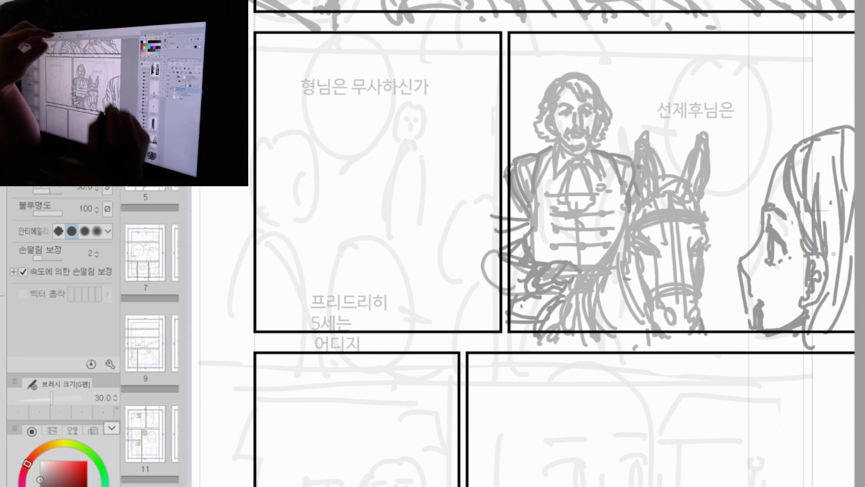
left_click_drag(786, 159, 768, 202)
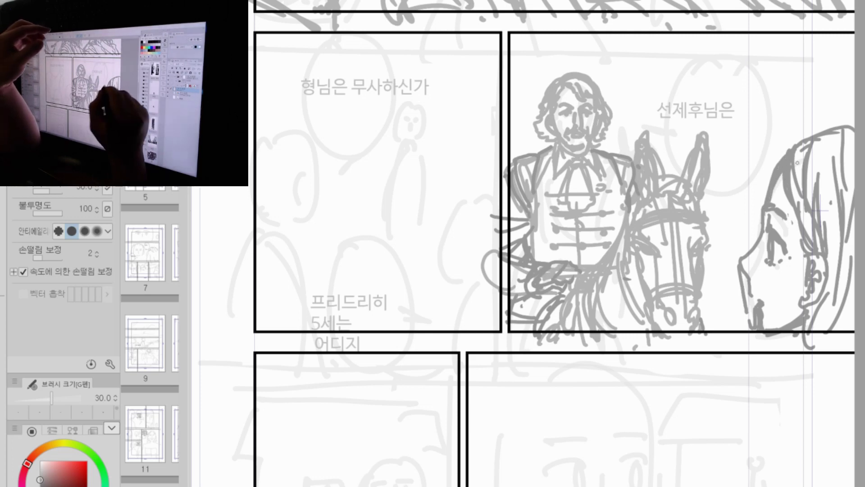
left_click_drag(808, 137, 856, 126)
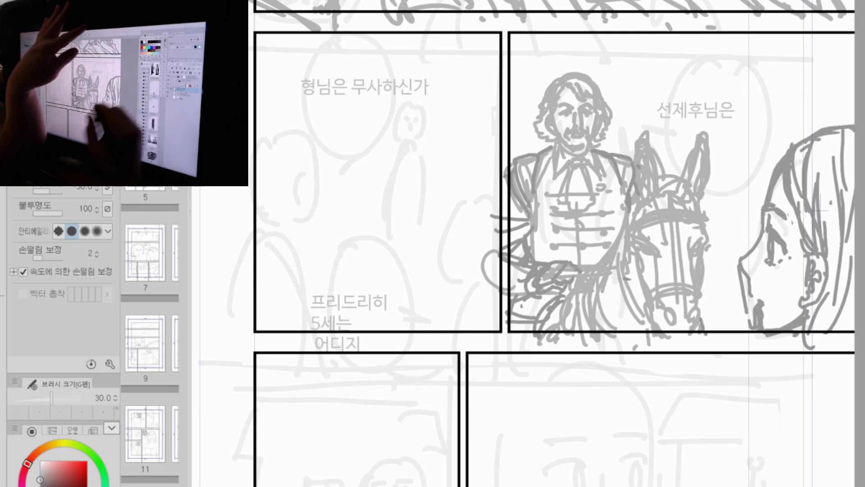
Step: Sketch the rounded head and long hanging hair of a figure at the left edge of the left-hand panel
left_click_drag(469, 409, 728, 383)
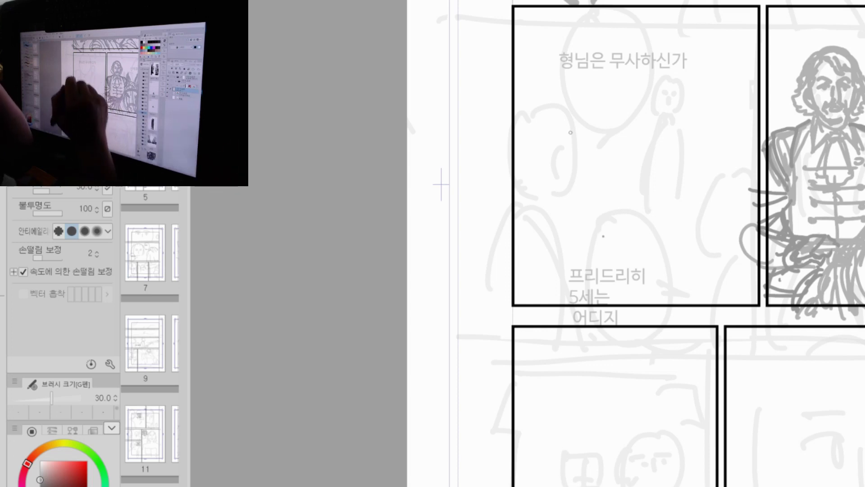
mouse_move(520, 143)
left_mouse_down()
mouse_move(554, 105)
mouse_move(578, 158)
left_mouse_up()
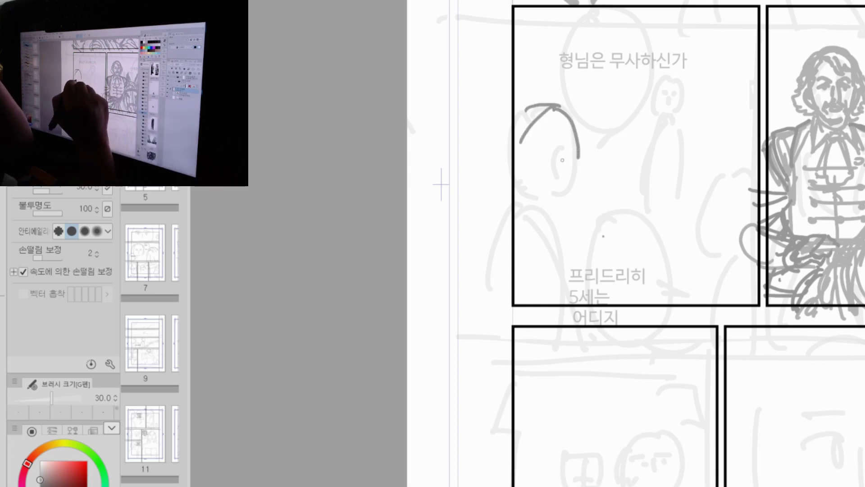
left_click_drag(521, 141, 529, 227)
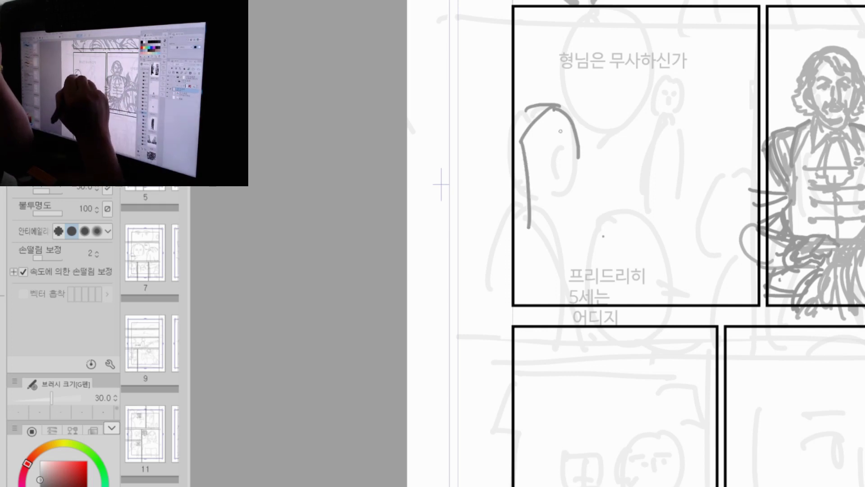
left_click_drag(562, 133, 550, 225)
left_click_drag(544, 160, 536, 263)
left_click_drag(549, 216, 545, 273)
mouse_move(512, 127)
left_mouse_down()
mouse_move(523, 112)
mouse_move(515, 198)
mouse_move(524, 247)
left_mouse_up()
left_click_drag(539, 122, 537, 221)
left_click_drag(579, 153, 586, 210)
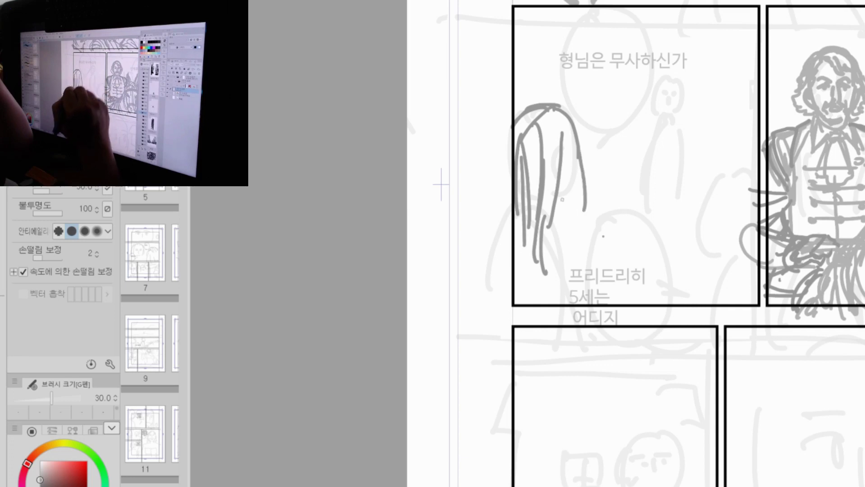
Step: Sketch the long-haired figure's shoulder, bent arm and torso, with hair strands falling past the elbow
left_click_drag(514, 139, 511, 173)
mouse_move(573, 159)
left_mouse_down()
mouse_move(560, 195)
mouse_move(548, 186)
mouse_move(589, 233)
left_mouse_up()
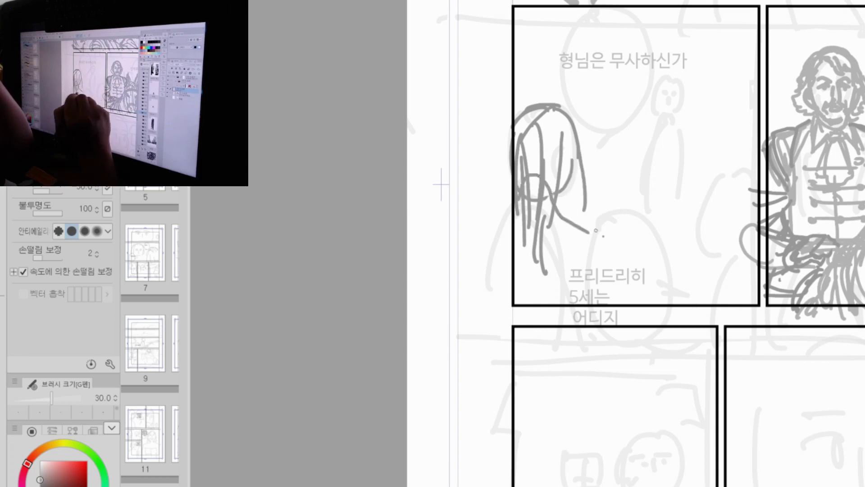
mouse_move(515, 215)
left_mouse_down()
mouse_move(517, 226)
mouse_move(565, 225)
left_mouse_up()
left_click(569, 226)
left_click_drag(558, 192, 558, 277)
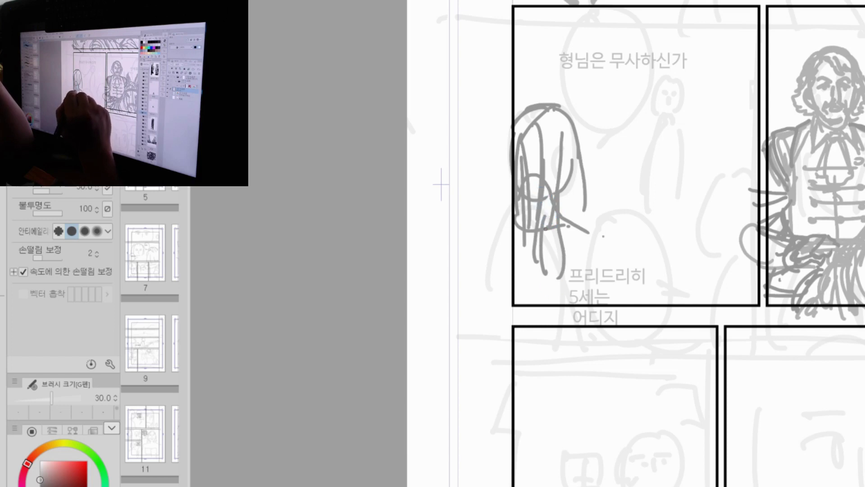
mouse_move(545, 227)
left_mouse_down()
mouse_move(561, 266)
mouse_move(533, 230)
mouse_move(542, 290)
left_mouse_up()
mouse_move(550, 245)
left_mouse_down()
mouse_move(526, 252)
mouse_move(521, 291)
left_mouse_up()
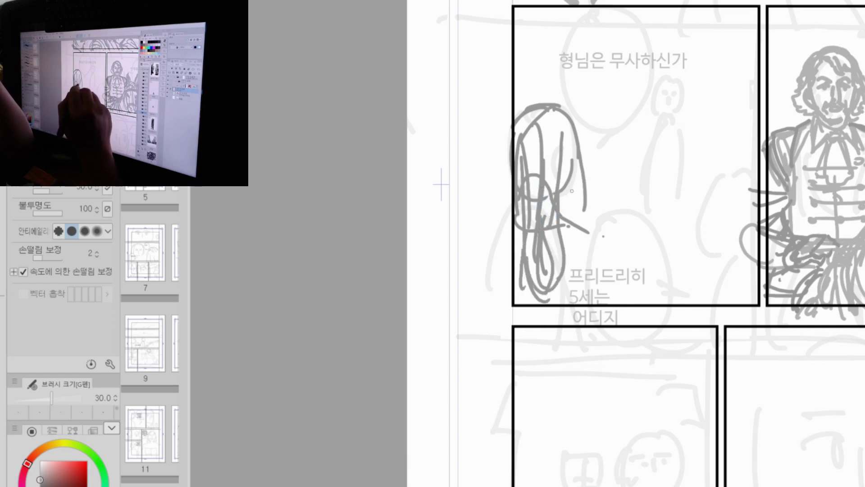
Step: Sketch the seated figure's hand at the lap, the start of the thigh, and the hair's outer edge beside it
left_click_drag(581, 210, 585, 232)
left_click_drag(569, 169, 575, 223)
mouse_move(571, 218)
left_mouse_down()
mouse_move(575, 225)
mouse_move(554, 210)
mouse_move(567, 209)
left_mouse_up()
left_click_drag(552, 215, 557, 222)
mouse_move(563, 212)
left_mouse_down()
mouse_move(607, 240)
mouse_move(590, 240)
left_mouse_up()
Step: Sketch the seated figure's skirt sloping down from the lap along the panel's bottom, with vertical and diagonal folds
mouse_move(583, 235)
left_mouse_down()
mouse_move(563, 255)
mouse_move(573, 236)
mouse_move(579, 309)
left_mouse_up()
left_click_drag(588, 242, 591, 302)
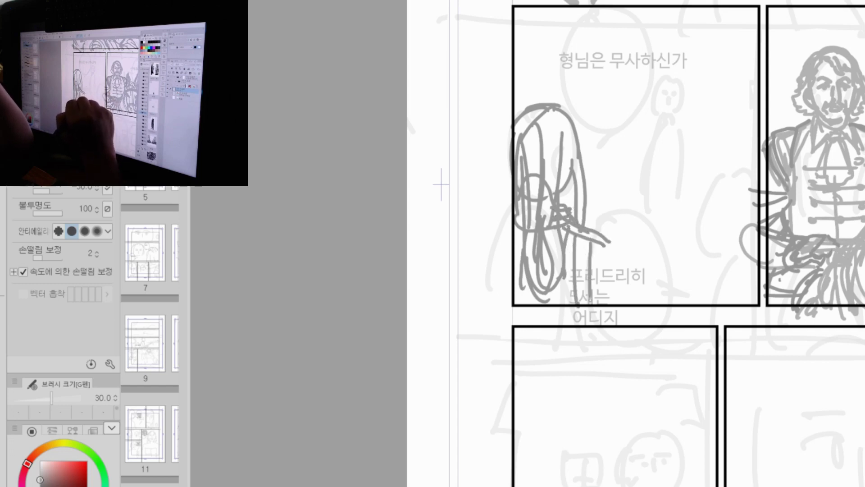
left_click_drag(598, 259, 591, 303)
mouse_move(610, 239)
left_mouse_down()
mouse_move(662, 283)
mouse_move(607, 253)
mouse_move(642, 293)
left_mouse_up()
mouse_move(611, 257)
left_mouse_down()
mouse_move(613, 292)
mouse_move(604, 258)
mouse_move(613, 302)
left_mouse_up()
left_click_drag(617, 290, 635, 307)
left_click_drag(631, 267, 665, 304)
mouse_move(668, 287)
left_mouse_down()
mouse_move(660, 307)
mouse_move(680, 308)
left_mouse_up()
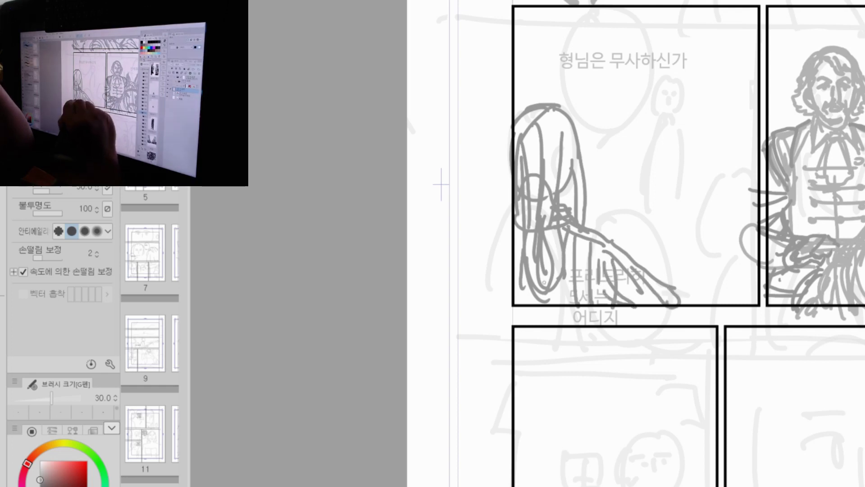
Step: Extend the seated figure's back and hair lines down to the panel's bottom border
left_click_drag(557, 289, 555, 311)
mouse_move(523, 279)
left_mouse_down()
mouse_move(522, 313)
mouse_move(511, 311)
left_mouse_up()
left_click_drag(524, 206, 517, 305)
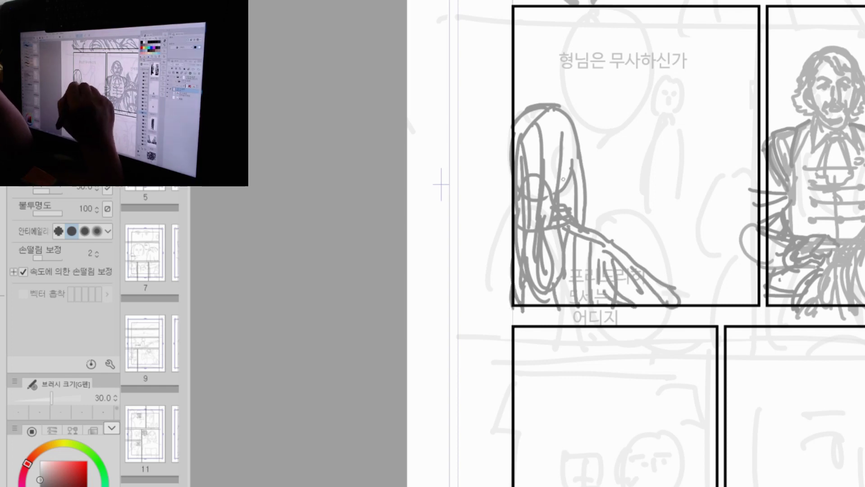
Step: Add hair strands down the seated figure's outer side and around the crown of the head
mouse_move(568, 176)
left_mouse_down()
mouse_move(572, 217)
mouse_move(590, 199)
mouse_move(597, 230)
left_mouse_up()
mouse_move(559, 113)
left_mouse_down()
mouse_move(568, 172)
mouse_move(560, 111)
left_mouse_up()
left_click_drag(563, 123, 579, 177)
left_click_drag(563, 130, 571, 123)
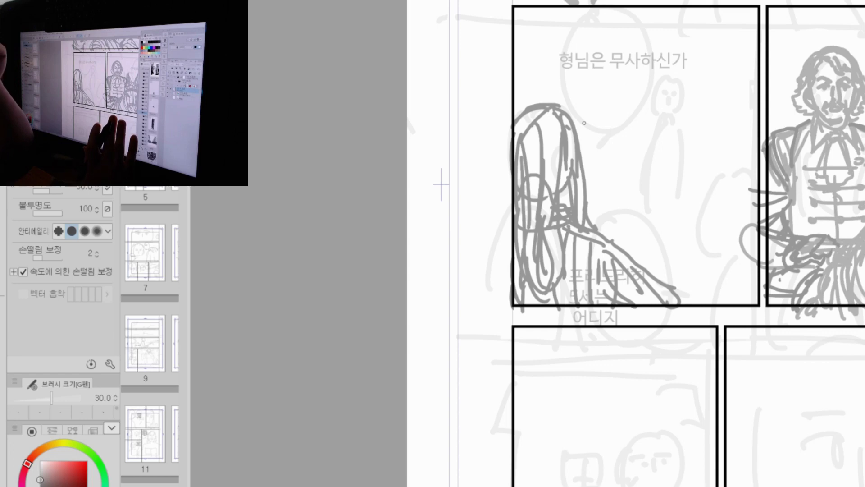
left_click_drag(785, 420, 787, 305)
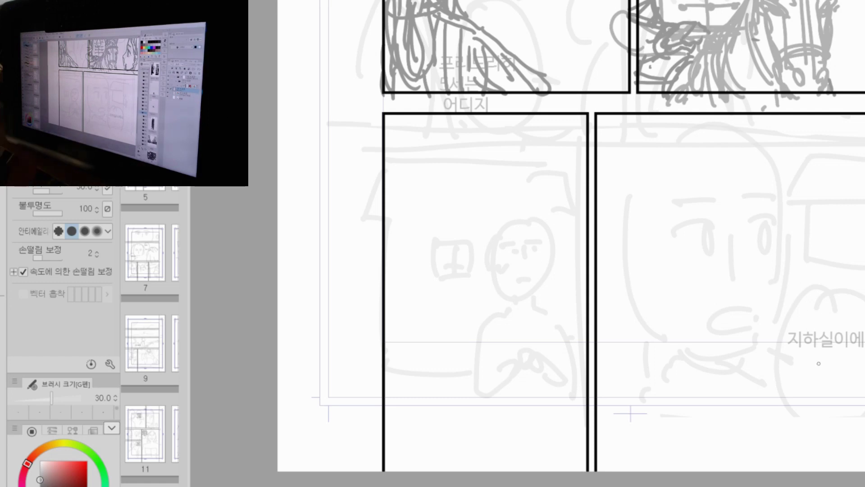
key("ctrl+space")
left_click(622, 73)
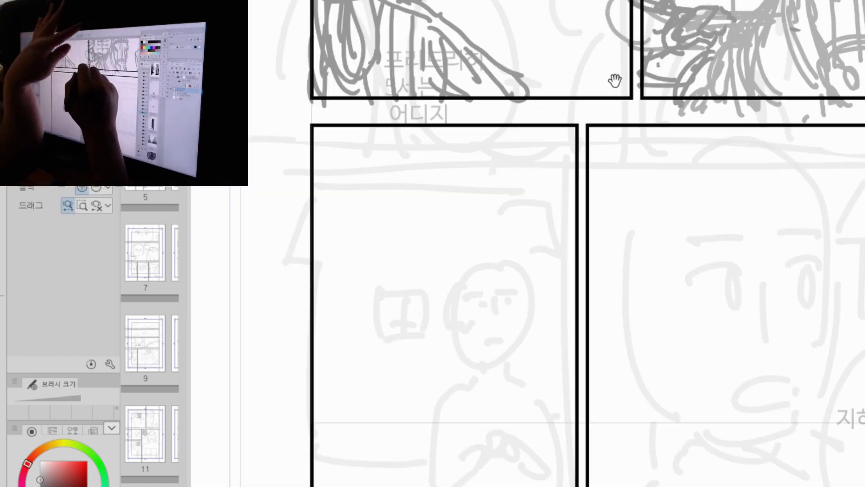
left_click_drag(615, 81, 724, 328)
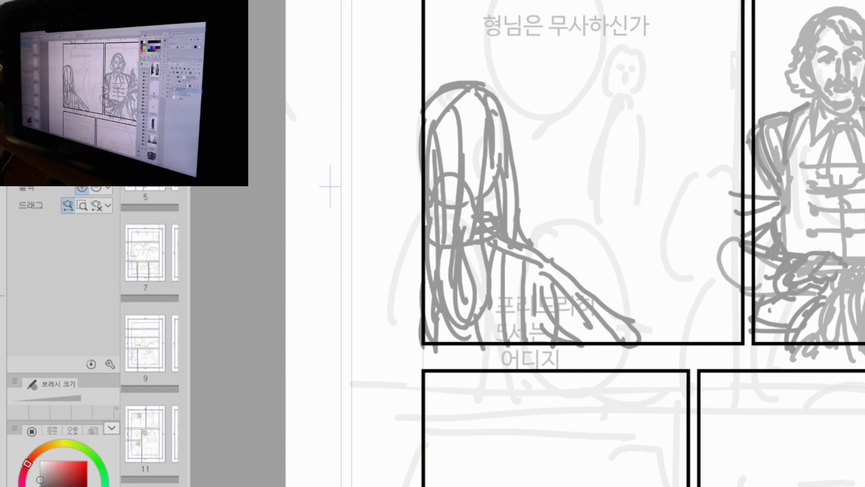
Step: Delete the whole seated long-haired figure from the left-hand panel with a rectangular selection and clear the selection
left_click(699, 223)
left_click_drag(697, 221, 680, 242)
left_click_drag(720, 284, 749, 320)
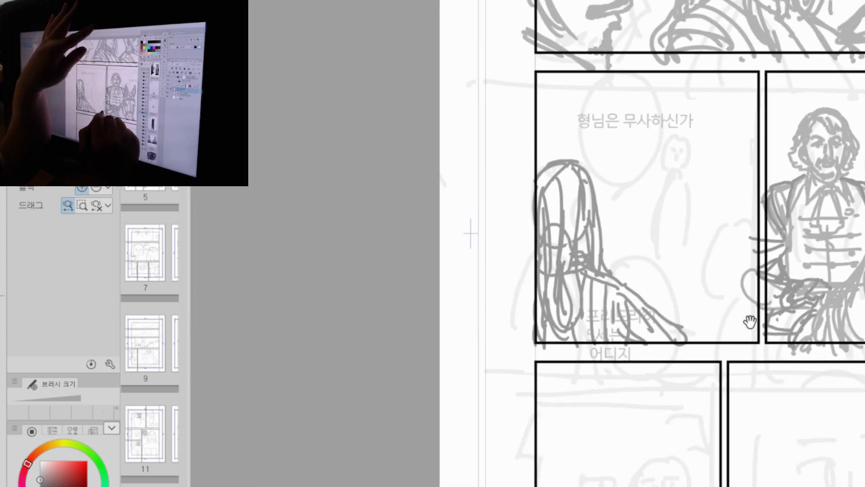
key("m")
left_click_drag(500, 138, 708, 351)
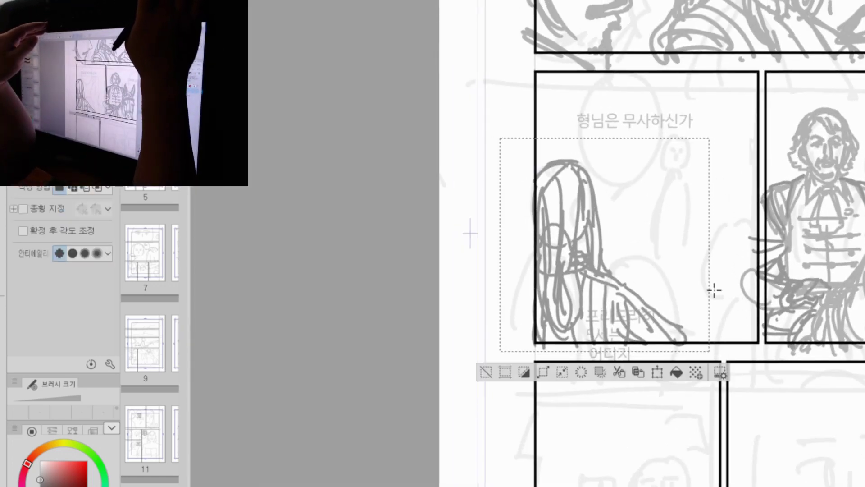
key("Delete")
key("ctrl+d")
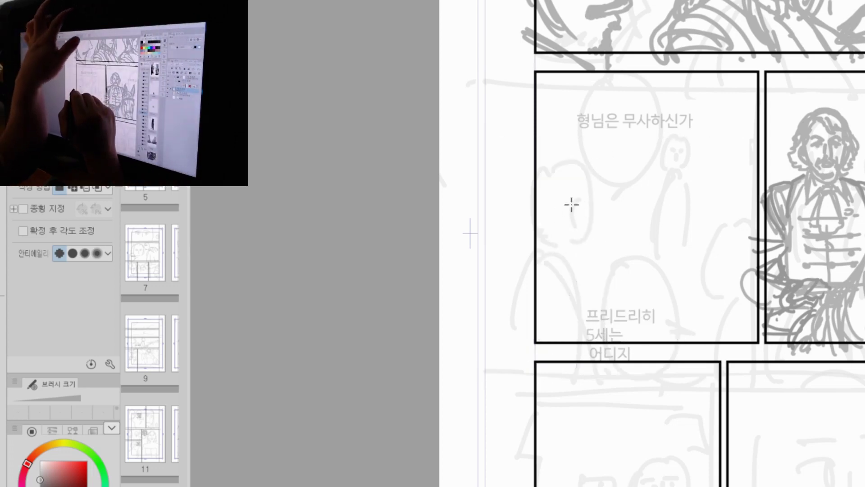
Step: Sketch a long-haired head seen from behind in the left-hand panel's lower-right corner, with strands falling to the border
key("p")
mouse_move(724, 230)
left_mouse_down()
mouse_move(698, 297)
mouse_move(750, 247)
mouse_move(689, 306)
mouse_move(683, 332)
left_mouse_up()
left_click_drag(717, 271, 702, 333)
left_click_drag(696, 294, 691, 346)
left_click_drag(703, 300, 695, 342)
left_click_drag(720, 287, 712, 341)
left_click_drag(731, 298, 727, 345)
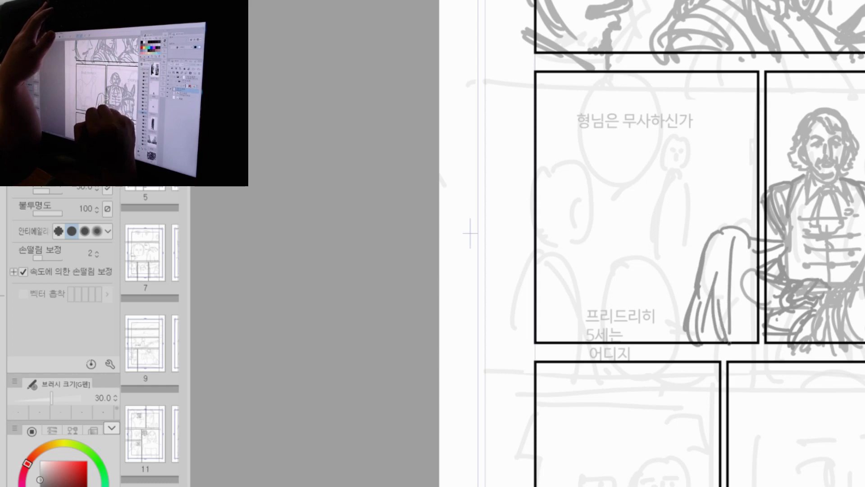
Step: Fill the corner figure's hair with more long vertical strands running down to the panel border
mouse_move(752, 240)
left_mouse_down()
mouse_move(753, 280)
mouse_move(735, 337)
left_mouse_up()
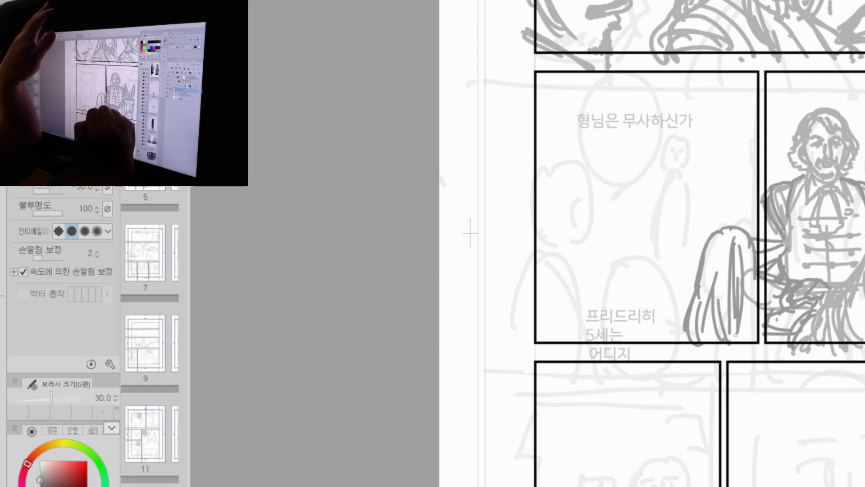
left_click_drag(748, 279, 732, 341)
mouse_move(753, 256)
left_mouse_down()
mouse_move(759, 329)
mouse_move(746, 349)
left_mouse_up()
left_click_drag(713, 311, 713, 352)
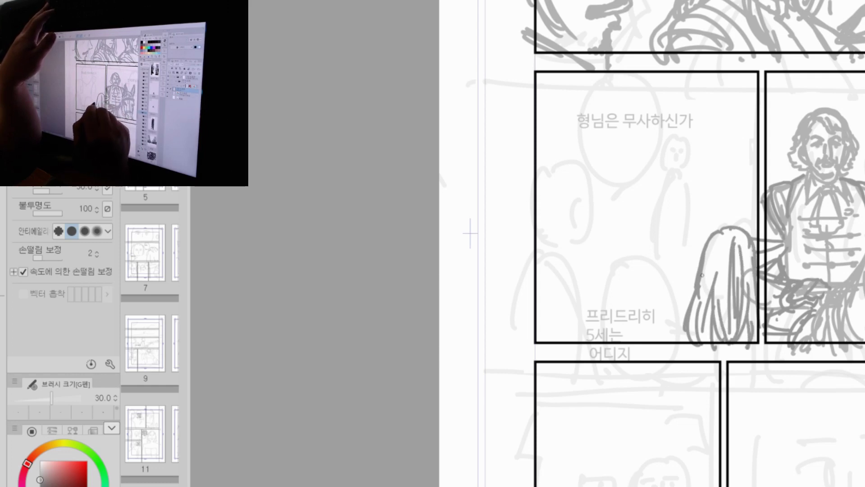
left_click_drag(706, 274, 690, 353)
Step: Sketch the corner figure's shoulder line and clothing folds across the hair, and reinforce the hair's outer outline
mouse_move(717, 324)
left_mouse_down()
mouse_move(703, 341)
mouse_move(664, 328)
left_mouse_up()
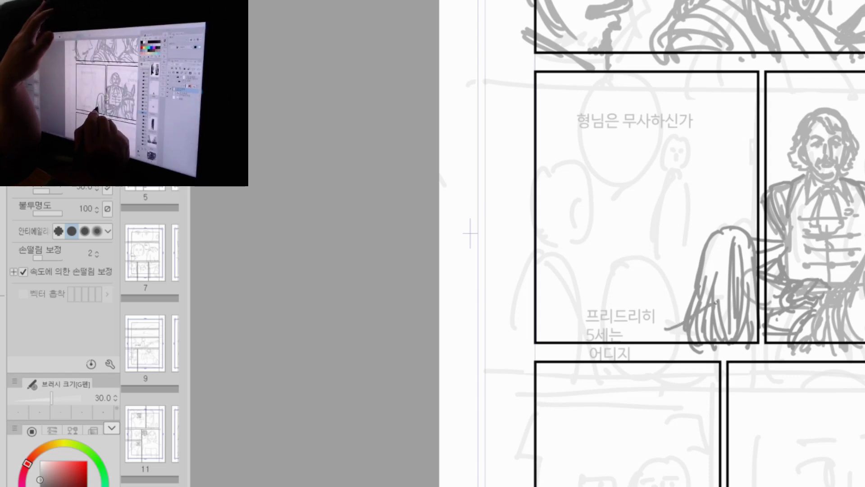
mouse_move(752, 310)
left_mouse_down()
mouse_move(704, 308)
mouse_move(750, 317)
mouse_move(662, 347)
left_mouse_up()
left_click_drag(667, 332, 674, 346)
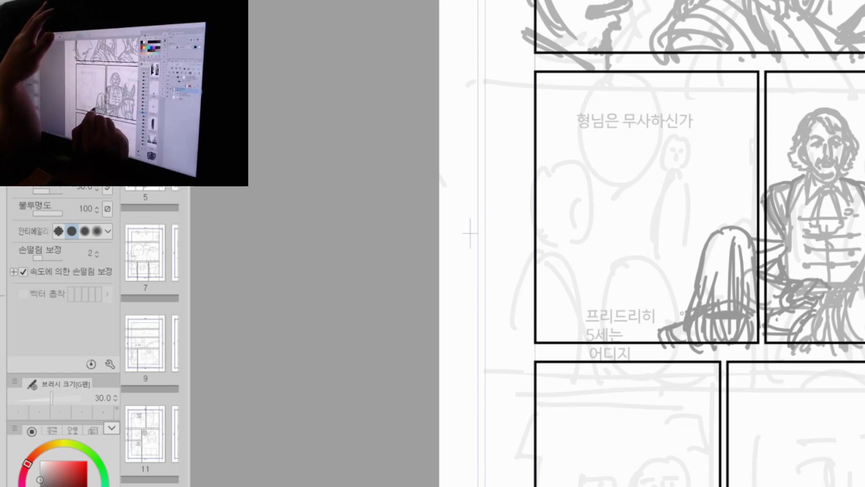
left_click_drag(685, 311, 673, 335)
mouse_move(727, 305)
left_mouse_down()
mouse_move(719, 309)
mouse_move(750, 321)
left_mouse_up()
left_click_drag(683, 326, 677, 331)
left_click_drag(711, 345, 698, 353)
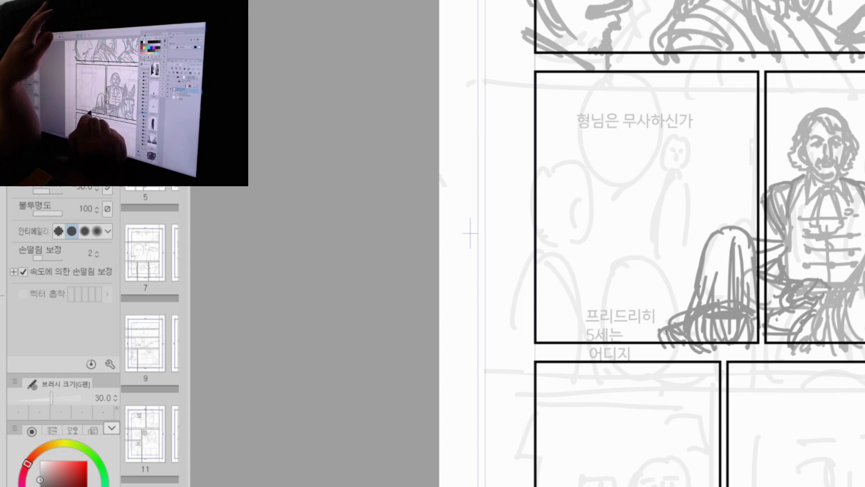
left_click_drag(700, 242, 690, 263)
mouse_move(696, 248)
left_mouse_down()
mouse_move(762, 246)
mouse_move(703, 243)
mouse_move(696, 302)
left_mouse_up()
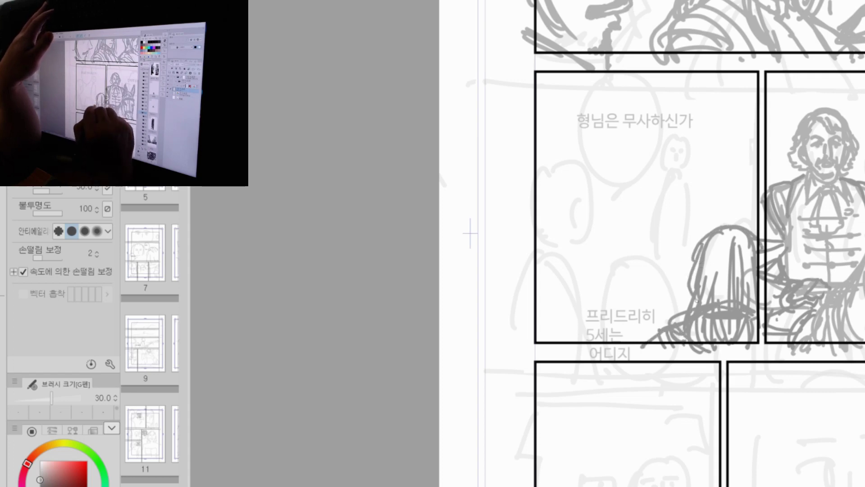
Step: Sketch a back-turned figure across the panel's left border, with head, neck, shoulders, back and bent arm
mouse_move(537, 184)
left_mouse_down()
mouse_move(560, 246)
mouse_move(531, 264)
left_mouse_up()
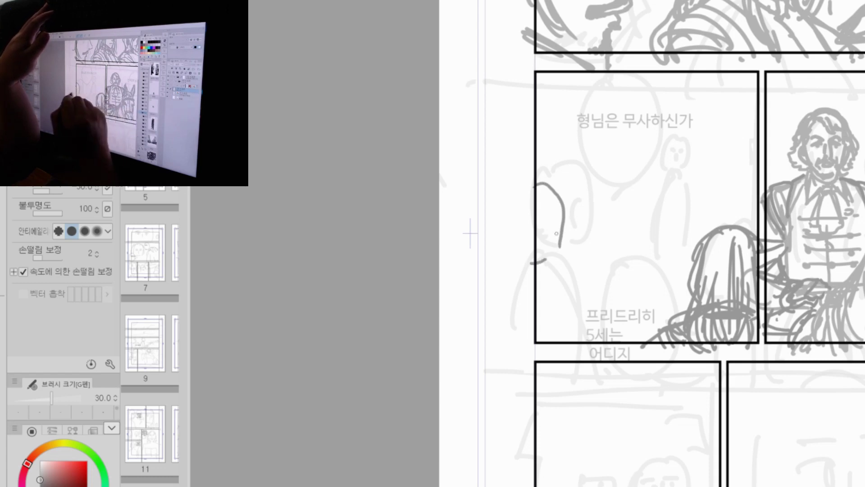
left_click_drag(557, 247, 528, 255)
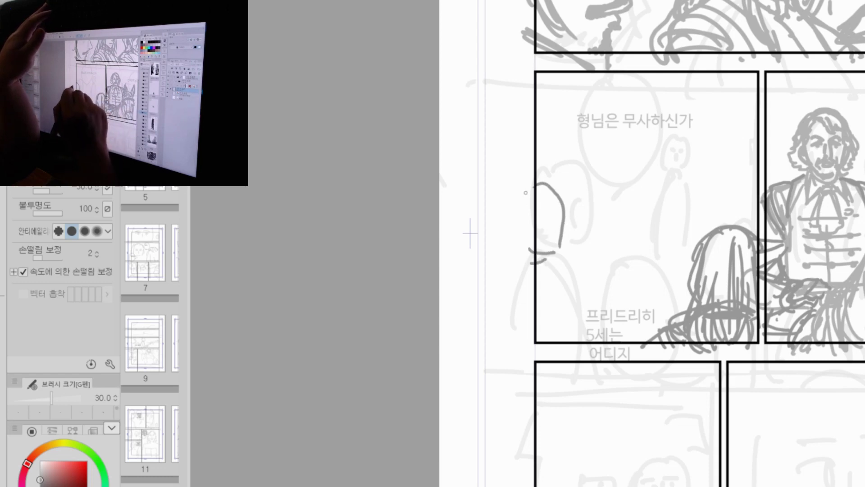
mouse_move(528, 186)
left_mouse_down()
mouse_move(521, 243)
mouse_move(521, 231)
mouse_move(554, 224)
mouse_move(527, 260)
mouse_move(569, 281)
left_mouse_up()
left_click_drag(515, 263, 529, 359)
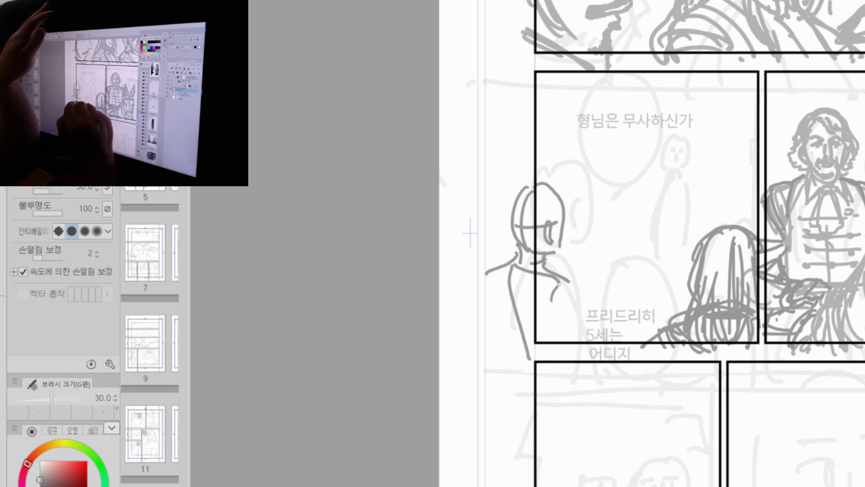
left_click_drag(569, 279, 582, 297)
left_click_drag(546, 306, 562, 341)
left_click_drag(579, 294, 591, 329)
left_click_drag(588, 321, 599, 342)
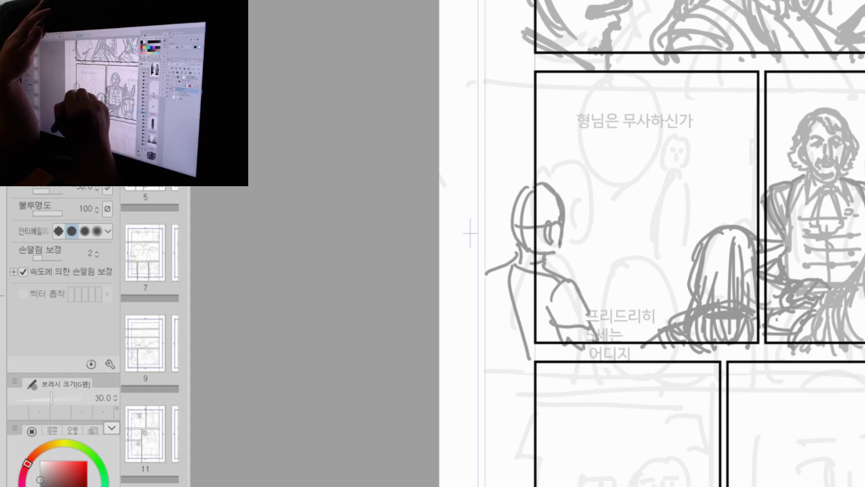
Step: Sketch the back-turned figure's hair over the crown, with long strands hanging down the neck and back
left_click_drag(510, 194, 544, 185)
mouse_move(518, 191)
left_mouse_down()
mouse_move(507, 220)
mouse_move(518, 240)
left_mouse_up()
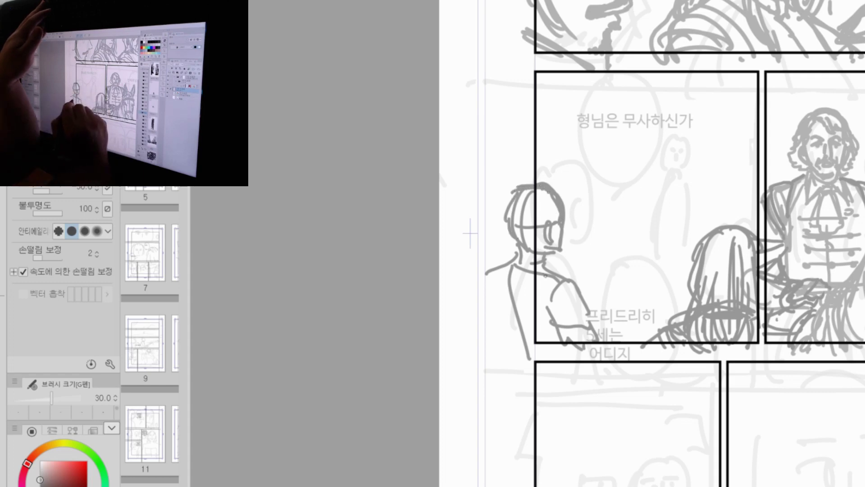
left_click_drag(550, 195, 551, 271)
left_click_drag(552, 224, 560, 279)
left_click_drag(537, 210, 524, 293)
left_click_drag(543, 230, 540, 310)
left_click_drag(527, 279, 542, 313)
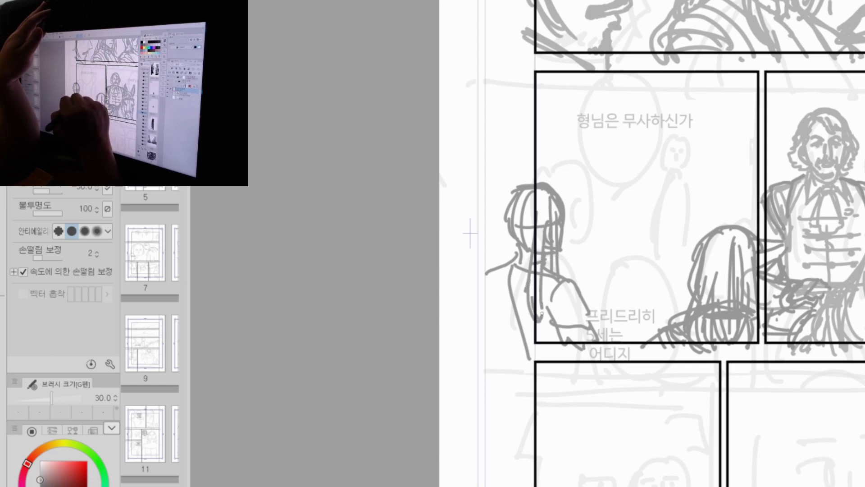
left_click_drag(532, 194, 526, 243)
mouse_move(549, 188)
left_mouse_down()
mouse_move(537, 250)
mouse_move(561, 274)
mouse_move(549, 310)
left_mouse_up()
Step: Add diagonal sleeve folds along the back-turned figure's bent arm
mouse_move(562, 282)
left_mouse_down()
mouse_move(588, 300)
mouse_move(581, 339)
left_mouse_up()
left_click_drag(552, 307, 576, 341)
mouse_move(576, 295)
left_mouse_down()
mouse_move(588, 343)
mouse_move(565, 325)
left_mouse_up()
left_click_drag(595, 313, 592, 327)
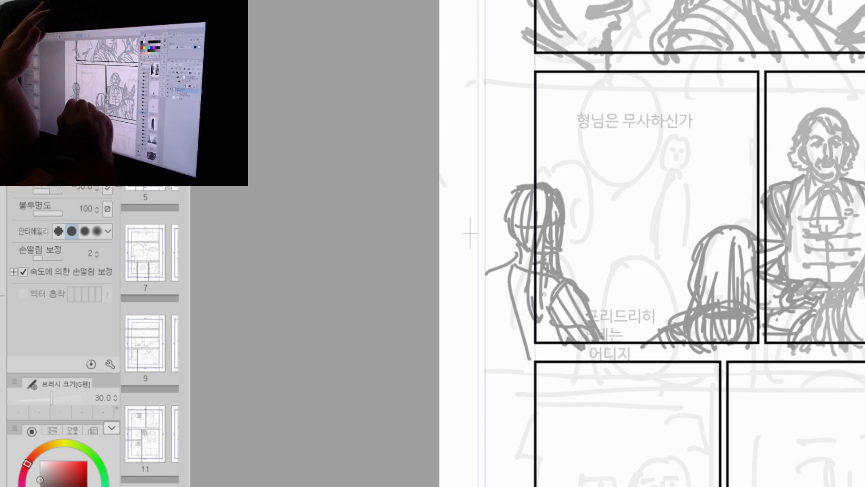
Step: Sketch a horse's head with two upright ears between the two foreground figures, with mane strokes down the neck
mouse_move(549, 278)
left_mouse_down()
mouse_move(543, 312)
mouse_move(607, 282)
mouse_move(620, 245)
left_mouse_up()
mouse_move(638, 238)
left_mouse_down()
mouse_move(644, 282)
mouse_move(641, 336)
left_mouse_up()
mouse_move(618, 243)
left_mouse_down()
mouse_move(633, 243)
mouse_move(652, 211)
mouse_move(649, 251)
left_mouse_up()
mouse_move(615, 209)
left_mouse_down()
mouse_move(624, 265)
mouse_move(629, 272)
mouse_move(627, 236)
mouse_move(644, 280)
left_mouse_up()
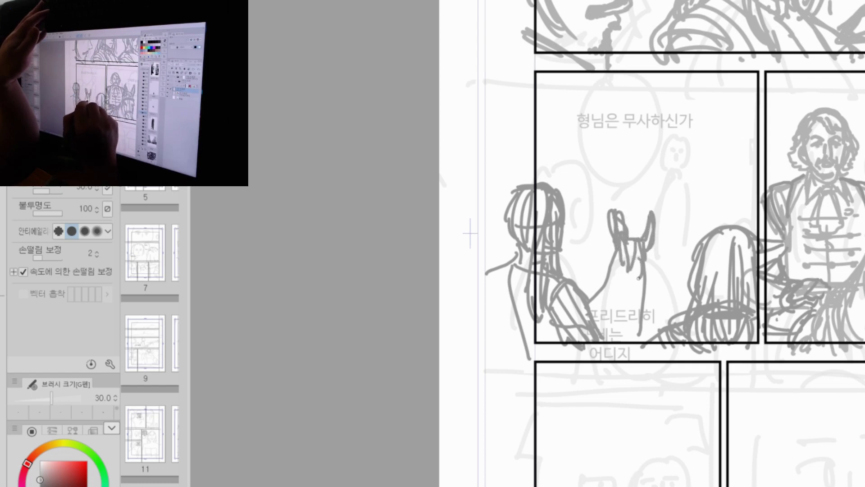
mouse_move(628, 252)
left_mouse_down()
mouse_move(598, 322)
mouse_move(617, 328)
left_mouse_up()
mouse_move(615, 293)
left_mouse_down()
mouse_move(632, 335)
mouse_move(635, 321)
left_mouse_up()
left_click_drag(631, 270, 642, 285)
mouse_move(618, 254)
left_mouse_down()
mouse_move(594, 294)
mouse_move(608, 287)
left_mouse_up()
mouse_move(638, 247)
left_mouse_down()
mouse_move(650, 246)
mouse_move(643, 279)
left_mouse_up()
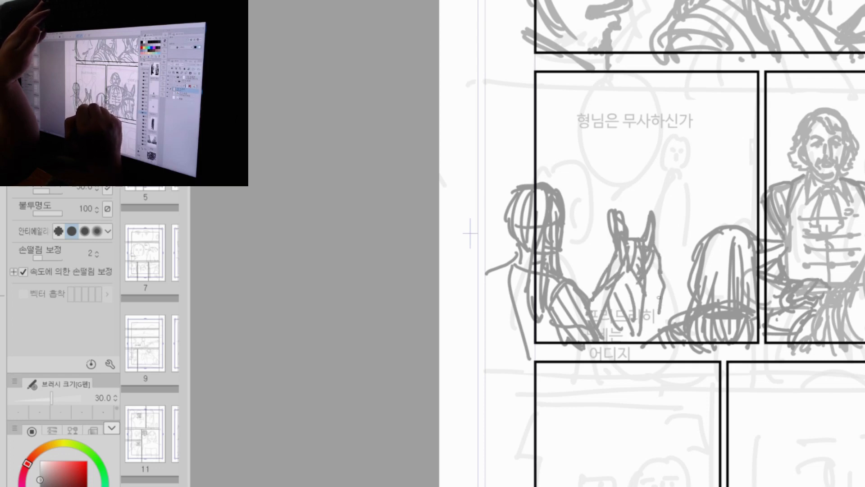
Step: Darken the horse's side and mane down to the border, and retrace the crown of the long-haired head beside it
mouse_move(660, 269)
left_mouse_down()
mouse_move(662, 310)
mouse_move(640, 341)
mouse_move(660, 320)
left_mouse_up()
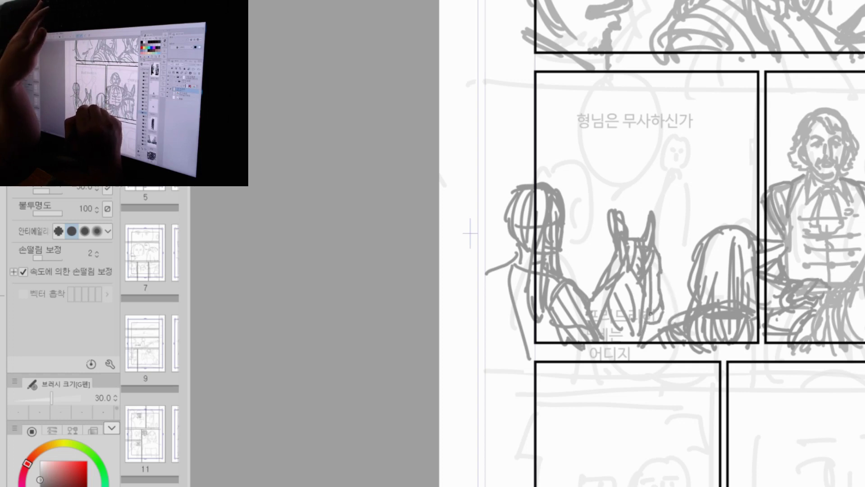
left_click_drag(655, 254, 657, 306)
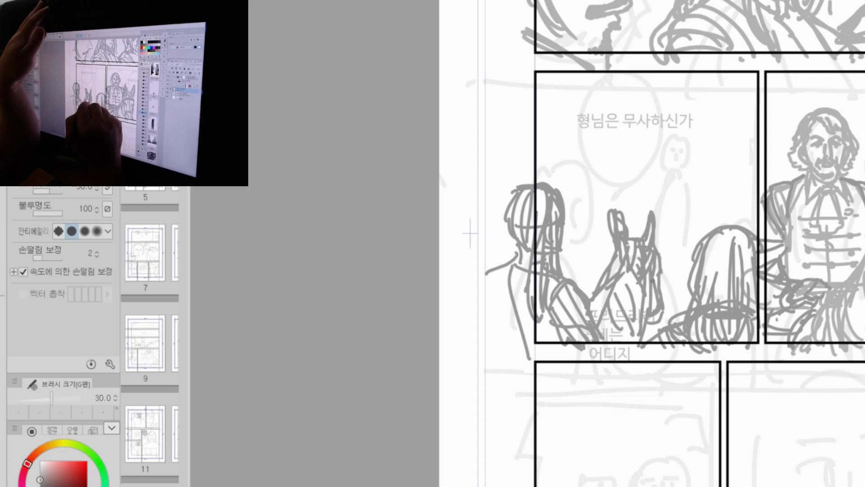
mouse_move(621, 243)
left_mouse_down()
mouse_move(590, 303)
mouse_move(618, 343)
mouse_move(649, 349)
left_mouse_up()
left_click(648, 356)
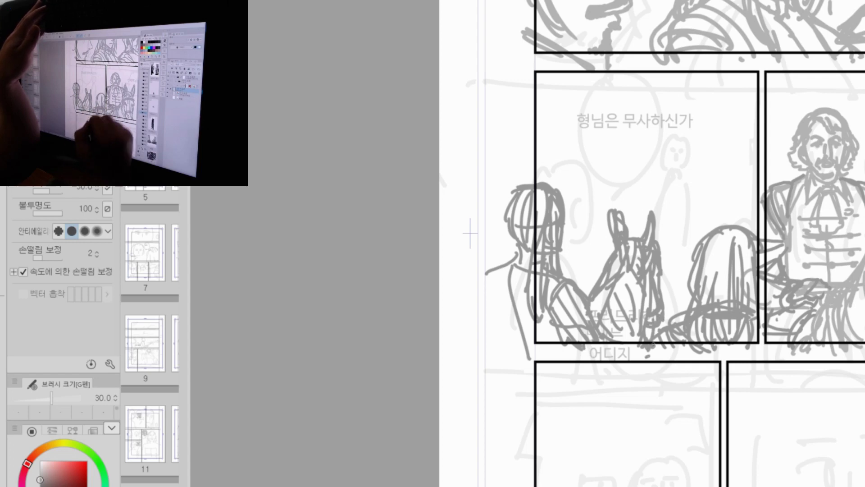
left_click(706, 389)
left_click_drag(714, 226, 756, 239)
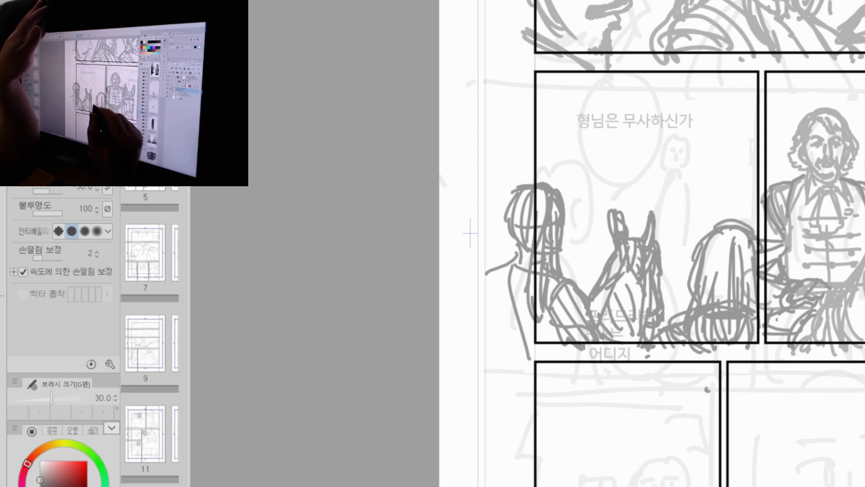
Step: Sketch a small long-haired figure in the background above the corner head, with face, shoulders and sloping arms
mouse_move(687, 169)
left_mouse_down()
mouse_move(707, 170)
mouse_move(706, 160)
left_mouse_up()
left_click_drag(692, 159, 703, 169)
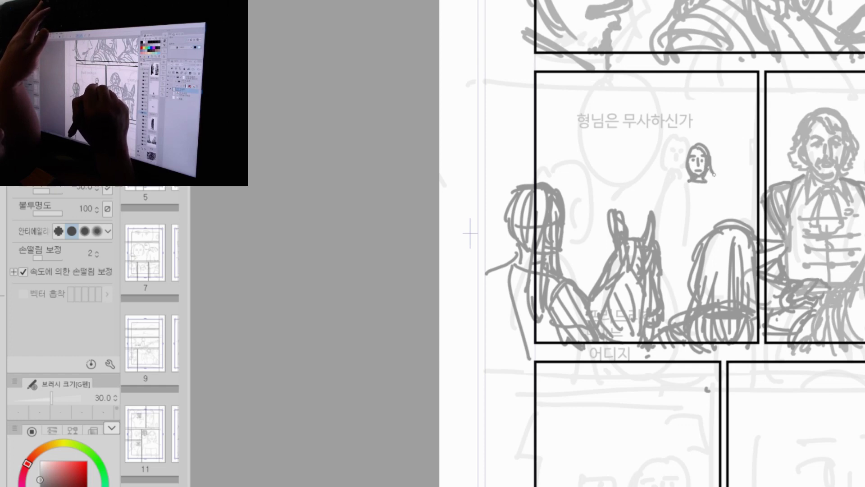
left_click_drag(688, 161, 683, 179)
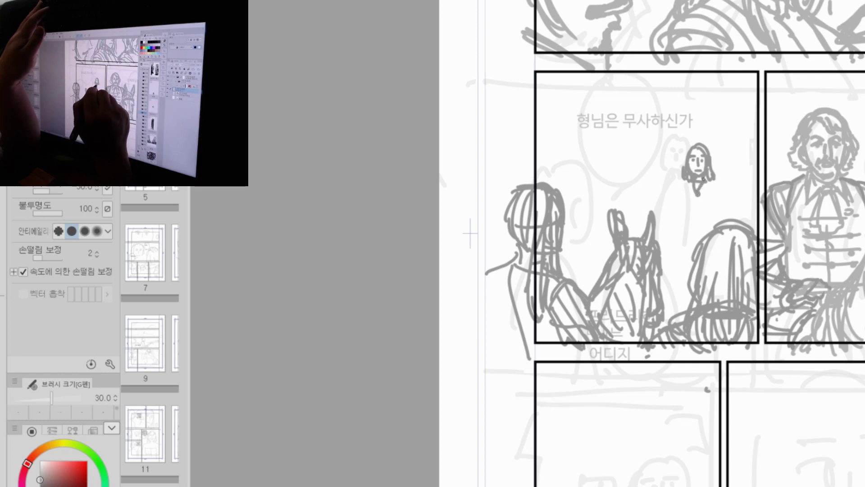
left_click_drag(696, 192, 712, 227)
left_click_drag(718, 180, 736, 220)
left_click_drag(685, 179, 666, 226)
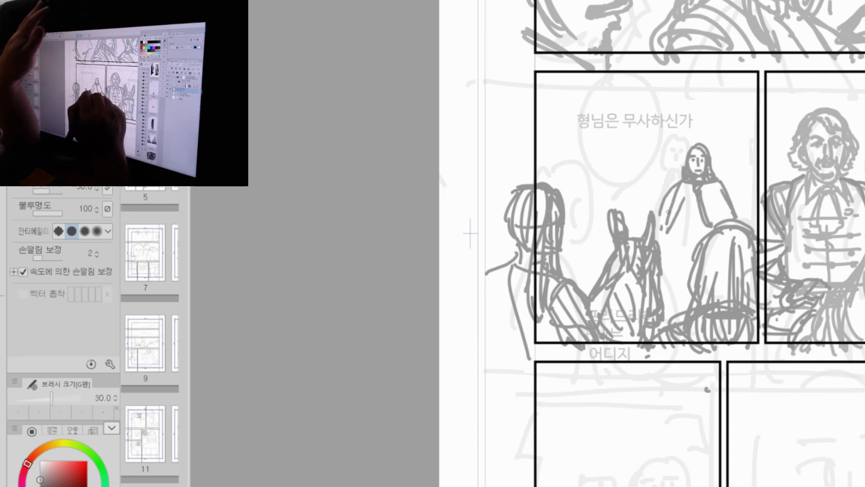
Step: Sketch a taller standing figure beside the small background figure, with a rounded body outline and an oval head
mouse_move(630, 129)
left_mouse_down()
mouse_move(623, 160)
mouse_move(669, 221)
left_mouse_up()
left_click_drag(614, 170, 618, 210)
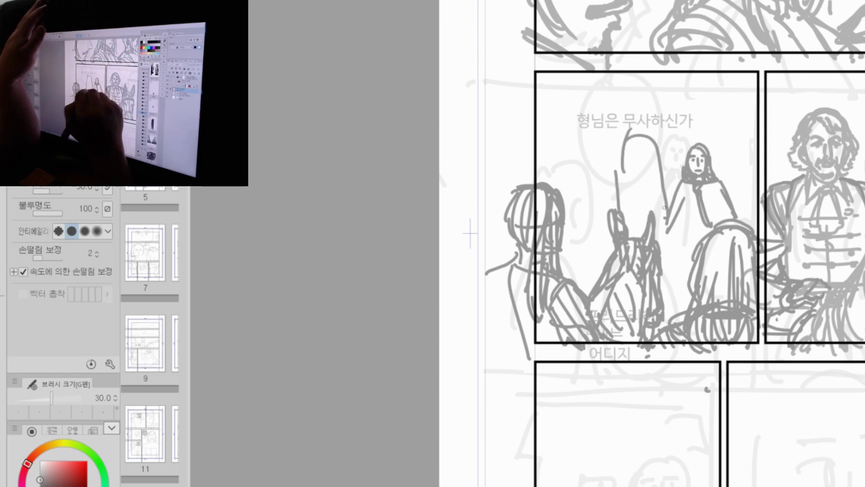
left_click_drag(671, 211, 678, 261)
mouse_move(636, 93)
left_mouse_down()
mouse_move(633, 121)
mouse_move(644, 118)
left_mouse_up()
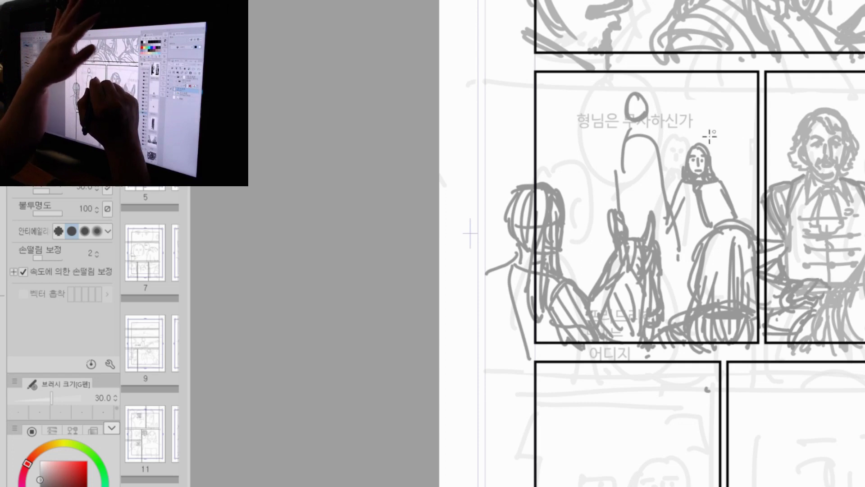
Step: Select the upper area with the background figures, move it to the left and clear the selection
key("m")
left_click_drag(630, 87, 692, 200)
key("ctrl+d")
key("p")
mouse_move(718, 71)
left_mouse_down()
mouse_move(682, 99)
mouse_move(744, 173)
mouse_move(755, 140)
left_mouse_up()
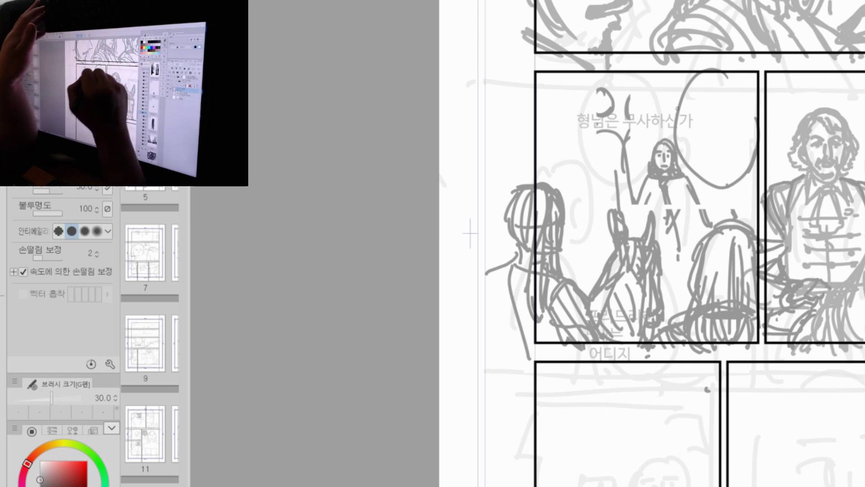
key("ctrl+z")
key("ctrl+z")
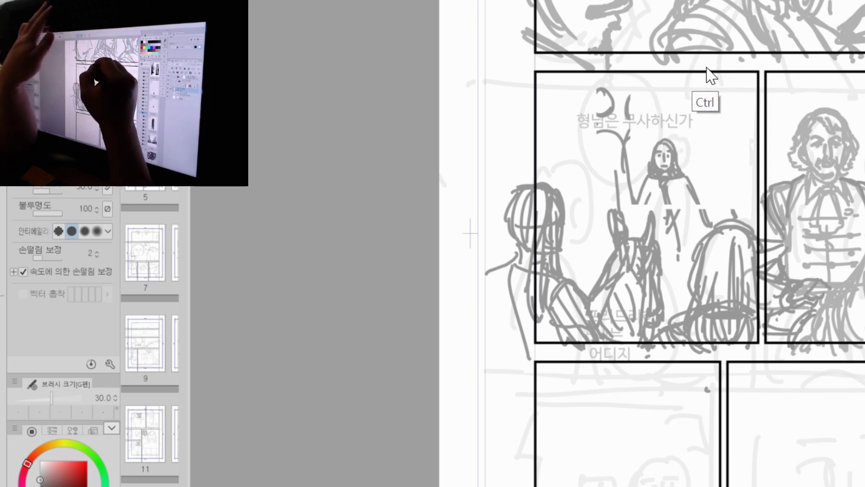
Step: Draw a large oval speech balloon over the faint balloon around the panel's upper dialogue text
mouse_move(606, 65)
left_mouse_down()
mouse_move(581, 171)
mouse_move(639, 68)
left_mouse_up()
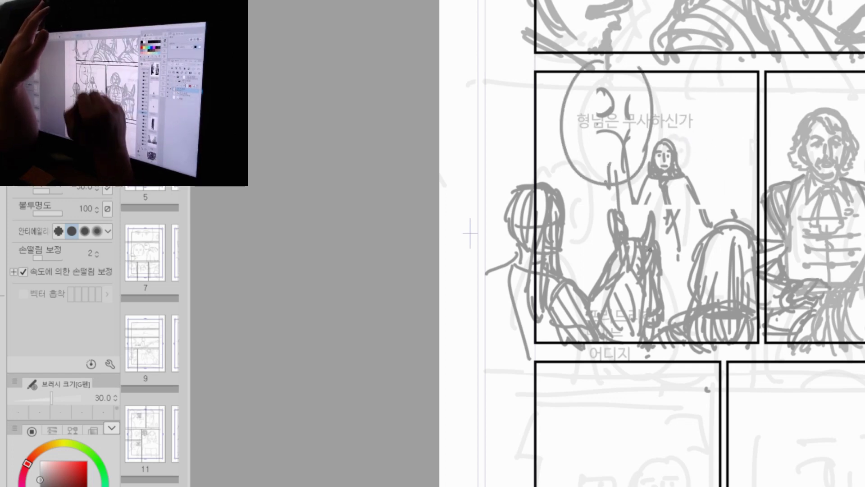
mouse_move(650, 249)
left_mouse_down()
mouse_move(675, 306)
mouse_move(678, 291)
left_mouse_up()
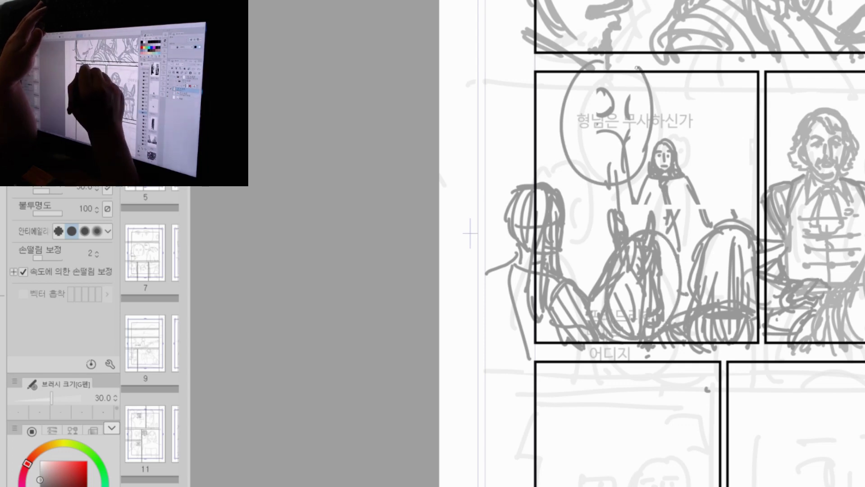
left_click_drag(637, 68, 630, 177)
left_click_drag(558, 109, 584, 182)
left_click_drag(585, 181, 569, 188)
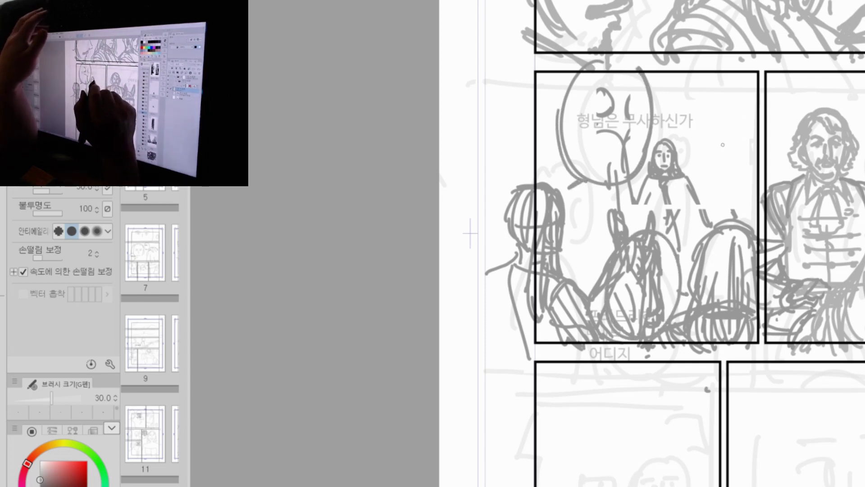
Step: Undo the recent horse and balloon strokes along with the leftward move of the background figures
key("ctrl+z")
key("ctrl+z")
key("ctrl+z")
key("ctrl+z")
key("ctrl+z")
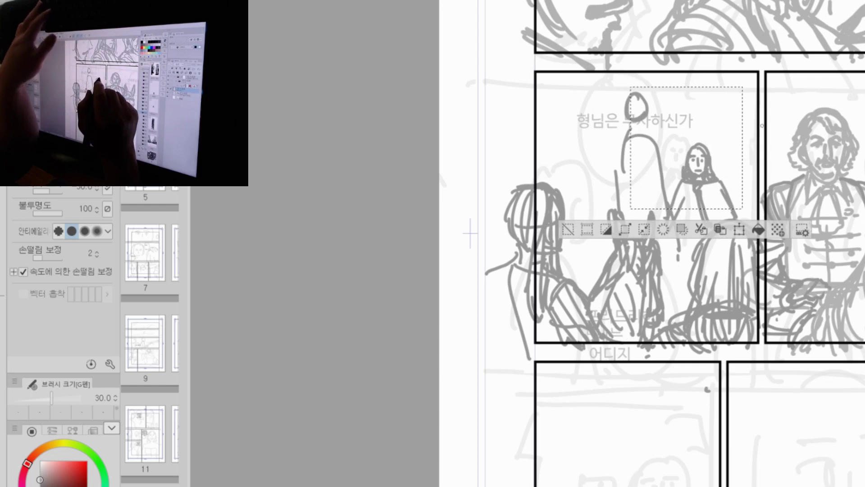
key("ctrl+z")
Step: Redraw the speech balloon as a narrower double-lined oval beside the standing figure, and reinforce the horse's head outline
mouse_move(598, 80)
left_mouse_down()
mouse_move(602, 64)
mouse_move(559, 134)
left_mouse_up()
mouse_move(620, 256)
left_mouse_down()
mouse_move(656, 236)
mouse_move(638, 338)
left_mouse_up()
left_click_drag(680, 296, 686, 305)
left_click_drag(566, 66, 576, 193)
Step: Sketch the hair, neck and facial features of the taller standing background figure
mouse_move(653, 96)
left_mouse_down()
mouse_move(637, 123)
mouse_move(652, 110)
mouse_move(648, 131)
left_mouse_up()
left_click_drag(642, 137, 624, 149)
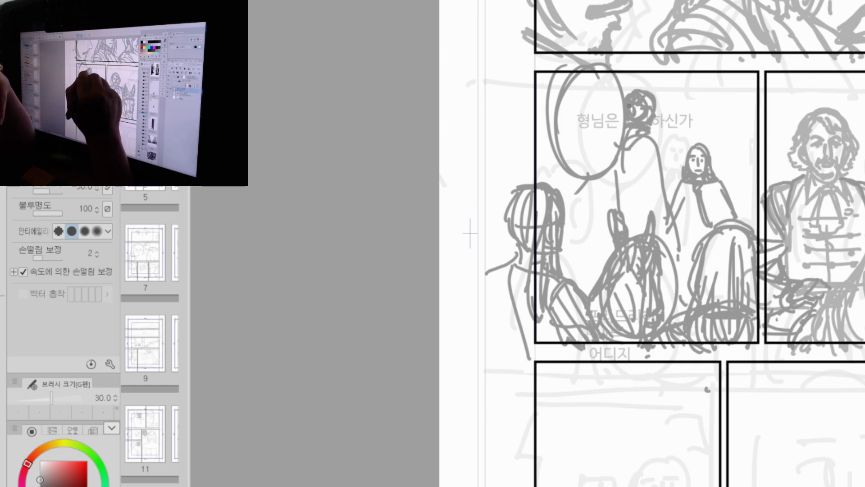
left_click_drag(637, 103, 645, 110)
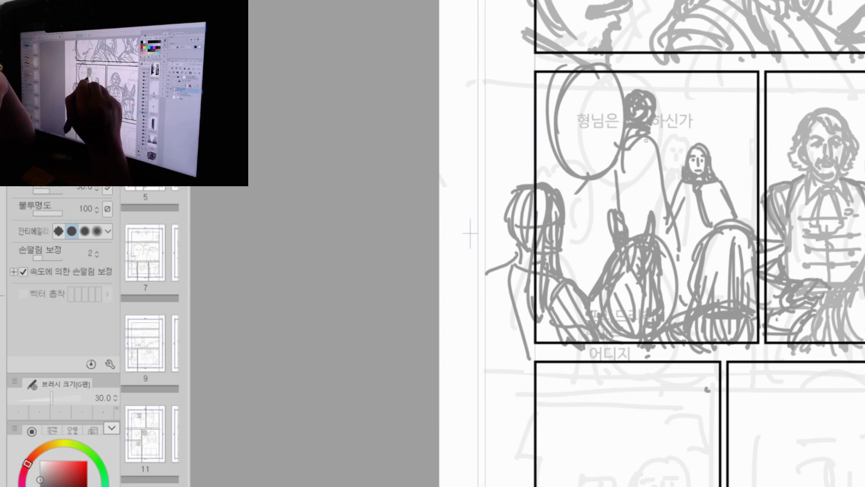
Step: Add the standing figure's collar, coat front, hem and garment folds
mouse_move(644, 142)
left_mouse_down()
mouse_move(673, 202)
mouse_move(621, 210)
left_mouse_up()
left_click_drag(618, 169, 610, 207)
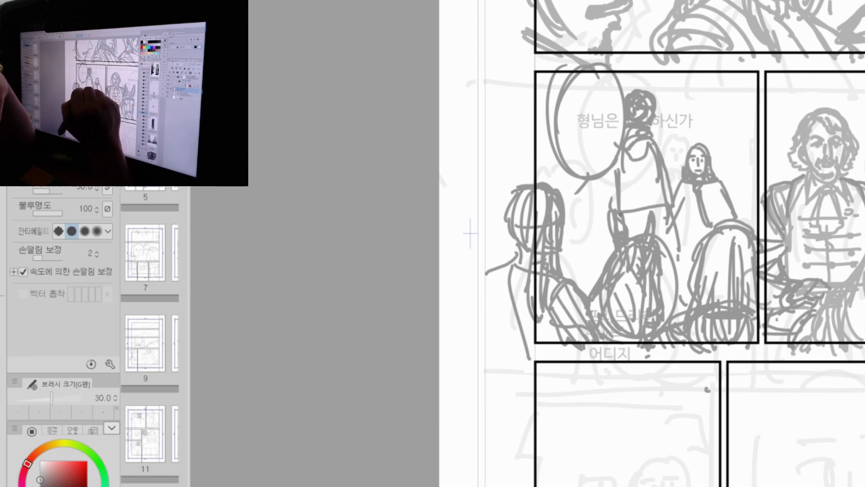
left_click_drag(635, 153, 635, 180)
left_click_drag(638, 180, 640, 230)
left_click_drag(670, 195, 657, 223)
Step: Draw the standing figure's arm hanging beneath the balloon, with a hand and a thick slanted bar down to the foreground shoulder
left_click_drag(606, 175, 586, 236)
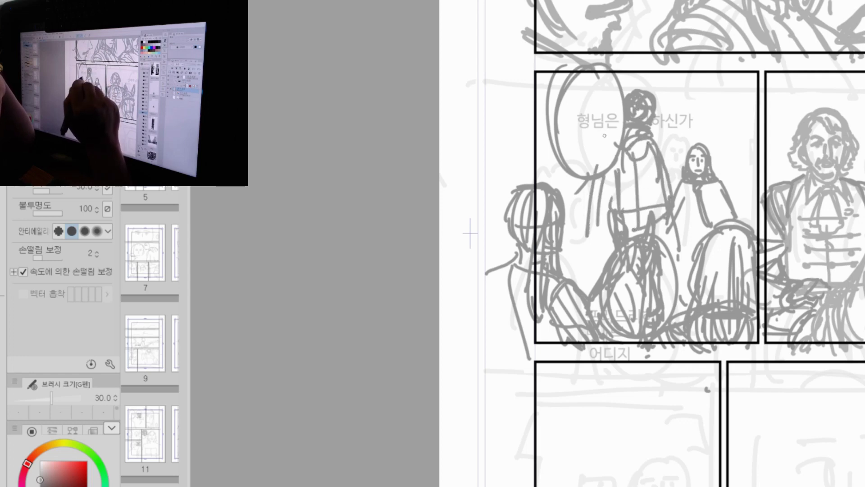
left_click_drag(608, 134, 594, 221)
left_click_drag(590, 218, 606, 236)
left_click_drag(662, 221, 657, 236)
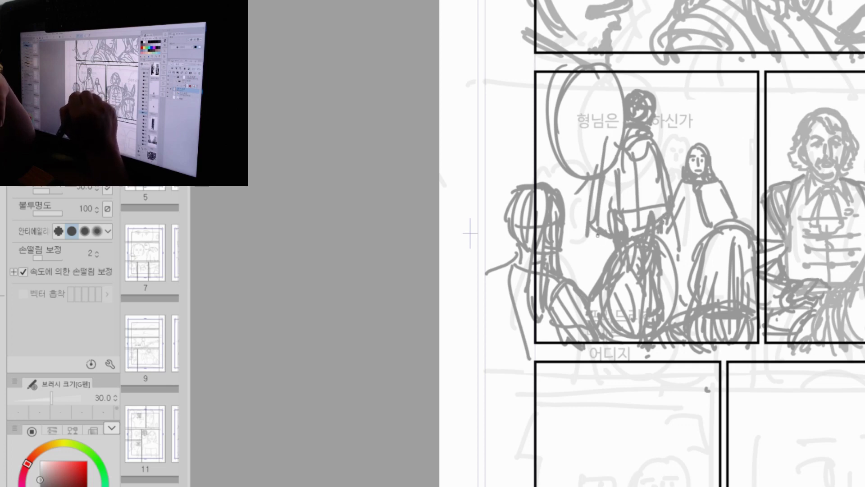
mouse_move(597, 234)
left_mouse_down()
mouse_move(614, 257)
mouse_move(569, 273)
left_mouse_up()
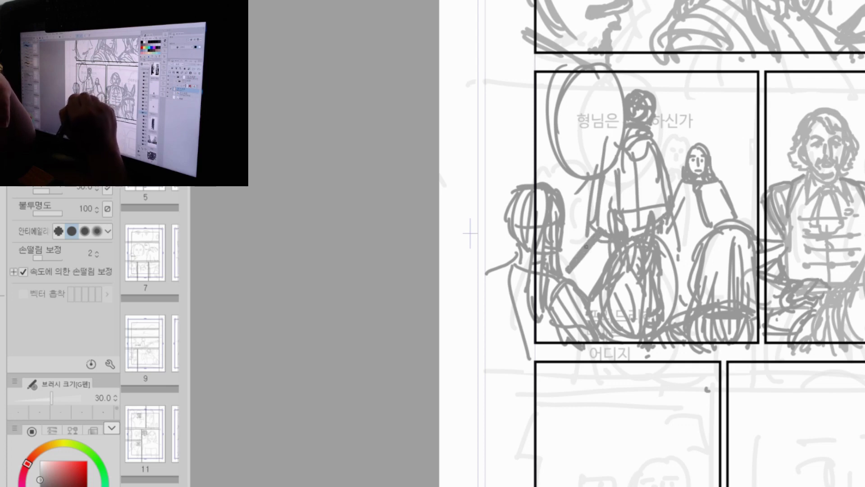
left_click_drag(602, 236, 607, 259)
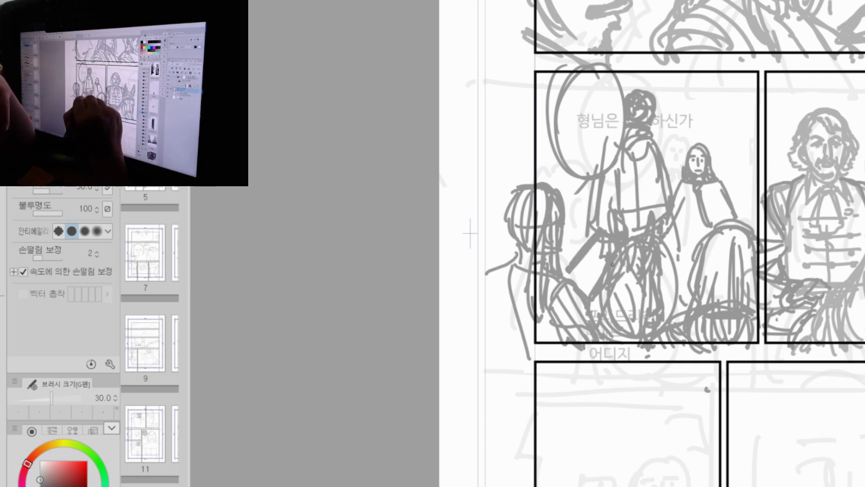
Step: Add clothing folds to the small long-haired figure and fill in lines between the horse and the corner head
left_click_drag(695, 194, 685, 237)
mouse_move(690, 196)
left_mouse_down()
mouse_move(685, 245)
mouse_move(739, 223)
left_mouse_up()
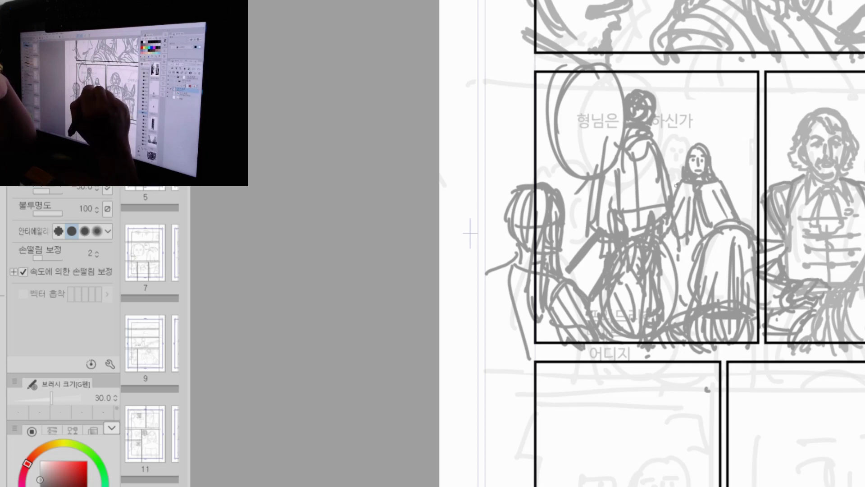
mouse_move(680, 243)
left_mouse_down()
mouse_move(698, 241)
mouse_move(699, 233)
mouse_move(672, 303)
mouse_move(688, 304)
left_mouse_up()
left_click_drag(678, 297, 680, 318)
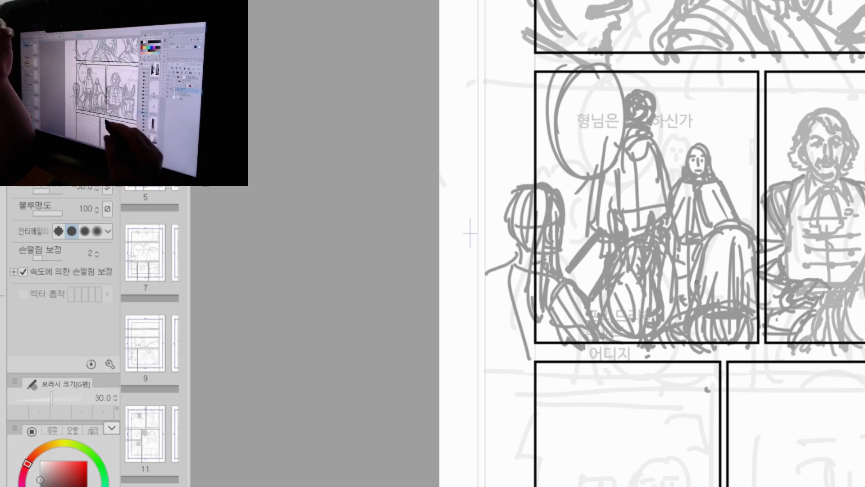
Step: Start the large face in the page's bottom-right panel with the curved head outline, far cheek and nose
key("space")
left_click_drag(851, 415, 757, 170)
left_click_drag(804, 309, 721, 364)
key("ctrl+space")
left_click_drag(776, 331, 784, 293)
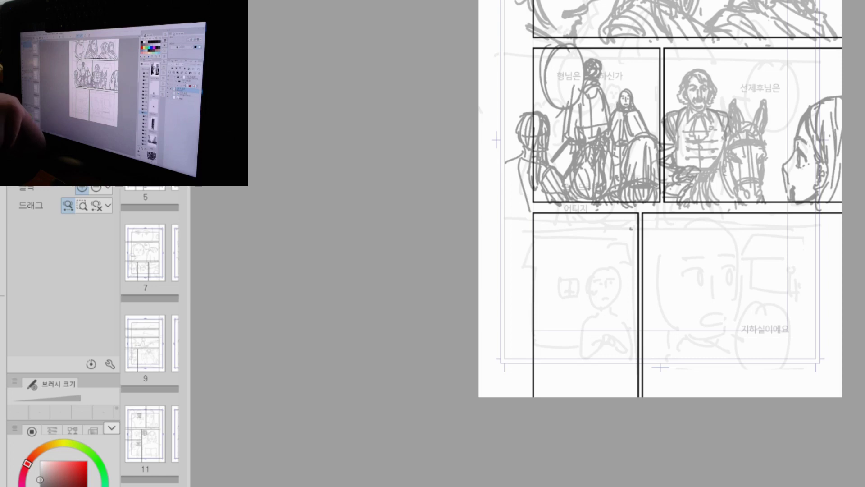
left_click(741, 275)
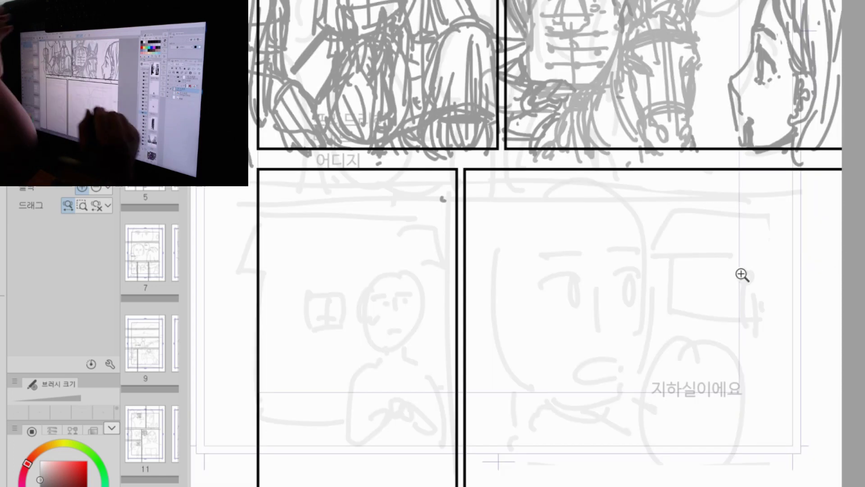
left_click(715, 319)
left_click_drag(684, 330, 832, 244)
left_click_drag(756, 246, 720, 231)
mouse_move(588, 54)
left_mouse_down()
mouse_move(676, 45)
mouse_move(753, 170)
mouse_move(740, 308)
left_mouse_up()
mouse_move(702, 171)
left_mouse_down()
mouse_move(701, 210)
mouse_move(719, 232)
mouse_move(703, 256)
left_mouse_up()
left_click_drag(700, 175, 708, 219)
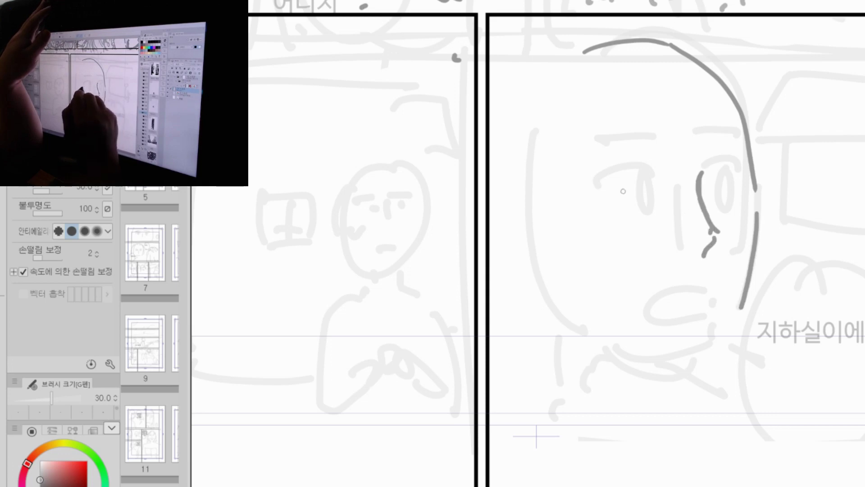
Step: Draw both eyes of the large face with lids, irises and pupils, and add the eyebrows above them
mouse_move(595, 201)
left_mouse_down()
mouse_move(653, 182)
mouse_move(631, 221)
left_mouse_up()
left_click_drag(639, 182, 648, 221)
mouse_move(708, 185)
left_mouse_down()
mouse_move(749, 183)
mouse_move(727, 219)
left_mouse_up()
left_click_drag(741, 182, 743, 219)
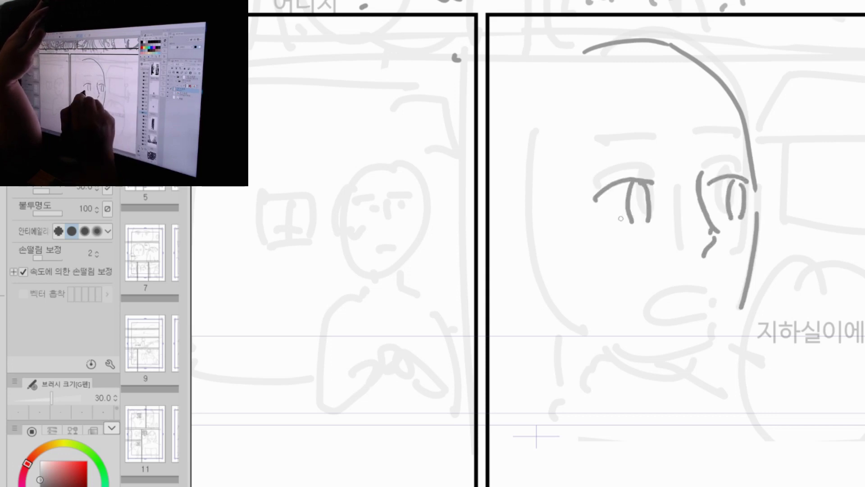
mouse_move(616, 221)
left_mouse_down()
mouse_move(641, 223)
mouse_move(637, 209)
left_mouse_up()
left_click_drag(733, 198, 739, 217)
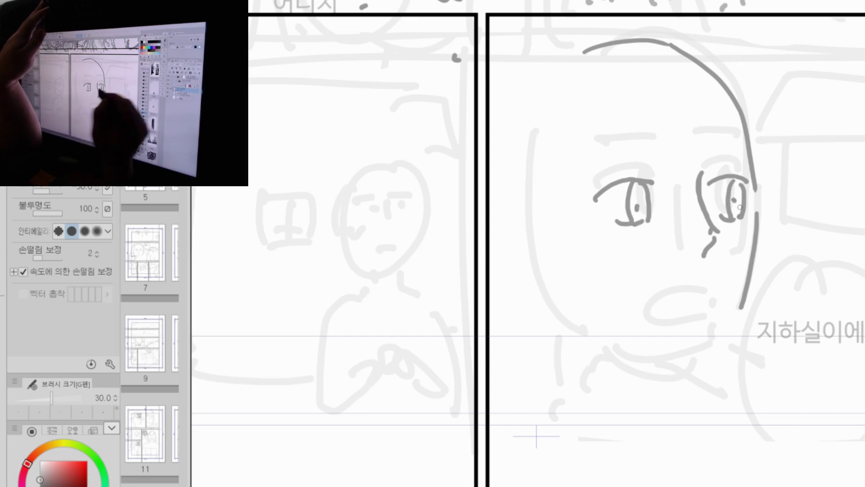
left_click_drag(588, 157, 652, 144)
left_click_drag(717, 144, 746, 149)
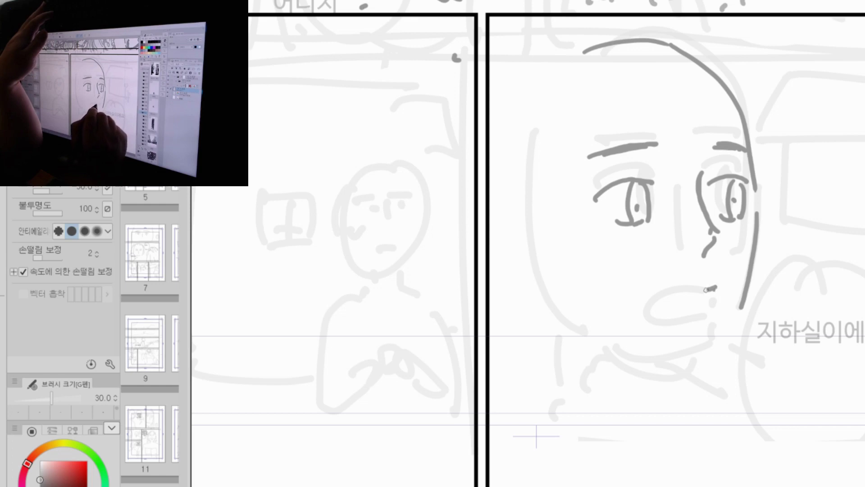
Step: Draw a small slightly open mouth below the nose, replacing the first attempt
mouse_move(707, 290)
left_mouse_down()
mouse_move(673, 303)
mouse_move(706, 300)
mouse_move(682, 305)
mouse_move(689, 305)
left_mouse_up()
key("ctrl+z")
key("ctrl+z")
left_click_drag(709, 292, 706, 298)
left_click(701, 301)
Step: Thicken the upper lids and lower lash line, and add eyelashes and an eyelid crease to the eyes
left_click_drag(708, 197, 739, 179)
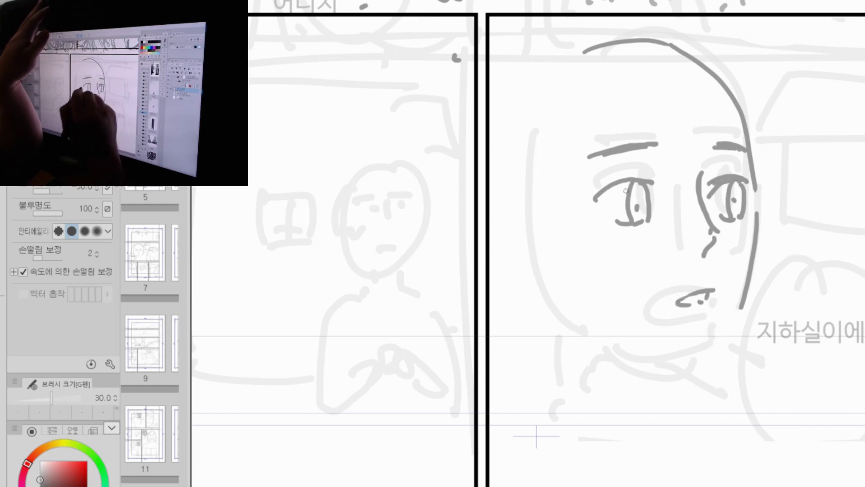
left_click_drag(601, 198, 653, 182)
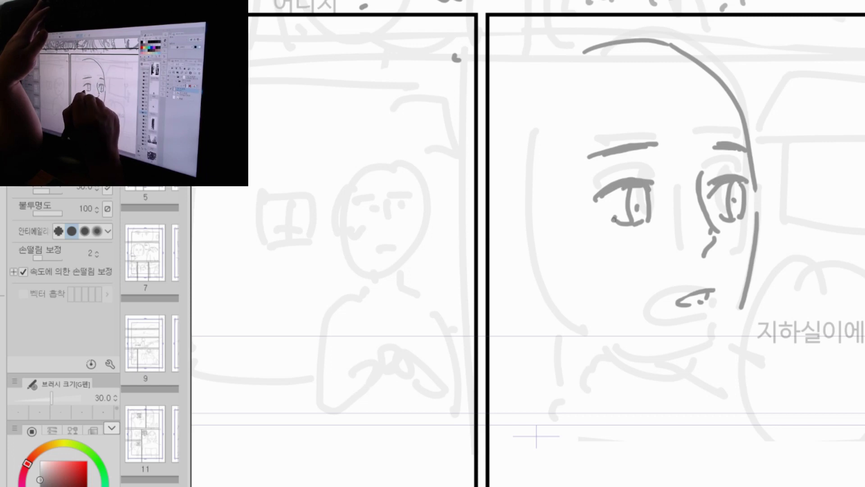
left_click_drag(613, 219, 648, 223)
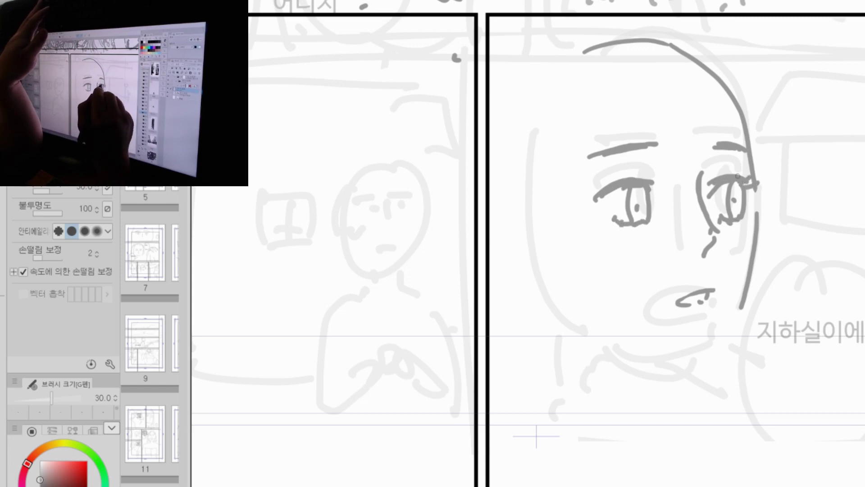
left_click_drag(737, 176, 745, 170)
mouse_move(606, 193)
left_mouse_down()
mouse_move(592, 197)
mouse_move(595, 185)
left_mouse_up()
mouse_move(618, 180)
left_mouse_down()
mouse_move(610, 184)
mouse_move(652, 173)
left_mouse_up()
left_click(670, 177)
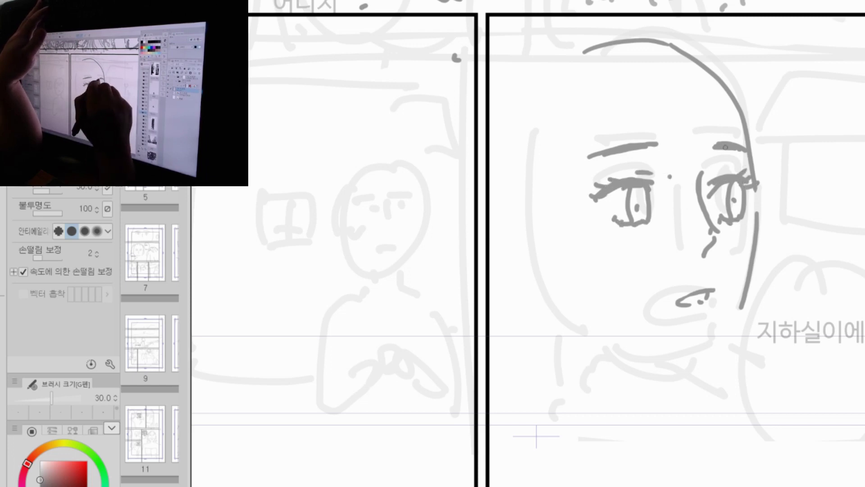
Step: Strengthen the far eyebrow and the forehead outline, and draw the cheek and jawline down to a pointed chin
left_click_drag(716, 145, 744, 152)
mouse_move(698, 46)
left_mouse_down()
mouse_move(738, 95)
mouse_move(757, 159)
mouse_move(749, 266)
left_mouse_up()
left_click_drag(743, 303, 711, 365)
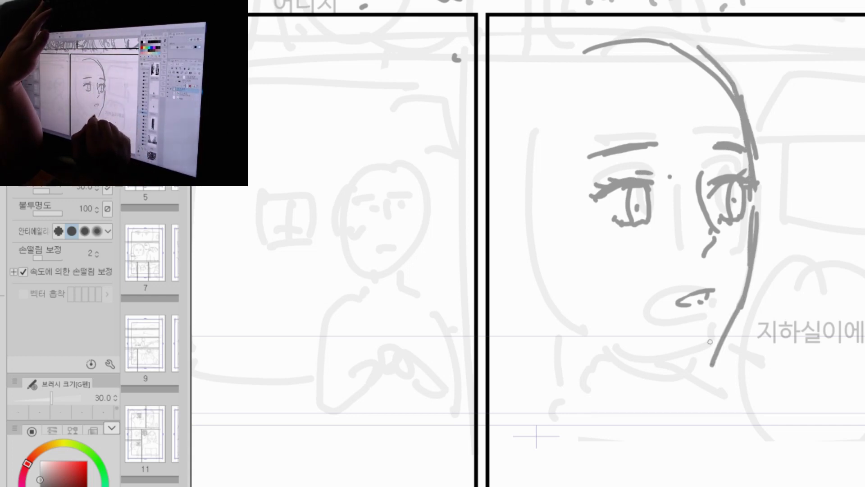
left_click_drag(551, 321, 683, 361)
left_click_drag(590, 337, 697, 364)
mouse_move(750, 252)
left_mouse_down()
mouse_move(739, 304)
mouse_move(706, 351)
left_mouse_up()
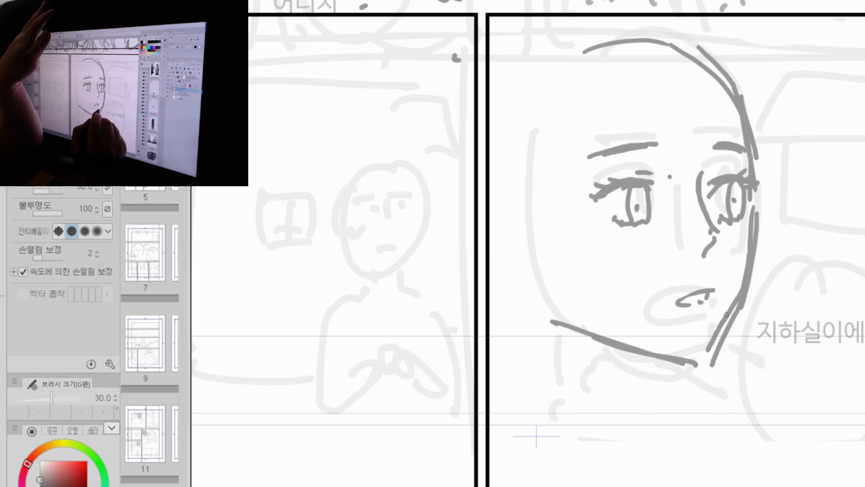
left_click_drag(726, 312, 702, 358)
left_click_drag(682, 359, 690, 362)
Step: Add marks above and below the lips, and reinforce the mouth and the jawline on both sides of the chin
left_click_drag(694, 322, 706, 323)
left_click(702, 279)
left_click_drag(707, 301, 673, 305)
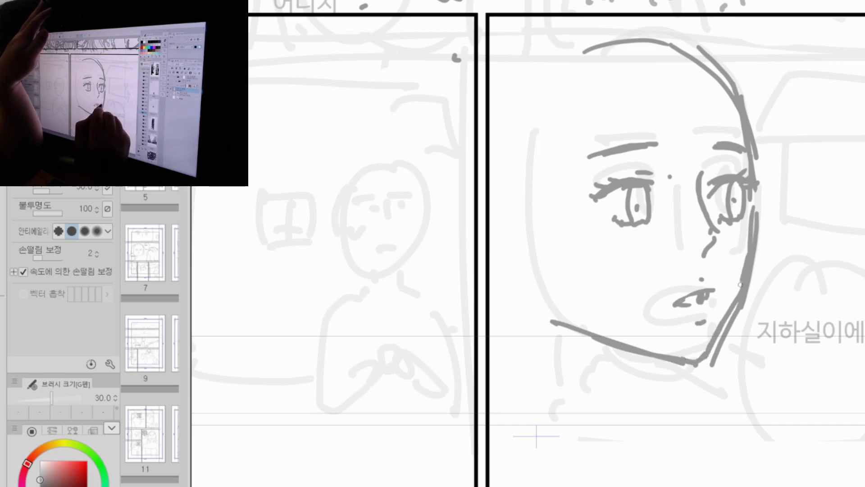
left_click_drag(739, 284, 708, 339)
left_click_drag(524, 299, 689, 359)
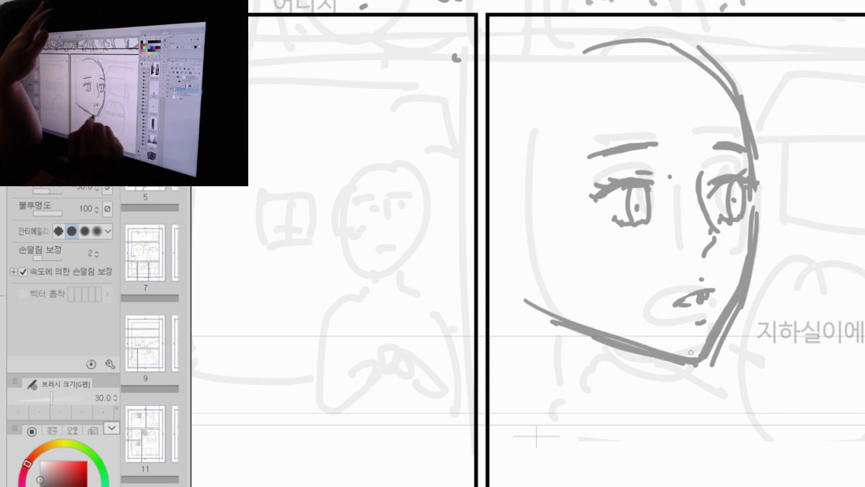
Step: Add a higher crown line to the head and draw the near ear across the panel's edge with its inner folds
mouse_move(582, 33)
left_mouse_down()
mouse_move(642, 21)
mouse_move(694, 35)
left_mouse_up()
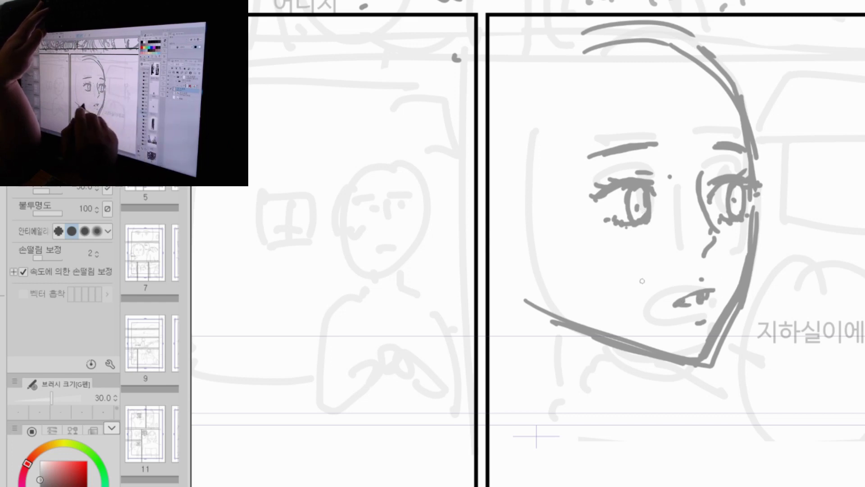
left_click_drag(510, 208, 532, 282)
mouse_move(490, 228)
left_mouse_down()
mouse_move(524, 222)
mouse_move(499, 241)
mouse_move(519, 268)
mouse_move(527, 247)
left_mouse_up()
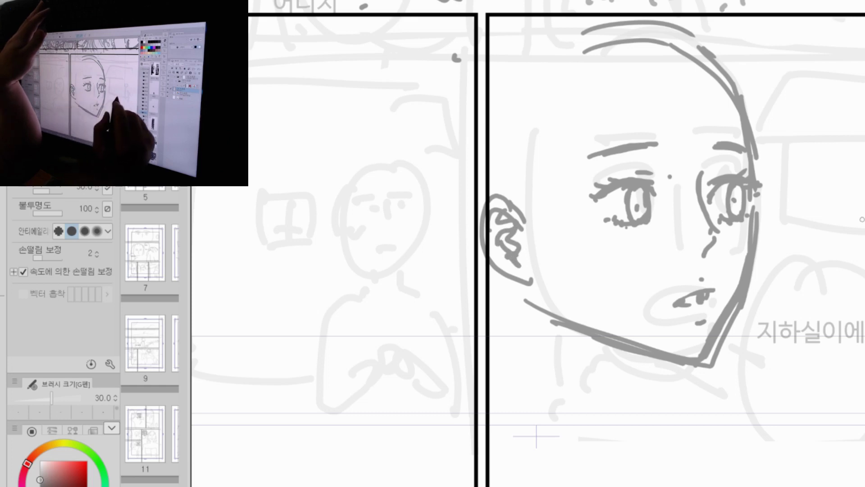
Step: Draw parted hair strands from the crown past the near temple to the jaw, with strands swept back over the ear
mouse_move(597, 23)
left_mouse_down()
mouse_move(635, 18)
mouse_move(589, 248)
left_mouse_up()
mouse_move(569, 97)
left_mouse_down()
mouse_move(553, 357)
mouse_move(585, 224)
mouse_move(545, 372)
left_mouse_up()
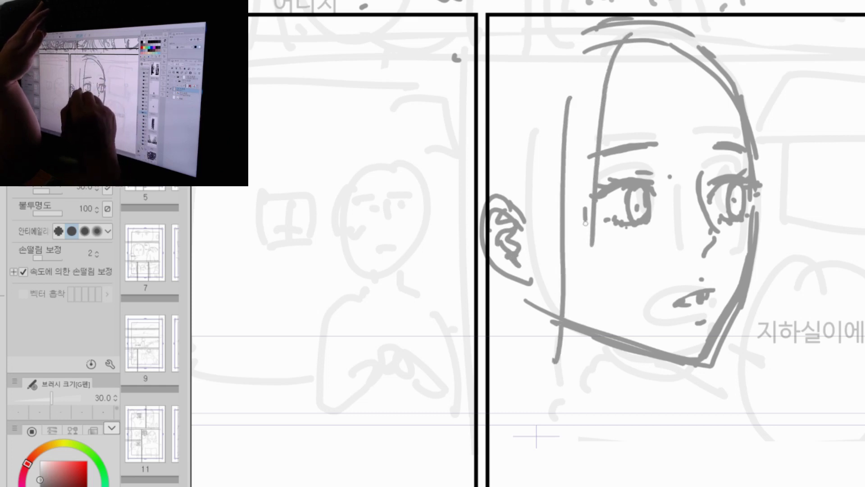
left_click_drag(586, 207, 564, 321)
left_click_drag(545, 247, 532, 345)
mouse_move(656, 40)
left_mouse_down()
mouse_move(629, 65)
mouse_move(606, 136)
left_mouse_up()
left_click_drag(655, 45, 608, 138)
left_click_drag(579, 90, 513, 207)
mouse_move(569, 146)
left_mouse_down()
mouse_move(528, 212)
mouse_move(536, 244)
left_mouse_up()
left_click_drag(523, 193, 541, 297)
left_click_drag(606, 103, 603, 136)
Step: Add long locks with curled ends below the near jaw, and more hair strands along the crown and side of the head
mouse_move(591, 198)
left_mouse_down()
mouse_move(547, 351)
mouse_move(611, 419)
left_mouse_up()
left_click_drag(576, 329, 613, 422)
mouse_move(546, 258)
left_mouse_down()
mouse_move(577, 445)
mouse_move(622, 468)
left_mouse_up()
mouse_move(609, 85)
left_mouse_down()
mouse_move(660, 25)
mouse_move(638, 78)
left_mouse_up()
left_click_drag(570, 31, 507, 187)
left_click_drag(549, 92, 518, 191)
left_click_drag(518, 41, 585, 18)
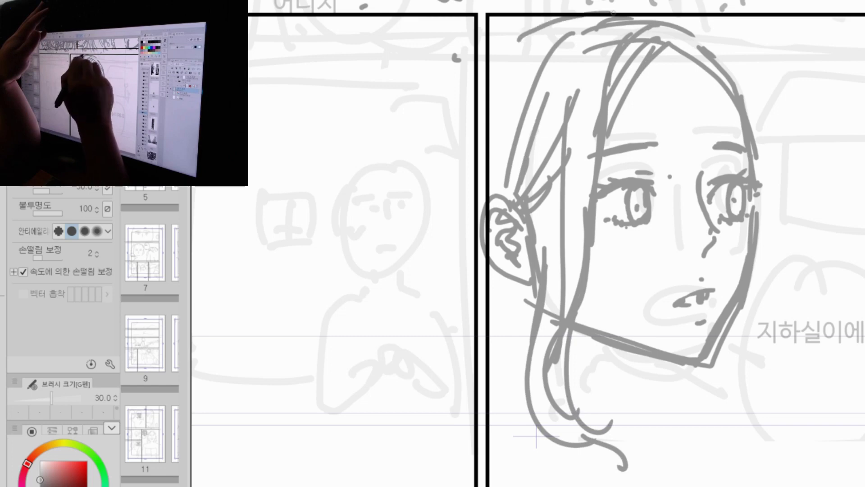
Step: Draw the far side's hair falling from the parting past the cheek, with loose strands beside the chin
mouse_move(689, 28)
left_mouse_down()
mouse_move(722, 42)
mouse_move(782, 252)
mouse_move(783, 351)
left_mouse_up()
left_click_drag(769, 333, 771, 345)
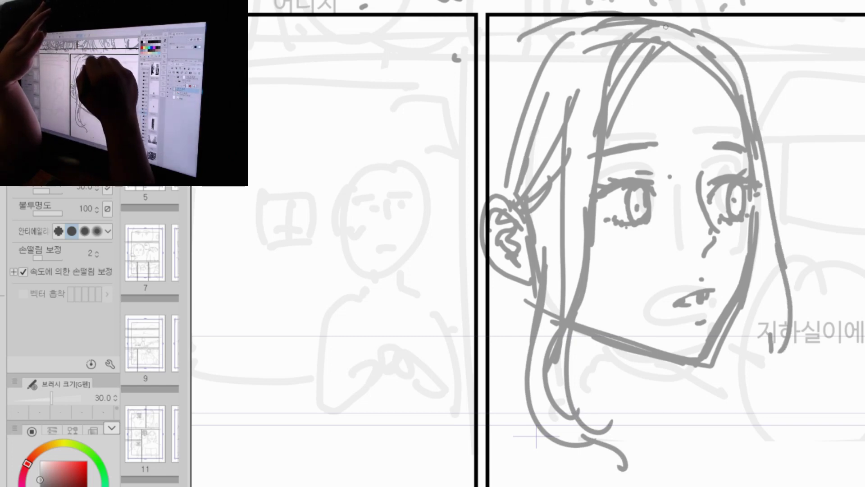
mouse_move(666, 22)
left_mouse_down()
mouse_move(735, 87)
mouse_move(768, 217)
mouse_move(778, 375)
left_mouse_up()
left_click_drag(747, 298, 746, 389)
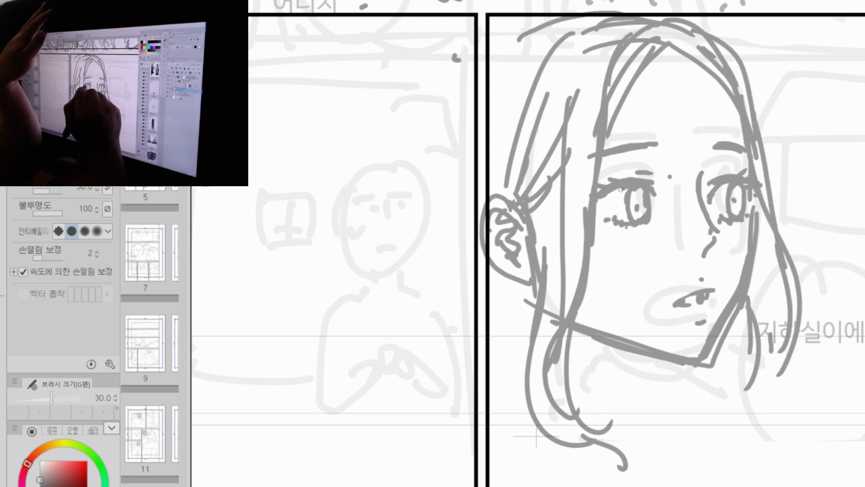
Step: Thicken and reshape both eyebrows of the long-haired face and add another line along the underside of the jaw
left_click_drag(732, 189, 750, 201)
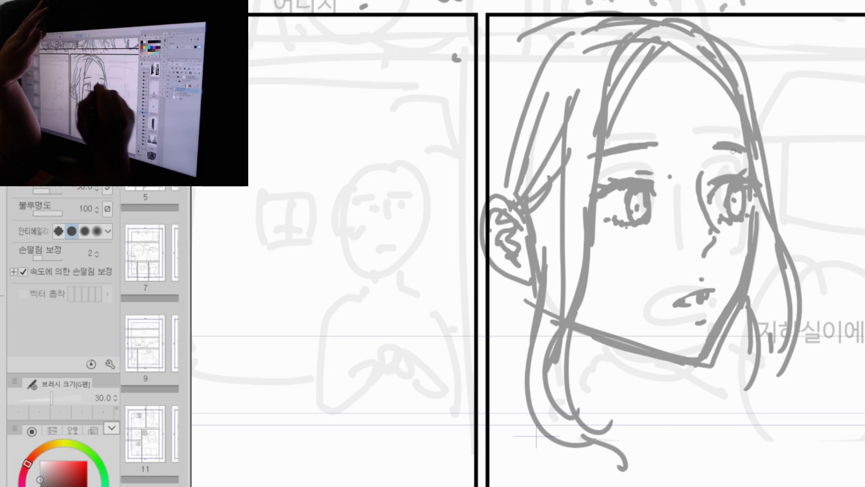
mouse_move(608, 149)
left_mouse_down()
mouse_move(727, 146)
mouse_move(709, 152)
left_mouse_up()
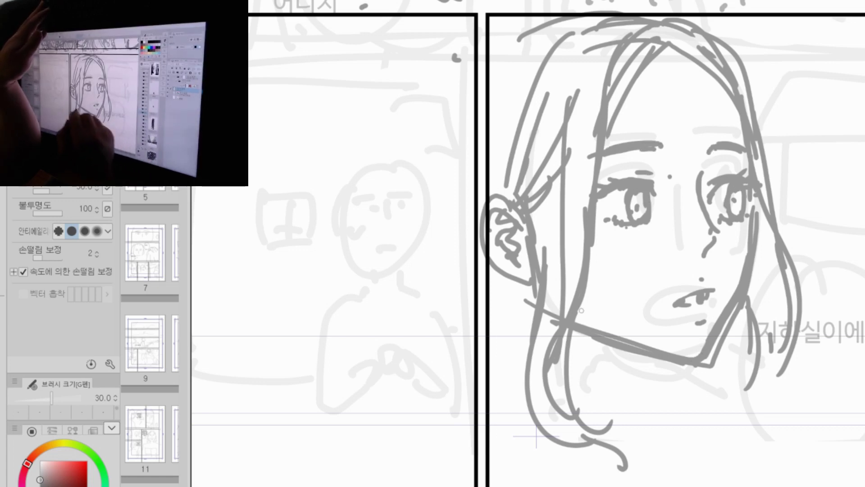
left_click_drag(546, 312, 690, 368)
Step: Draw hair strands falling behind the near ear, and add the outer contour and strands at the back of the head
left_click_drag(500, 260, 490, 326)
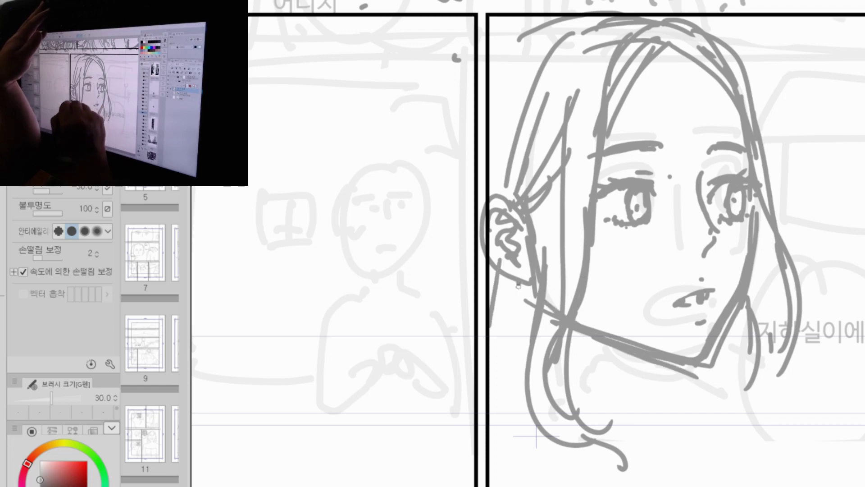
left_click_drag(519, 284, 481, 349)
left_click_drag(529, 303, 482, 370)
mouse_move(484, 64)
left_mouse_down()
mouse_move(548, 22)
mouse_move(631, 18)
left_mouse_up()
left_click_drag(519, 35, 489, 157)
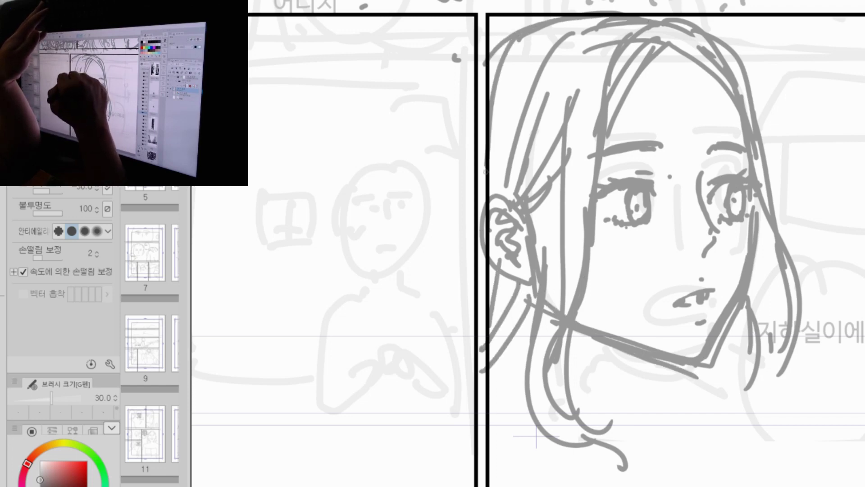
left_click_drag(514, 72, 493, 189)
Step: Draw the neck below the jaw with curled locks around it, and add the shoulder line beneath
left_click_drag(716, 341, 724, 419)
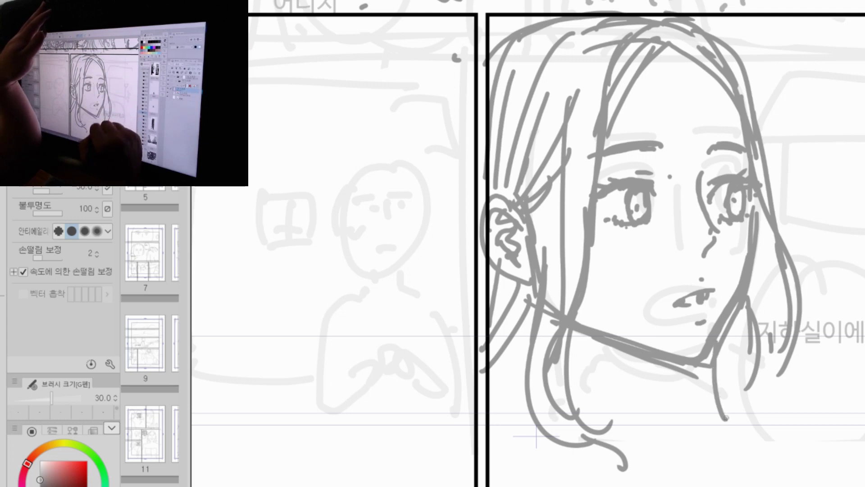
mouse_move(663, 366)
left_mouse_down()
mouse_move(672, 392)
mouse_move(757, 453)
left_mouse_up()
mouse_move(644, 353)
left_mouse_down()
mouse_move(621, 381)
mouse_move(618, 412)
mouse_move(636, 403)
left_mouse_up()
mouse_move(640, 366)
left_mouse_down()
mouse_move(636, 402)
mouse_move(615, 425)
left_mouse_up()
mouse_move(665, 359)
left_mouse_down()
mouse_move(642, 397)
mouse_move(677, 393)
left_mouse_up()
mouse_move(721, 345)
left_mouse_down()
mouse_move(753, 377)
mouse_move(760, 417)
left_mouse_up()
left_click_drag(720, 423, 640, 485)
left_click_drag(682, 447, 640, 479)
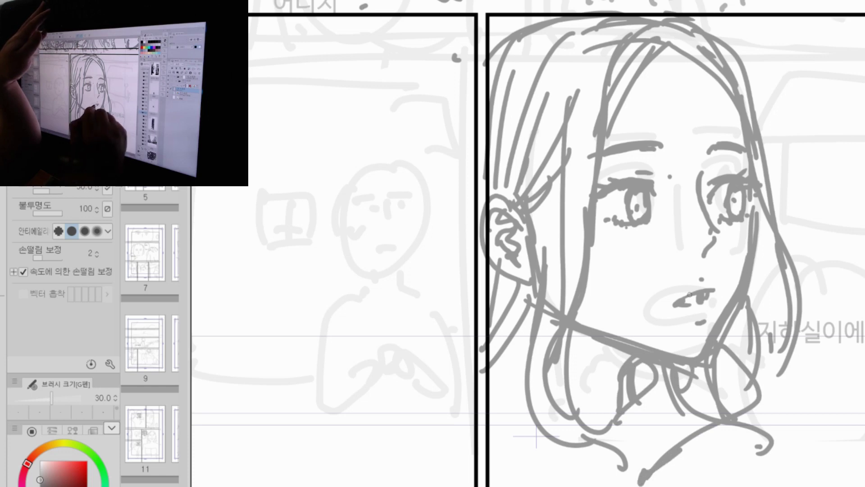
Step: Undo the last stroke and erase the irises of both eyes
key("ctrl+z")
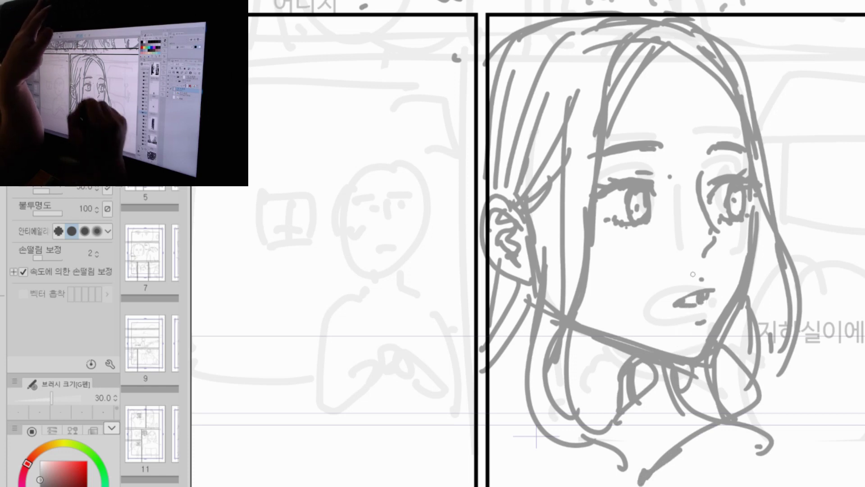
key("e")
mouse_move(624, 191)
left_mouse_down()
mouse_move(648, 188)
mouse_move(626, 187)
mouse_move(644, 192)
mouse_move(636, 210)
mouse_move(644, 219)
left_mouse_up()
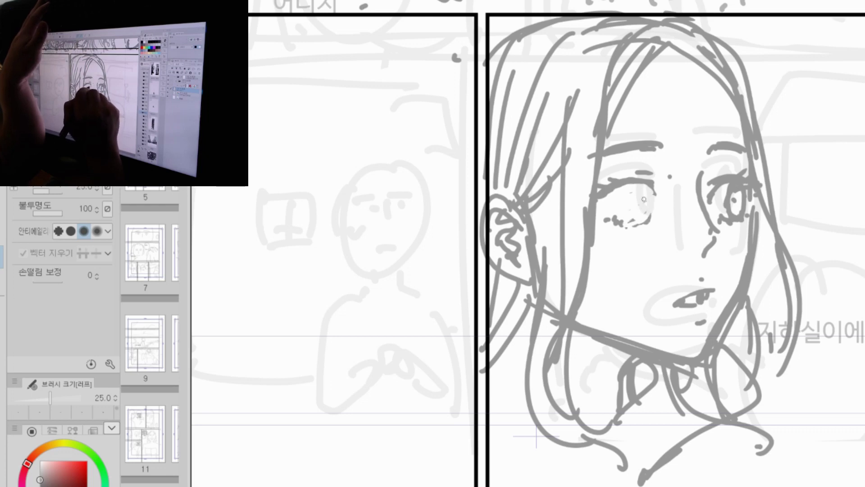
mouse_move(726, 202)
left_mouse_down()
mouse_move(735, 181)
mouse_move(726, 195)
left_mouse_up()
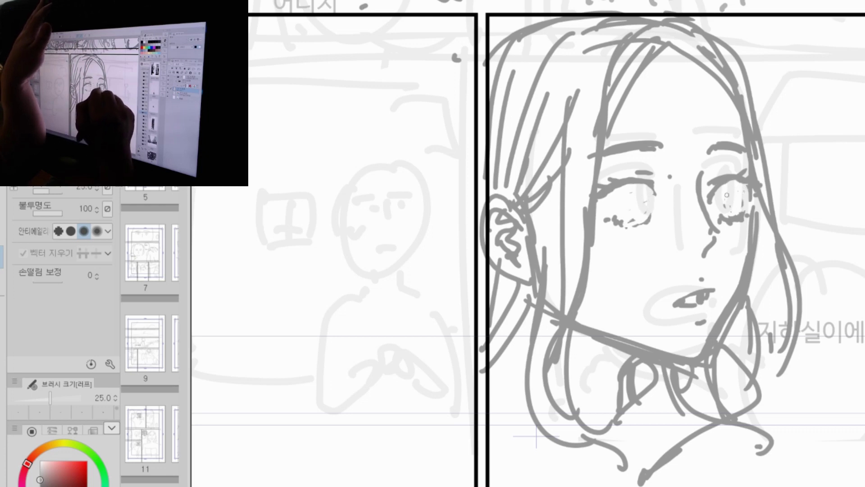
Step: Redraw both irises as tall ovals with pupils, shifted toward the far side of the face
key("p")
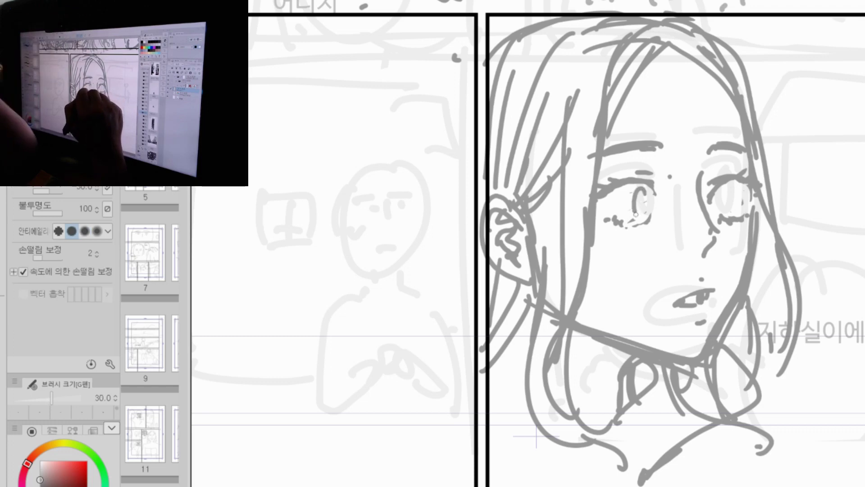
left_click_drag(642, 189, 650, 191)
mouse_move(739, 182)
left_mouse_down()
mouse_move(728, 215)
mouse_move(749, 209)
left_mouse_up()
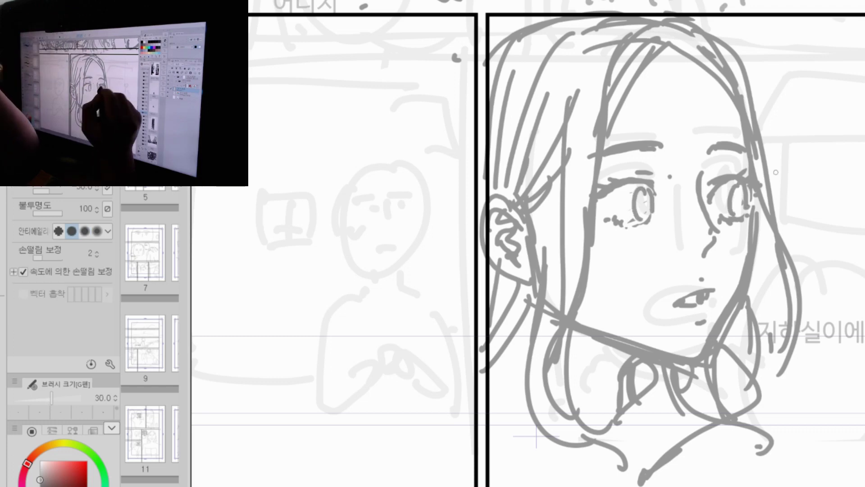
left_click_drag(643, 184, 632, 220)
left_click_drag(644, 187, 650, 196)
left_click_drag(736, 184, 734, 212)
left_click_drag(743, 194, 740, 216)
left_click(738, 200)
left_click_drag(636, 185, 633, 223)
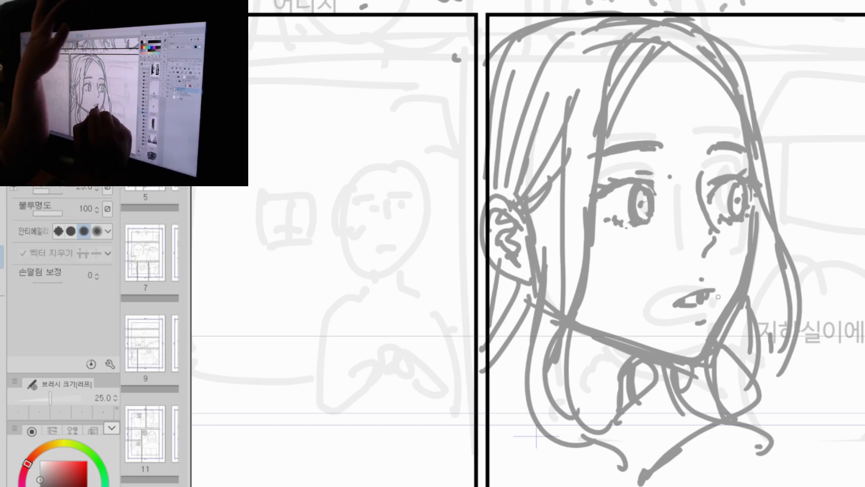
Step: Extend the long hair with wavy locks on both sides of the neck and sketch the near shoulder and neckline
key("ctrl+space")
mouse_move(833, 215)
left_mouse_down()
mouse_move(807, 258)
mouse_move(843, 200)
left_mouse_up()
mouse_move(768, 225)
left_mouse_down()
mouse_move(773, 295)
mouse_move(809, 345)
left_mouse_up()
left_click_drag(761, 291, 793, 333)
mouse_move(629, 261)
left_mouse_down()
mouse_move(638, 313)
mouse_move(628, 360)
left_mouse_up()
left_click_drag(606, 287, 657, 317)
mouse_move(633, 300)
left_mouse_down()
mouse_move(672, 316)
mouse_move(711, 373)
left_mouse_up()
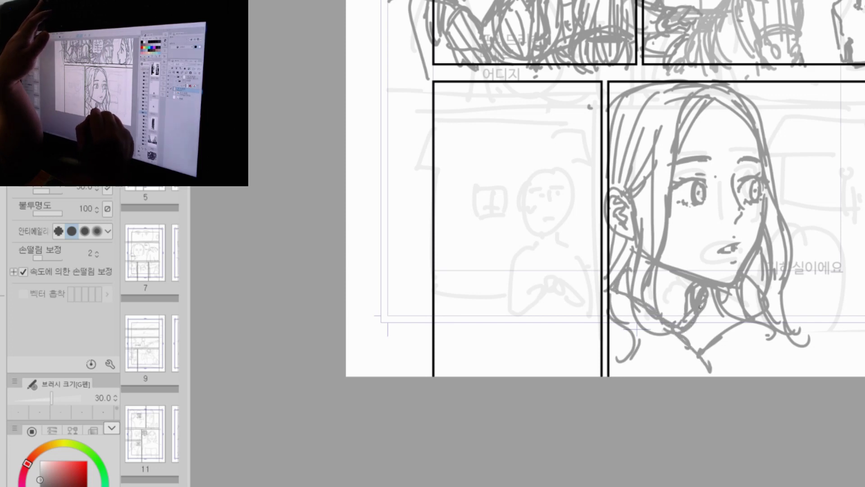
Step: Draw the garment's open collar below the neck and add a longer curled lock on the far side
mouse_move(690, 341)
left_mouse_down()
mouse_move(711, 321)
mouse_move(716, 289)
left_mouse_up()
left_click_drag(715, 318, 694, 338)
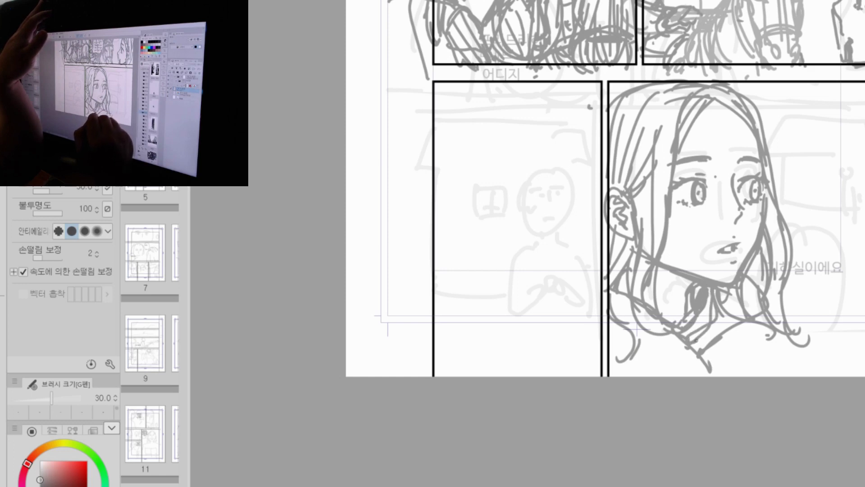
mouse_move(711, 372)
left_mouse_down()
mouse_move(726, 366)
mouse_move(748, 322)
left_mouse_up()
left_click_drag(747, 346, 773, 322)
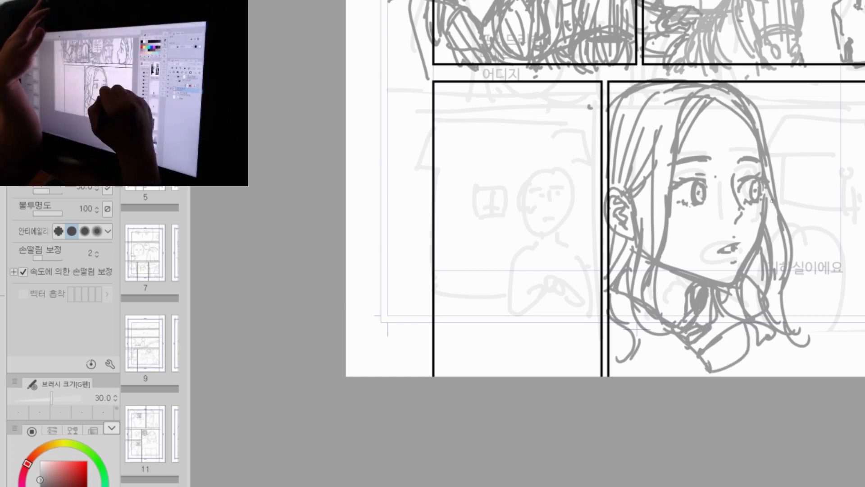
left_click_drag(786, 217, 777, 286)
left_click_drag(787, 318, 813, 364)
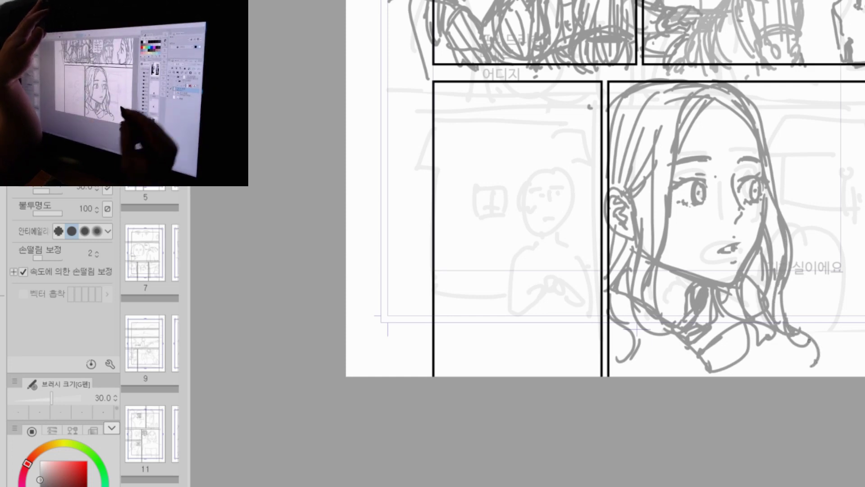
Step: Sketch a tiny standing figure in the background beside the large face, with head, torso, legs and feet
key("ctrl+space")
left_click(861, 215)
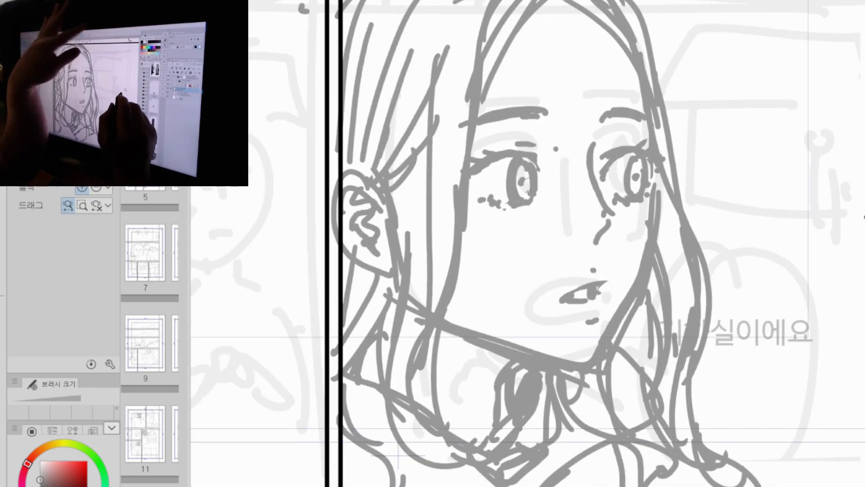
mouse_move(822, 113)
left_mouse_down()
mouse_move(788, 149)
mouse_move(801, 171)
mouse_move(786, 180)
left_mouse_up()
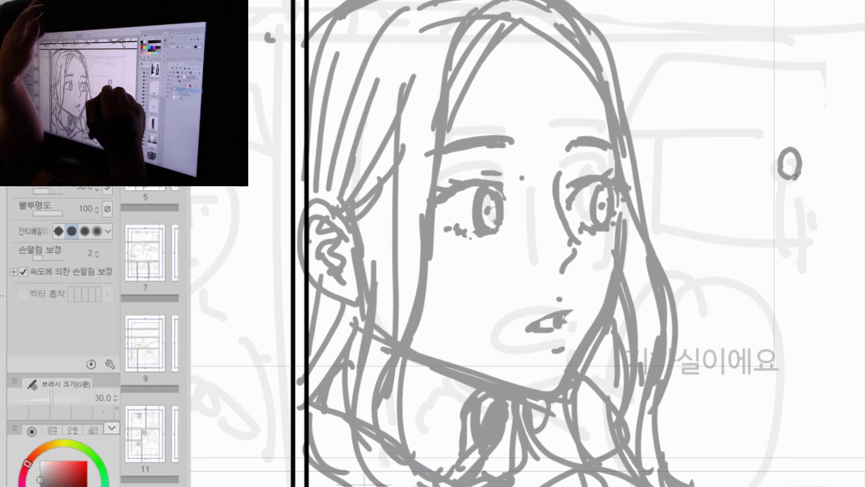
key("ctrl+z")
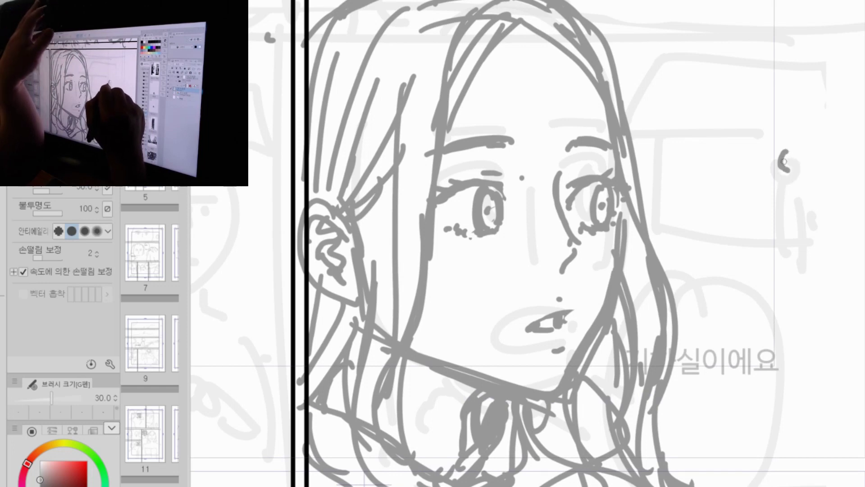
left_click_drag(792, 149, 773, 214)
mouse_move(801, 183)
left_mouse_down()
mouse_move(805, 224)
mouse_move(793, 224)
mouse_move(780, 262)
left_mouse_up()
mouse_move(786, 227)
left_mouse_down()
mouse_move(785, 252)
mouse_move(795, 264)
left_mouse_up()
left_click_drag(804, 228, 799, 264)
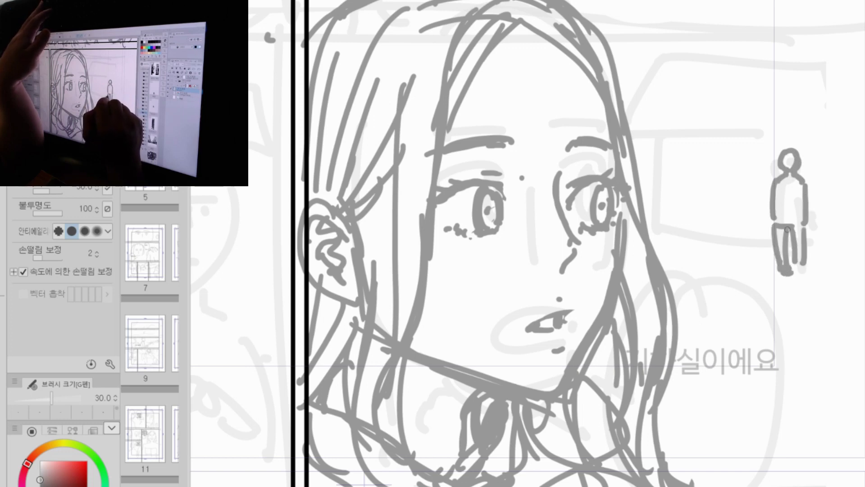
mouse_move(788, 229)
left_mouse_down()
mouse_move(800, 270)
mouse_move(792, 276)
left_mouse_up()
mouse_move(799, 265)
left_mouse_down()
mouse_move(801, 284)
mouse_move(790, 291)
mouse_move(802, 288)
left_mouse_up()
key("ctrl+z")
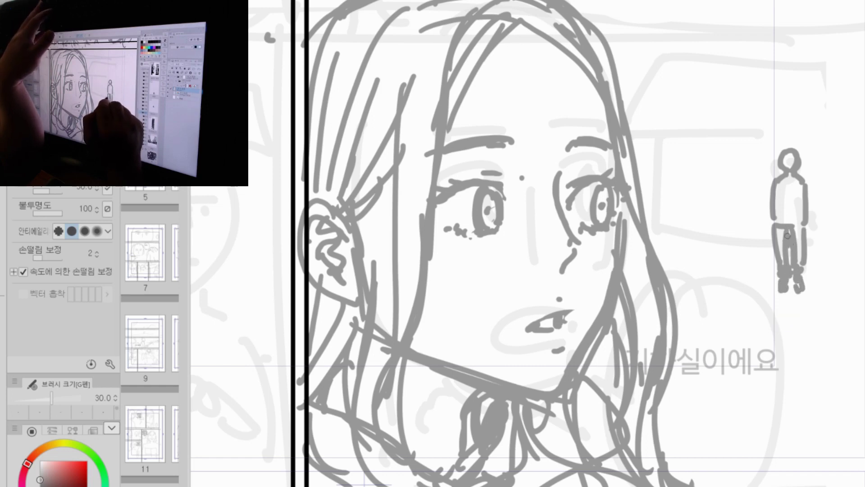
Step: Add folded arms with bent elbows, a waistband and thicker legs to the tiny background figure
left_click_drag(772, 236, 800, 229)
left_click_drag(778, 214, 800, 217)
mouse_move(782, 179)
left_mouse_down()
mouse_move(788, 185)
mouse_move(790, 173)
mouse_move(810, 221)
mouse_move(768, 220)
left_mouse_up()
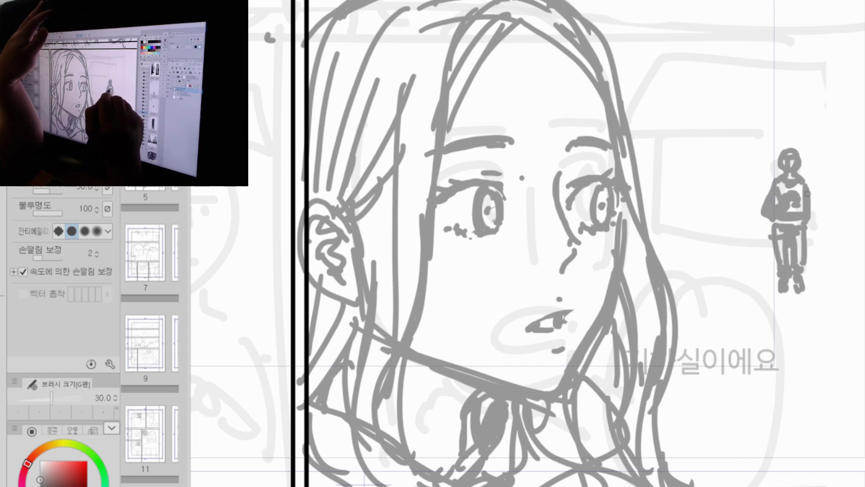
mouse_move(807, 185)
left_mouse_down()
mouse_move(813, 215)
mouse_move(800, 217)
left_mouse_up()
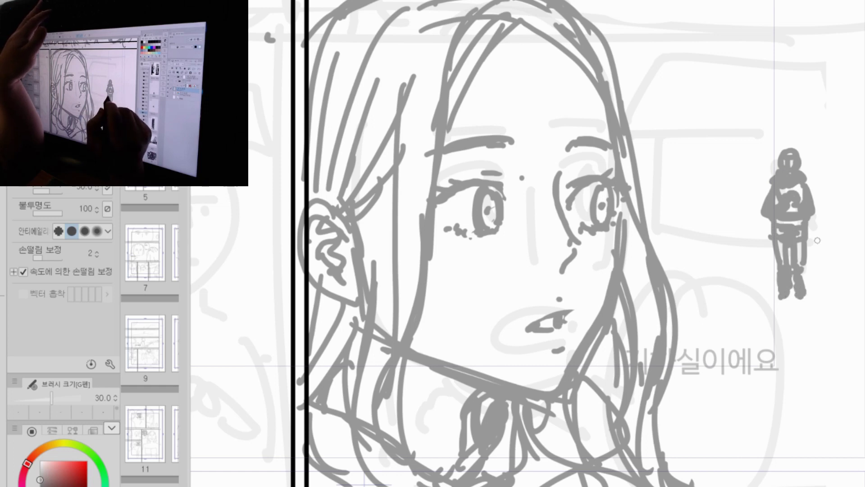
left_click_drag(806, 253, 806, 277)
left_click_drag(774, 239, 781, 279)
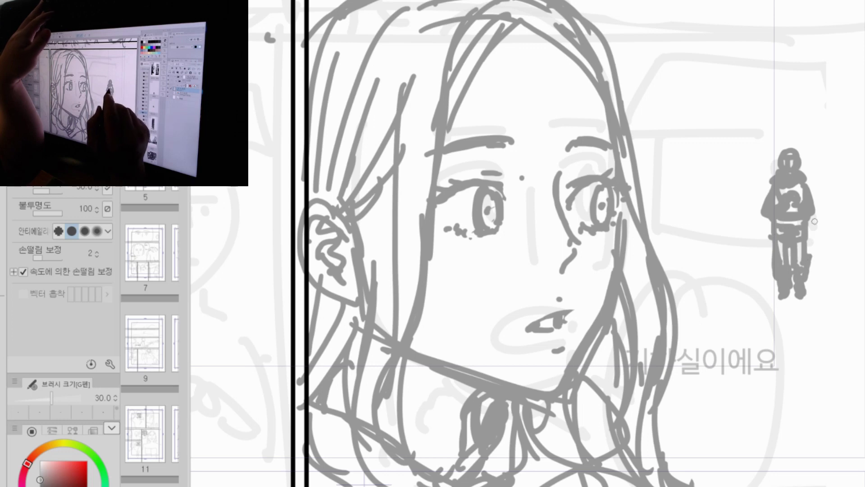
Step: Add a short stroke beside the large face's nose and touch up the mouth
left_click_drag(335, 317, 689, 347)
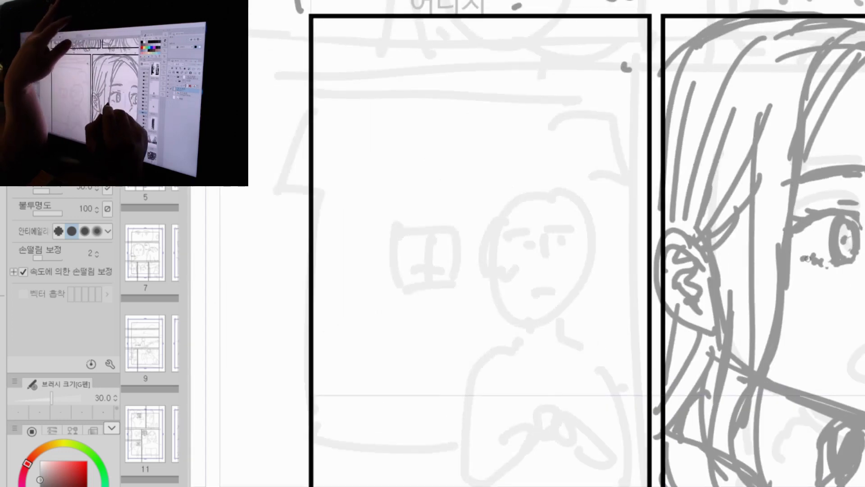
mouse_move(807, 259)
left_mouse_down()
mouse_move(830, 262)
mouse_move(810, 260)
mouse_move(810, 226)
mouse_move(684, 229)
left_mouse_up()
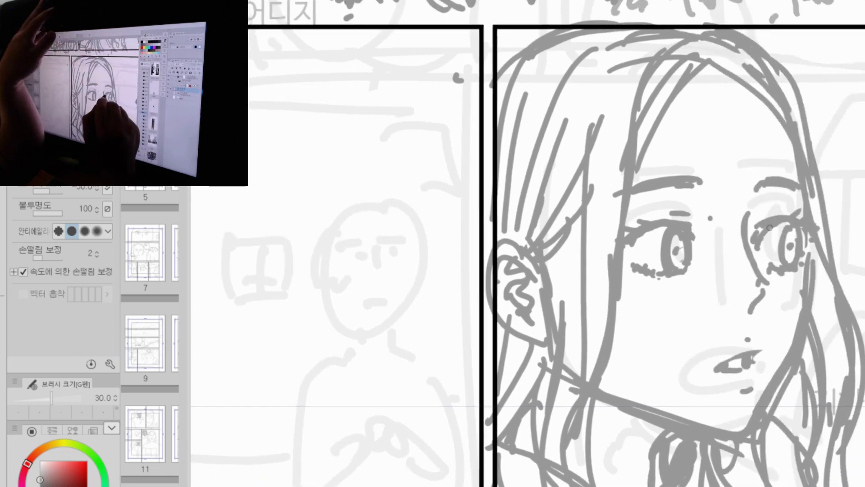
left_click_drag(728, 301, 743, 298)
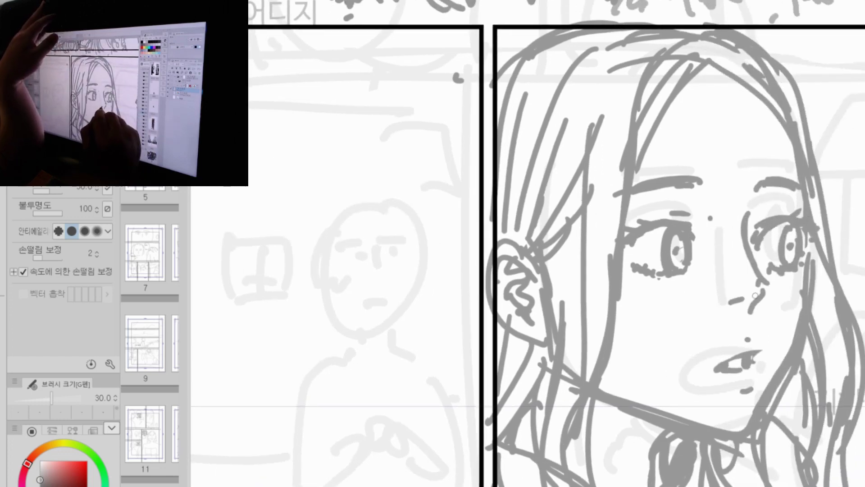
mouse_move(757, 355)
left_mouse_down()
mouse_move(748, 355)
mouse_move(759, 329)
mouse_move(730, 401)
left_mouse_up()
Step: Draw the left-hand panel figure's cheek sides, nose, slanted brows, narrow eyes and mouth over the rough head
key("ctrl+space")
mouse_move(680, 310)
left_mouse_down()
mouse_move(829, 357)
mouse_move(606, 289)
left_mouse_up()
key("p")
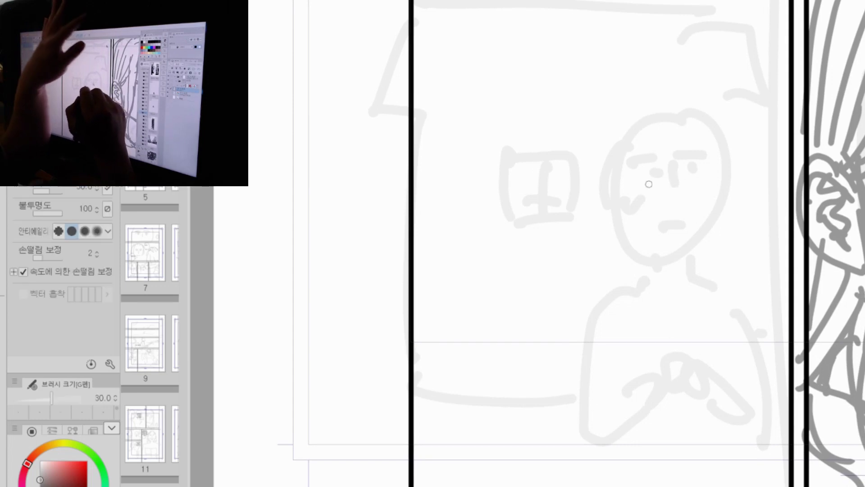
left_click_drag(626, 176, 635, 227)
left_click_drag(721, 174, 714, 218)
mouse_move(673, 166)
left_mouse_down()
mouse_move(670, 191)
mouse_move(682, 192)
left_mouse_up()
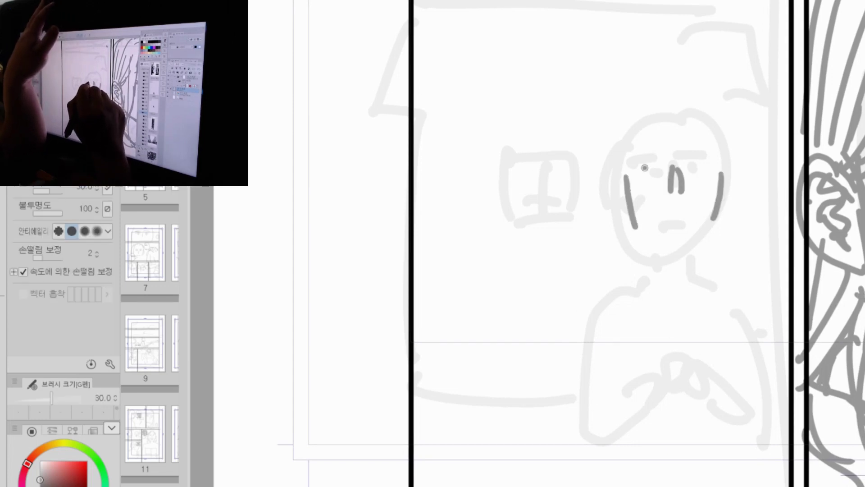
left_click_drag(644, 168, 661, 163)
left_click_drag(684, 161, 700, 169)
left_click_drag(644, 177, 703, 176)
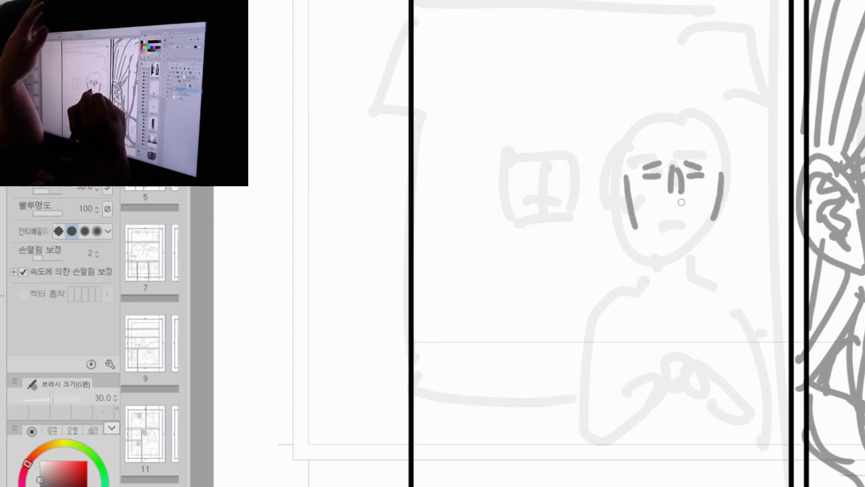
left_click_drag(666, 217, 686, 215)
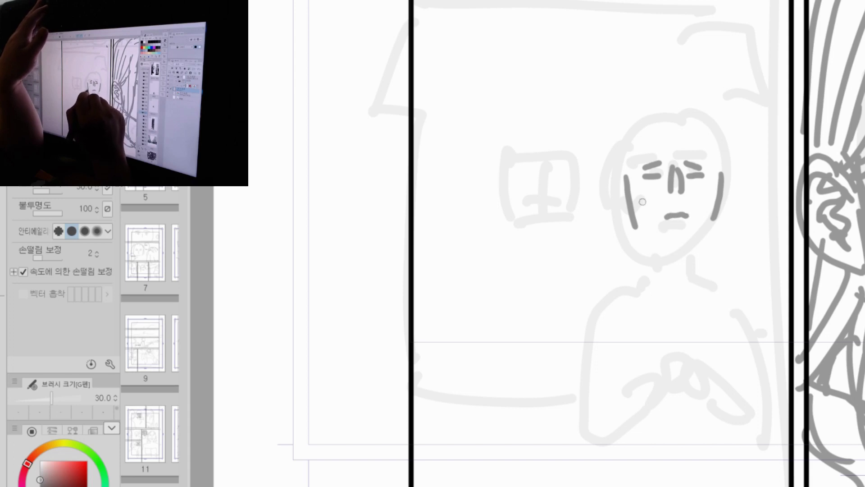
Step: Draw the jaw, chin, neck sides and arched hairline around the left-hand panel figure's face
mouse_move(630, 181)
left_mouse_down()
mouse_move(645, 229)
mouse_move(666, 246)
left_mouse_up()
mouse_move(716, 217)
left_mouse_down()
mouse_move(698, 243)
mouse_move(654, 254)
left_mouse_up()
left_click_drag(702, 241, 700, 254)
mouse_move(629, 181)
left_mouse_down()
mouse_move(674, 146)
mouse_move(720, 167)
left_mouse_up()
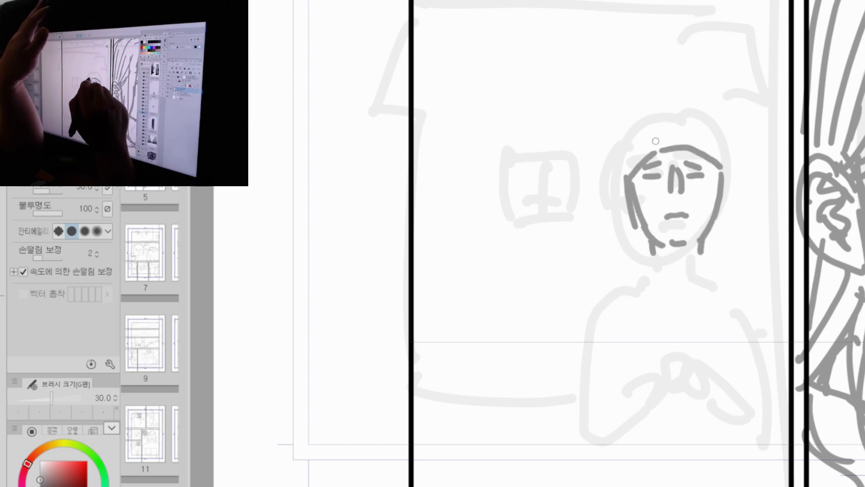
Step: Add cheek wrinkles and spots, both ears and the rounded top of the head to the left-hand panel figure
mouse_move(696, 205)
left_mouse_down()
mouse_move(699, 214)
mouse_move(658, 221)
mouse_move(699, 223)
left_mouse_up()
left_click_drag(708, 200, 713, 192)
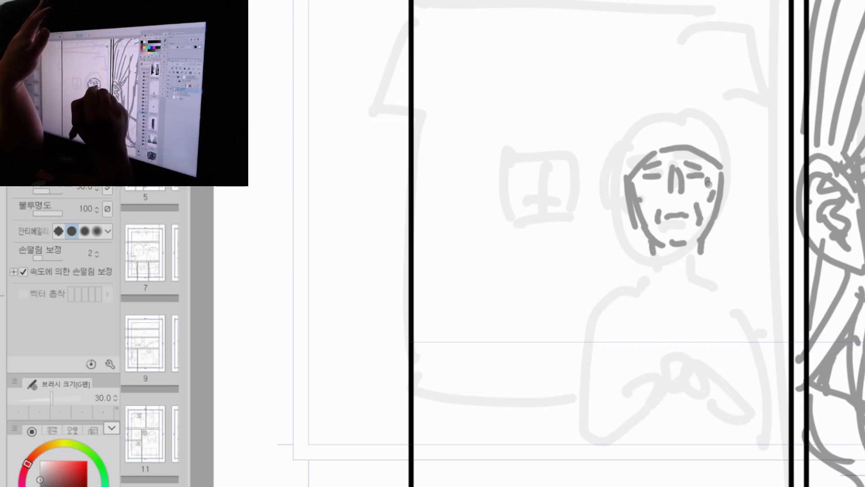
mouse_move(624, 177)
left_mouse_down()
mouse_move(621, 169)
mouse_move(669, 105)
mouse_move(715, 122)
mouse_move(722, 172)
mouse_move(630, 179)
left_mouse_up()
left_click_drag(628, 188, 635, 212)
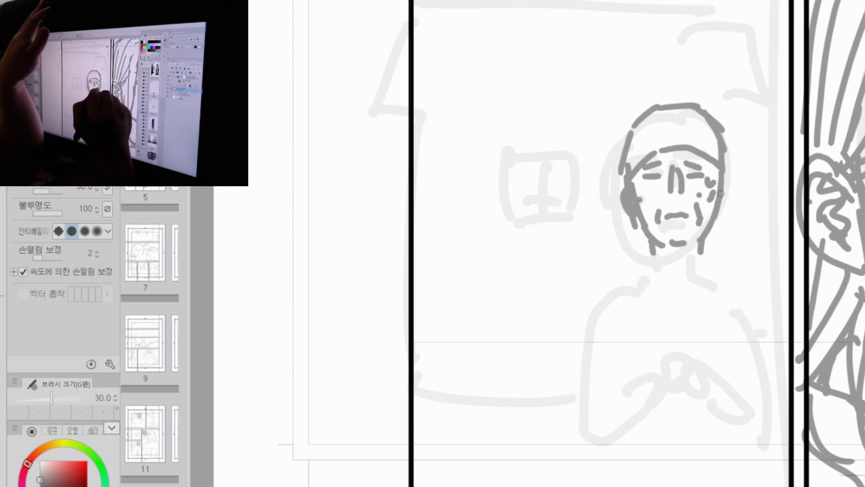
left_click_drag(720, 191, 717, 211)
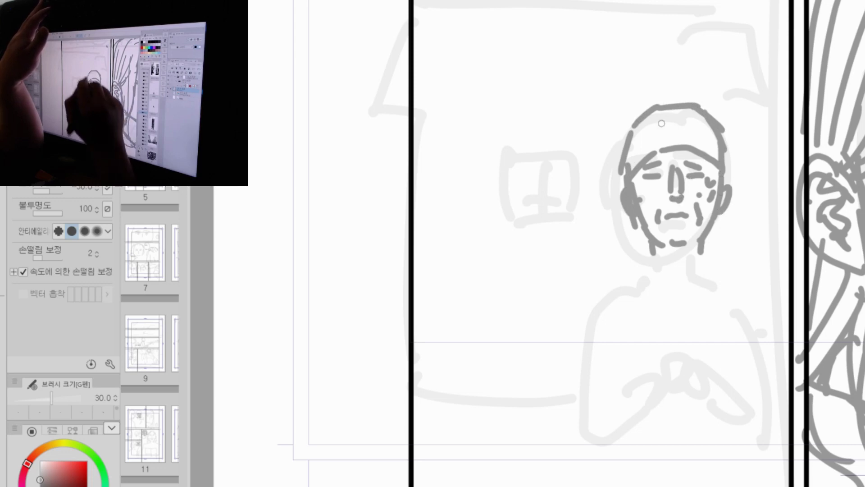
Step: Thicken the older man's head outline, close the jaw toward the chin and add a moustache under the nose
mouse_move(636, 129)
left_mouse_down()
mouse_move(698, 119)
mouse_move(718, 149)
mouse_move(632, 184)
left_mouse_up()
left_click_drag(715, 157, 720, 186)
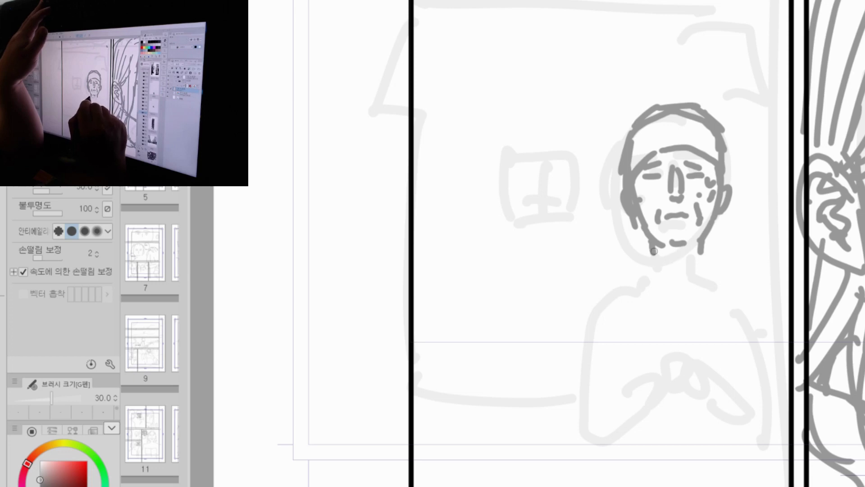
mouse_move(639, 244)
left_mouse_down()
mouse_move(668, 258)
mouse_move(709, 246)
left_mouse_up()
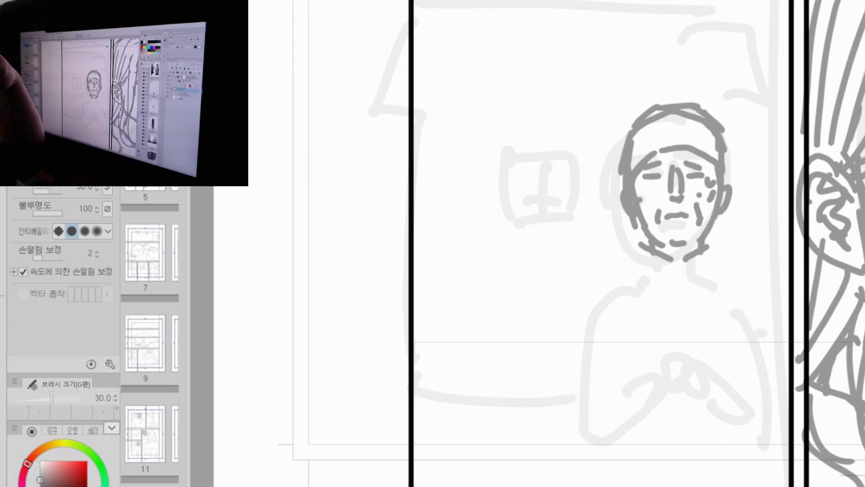
left_click(654, 394)
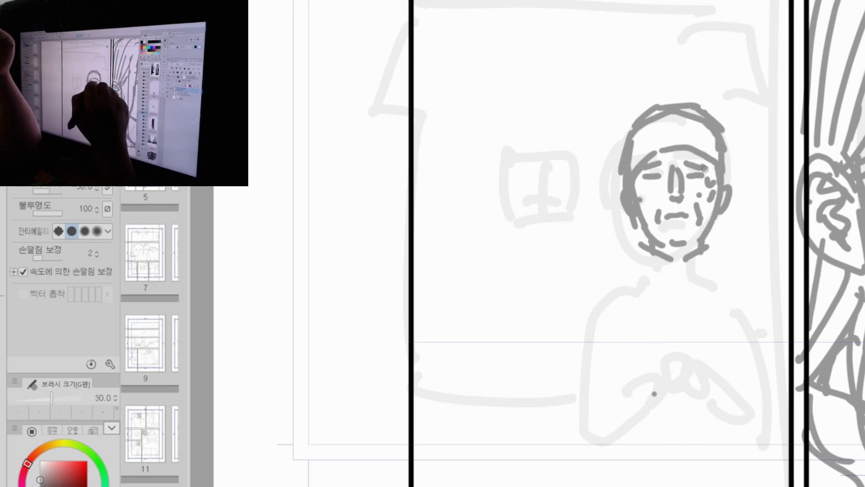
mouse_move(681, 205)
left_mouse_down()
mouse_move(695, 211)
mouse_move(659, 212)
left_mouse_up()
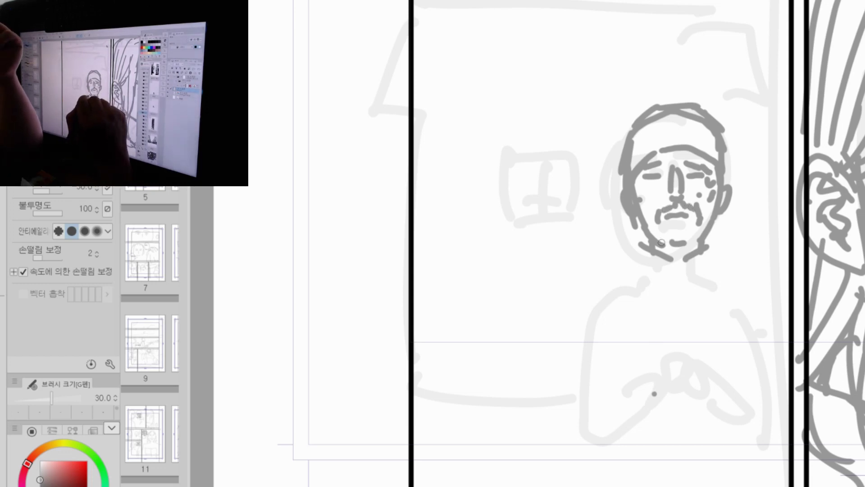
left_click_drag(714, 221, 705, 243)
mouse_move(648, 224)
left_mouse_down()
mouse_move(659, 243)
mouse_move(638, 233)
left_mouse_up()
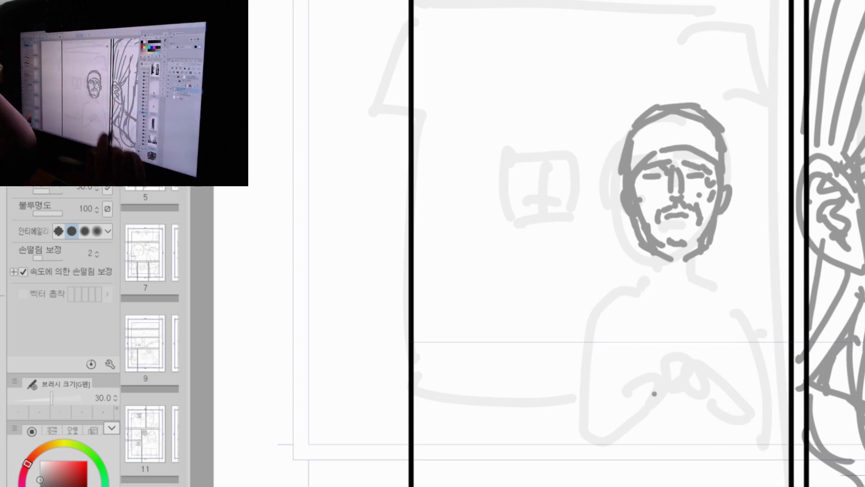
left_click(631, 242)
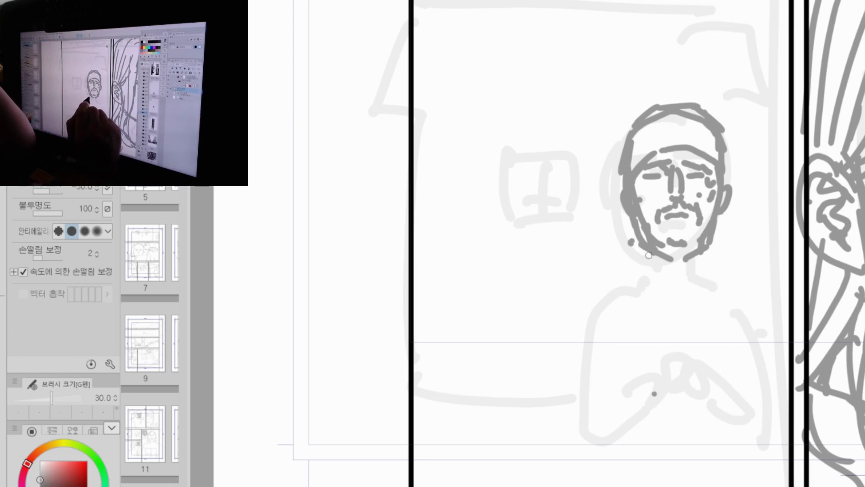
Step: Draw the older man's collar below the chin and a short buttoned placket down the upper chest
left_click_drag(648, 254, 663, 269)
mouse_move(696, 264)
left_mouse_down()
mouse_move(673, 274)
mouse_move(678, 314)
left_mouse_up()
left_click_drag(666, 279, 676, 283)
left_click_drag(667, 297, 686, 300)
Step: Draw both sloping shoulders and the outer contour of the left-hand arm down to the elbow
left_click_drag(633, 242, 583, 279)
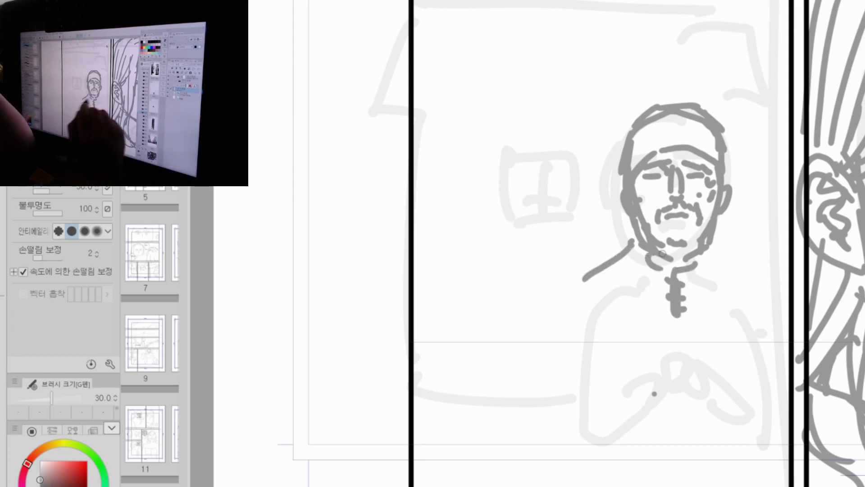
left_click_drag(714, 246, 774, 287)
mouse_move(602, 269)
left_mouse_down()
mouse_move(560, 317)
mouse_move(551, 377)
mouse_move(568, 456)
mouse_move(617, 434)
left_mouse_up()
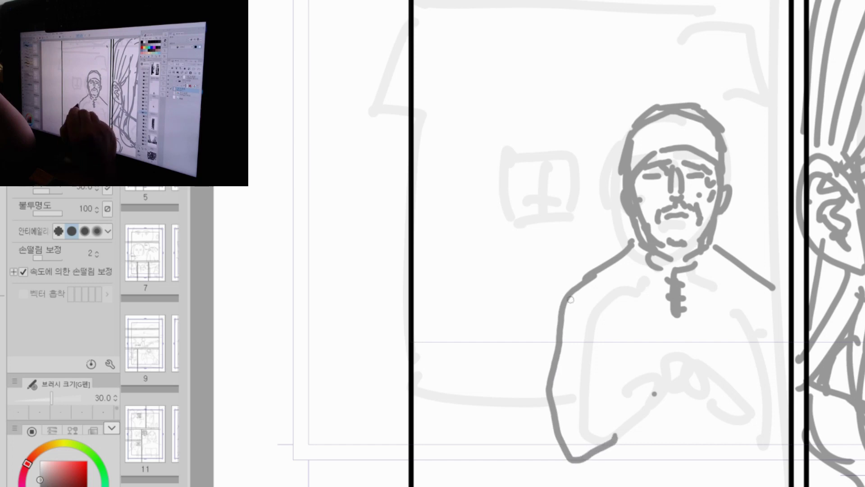
mouse_move(577, 284)
left_mouse_down()
mouse_move(543, 332)
mouse_move(563, 447)
left_mouse_up()
Step: Draw the clasped hands in front of the chest and the left-hand forearm sleeve leading into them
mouse_move(640, 379)
left_mouse_down()
mouse_move(648, 360)
mouse_move(666, 349)
mouse_move(669, 382)
mouse_move(686, 343)
mouse_move(658, 346)
mouse_move(686, 347)
mouse_move(685, 369)
left_mouse_up()
mouse_move(705, 356)
left_mouse_down()
mouse_move(693, 374)
mouse_move(680, 365)
mouse_move(681, 391)
left_mouse_up()
mouse_move(648, 355)
left_mouse_down()
mouse_move(645, 398)
mouse_move(669, 390)
left_mouse_up()
mouse_move(662, 384)
left_mouse_down()
mouse_move(676, 373)
mouse_move(629, 399)
mouse_move(649, 436)
mouse_move(614, 472)
mouse_move(572, 466)
left_mouse_up()
mouse_move(628, 385)
left_mouse_down()
mouse_move(584, 406)
mouse_move(574, 450)
left_mouse_up()
Step: Add the finger and wrist details and draw the right-hand forearm with its cuff and sleeve edges
left_click_drag(685, 390, 692, 400)
mouse_move(699, 379)
left_mouse_down()
mouse_move(726, 398)
mouse_move(702, 430)
mouse_move(715, 412)
left_mouse_up()
mouse_move(657, 408)
left_mouse_down()
mouse_move(647, 418)
mouse_move(646, 411)
mouse_move(706, 421)
mouse_move(708, 431)
left_mouse_up()
left_click_drag(716, 383, 775, 428)
left_click_drag(698, 426, 721, 473)
left_click_drag(730, 462, 777, 477)
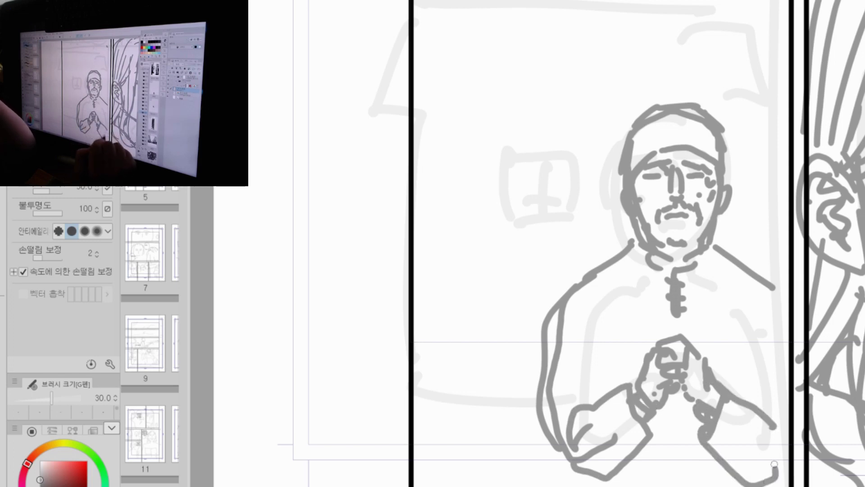
left_click_drag(746, 395, 788, 417)
Step: Draw the right-hand upper arm and add the inner arm and torso side lines on both sides of the body
mouse_move(763, 277)
left_mouse_down()
mouse_move(789, 297)
mouse_move(796, 327)
mouse_move(795, 316)
left_mouse_up()
mouse_move(789, 310)
left_mouse_down()
mouse_move(792, 328)
mouse_move(751, 381)
left_mouse_up()
left_click_drag(764, 313, 750, 394)
left_click_drag(784, 333, 759, 390)
mouse_move(569, 313)
left_mouse_down()
mouse_move(594, 343)
mouse_move(597, 397)
left_mouse_up()
left_click_drag(600, 334, 604, 392)
left_click_drag(582, 317, 594, 400)
Step: Double the shoulder lines on both sides and connect them to the neck
mouse_move(575, 297)
left_mouse_down()
mouse_move(635, 263)
mouse_move(638, 270)
left_mouse_up()
left_click_drag(714, 236, 711, 256)
left_click_drag(715, 252, 753, 279)
left_click_drag(596, 267, 556, 298)
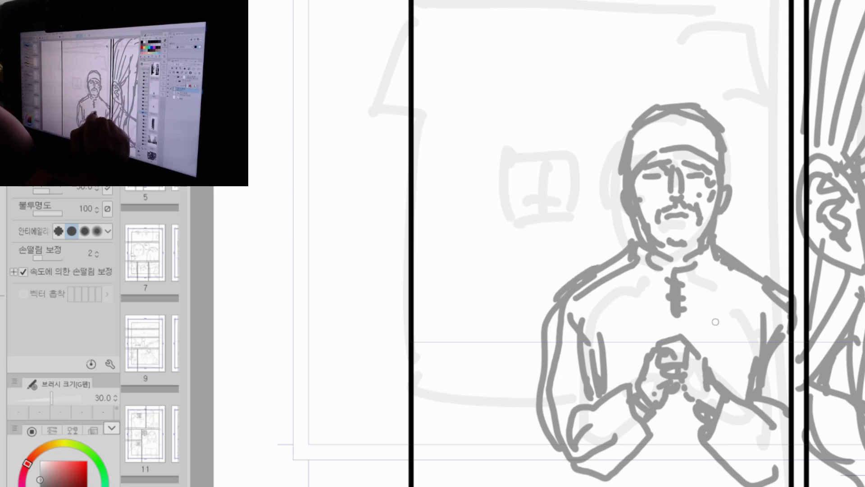
Step: Draw the curved collar seam across the chest, extend the button placket and add small marks near the forearms
mouse_move(624, 269)
left_mouse_down()
mouse_move(719, 271)
mouse_move(699, 283)
left_mouse_up()
left_click(641, 467)
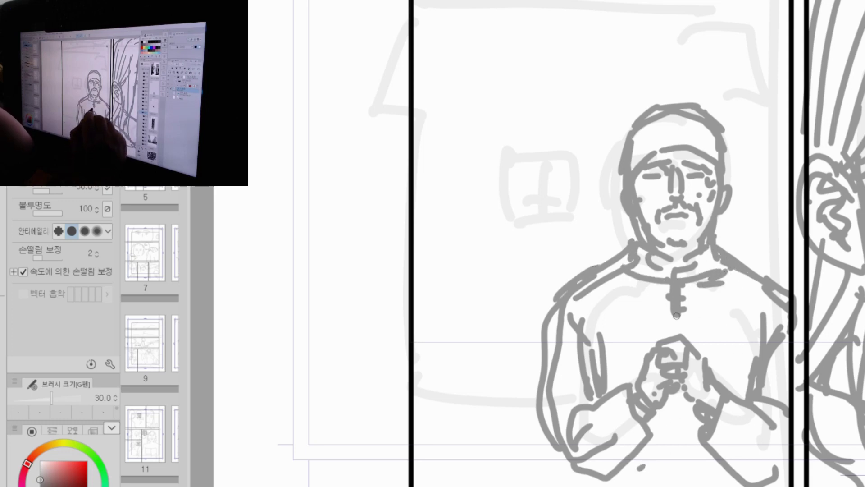
mouse_move(667, 319)
left_mouse_down()
mouse_move(686, 321)
mouse_move(676, 322)
left_mouse_up()
left_click(749, 444)
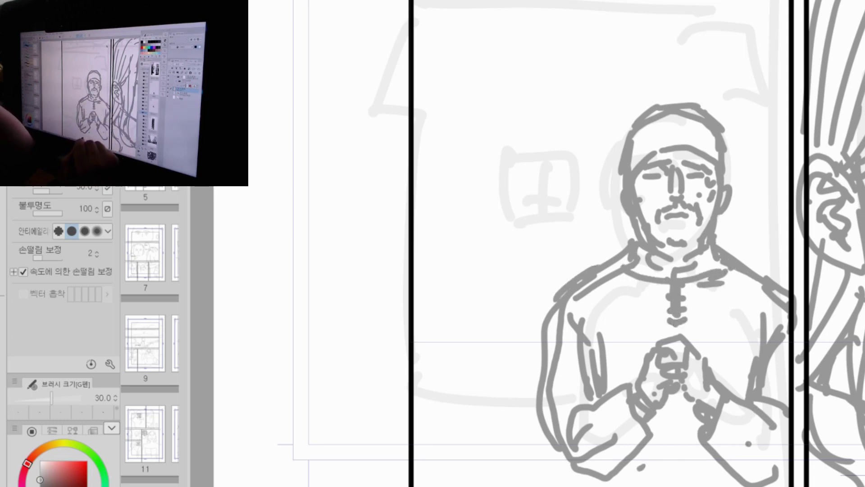
Step: Reinforce both forearm sleeves and the elbow folds of the praying older man
mouse_move(548, 424)
left_mouse_down()
mouse_move(553, 456)
mouse_move(590, 484)
mouse_move(648, 439)
mouse_move(651, 415)
left_mouse_up()
left_click_drag(591, 401, 626, 389)
left_click_drag(724, 402, 766, 422)
left_click_drag(771, 410, 788, 420)
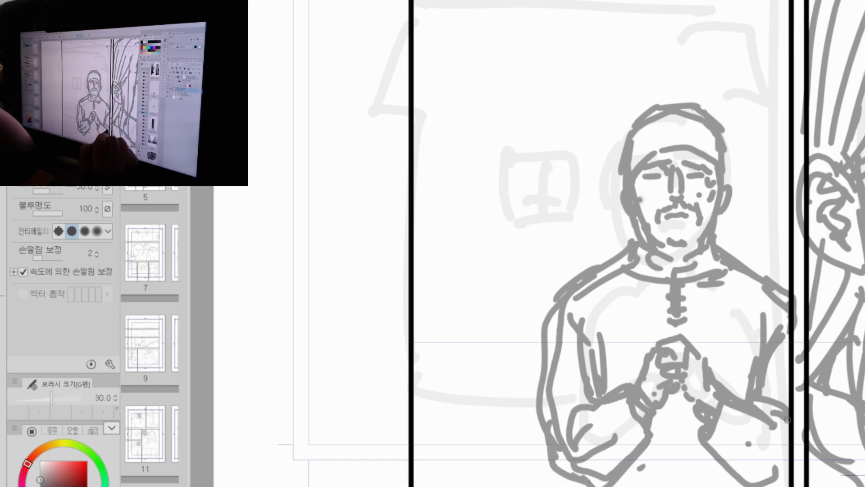
left_click_drag(761, 381, 786, 376)
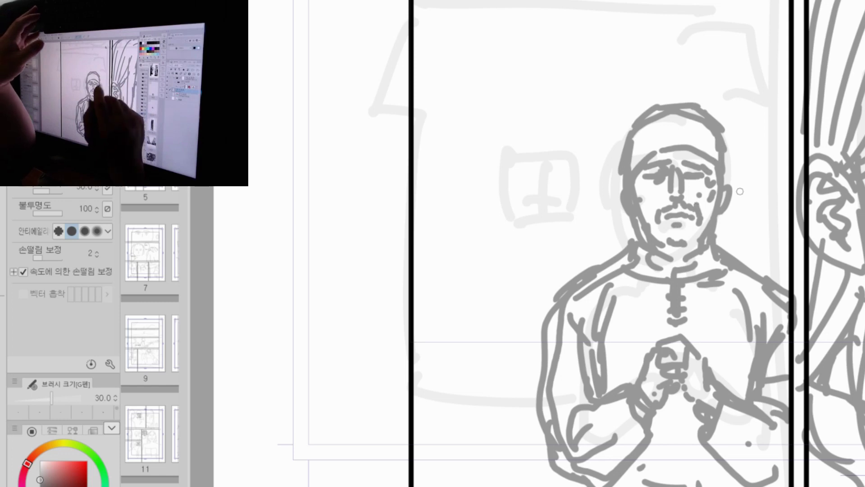
Step: Switch to the page whose rough shows a central figure from behind above a row of round heads
key("ctrl+space")
left_click_drag(787, 156, 725, 225)
key("space")
left_click_drag(829, 185, 737, 283)
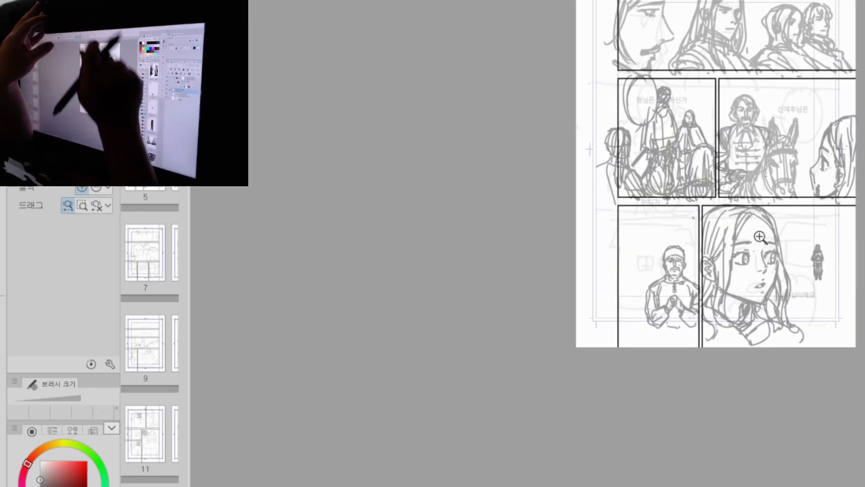
key("alt+p")
key("Escape")
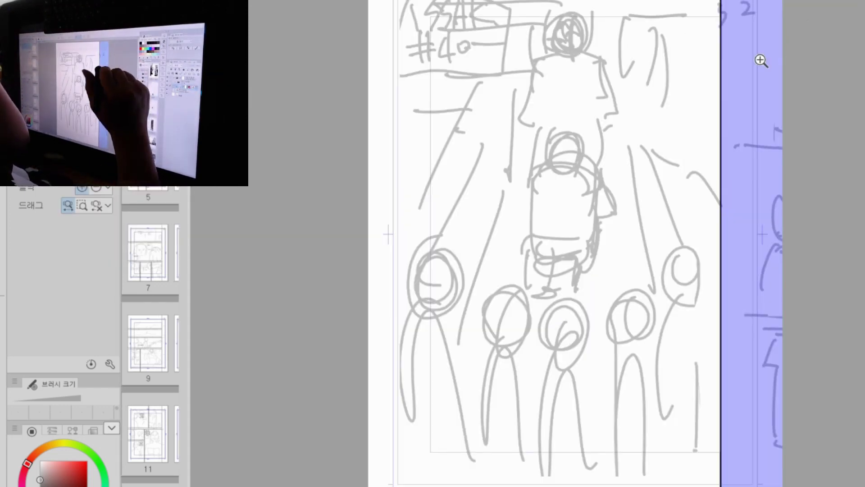
Step: Fade the new page's rough sketch to a pale grey for drawing over
left_click_drag(636, 217, 765, 364)
left_click_drag(741, 225, 742, 265)
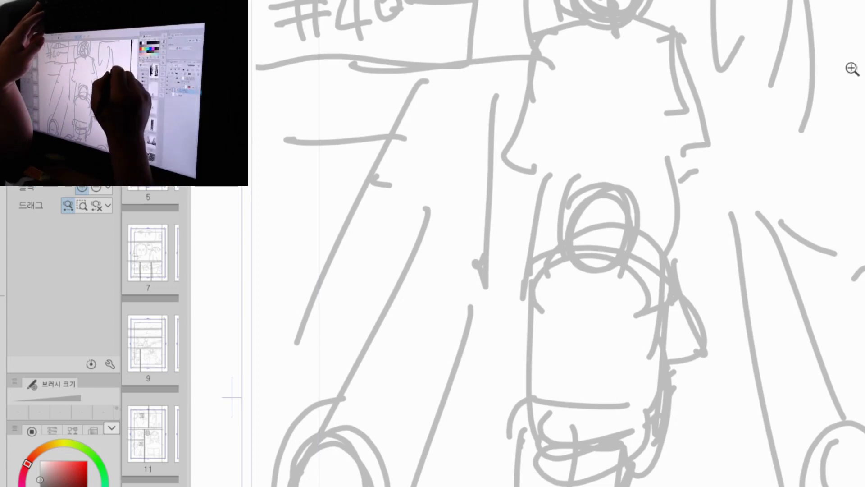
mouse_move(824, 96)
left_mouse_down()
mouse_move(790, 129)
mouse_move(821, 108)
mouse_move(813, 104)
left_mouse_up()
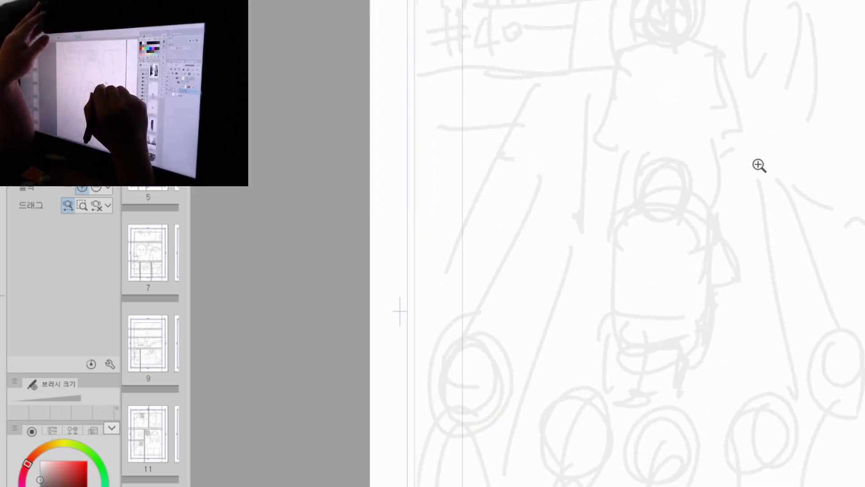
Step: Draw the head, neck and sloping shoulders of the central figure seen from behind
left_click(750, 180)
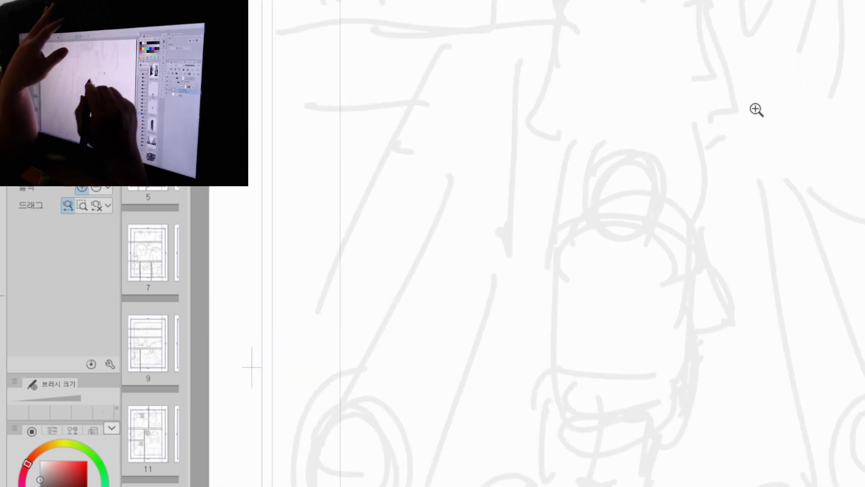
key("space")
left_click_drag(736, 250, 764, 376)
mouse_move(677, 202)
left_mouse_down()
mouse_move(648, 278)
mouse_move(629, 291)
left_mouse_up()
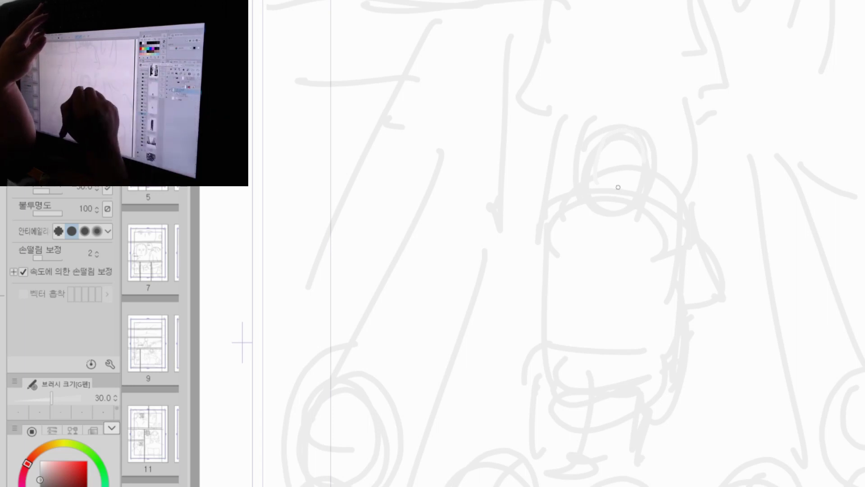
mouse_move(606, 142)
left_mouse_down()
mouse_move(641, 141)
mouse_move(646, 182)
mouse_move(597, 179)
mouse_move(645, 180)
mouse_move(604, 196)
mouse_move(630, 180)
mouse_move(649, 196)
mouse_move(638, 193)
mouse_move(626, 214)
mouse_move(554, 214)
left_mouse_up()
left_click_drag(643, 194, 684, 211)
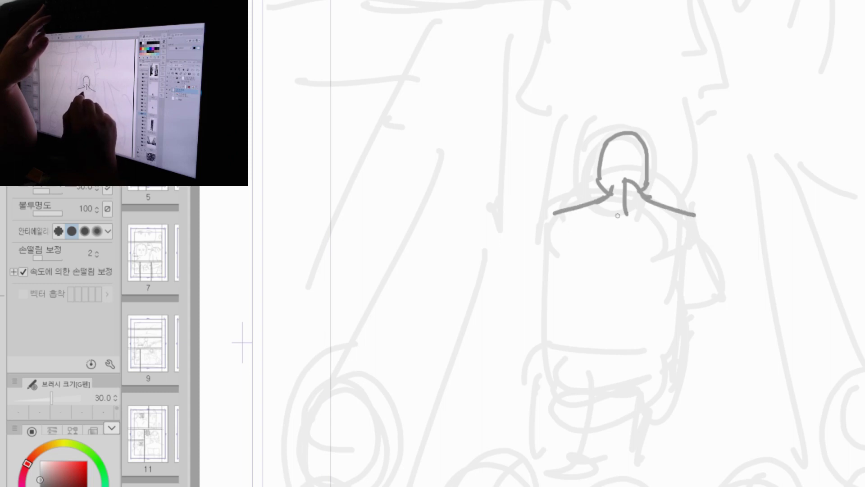
Step: Draw the central figure's spine line, both tapering torso sides and the bottom edge of the waist
left_click_drag(624, 210, 627, 335)
left_click_drag(574, 213, 567, 247)
left_click_drag(674, 211, 686, 247)
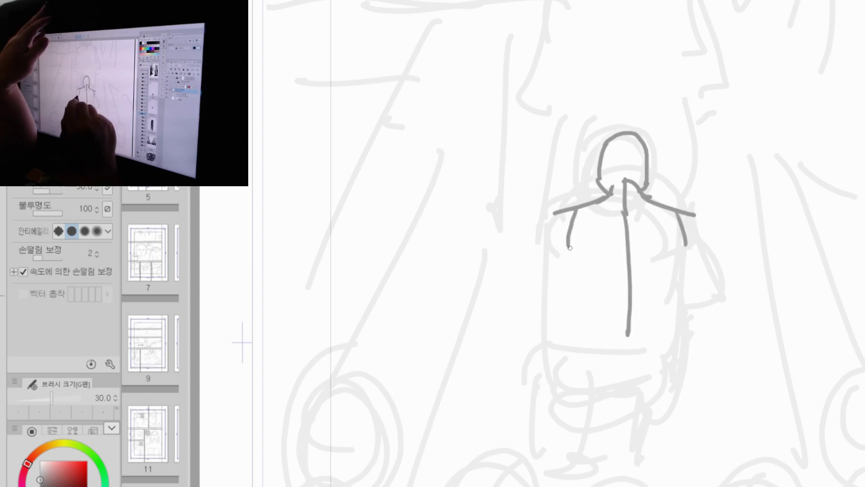
left_click_drag(568, 250, 585, 309)
left_click_drag(687, 245, 670, 322)
mouse_move(578, 289)
left_mouse_down()
mouse_move(582, 326)
mouse_move(643, 348)
left_mouse_up()
left_click_drag(672, 274, 668, 335)
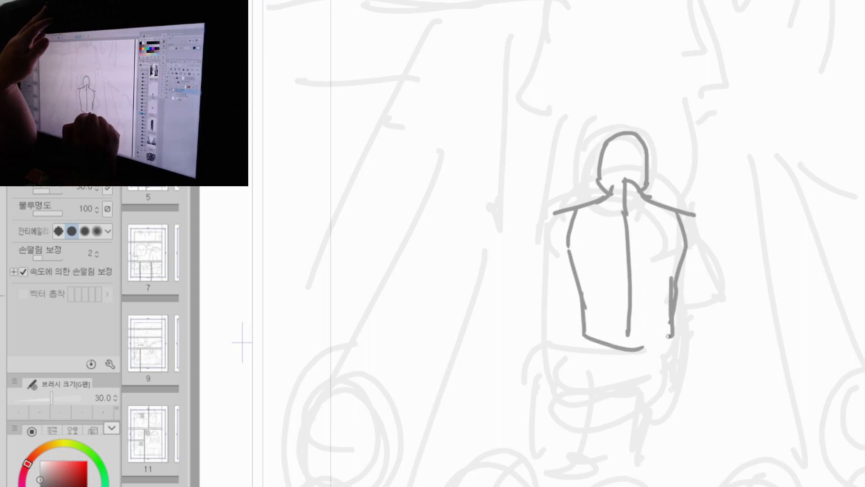
left_click_drag(579, 334, 657, 340)
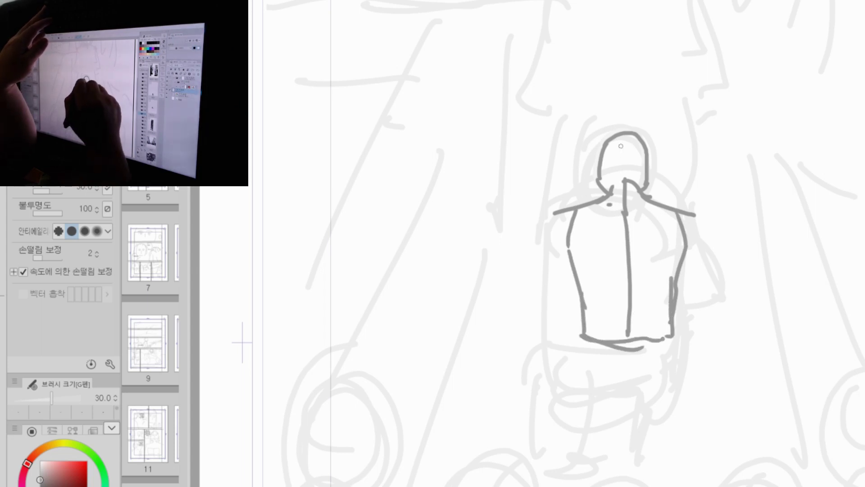
Step: Add long hair strands falling from the head down the upper back, plus curved armhole lines at the shoulders
left_click_drag(620, 146, 624, 236)
left_click_drag(633, 187, 624, 248)
left_click_drag(642, 151, 655, 200)
left_click_drag(604, 153, 611, 238)
mouse_move(625, 187)
left_mouse_down()
mouse_move(612, 214)
mouse_move(600, 181)
mouse_move(607, 234)
left_mouse_up()
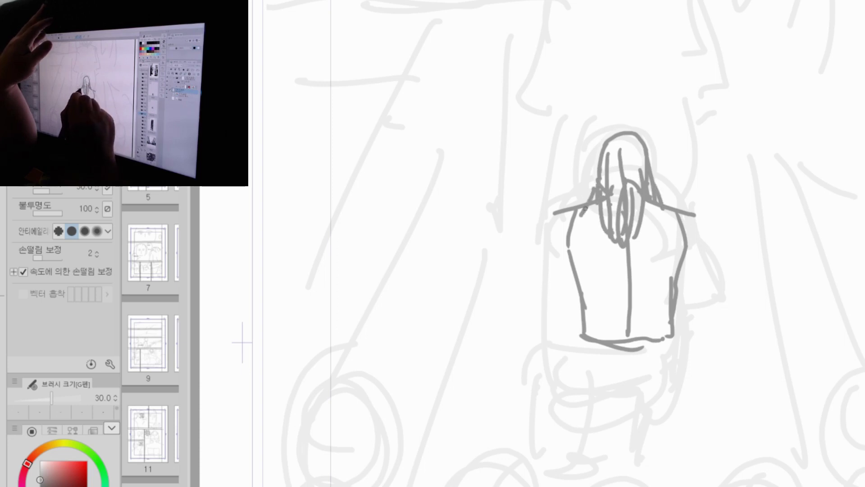
left_click_drag(586, 207, 571, 258)
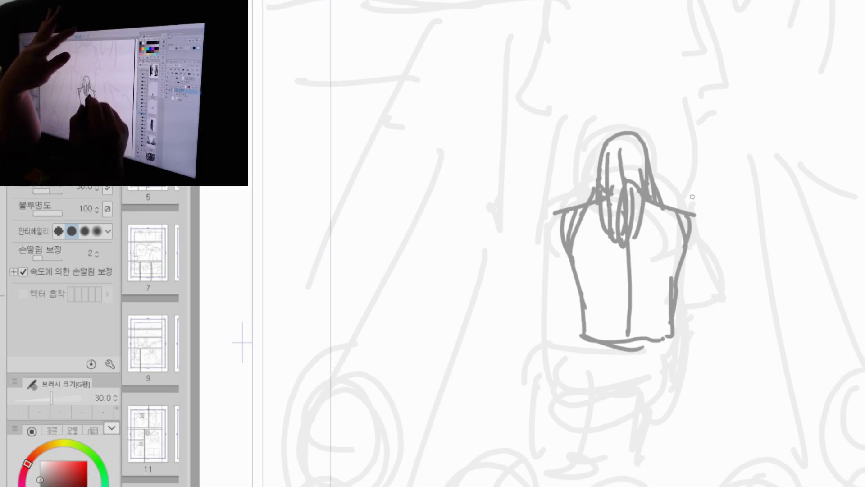
Step: Draw a banded belt across the figure's waist and thicken the torso sides above it
left_click_drag(716, 375, 708, 221)
mouse_move(579, 173)
left_mouse_down()
mouse_move(665, 162)
mouse_move(666, 177)
left_mouse_up()
key("ctrl")
key("ctrl+z")
key("ctrl+z")
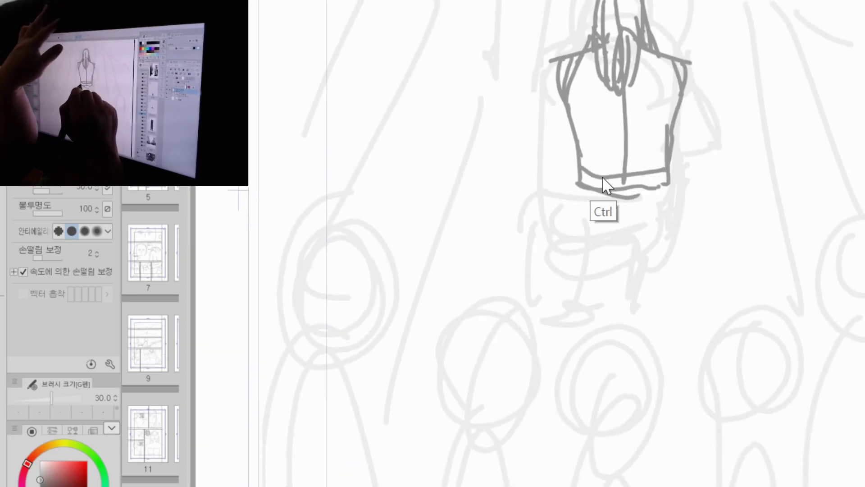
mouse_move(585, 175)
left_mouse_down()
mouse_move(662, 175)
mouse_move(664, 160)
mouse_move(661, 167)
left_mouse_up()
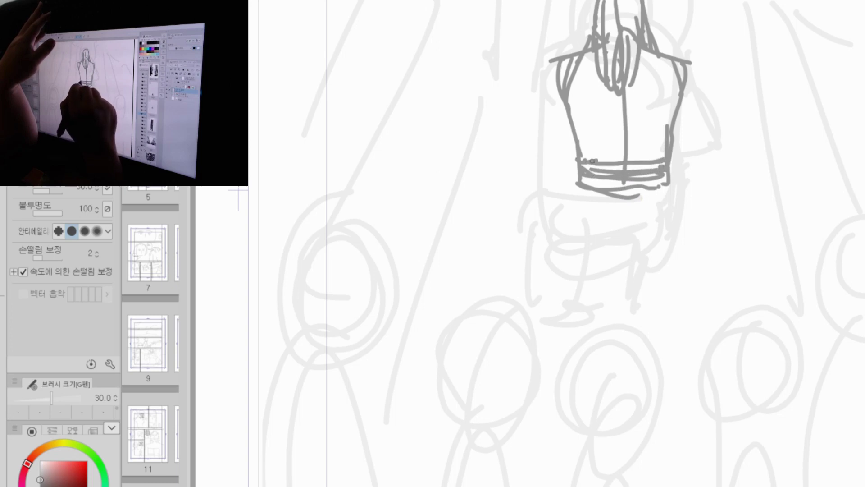
left_click_drag(674, 122, 669, 158)
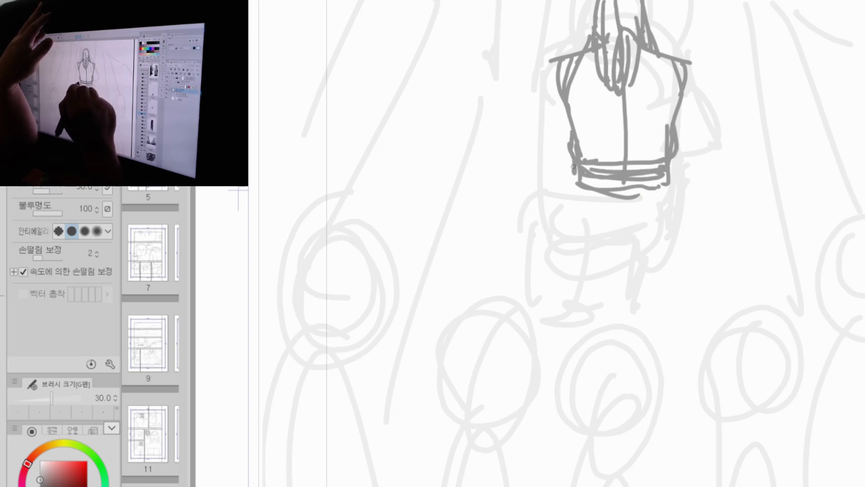
Step: Draw the rounded hips and seat below the belt
left_click_drag(564, 207, 665, 219)
left_click_drag(672, 172, 683, 187)
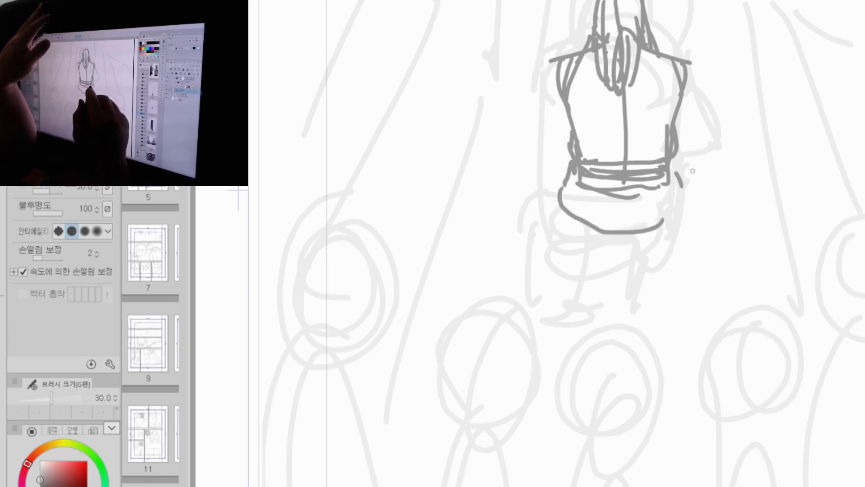
mouse_move(573, 164)
left_mouse_down()
mouse_move(557, 190)
mouse_move(568, 227)
left_mouse_up()
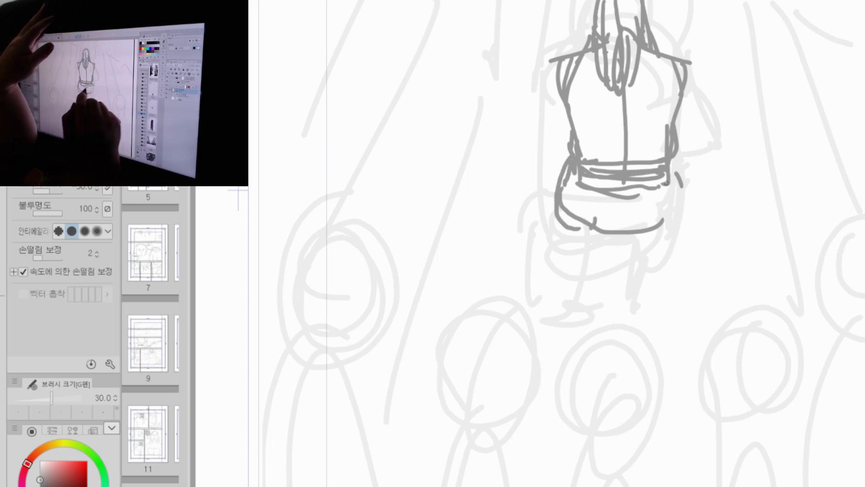
Step: Draw the upturned sole of the left-hand foot below the hips and a curved fold above it
left_click_drag(568, 263, 593, 267)
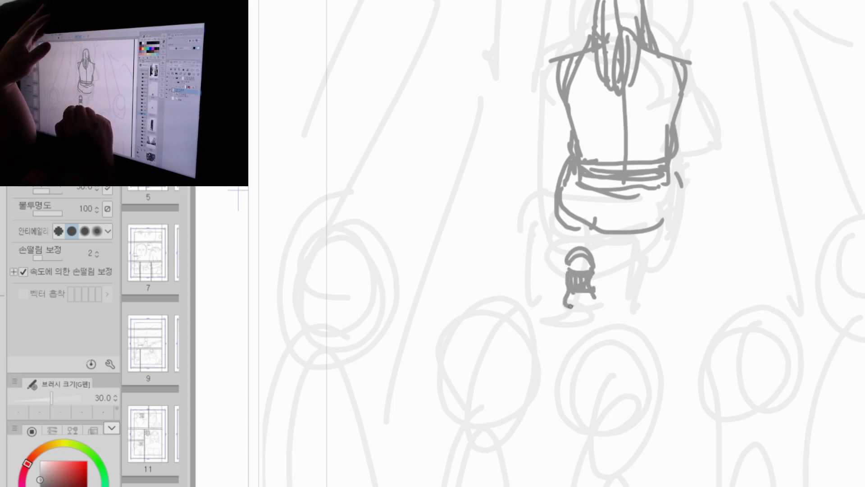
left_click_drag(562, 307, 598, 309)
mouse_move(551, 228)
left_mouse_down()
mouse_move(587, 243)
mouse_move(630, 238)
left_mouse_up()
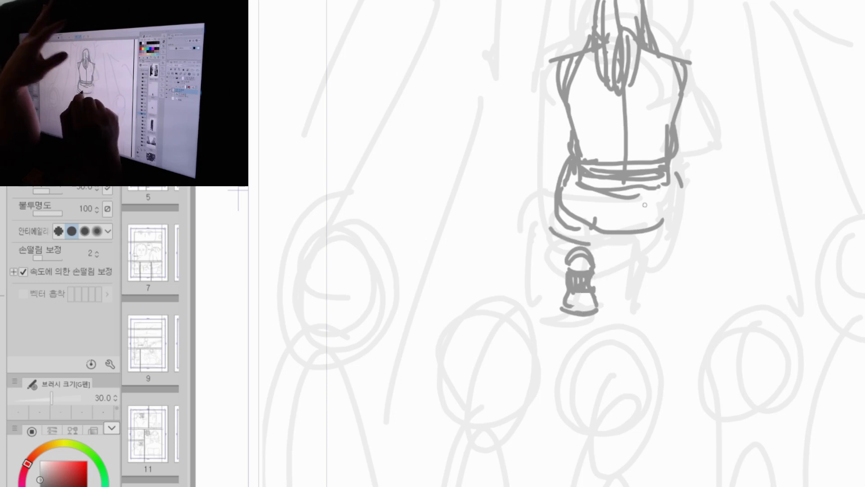
Step: Select the foot sketch, move it up against the seat, and return to the pen to touch up its edges
key("m")
left_click_drag(547, 247, 594, 291)
key("ctrl+d")
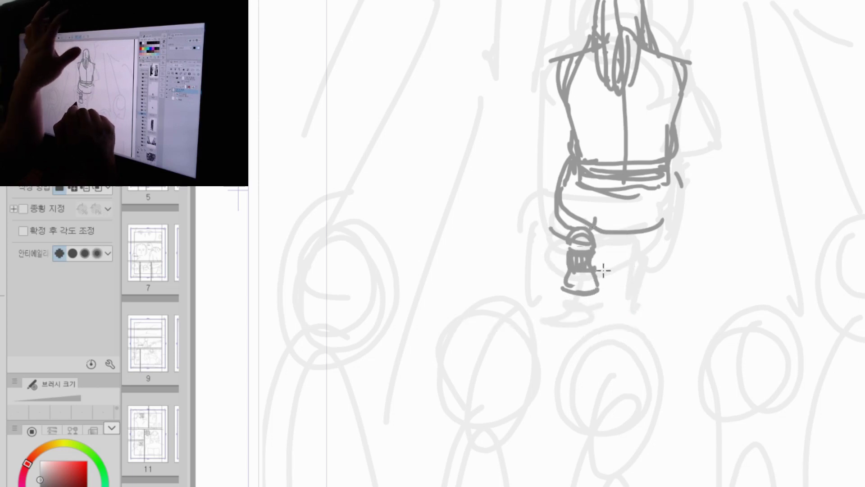
key("p")
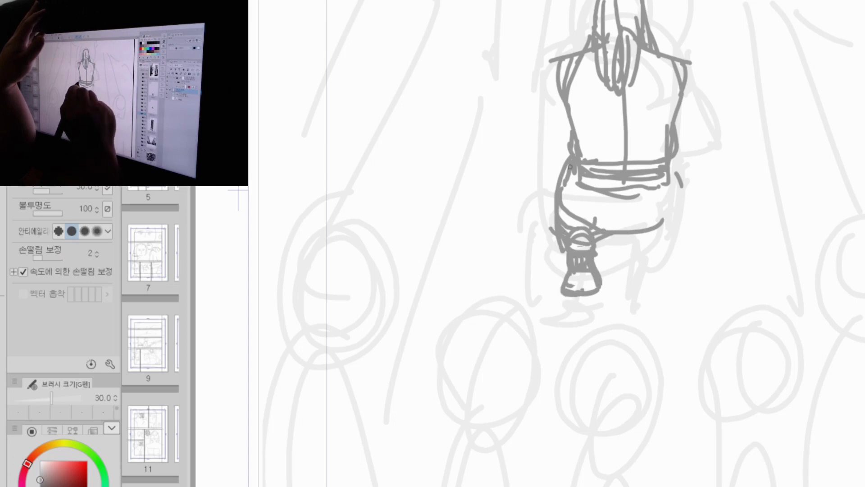
Step: Draw a pleated skirt with vertical folds below the belt of the figure seen from behind, closing it with a curved hem
left_click_drag(570, 171, 563, 218)
left_click_drag(587, 189, 580, 226)
left_click_drag(614, 185, 614, 235)
left_click_drag(634, 189, 639, 230)
left_click_drag(659, 188, 671, 218)
left_click_drag(597, 191, 599, 227)
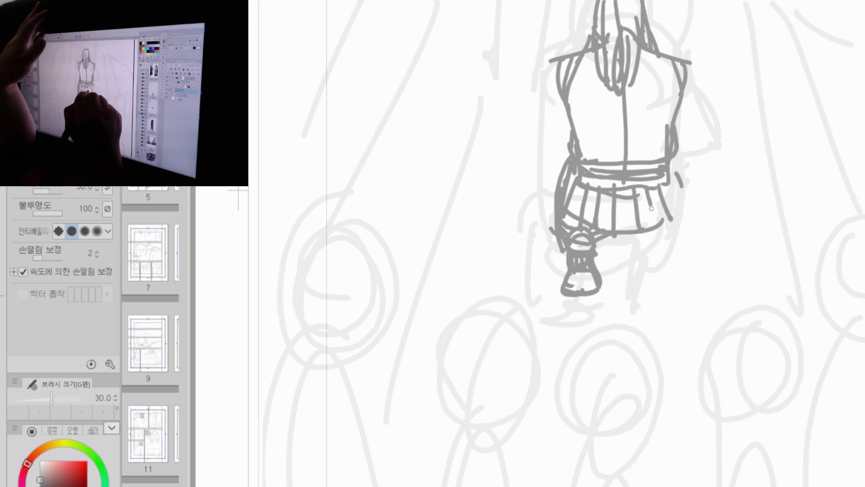
left_click_drag(651, 208, 656, 224)
left_click_drag(673, 179, 681, 216)
left_click_drag(581, 235, 673, 219)
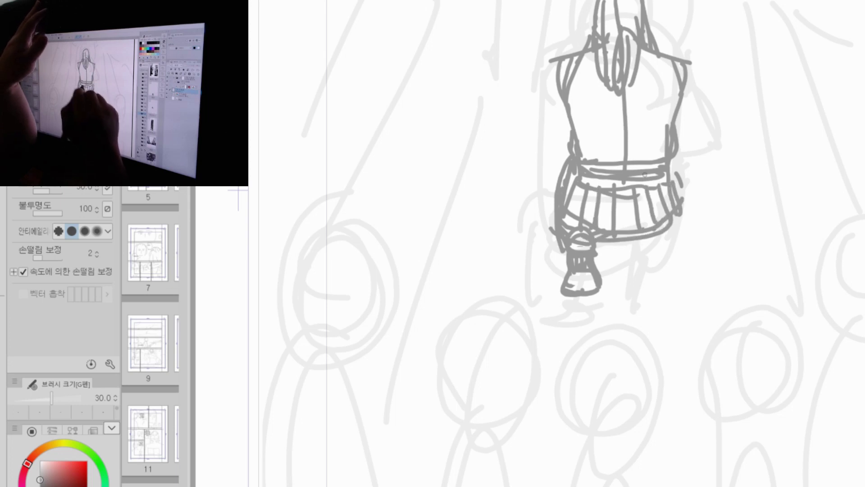
Step: Draw vertical stripes down the back of the figure's garment from the shoulders to the belt
left_click_drag(584, 58, 578, 159)
mouse_move(596, 70)
left_mouse_down()
mouse_move(584, 144)
mouse_move(601, 162)
left_mouse_up()
mouse_move(614, 83)
left_mouse_down()
mouse_move(622, 162)
mouse_move(635, 160)
left_mouse_up()
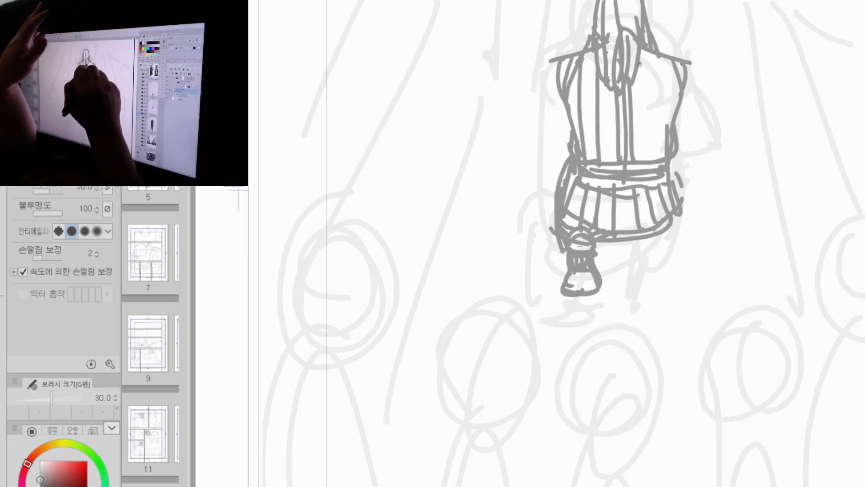
left_click_drag(639, 63, 645, 160)
left_click_drag(649, 52, 656, 158)
left_click_drag(661, 53, 667, 149)
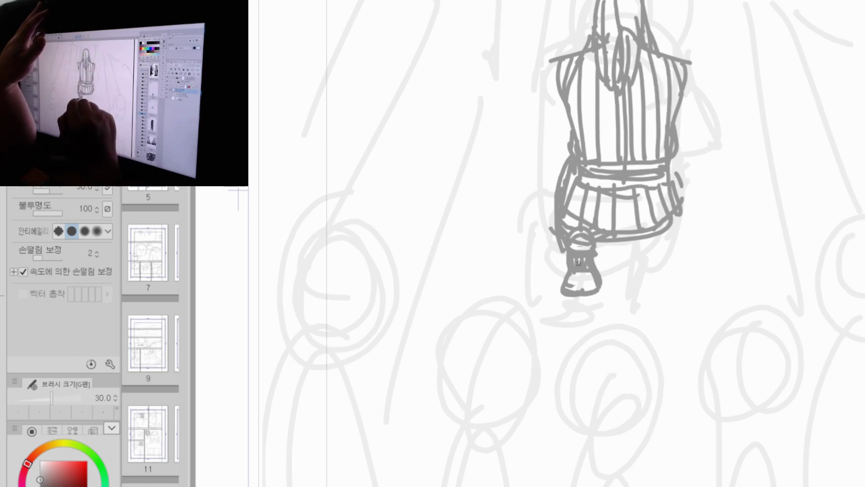
Step: Bulk out the sides of the left-hand boot and draw a long scabbard slanting down and outward from the belt
left_click_drag(565, 239, 563, 267)
left_click_drag(594, 239, 603, 257)
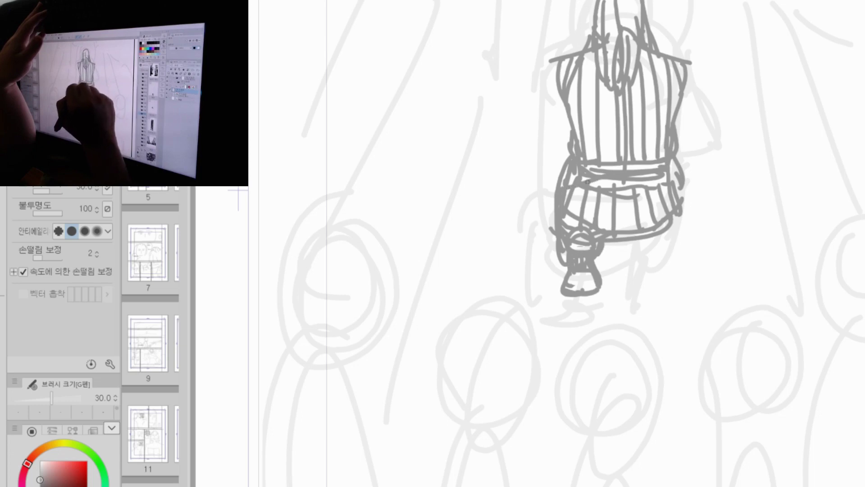
left_click_drag(609, 180, 574, 188)
left_click_drag(569, 151, 528, 277)
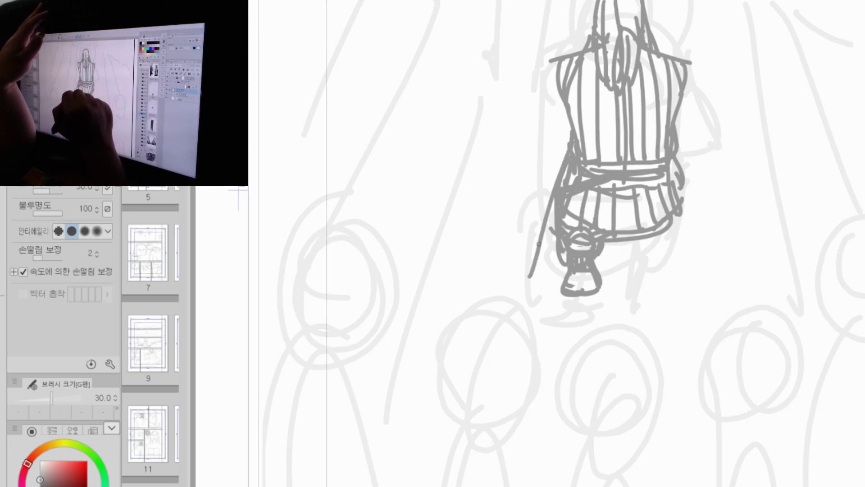
left_click_drag(554, 211, 529, 289)
left_click_drag(538, 241, 524, 294)
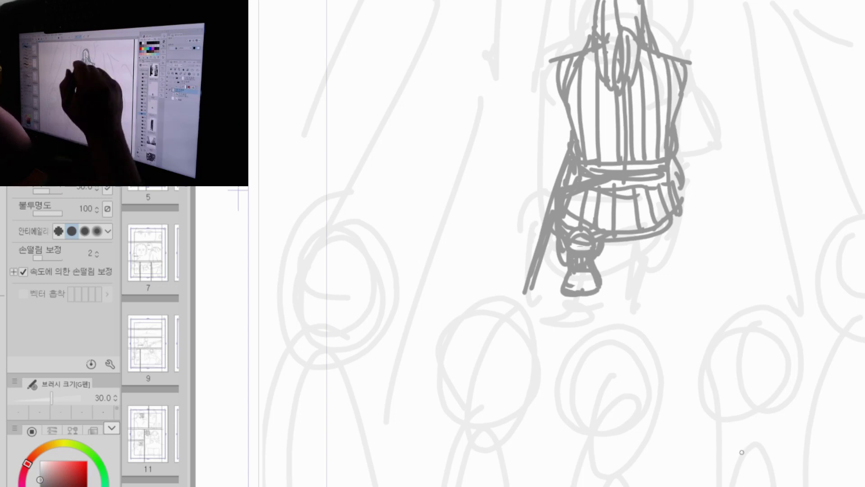
Step: Draw the bent left-hand arm with a loose sleeve, fold lines at the elbow and a forearm reaching to the waist
left_click_drag(561, 69, 523, 136)
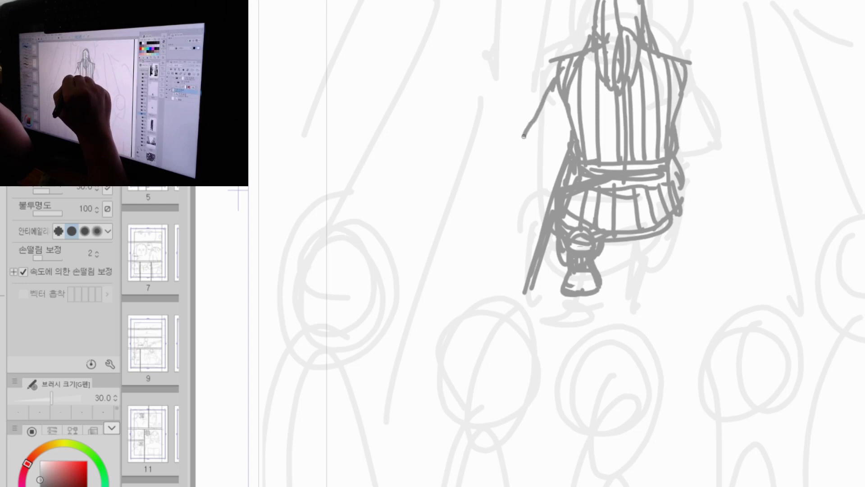
left_click_drag(549, 81, 529, 175)
mouse_move(570, 129)
left_mouse_down()
mouse_move(553, 157)
mouse_move(561, 135)
left_mouse_up()
left_click_drag(545, 107, 570, 121)
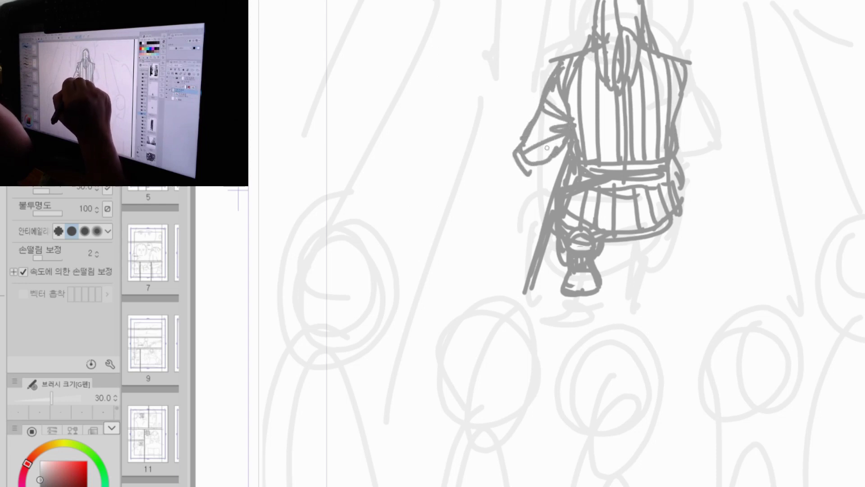
left_click_drag(523, 167, 559, 163)
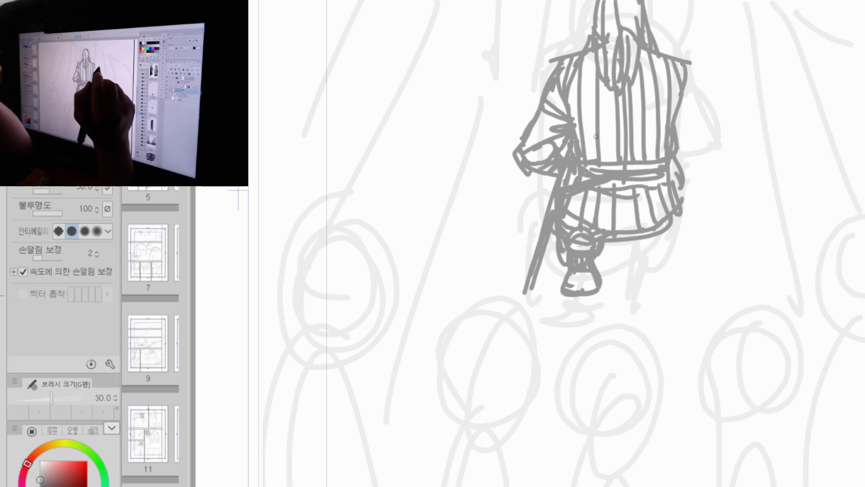
Step: Draw the bent right-hand arm with sleeve folds and add the second foot below the skirt
mouse_move(688, 63)
left_mouse_down()
mouse_move(705, 144)
mouse_move(680, 159)
left_mouse_up()
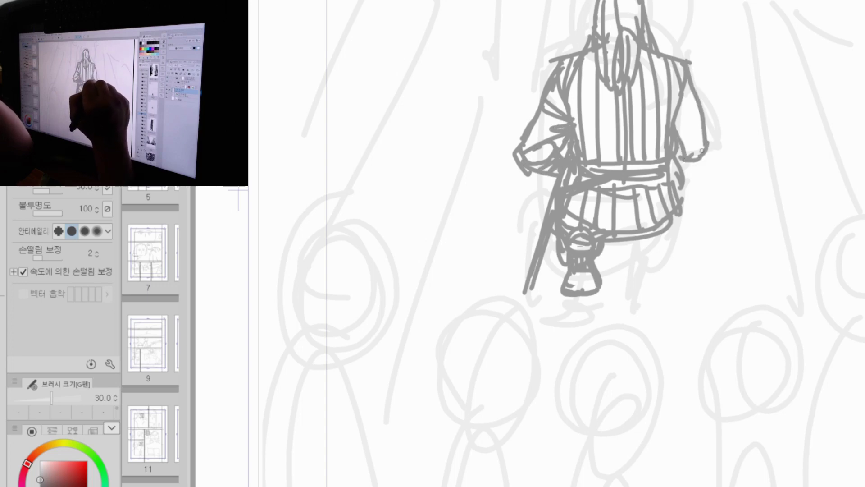
mouse_move(706, 117)
left_mouse_down()
mouse_move(704, 159)
mouse_move(680, 166)
left_mouse_up()
left_click_drag(672, 112, 688, 155)
left_click_drag(683, 95, 695, 153)
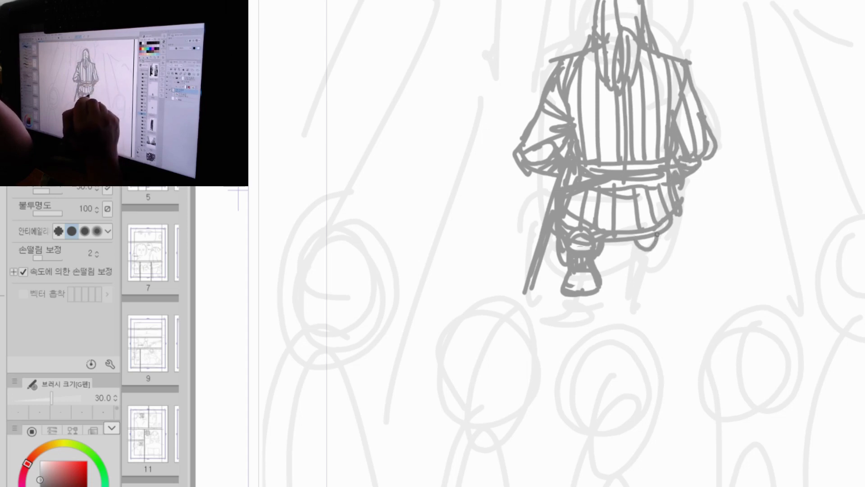
left_click_drag(624, 244, 631, 257)
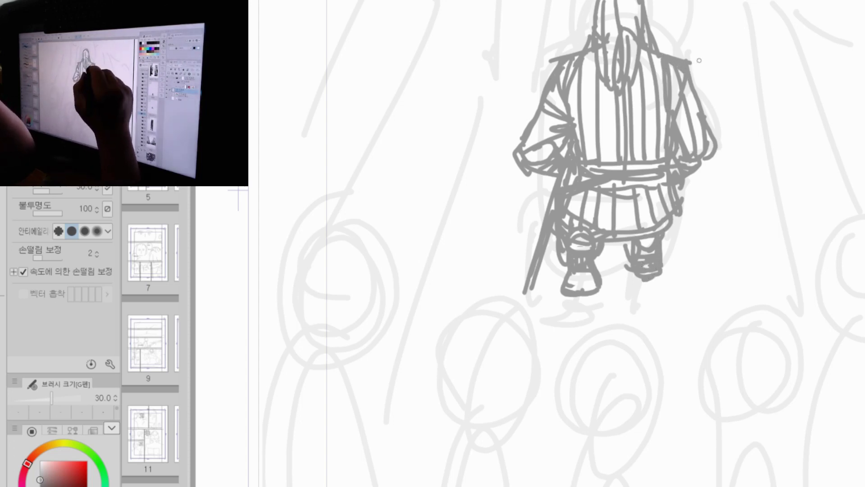
Step: Erase the overhanging shoulder line ends, then use the pen to reinforce the right-hand leg and add folds to the right-hand sleeve
key("e")
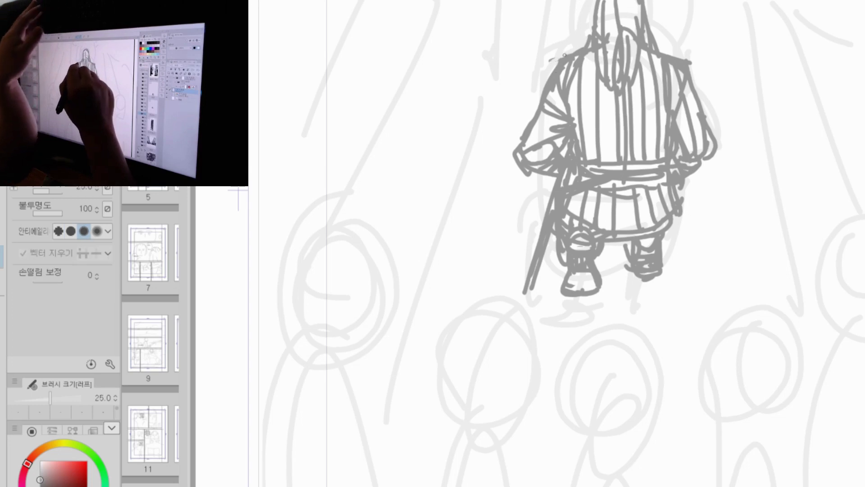
left_click_drag(558, 60, 587, 47)
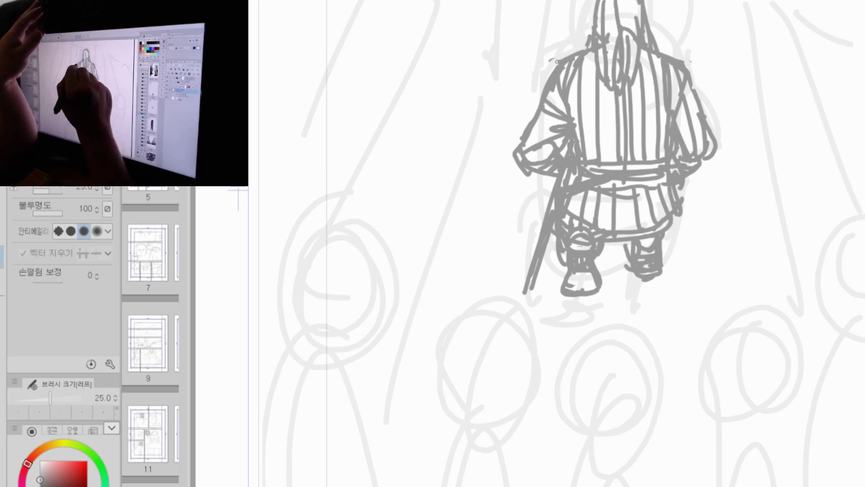
key("p")
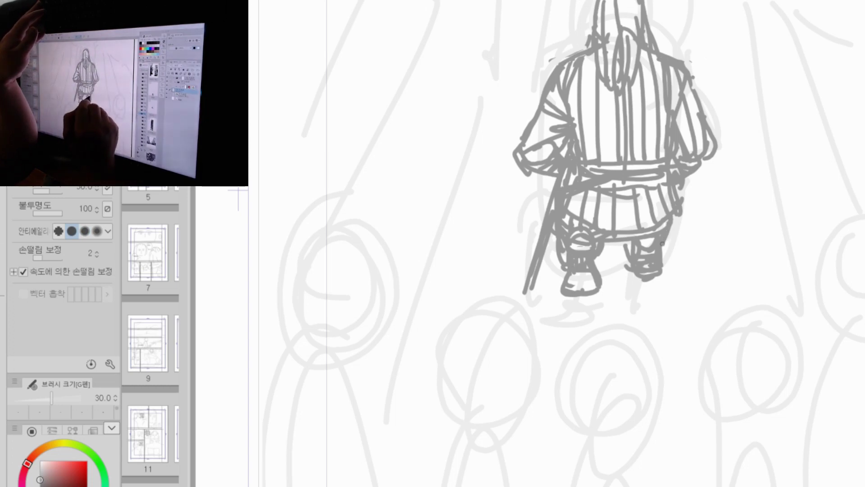
left_click_drag(662, 243, 656, 272)
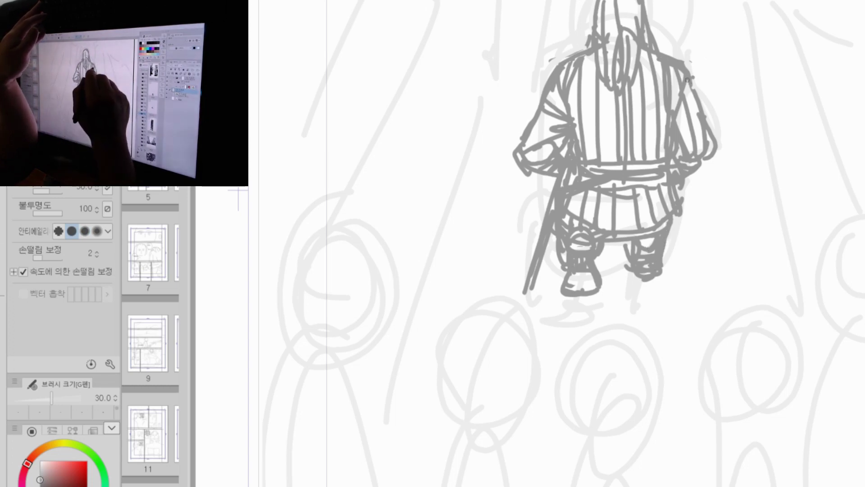
left_click_drag(691, 83, 712, 121)
mouse_move(667, 109)
left_mouse_down()
mouse_move(703, 108)
mouse_move(691, 135)
left_mouse_up()
mouse_move(709, 123)
left_mouse_down()
mouse_move(716, 133)
mouse_move(704, 161)
left_mouse_up()
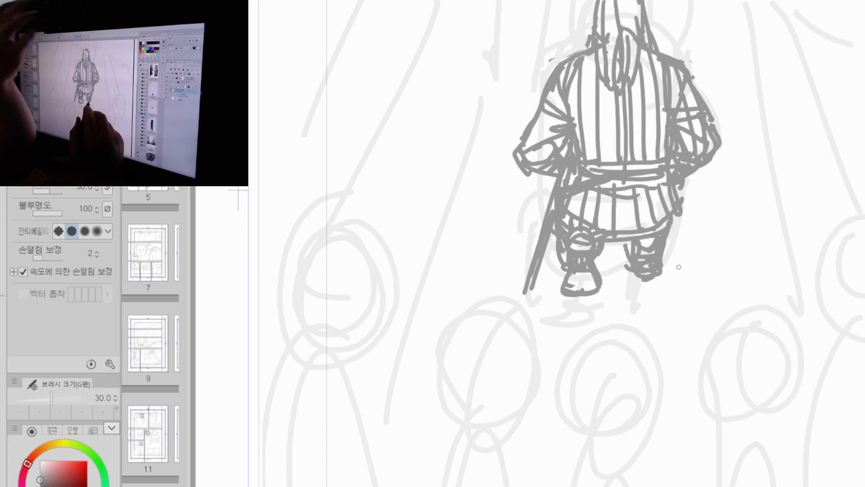
Step: Outline an oval head with ears over the upper rough figure and mark its vertical centre line and eye line
key("ctrl+space")
mouse_move(678, 267)
left_mouse_down()
mouse_move(679, 285)
mouse_move(648, 186)
mouse_move(651, 208)
mouse_move(666, 215)
mouse_move(658, 191)
left_mouse_up()
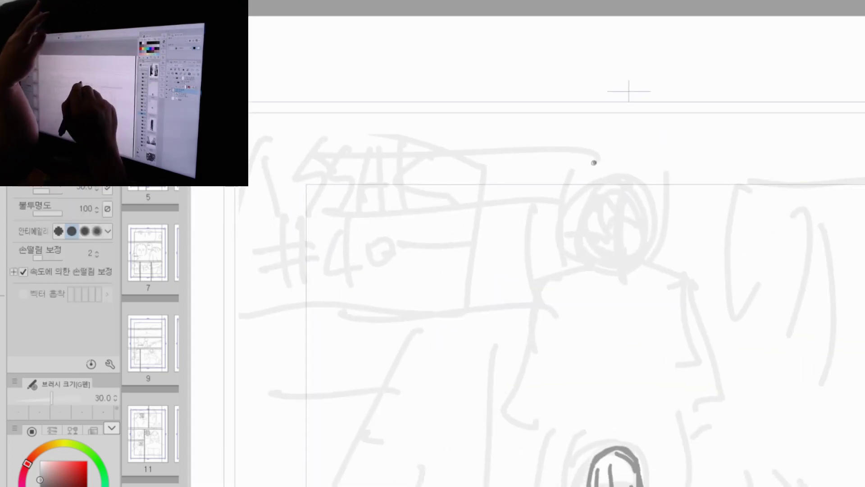
mouse_move(585, 202)
left_mouse_down()
mouse_move(636, 168)
mouse_move(638, 208)
mouse_move(606, 240)
mouse_move(639, 208)
mouse_move(637, 218)
left_mouse_up()
key("ctrl+z")
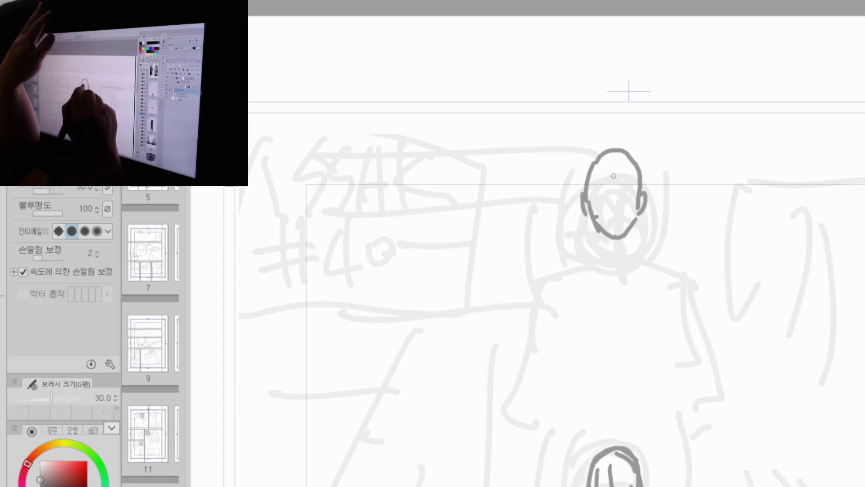
left_click_drag(614, 182, 616, 233)
left_click_drag(592, 194, 683, 189)
Step: Draw the face's nose, moustache, full beard along the jaw, and dark brows and eyes
key("ctrl+space")
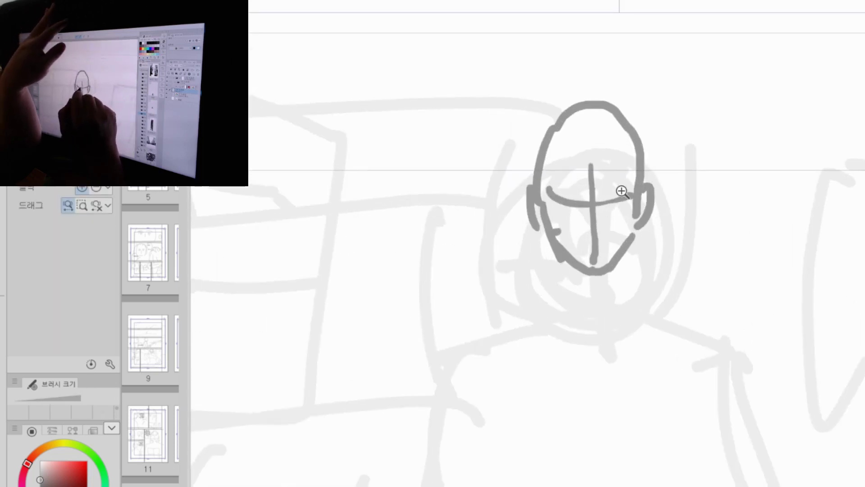
left_click_drag(592, 199, 593, 234)
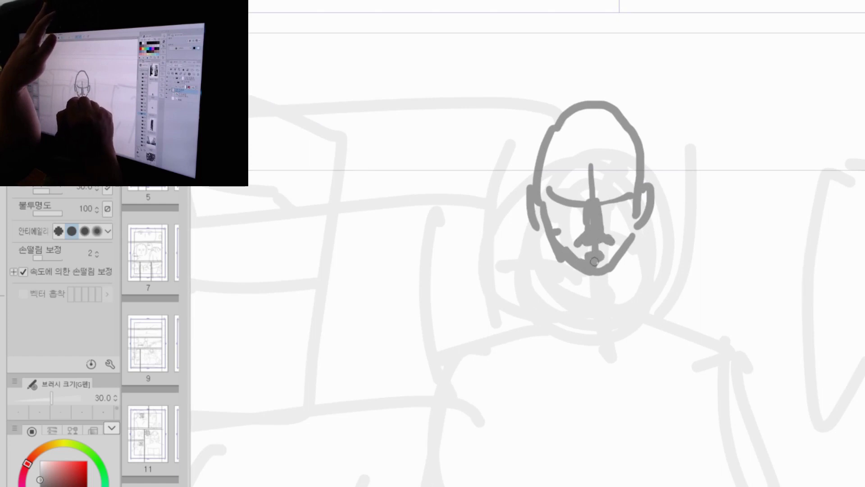
left_click_drag(615, 249, 633, 219)
left_click_drag(553, 222, 575, 254)
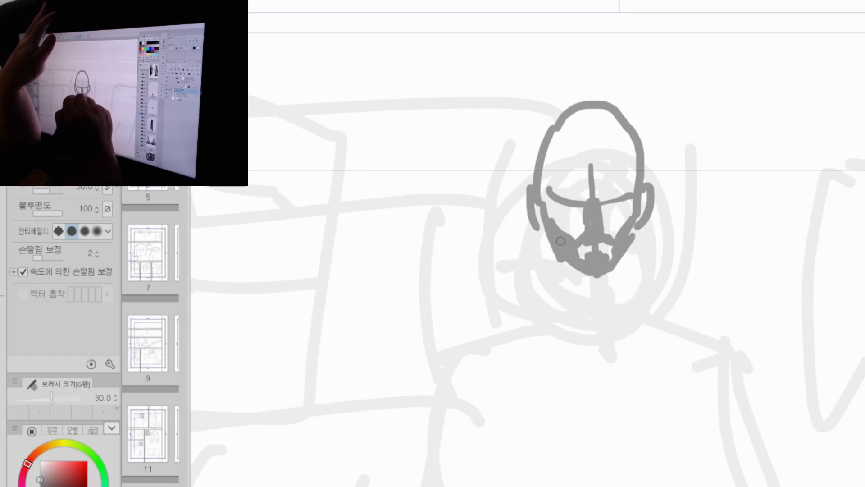
left_click_drag(546, 198, 561, 245)
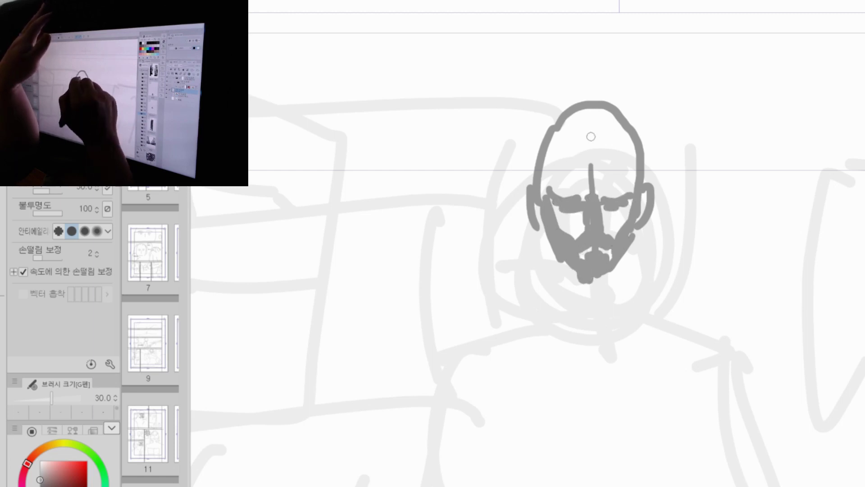
Step: Draw the centre-parted hairline over the forehead and thicken the hair around the crown
left_click_drag(589, 129, 591, 164)
mouse_move(585, 154)
left_mouse_down()
mouse_move(626, 171)
mouse_move(640, 189)
mouse_move(546, 186)
mouse_move(554, 186)
left_mouse_up()
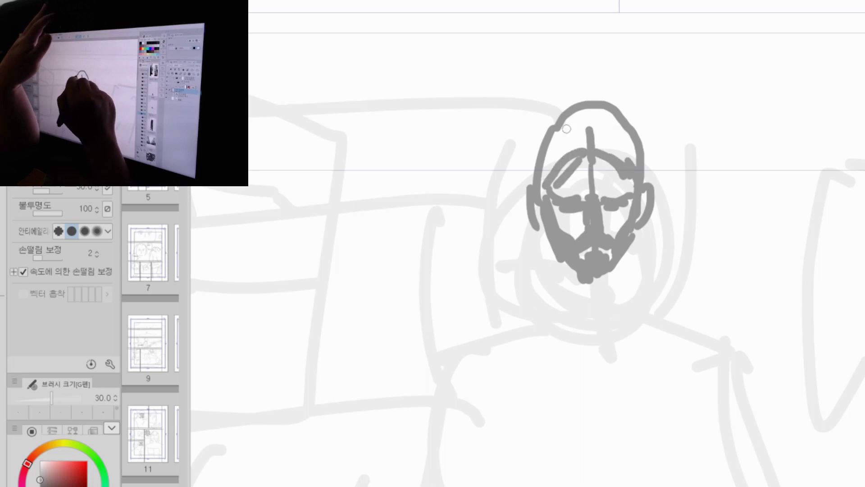
mouse_move(566, 129)
left_mouse_down()
mouse_move(614, 121)
mouse_move(639, 138)
left_mouse_up()
left_click_drag(561, 129, 534, 174)
left_click_drag(587, 120, 594, 152)
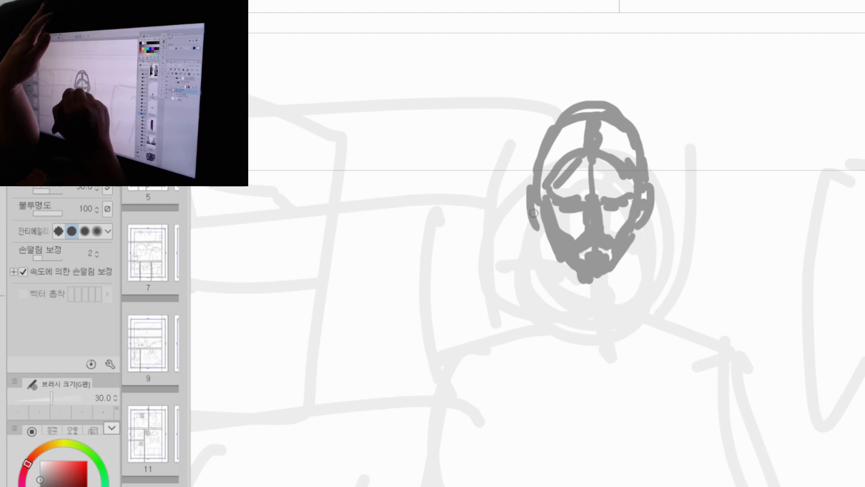
Step: Draw hair strands hanging below the ears on both sides of the bearded face
left_click_drag(646, 237, 631, 264)
left_click_drag(530, 227, 531, 263)
mouse_move(540, 232)
left_mouse_down()
mouse_move(543, 265)
mouse_move(553, 262)
left_mouse_up()
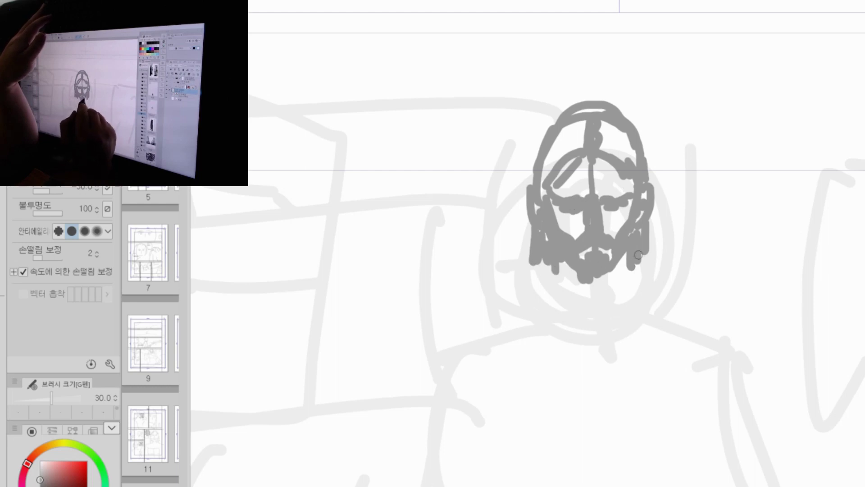
mouse_move(627, 252)
left_mouse_down()
mouse_move(629, 271)
mouse_move(638, 269)
left_mouse_up()
left_click_drag(649, 221, 649, 251)
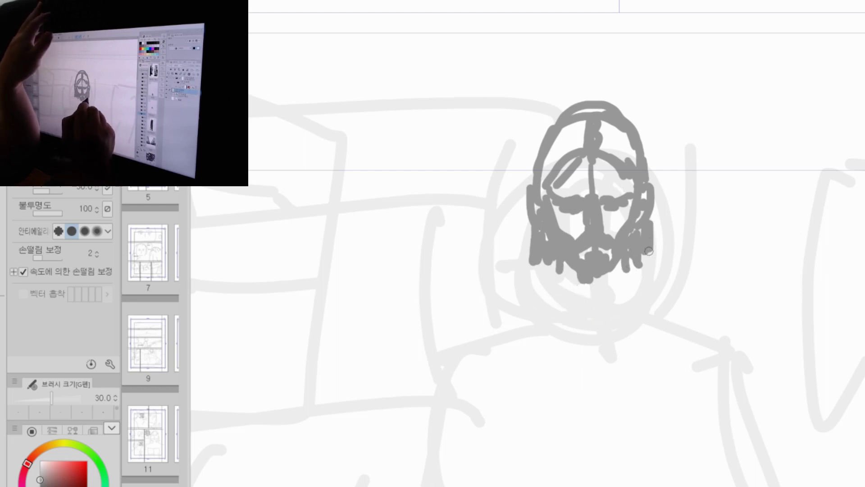
left_click_drag(549, 266, 553, 272)
left_click_drag(635, 249, 636, 265)
Step: Draw the two sloping shoulder lines outward from the bearded man's neck, redoing the left-hand one
mouse_move(750, 259)
left_mouse_down()
mouse_move(745, 130)
mouse_move(718, 164)
left_mouse_up()
left_click(718, 163)
left_click_drag(553, 143, 496, 164)
key("ctrl+z")
left_click_drag(560, 144, 472, 179)
mouse_move(635, 142)
left_mouse_down()
mouse_move(720, 179)
mouse_move(749, 158)
mouse_move(716, 178)
left_mouse_up()
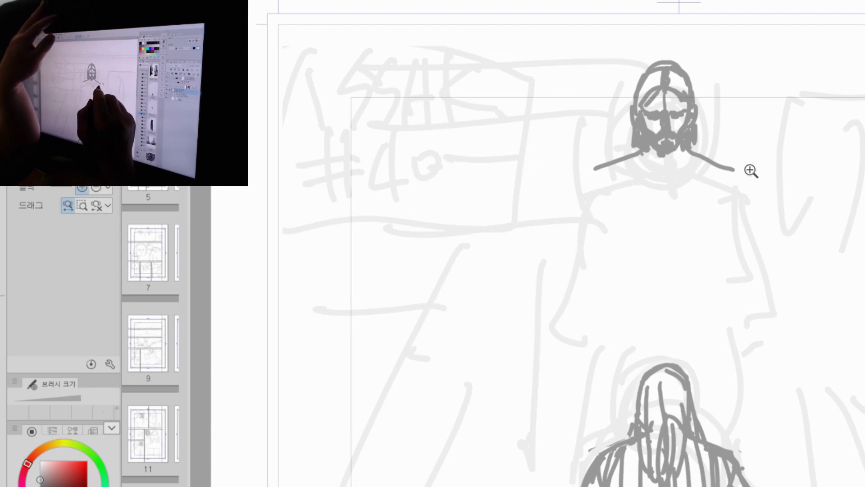
Step: Draw a pointed open shirt collar under the bearded man's chin
left_click_drag(736, 225, 688, 242)
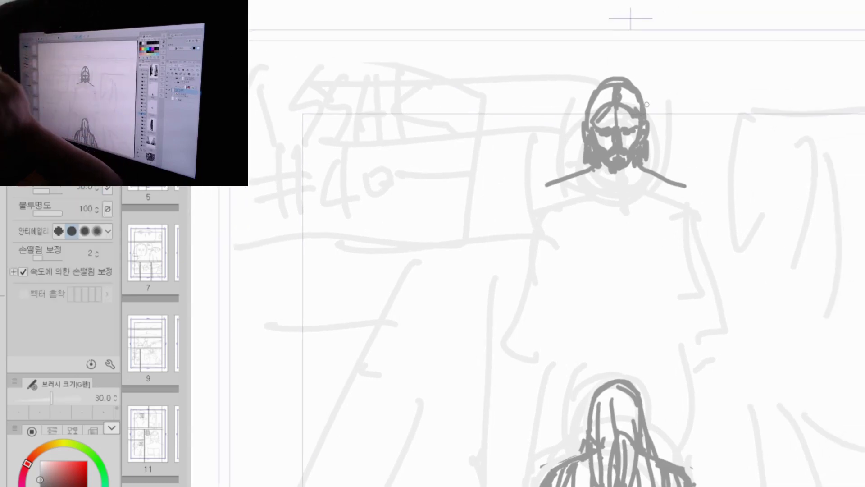
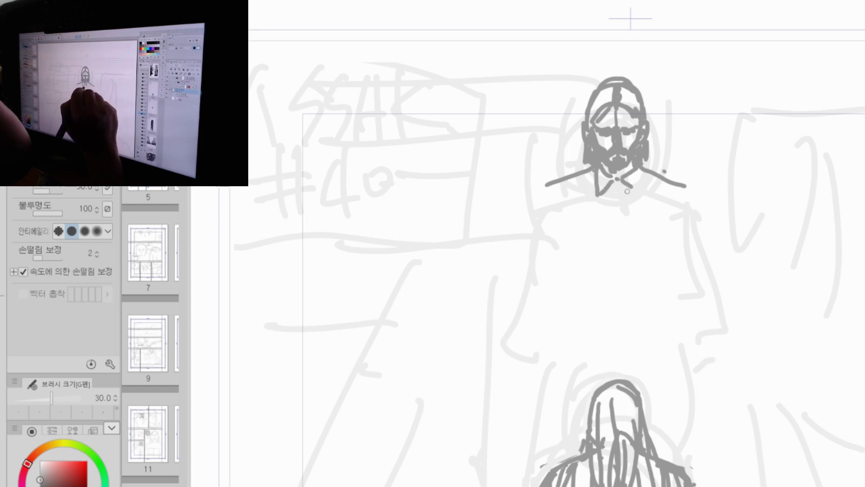
left_click_drag(588, 168, 588, 208)
left_click_drag(588, 208, 615, 183)
mouse_move(619, 184)
left_mouse_down()
mouse_move(649, 202)
mouse_move(645, 174)
mouse_move(652, 201)
left_mouse_up()
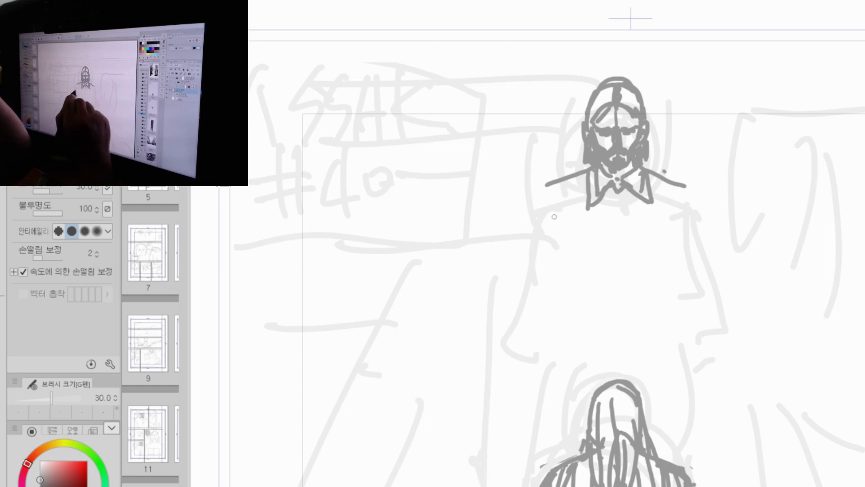
Step: Round off the bearded man's shoulders, then draw the armhole lines, tapering torso sides and curved waistline
left_click_drag(541, 200, 590, 159)
mouse_move(650, 165)
left_mouse_down()
mouse_move(675, 177)
mouse_move(687, 220)
left_mouse_up()
left_click_drag(570, 194, 560, 246)
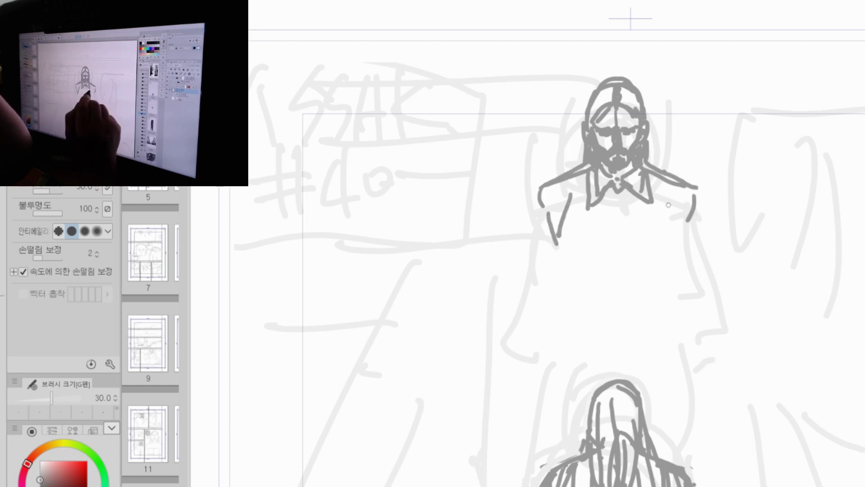
left_click_drag(666, 201, 678, 230)
left_click_drag(689, 216, 666, 298)
mouse_move(561, 240)
left_mouse_down()
mouse_move(567, 298)
mouse_move(618, 326)
mouse_move(640, 318)
left_mouse_up()
mouse_move(579, 307)
left_mouse_down()
mouse_move(659, 307)
mouse_move(681, 284)
mouse_move(680, 187)
left_mouse_up()
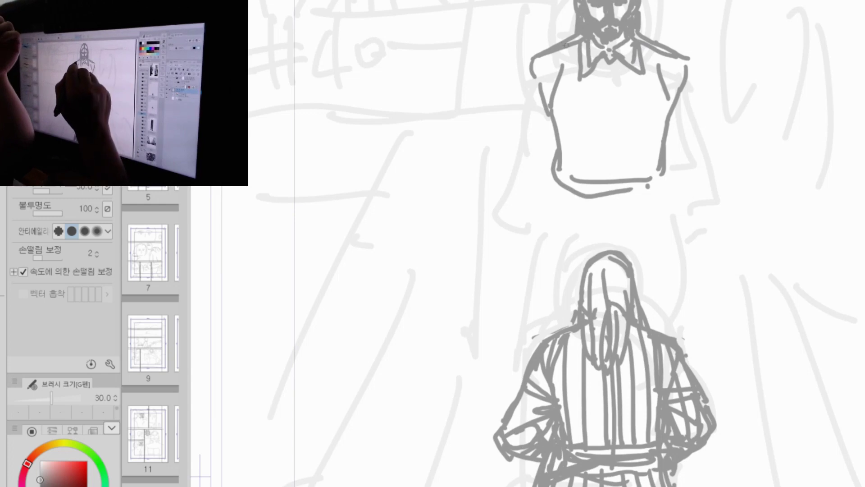
Step: Thicken the bearded man's shoulder slopes, then draw the left-hand upper arm ending in an oval sleeve opening
left_click_drag(576, 28, 543, 47)
left_click_drag(649, 28, 685, 58)
left_click_drag(531, 56, 508, 150)
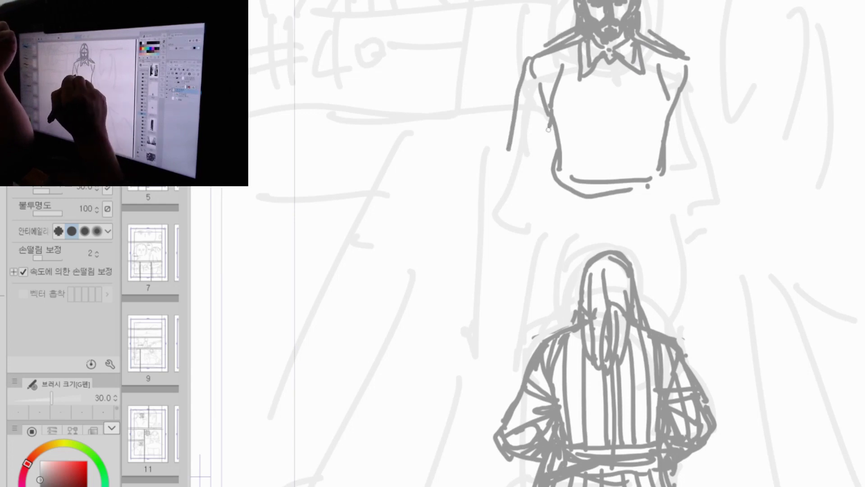
left_click_drag(548, 129, 539, 152)
mouse_move(539, 143)
left_mouse_down()
mouse_move(513, 140)
mouse_move(537, 157)
left_mouse_up()
left_click_drag(531, 63, 506, 143)
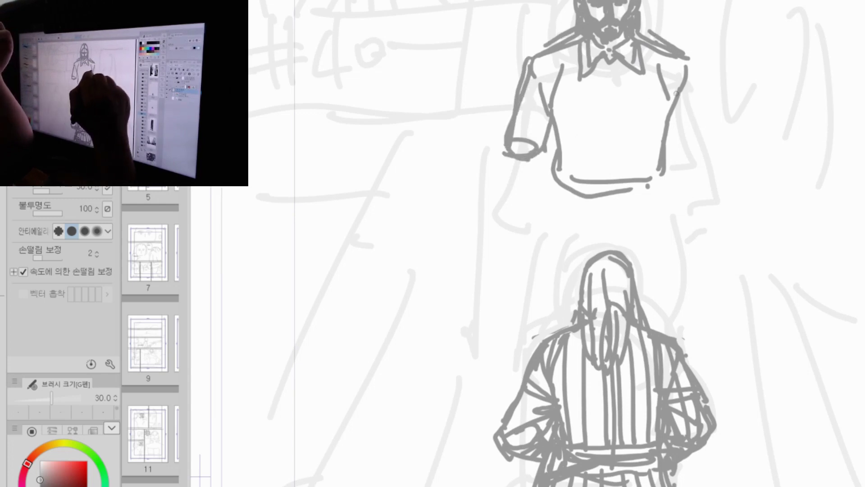
Step: Draw the bearded man's right-hand upper arm with a sleeve hem, and add a buttoned placket down the shirt front
left_click_drag(669, 113, 685, 153)
left_click_drag(696, 72, 715, 152)
mouse_move(602, 75)
left_mouse_down()
mouse_move(606, 164)
mouse_move(611, 73)
mouse_move(606, 192)
left_mouse_up()
left_click(610, 74)
left_click_drag(674, 141, 706, 151)
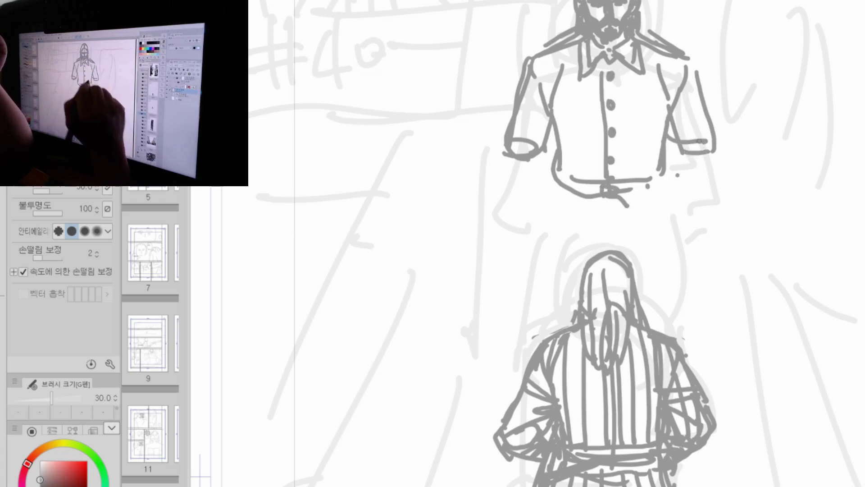
Step: Build up fuller, puffed sleeves around both of the bearded man's upper arms, with rounded cuffs at the elbows
left_click_drag(547, 117, 541, 137)
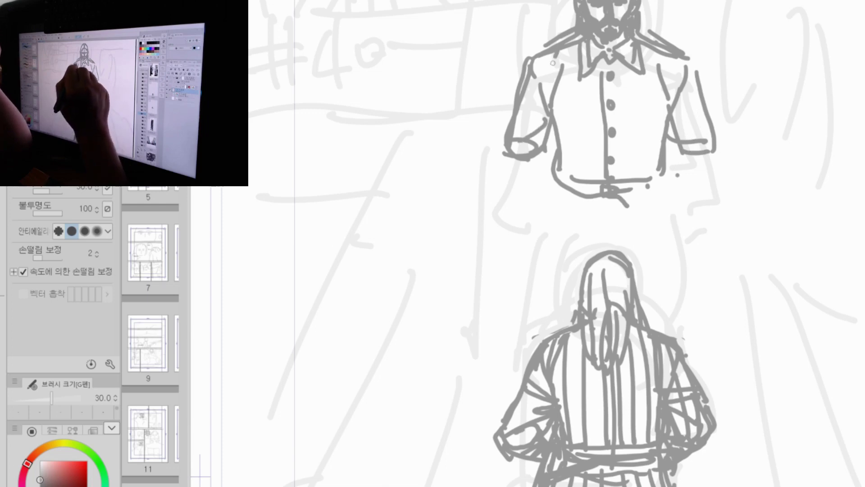
left_click_drag(553, 63, 547, 102)
left_click_drag(674, 57, 673, 107)
mouse_move(551, 56)
left_mouse_down()
mouse_move(528, 83)
mouse_move(537, 100)
mouse_move(532, 75)
mouse_move(503, 122)
mouse_move(519, 169)
left_mouse_up()
left_click_drag(554, 127, 538, 166)
left_click_drag(658, 116, 689, 169)
mouse_move(686, 61)
left_mouse_down()
mouse_move(710, 98)
mouse_move(718, 156)
left_mouse_up()
left_click_drag(689, 160, 693, 172)
left_click_drag(511, 176, 537, 174)
left_click_drag(498, 152, 504, 221)
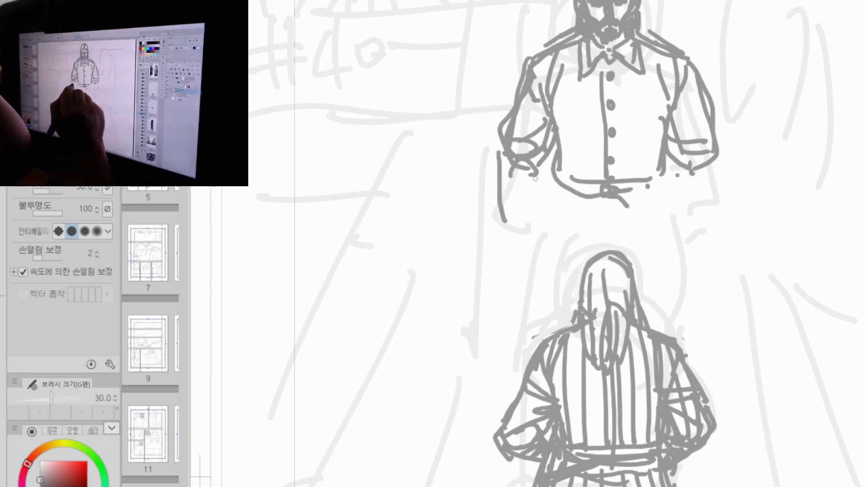
left_click_drag(538, 176, 526, 209)
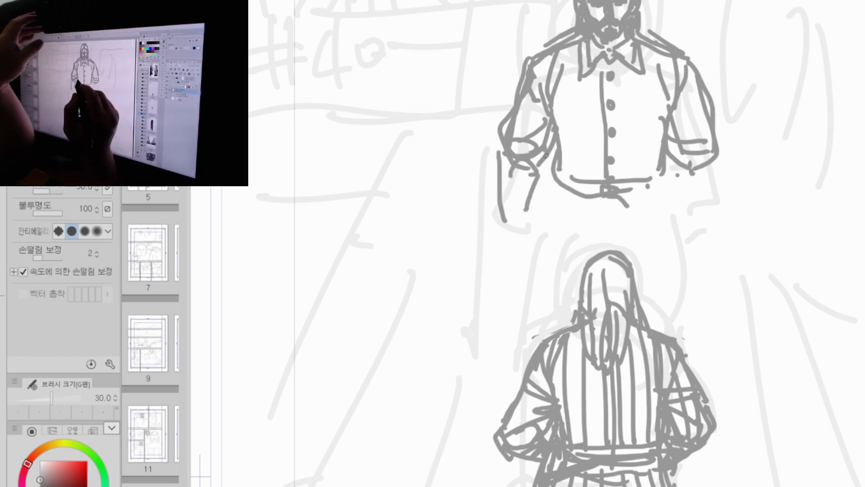
key("ctrl+z")
key("ctrl+z")
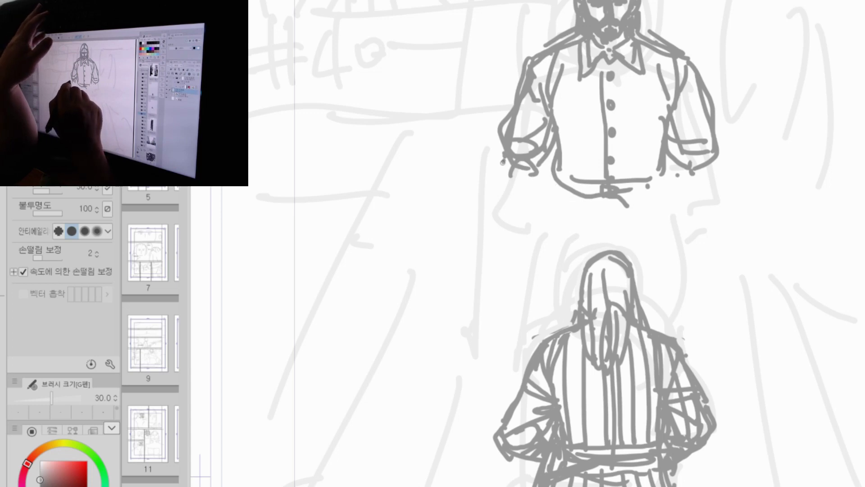
Step: Draw both of the bearded man's forearms tapering from the sleeve cuffs to closed wrists
left_click_drag(503, 161, 503, 229)
left_click_drag(537, 172, 518, 221)
left_click_drag(500, 223, 518, 222)
left_click_drag(684, 171, 704, 223)
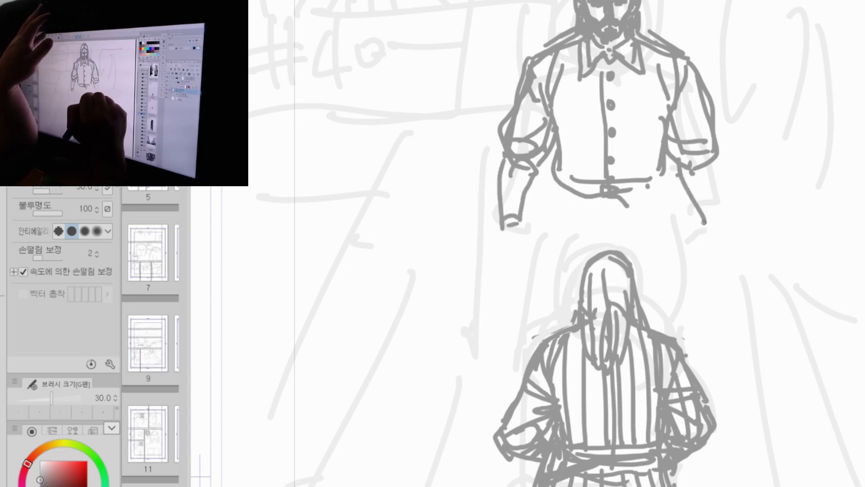
mouse_move(711, 161)
left_mouse_down()
mouse_move(714, 226)
mouse_move(694, 214)
left_mouse_up()
left_click_drag(682, 158, 694, 194)
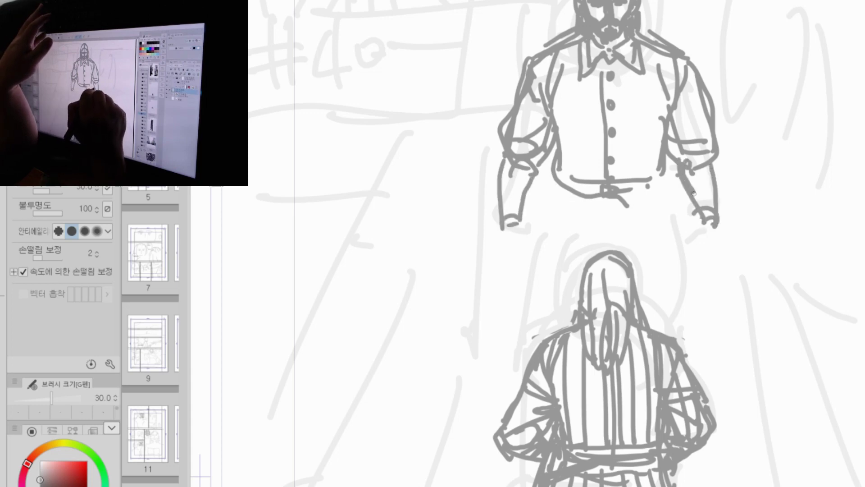
left_click_drag(709, 162, 712, 188)
Step: Add fold lines to the bearded man's sleeves and rolled cuffs around the elbows
left_click_drag(665, 146, 671, 151)
mouse_move(696, 91)
left_mouse_down()
mouse_move(678, 135)
mouse_move(674, 122)
left_mouse_up()
left_click_drag(670, 143, 681, 169)
left_click_drag(513, 173, 540, 168)
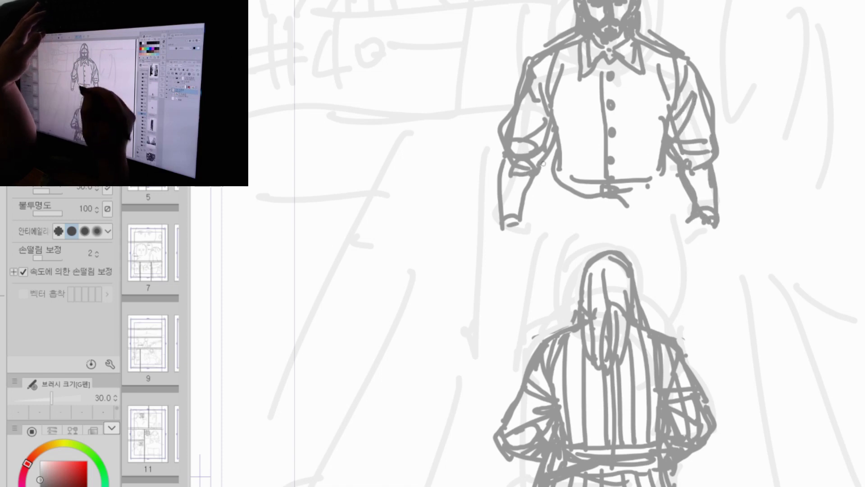
Step: Draw two rounded flaps of cloth spreading below the bearded man's waist and darken the belt band with its central knot
mouse_move(608, 202)
left_mouse_down()
mouse_move(646, 234)
mouse_move(680, 203)
left_mouse_up()
mouse_move(606, 198)
left_mouse_down()
mouse_move(585, 226)
mouse_move(532, 218)
mouse_move(554, 171)
mouse_move(537, 204)
mouse_move(589, 230)
mouse_move(608, 196)
left_mouse_up()
key("ctrl+z")
left_click_drag(554, 207, 603, 195)
left_click_drag(563, 193, 574, 195)
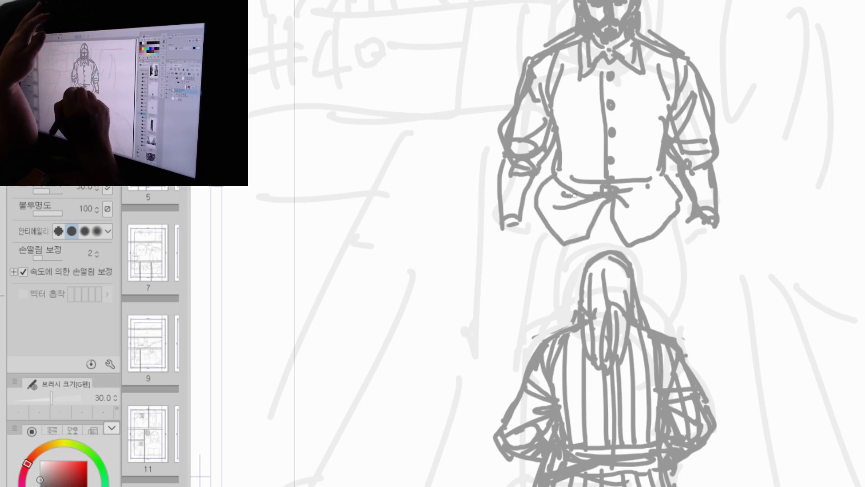
mouse_move(556, 168)
left_mouse_down()
mouse_move(602, 180)
mouse_move(606, 189)
mouse_move(661, 172)
mouse_move(677, 204)
left_mouse_up()
left_click_drag(624, 196, 657, 206)
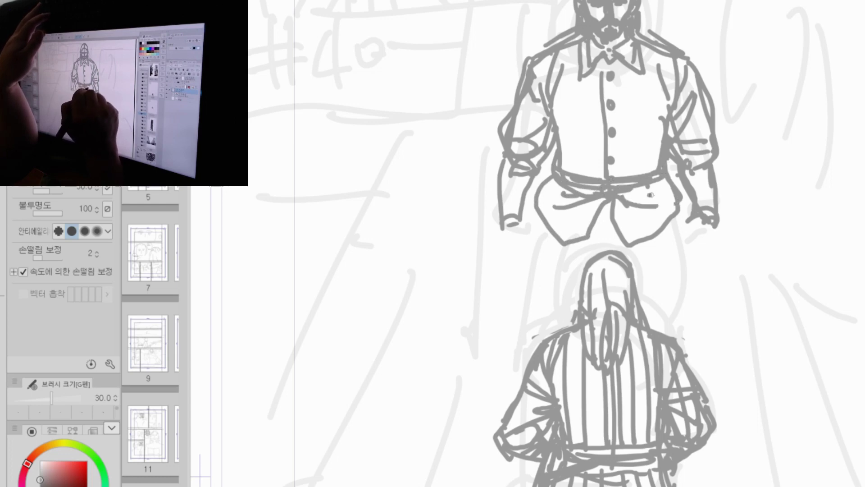
left_click_drag(602, 204, 617, 212)
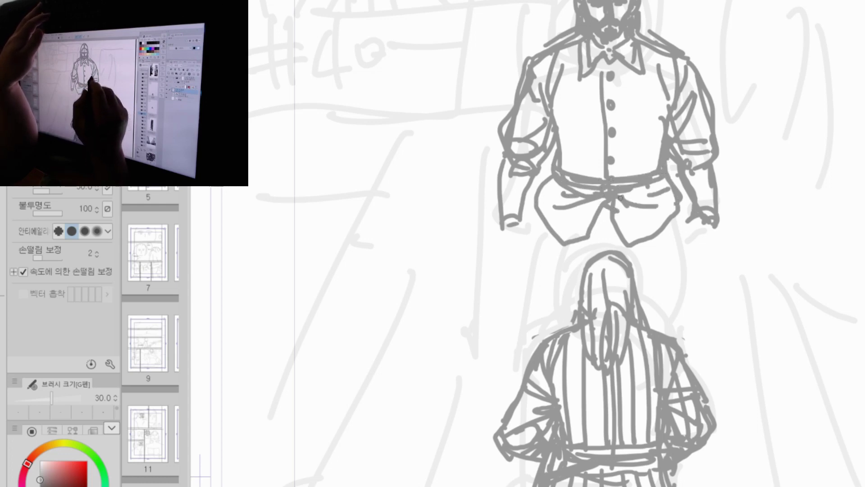
Step: Draw the bearded man's two hands with curled fingers at the ends of the forearms
mouse_move(690, 220)
left_mouse_down()
mouse_move(692, 243)
mouse_move(716, 239)
mouse_move(714, 269)
left_mouse_up()
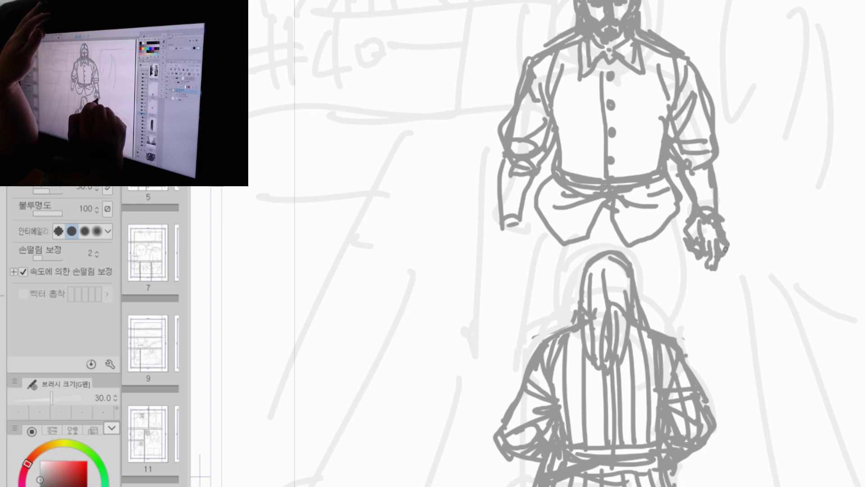
mouse_move(517, 198)
left_mouse_down()
mouse_move(527, 244)
mouse_move(522, 236)
left_mouse_up()
left_click_drag(514, 220, 516, 235)
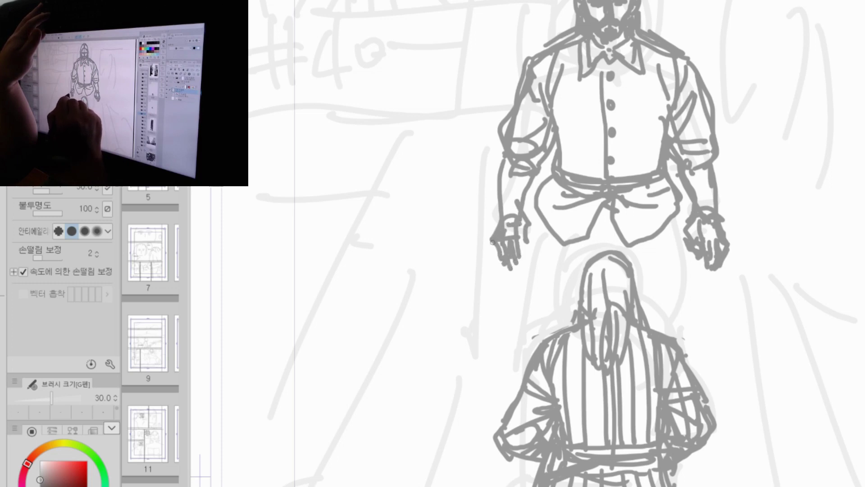
left_click_drag(493, 242, 496, 255)
left_click_drag(516, 238, 529, 253)
left_click_drag(500, 205, 505, 210)
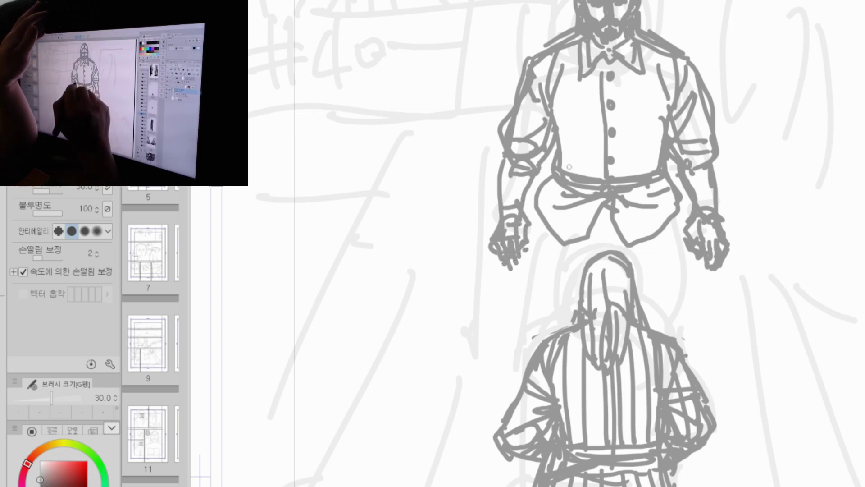
Step: Add folds to the cloth below the bearded man's belt and reinforce the shirt's centre line and the belt
mouse_move(552, 169)
left_mouse_down()
mouse_move(531, 201)
mouse_move(531, 224)
left_mouse_up()
left_click_drag(543, 188, 561, 211)
left_click_drag(633, 190, 667, 191)
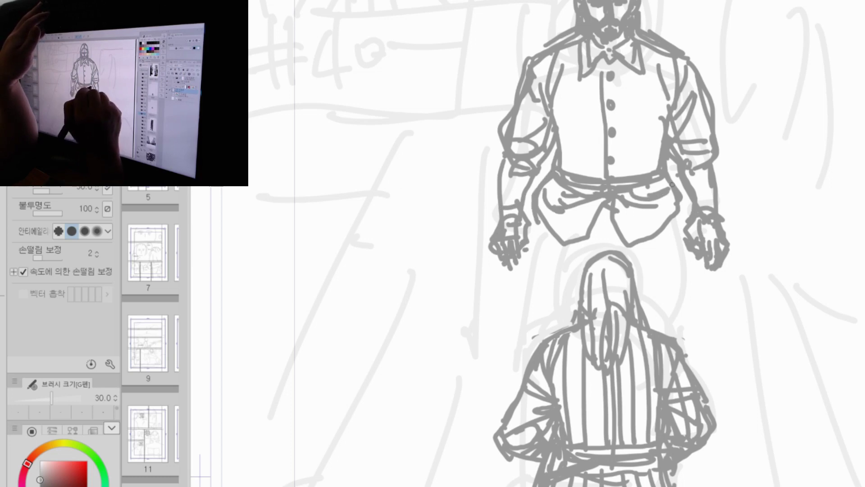
left_click_drag(605, 62, 607, 127)
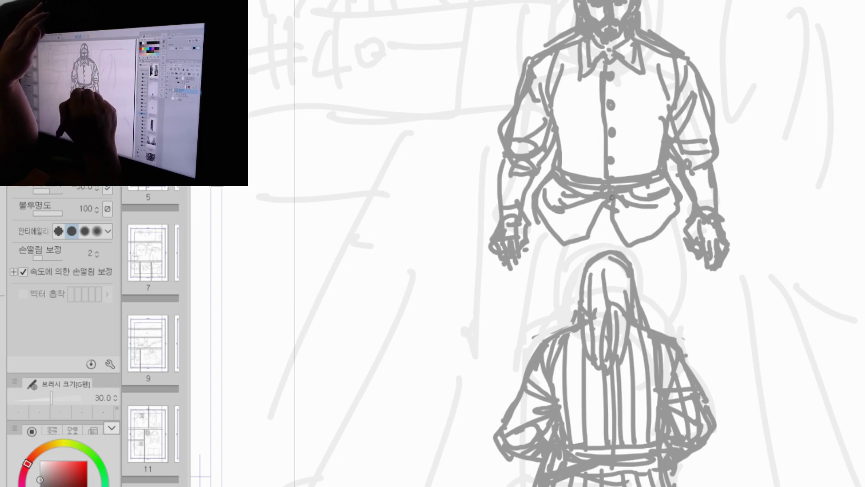
left_click_drag(612, 184, 664, 185)
Step: Draw the bearded man's knees and lower legs descending behind the shoulders of the figure seen from behind
key("ctrl+space")
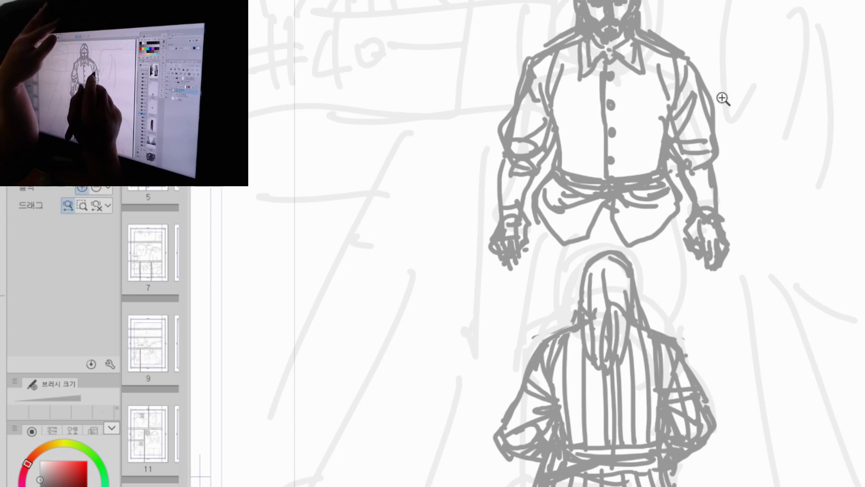
mouse_move(722, 99)
left_mouse_down()
mouse_move(653, 160)
mouse_move(771, 89)
mouse_move(719, 115)
left_mouse_up()
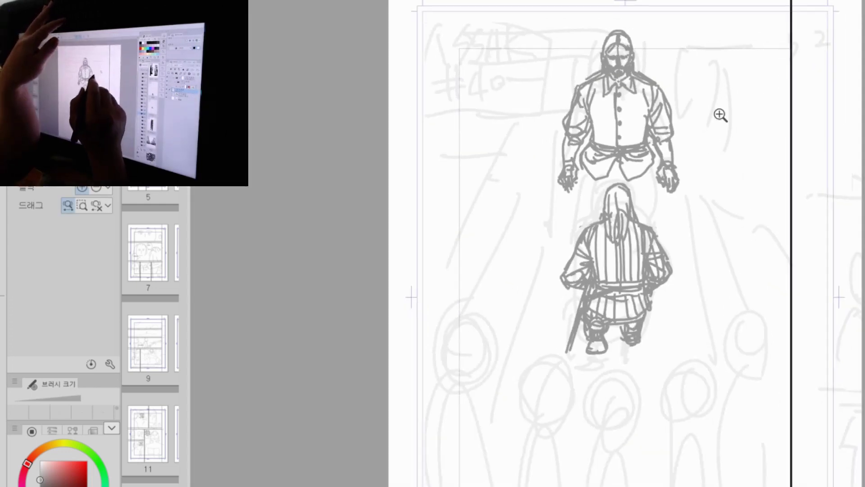
left_click(653, 167)
key("p")
mouse_move(511, 215)
left_mouse_down()
mouse_move(543, 223)
mouse_move(589, 174)
mouse_move(518, 201)
mouse_move(536, 246)
left_mouse_up()
left_click_drag(506, 225, 523, 286)
left_click_drag(539, 237, 541, 274)
left_click_drag(595, 180, 626, 224)
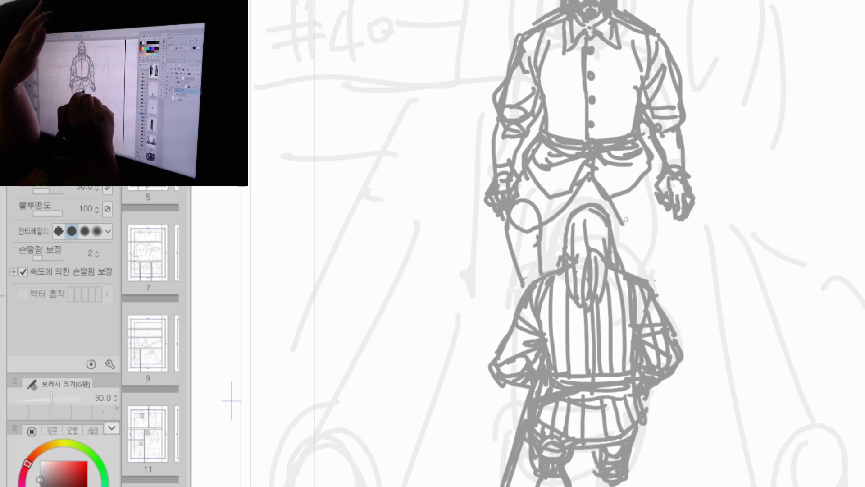
left_click_drag(647, 170, 666, 222)
left_click_drag(610, 198, 647, 219)
left_click_drag(622, 219, 650, 224)
left_click_drag(663, 211, 658, 239)
mouse_move(633, 233)
left_mouse_down()
mouse_move(658, 231)
mouse_move(650, 249)
left_mouse_up()
mouse_move(627, 231)
left_mouse_down()
mouse_move(631, 272)
mouse_move(645, 278)
left_mouse_up()
mouse_move(559, 216)
left_mouse_down()
mouse_move(594, 182)
mouse_move(538, 212)
mouse_move(550, 248)
left_mouse_up()
Step: Turn the bearded man's shirt buttons into horizontal toggle fastenings across the centre line
mouse_move(587, 54)
left_mouse_down()
mouse_move(608, 56)
mouse_move(616, 73)
left_mouse_up()
left_click_drag(568, 97, 611, 103)
left_click_drag(569, 124, 609, 125)
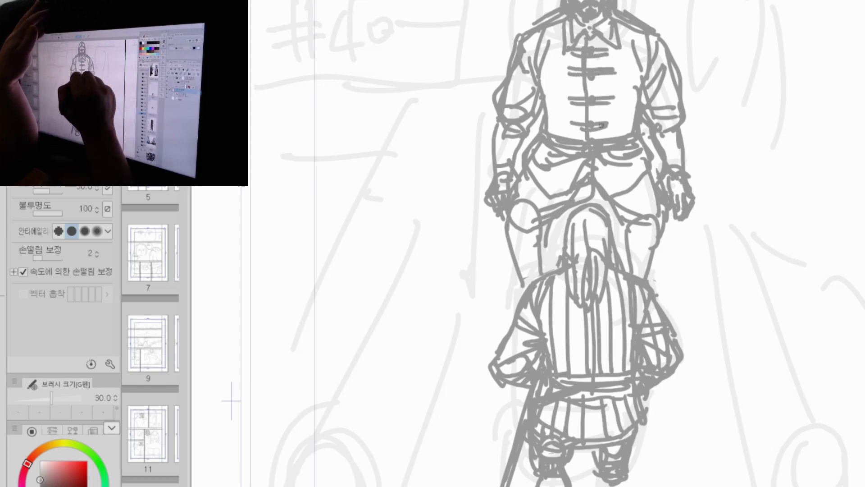
Step: Add trouser folds to the bearded man's knees and lower legs, plus short horizontal lines between the legs
left_click_drag(505, 218, 511, 236)
mouse_move(513, 215)
left_mouse_down()
mouse_move(536, 189)
mouse_move(528, 284)
left_mouse_up()
left_click_drag(544, 246, 546, 278)
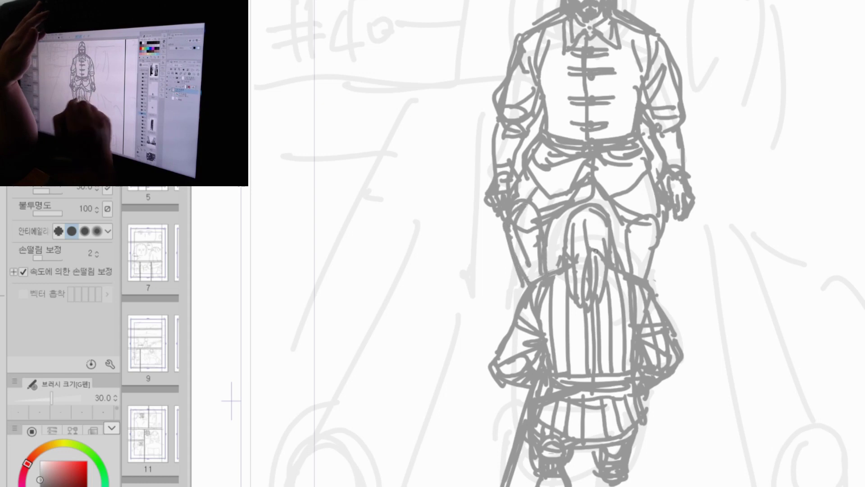
left_click_drag(622, 226, 629, 276)
mouse_move(637, 183)
left_mouse_down()
mouse_move(656, 244)
mouse_move(646, 279)
left_mouse_up()
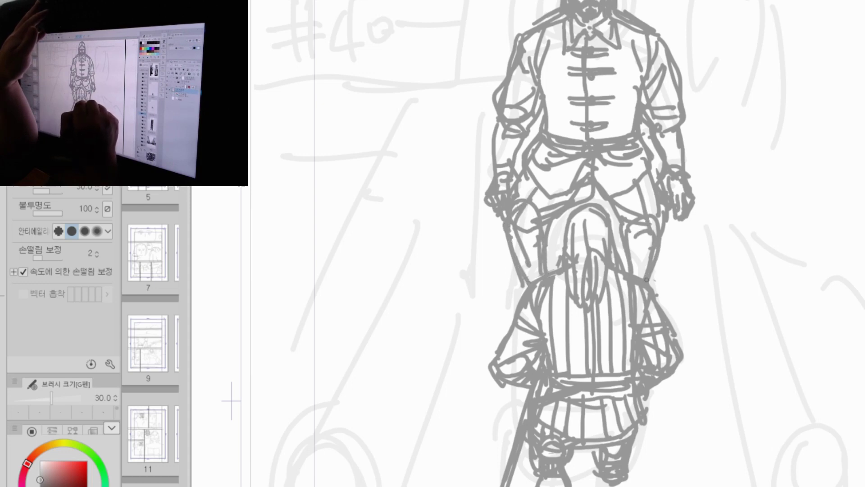
left_click_drag(544, 220, 559, 225)
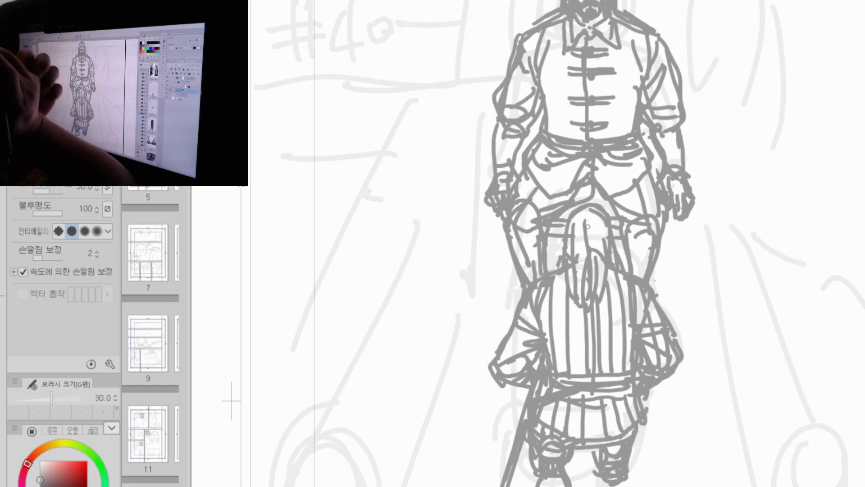
Step: Draw two vertical lines down the bearded man's shirt front, joining the ends of the toggle fastenings
left_click_drag(612, 47, 610, 132)
left_click_drag(568, 52, 569, 130)
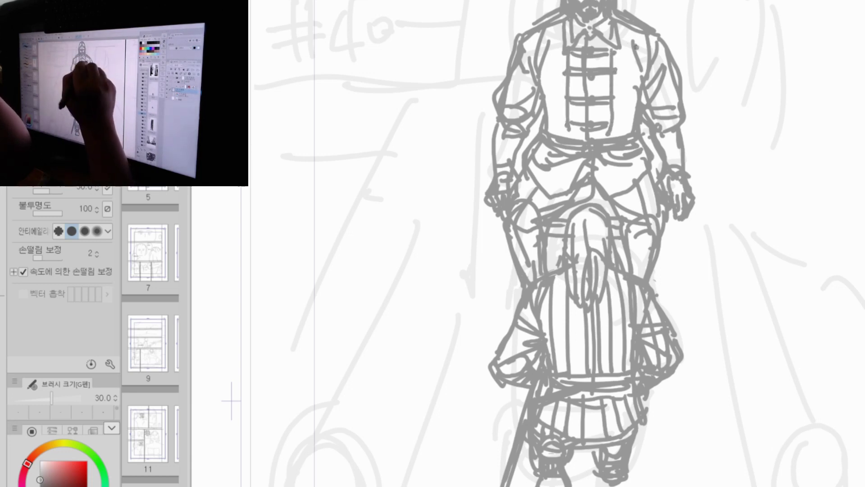
Step: Reinforce the left-hand sleeve of the figure seen from behind with long fold strokes
left_click_drag(516, 307, 495, 356)
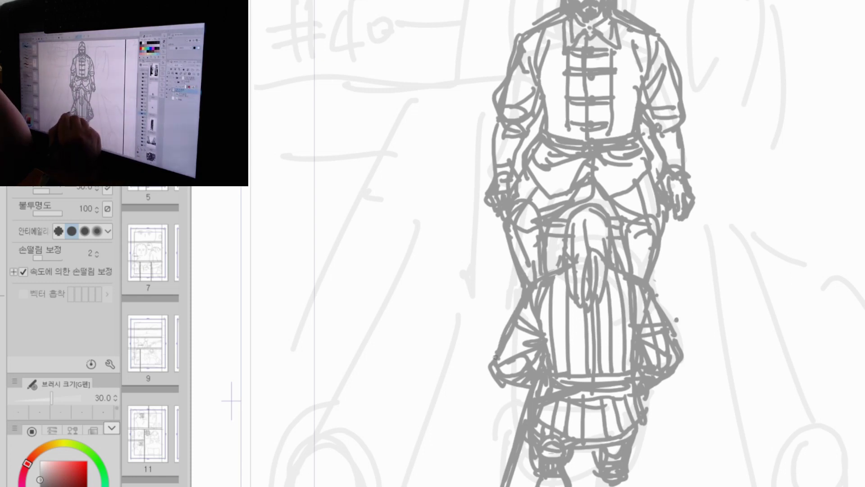
left_click_drag(530, 304, 500, 367)
left_click_drag(524, 336, 507, 373)
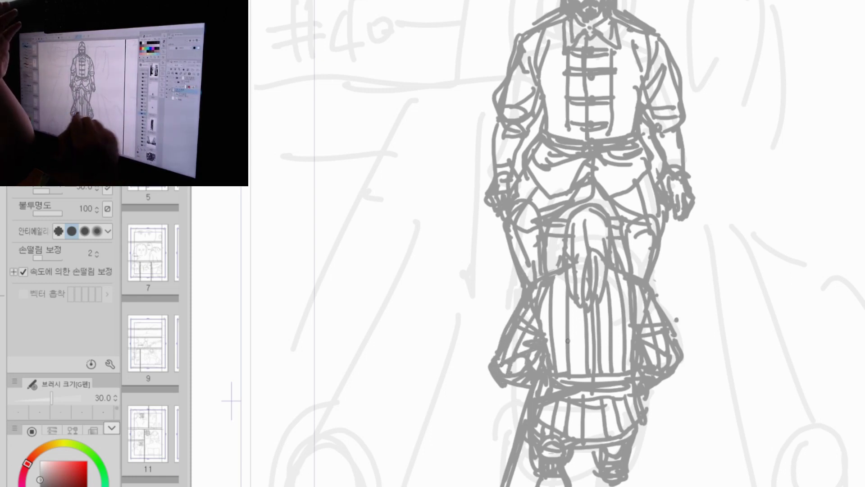
Step: Select the whole figure seen from behind with a polyline selection around its head, sleeves, staff and feet
key("ctrl+space")
left_click_drag(736, 255, 746, 277)
left_click_drag(705, 415, 723, 233)
left_click_drag(680, 324, 660, 264)
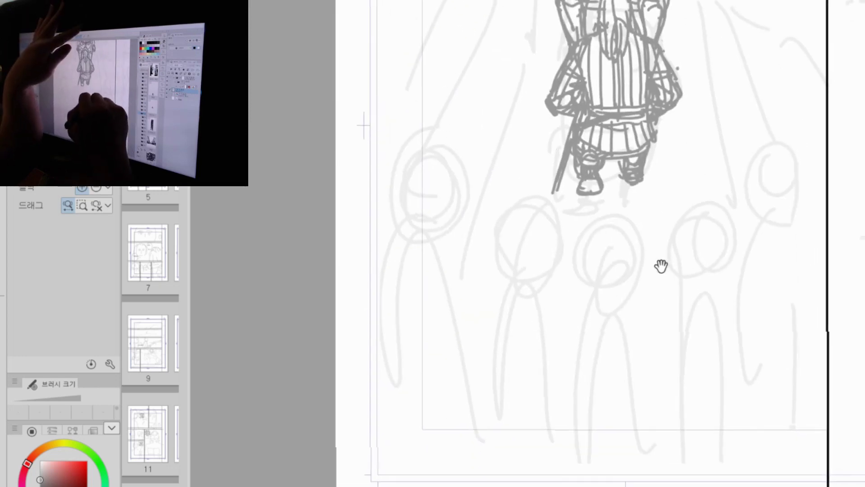
left_click_drag(693, 87, 646, 209)
key("m")
left_click(631, 237)
left_click(659, 182)
left_click(643, 148)
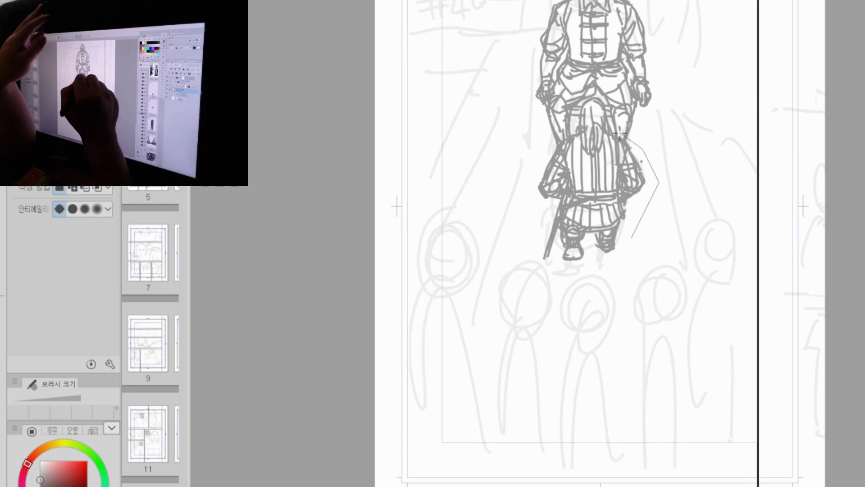
left_click(600, 99)
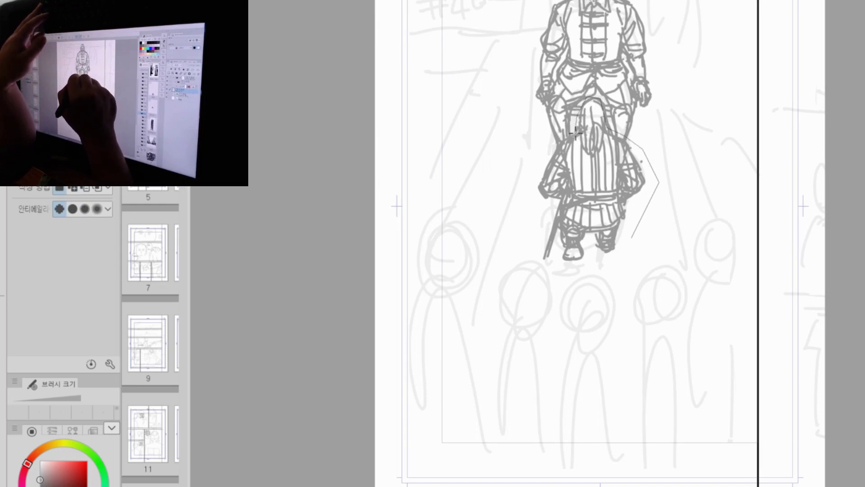
left_click(529, 181)
left_click(522, 241)
left_click(531, 272)
left_click(589, 283)
left_click(648, 266)
double_click(675, 199)
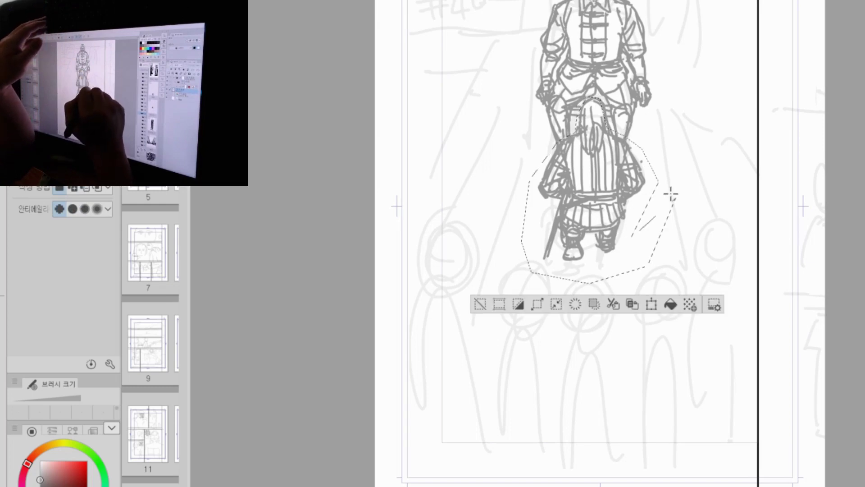
Step: Enlarge the selected figure seen from behind to 112% and apply the transformation
key("ctrl+t")
left_click_drag(674, 282, 646, 277)
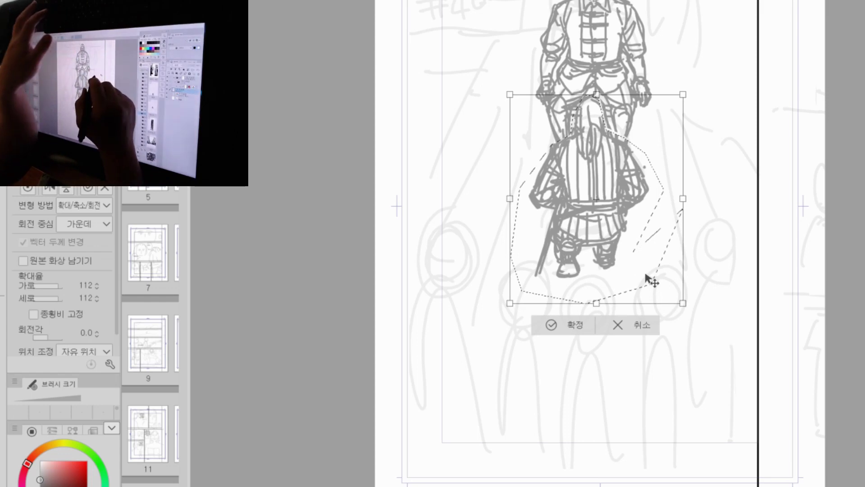
left_click(644, 273)
key("Return")
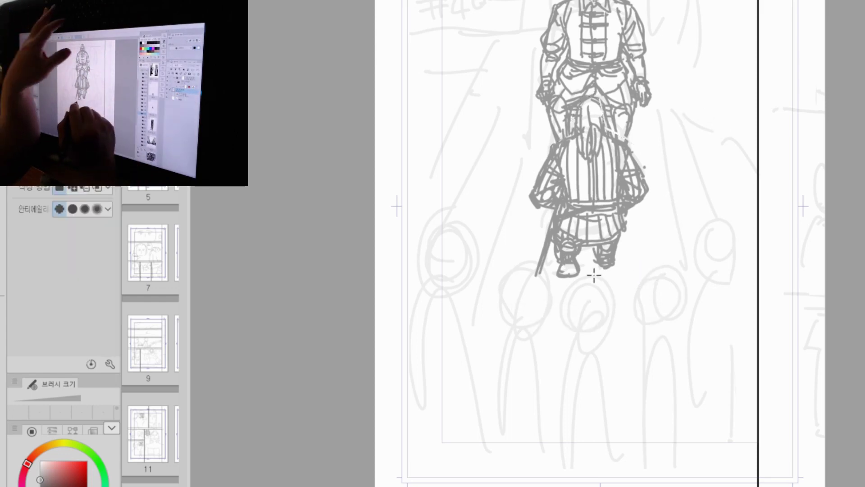
Step: Set the G-pen brush size to 40 and outline the head and long hair of the central foreground onlooker seen from behind
key("p")
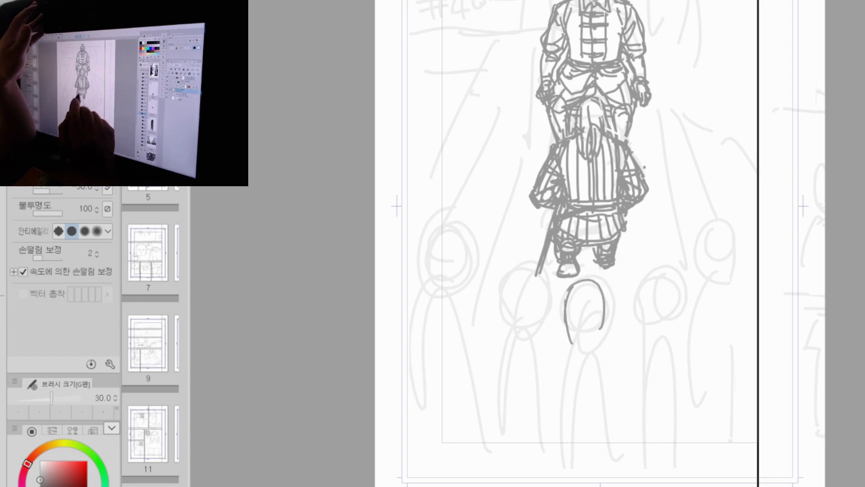
key("bracketright")
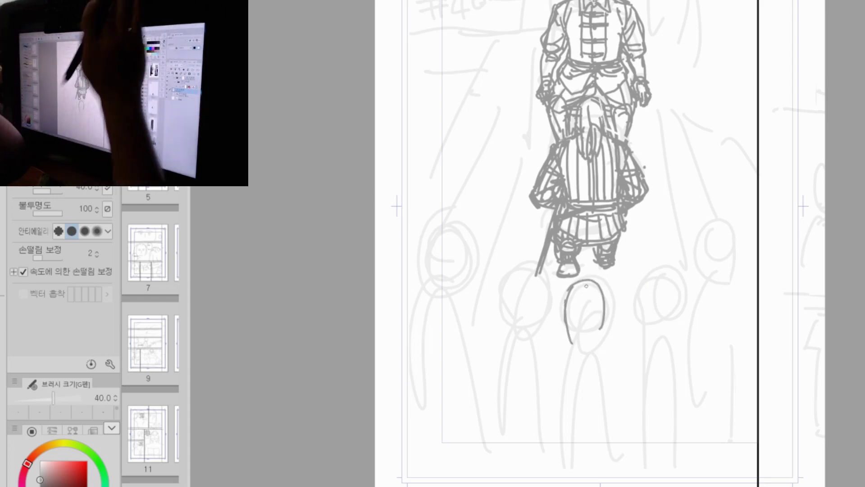
mouse_move(568, 298)
left_mouse_down()
mouse_move(601, 292)
mouse_move(601, 327)
left_mouse_up()
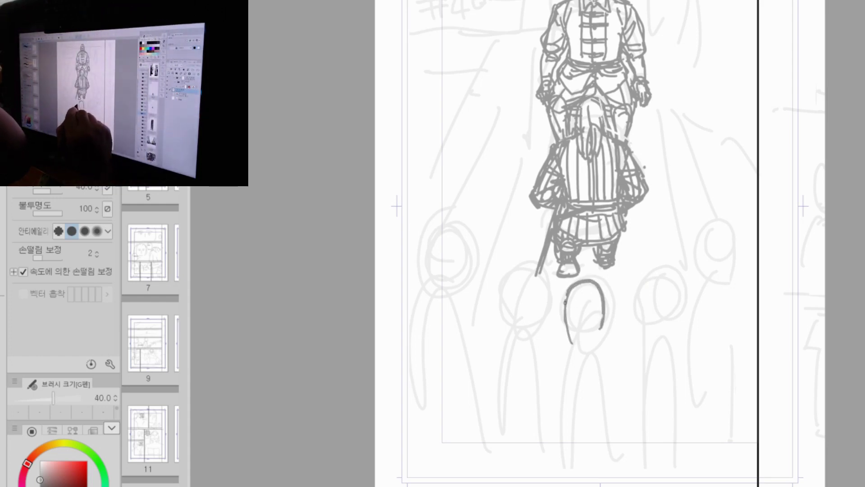
left_click_drag(564, 295, 556, 385)
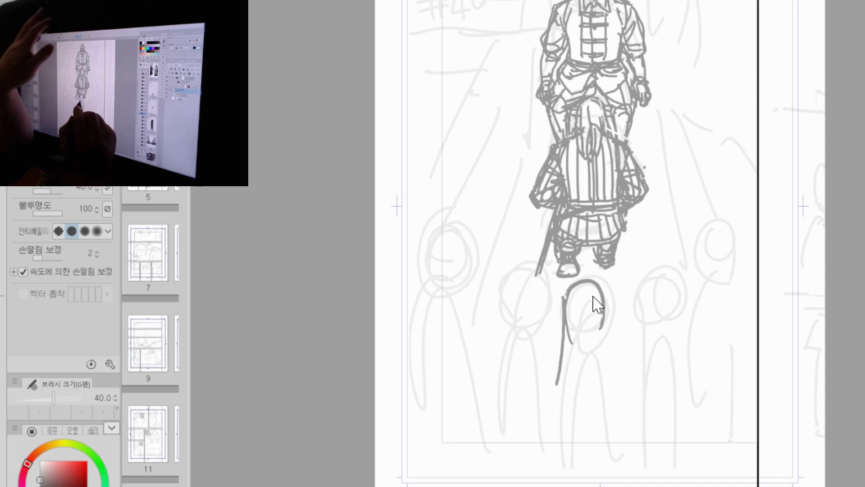
left_click_drag(569, 283, 558, 357)
left_click_drag(599, 286, 606, 341)
left_click_drag(566, 304, 567, 402)
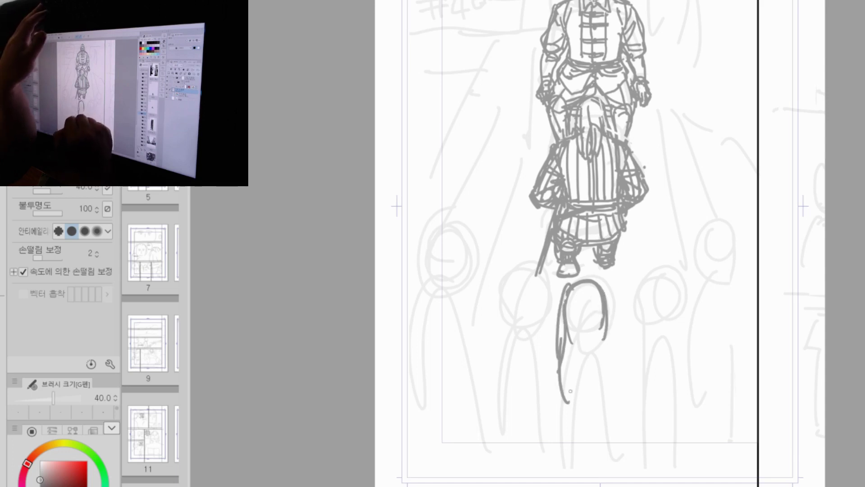
Step: Fill in the central onlooker's long hair with vertical strands tapering to a point on the upper back
left_click_drag(584, 336, 581, 402)
left_click_drag(578, 369, 564, 412)
left_click_drag(572, 351, 568, 379)
left_click_drag(603, 354, 598, 408)
left_click_drag(597, 369, 591, 411)
left_click_drag(607, 315, 609, 396)
left_click_drag(564, 310, 549, 390)
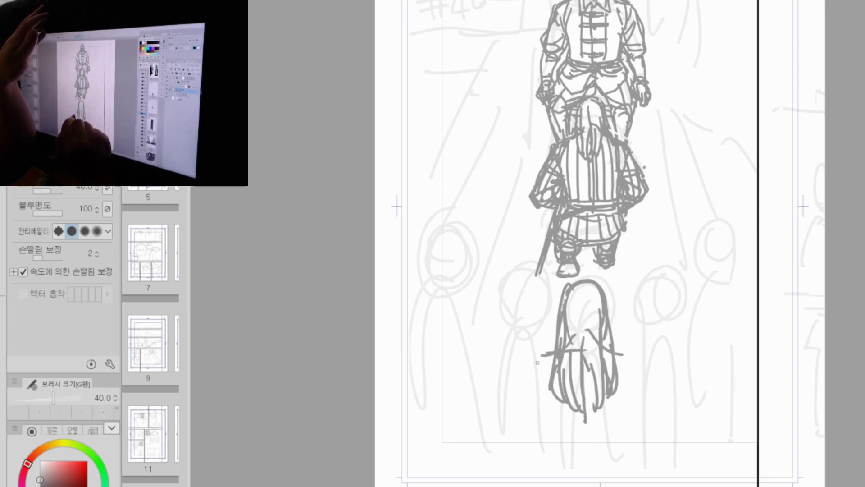
Step: Draw the central onlooker's shoulders and wide sloping sleeves on both sides of the hair
left_click_drag(538, 364, 552, 432)
left_click_drag(635, 371, 626, 439)
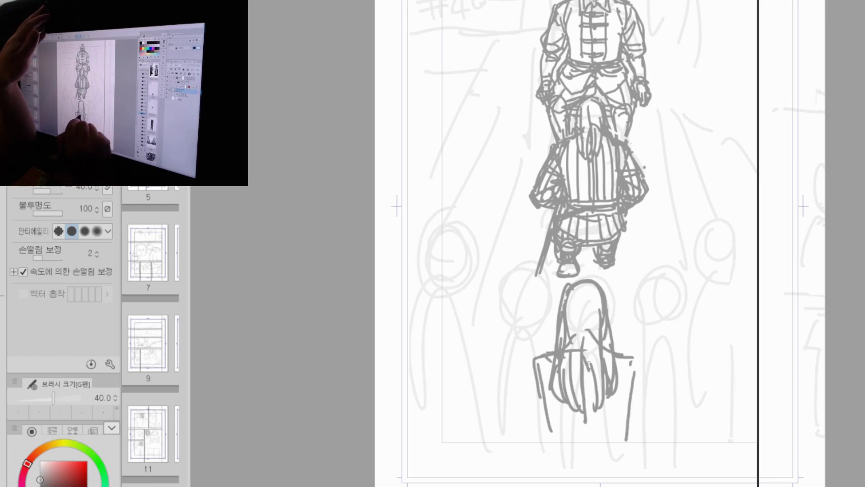
mouse_move(588, 367)
left_mouse_down()
mouse_move(620, 353)
mouse_move(654, 440)
left_mouse_up()
left_click_drag(618, 383, 621, 480)
left_click_drag(628, 402, 634, 486)
left_click_drag(631, 357, 685, 483)
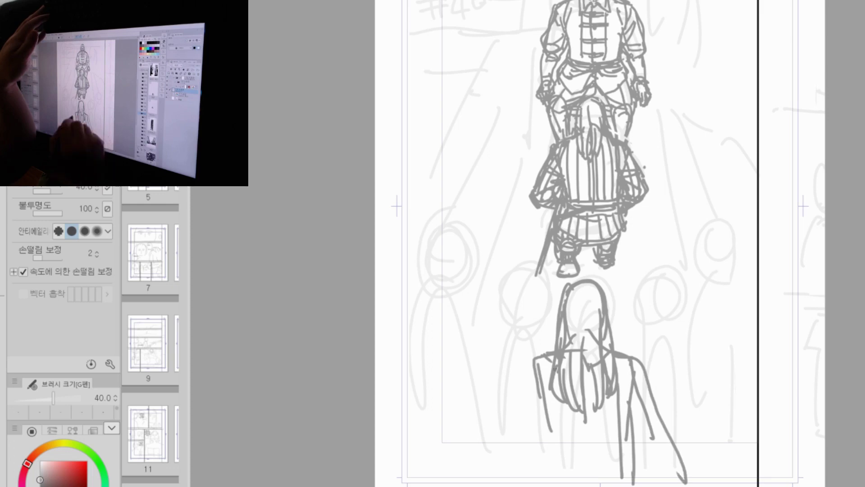
left_click_drag(540, 357, 496, 472)
left_click_drag(534, 414, 494, 485)
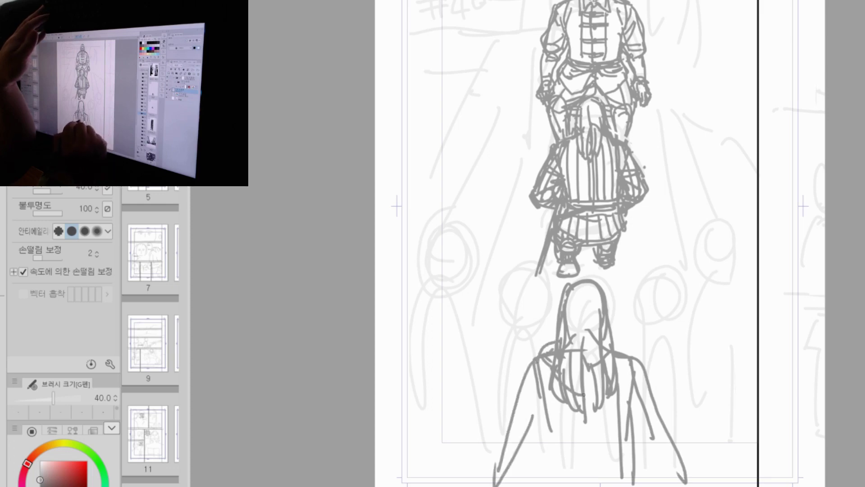
Step: Add a collar line across the central onlooker's neck and long fold strokes down both sleeves of the cloak
left_click_drag(564, 352, 600, 360)
left_click_drag(603, 351, 625, 353)
mouse_move(546, 356)
left_mouse_down()
mouse_move(563, 366)
mouse_move(481, 481)
left_mouse_up()
left_click_drag(532, 376, 534, 486)
left_click_drag(519, 418, 529, 486)
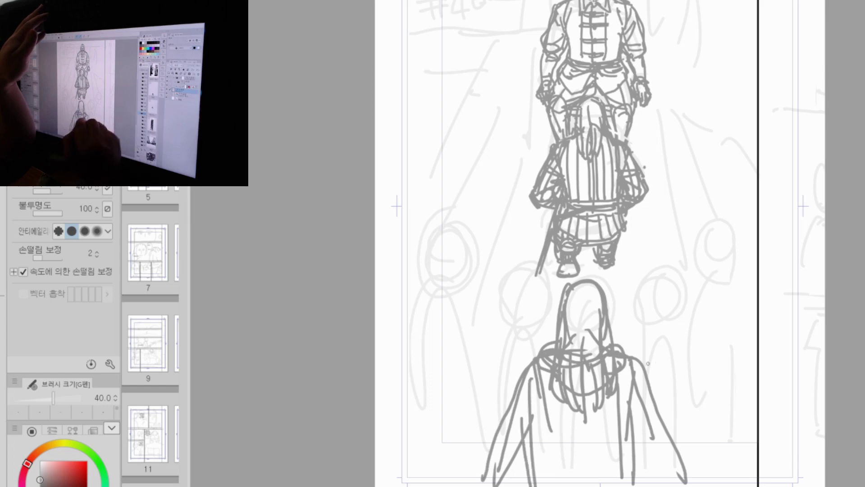
left_click_drag(651, 387, 684, 480)
left_click_drag(639, 431, 634, 485)
left_click_drag(649, 378, 666, 485)
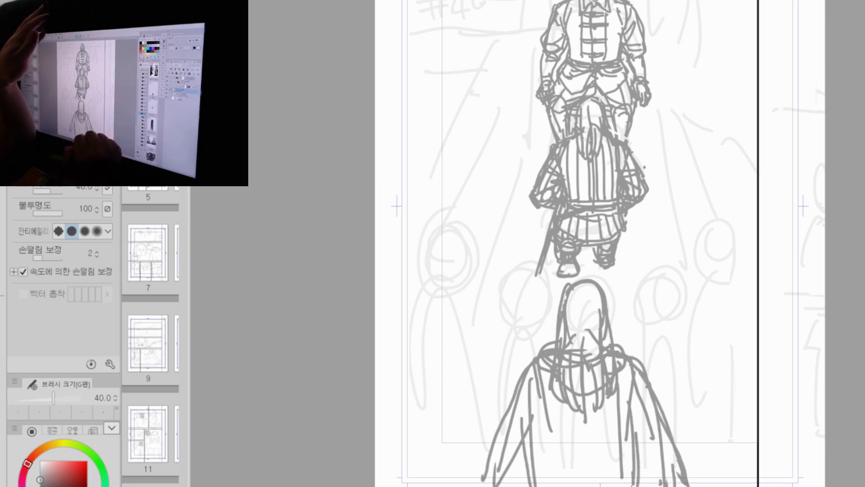
Step: Erase the stray outer lines along both sleeves of the central onlooker's cloak with an enlarged eraser
key("e")
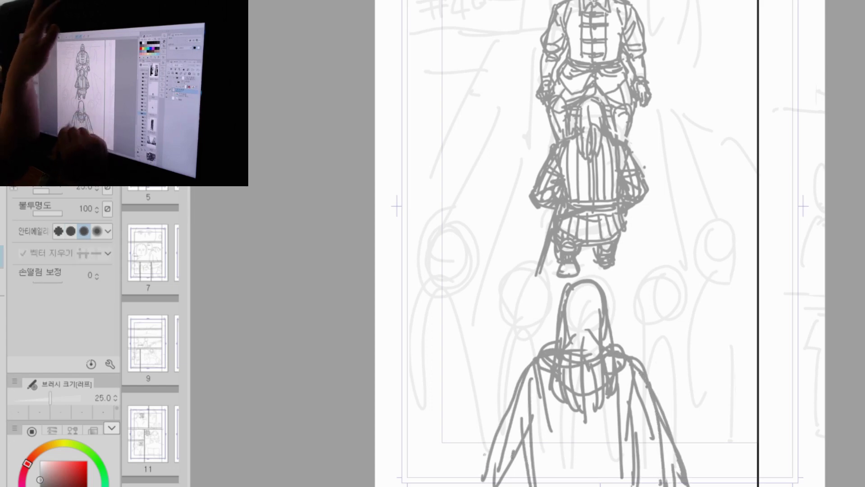
left_click_drag(504, 415, 491, 451)
left_click_drag(519, 385, 514, 395)
left_click_drag(502, 472, 494, 484)
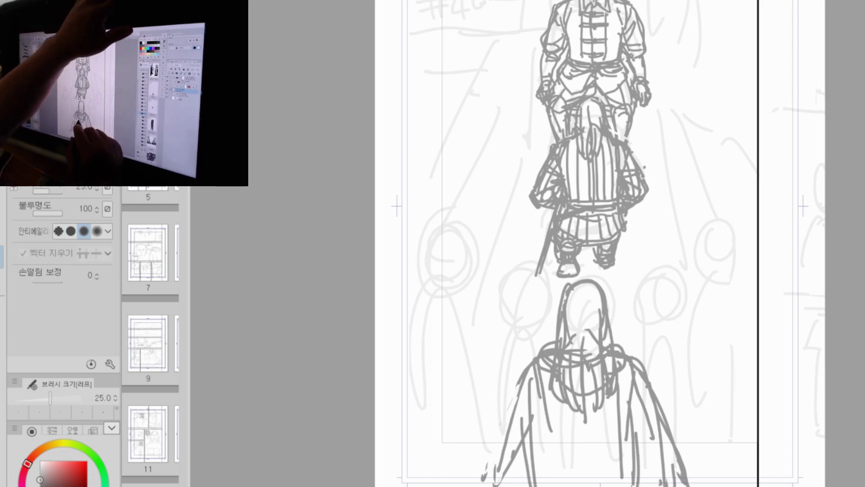
key("bracketright")
key("bracketright")
key("bracketright")
key("bracketright")
key("bracketright")
key("bracketright")
key("bracketright")
key("bracketright")
key("bracketright")
key("bracketright")
mouse_move(525, 376)
left_mouse_down()
mouse_move(508, 448)
mouse_move(532, 480)
left_mouse_up()
left_click_drag(644, 367, 663, 482)
Step: Redraw the outer contours of the central onlooker's two sleeves with the pen
key("p")
left_click_drag(534, 358, 487, 486)
left_click_drag(629, 360, 684, 485)
left_click_drag(645, 424, 678, 485)
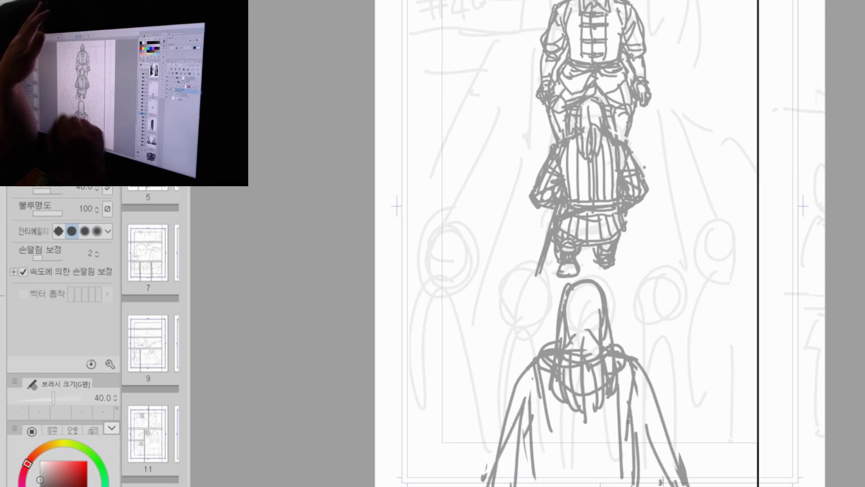
mouse_move(473, 286)
left_mouse_down()
mouse_move(468, 318)
mouse_move(509, 325)
mouse_move(473, 340)
left_mouse_up()
mouse_move(467, 300)
left_mouse_down()
mouse_move(501, 284)
mouse_move(506, 319)
left_mouse_up()
key("ctrl+z")
key("ctrl+z")
key("ctrl+z")
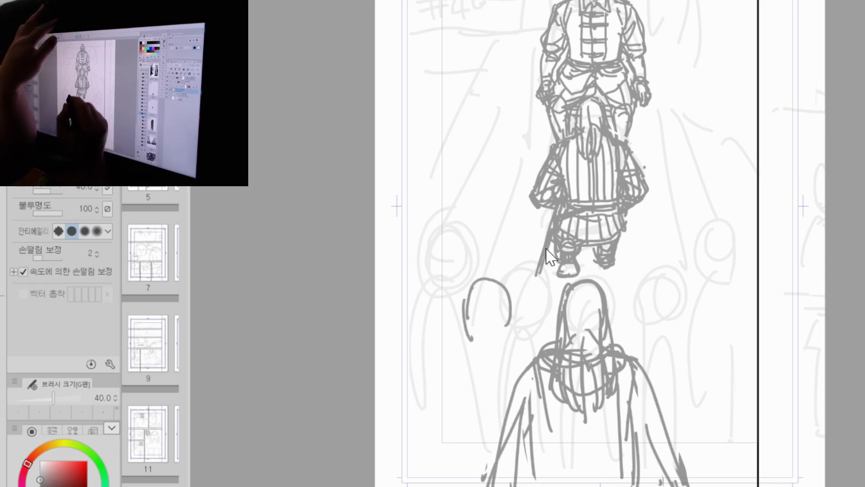
key("ctrl+z")
Step: Draw the left-hand onlooker's head from behind, with swept-back hair tied into a ponytail
left_click_drag(423, 240, 415, 274)
mouse_move(413, 246)
left_mouse_down()
mouse_move(428, 227)
mouse_move(459, 268)
left_mouse_up()
left_click_drag(409, 274, 438, 292)
mouse_move(441, 228)
left_mouse_down()
mouse_move(427, 239)
mouse_move(453, 270)
mouse_move(414, 265)
mouse_move(402, 313)
left_mouse_up()
left_click_drag(419, 273, 411, 335)
left_click_drag(441, 263, 450, 280)
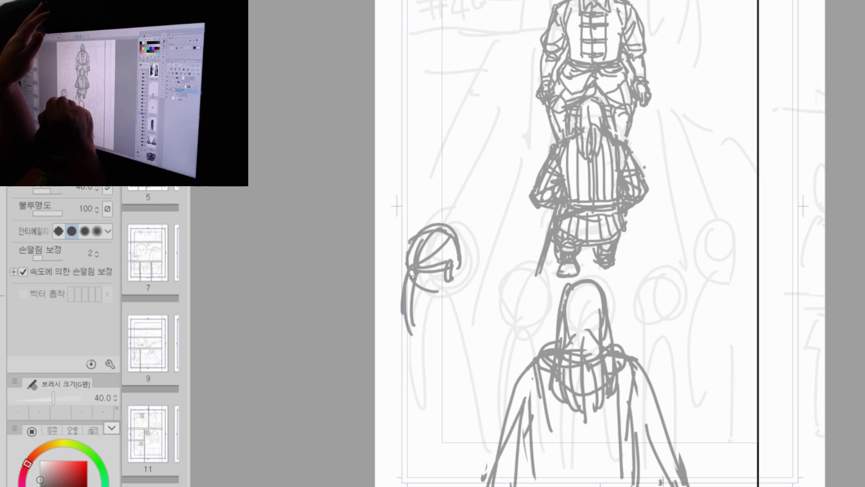
left_click_drag(411, 273, 395, 325)
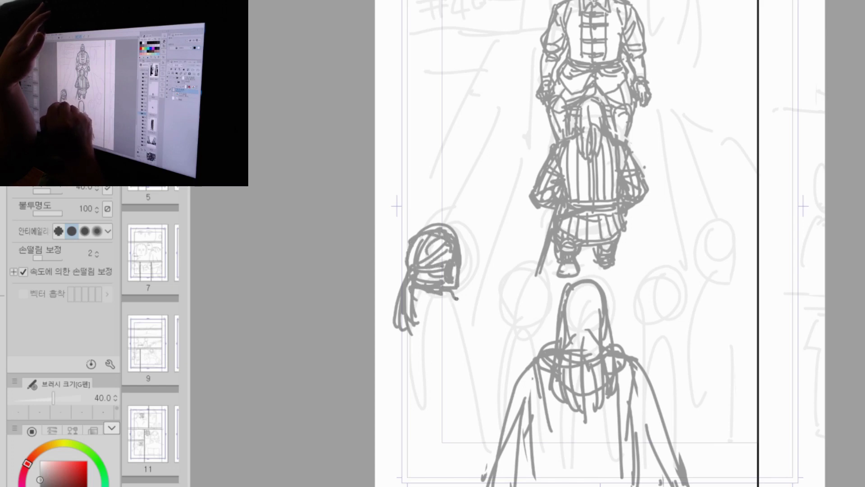
Step: Draw the left-hand onlooker's wrapped collar, shoulders and back below the ponytail
mouse_move(456, 297)
left_mouse_down()
mouse_move(413, 302)
mouse_move(461, 325)
mouse_move(416, 290)
mouse_move(468, 319)
mouse_move(453, 331)
left_mouse_up()
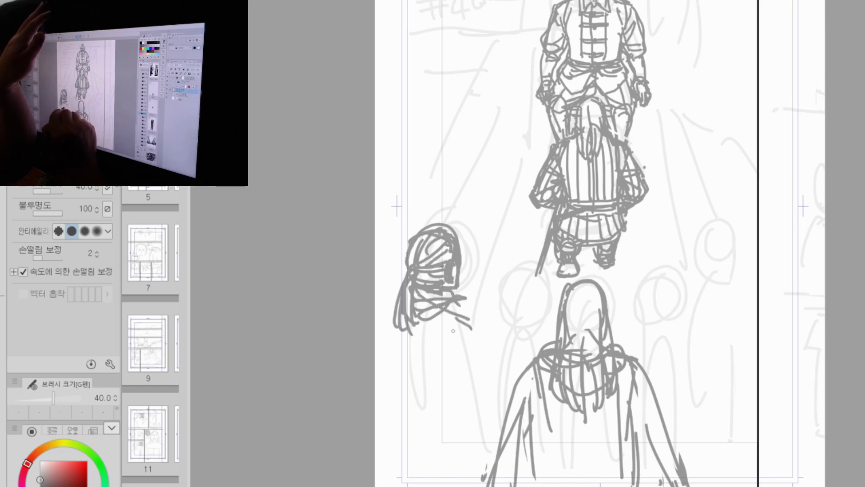
left_click_drag(396, 336, 426, 419)
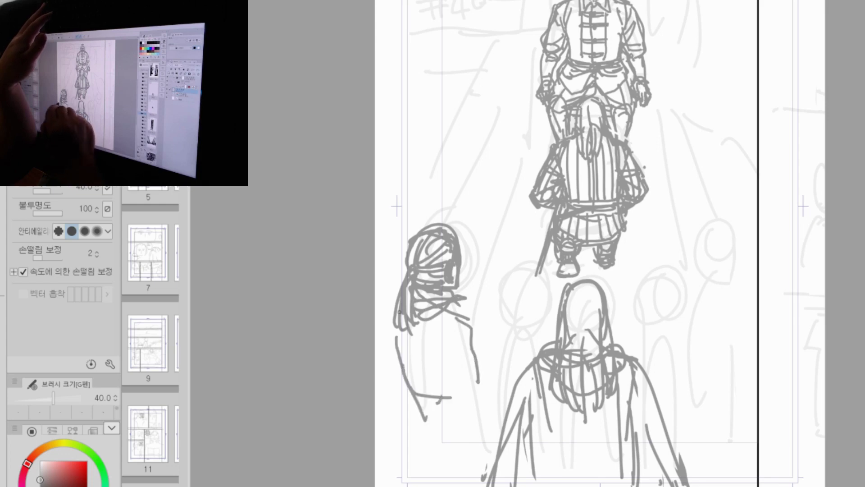
mouse_move(396, 320)
left_mouse_down()
mouse_move(454, 315)
mouse_move(396, 325)
left_mouse_up()
left_click_drag(457, 301, 476, 404)
left_click_drag(454, 338, 449, 431)
left_click_drag(430, 370, 413, 464)
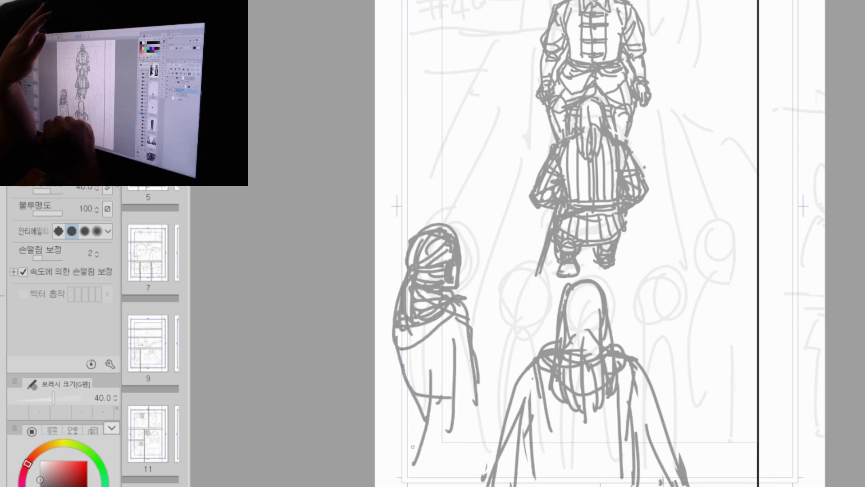
Step: Draw the left-hand onlooker's bent arm and sleeve reaching out toward the central onlooker
left_click_drag(466, 297, 520, 379)
left_click_drag(515, 384, 476, 421)
left_click_drag(464, 299, 516, 405)
left_click_drag(515, 404, 476, 422)
left_click_drag(475, 310, 510, 357)
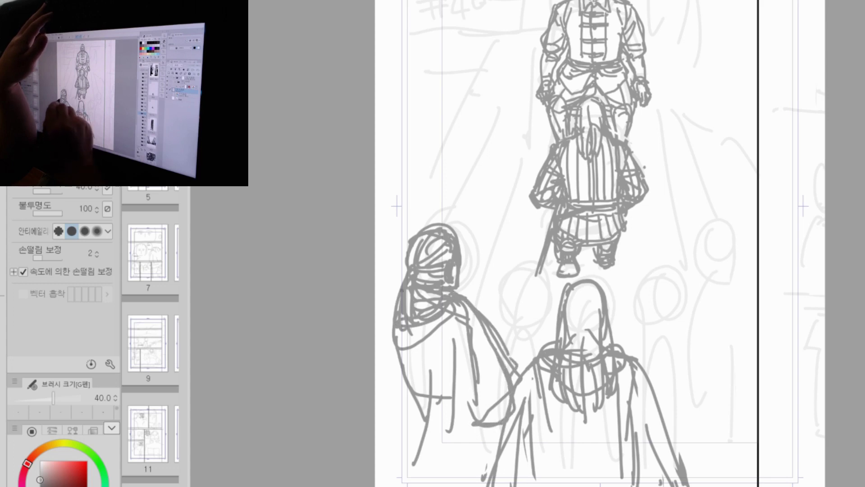
Step: Add the curved lower edge and long vertical folds to the left-hand onlooker's garment
mouse_move(385, 439)
left_mouse_down()
mouse_move(443, 472)
mouse_move(489, 434)
mouse_move(469, 456)
left_mouse_up()
left_click_drag(464, 465, 465, 471)
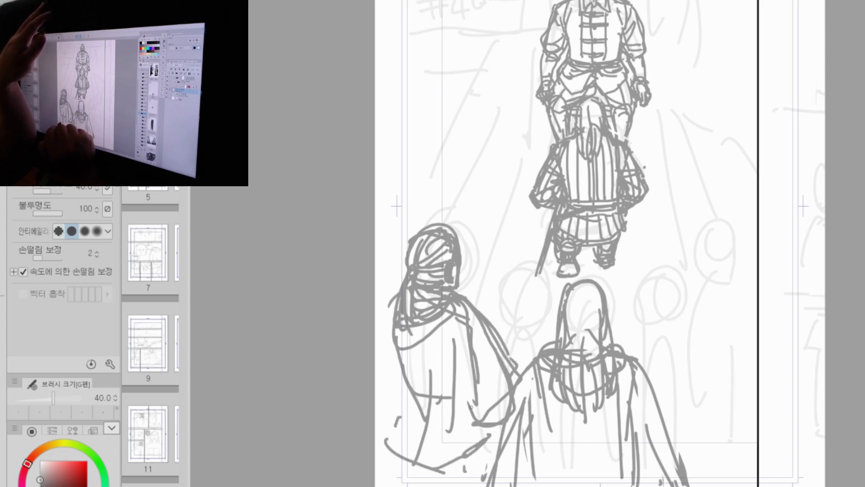
left_click_drag(443, 333, 454, 479)
left_click_drag(461, 390, 463, 478)
mouse_move(485, 449)
left_mouse_down()
mouse_move(455, 477)
mouse_move(490, 480)
left_mouse_up()
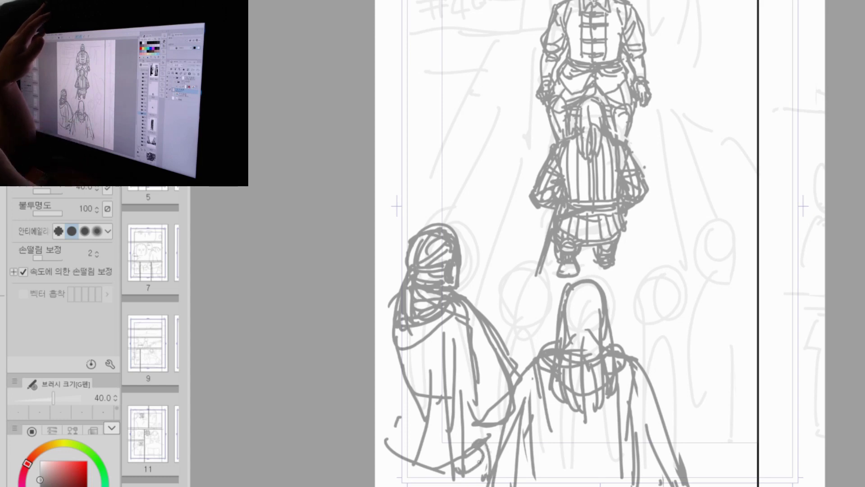
Step: Draw a long-haired onlooker's head from behind in the gap between the other two figures
mouse_move(498, 317)
left_mouse_down()
mouse_move(536, 313)
mouse_move(535, 325)
left_mouse_up()
left_click_drag(500, 288, 494, 332)
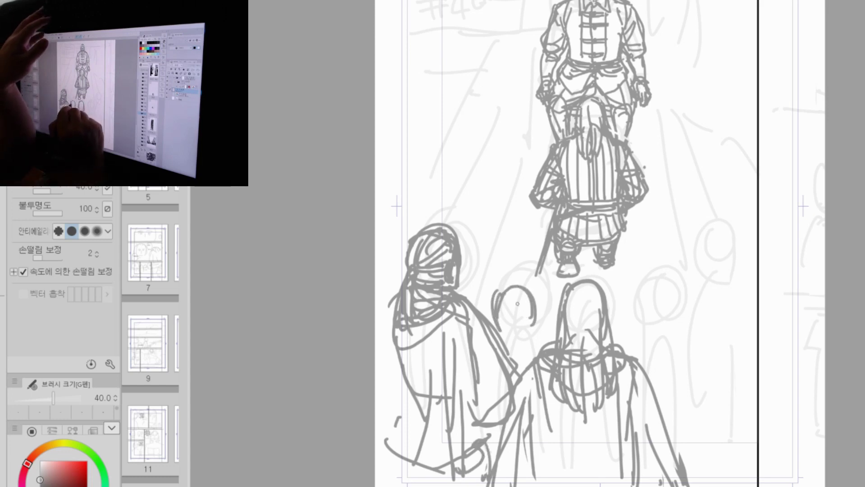
mouse_move(513, 301)
left_mouse_down()
mouse_move(522, 358)
mouse_move(538, 354)
left_mouse_up()
left_click_drag(527, 320, 531, 363)
left_click_drag(502, 309, 504, 337)
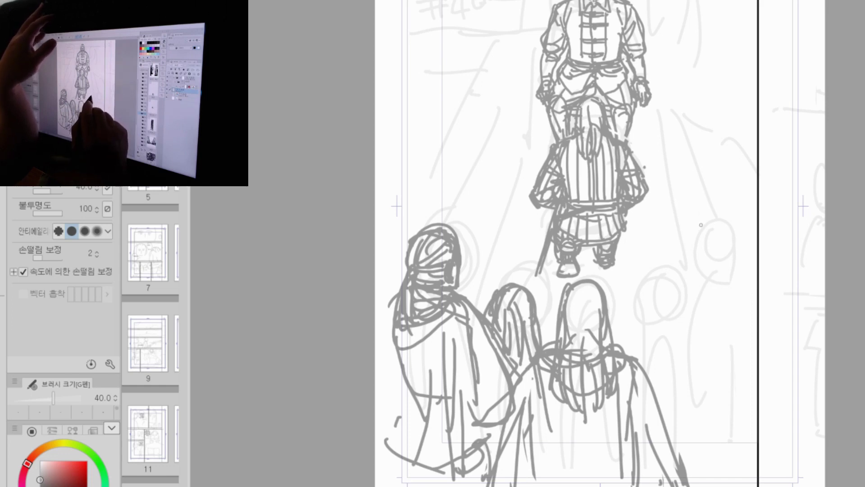
Step: Select the three foreground onlookers with a polyline selection around their heads and clothing
key("m")
left_click(679, 398)
left_click(641, 283)
left_click(592, 272)
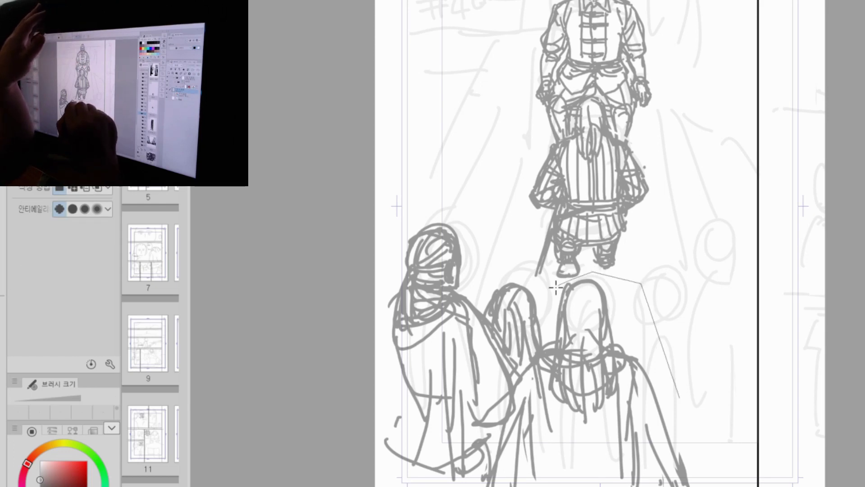
left_click(553, 287)
left_click(479, 244)
left_click(431, 197)
left_click(372, 276)
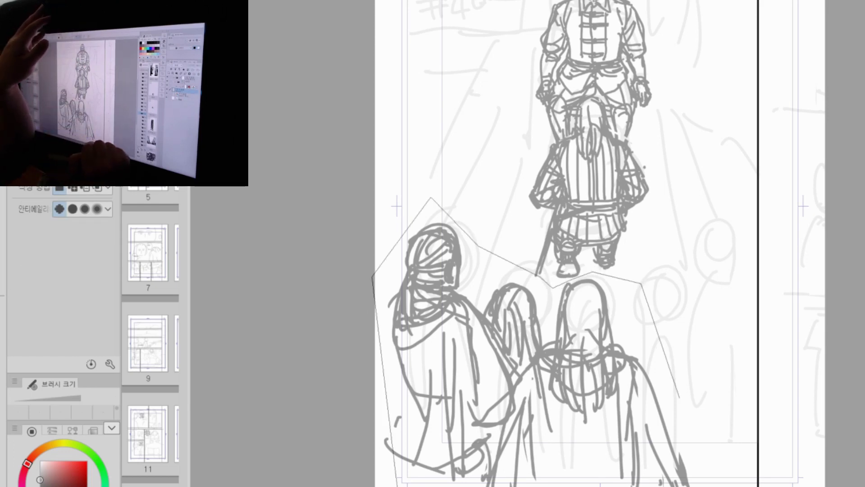
left_click(396, 486)
double_click(716, 470)
Step: Scale the selected onlookers to 94%, shift them slightly upward inside the page, then apply the transformation and clear the selection
key("ctrl+t")
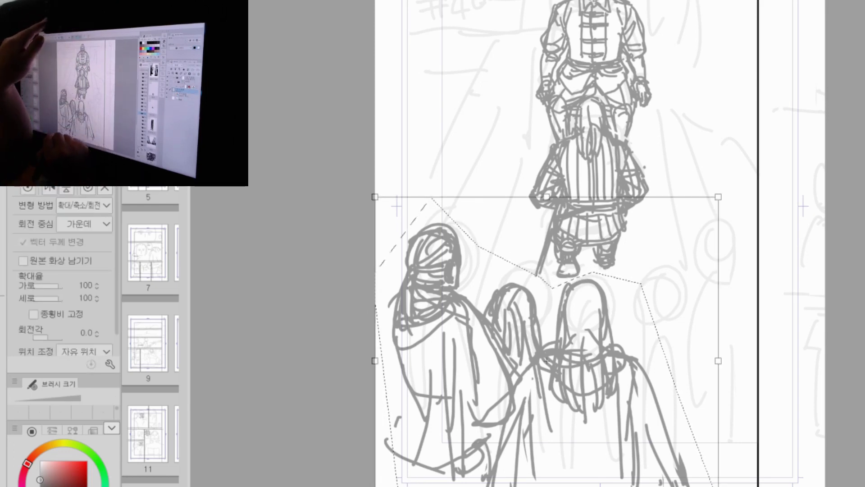
left_click_drag(375, 486, 396, 486)
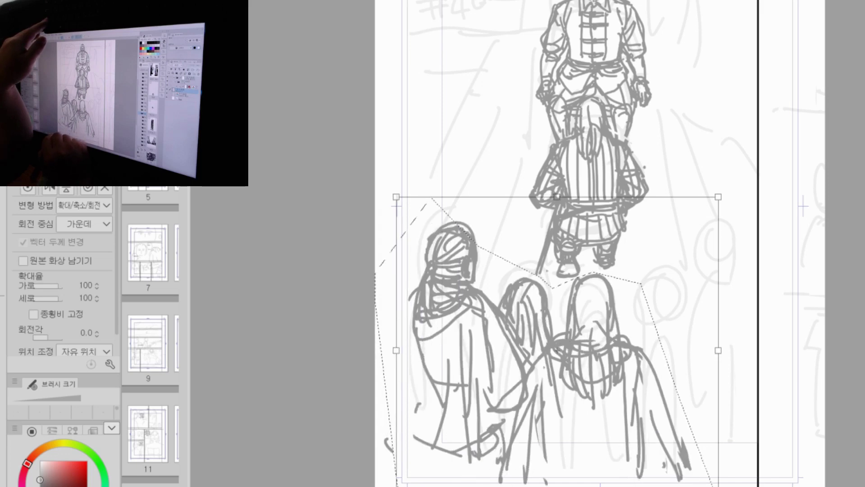
mouse_move(594, 461)
left_mouse_down()
mouse_move(585, 444)
mouse_move(592, 423)
left_mouse_up()
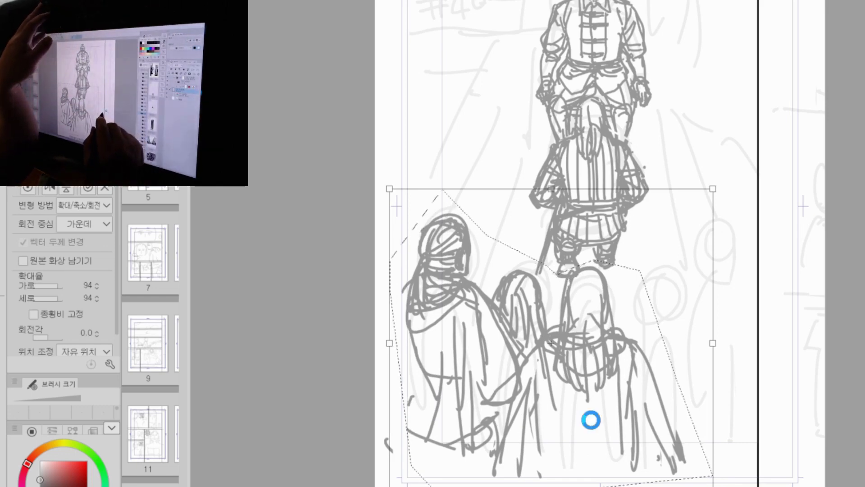
key("Return")
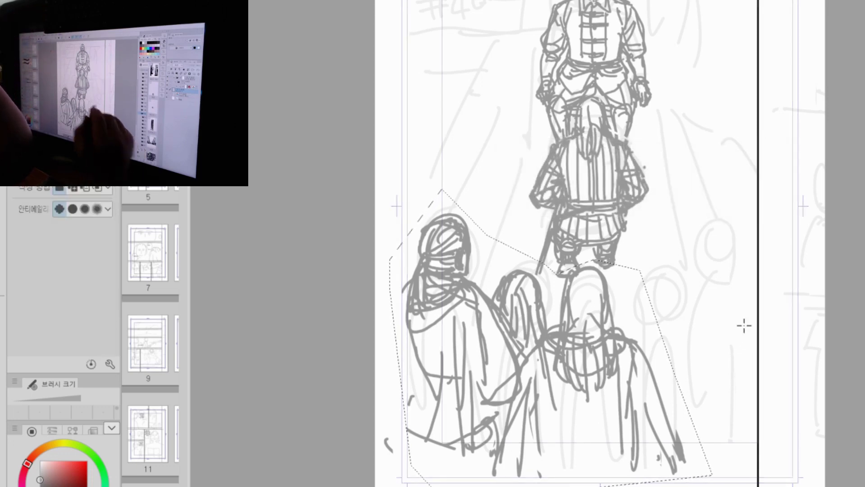
key("ctrl+d")
Step: Widen the page overview to show both pages of each spread, then open pages 4 and 5 to view their roughs
key("p")
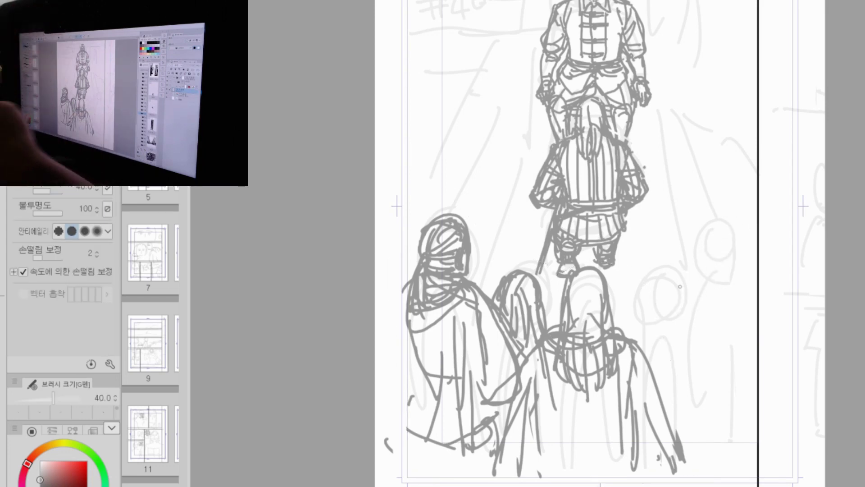
left_click_drag(191, 72, 250, 73)
left_click(201, 189)
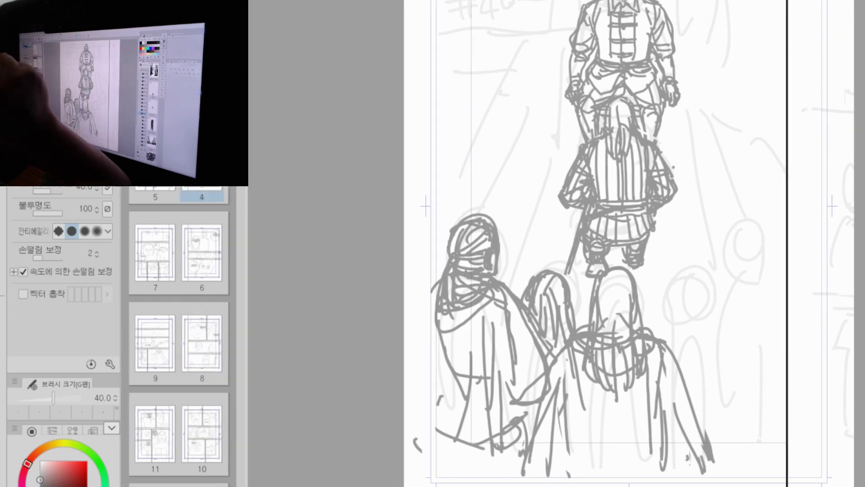
double_click(202, 191)
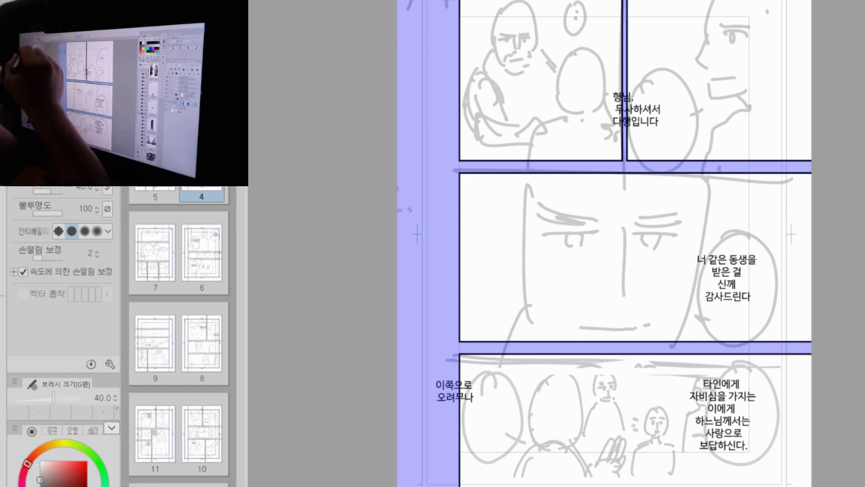
double_click(155, 191)
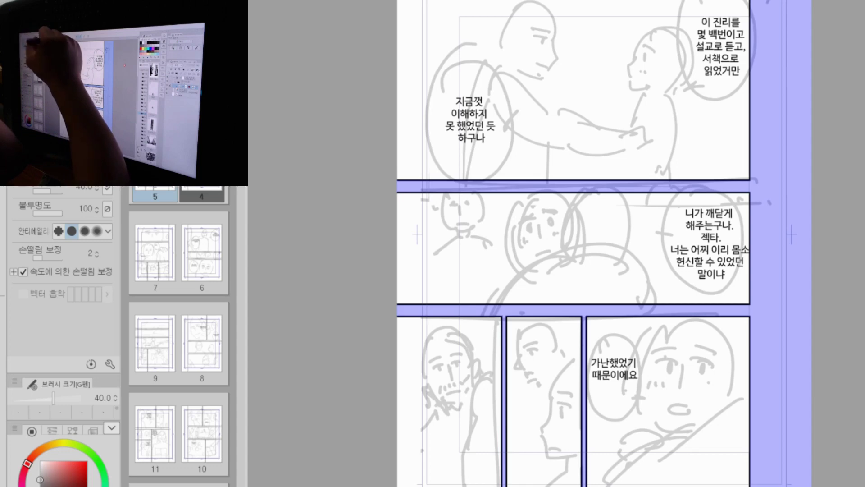
Step: View the rough on page 4, then return to the page with the foreground onlookers
left_click(201, 189)
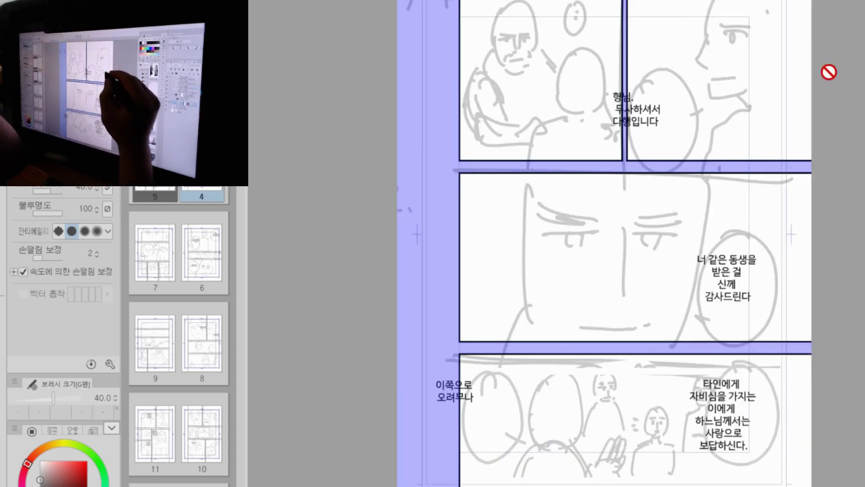
left_click(155, 72)
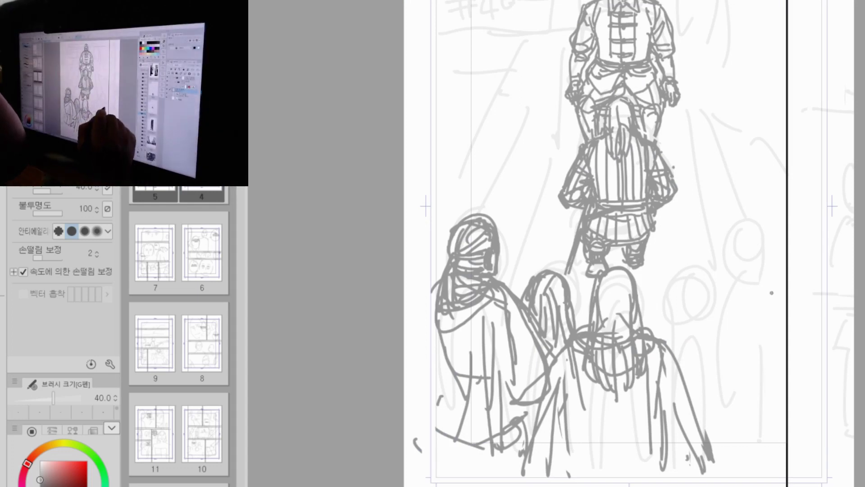
Step: Sketch the rounded outline of a new onlooker's head from behind against the black vertical line, undoing stray strokes
key("ctrl+space")
left_click_drag(785, 300, 795, 284)
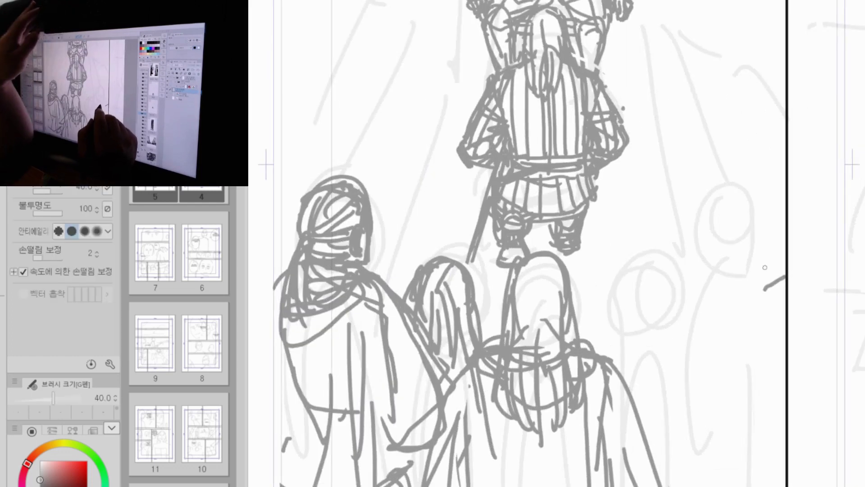
mouse_move(729, 286)
left_mouse_down()
mouse_move(783, 270)
mouse_move(775, 296)
left_mouse_up()
key("ctrl+z")
key("ctrl+z")
left_click_drag(745, 259, 731, 306)
mouse_move(737, 266)
left_mouse_down()
mouse_move(769, 250)
mouse_move(776, 310)
left_mouse_up()
left_click_drag(739, 296, 739, 316)
left_click_drag(734, 266, 739, 326)
mouse_move(739, 288)
left_mouse_down()
mouse_move(763, 253)
mouse_move(782, 309)
left_mouse_up()
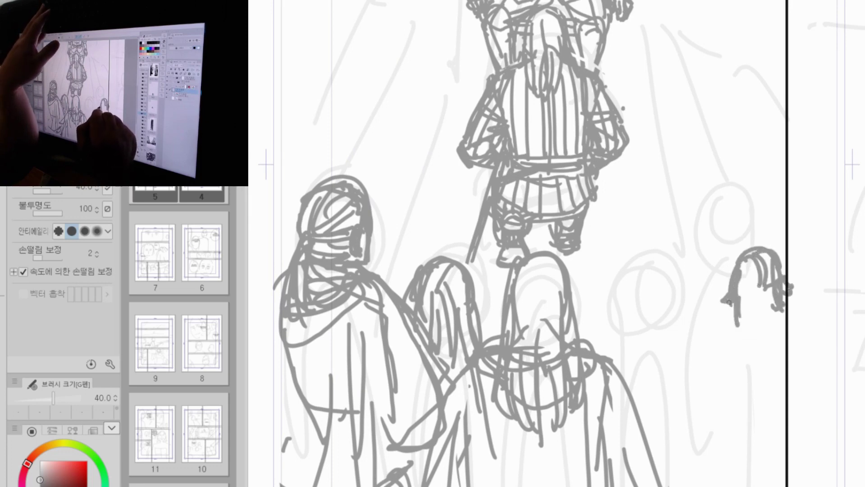
key("ctrl+z")
key("ctrl+z")
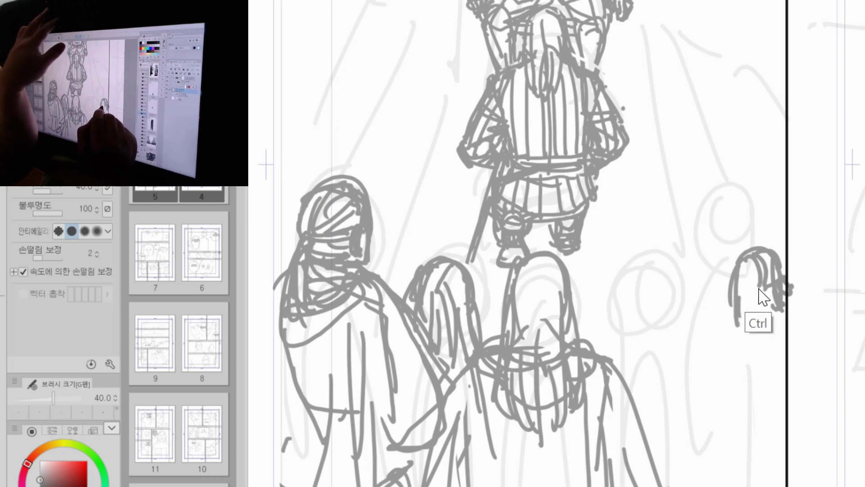
Step: Fill in the new onlooker's hair down to the nape and draw the neckline beneath it
left_click_drag(760, 283, 767, 341)
mouse_move(726, 315)
left_mouse_down()
mouse_move(733, 293)
mouse_move(752, 333)
left_mouse_up()
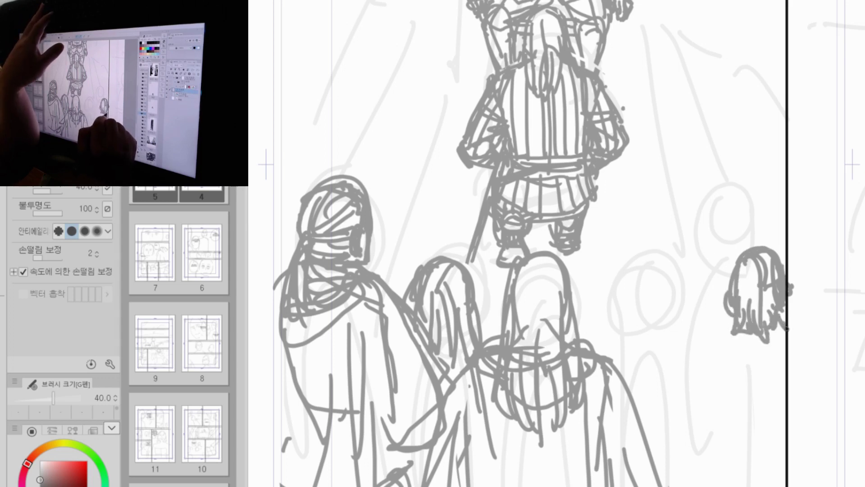
left_click_drag(733, 336, 781, 318)
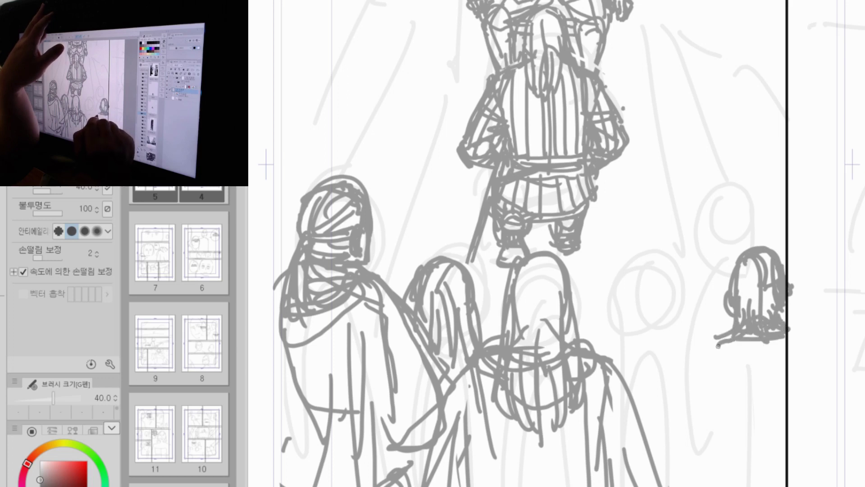
Step: Draw the new onlooker's shoulder, back and belt, with the side of the clothing running down below the waist
mouse_move(719, 345)
left_mouse_down()
mouse_move(787, 335)
mouse_move(693, 411)
left_mouse_up()
left_click_drag(694, 351, 718, 454)
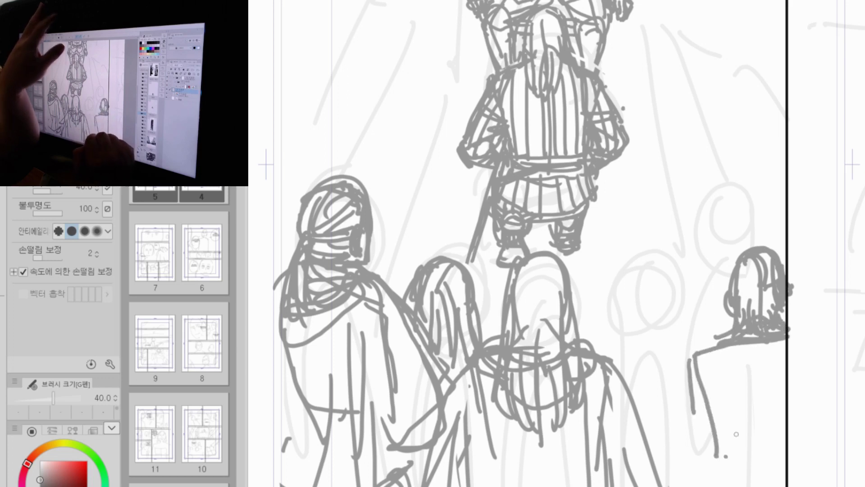
left_click_drag(802, 322, 787, 193)
left_click_drag(719, 319, 768, 317)
left_click_drag(730, 322, 764, 333)
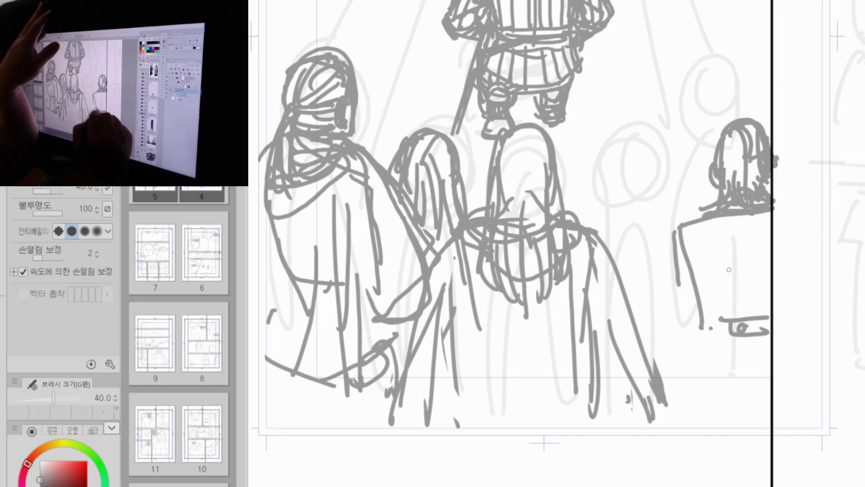
left_click_drag(685, 225, 706, 326)
left_click_drag(722, 228, 706, 352)
left_click_drag(703, 343, 686, 443)
left_click_drag(676, 233, 659, 351)
left_click_drag(695, 301, 684, 344)
mouse_move(661, 352)
left_mouse_down()
mouse_move(686, 347)
mouse_move(661, 414)
left_mouse_up()
left_click_drag(690, 336, 679, 418)
key("ctrl+z")
key("ctrl+z")
key("ctrl+z")
key("ctrl+z")
key("ctrl+z")
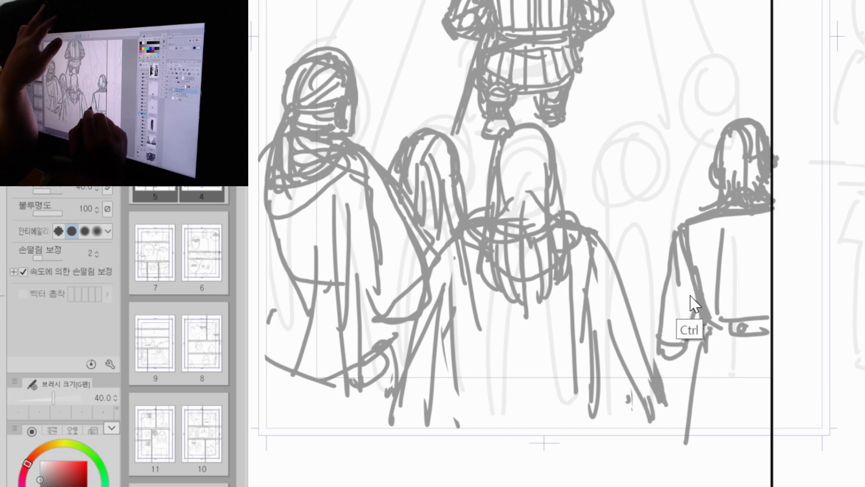
key("ctrl+z")
Step: Draw the belted onlooker's arm hanging down from the shoulder, with a rounded elbow and the forearm below
left_click_drag(674, 243, 665, 328)
left_click_drag(698, 299, 678, 351)
left_click_drag(662, 346, 662, 401)
left_click_drag(686, 339, 682, 410)
left_click_drag(672, 243, 660, 343)
left_click_drag(676, 304, 679, 312)
left_click_drag(664, 347, 668, 355)
left_click_drag(691, 319, 683, 388)
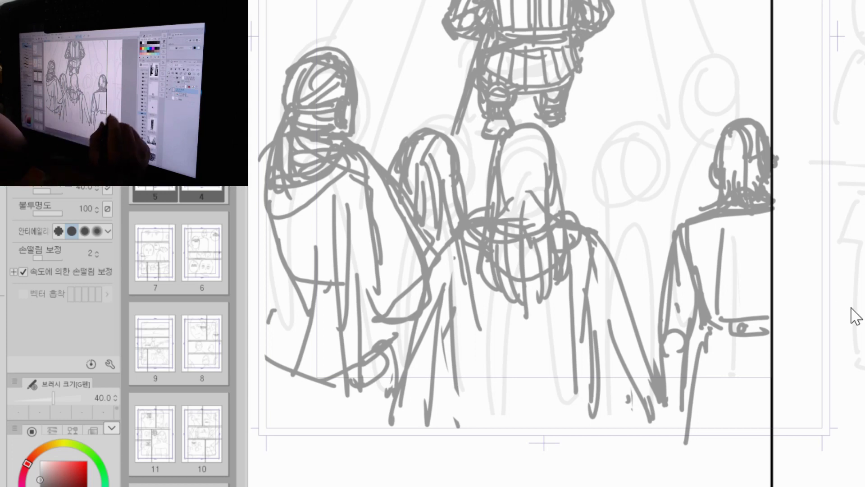
Step: Strengthen the belted onlooker's head, shoulder and sleeve lines, and add bands around the forearm
left_click_drag(723, 132, 714, 154)
left_click_drag(758, 121, 769, 139)
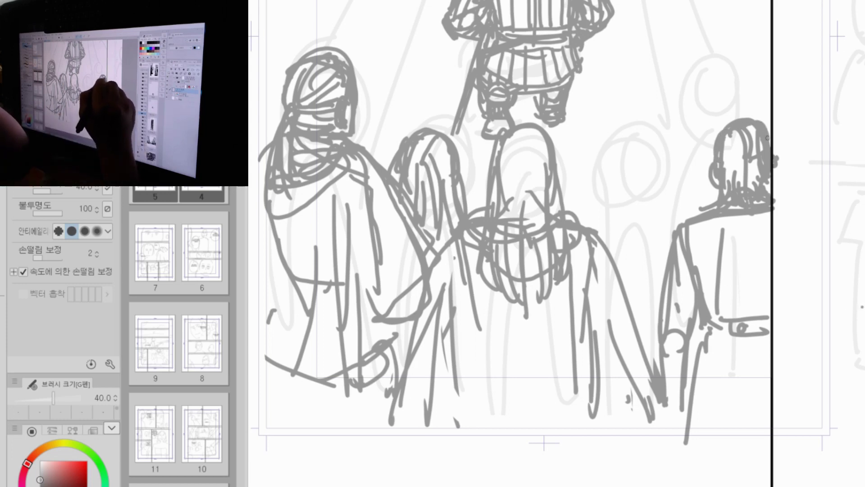
left_click_drag(765, 181, 771, 191)
left_click_drag(698, 221, 771, 212)
mouse_move(690, 225)
left_mouse_down()
mouse_move(751, 212)
mouse_move(784, 220)
left_mouse_up()
left_click_drag(685, 262, 706, 468)
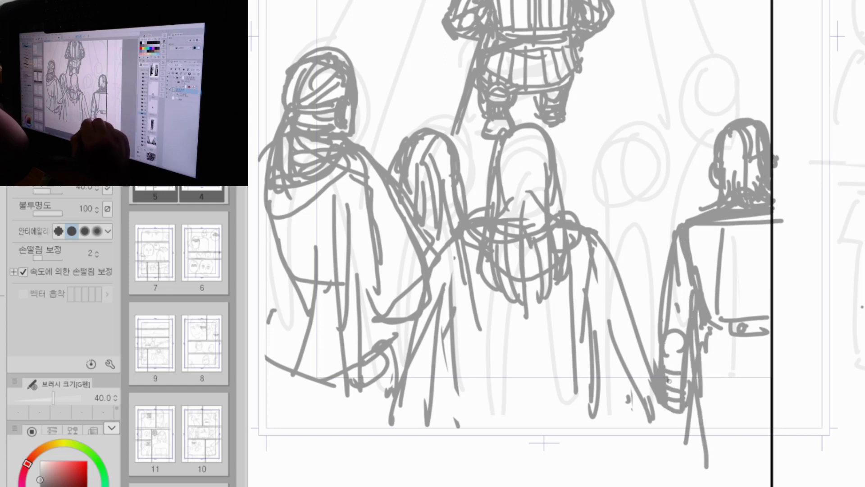
left_click_drag(703, 224, 695, 289)
mouse_move(678, 235)
left_mouse_down()
mouse_move(675, 261)
mouse_move(663, 368)
left_mouse_up()
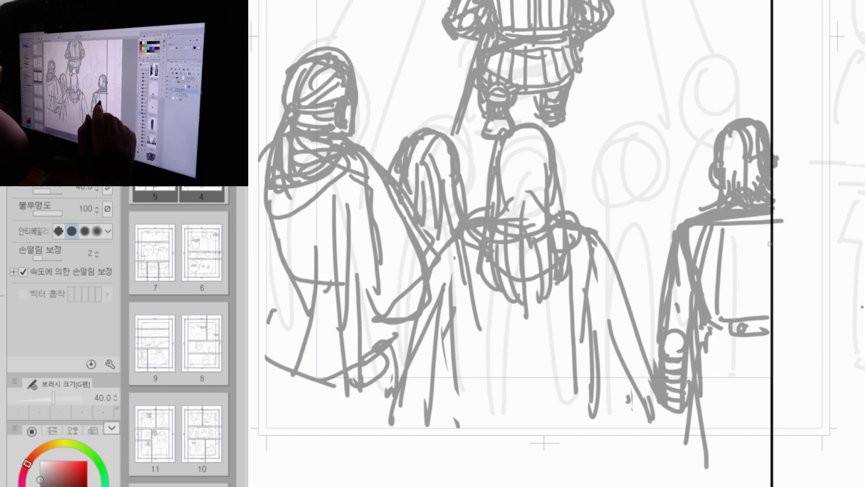
Step: Add long hair strands to the head of the central foreground onlooker
left_click_drag(518, 138, 519, 219)
left_click_drag(523, 142, 538, 231)
left_click_drag(550, 185, 546, 253)
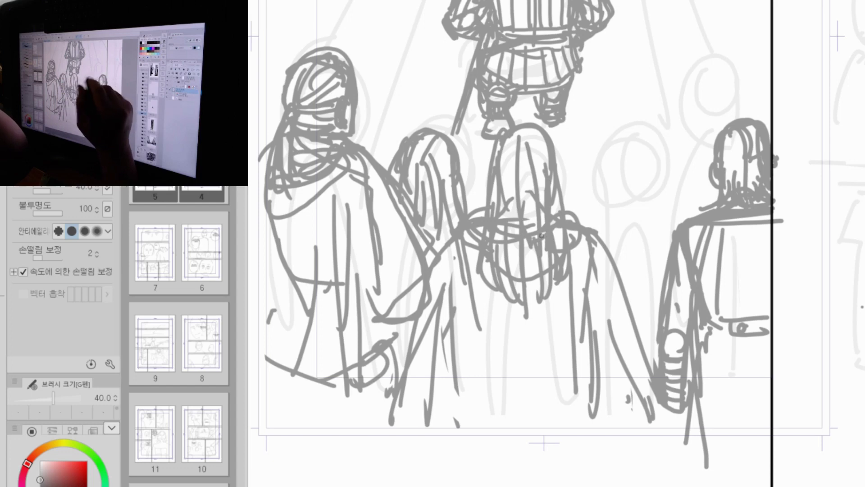
Step: Draw another onlooker's head from behind, with hair strands, above the belted onlooker
scroll(542, 236, "up", 3)
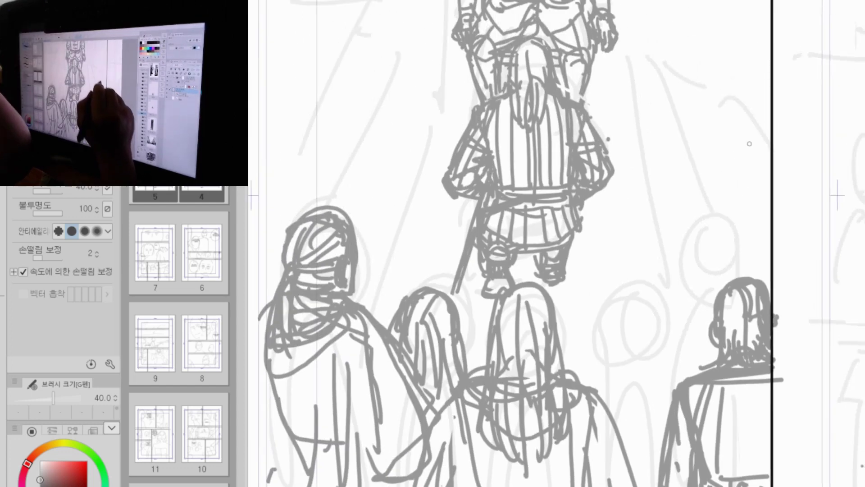
mouse_move(749, 144)
left_mouse_down()
mouse_move(728, 215)
mouse_move(763, 201)
mouse_move(732, 149)
mouse_move(747, 216)
left_mouse_up()
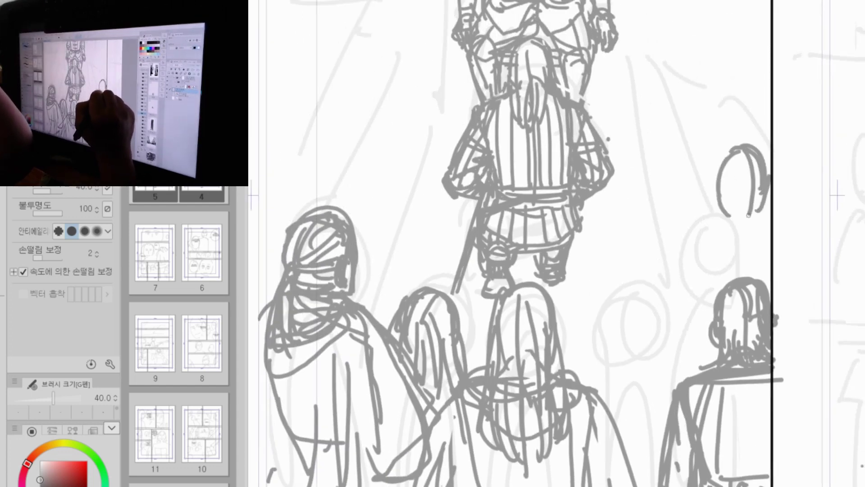
left_click_drag(735, 170, 727, 223)
left_click_drag(741, 195, 744, 225)
left_click_drag(766, 161, 767, 214)
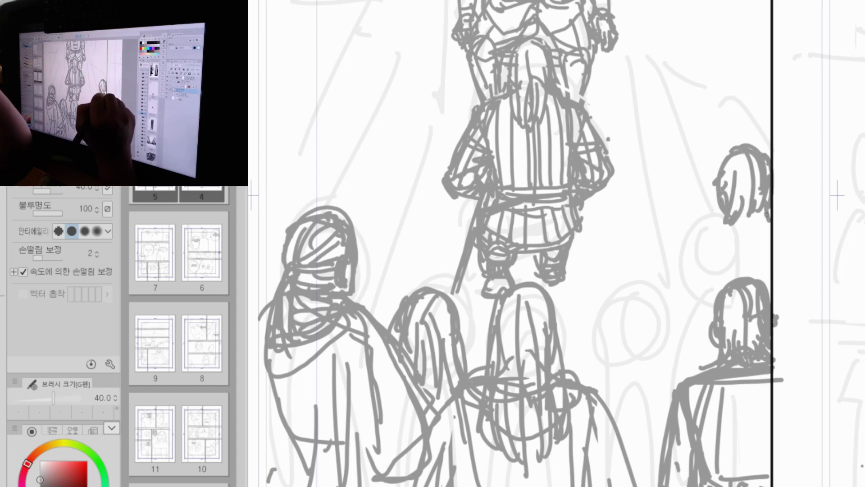
Step: Draw the upper onlooker's collar, shoulder and bent arm down to the belted onlooker's shoulder
mouse_move(712, 242)
left_mouse_down()
mouse_move(734, 229)
mouse_move(750, 236)
mouse_move(732, 227)
mouse_move(718, 241)
mouse_move(743, 228)
mouse_move(694, 259)
left_mouse_up()
mouse_move(701, 258)
left_mouse_down()
mouse_move(721, 281)
mouse_move(711, 248)
mouse_move(711, 273)
mouse_move(714, 251)
mouse_move(690, 296)
mouse_move(706, 351)
left_mouse_up()
mouse_move(707, 276)
left_mouse_down()
mouse_move(705, 320)
mouse_move(681, 354)
left_mouse_up()
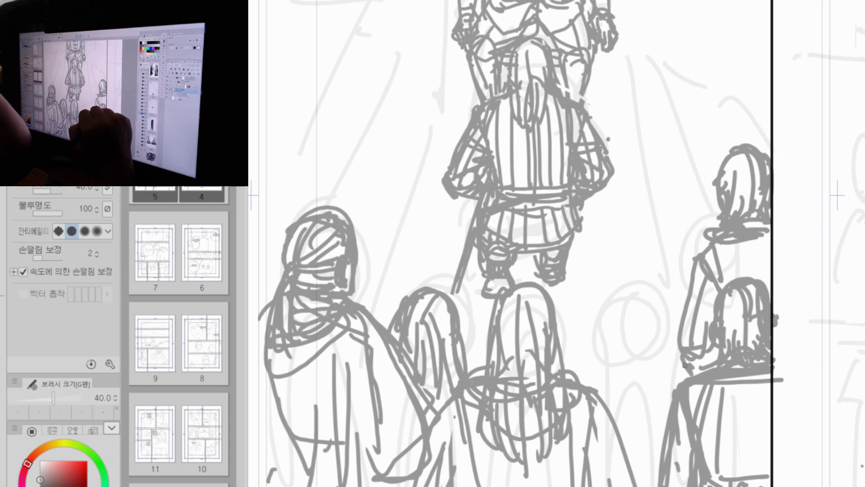
mouse_move(697, 246)
left_mouse_down()
mouse_move(673, 342)
mouse_move(687, 376)
left_mouse_up()
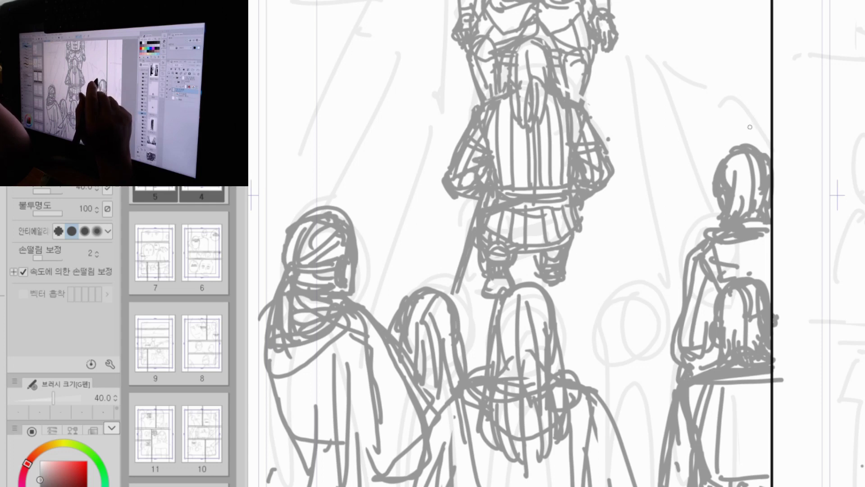
Step: Review the whole page's composition, then go to the next page
key("ctrl+space")
left_click_drag(743, 187, 719, 216)
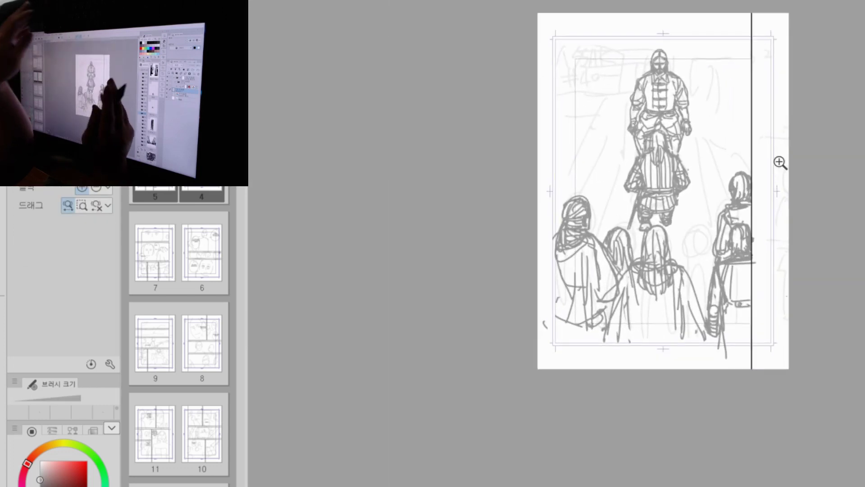
key("alt+p")
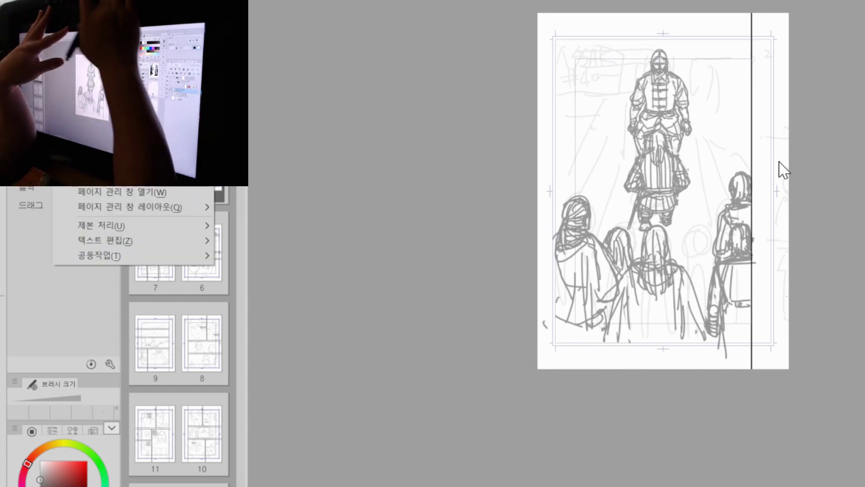
key("n")
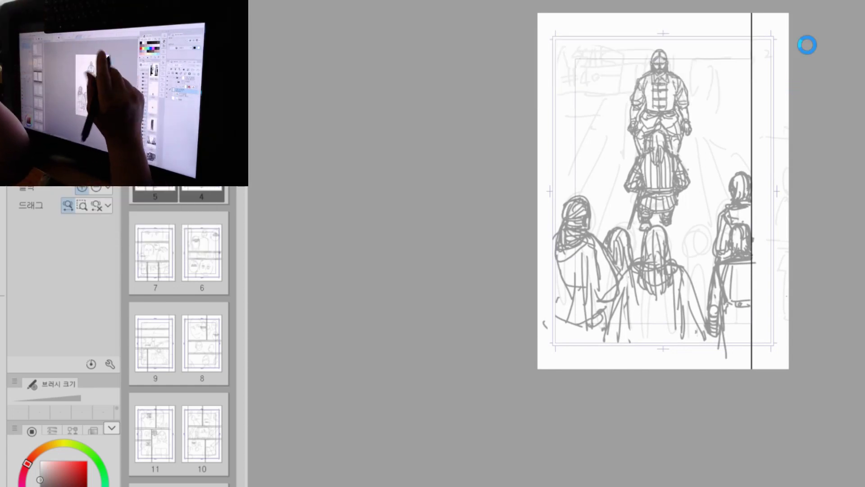
Step: On page 4, sketch a left-facing face profile in the upper-right panel with the G-pen, from forehead through nose and lips to jaw
key("ctrl+Page_Up")
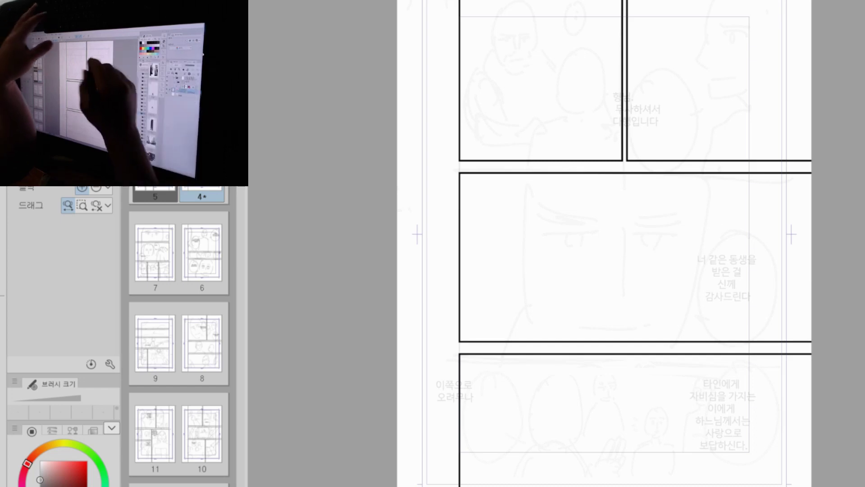
left_click_drag(742, 5, 759, 2)
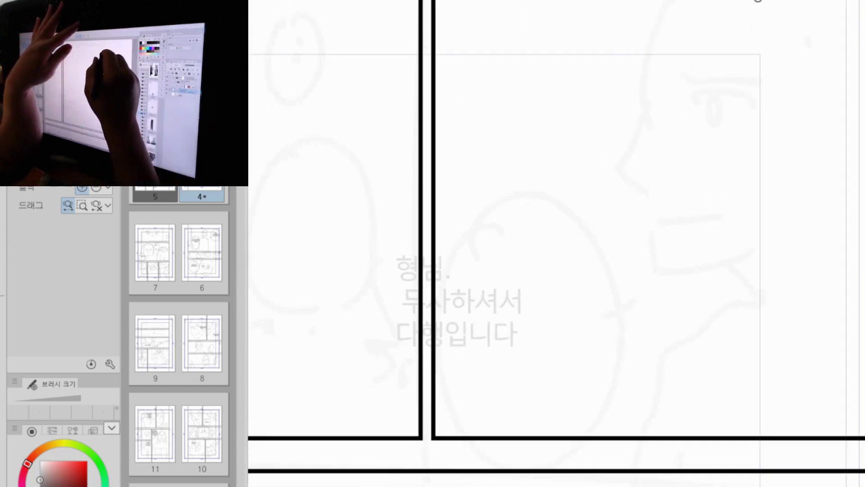
left_click_drag(737, 29, 712, 96)
key("p")
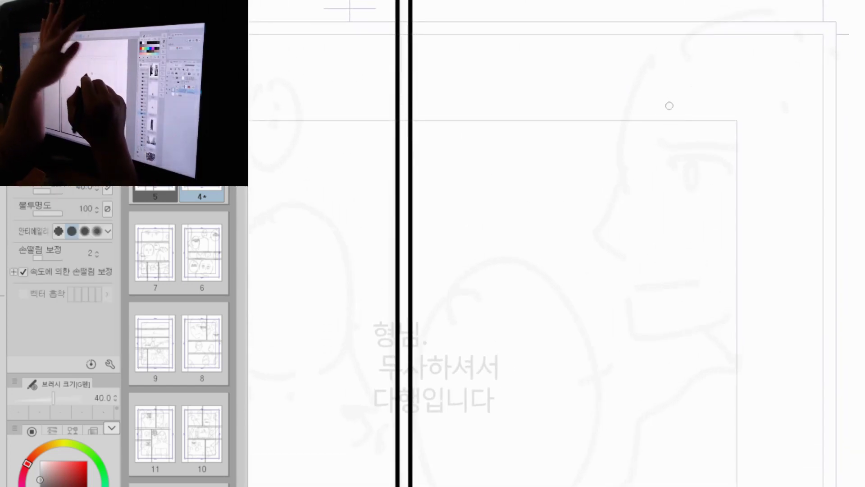
mouse_move(697, 16)
left_mouse_down()
mouse_move(662, 42)
mouse_move(631, 134)
left_mouse_up()
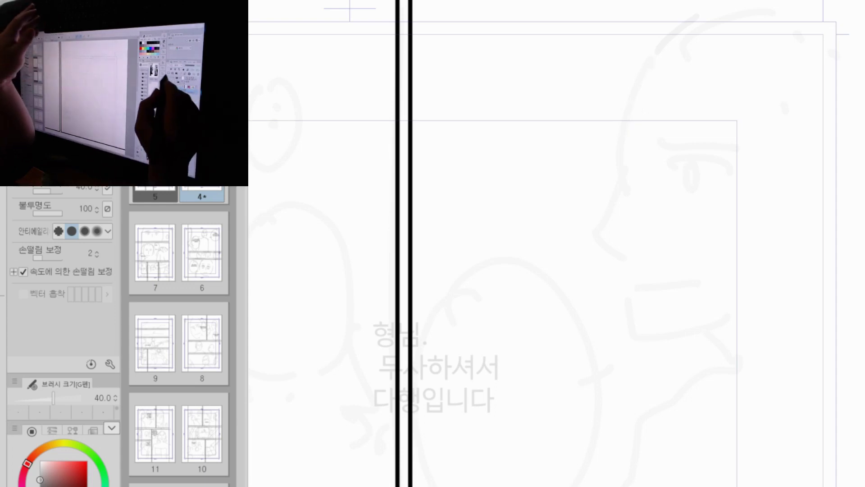
mouse_move(675, 33)
left_mouse_down()
mouse_move(576, 235)
mouse_move(618, 261)
left_mouse_up()
key("ctrl+z")
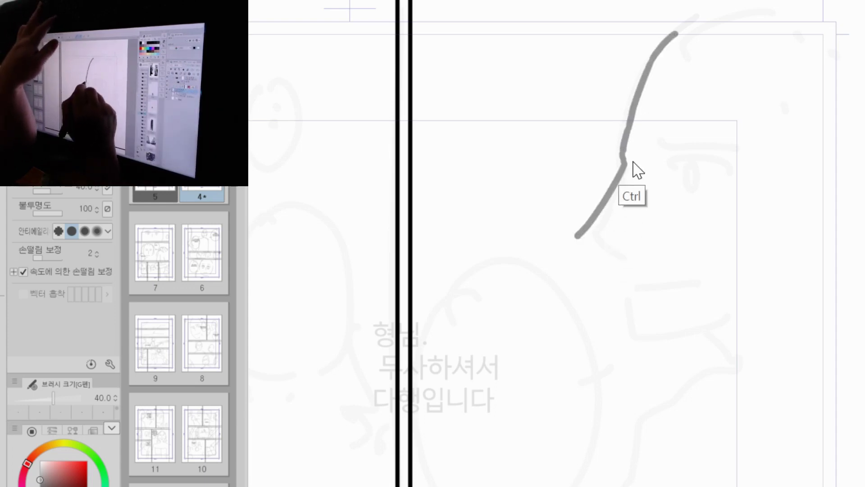
key("ctrl+z")
mouse_move(624, 154)
left_mouse_down()
mouse_move(588, 232)
mouse_move(618, 257)
mouse_move(636, 246)
left_mouse_up()
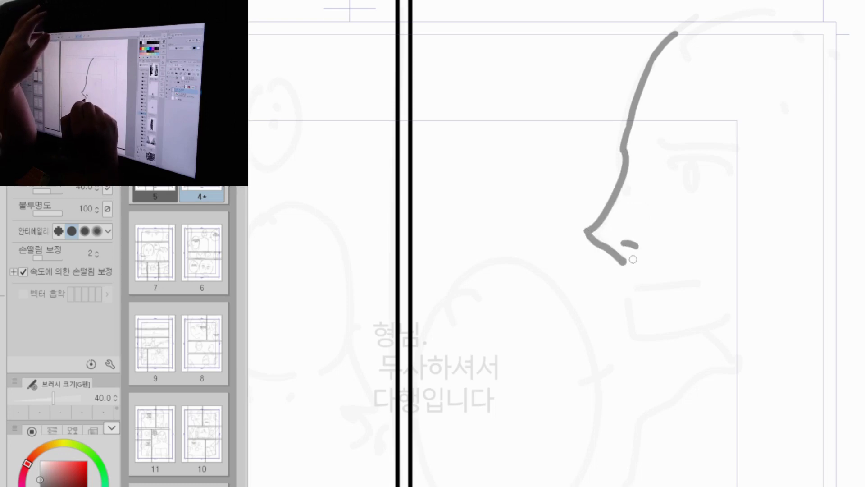
mouse_move(623, 275)
left_mouse_down()
mouse_move(636, 285)
mouse_move(636, 321)
mouse_move(739, 322)
left_mouse_up()
Step: Draw the eyebrow, the eye with its iris and lower lid, and the mouth line on the profile face
left_click_drag(639, 143, 708, 150)
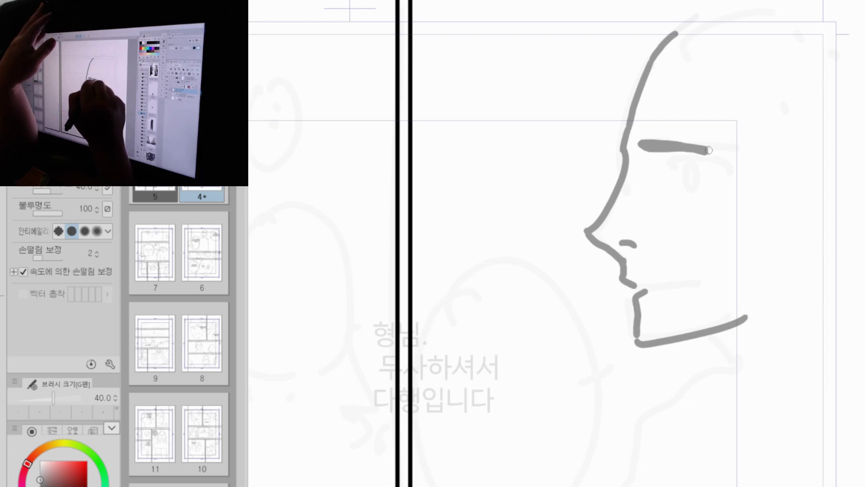
mouse_move(654, 164)
left_mouse_down()
mouse_move(688, 163)
mouse_move(714, 177)
left_mouse_up()
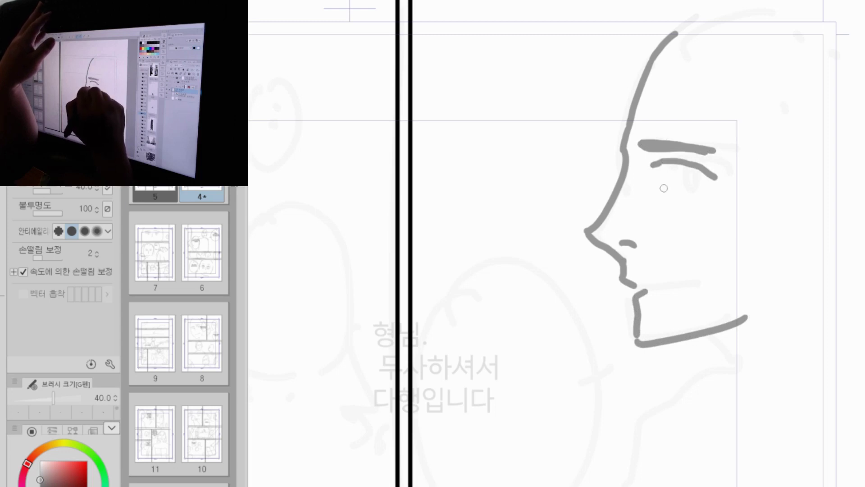
left_click_drag(664, 191, 681, 195)
left_click(690, 192)
left_click_drag(671, 164, 670, 185)
left_click_drag(682, 165, 683, 182)
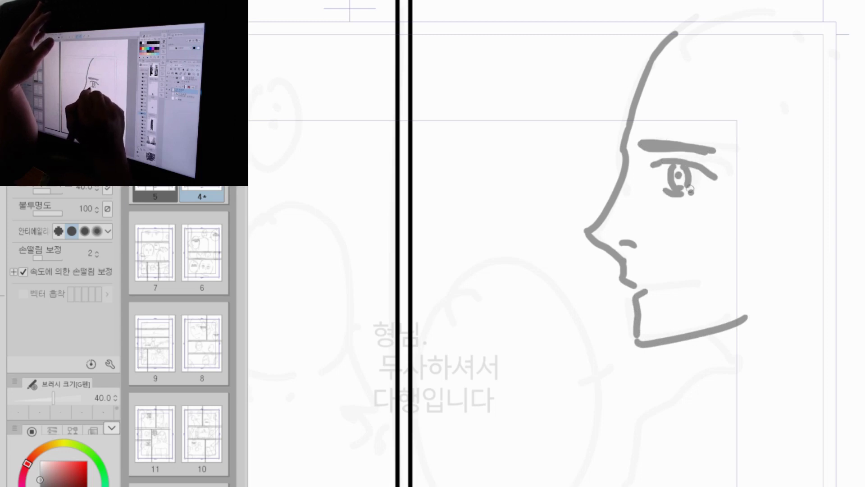
left_click_drag(647, 284, 684, 284)
Step: Sketch the top of the skull, the ear with its inner folds, and the front line of the neck
mouse_move(659, 59)
left_mouse_down()
mouse_move(746, 14)
mouse_move(863, 31)
left_mouse_up()
mouse_move(778, 177)
left_mouse_down()
mouse_move(803, 241)
mouse_move(783, 261)
left_mouse_up()
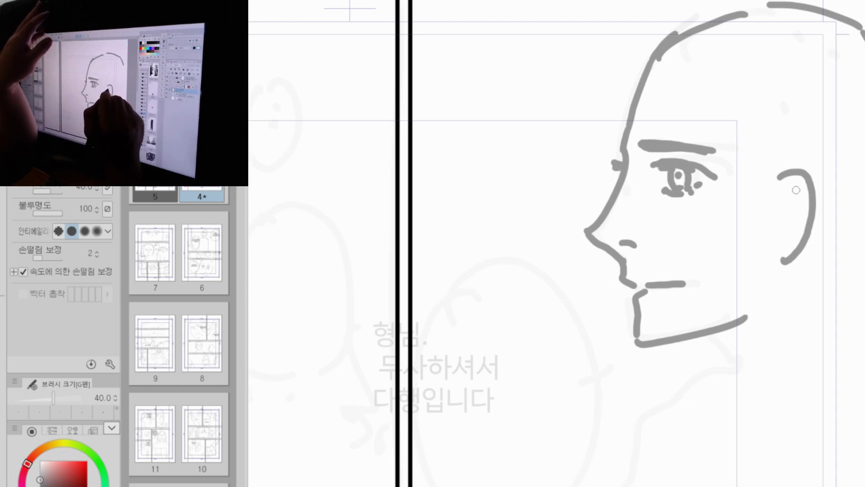
mouse_move(781, 173)
left_mouse_down()
mouse_move(822, 210)
mouse_move(791, 262)
left_mouse_up()
mouse_move(779, 219)
left_mouse_down()
mouse_move(782, 232)
mouse_move(794, 160)
left_mouse_up()
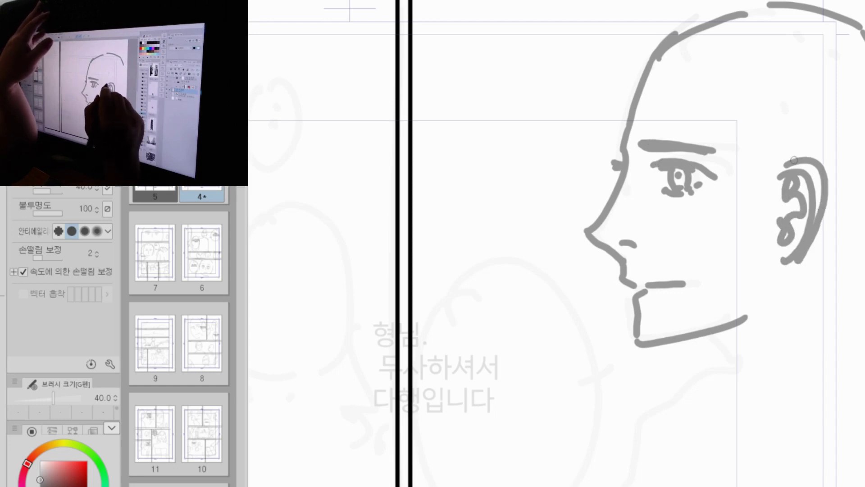
left_click_drag(691, 341, 720, 421)
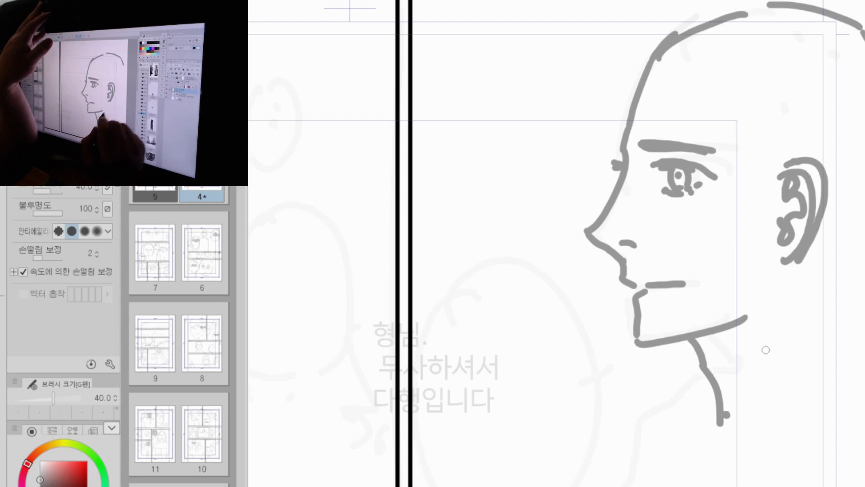
Step: Draw the hairline from forehead to ear and swept-back hair strands over the temple
left_click_drag(774, 12, 818, 97)
left_click_drag(698, 39, 735, 61)
mouse_move(711, 72)
left_mouse_down()
mouse_move(739, 97)
mouse_move(739, 110)
left_mouse_up()
mouse_move(719, 115)
left_mouse_down()
mouse_move(740, 137)
mouse_move(765, 155)
left_mouse_up()
mouse_move(758, 148)
left_mouse_down()
mouse_move(791, 152)
mouse_move(774, 161)
left_mouse_up()
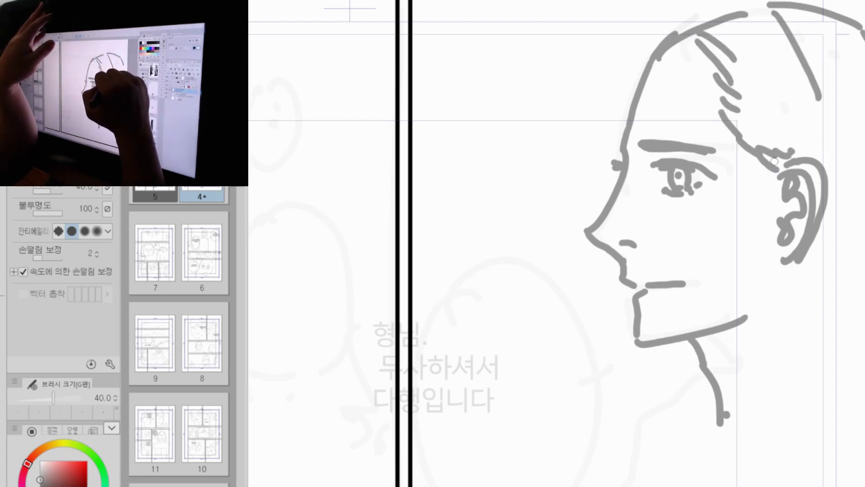
left_click_drag(788, 69, 822, 154)
left_click_drag(721, 52, 790, 160)
left_click_drag(768, 96, 794, 147)
left_click_drag(730, 114, 768, 143)
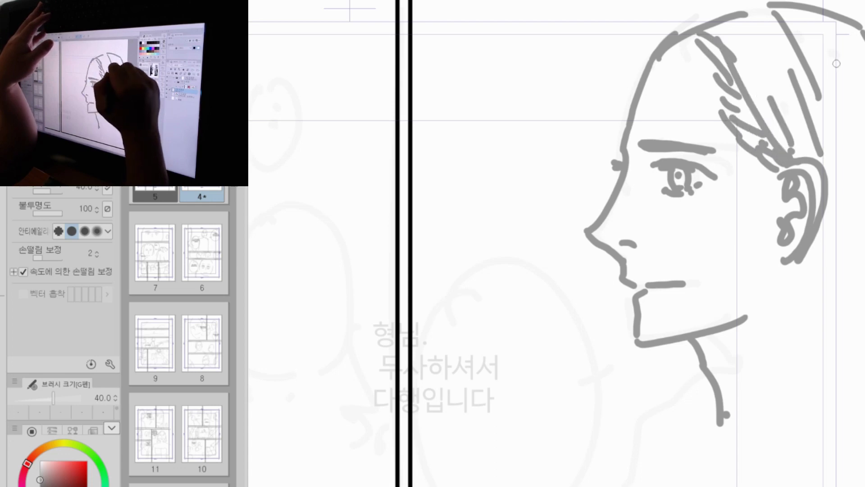
Step: Draw long hair strands falling behind the ear and add the back and front contours of the neck
left_click_drag(838, 68, 847, 287)
left_click_drag(822, 239, 862, 426)
left_click_drag(806, 274, 849, 415)
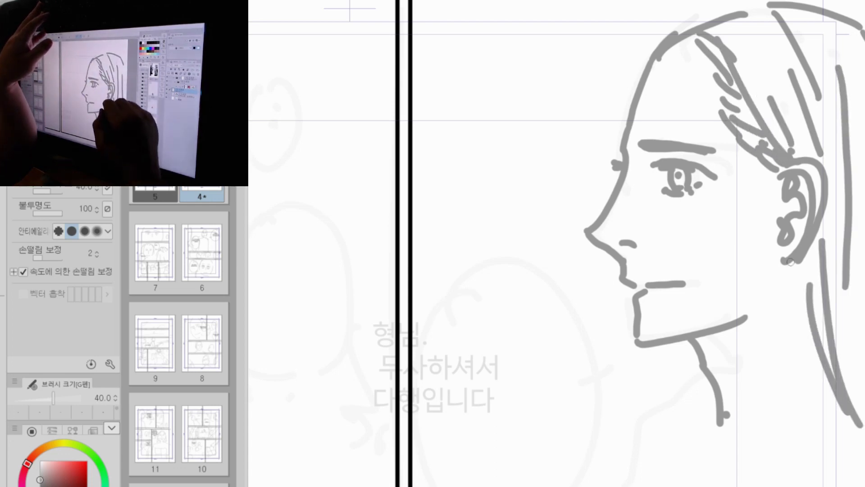
left_click_drag(787, 259, 809, 316)
left_click_drag(692, 339, 741, 428)
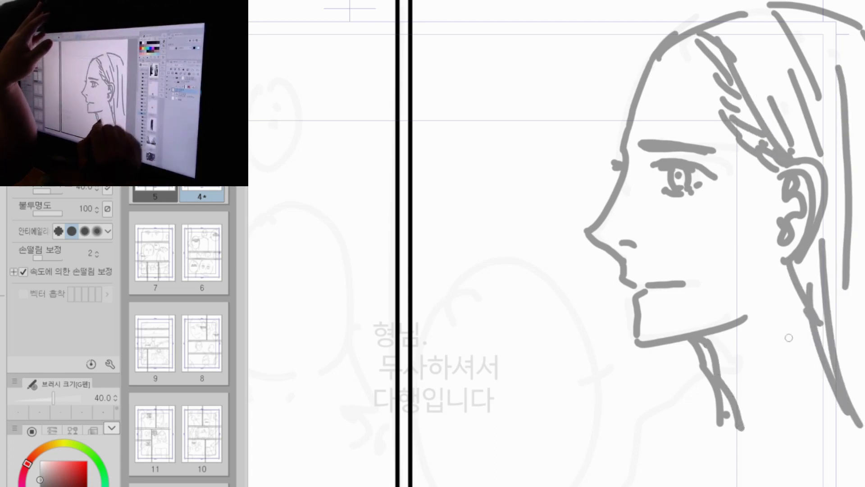
Step: Thicken the hair outline over the crown and fill in more combed-back strands from the hairline
left_click_drag(832, 18, 861, 84)
left_click_drag(819, 4, 864, 23)
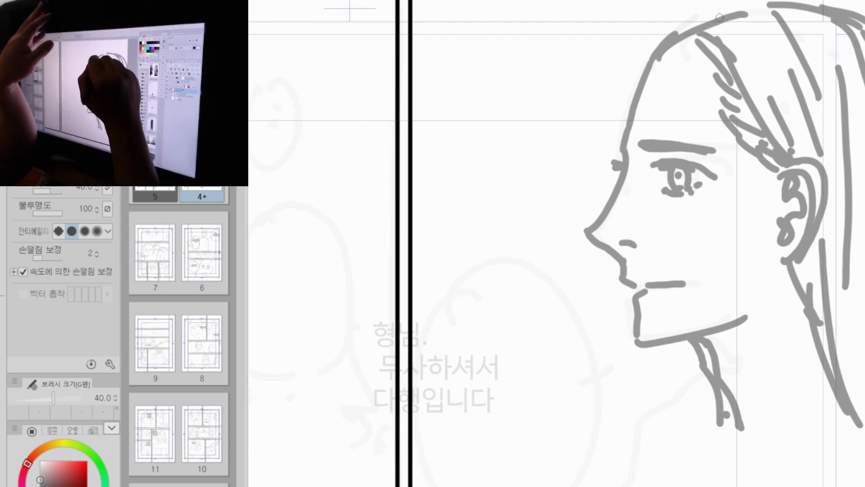
mouse_move(793, 2)
left_mouse_down()
mouse_move(700, 19)
mouse_move(667, 39)
left_mouse_up()
left_click_drag(821, 3, 864, 16)
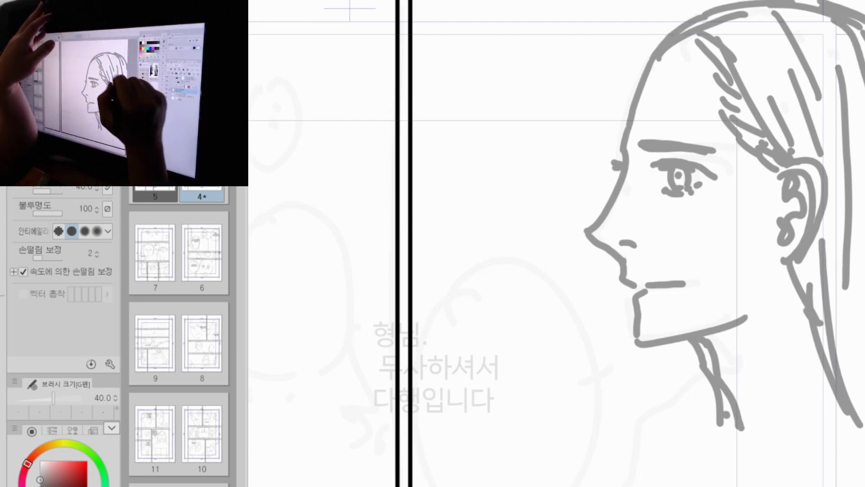
mouse_move(694, 38)
left_mouse_down()
mouse_move(663, 55)
mouse_move(709, 57)
mouse_move(727, 93)
left_mouse_up()
left_click_drag(741, 27, 801, 161)
left_click_drag(768, 41, 795, 135)
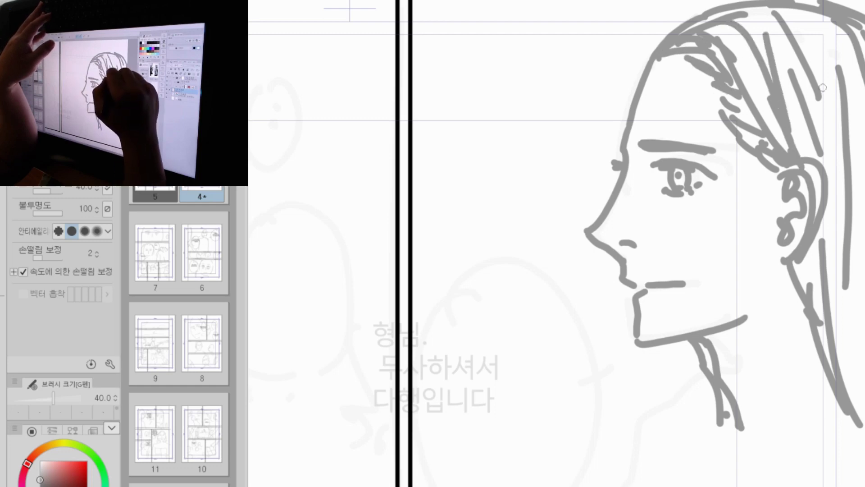
left_click_drag(827, 110, 840, 153)
left_click_drag(814, 37, 837, 81)
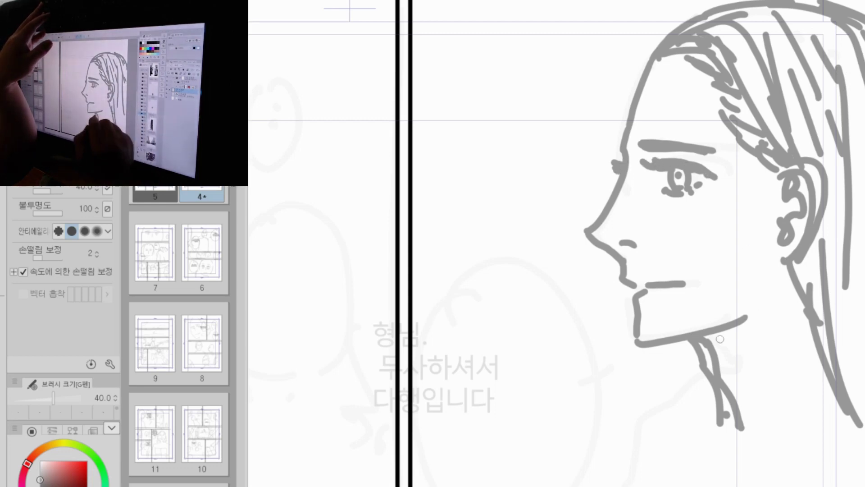
Step: Shade the area under the jaw and sketch the collar and neckline of the profile character's clothing
mouse_move(719, 362)
left_mouse_down()
mouse_move(747, 321)
mouse_move(716, 342)
mouse_move(732, 335)
left_mouse_up()
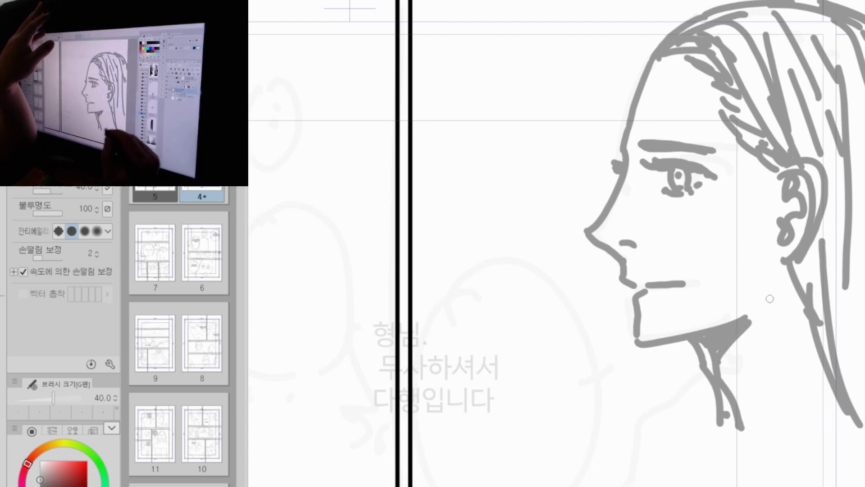
left_click_drag(817, 395, 819, 280)
left_click_drag(726, 302, 810, 239)
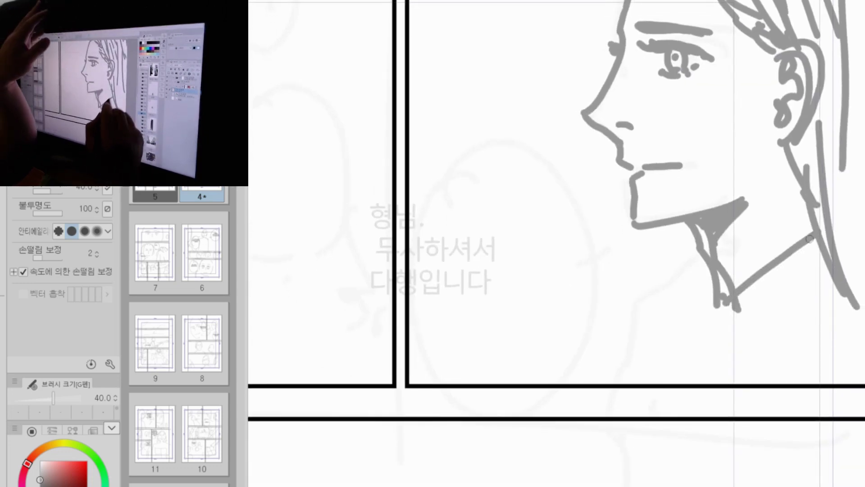
left_click_drag(712, 303, 750, 390)
left_click_drag(735, 287, 693, 349)
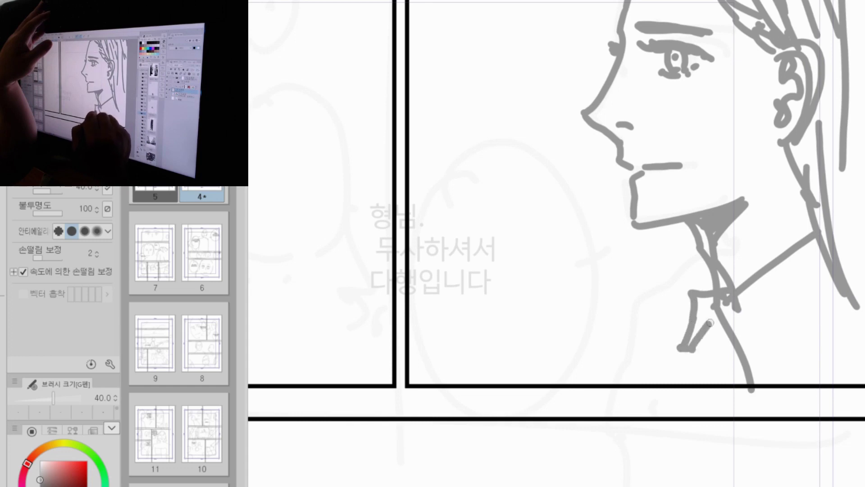
mouse_move(837, 277)
left_mouse_down()
mouse_move(784, 325)
mouse_move(748, 385)
left_mouse_up()
left_click_drag(773, 355, 739, 398)
Step: Complete the front edge of the collar and add long hair strands hanging in front of the neck
left_click_drag(694, 304, 674, 382)
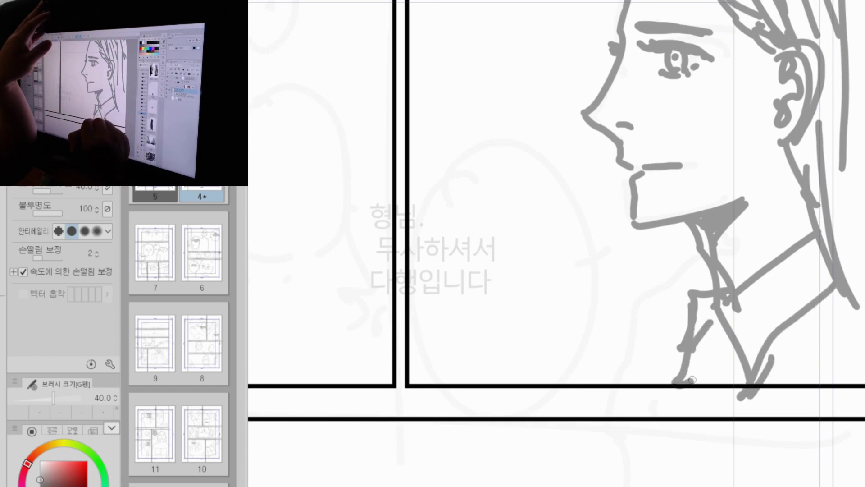
left_click_drag(723, 317, 692, 383)
left_click_drag(709, 282, 715, 308)
left_click_drag(691, 224, 656, 377)
left_click_drag(710, 267, 663, 380)
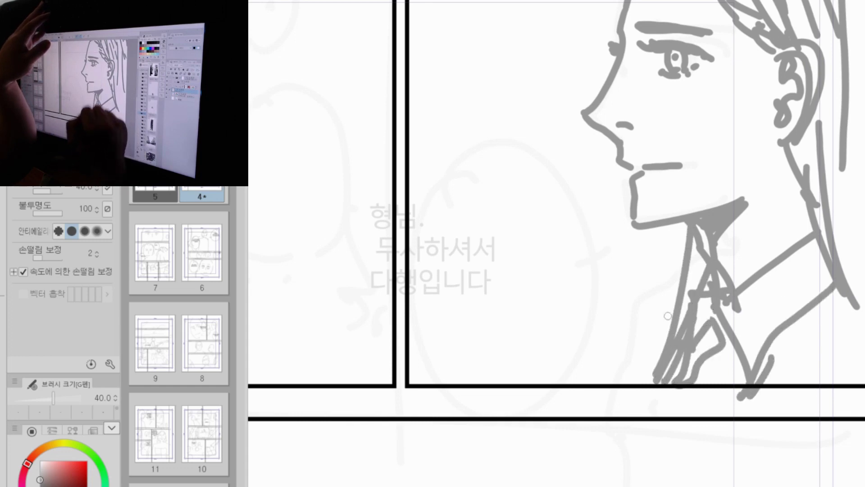
left_click_drag(679, 216, 692, 282)
Step: Transform the profile sketch to shift it slightly left within its panel
key("ctrl+space")
left_click_drag(800, 165, 757, 165)
left_click_drag(829, 155, 860, 140)
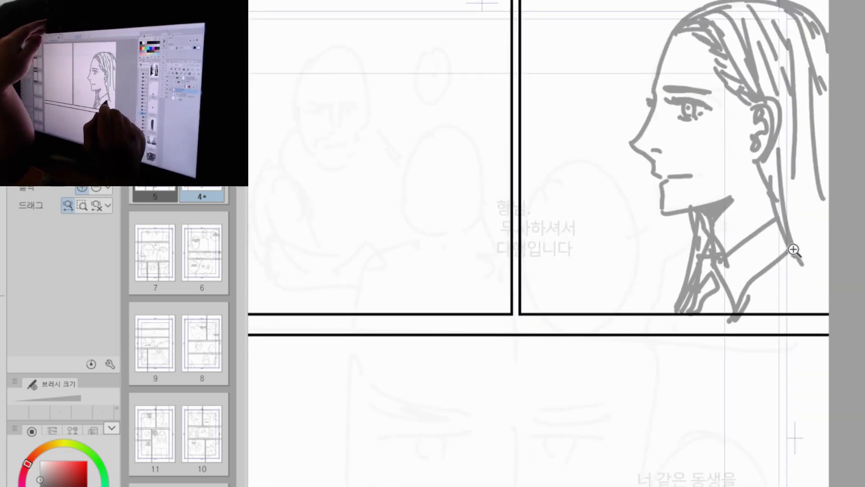
mouse_move(792, 251)
left_mouse_down()
mouse_move(801, 241)
mouse_move(791, 251)
left_mouse_up()
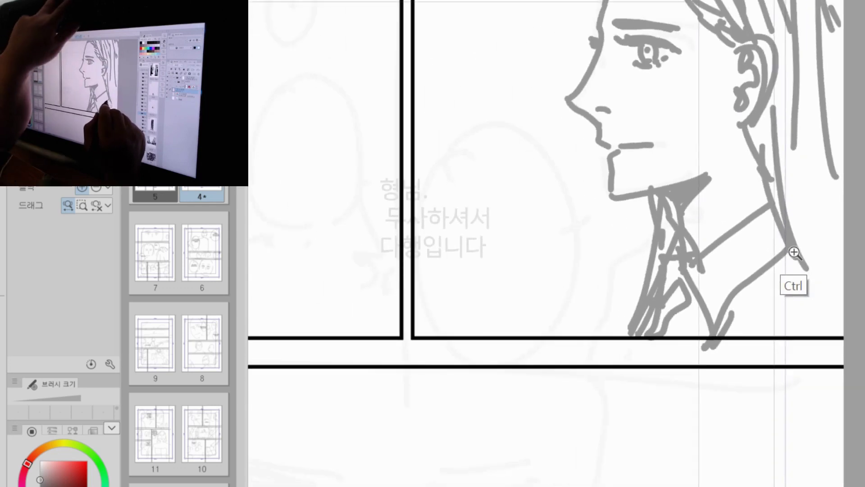
key("ctrl+t")
mouse_move(796, 295)
left_mouse_down()
mouse_move(749, 299)
mouse_move(764, 301)
left_mouse_up()
key("Return")
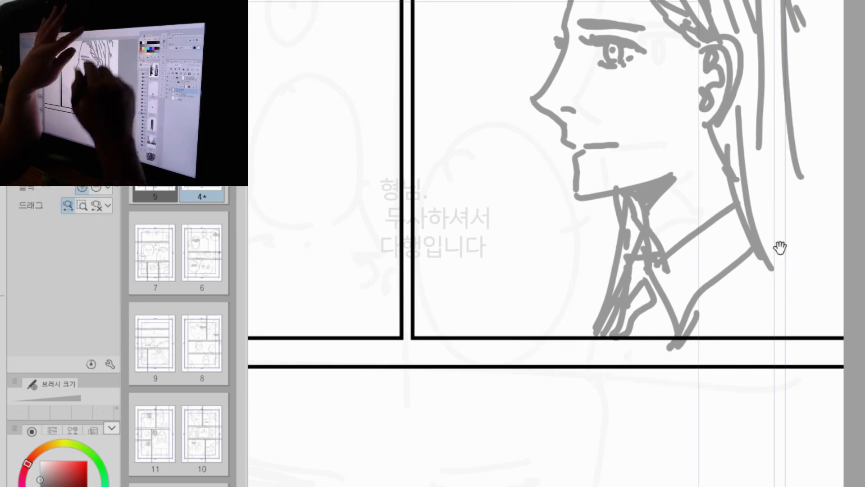
Step: Sketch the outline of a head seen from behind over the oval guide in the upper-left panel
left_click_drag(780, 248, 864, 374)
left_click_drag(671, 330, 847, 362)
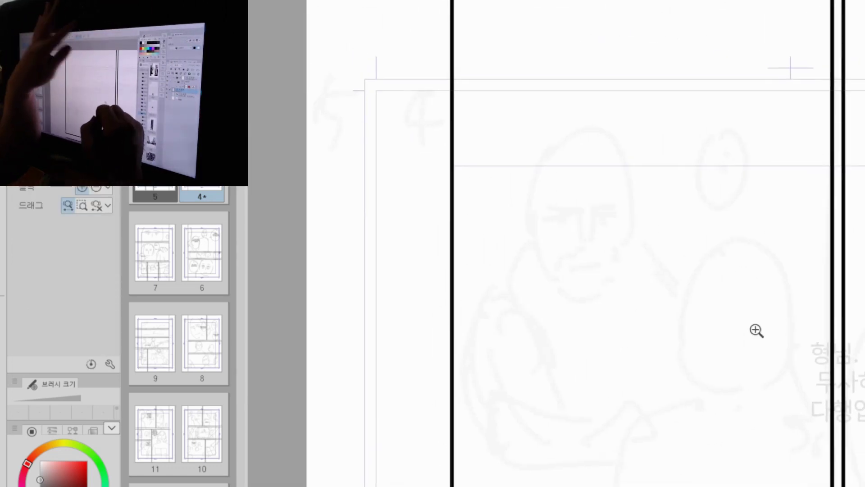
left_click_drag(721, 378, 648, 248)
key("p")
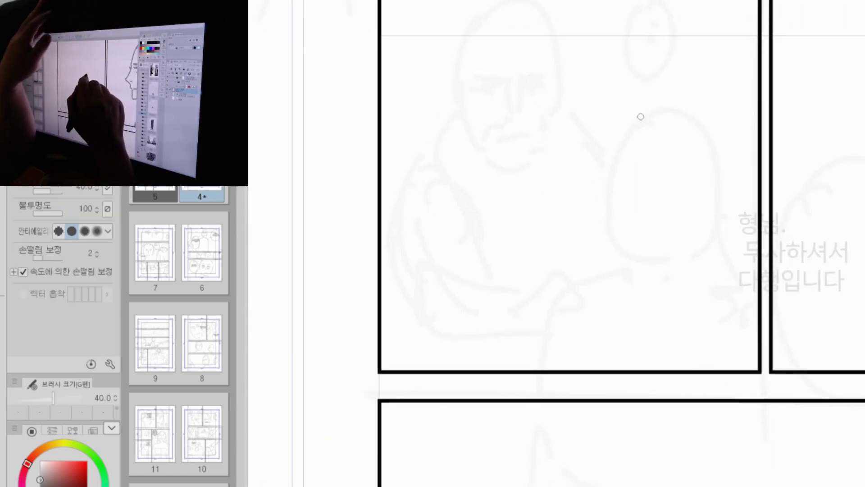
mouse_move(613, 185)
left_mouse_down()
mouse_move(681, 106)
mouse_move(711, 194)
mouse_move(689, 235)
left_mouse_up()
left_click_drag(614, 212, 640, 243)
mouse_move(701, 220)
left_mouse_down()
mouse_move(666, 259)
mouse_move(705, 264)
left_mouse_up()
key("ctrl+z")
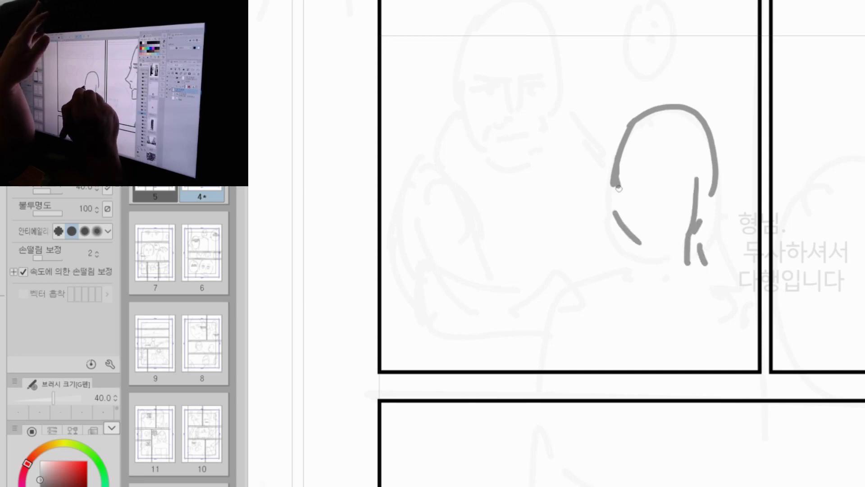
mouse_move(619, 188)
left_mouse_down()
mouse_move(636, 250)
mouse_move(663, 249)
left_mouse_up()
mouse_move(626, 138)
left_mouse_down()
mouse_move(724, 151)
mouse_move(714, 228)
left_mouse_up()
key("ctrl+z")
left_click_drag(718, 197, 711, 207)
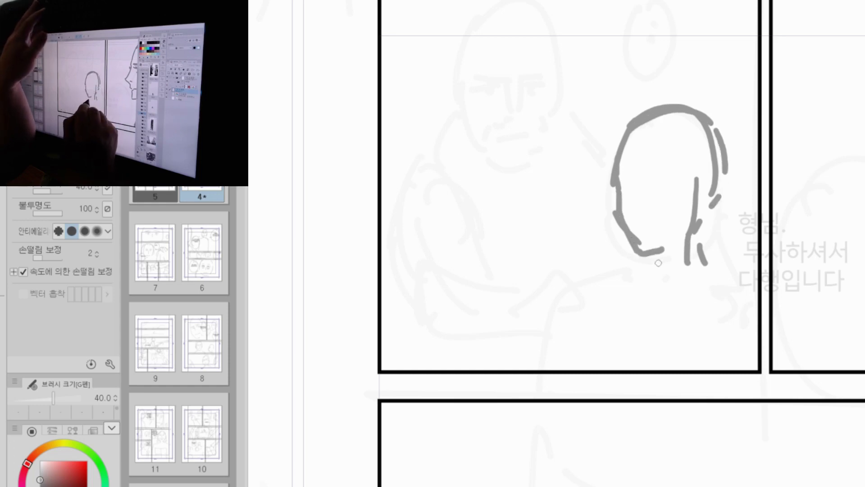
Step: Draw the neck and shoulder lines of the foreground figure in the upper-left panel, extending one arm to the panel's bottom edge
left_click_drag(661, 247, 662, 263)
left_click_drag(713, 232, 715, 269)
mouse_move(658, 252)
left_mouse_down()
mouse_move(591, 286)
mouse_move(569, 320)
left_mouse_up()
key("ctrl+z")
left_click_drag(670, 256, 574, 302)
left_click_drag(696, 250, 720, 307)
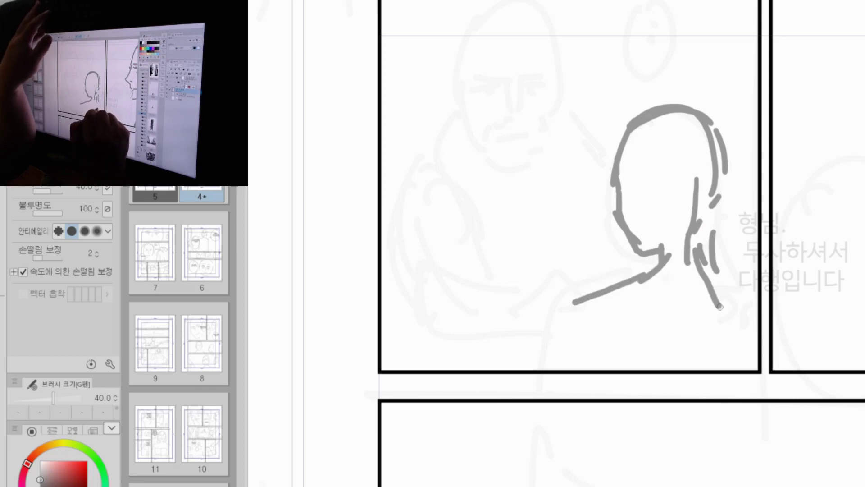
left_click_drag(714, 270, 762, 291)
left_click_drag(595, 288, 545, 369)
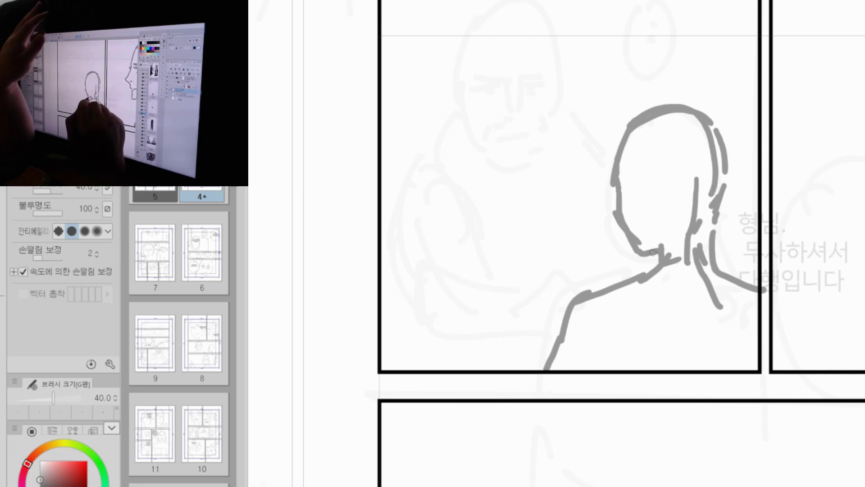
left_click_drag(659, 245, 654, 271)
left_click_drag(707, 226, 721, 269)
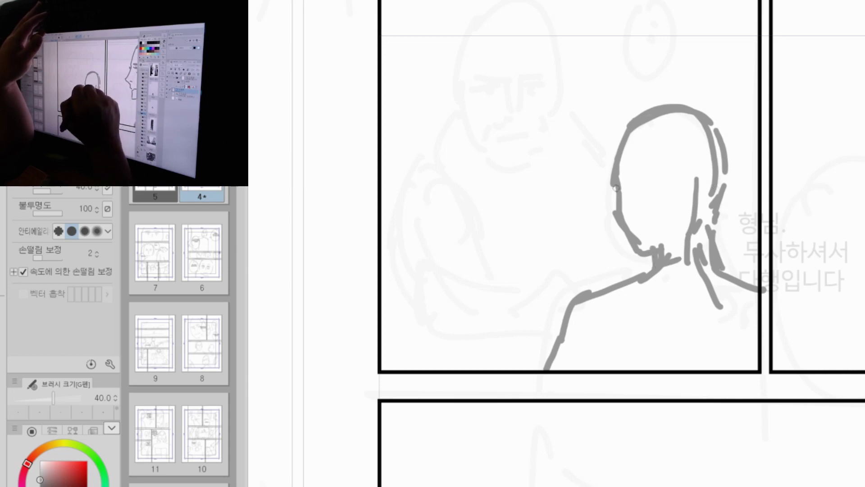
Step: Draw the ear and long hair strands falling from the crown past the neck on the foreground figure seen from behind
mouse_move(639, 180)
left_mouse_down()
mouse_move(638, 209)
mouse_move(640, 202)
left_mouse_up()
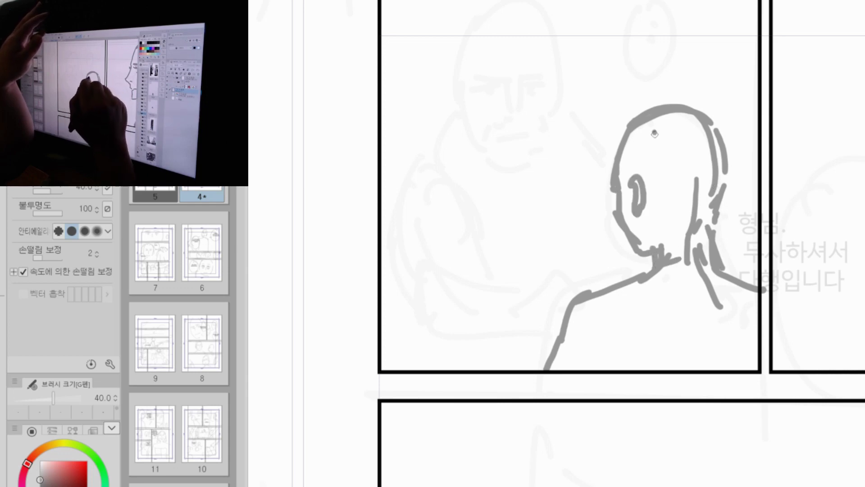
left_click_drag(655, 133, 653, 263)
left_click_drag(676, 157, 683, 279)
mouse_move(642, 182)
left_mouse_down()
mouse_move(649, 252)
mouse_move(622, 333)
left_mouse_up()
left_click_drag(653, 270, 635, 341)
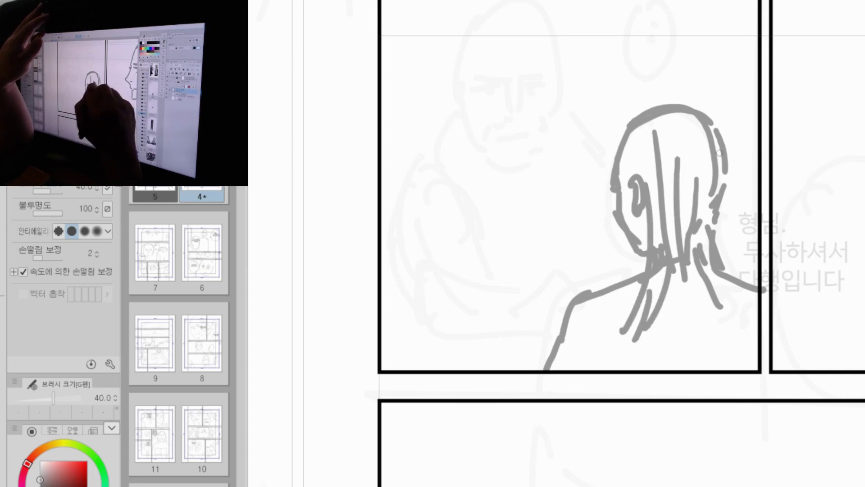
Step: Add long hair strands over the foreground figure's right shoulder and curved hair ends across the upper back
left_click_drag(719, 154, 732, 320)
left_click_drag(713, 266, 723, 335)
left_click_drag(728, 239, 752, 306)
left_click_drag(694, 261, 719, 348)
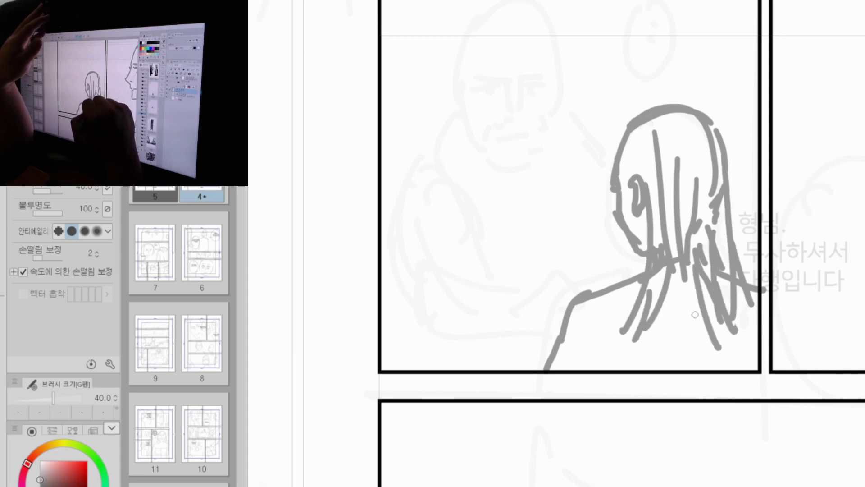
left_click_drag(667, 302, 703, 361)
left_click_drag(681, 310, 715, 347)
left_click_drag(644, 215, 648, 249)
mouse_move(645, 301)
left_mouse_down()
mouse_move(647, 364)
mouse_move(656, 365)
left_mouse_up()
left_click_drag(660, 317, 678, 350)
Step: Fill the foreground figure's temple, crown and jaw edge with short hair strands around the ear
mouse_move(630, 133)
left_mouse_down()
mouse_move(640, 173)
mouse_move(623, 175)
left_mouse_up()
left_click_drag(630, 160, 627, 175)
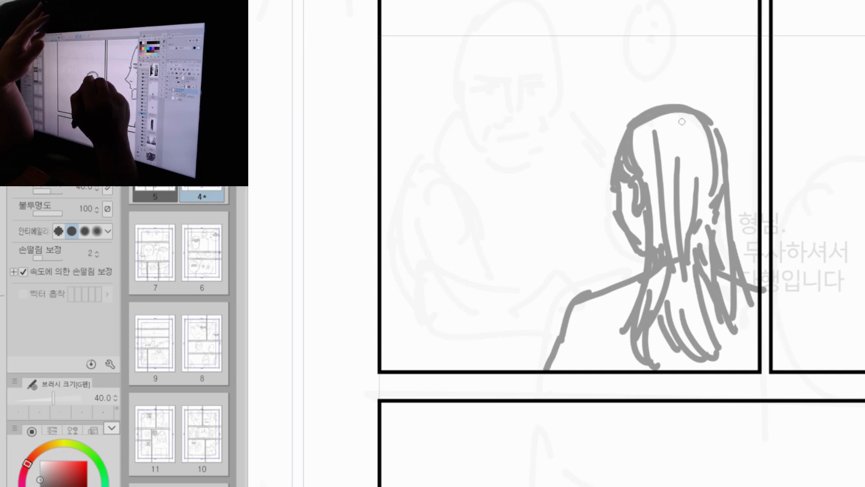
left_click_drag(681, 118, 698, 163)
left_click_drag(626, 190, 633, 233)
left_click_drag(640, 224, 633, 277)
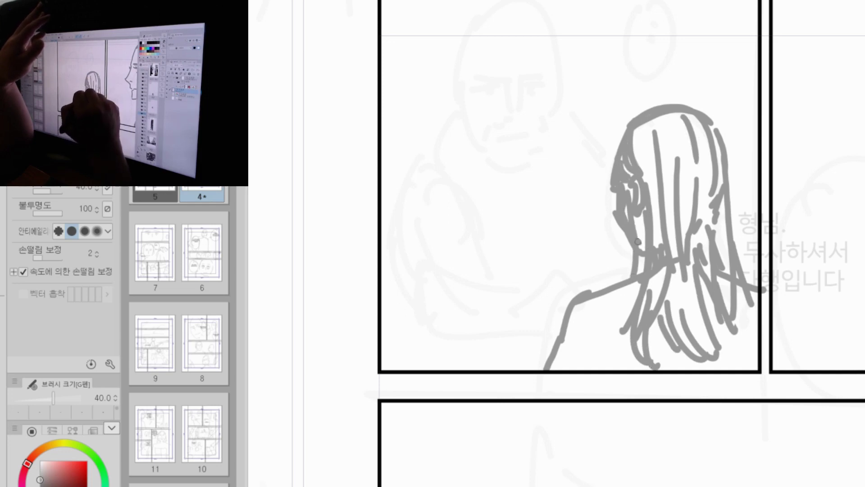
Step: Thicken the outer hair contour, extend its tips past the panel's bottom edge, and reinforce the foreground figure's shoulder and sleeve lines
mouse_move(630, 135)
left_mouse_down()
mouse_move(702, 107)
mouse_move(714, 123)
mouse_move(739, 286)
mouse_move(726, 359)
left_mouse_up()
left_click_drag(743, 390, 738, 389)
left_click_drag(695, 306, 718, 376)
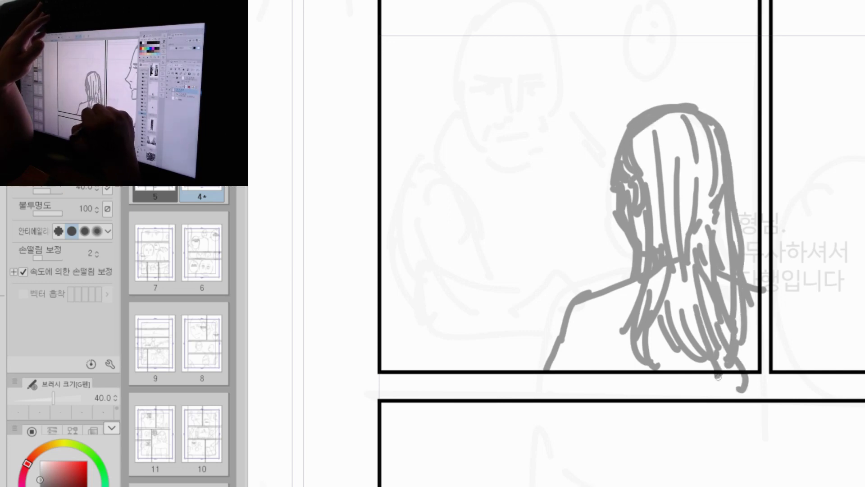
mouse_move(570, 306)
left_mouse_down()
mouse_move(592, 351)
mouse_move(601, 351)
mouse_move(530, 366)
mouse_move(633, 269)
left_mouse_up()
left_click_drag(739, 262, 757, 279)
Step: Sketch the skull, cheek and chin outline of the facing man's head in the upper-left panel
mouse_move(507, 20)
left_mouse_down()
mouse_move(491, 53)
mouse_move(486, 128)
left_mouse_up()
mouse_move(502, 25)
left_mouse_down()
mouse_move(569, 22)
mouse_move(581, 104)
left_mouse_up()
left_click_drag(493, 78, 521, 142)
mouse_move(581, 106)
left_mouse_down()
mouse_move(565, 143)
mouse_move(542, 163)
mouse_move(562, 147)
left_mouse_up()
Step: Draw the facing man's nose, eyebrows, eyes and moustache inside the head outline
left_click_drag(546, 77, 544, 119)
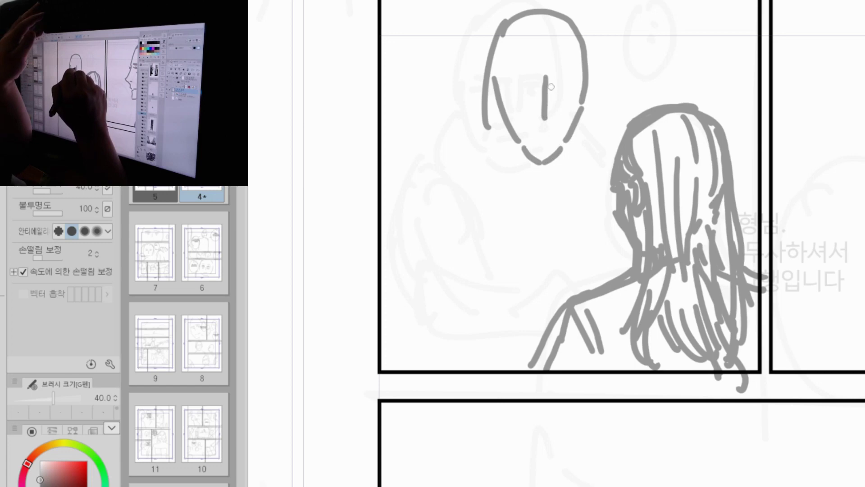
key("ctrl+z")
left_click_drag(547, 82, 546, 121)
left_click_drag(511, 77, 575, 80)
left_click_drag(508, 85, 562, 87)
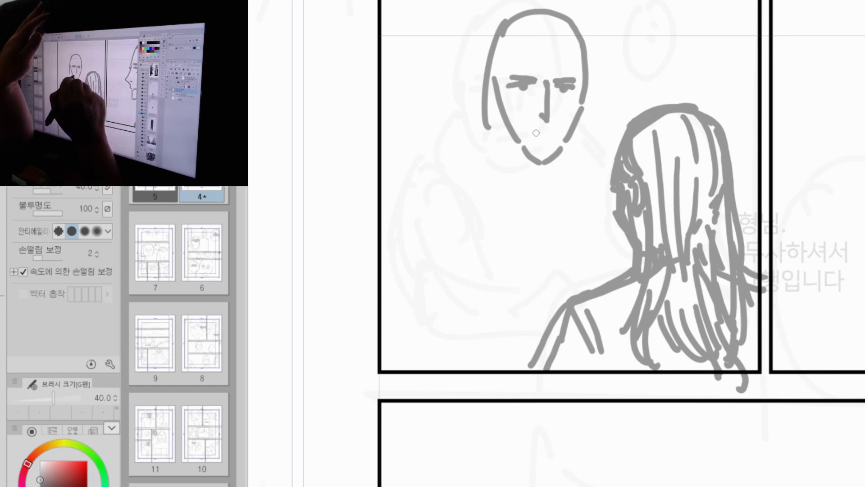
mouse_move(534, 133)
left_mouse_down()
mouse_move(555, 132)
mouse_move(526, 128)
mouse_move(556, 127)
left_mouse_up()
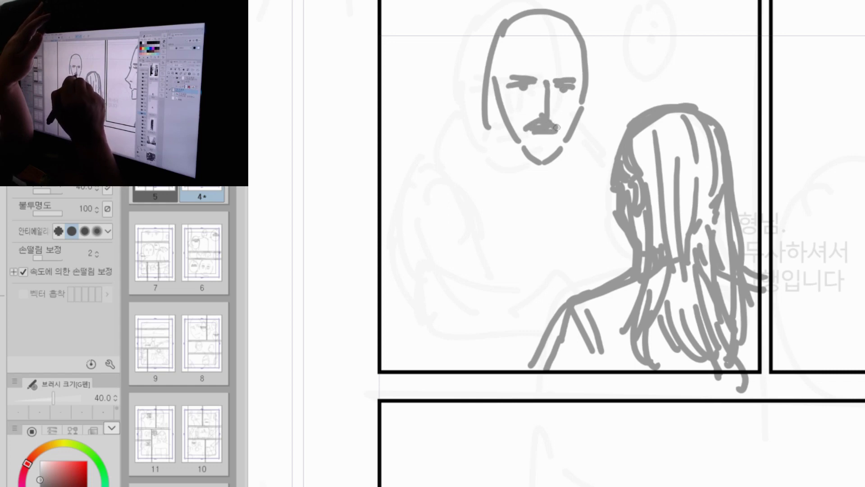
Step: Shade a beard along the facing man's jaw and chin, and draw an ear on each side of the head
left_click_drag(498, 95, 512, 125)
mouse_move(580, 98)
left_mouse_down()
mouse_move(560, 148)
mouse_move(525, 156)
mouse_move(521, 148)
mouse_move(539, 156)
left_mouse_up()
mouse_move(534, 141)
left_mouse_down()
mouse_move(545, 139)
mouse_move(539, 155)
left_mouse_up()
left_click_drag(488, 83, 495, 114)
left_click_drag(586, 90, 582, 112)
key("ctrl+z")
key("ctrl+z")
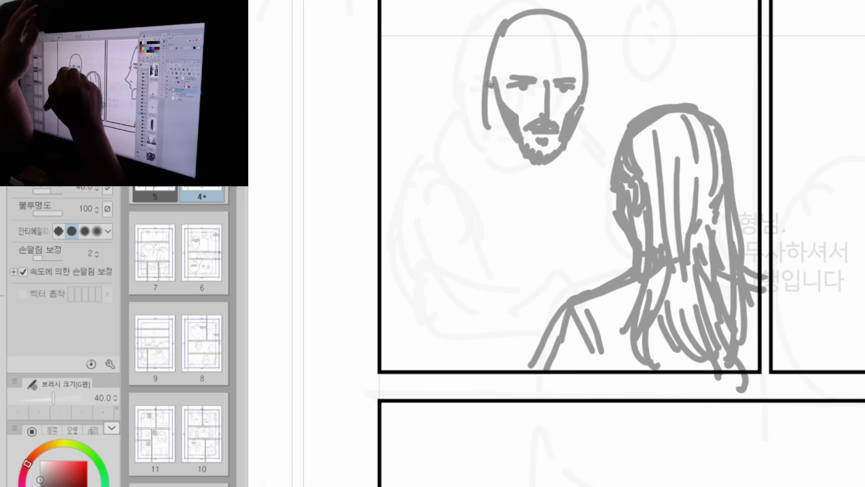
left_click_drag(488, 84, 500, 120)
left_click_drag(491, 98, 499, 116)
left_click_drag(585, 87, 581, 117)
Step: Draw the facing man's hairline across the forehead and down the temple, with a centre parting on top
mouse_move(527, 45)
left_mouse_down()
mouse_move(580, 57)
mouse_move(583, 82)
left_mouse_up()
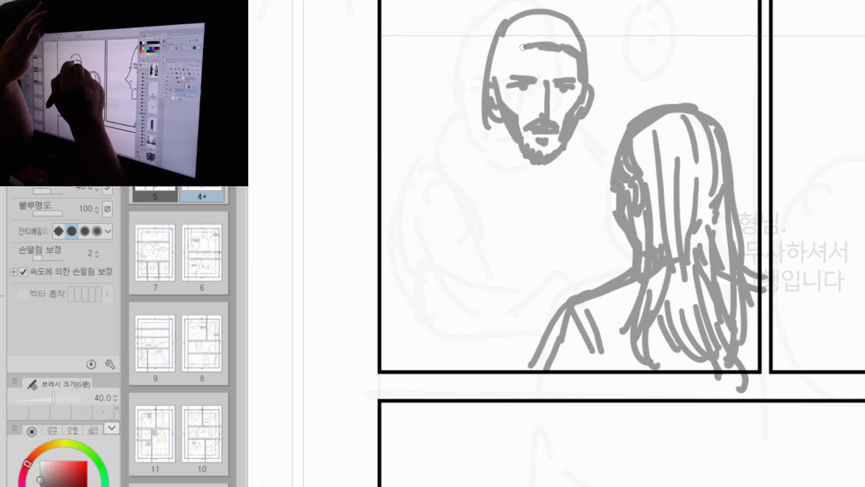
left_click_drag(522, 47, 493, 90)
left_click_drag(544, 14, 543, 43)
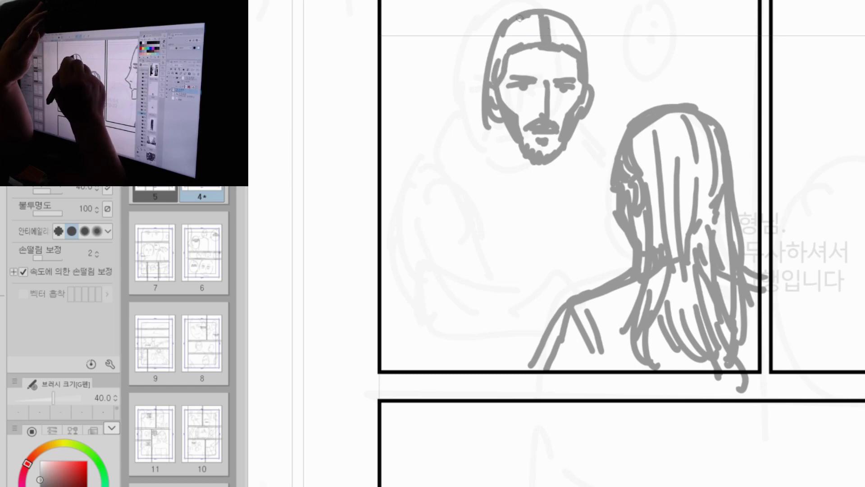
Step: Thicken the facing man's hair over the skull and extend it down to jaw length on both sides
mouse_move(489, 61)
left_mouse_down()
mouse_move(546, 14)
mouse_move(583, 43)
mouse_move(588, 81)
left_mouse_up()
left_click_drag(566, 23, 590, 79)
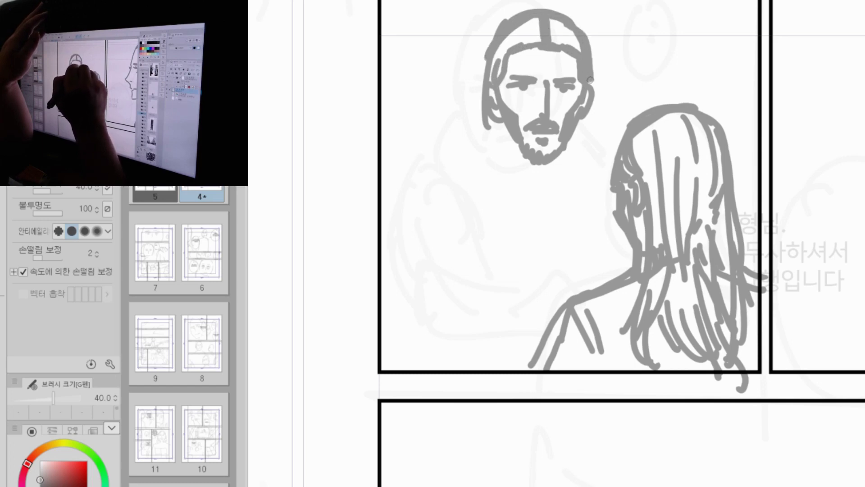
mouse_move(493, 38)
left_mouse_down()
mouse_move(481, 122)
mouse_move(491, 150)
mouse_move(497, 147)
left_mouse_up()
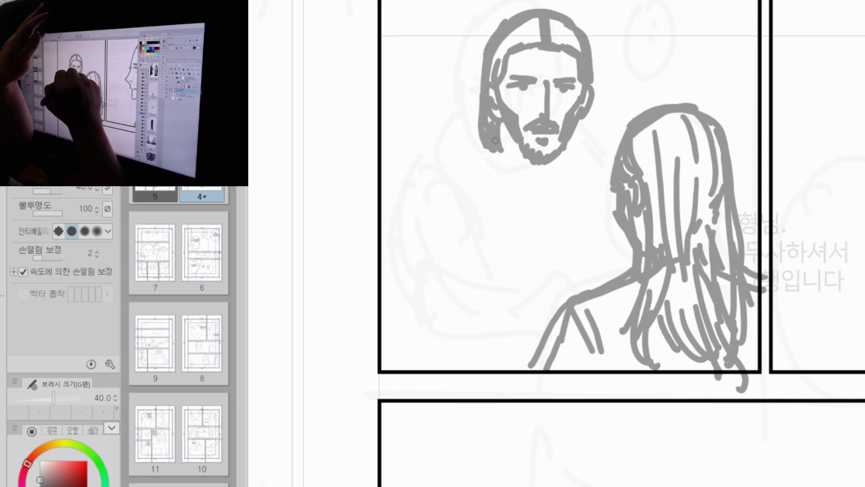
left_click_drag(588, 116, 593, 146)
left_click_drag(586, 40, 592, 154)
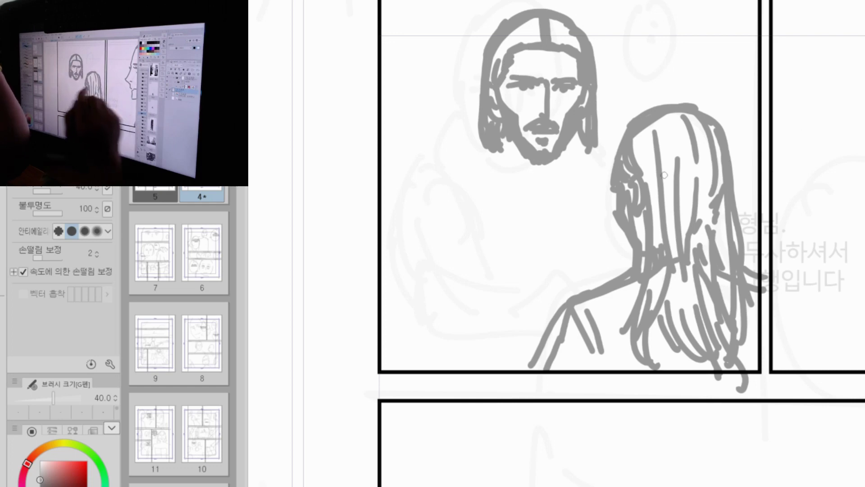
Step: Sketch the facing man's shoulders, the bent arm resting in front of his body, and its hand
left_click_drag(478, 131, 446, 155)
left_click_drag(597, 141, 618, 153)
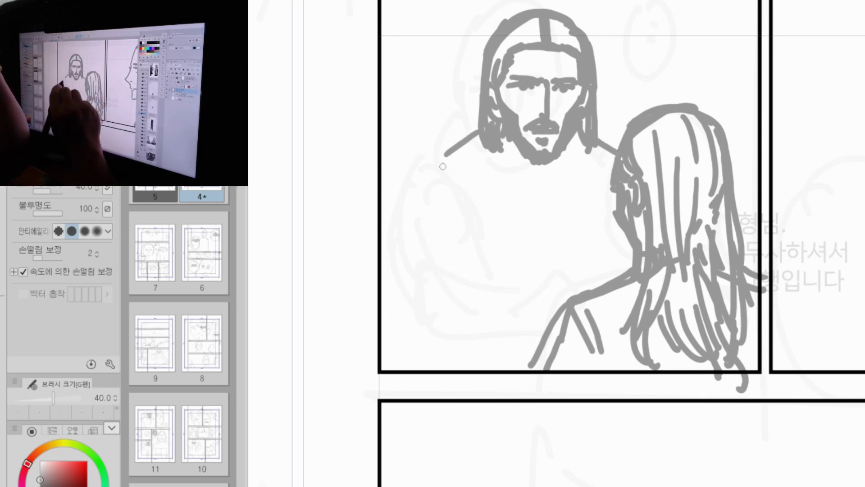
mouse_move(442, 166)
left_mouse_down()
mouse_move(414, 205)
mouse_move(408, 284)
mouse_move(464, 265)
left_mouse_up()
left_click_drag(404, 292, 501, 341)
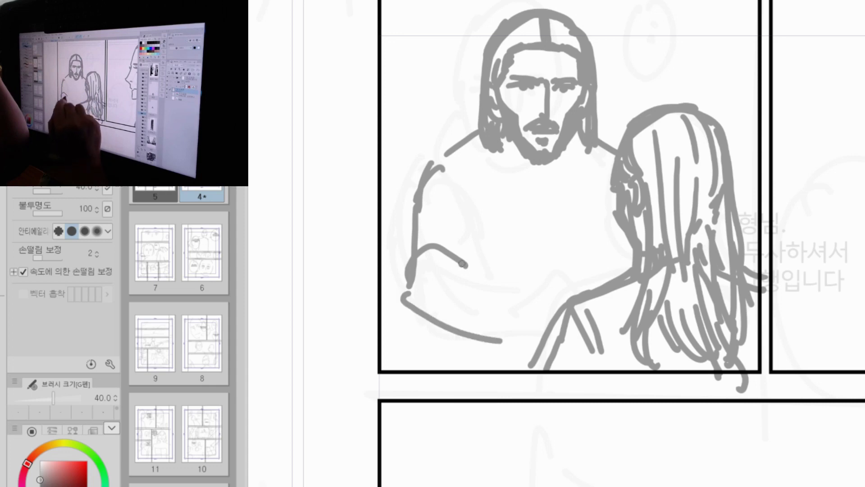
mouse_move(462, 263)
left_mouse_down()
mouse_move(530, 320)
mouse_move(525, 310)
mouse_move(561, 303)
mouse_move(575, 310)
mouse_move(542, 298)
mouse_move(580, 300)
mouse_move(527, 353)
left_mouse_up()
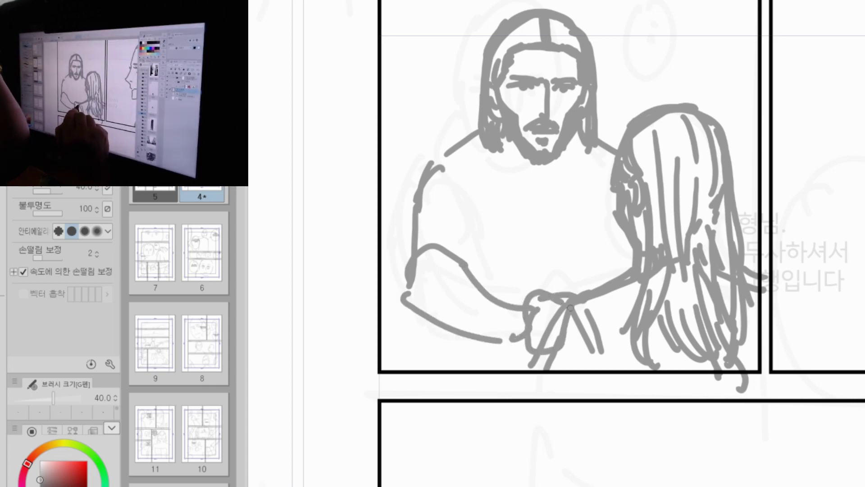
left_click_drag(475, 126, 417, 163)
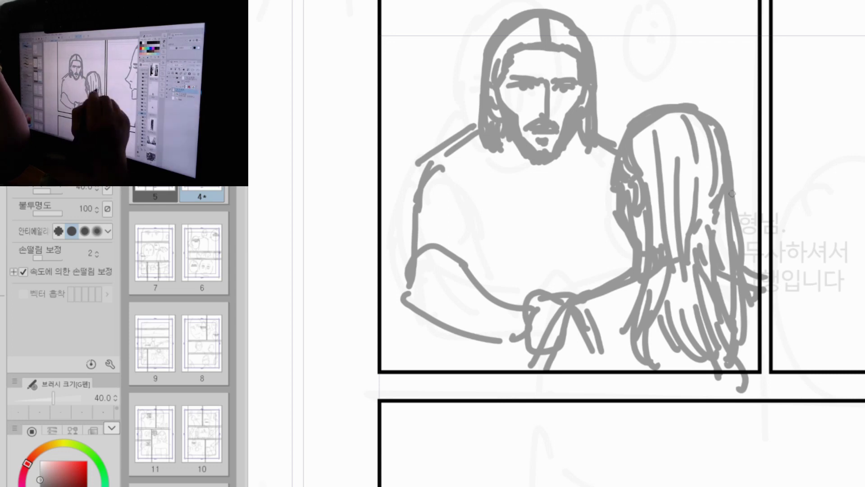
left_click_drag(733, 234, 753, 265)
Step: Draw the facing man's pointed shirt collar and the vertical front opening below it
left_click_drag(504, 138, 536, 177)
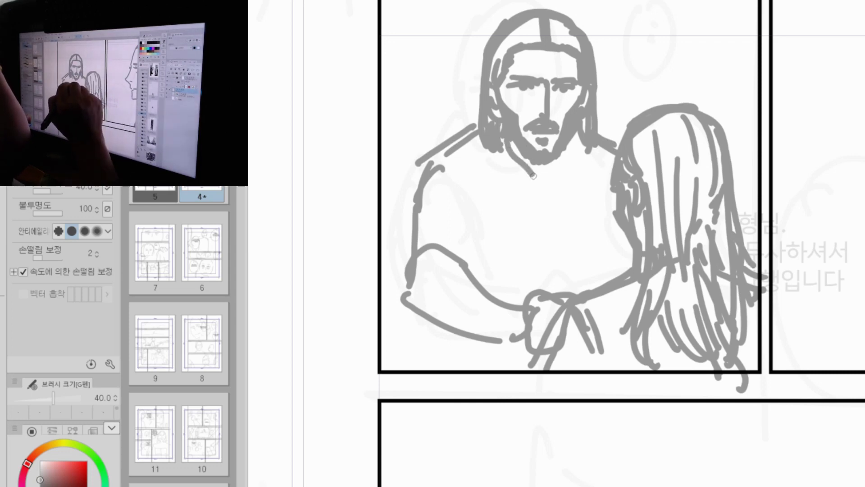
mouse_move(492, 150)
left_mouse_down()
mouse_move(495, 202)
mouse_move(542, 179)
left_mouse_up()
mouse_move(575, 142)
left_mouse_down()
mouse_move(572, 191)
mouse_move(586, 197)
left_mouse_up()
mouse_move(581, 137)
left_mouse_down()
mouse_move(592, 195)
mouse_move(545, 194)
mouse_move(535, 181)
mouse_move(542, 271)
left_mouse_up()
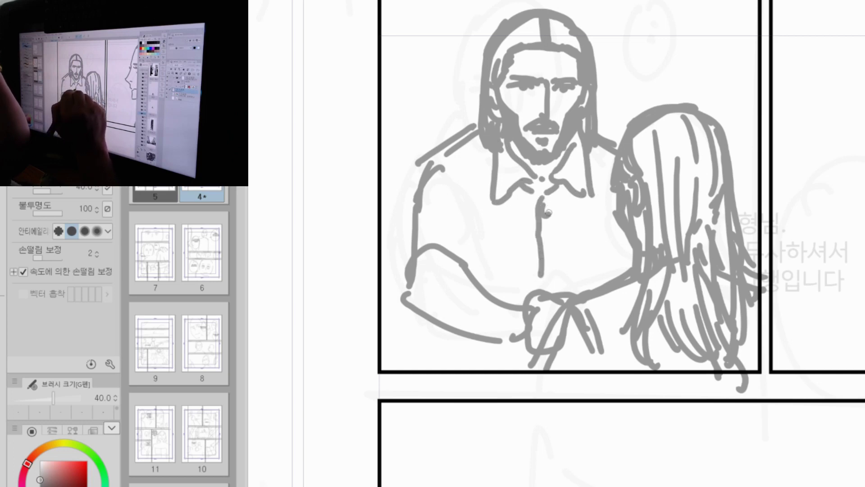
Step: Add three horizontal knot fastenings along the facing man's shirt opening
left_click_drag(546, 242, 546, 284)
left_click_drag(510, 204, 538, 205)
left_click_drag(517, 214, 537, 214)
left_click_drag(515, 243, 538, 253)
left_click_drag(517, 273, 541, 276)
left_click_drag(531, 284, 535, 288)
Step: Draw fabric folds on the facing man's upper sleeve and chest, and strengthen the shoulder line behind the foreground figure
left_click_drag(433, 177, 464, 225)
left_click_drag(435, 194, 471, 238)
left_click_drag(468, 162, 472, 231)
left_click_drag(480, 168, 476, 244)
left_click_drag(602, 153, 609, 174)
left_click_drag(595, 130, 620, 145)
Step: Draw the sleeve's outer contour from the facing man's shoulder to the elbow, with folds at the bend of the arm
mouse_move(431, 159)
left_mouse_down()
mouse_move(408, 184)
mouse_move(411, 210)
left_mouse_up()
left_click_drag(422, 189, 446, 216)
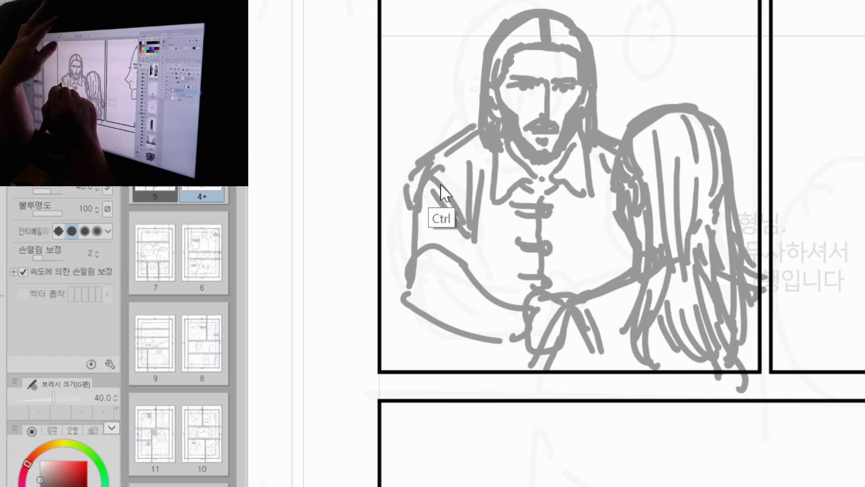
key("ctrl+z")
mouse_move(431, 158)
left_mouse_down()
mouse_move(414, 209)
mouse_move(446, 214)
mouse_move(400, 275)
left_mouse_up()
mouse_move(401, 271)
left_mouse_down()
mouse_move(412, 328)
mouse_move(453, 340)
left_mouse_up()
left_click_drag(411, 306, 453, 286)
mouse_move(469, 250)
left_mouse_down()
mouse_move(474, 270)
mouse_move(423, 333)
mouse_move(533, 360)
left_mouse_up()
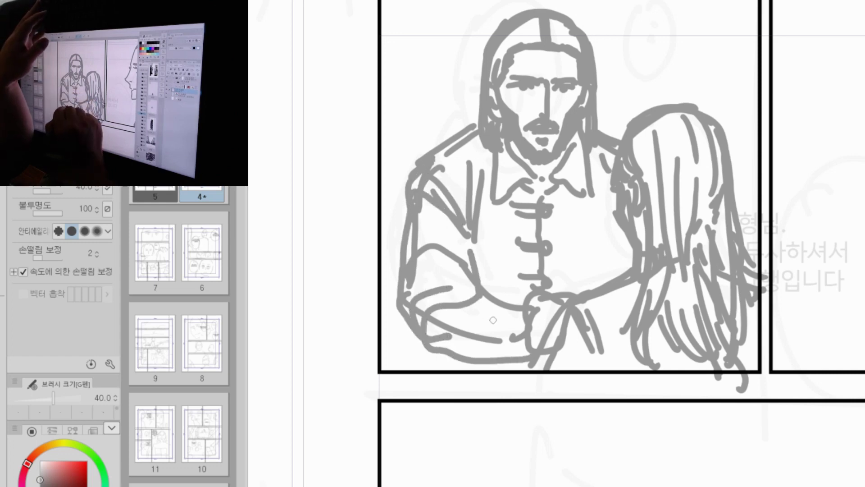
Step: Rework the facing man's forearm with a flatter lower edge, a cuff, and sleeve folds around the elbow
key("ctrl+z")
mouse_move(489, 290)
left_mouse_down()
mouse_move(431, 322)
mouse_move(454, 347)
left_mouse_up()
mouse_move(405, 308)
left_mouse_down()
mouse_move(413, 350)
mouse_move(504, 346)
left_mouse_up()
mouse_move(470, 291)
left_mouse_down()
mouse_move(500, 334)
mouse_move(525, 348)
left_mouse_up()
left_click_drag(472, 244, 482, 284)
mouse_move(473, 283)
left_mouse_down()
mouse_move(422, 244)
mouse_move(484, 280)
left_mouse_up()
left_click_drag(453, 212, 468, 272)
left_click_drag(416, 248, 441, 344)
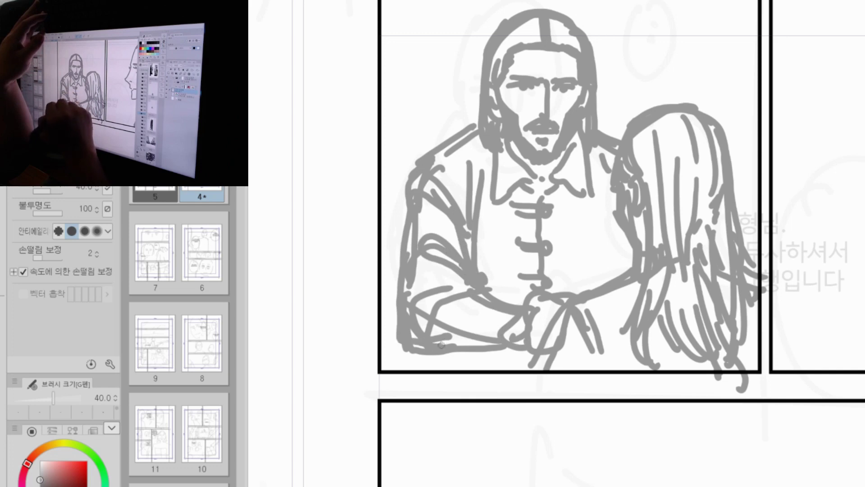
Step: Add fold strokes to the facing man's forearm sleeve and define its cuff at the wrist
left_click_drag(450, 307, 478, 341)
left_click_drag(496, 310, 487, 336)
left_click_drag(495, 349, 516, 357)
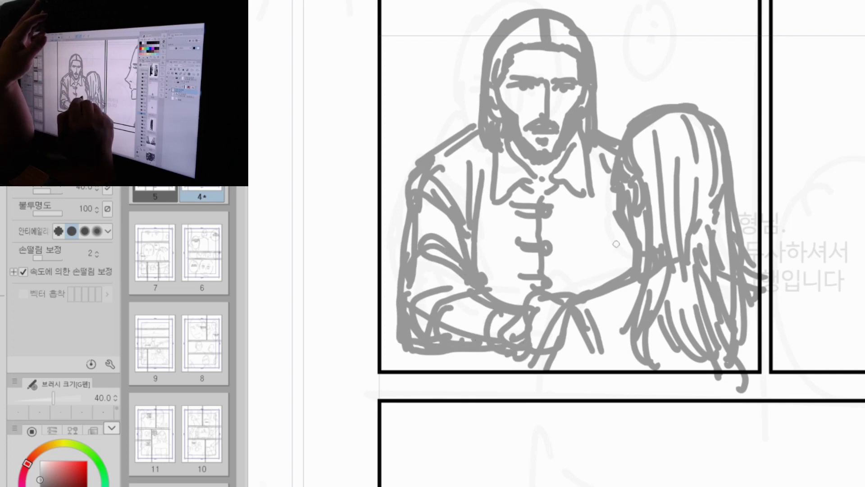
Step: Draw the side of the facing man's torso beside the foreground hair, and complete the other half of the shirt fastenings
left_click_drag(620, 223, 613, 273)
left_click_drag(613, 190, 608, 222)
left_click_drag(617, 219, 611, 279)
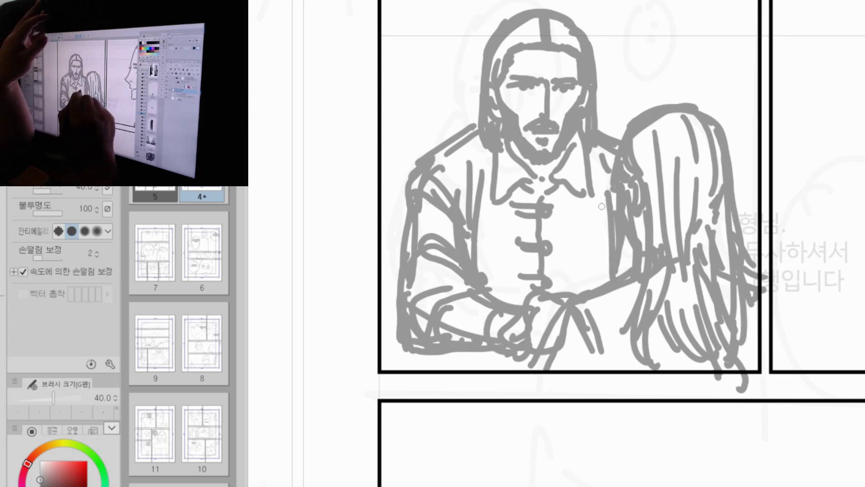
left_click_drag(551, 210, 568, 210)
mouse_move(548, 247)
left_mouse_down()
mouse_move(570, 248)
mouse_move(563, 271)
left_mouse_up()
left_click_drag(550, 281, 566, 282)
Step: Strengthen the foreground shoulder and the facing man's hand, and add short marks beside his head and beneath his forearm
left_click_drag(750, 278, 765, 318)
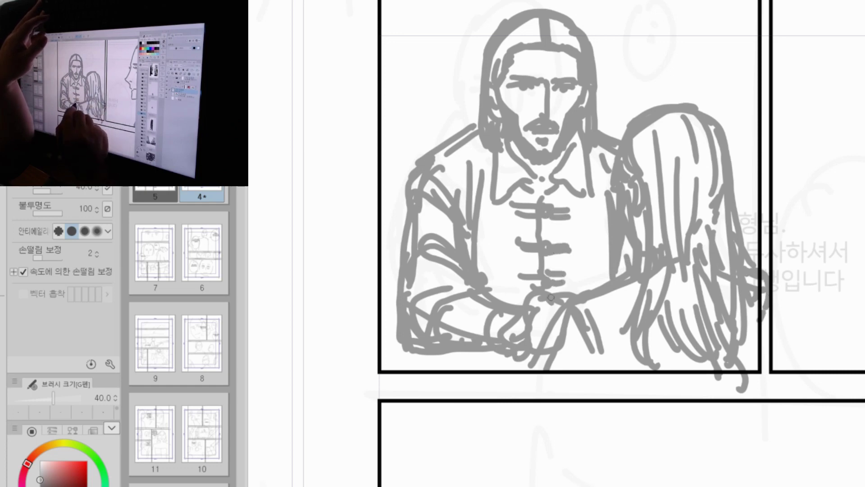
left_click_drag(586, 303, 555, 364)
left_click_drag(527, 359, 519, 375)
mouse_move(451, 84)
left_mouse_down()
mouse_move(441, 112)
mouse_move(422, 121)
left_mouse_up()
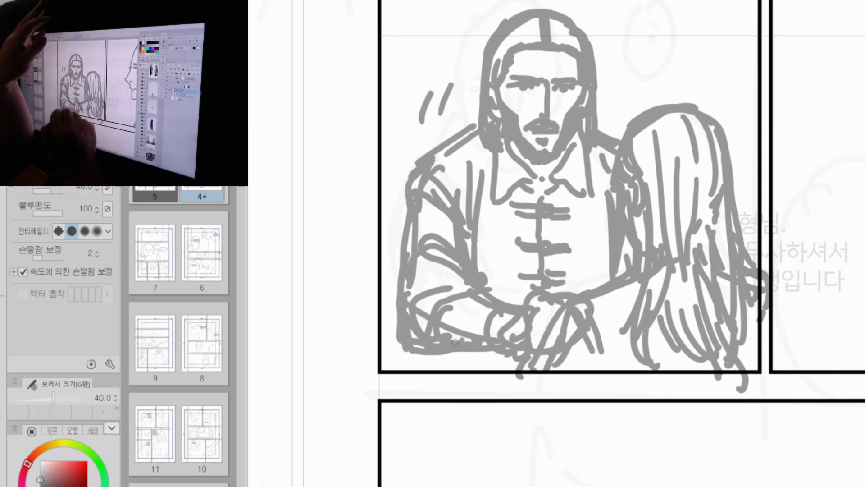
mouse_move(479, 352)
left_mouse_down()
mouse_move(498, 354)
mouse_move(486, 359)
left_mouse_up()
mouse_move(453, 357)
left_mouse_down()
mouse_move(439, 357)
mouse_move(430, 372)
left_mouse_up()
left_click_drag(446, 359, 466, 368)
left_click_drag(398, 31, 399, 211)
left_click_drag(427, 27, 429, 98)
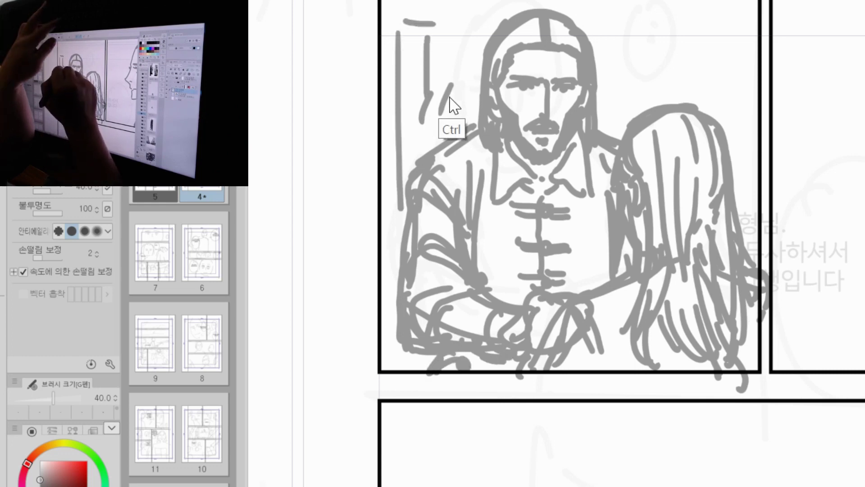
key("ctrl+z")
key("ctrl+z")
Step: Draw the top and side edge of a seat back behind the facing man's shoulder and arm
left_click_drag(432, 149, 392, 153)
left_click_drag(390, 159, 384, 347)
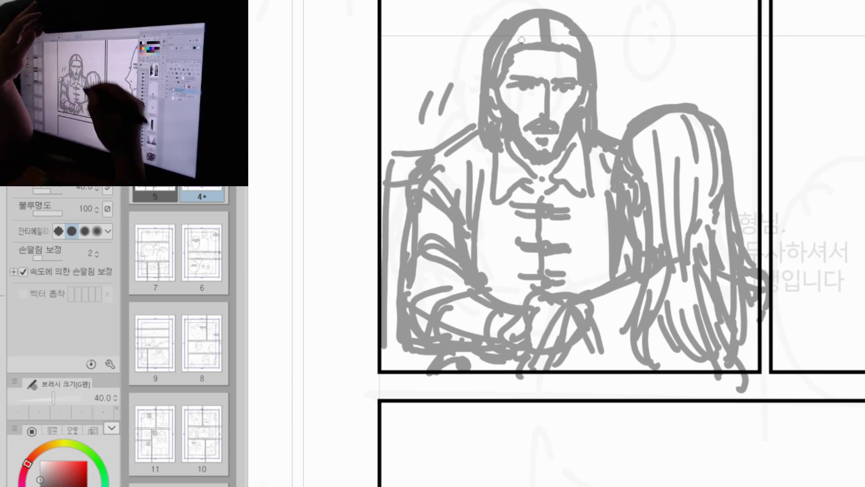
mouse_move(797, 451)
left_mouse_down()
mouse_move(764, 351)
mouse_move(763, 262)
left_mouse_up()
key("ctrl+space")
left_click_drag(734, 166, 725, 167)
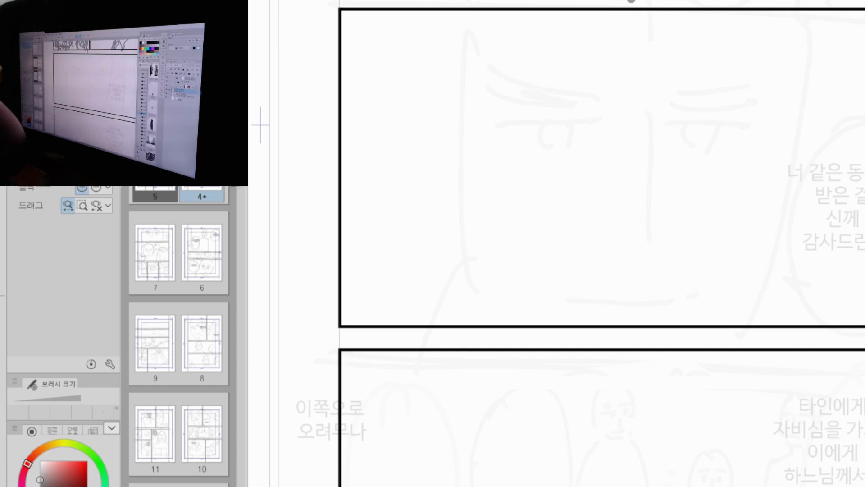
left_click(683, 71)
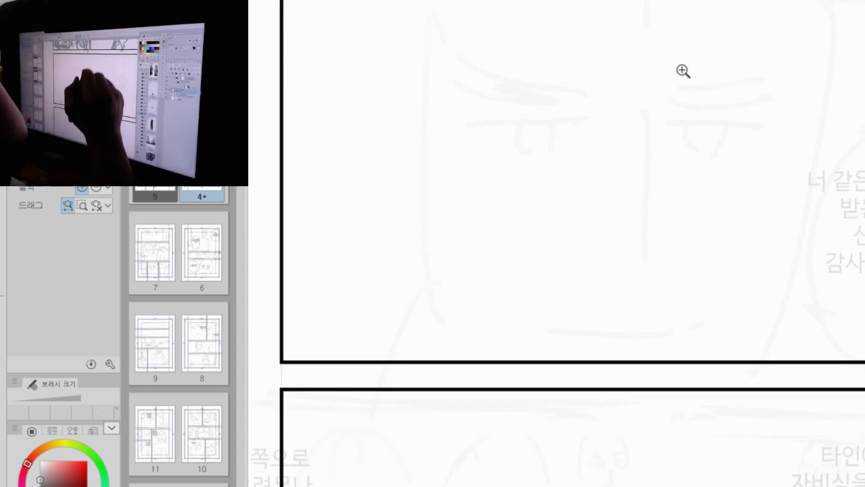
scroll(678, 67, "down", 3)
mouse_move(660, 92)
left_mouse_down()
mouse_move(623, 172)
mouse_move(619, 238)
left_mouse_up()
key("p")
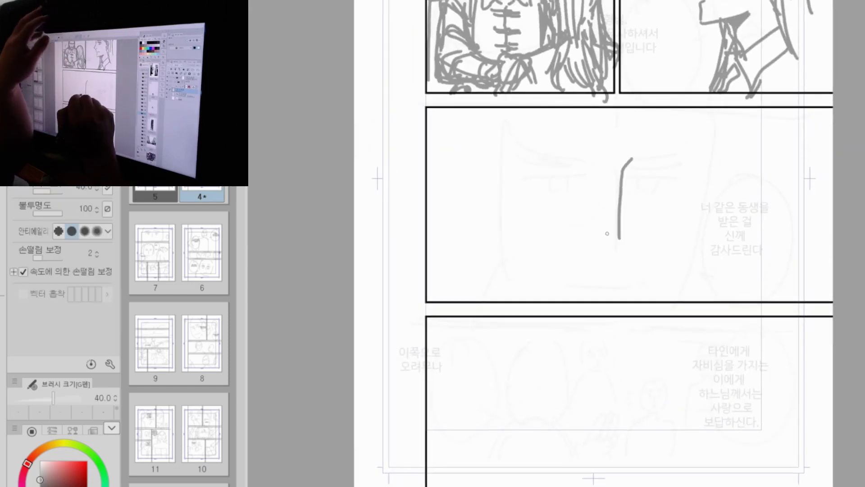
key("ctrl+z")
mouse_move(620, 168)
left_mouse_down()
mouse_move(619, 244)
mouse_move(609, 253)
left_mouse_up()
left_click_drag(619, 250, 616, 254)
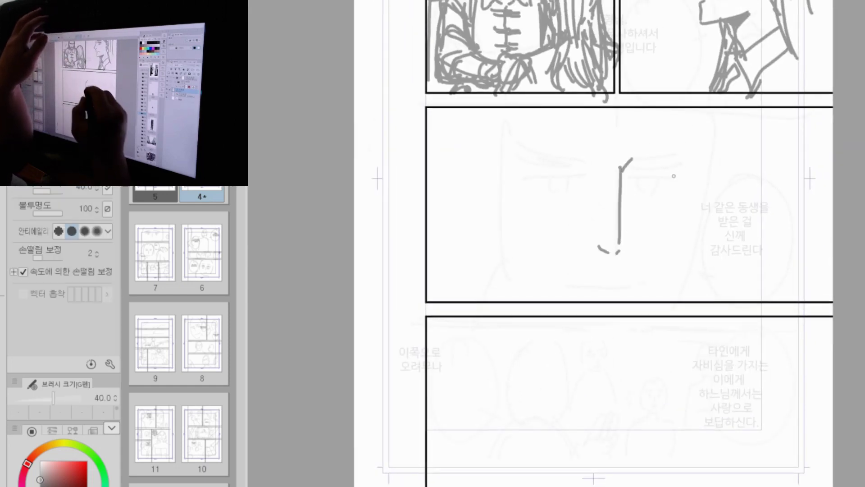
key("ctrl+z")
key("ctrl+z")
key("ctrl+z")
key("ctrl+z")
left_click_drag(703, 108, 701, 165)
key("ctrl+z")
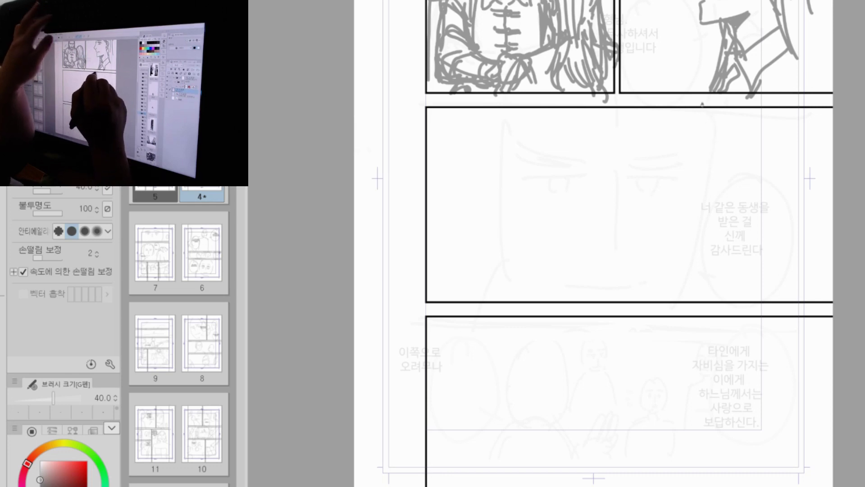
Step: Draw both sides of the man's face in the wide middle panel, tapering from the temples to the jaw at the lower border
left_click_drag(702, 104, 697, 176)
left_click_drag(699, 191, 679, 280)
left_click_drag(495, 98, 501, 164)
left_click_drag(502, 185, 555, 307)
key("ctrl+z")
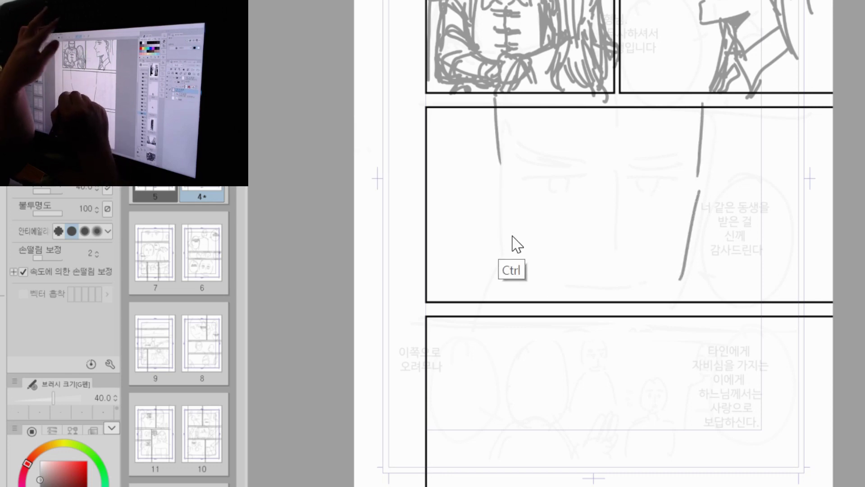
left_click_drag(503, 211, 539, 306)
left_click_drag(698, 205, 657, 308)
Step: Draw the man's nose as a long straight bridge with short nostril marks, and try out a mouth line beneath it
left_click_drag(616, 152, 620, 237)
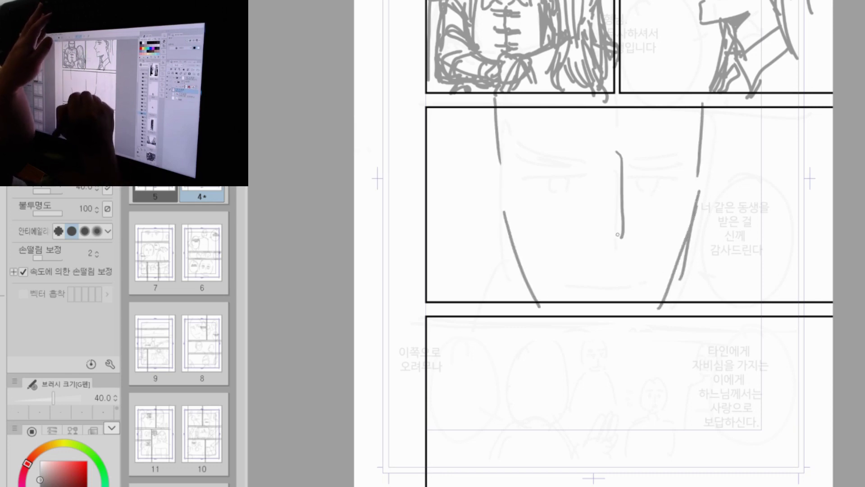
key("ctrl+z")
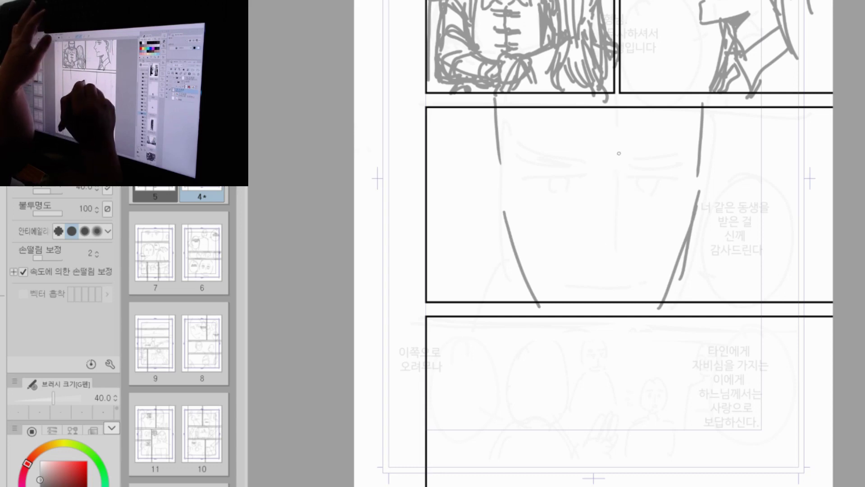
left_click_drag(618, 153, 617, 237)
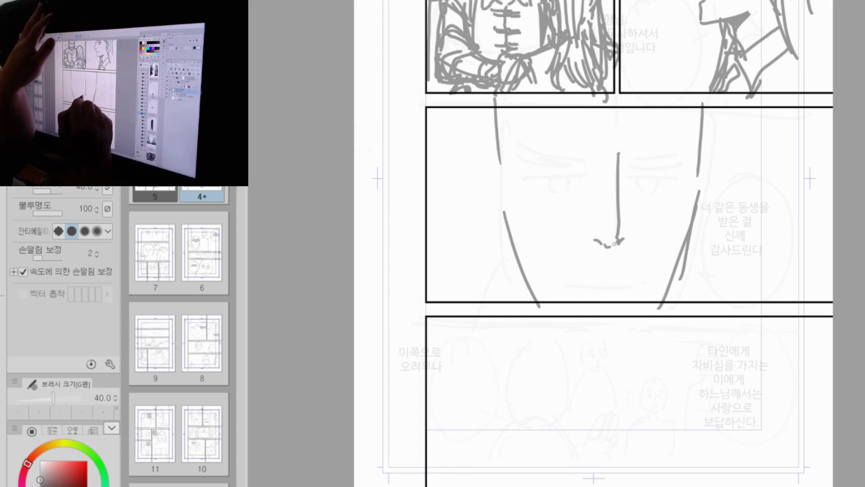
left_click_drag(582, 273, 638, 270)
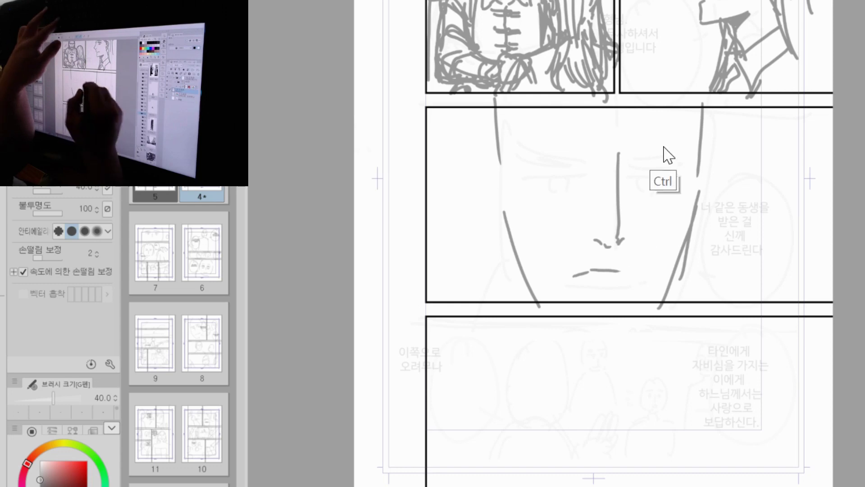
key("ctrl+z")
Step: Draw the man's lowered eyebrows and narrow eyes with irises on both sides of the nose bridge, thickening the brows
left_click_drag(630, 153, 677, 145)
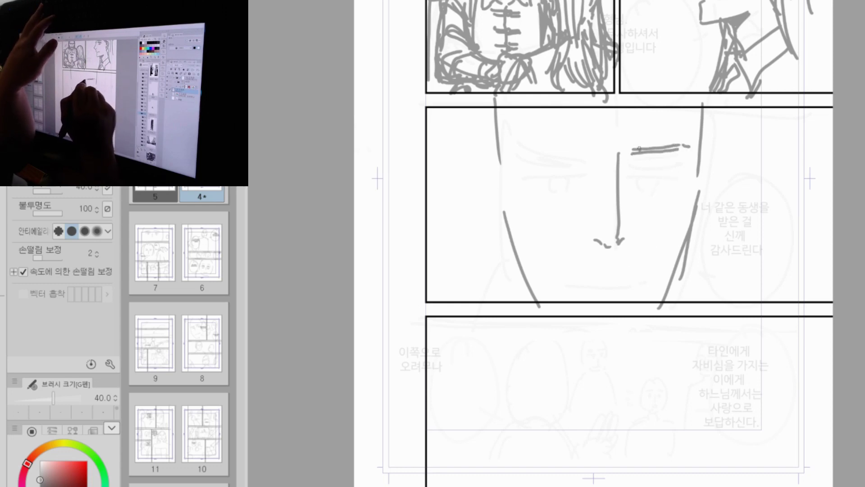
mouse_move(597, 152)
left_mouse_down()
mouse_move(537, 144)
mouse_move(586, 157)
left_mouse_up()
left_click_drag(536, 167, 563, 171)
mouse_move(632, 160)
left_mouse_down()
mouse_move(681, 161)
mouse_move(679, 171)
mouse_move(645, 163)
left_mouse_up()
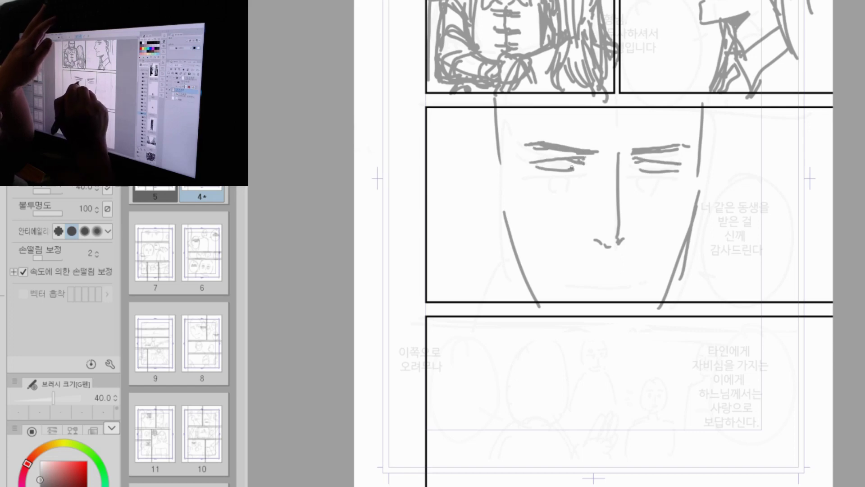
left_click_drag(563, 160, 562, 170)
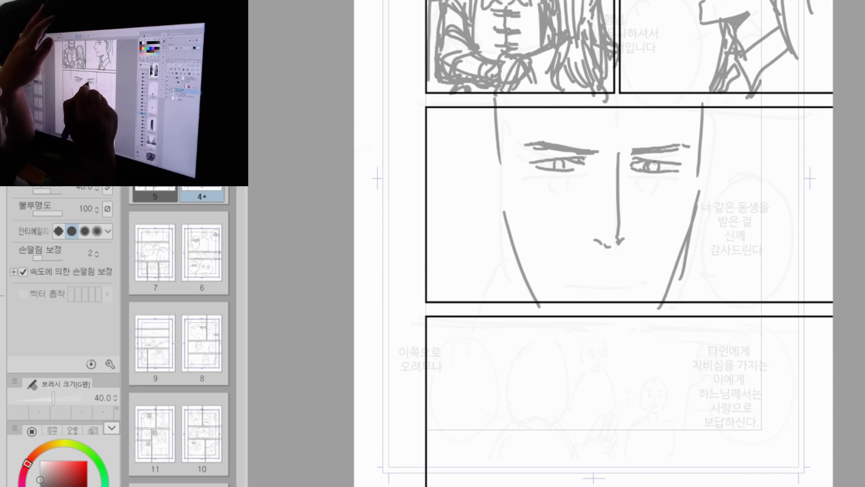
left_click_drag(680, 164, 686, 166)
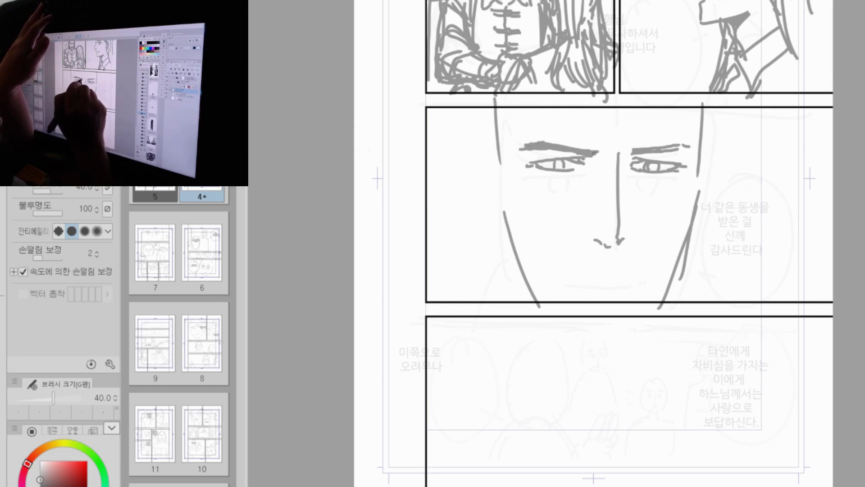
left_click_drag(624, 154, 637, 153)
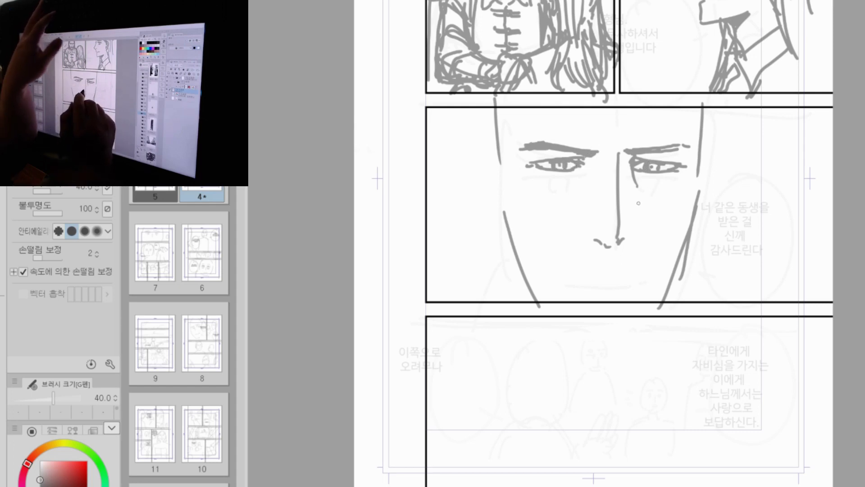
Step: Shorten the nose by selecting its tip and nostrils and moving them up along the bridge
key("m")
left_click_drag(570, 199, 626, 255)
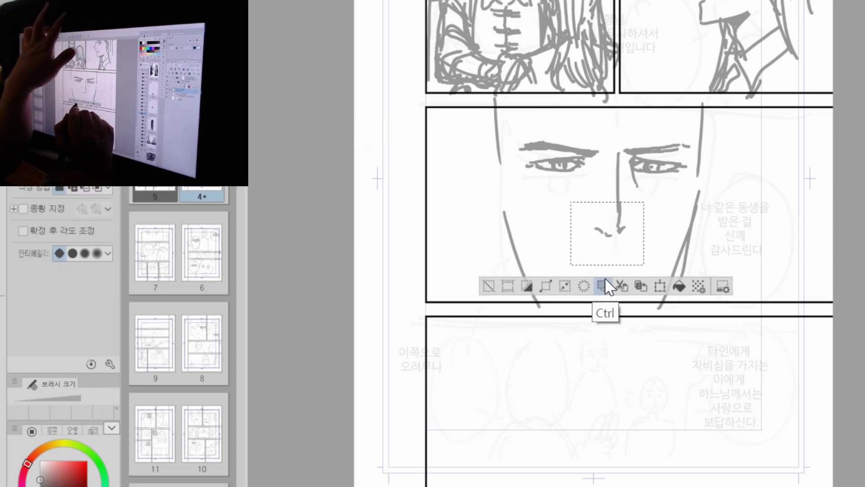
key("ctrl+d")
key("p")
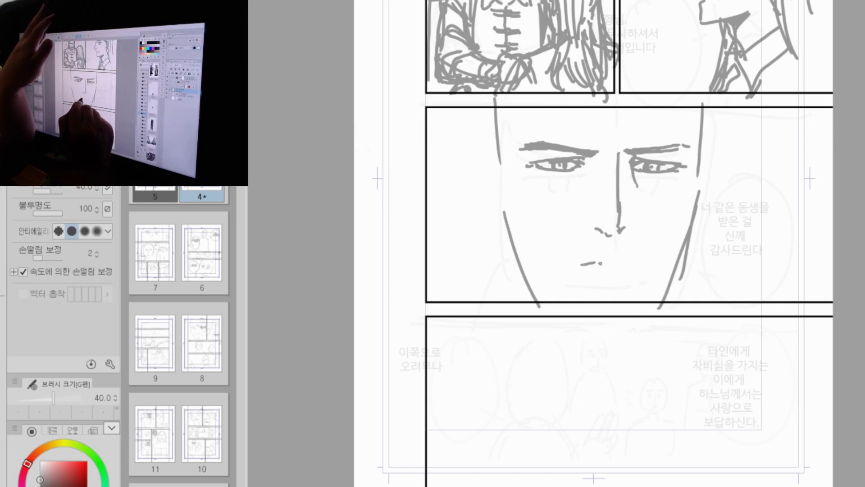
Step: Draw the mouth line, a drooping moustache outline under the nose, and the small lower lip
left_click_drag(629, 264, 641, 265)
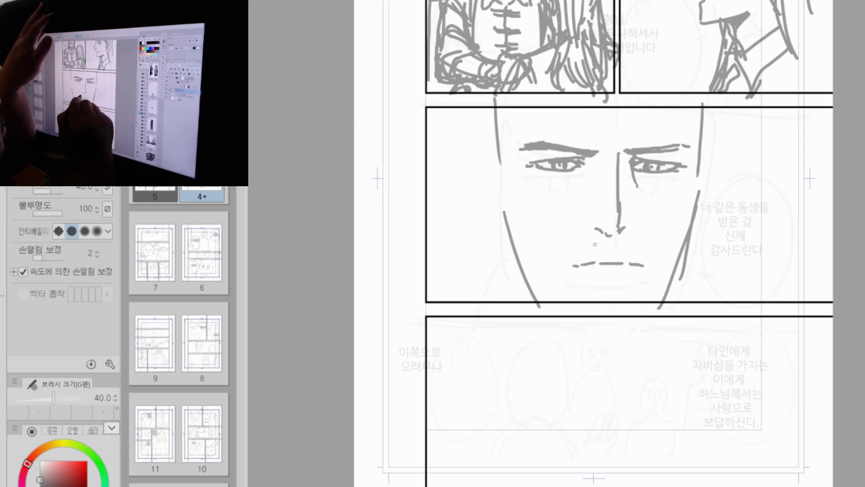
mouse_move(601, 236)
left_mouse_down()
mouse_move(571, 250)
mouse_move(646, 249)
left_mouse_up()
left_click_drag(606, 255, 647, 262)
left_click_drag(643, 246, 659, 261)
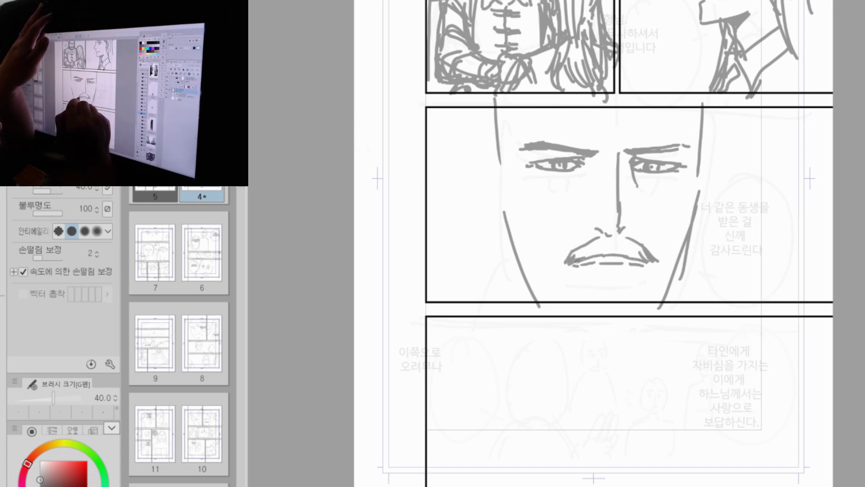
left_click_drag(591, 242, 601, 239)
left_click_drag(622, 232, 642, 248)
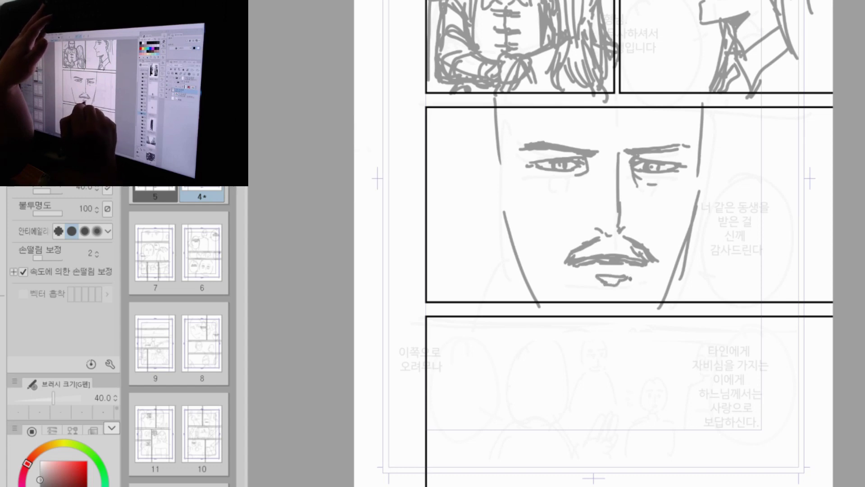
Step: Draw the beard's upper edges slanting from both sides of the face toward the moustache, and reinforce the face's side contours
left_click_drag(503, 200, 557, 269)
left_click_drag(697, 205, 667, 243)
left_click_drag(657, 241, 659, 267)
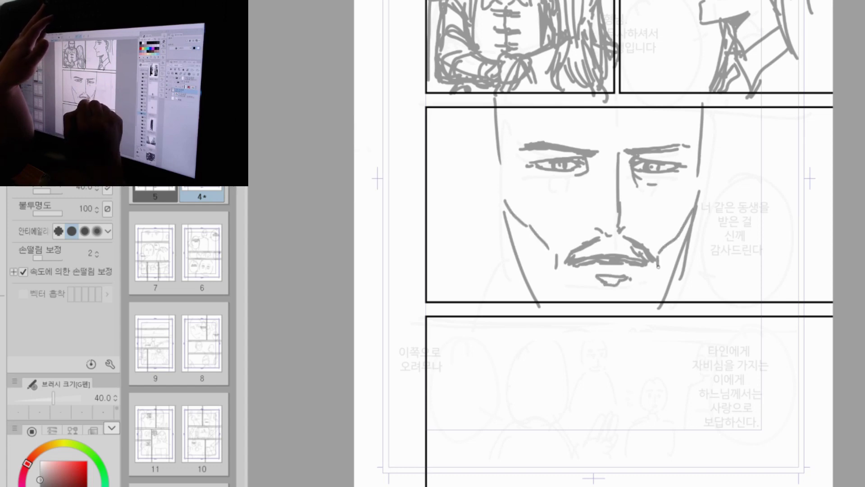
mouse_move(500, 158)
left_mouse_down()
mouse_move(512, 217)
mouse_move(555, 246)
left_mouse_up()
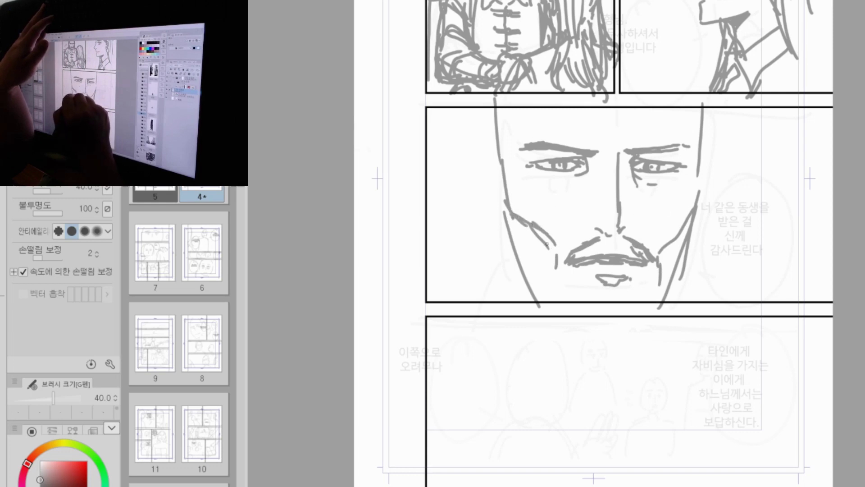
left_click_drag(675, 232, 665, 263)
left_click_drag(713, 122, 695, 222)
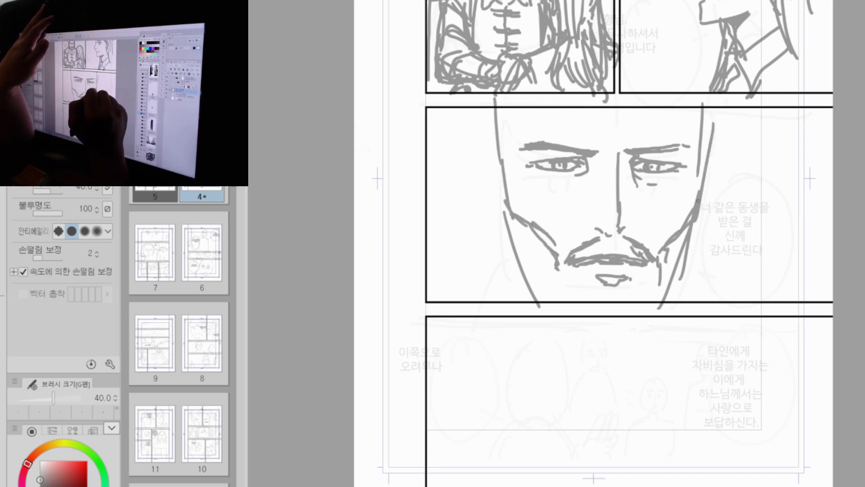
Step: Draw both ears with their inner folds against the sides of the man's face
left_click_drag(501, 128, 513, 210)
mouse_move(503, 164)
left_mouse_down()
mouse_move(484, 181)
mouse_move(504, 245)
mouse_move(517, 260)
left_mouse_up()
left_click_drag(509, 213, 521, 256)
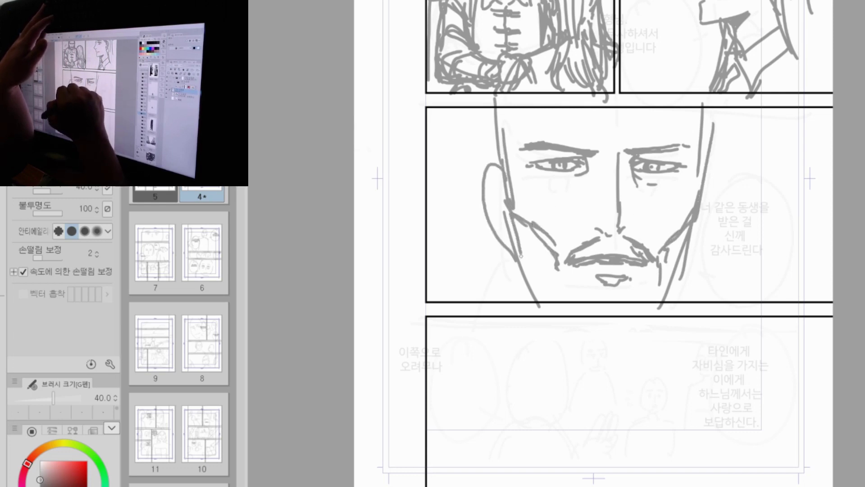
left_click_drag(505, 178, 495, 225)
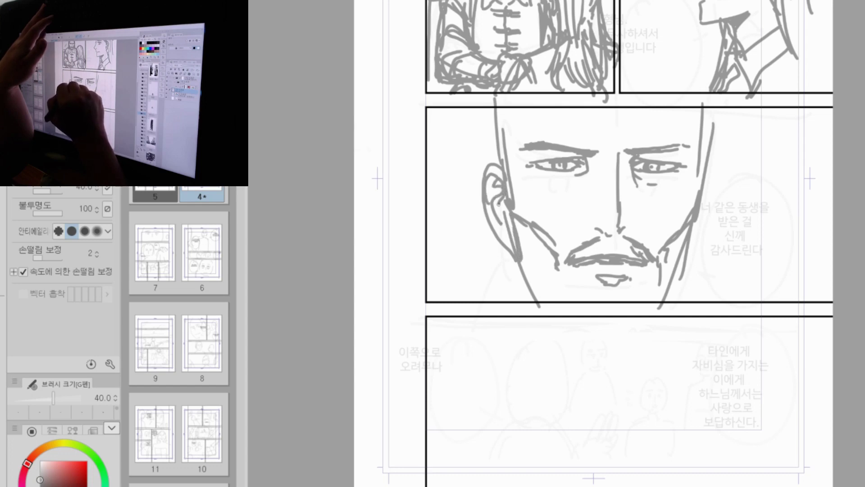
mouse_move(706, 168)
left_mouse_down()
mouse_move(721, 216)
mouse_move(722, 202)
mouse_move(695, 256)
left_mouse_up()
key("ctrl+z")
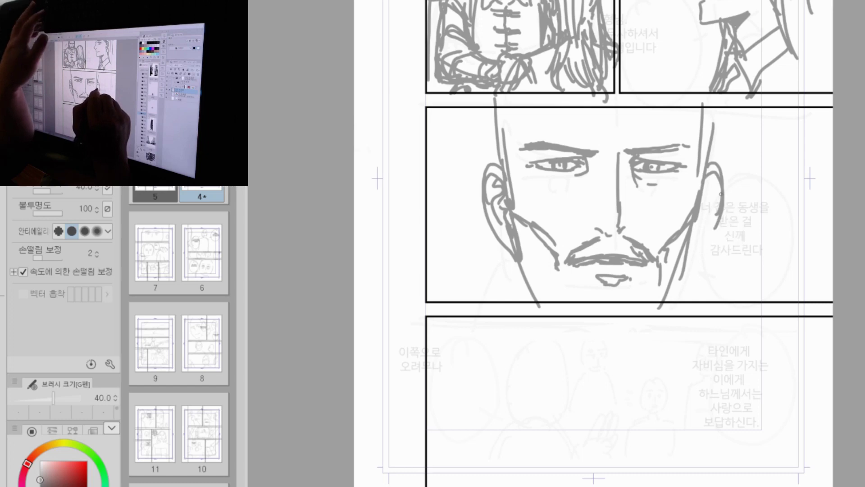
mouse_move(716, 222)
left_mouse_down()
mouse_move(691, 253)
mouse_move(704, 206)
left_mouse_up()
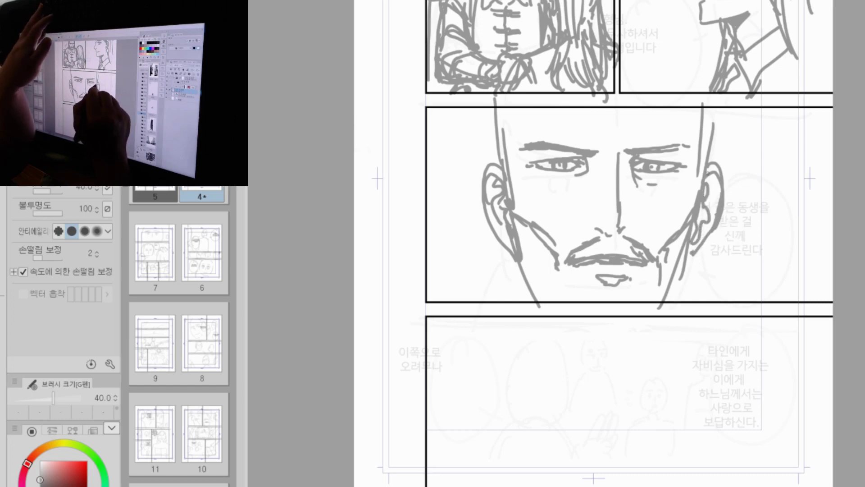
mouse_move(708, 172)
left_mouse_down()
mouse_move(718, 191)
mouse_move(704, 230)
left_mouse_up()
left_click_drag(710, 185, 713, 214)
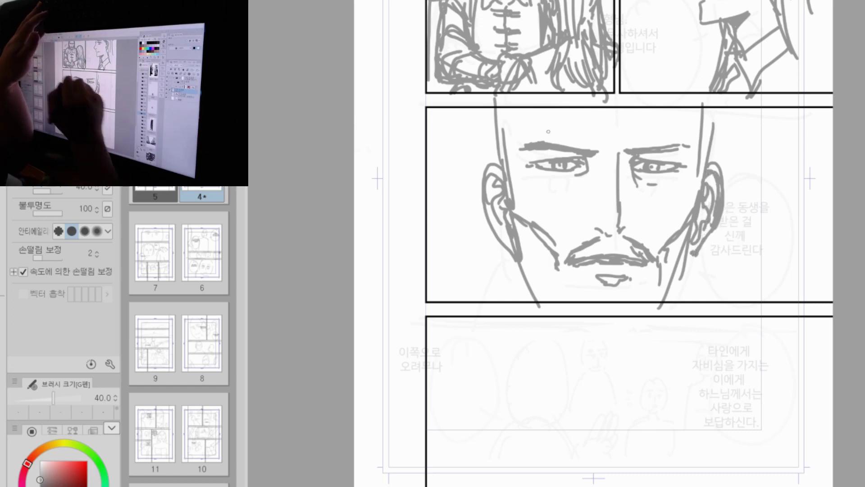
Step: Sketch the hair at both temples and extend it down as sideburns in front of the ears
left_click_drag(520, 106, 505, 120)
mouse_move(687, 107)
left_mouse_down()
mouse_move(696, 150)
mouse_move(710, 135)
mouse_move(699, 192)
mouse_move(704, 104)
mouse_move(721, 166)
left_mouse_up()
left_click_drag(493, 106, 487, 165)
mouse_move(496, 107)
left_mouse_down()
mouse_move(491, 163)
mouse_move(499, 158)
left_mouse_up()
mouse_move(506, 133)
left_mouse_down()
mouse_move(501, 163)
mouse_move(514, 121)
mouse_move(521, 141)
mouse_move(506, 167)
mouse_move(518, 216)
left_mouse_up()
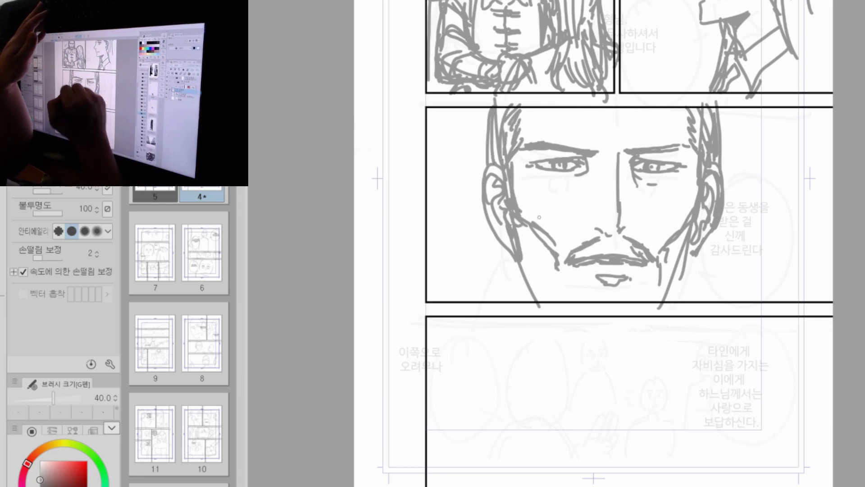
left_click_drag(697, 169, 683, 219)
Step: Fill both sides of the jaw with beard strokes running down to the chin
mouse_move(514, 220)
left_mouse_down()
mouse_move(524, 266)
mouse_move(559, 307)
left_mouse_up()
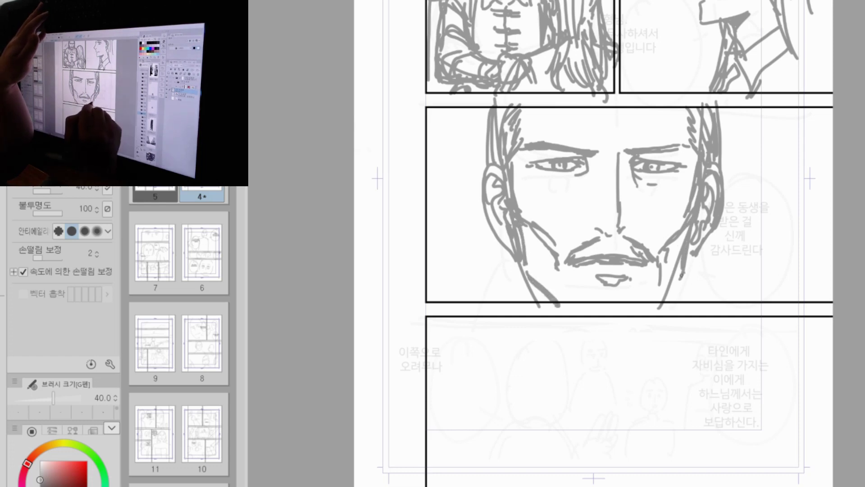
left_click_drag(683, 273, 654, 307)
left_click_drag(679, 281, 663, 310)
left_click_drag(527, 258, 571, 312)
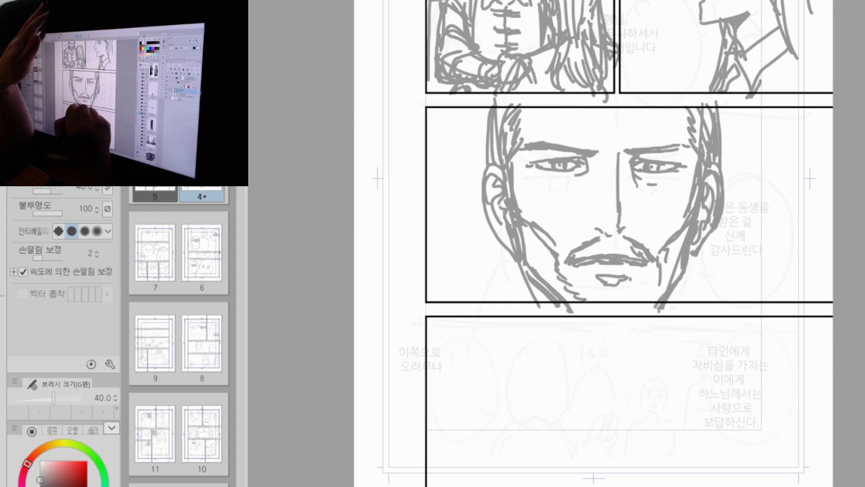
mouse_move(688, 225)
left_mouse_down()
mouse_move(660, 264)
mouse_move(646, 311)
left_mouse_up()
left_click_drag(523, 228, 555, 270)
left_click_drag(530, 259, 568, 301)
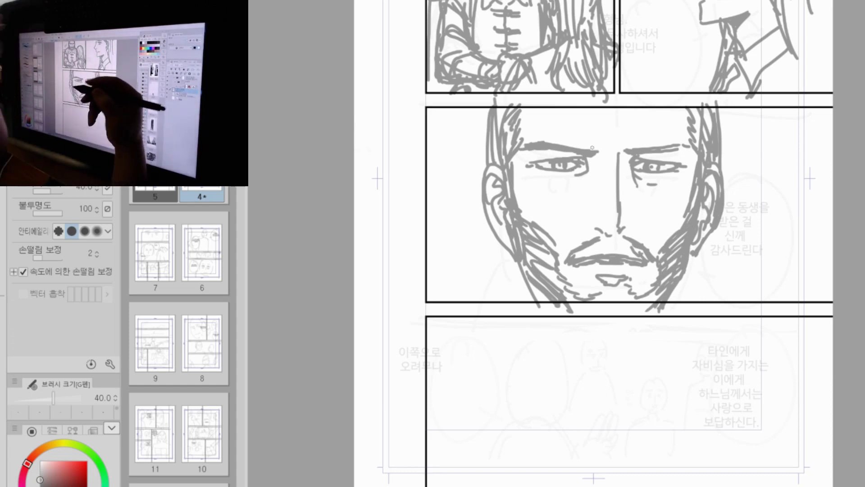
Step: Select each eye with its brow in turn and nudge it slightly to refine its position beside the nose bridge
key("m")
left_click_drag(522, 133, 605, 184)
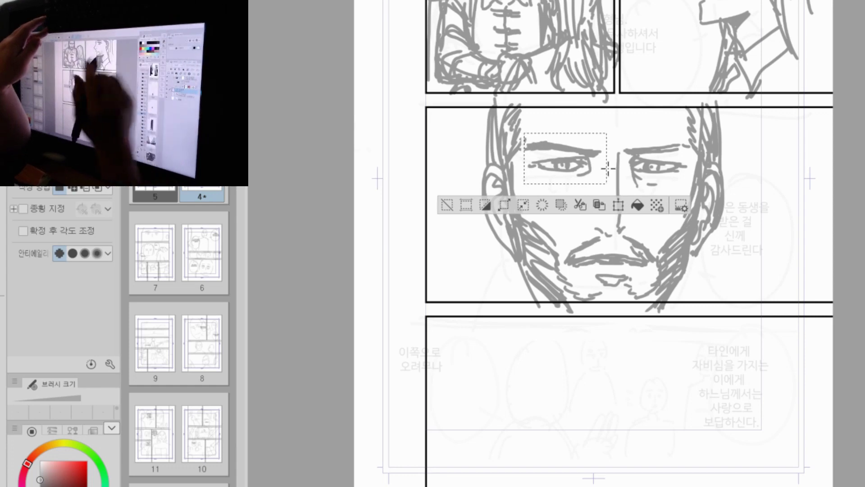
left_click_drag(650, 149, 686, 191, "ctrl")
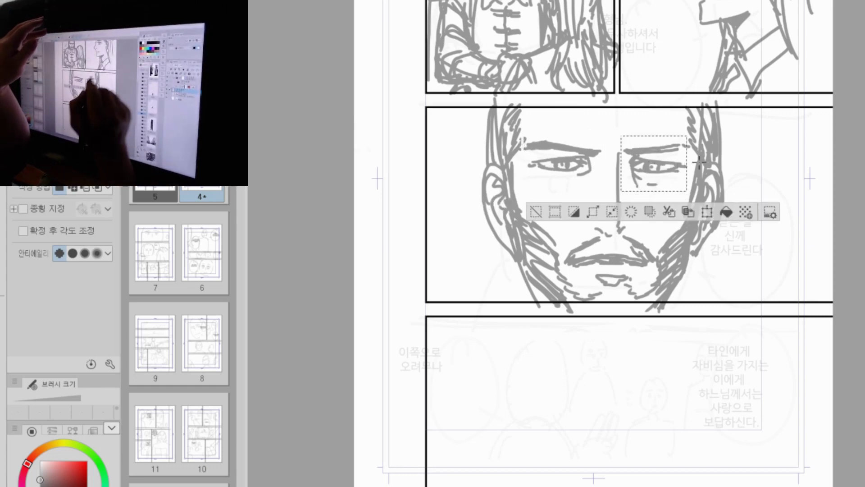
left_click_drag(699, 162, 698, 164, "ctrl")
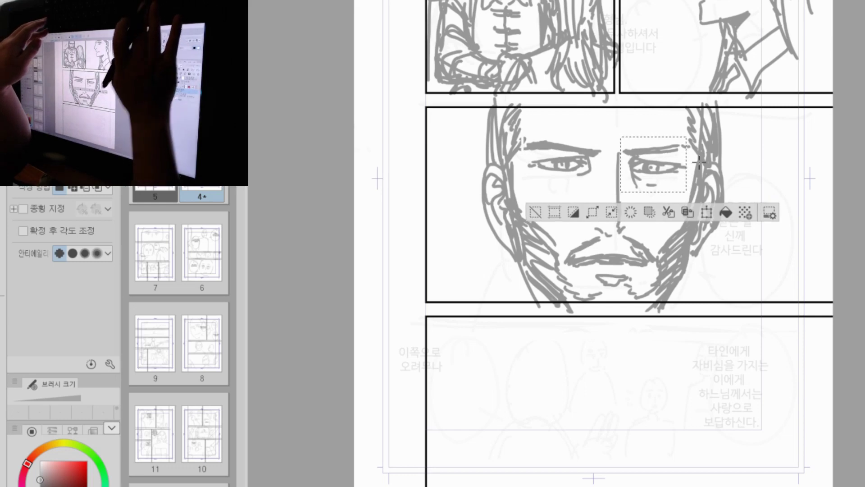
key("ctrl+d")
key("p")
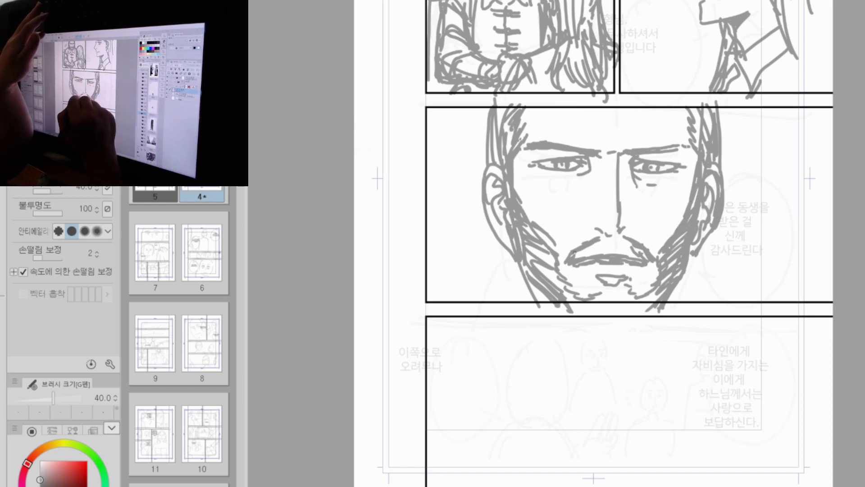
Step: Fill the moustache with hair strokes, thicken the beard along both jaw sides, and add beard strokes across the chin
mouse_move(570, 259)
left_mouse_down()
mouse_move(595, 243)
mouse_move(609, 252)
mouse_move(617, 241)
mouse_move(647, 260)
left_mouse_up()
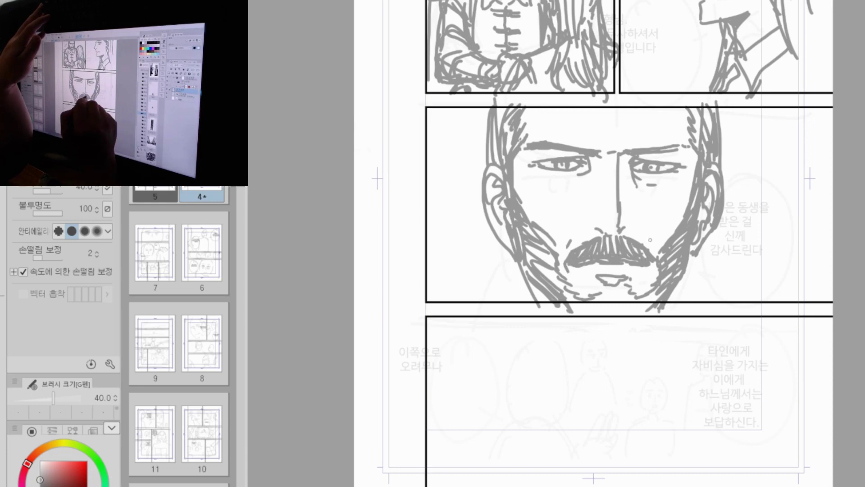
left_click_drag(549, 242, 570, 292)
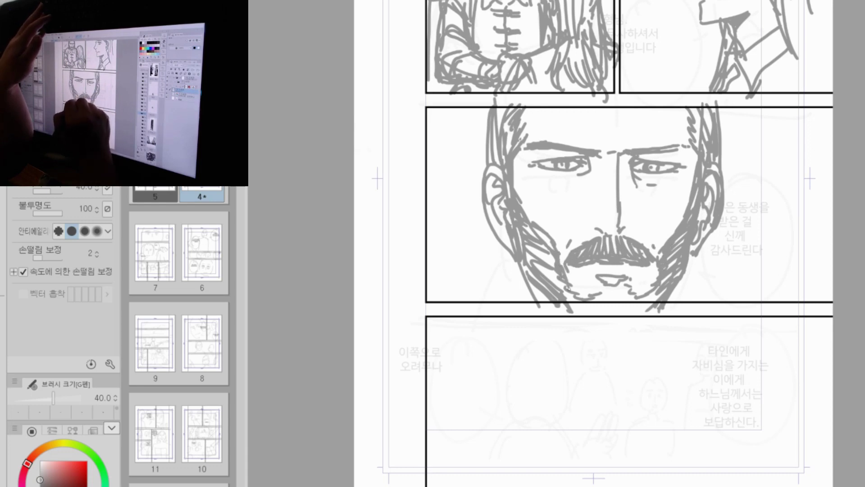
left_click_drag(528, 246, 565, 316)
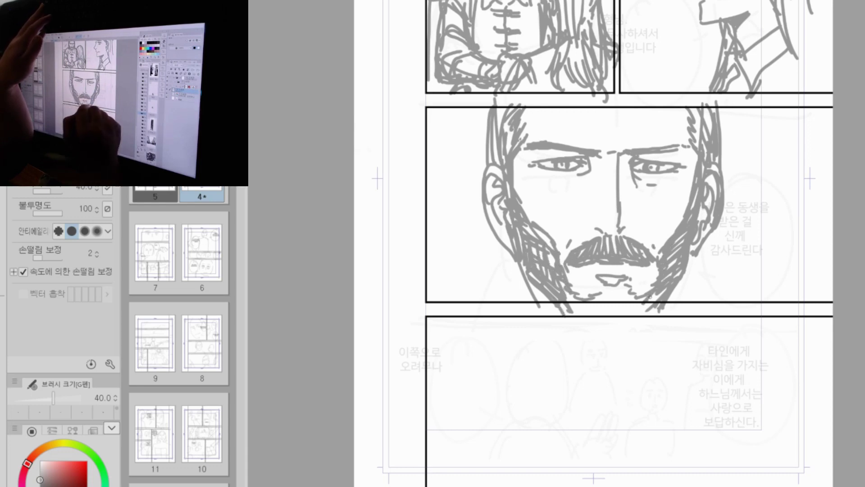
left_click_drag(666, 289, 651, 314)
left_click_drag(604, 301, 622, 311)
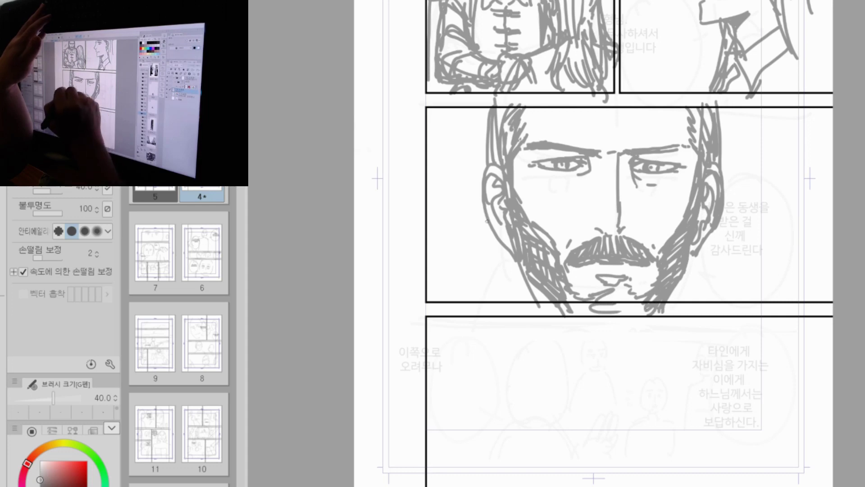
Step: Draw long hair strands hanging from both ears down to the lower border of the bearded face's panel
left_click_drag(486, 221, 518, 291)
left_click_drag(500, 255, 518, 292)
left_click_drag(482, 196, 498, 300)
left_click_drag(488, 225, 501, 295)
left_click_drag(519, 259, 511, 300)
left_click_drag(719, 226, 714, 300)
mouse_move(710, 255)
left_mouse_down()
mouse_move(716, 297)
mouse_move(703, 305)
mouse_move(694, 254)
mouse_move(687, 301)
left_mouse_up()
mouse_move(701, 259)
left_mouse_down()
mouse_move(684, 309)
mouse_move(698, 302)
left_mouse_up()
left_click_drag(690, 256, 692, 306)
left_click_drag(711, 241, 703, 302)
left_click_drag(715, 259, 709, 298)
left_click_drag(724, 259, 721, 305)
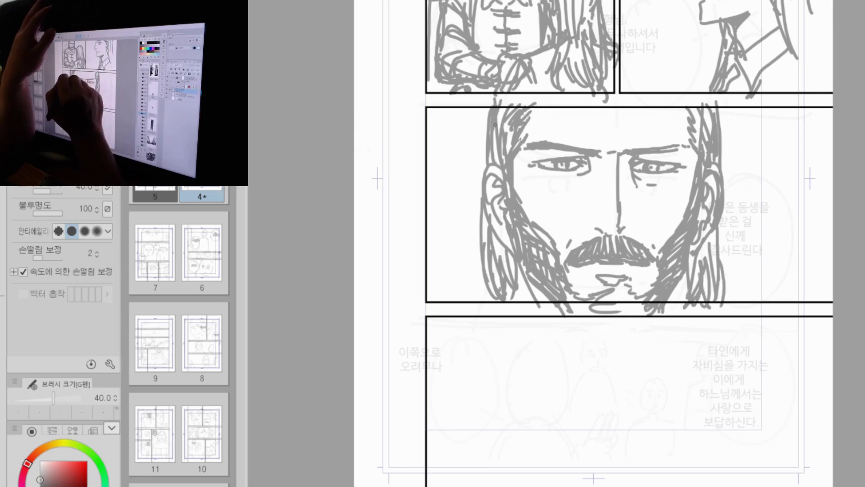
Step: Erase the outer hair edges at both temples and redraw them as longer strands running down past the ears
key("e")
left_click_drag(496, 106, 483, 146)
left_click_drag(719, 106, 731, 153)
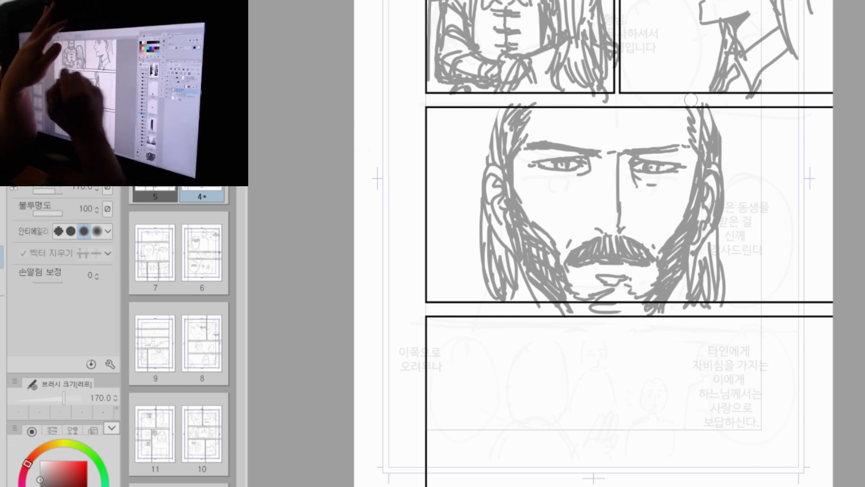
key("p")
mouse_move(500, 103)
left_mouse_down()
mouse_move(487, 160)
mouse_move(492, 119)
left_mouse_up()
left_click_drag(494, 115, 486, 154)
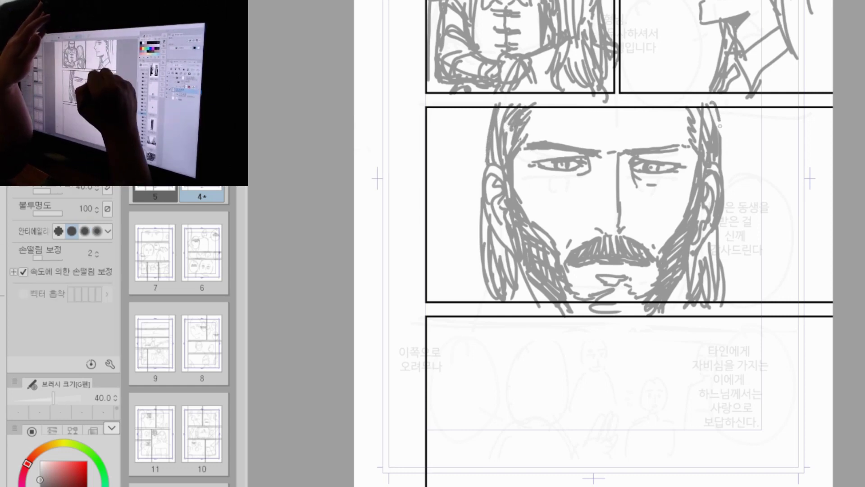
left_click_drag(720, 122, 722, 158)
left_click_drag(710, 100, 719, 142)
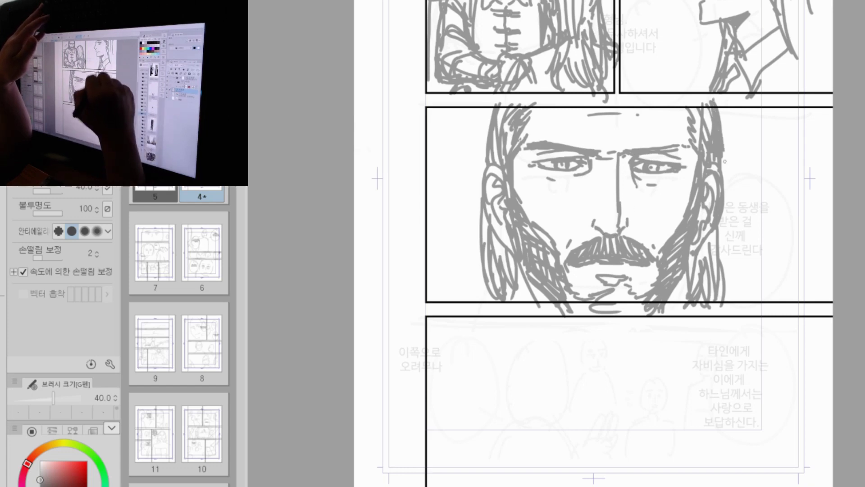
left_click_drag(724, 153, 720, 260)
mouse_move(491, 104)
left_mouse_down()
mouse_move(480, 275)
mouse_move(487, 309)
left_mouse_up()
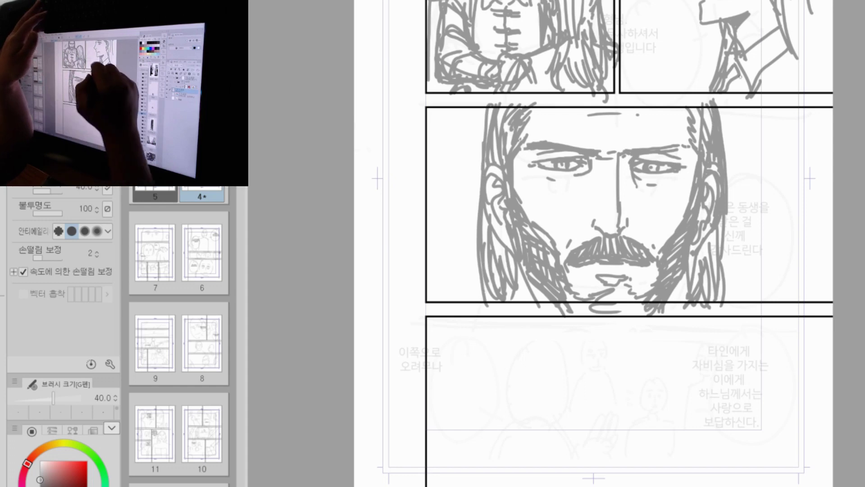
Step: Erase the excess outer hair line on the right side of the face, then add hanging strands beside both jaw sides
key("e")
left_click_drag(719, 98, 730, 207)
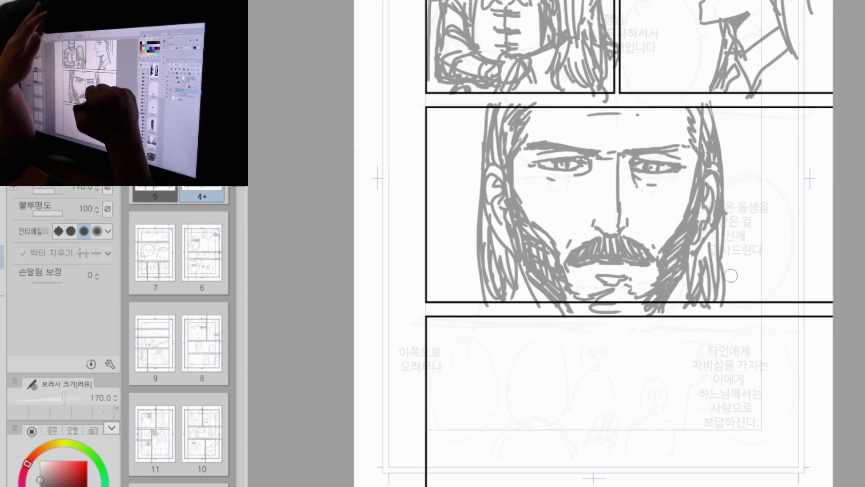
key("p")
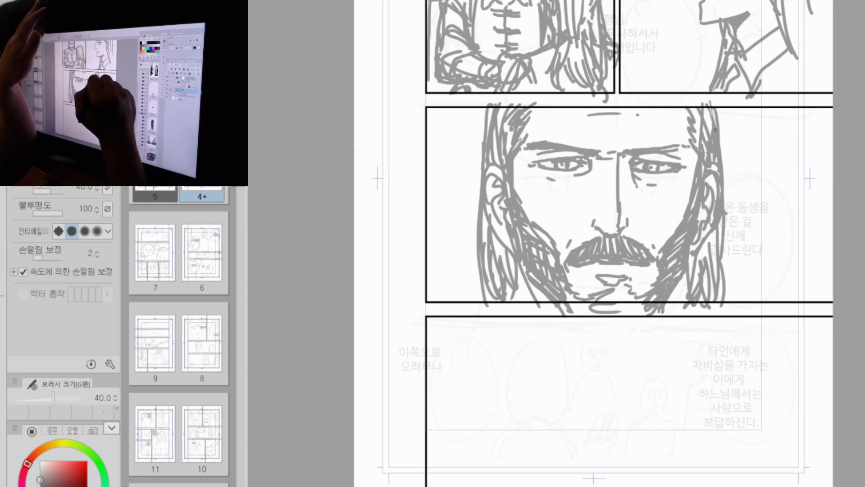
mouse_move(720, 208)
left_mouse_down()
mouse_move(727, 287)
mouse_move(718, 307)
left_mouse_up()
left_click_drag(530, 280, 538, 302)
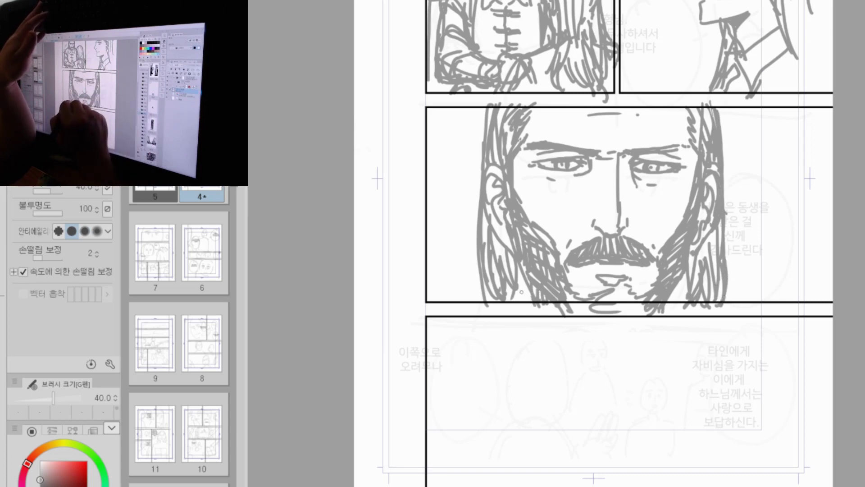
mouse_move(520, 270)
left_mouse_down()
mouse_move(515, 302)
mouse_move(524, 303)
left_mouse_up()
left_click_drag(688, 271, 692, 307)
left_click_drag(685, 277, 679, 300)
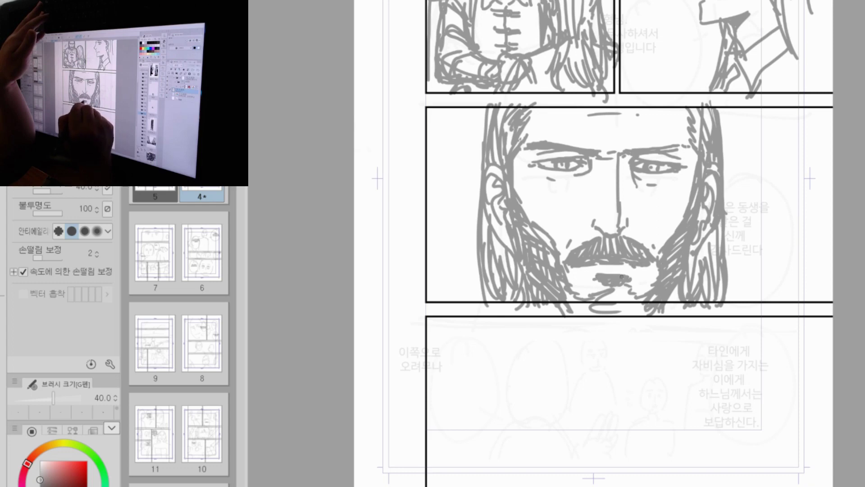
Step: Sketch a head outline with crossing guide lines and an ear over the second rough oval in the bottom panel
key("ctrl+space")
mouse_move(800, 166)
left_mouse_down()
mouse_move(770, 190)
mouse_move(776, 140)
left_mouse_up()
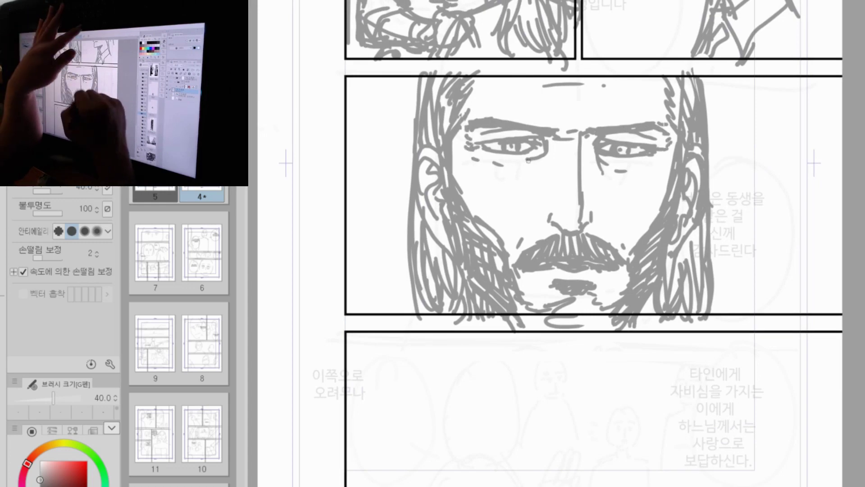
key("space")
left_click_drag(714, 335, 716, 158)
key("ctrl+space")
left_click_drag(773, 189, 860, 148)
left_click_drag(671, 154, 758, 180)
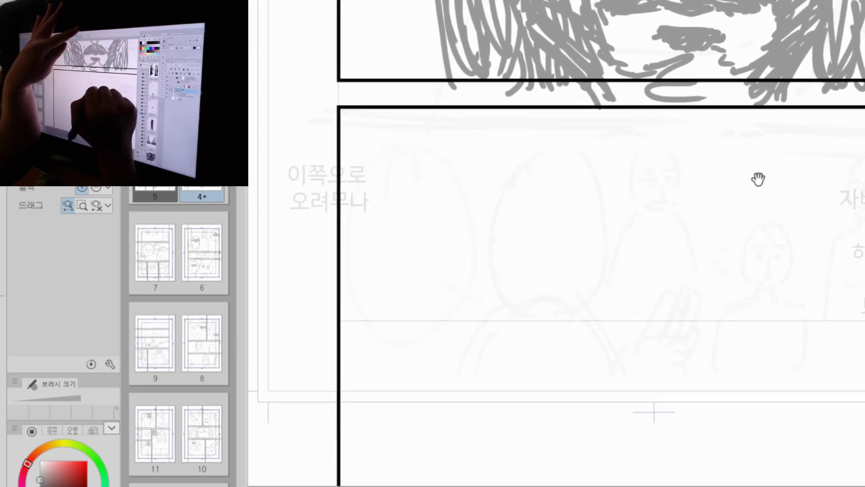
mouse_move(488, 210)
left_mouse_down()
mouse_move(507, 136)
mouse_move(599, 155)
mouse_move(602, 214)
mouse_move(495, 263)
left_mouse_up()
left_click_drag(528, 142, 526, 251)
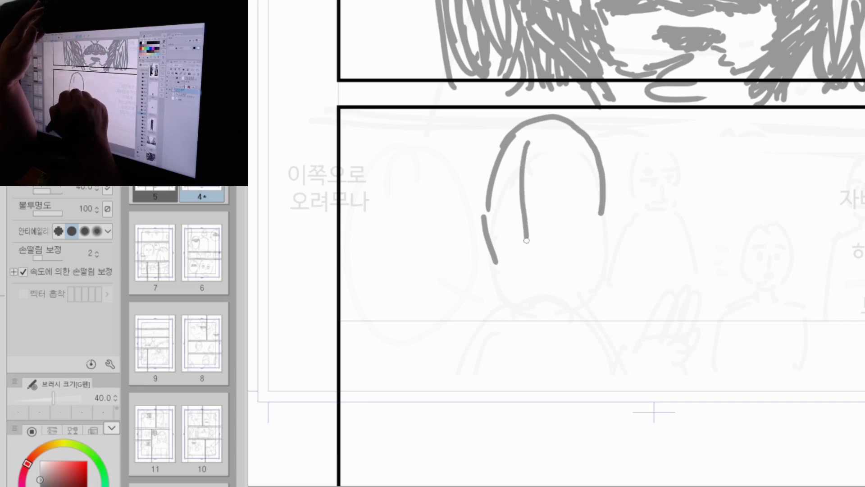
mouse_move(494, 200)
left_mouse_down()
mouse_move(568, 197)
mouse_move(582, 237)
left_mouse_up()
mouse_move(581, 200)
left_mouse_down()
mouse_move(588, 245)
mouse_move(586, 196)
left_mouse_up()
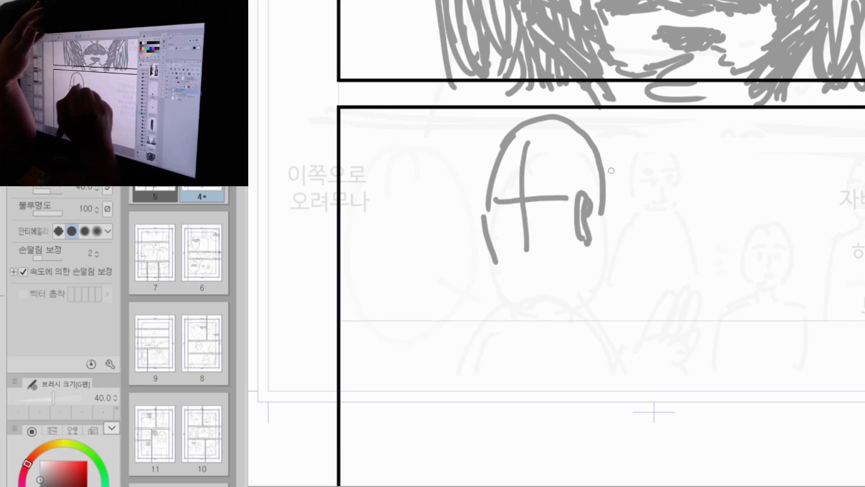
mouse_move(591, 147)
left_mouse_down()
mouse_move(602, 199)
mouse_move(599, 275)
left_mouse_up()
mouse_move(498, 146)
left_mouse_down()
mouse_move(513, 128)
mouse_move(596, 154)
left_mouse_up()
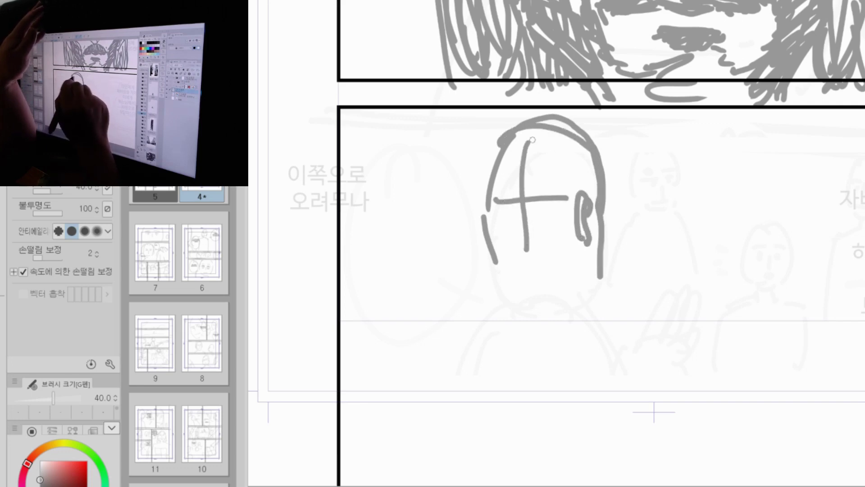
Step: Strengthen the head's horizontal guide line and draw hair falling along both sides of the head
mouse_move(508, 197)
left_mouse_down()
mouse_move(569, 202)
mouse_move(569, 238)
left_mouse_up()
left_click_drag(572, 204, 573, 232)
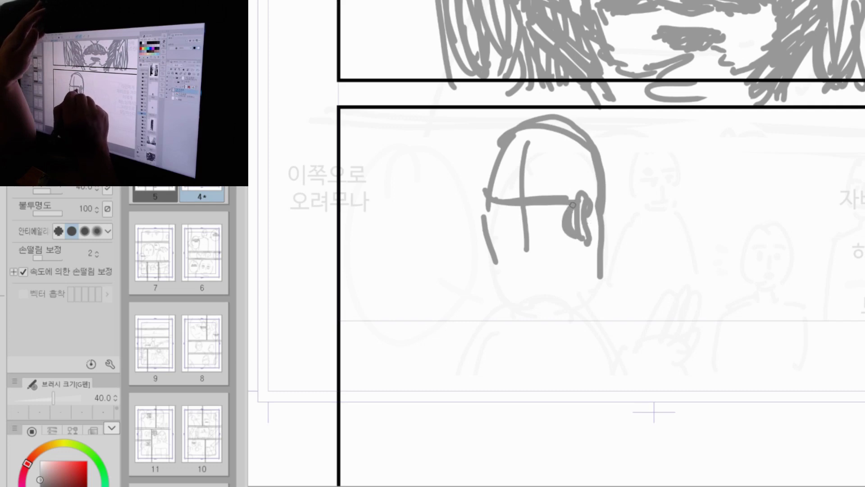
mouse_move(521, 134)
left_mouse_down()
mouse_move(480, 162)
mouse_move(485, 255)
left_mouse_up()
left_click_drag(483, 219, 488, 273)
mouse_move(516, 122)
left_mouse_down()
mouse_move(487, 145)
mouse_move(462, 291)
mouse_move(493, 291)
left_mouse_up()
left_click_drag(560, 199, 587, 284)
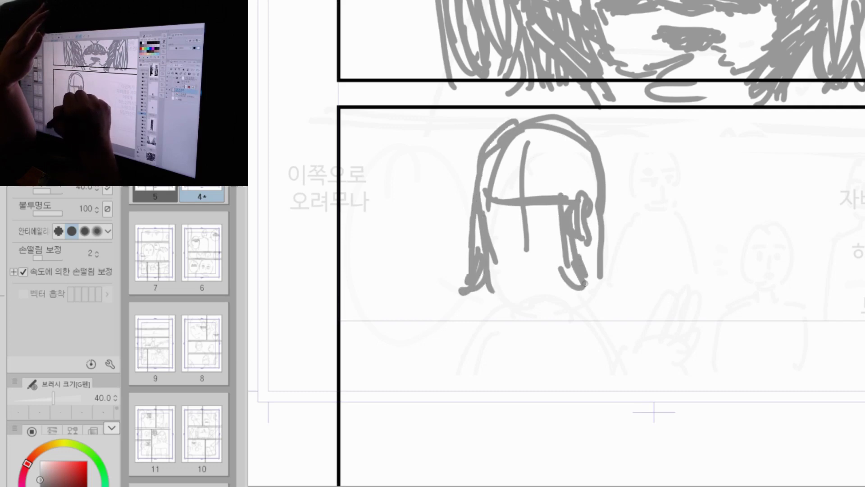
Step: Thicken the hair at the crown and fill in the strands around and below the ear
mouse_move(588, 151)
left_mouse_down()
mouse_move(578, 179)
mouse_move(594, 180)
mouse_move(595, 200)
left_mouse_up()
left_click_drag(512, 130, 486, 151)
left_click_drag(536, 121, 582, 134)
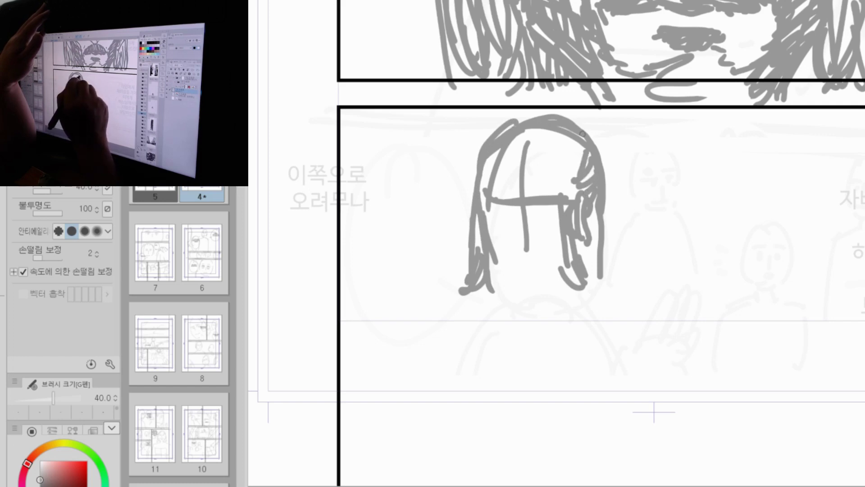
left_click_drag(595, 189, 592, 218)
left_click_drag(605, 210, 598, 275)
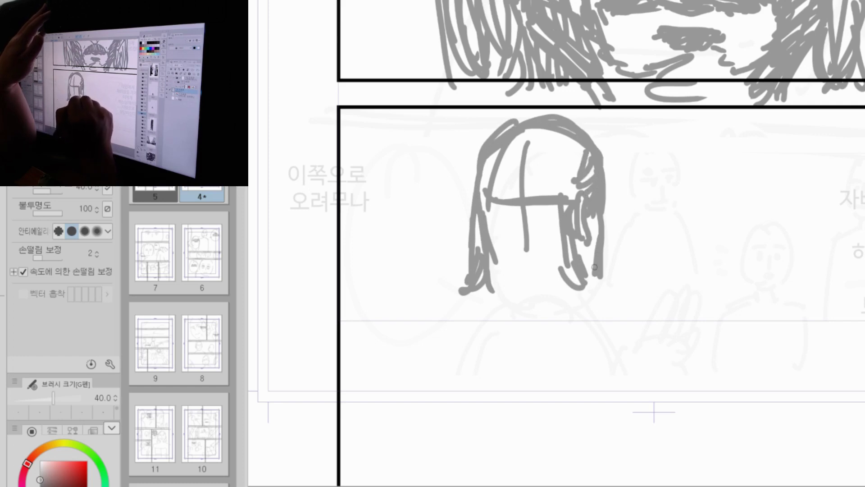
mouse_move(589, 220)
left_mouse_down()
mouse_move(583, 255)
mouse_move(597, 285)
left_mouse_up()
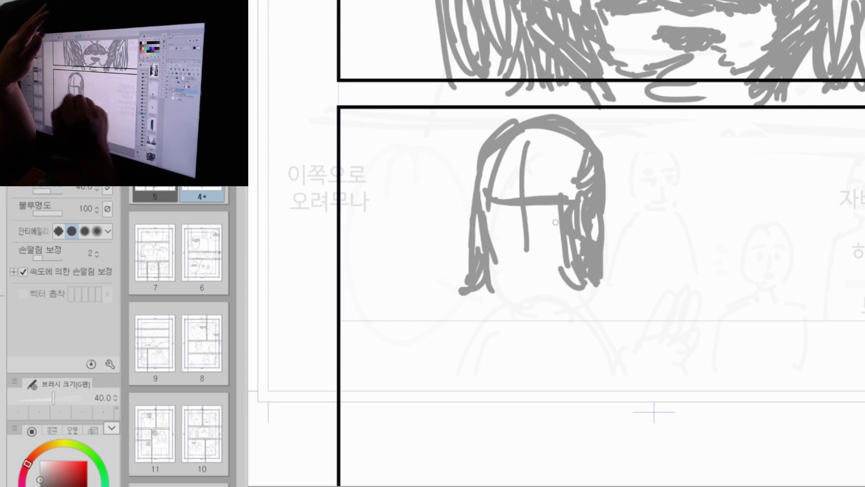
Step: Draw strands down the back of the head with ragged ends at the nape, and add a small nose tip at the face's edge
left_click_drag(532, 134, 498, 217)
mouse_move(520, 164)
left_mouse_down()
mouse_move(494, 299)
mouse_move(536, 306)
mouse_move(563, 273)
mouse_move(557, 300)
mouse_move(549, 298)
left_mouse_up()
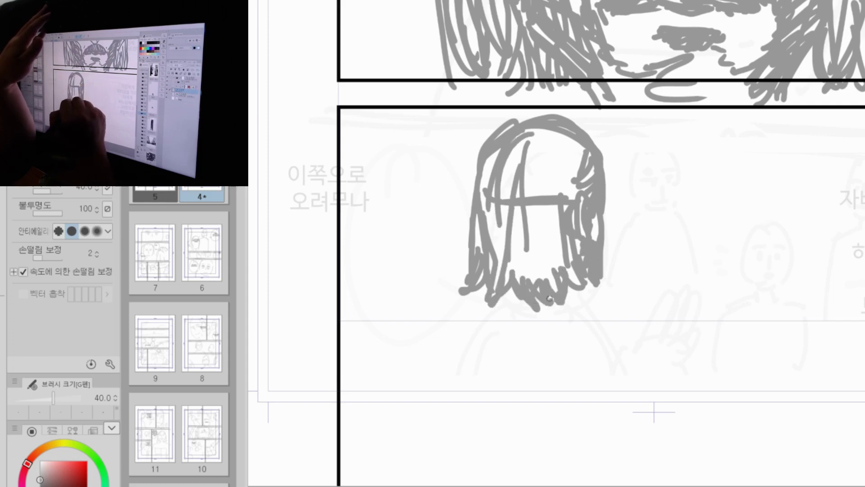
mouse_move(487, 298)
left_mouse_down()
mouse_move(479, 276)
mouse_move(495, 292)
left_mouse_up()
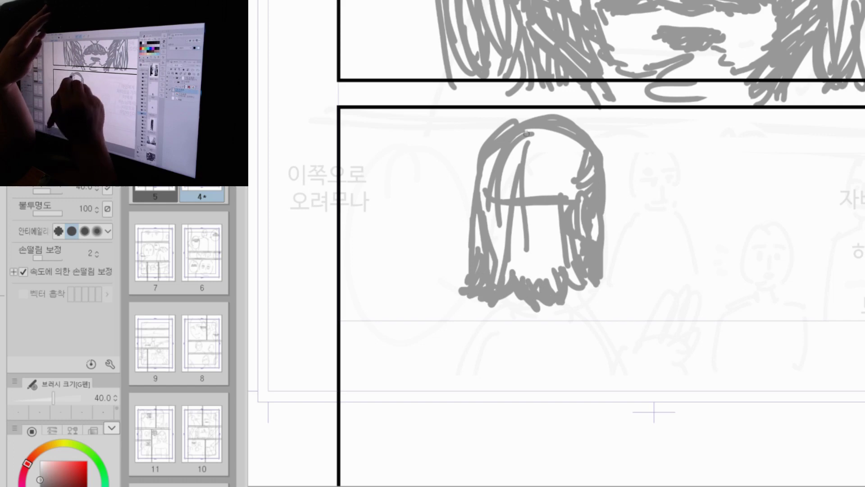
left_click_drag(604, 215, 606, 238)
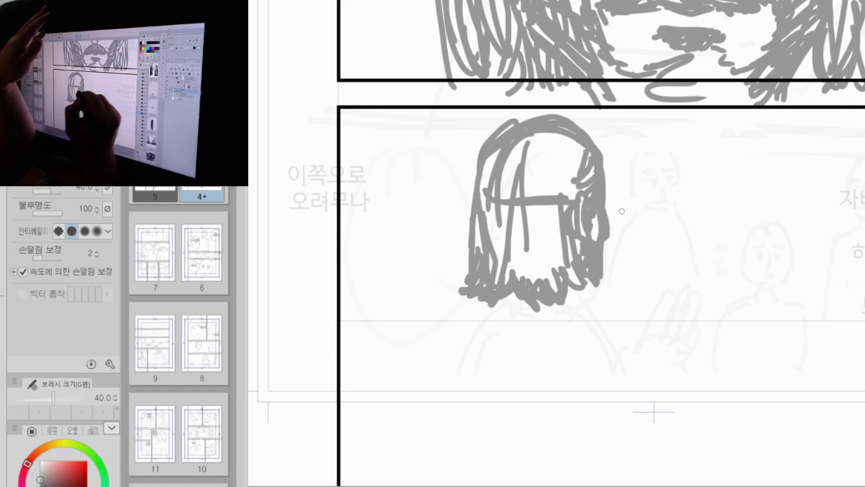
key("ctrl+z")
left_click_drag(605, 205, 604, 237)
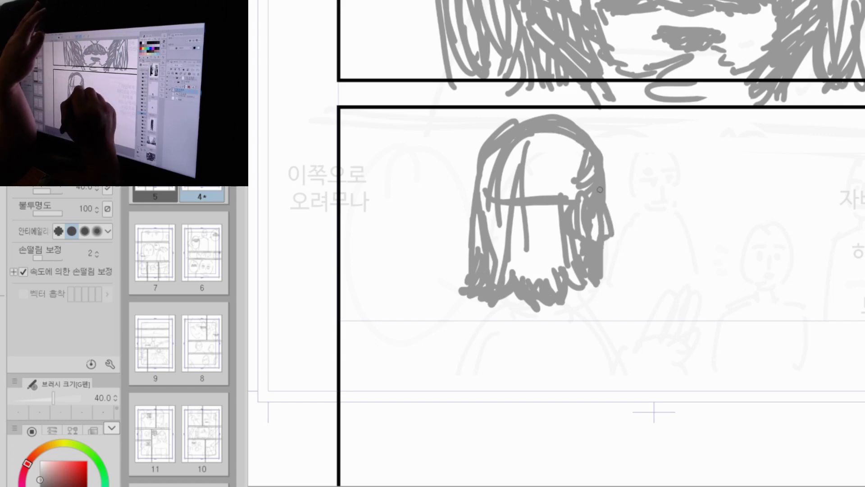
Step: Sketch the sloping shoulder lines on both sides of the neck and join them with a curve below the hair
left_click_drag(438, 324, 470, 297)
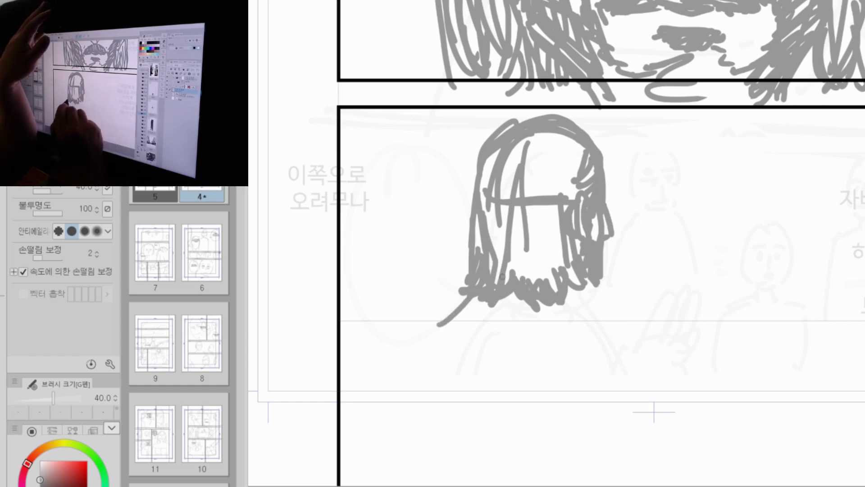
left_click_drag(558, 275, 647, 337)
left_click_drag(603, 294, 654, 338)
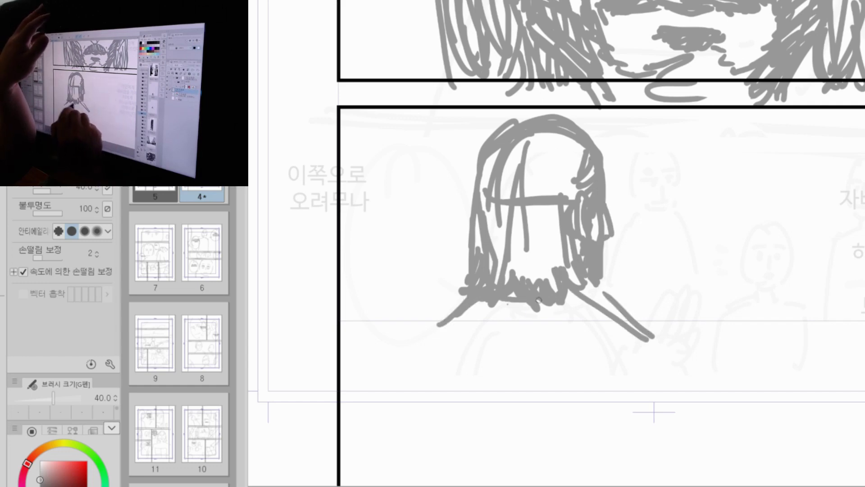
mouse_move(443, 322)
left_mouse_down()
mouse_move(530, 300)
mouse_move(648, 350)
left_mouse_up()
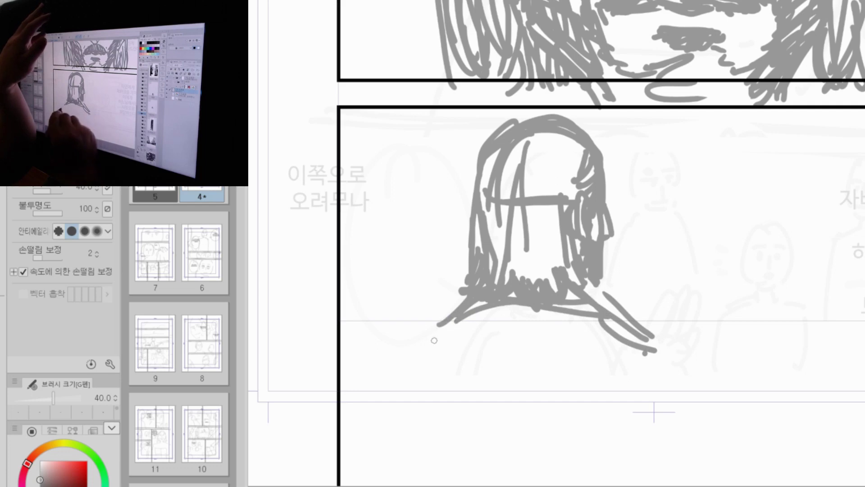
Step: Draw the centre line of the back and the outer contours of the torso below both shoulders
mouse_move(513, 295)
left_mouse_down()
mouse_move(489, 356)
mouse_move(497, 466)
left_mouse_up()
left_click_drag(455, 320, 422, 343)
mouse_move(422, 354)
left_mouse_down()
mouse_move(433, 423)
mouse_move(456, 464)
left_mouse_up()
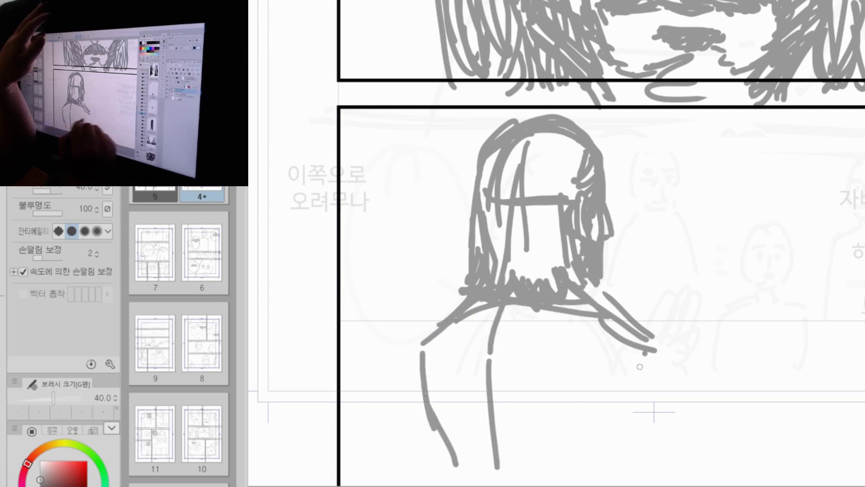
left_click_drag(656, 365, 645, 471)
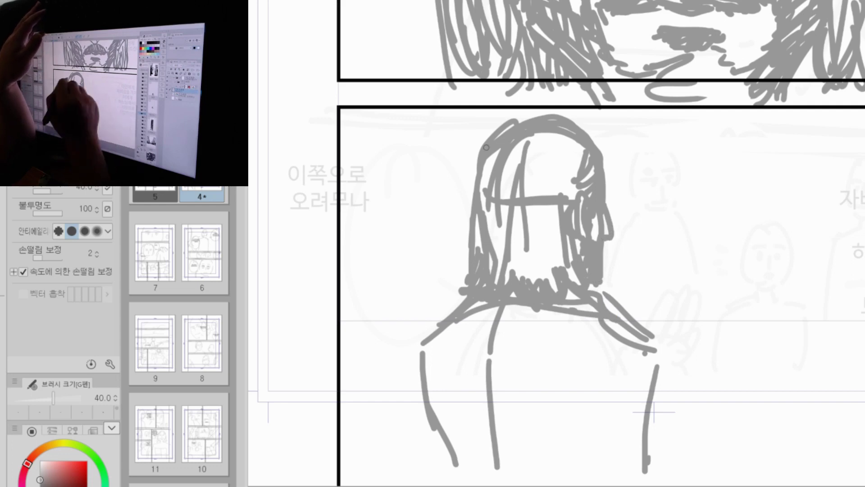
mouse_move(475, 176)
left_mouse_down()
mouse_move(459, 291)
mouse_move(423, 369)
mouse_move(427, 423)
left_mouse_up()
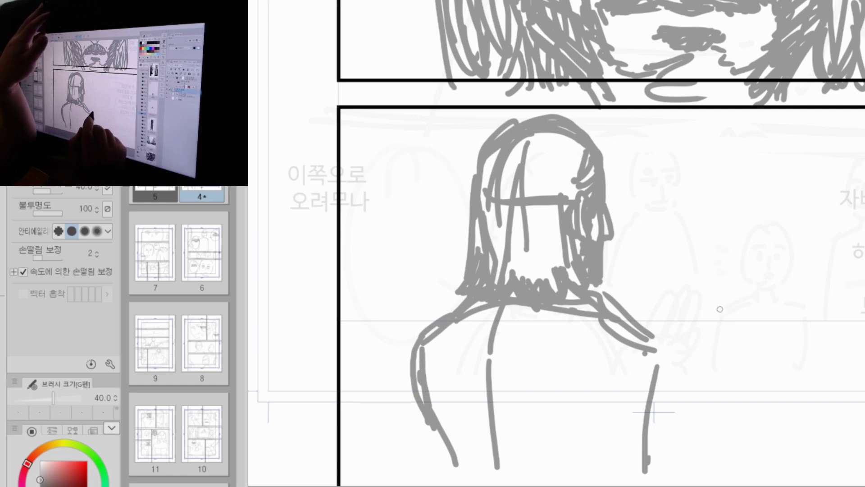
Step: Select the whole back-view figure and move it up and to the left so the head reaches the panel's upper border
left_click_drag(693, 296, 719, 235)
key("m")
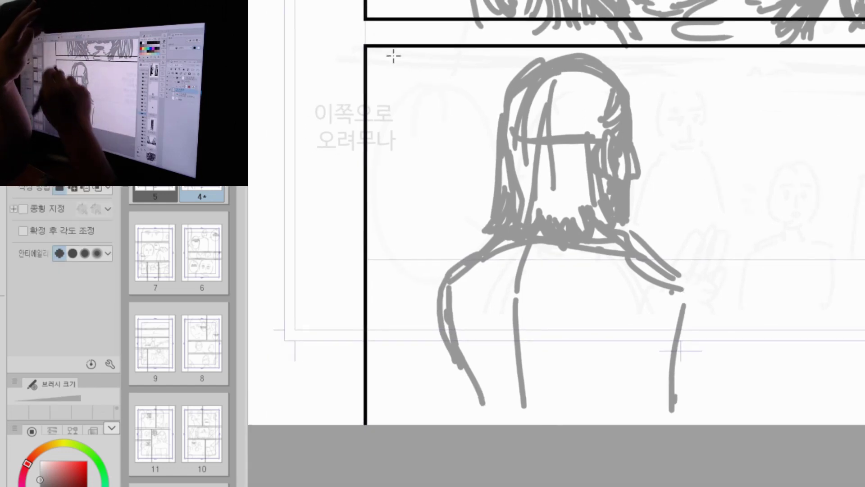
left_click_drag(394, 48, 768, 467)
key("ctrl+t")
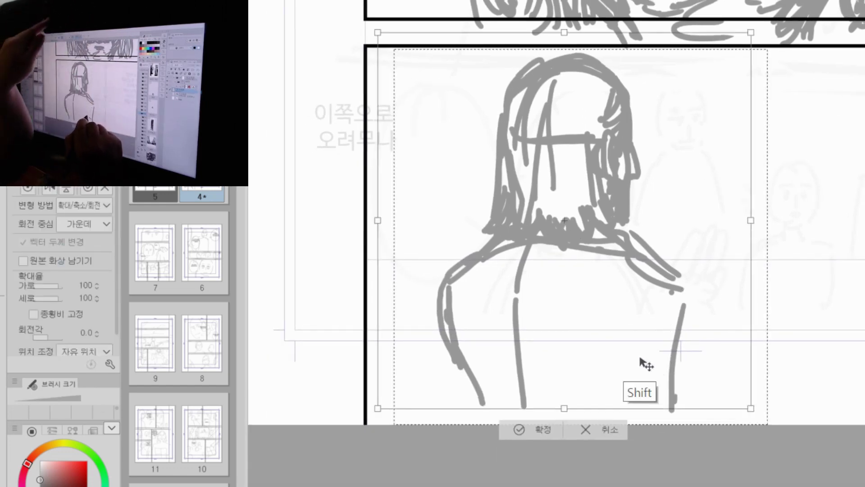
left_click_drag(645, 361, 633, 356)
key("Return")
key("p")
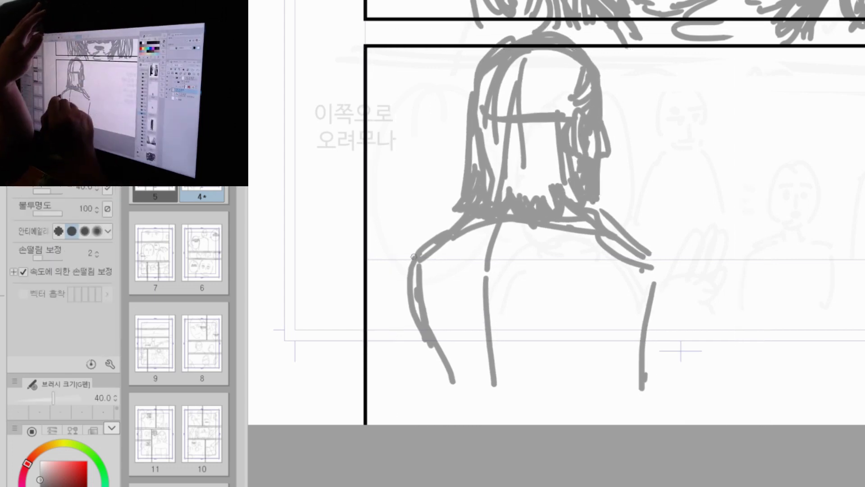
Step: Draw the left arm contour, extend the right shoulder, and add fold lines across the back and waist
left_click_drag(413, 255, 383, 384)
left_click_drag(637, 243, 670, 273)
left_click_drag(584, 270, 628, 374)
left_click_drag(611, 319, 640, 376)
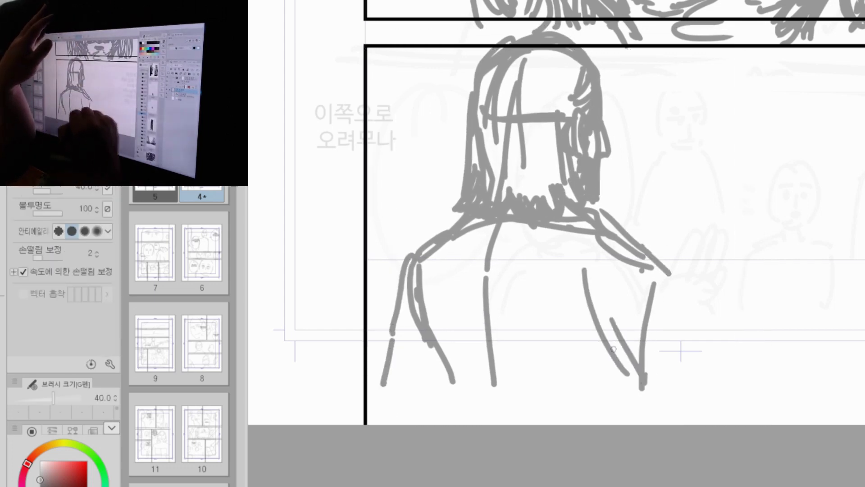
mouse_move(454, 353)
left_mouse_down()
mouse_move(539, 362)
mouse_move(551, 383)
left_mouse_up()
left_click_drag(561, 378, 574, 386)
Step: Draw the collar curve below the hair and outline the sleeves from both shoulders down the outer arms
left_click_drag(471, 227, 576, 234)
mouse_move(500, 224)
left_mouse_down()
mouse_move(584, 225)
mouse_move(577, 232)
left_mouse_up()
mouse_move(451, 234)
left_mouse_down()
mouse_move(420, 255)
mouse_move(408, 321)
left_mouse_up()
left_click_drag(410, 260, 370, 380)
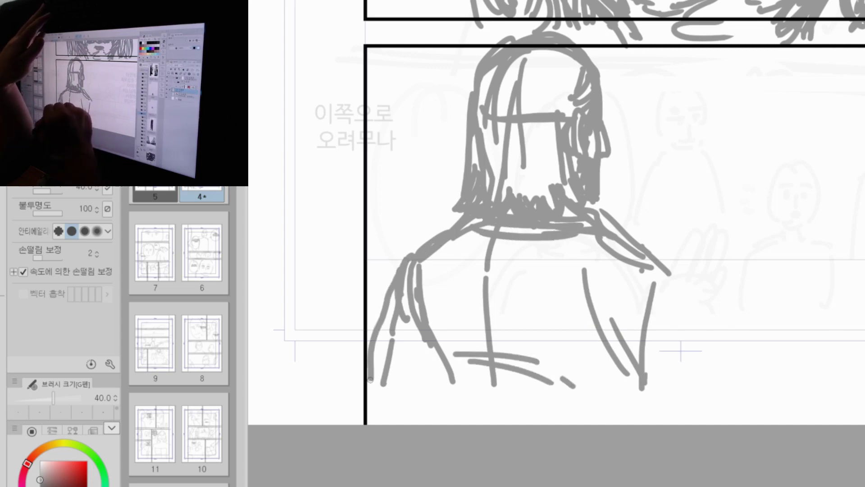
left_click_drag(643, 277, 697, 330)
left_click_drag(637, 251, 760, 378)
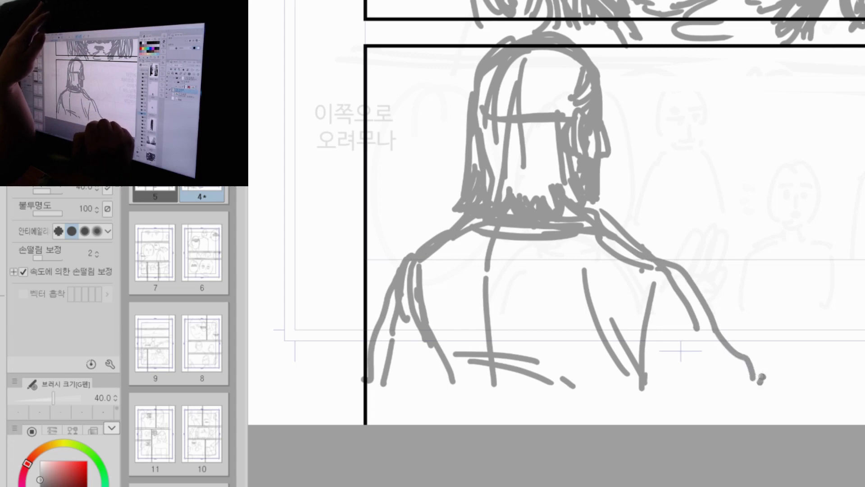
Step: Erase the outer contour of the back-view figure's left arm and redraw it curving down to the elbow inside the panel border
left_click_drag(791, 354, 696, 377)
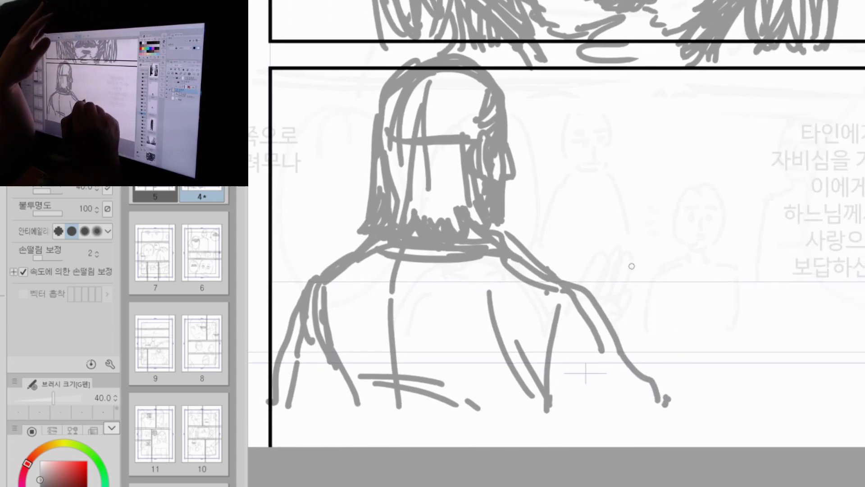
left_click_drag(296, 331, 289, 404)
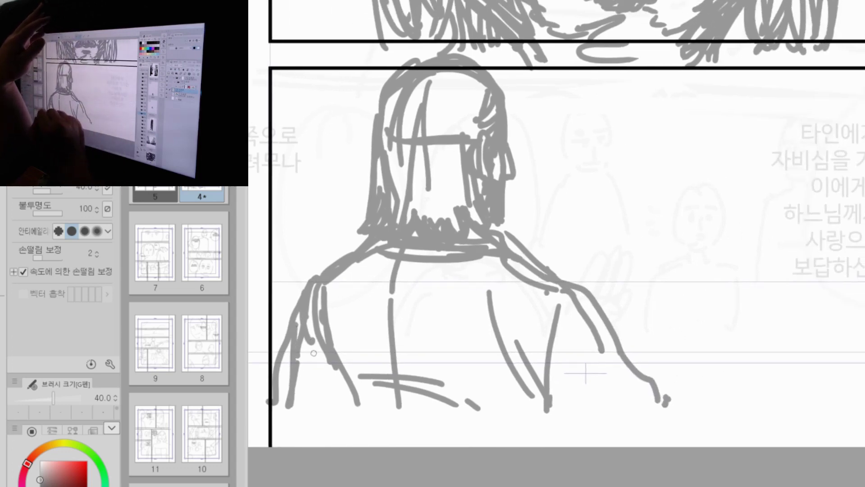
key("e")
left_click_drag(295, 296, 297, 361)
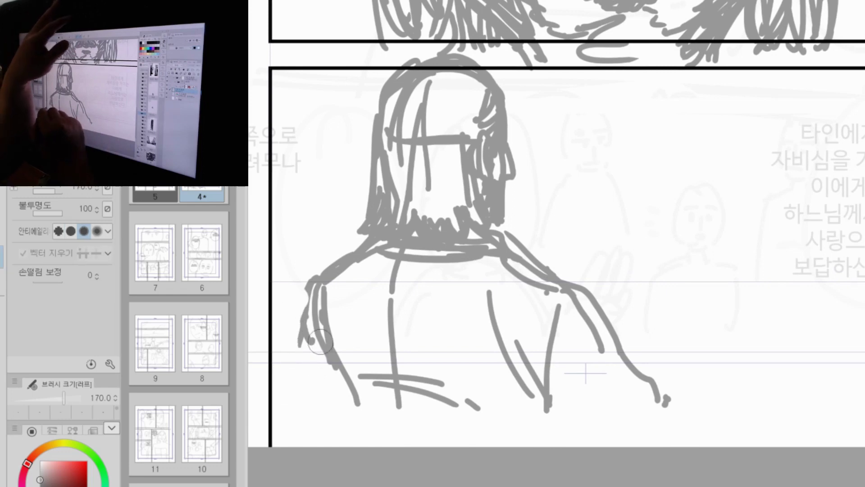
key("p")
left_click_drag(310, 282, 295, 381)
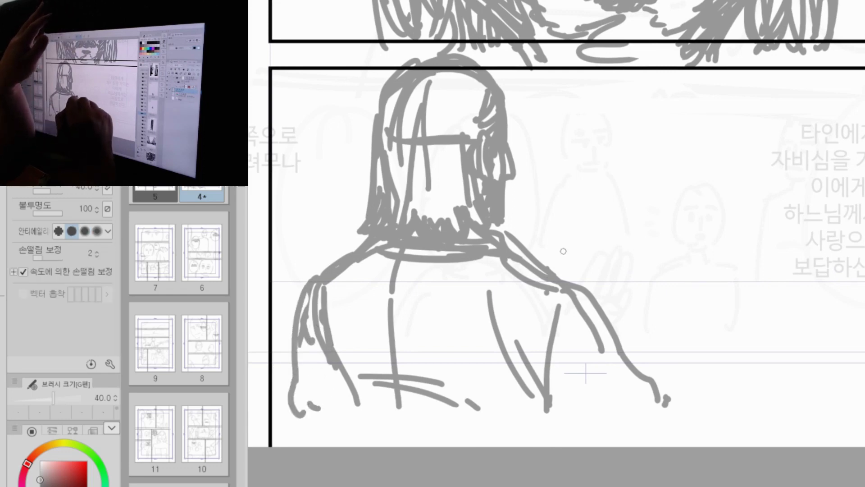
mouse_move(558, 254)
left_mouse_down()
mouse_move(578, 225)
mouse_move(612, 228)
mouse_move(614, 263)
left_mouse_up()
left_click_drag(591, 276, 605, 269)
key("ctrl+z")
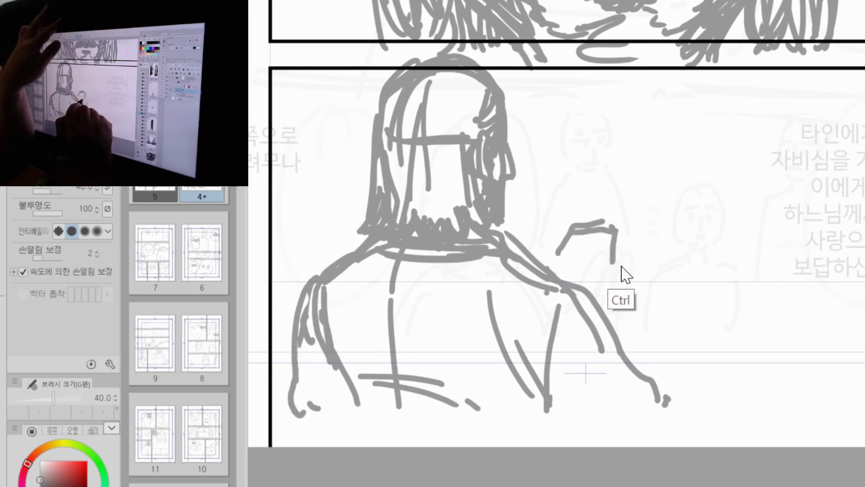
key("ctrl+z")
mouse_move(573, 232)
left_mouse_down()
mouse_move(618, 236)
mouse_move(617, 253)
left_mouse_up()
mouse_move(560, 249)
left_mouse_down()
mouse_move(574, 273)
mouse_move(675, 256)
left_mouse_up()
key("ctrl+z")
key("ctrl+z")
key("ctrl+z")
key("ctrl+z")
key("ctrl+z")
Step: Draw the boxy palm of a raised hand beside the figure's right shoulder, with finger lines and upright fingers
mouse_move(621, 252)
left_mouse_down()
mouse_move(668, 261)
mouse_move(624, 281)
left_mouse_up()
left_click_drag(673, 257, 678, 283)
left_click_drag(628, 288, 666, 289)
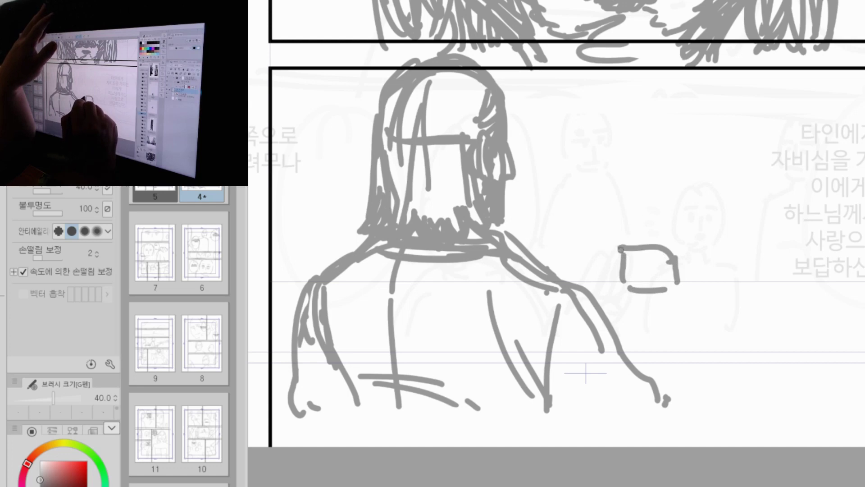
mouse_move(620, 249)
left_mouse_down()
mouse_move(647, 244)
mouse_move(627, 242)
mouse_move(622, 284)
left_mouse_up()
mouse_move(635, 245)
left_mouse_down()
mouse_move(634, 284)
mouse_move(645, 285)
left_mouse_up()
mouse_move(623, 227)
left_mouse_down()
mouse_move(636, 205)
mouse_move(634, 219)
mouse_move(646, 200)
mouse_move(646, 242)
mouse_move(667, 245)
left_mouse_up()
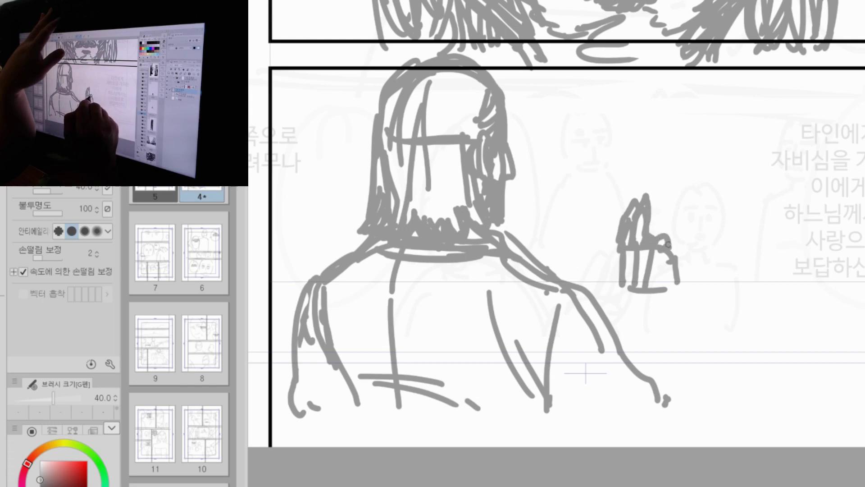
Step: Outline the side of the raised hand and add the curled fingers and the wrist band
left_click_drag(615, 243, 617, 305)
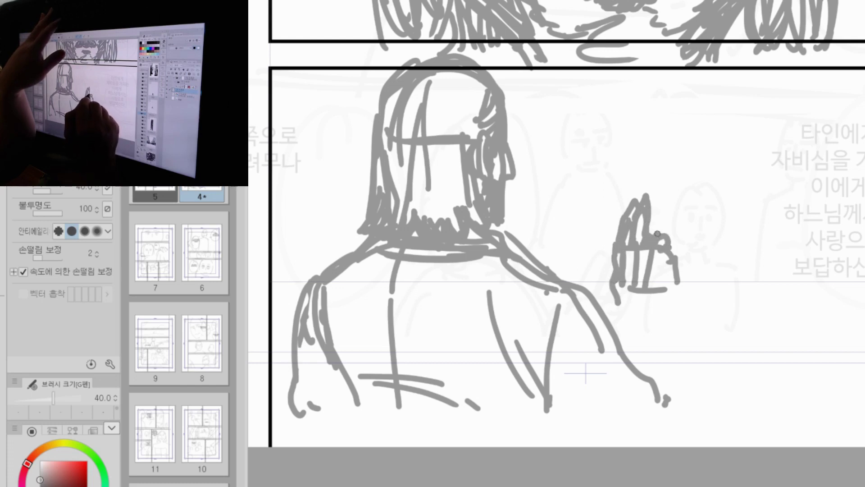
mouse_move(664, 248)
left_mouse_down()
mouse_move(674, 241)
mouse_move(662, 294)
left_mouse_up()
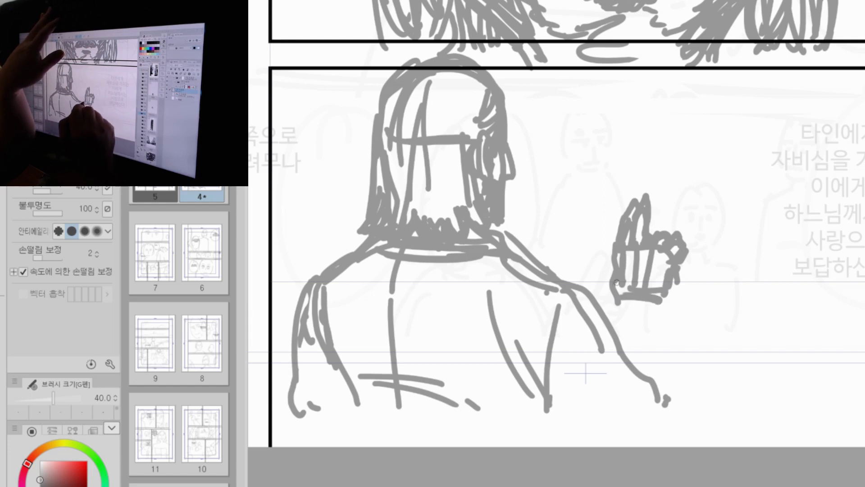
left_click_drag(615, 307, 648, 309)
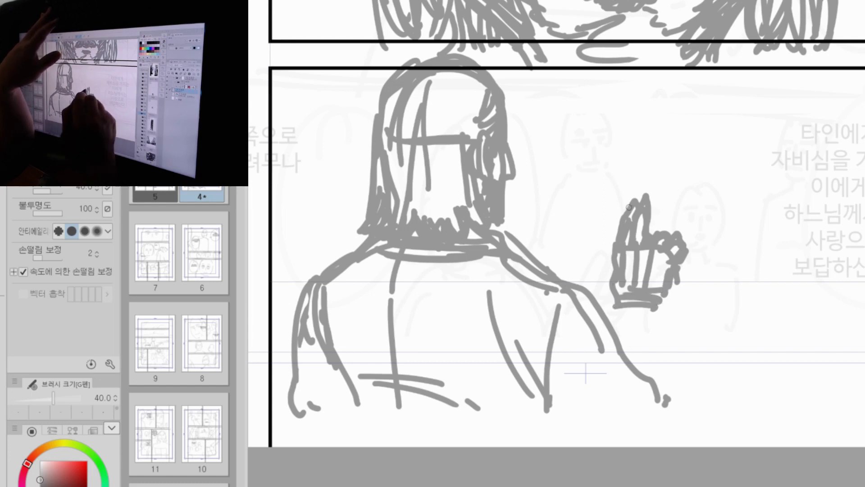
left_click_drag(650, 238, 676, 223)
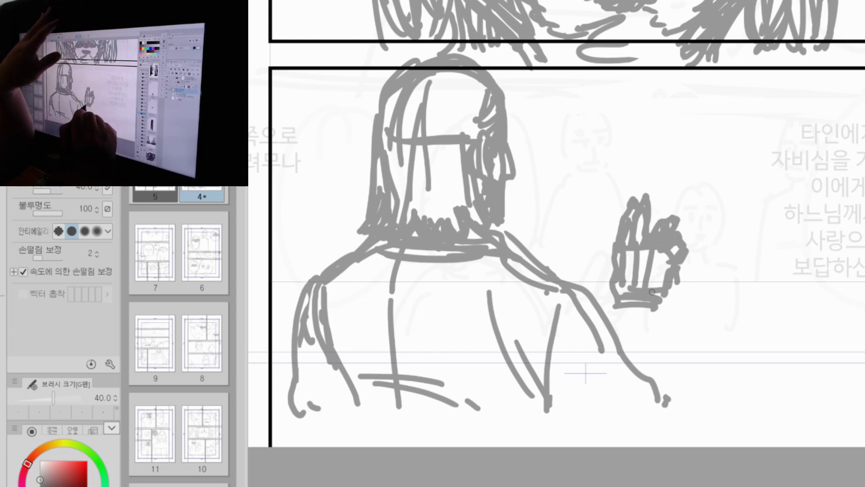
Step: Draw the forearm below the raised hand and the sleeve opening with curved cuff lines at the elbow
mouse_move(617, 305)
left_mouse_down()
mouse_move(609, 324)
mouse_move(662, 315)
mouse_move(654, 379)
left_mouse_up()
left_click_drag(622, 342, 653, 361)
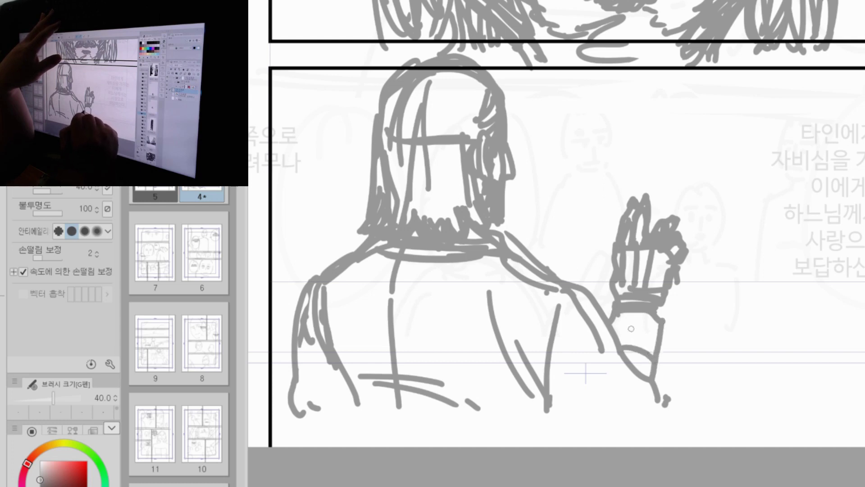
left_click_drag(619, 326, 662, 358)
left_click_drag(659, 312, 664, 391)
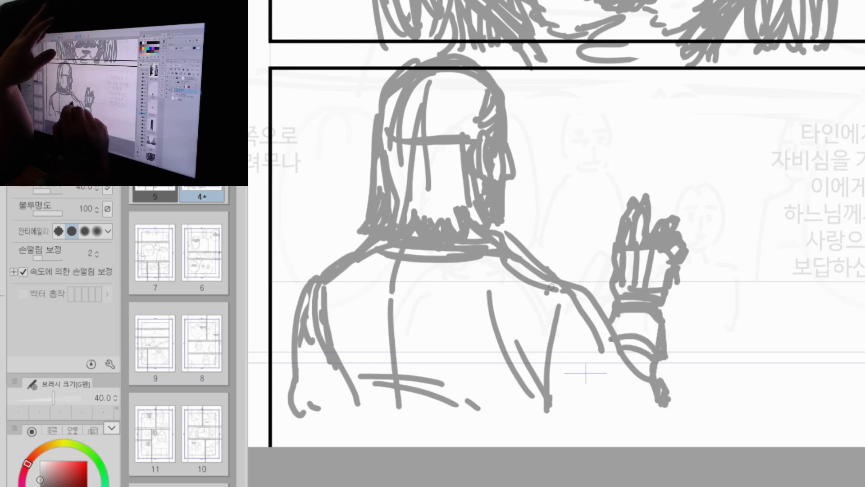
Step: Reinforce both shoulders, add a second back line and a waist fold, and thicken the right sleeve down to the elbow
left_click_drag(503, 247, 574, 279)
left_click_drag(307, 282, 293, 293)
left_click_drag(408, 304, 411, 423)
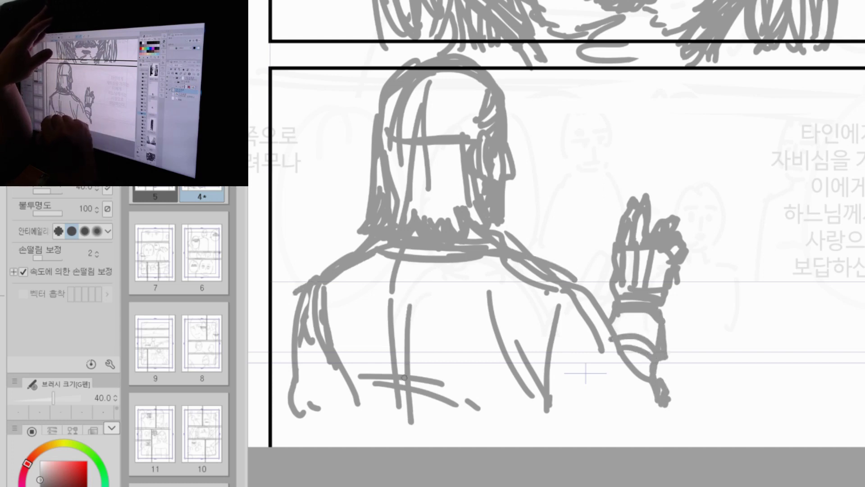
left_click_drag(541, 376, 608, 418)
left_click_drag(578, 316, 660, 408)
left_click_drag(633, 370, 645, 433)
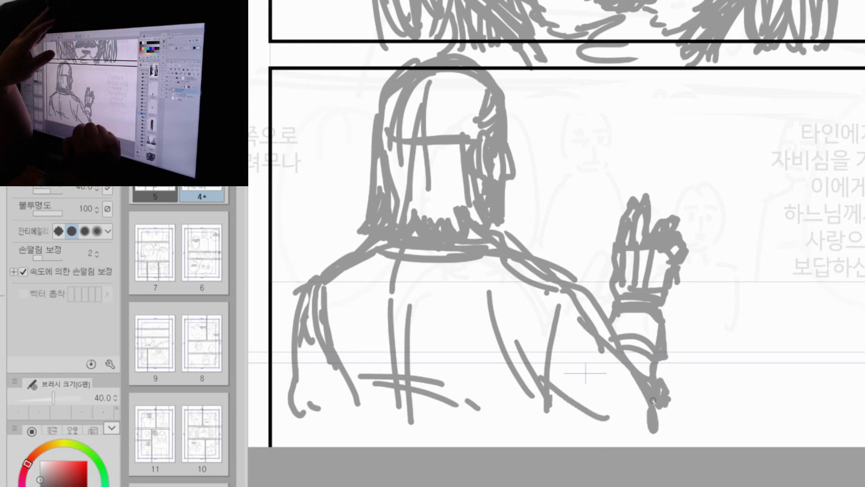
left_click_drag(656, 397, 647, 436)
left_click_drag(788, 316, 685, 363)
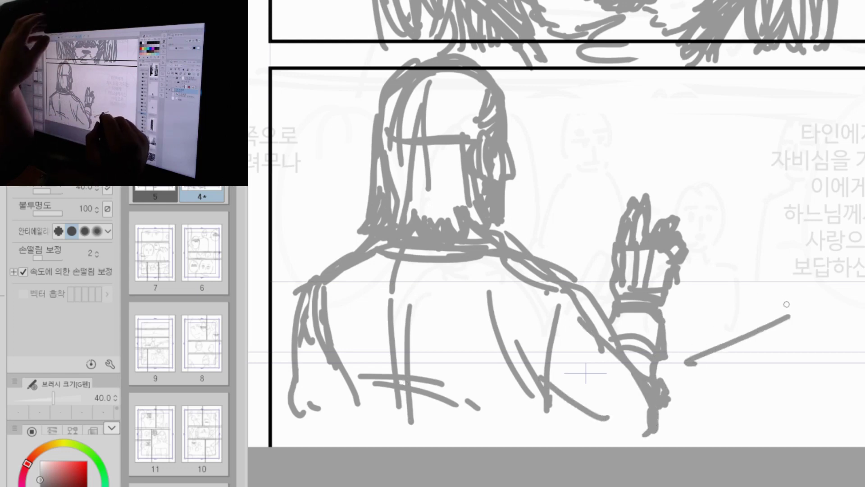
key("ctrl+z")
Step: Select the whole back-view figure in the bottom panel with a rectangle, delete it, and clear the selection
key("ctrl+space")
mouse_move(806, 301)
left_mouse_down()
mouse_move(786, 313)
mouse_move(811, 299)
left_mouse_up()
left_click_drag(859, 237, 860, 272)
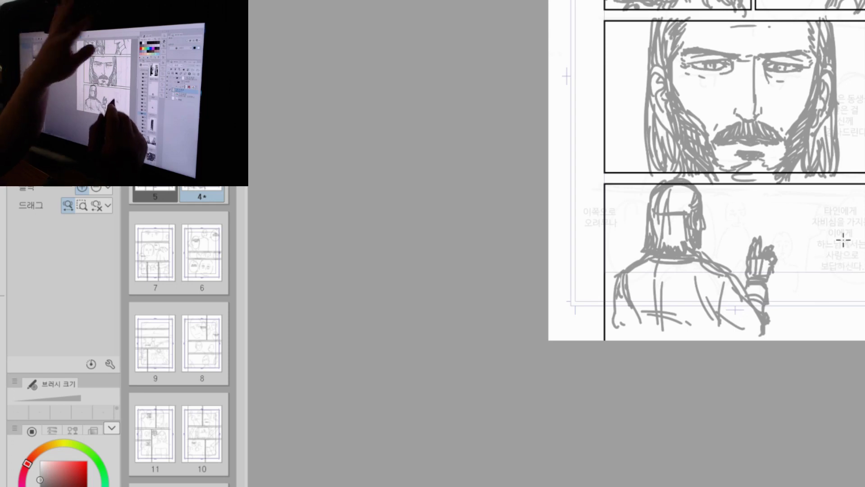
key("m")
left_click_drag(832, 180, 554, 334)
key("Delete")
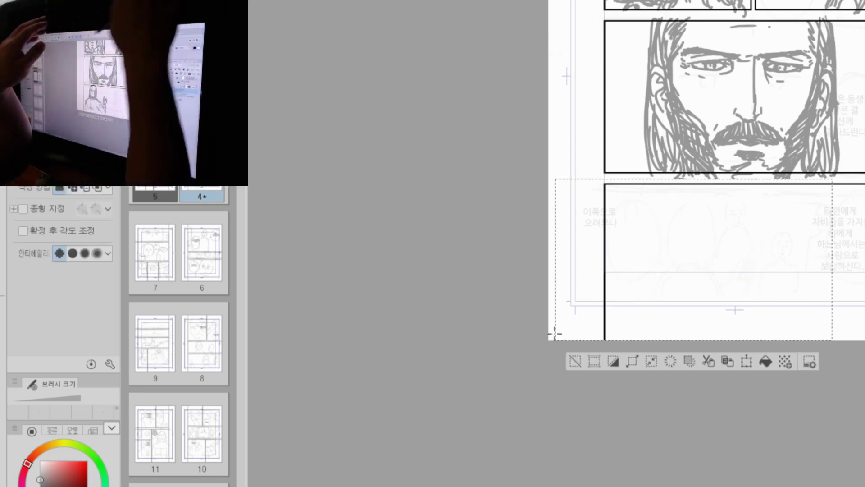
key("ctrl+d")
Step: Draw the head's top curve and the averted face profile down to the chin at the left end of the bottom panel
key("/")
left_click(726, 228)
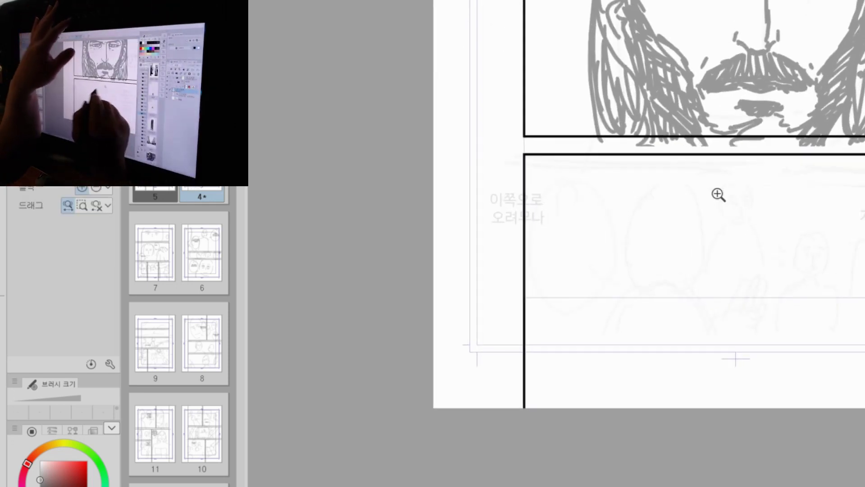
key("p")
mouse_move(588, 214)
left_mouse_down()
mouse_move(615, 160)
mouse_move(657, 172)
mouse_move(670, 219)
mouse_move(660, 294)
mouse_move(627, 286)
left_mouse_up()
key("ctrl+z")
left_click_drag(665, 229, 668, 258)
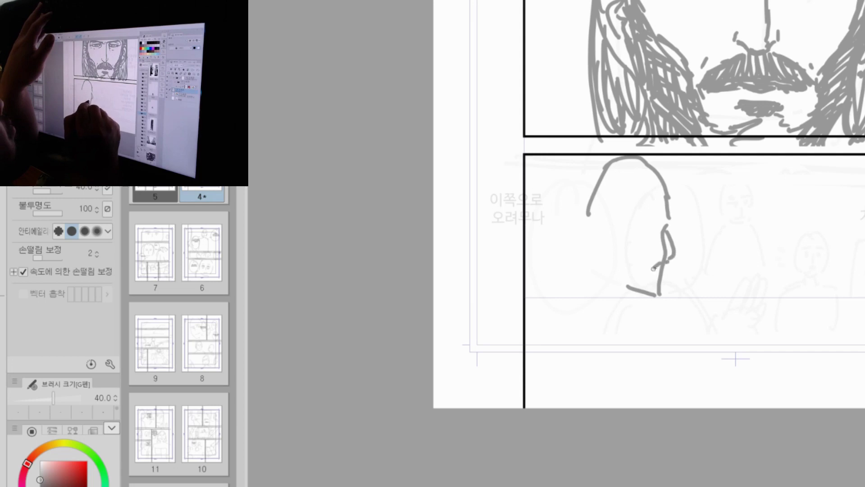
Step: Extend the crown toward the back of the head, reinforce the forehead curve, and draw the ear
left_click_drag(645, 170, 670, 220)
left_click_drag(589, 180, 652, 175)
mouse_move(603, 169)
left_mouse_down()
mouse_move(571, 195)
mouse_move(567, 228)
left_mouse_up()
mouse_move(633, 226)
left_mouse_down()
mouse_move(624, 252)
mouse_move(637, 260)
left_mouse_up()
left_click_drag(630, 232, 635, 259)
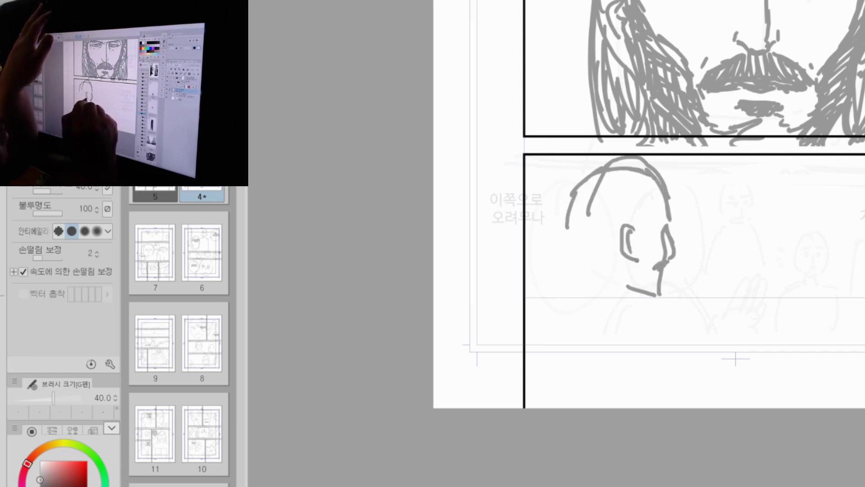
Step: Draw the hairline at the temple and the hair strands falling over and behind the ear
mouse_move(653, 204)
left_mouse_down()
mouse_move(635, 233)
mouse_move(621, 231)
left_mouse_up()
mouse_move(633, 193)
left_mouse_down()
mouse_move(603, 241)
mouse_move(616, 300)
left_mouse_up()
mouse_move(620, 254)
left_mouse_down()
mouse_move(633, 312)
mouse_move(620, 283)
left_mouse_up()
left_click_drag(644, 180, 624, 223)
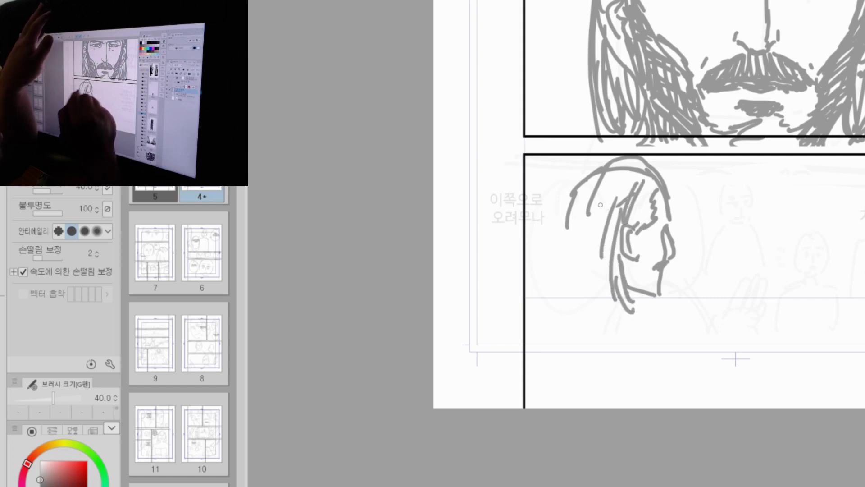
Step: Draw the long hair down the back of the head with inner strands and a rounded lower edge
mouse_move(588, 171)
left_mouse_down()
mouse_move(556, 229)
mouse_move(562, 293)
left_mouse_up()
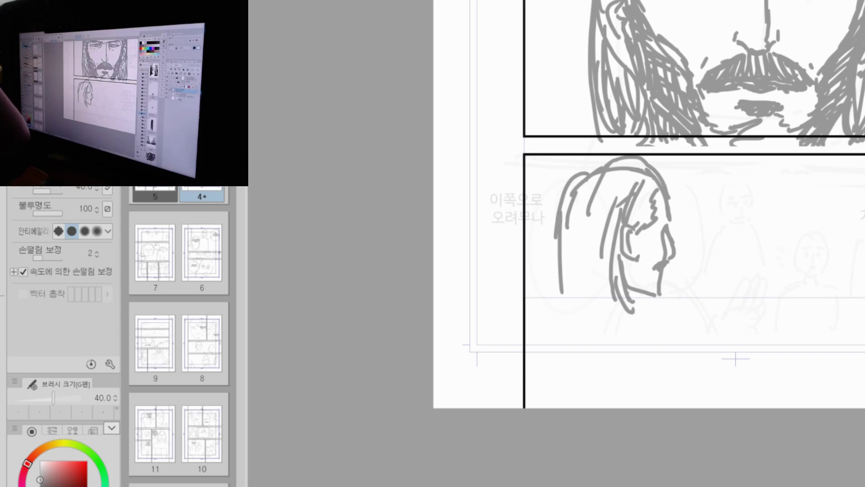
mouse_move(580, 206)
left_mouse_down()
mouse_move(575, 302)
mouse_move(597, 295)
left_mouse_up()
left_click_drag(585, 176, 622, 163)
left_click_drag(564, 203, 547, 298)
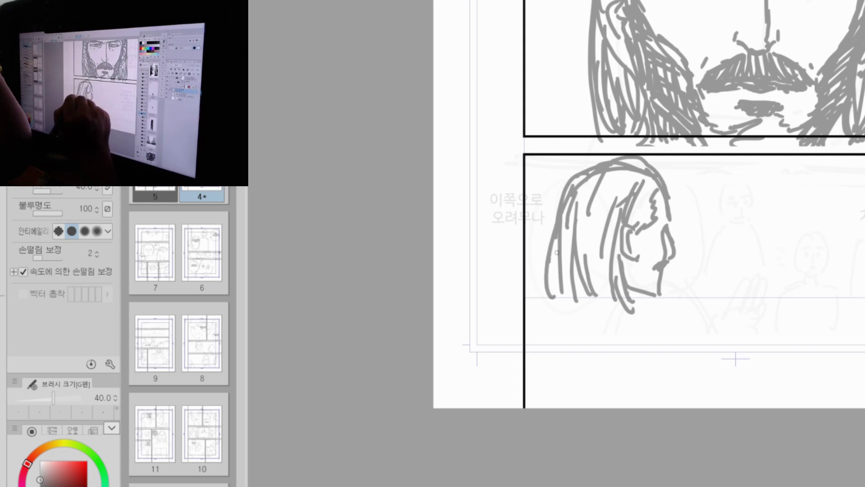
mouse_move(566, 250)
left_mouse_down()
mouse_move(559, 271)
mouse_move(582, 286)
mouse_move(568, 304)
mouse_move(618, 308)
left_mouse_up()
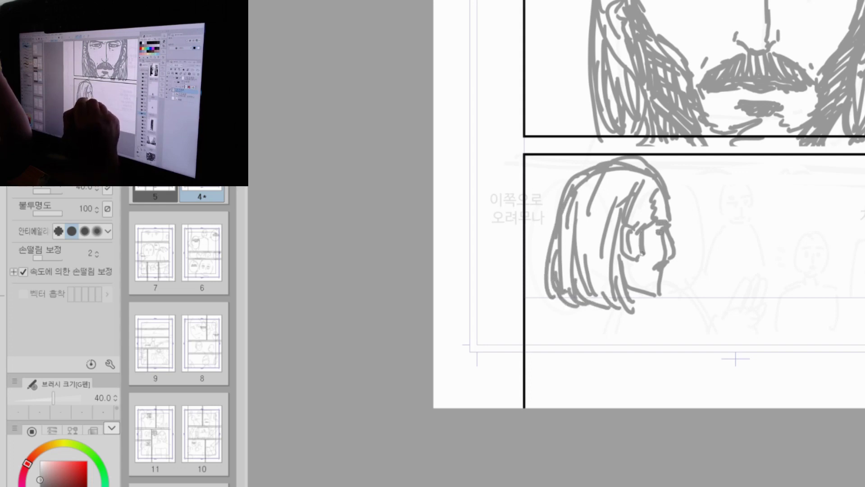
Step: Outline the cheek, shade the beard along the jaw, and add hair strands beside it
mouse_move(639, 232)
left_mouse_down()
mouse_move(635, 276)
mouse_move(648, 292)
left_mouse_up()
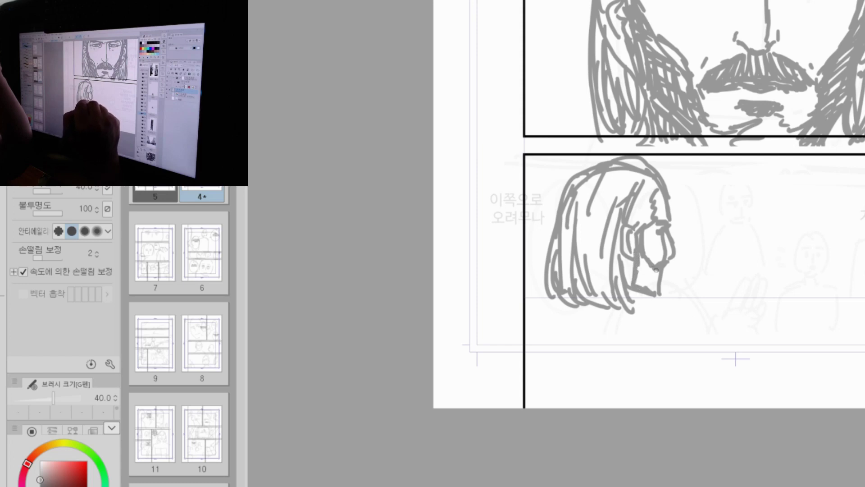
left_click_drag(634, 259, 649, 288)
left_click_drag(651, 268, 660, 297)
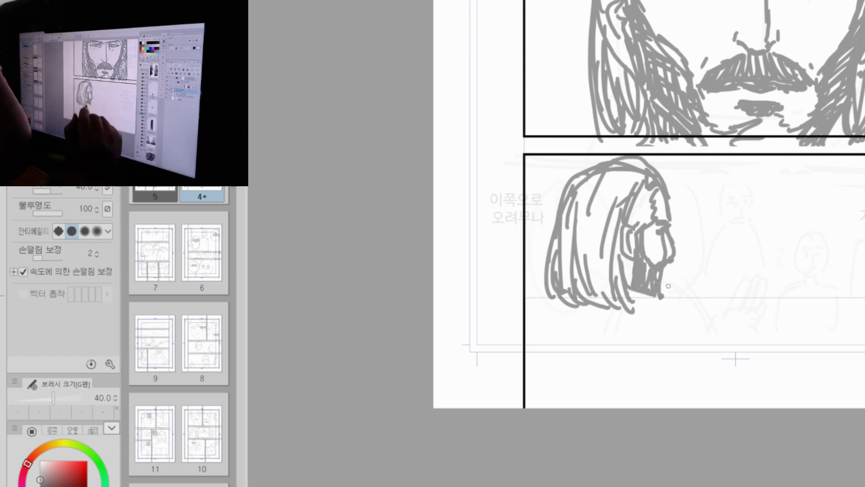
mouse_move(629, 265)
left_mouse_down()
mouse_move(635, 301)
mouse_move(615, 303)
left_mouse_up()
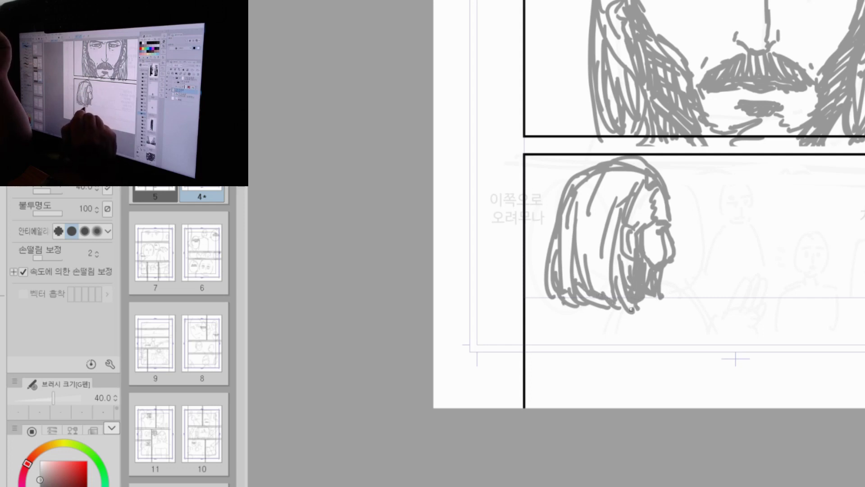
Step: Draw the collar below the hair and the sloping lines of both shoulders
left_click_drag(564, 307, 530, 420)
mouse_move(560, 300)
left_mouse_down()
mouse_move(516, 383)
mouse_move(649, 322)
mouse_move(690, 365)
left_mouse_up()
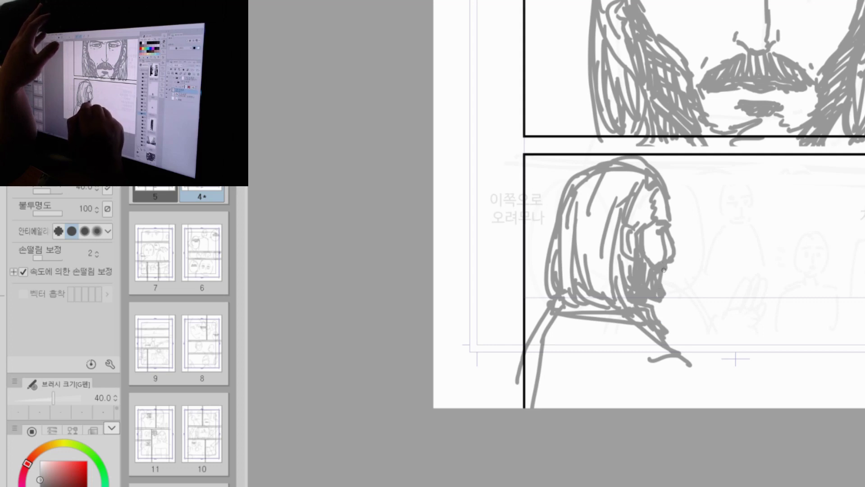
left_click_drag(823, 383, 670, 343)
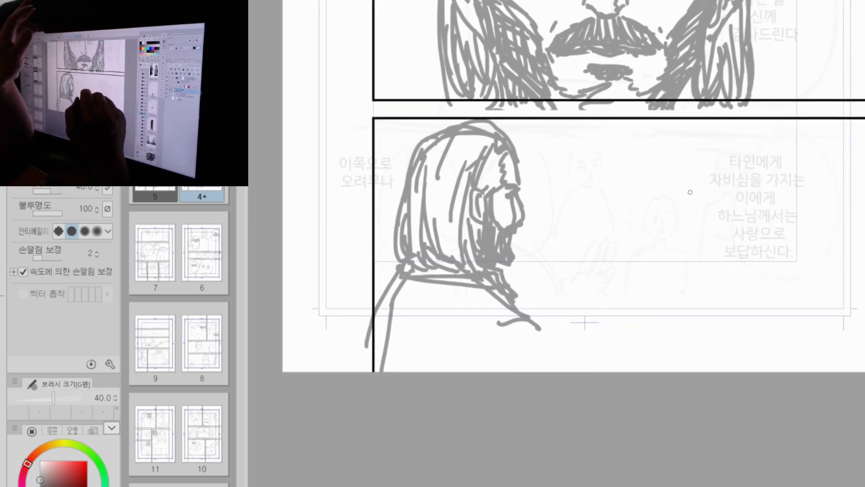
left_click_drag(536, 318, 559, 342)
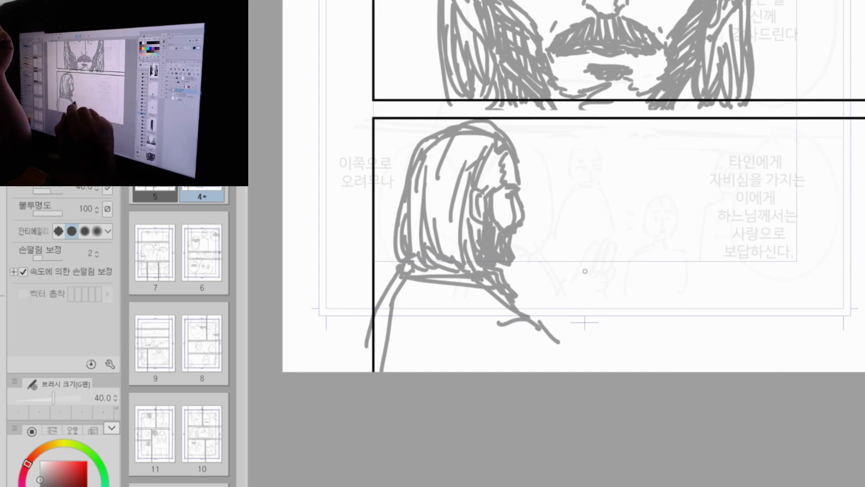
Step: Select the whole figure and move it slightly up and to the left so the head overlaps the panel's upper border
key("m")
left_click_drag(352, 126, 642, 370)
mouse_move(535, 344)
left_mouse_down()
mouse_move(527, 317)
mouse_move(579, 295)
mouse_move(623, 318)
mouse_move(603, 257)
mouse_move(626, 239)
left_mouse_up()
key("ctrl+d")
key("p")
key("ctrl+z")
key("ctrl+z")
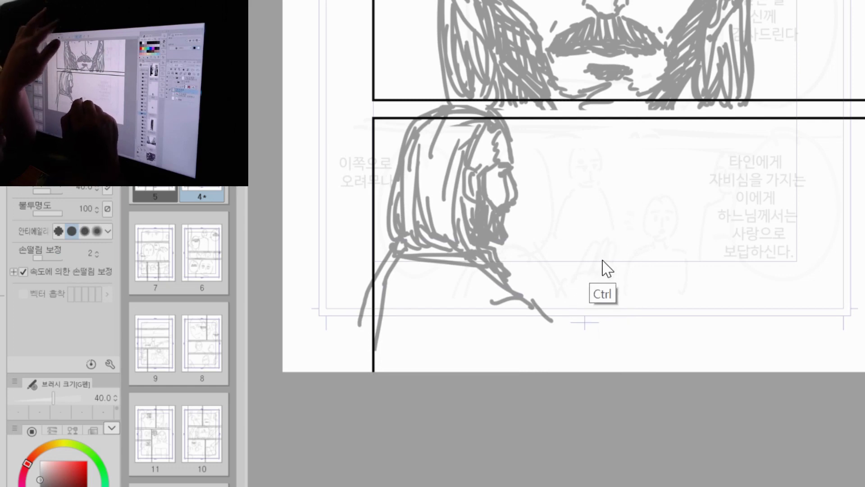
Step: Draw a raised hand in front of the figure with palm, fingers, thumb and wrist, and add a curved fold below the right shoulder
mouse_move(577, 284)
left_mouse_down()
mouse_move(613, 233)
mouse_move(600, 251)
mouse_move(621, 253)
left_mouse_up()
left_click_drag(626, 262, 613, 294)
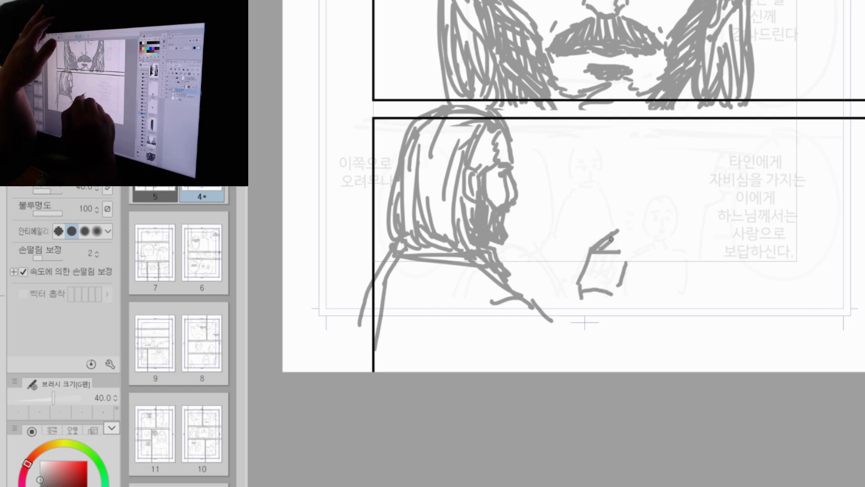
left_click_drag(616, 246, 632, 225)
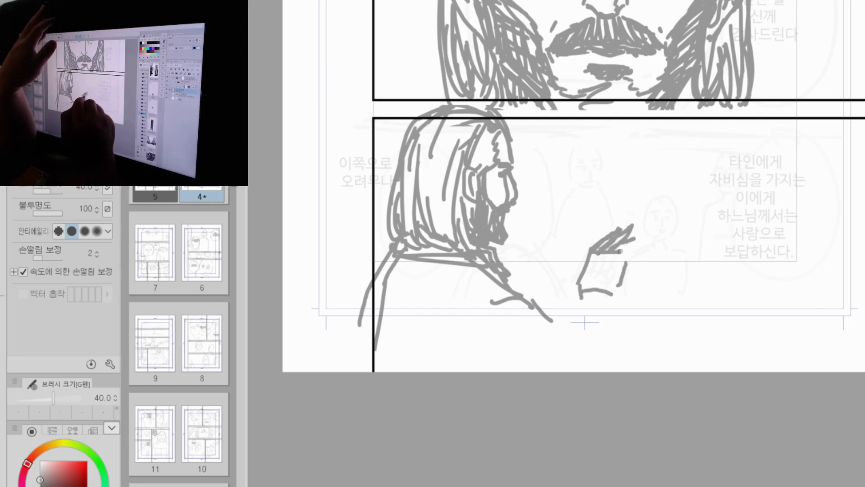
mouse_move(636, 256)
left_mouse_down()
mouse_move(643, 265)
mouse_move(643, 248)
mouse_move(581, 288)
left_mouse_up()
mouse_move(604, 253)
left_mouse_down()
mouse_move(588, 294)
mouse_move(609, 297)
mouse_move(565, 315)
left_mouse_up()
left_click_drag(616, 299, 612, 317)
mouse_move(508, 276)
left_mouse_down()
mouse_move(528, 289)
mouse_move(462, 343)
left_mouse_up()
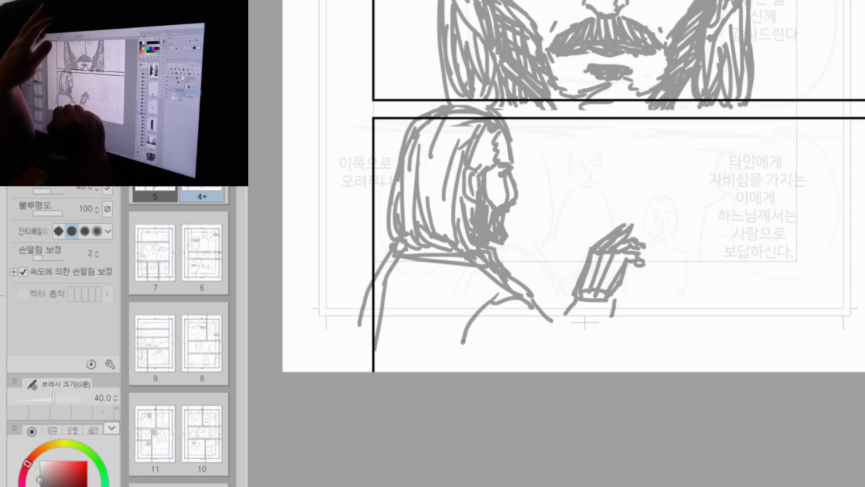
Step: Add a sleeve fold and forearm lines to the large figure and reinforce the raised hand's wrist, fingers and thumb
left_click_drag(464, 271, 456, 343)
mouse_move(496, 280)
left_mouse_down()
mouse_move(528, 292)
mouse_move(572, 345)
left_mouse_up()
mouse_move(574, 297)
left_mouse_down()
mouse_move(560, 320)
mouse_move(602, 297)
left_mouse_up()
mouse_move(613, 302)
left_mouse_down()
mouse_move(607, 328)
mouse_move(591, 344)
mouse_move(606, 312)
left_mouse_up()
left_click_drag(620, 234, 627, 221)
left_click_drag(622, 231, 634, 218)
left_click_drag(630, 264, 602, 295)
left_click_drag(636, 254, 649, 244)
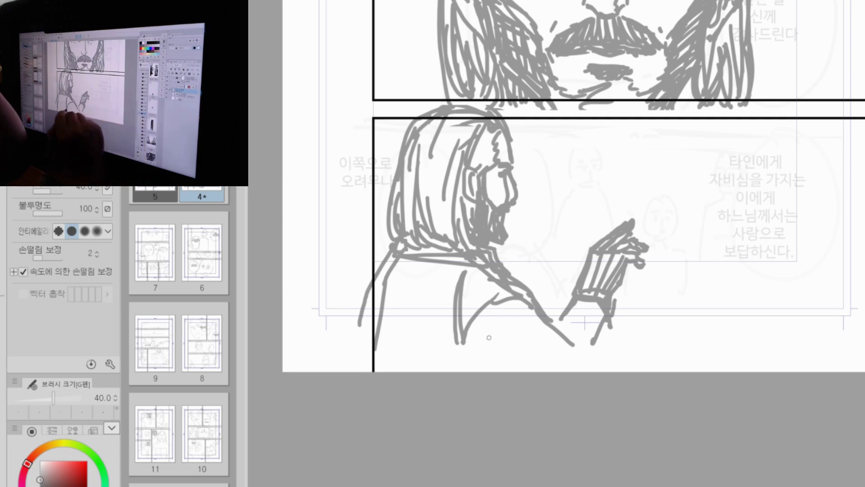
Step: Thicken the large figure's collar over the back shoulder, add garment lines across the back, and close the sleeve opening at the wrist
mouse_move(385, 262)
left_mouse_down()
mouse_move(364, 278)
mouse_move(371, 262)
mouse_move(439, 263)
left_mouse_up()
left_click_drag(392, 262, 436, 264)
left_click_drag(378, 288, 395, 288)
left_click_drag(384, 337, 457, 350)
left_click_drag(526, 307, 566, 366)
left_click_drag(550, 328, 569, 360)
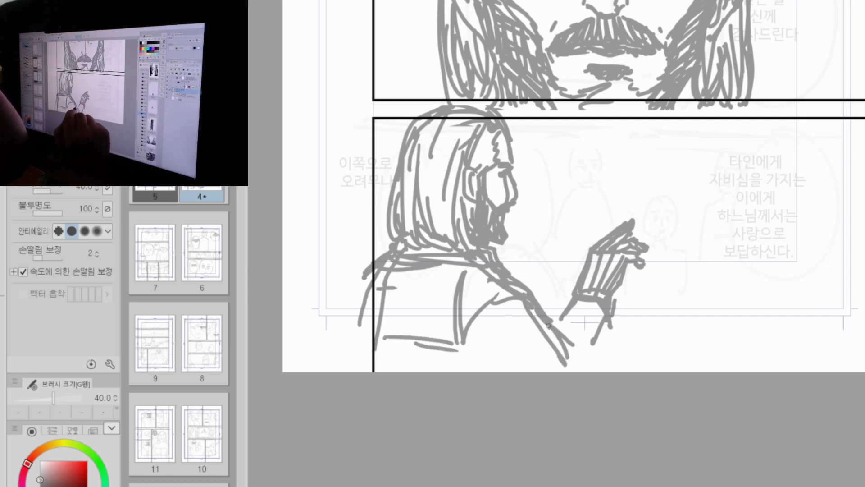
left_click_drag(548, 325, 573, 328)
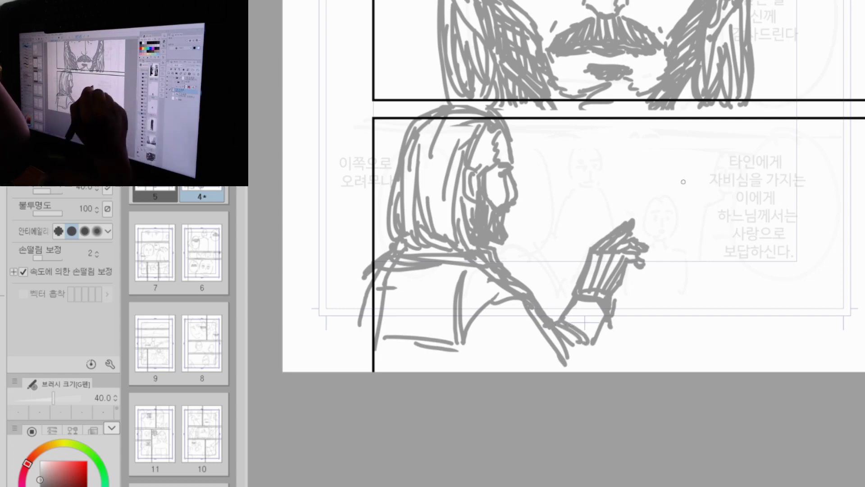
Step: Draw a small face with eyes, nose, mouth and chin beyond the raised hand, and start its hair
left_click_drag(667, 213, 704, 215)
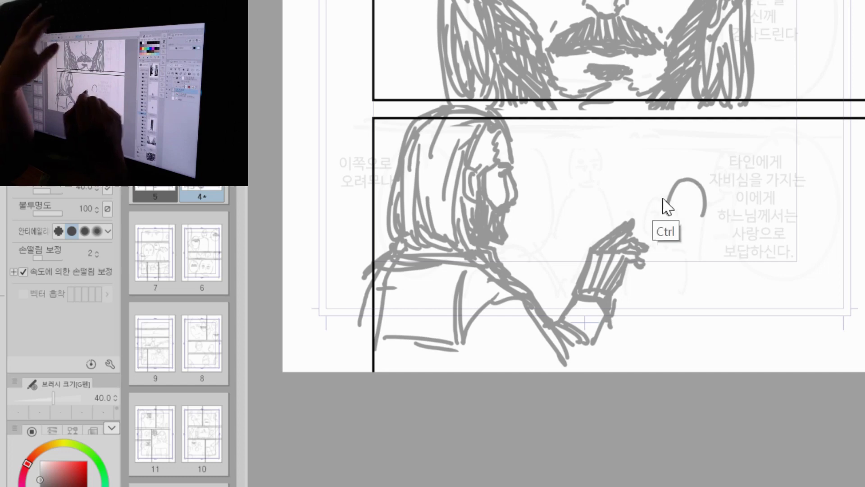
key("ctrl+z")
mouse_move(662, 177)
left_mouse_down()
mouse_move(652, 206)
mouse_move(686, 220)
mouse_move(658, 228)
mouse_move(674, 233)
left_mouse_up()
left_click_drag(681, 224, 678, 227)
mouse_move(656, 200)
left_mouse_down()
mouse_move(665, 197)
mouse_move(675, 221)
mouse_move(677, 232)
mouse_move(667, 232)
mouse_move(685, 232)
left_mouse_up()
mouse_move(667, 234)
left_mouse_down()
mouse_move(660, 238)
mouse_move(678, 238)
left_mouse_up()
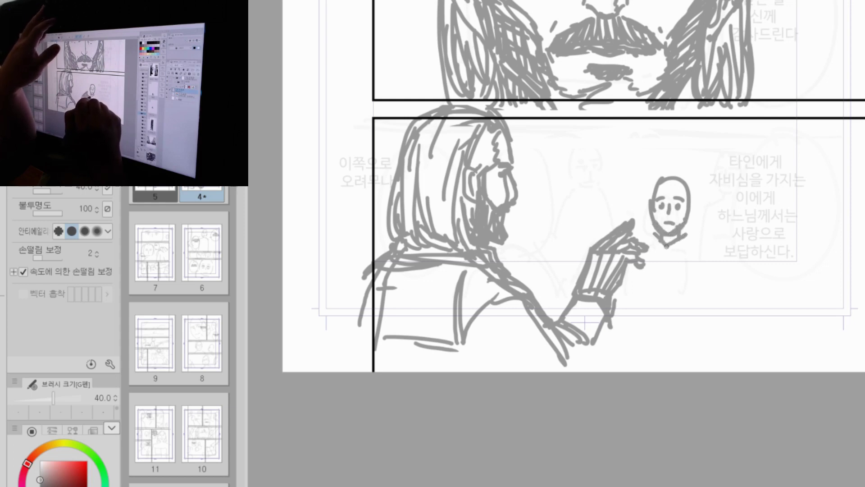
left_click_drag(671, 181, 700, 237)
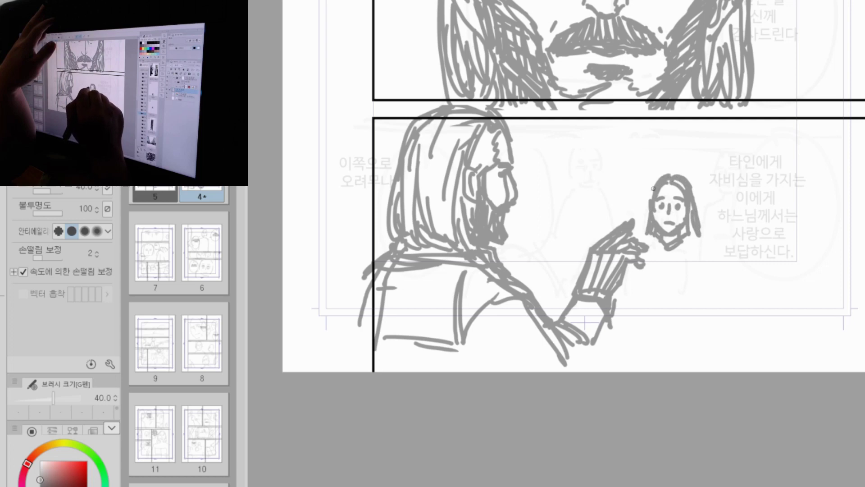
Step: Add long hair and a cloak with a collar, sloping shoulder and hanging folds to the small figure beyond the hand
mouse_move(653, 188)
left_mouse_down()
mouse_move(642, 235)
mouse_move(669, 252)
mouse_move(698, 241)
mouse_move(701, 306)
left_mouse_up()
mouse_move(683, 255)
left_mouse_down()
mouse_move(714, 311)
mouse_move(640, 321)
left_mouse_up()
left_click_drag(647, 230, 666, 252)
mouse_move(648, 248)
left_mouse_down()
mouse_move(684, 253)
mouse_move(674, 335)
left_mouse_up()
left_click_drag(671, 267, 681, 336)
left_click_drag(655, 290, 647, 329)
left_click_drag(699, 229, 738, 314)
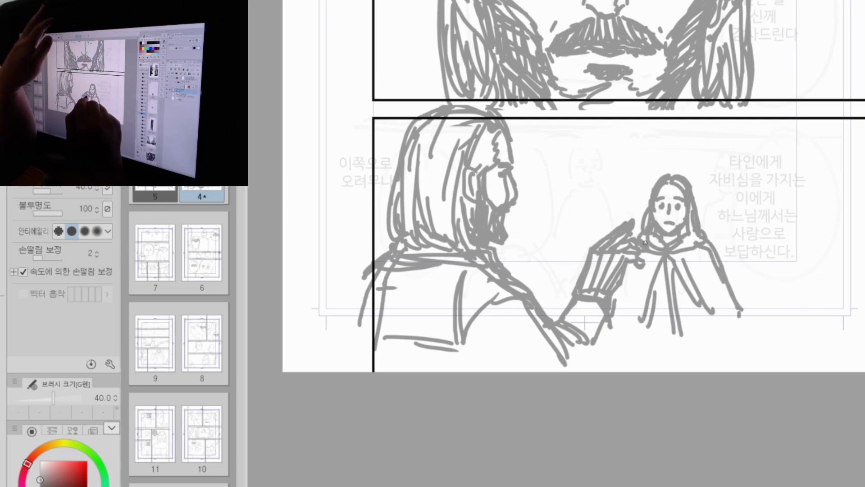
Step: Thicken the small figure's cloak with extra fold lines down the right shoulder and the centre of the chest
mouse_move(680, 244)
left_mouse_down()
mouse_move(703, 233)
mouse_move(746, 304)
left_mouse_up()
left_click_drag(711, 250, 721, 322)
left_click_drag(727, 289, 732, 320)
left_click_drag(730, 271, 752, 314)
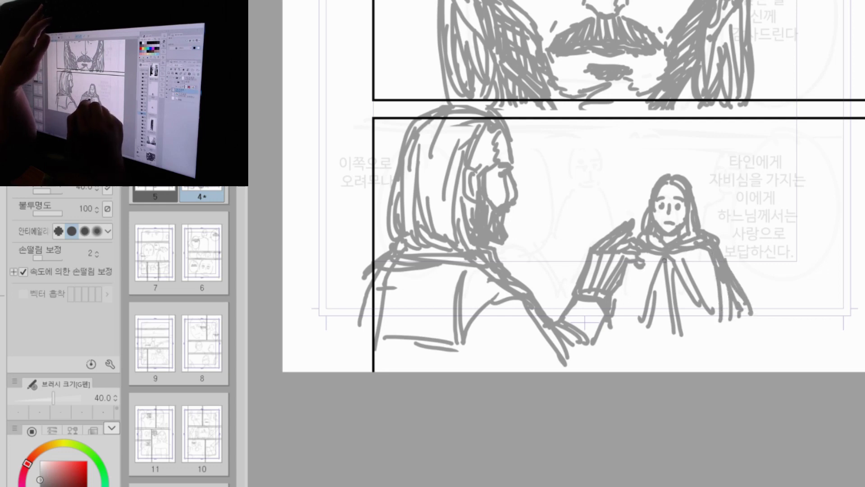
left_click_drag(664, 259, 658, 337)
left_click_drag(666, 299, 670, 338)
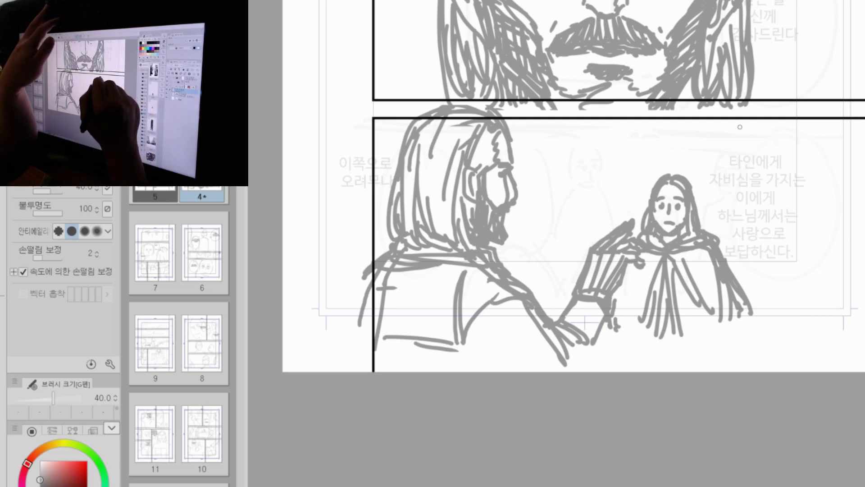
Step: Draw a standing figure's jaw, nose and mouth cut off by the panel's upper border, behind the small cloaked figure
left_click_drag(780, 107, 774, 147)
left_click_drag(743, 113, 758, 150)
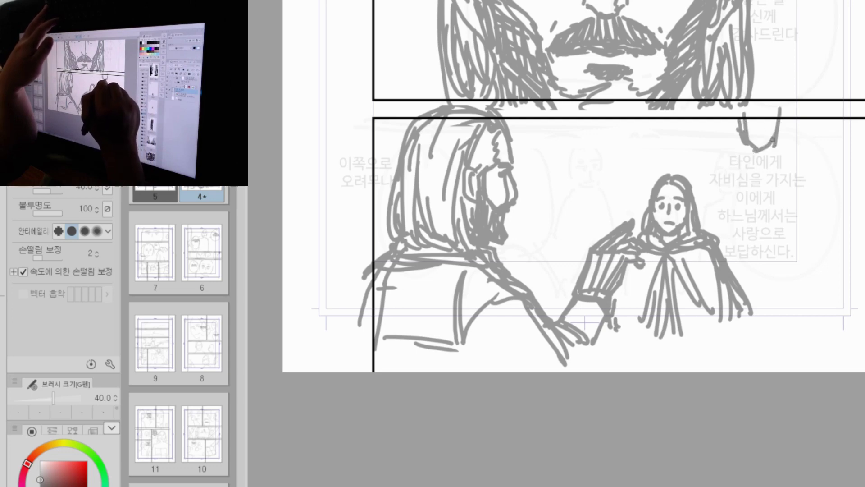
key("ctrl+z")
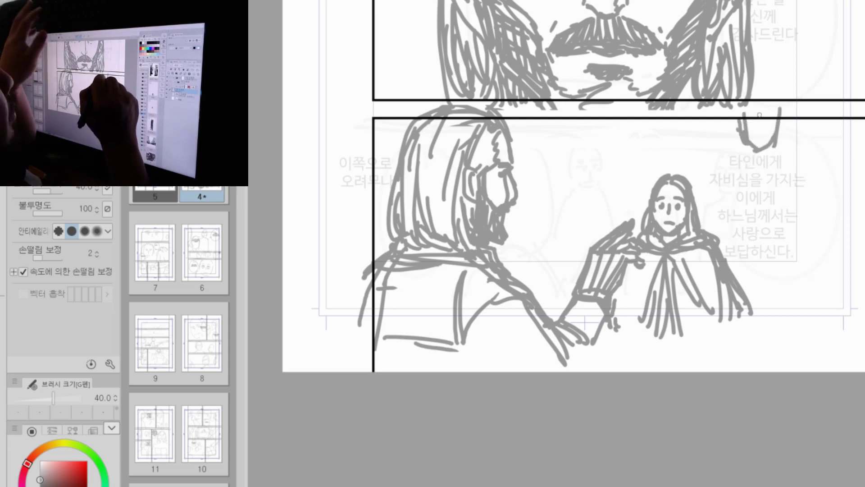
left_click_drag(763, 116, 762, 131)
left_click_drag(758, 116, 758, 128)
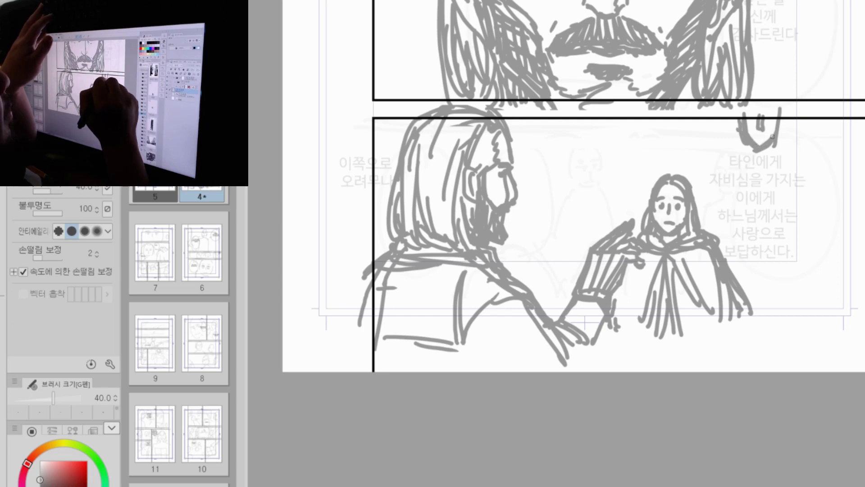
key("ctrl+z")
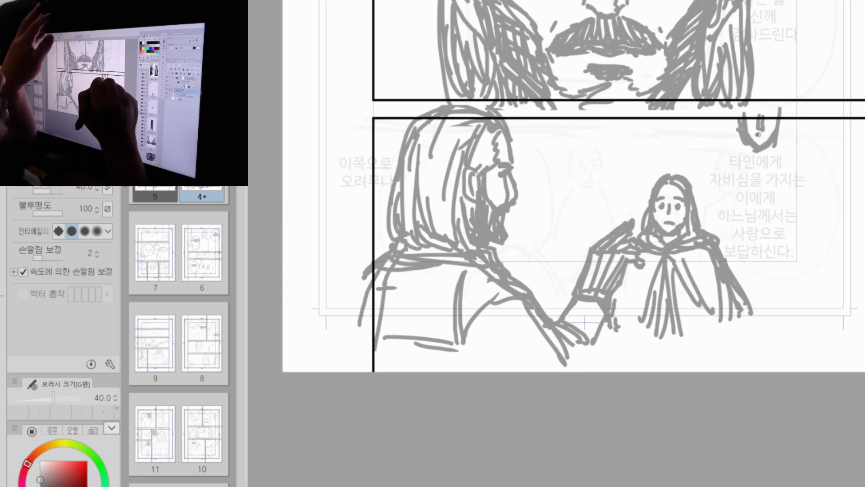
key("ctrl+z")
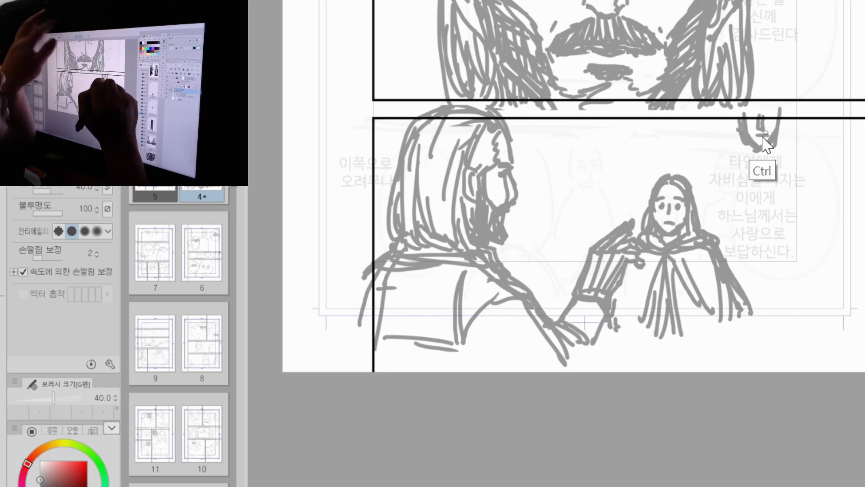
left_click_drag(755, 137, 766, 136)
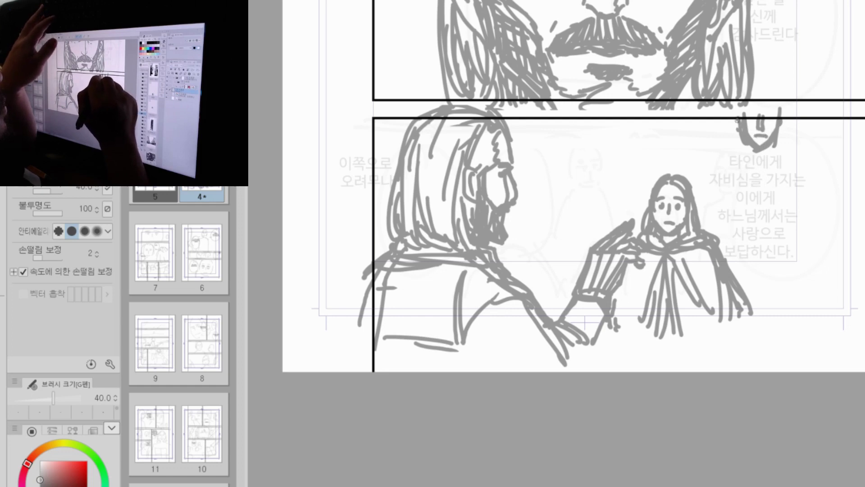
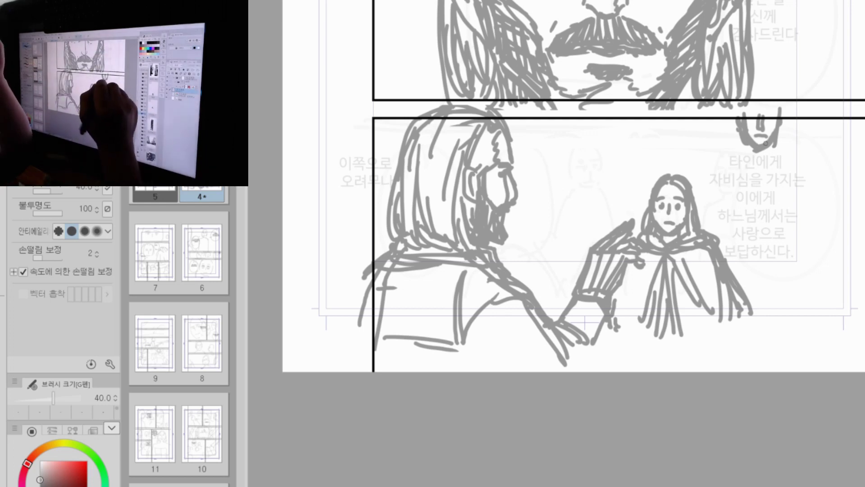
Step: Draw the standing figure's neck, shoulder lines and the long vertical lines down both sides of the torso
left_click_drag(772, 148, 786, 153)
left_click_drag(746, 147, 721, 155)
left_click_drag(777, 150, 810, 161)
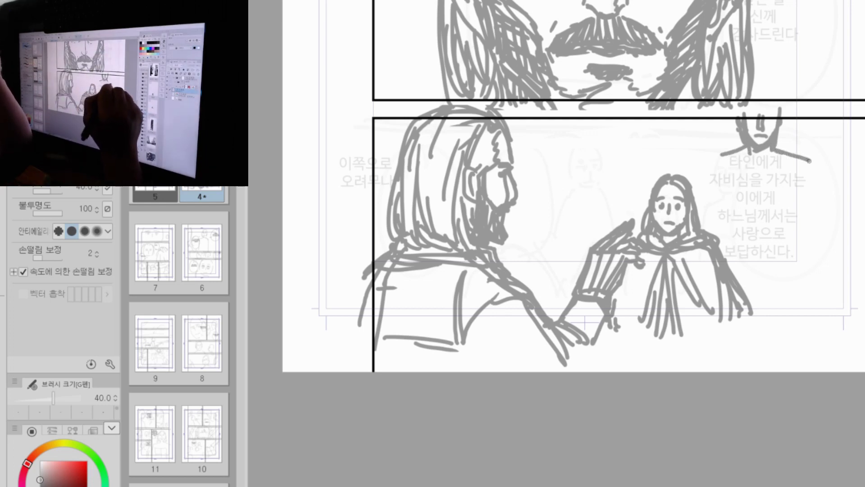
mouse_move(744, 152)
left_mouse_down()
mouse_move(705, 162)
mouse_move(713, 206)
left_mouse_up()
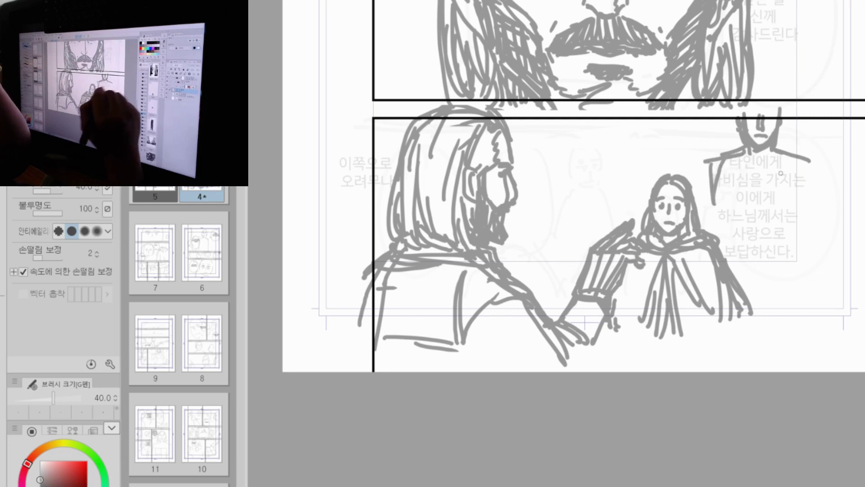
mouse_move(792, 157)
left_mouse_down()
mouse_move(811, 190)
mouse_move(814, 302)
left_mouse_up()
left_click_drag(714, 201, 717, 238)
left_click_drag(811, 187, 811, 303)
Step: Draw a draped collar around the standing figure's neck and diagonal robe folds spreading down from it
mouse_move(757, 154)
left_mouse_down()
mouse_move(740, 144)
mouse_move(759, 158)
left_mouse_up()
mouse_move(758, 155)
left_mouse_down()
mouse_move(786, 139)
mouse_move(777, 160)
mouse_move(758, 151)
mouse_move(792, 143)
left_mouse_up()
left_click_drag(781, 139, 798, 154)
mouse_move(737, 138)
left_mouse_down()
mouse_move(739, 161)
mouse_move(756, 163)
mouse_move(761, 196)
left_mouse_up()
left_click_drag(771, 196, 797, 255)
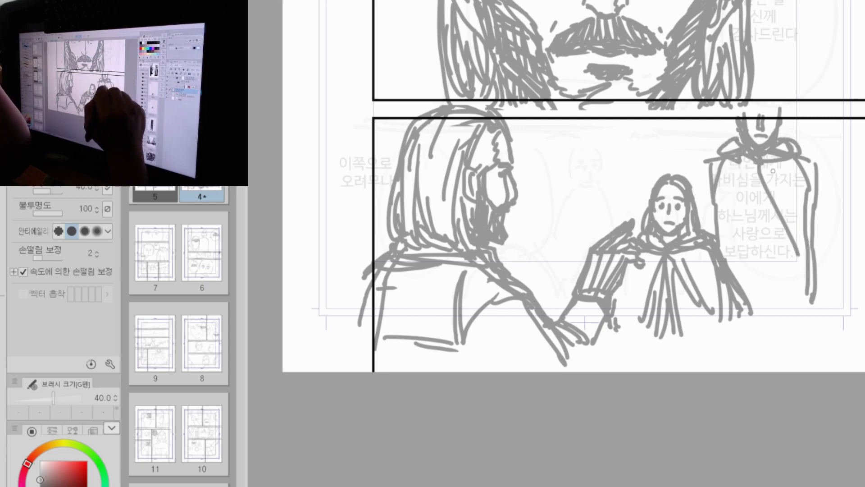
mouse_move(773, 171)
left_mouse_down()
mouse_move(804, 256)
mouse_move(749, 227)
mouse_move(742, 268)
left_mouse_up()
left_click_drag(753, 177, 728, 265)
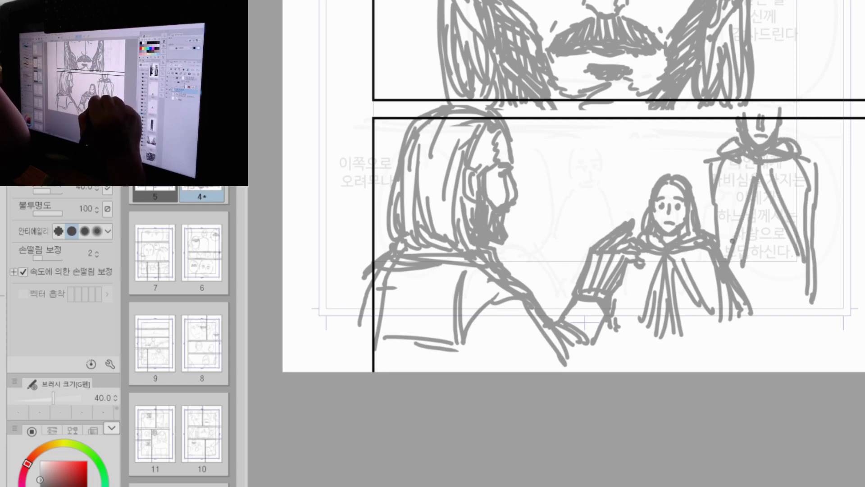
Step: Outline the standing figure's sleeves on both sides and reinforce the robe's edges and front folds
mouse_move(801, 153)
left_mouse_down()
mouse_move(825, 164)
mouse_move(818, 171)
mouse_move(847, 276)
left_mouse_up()
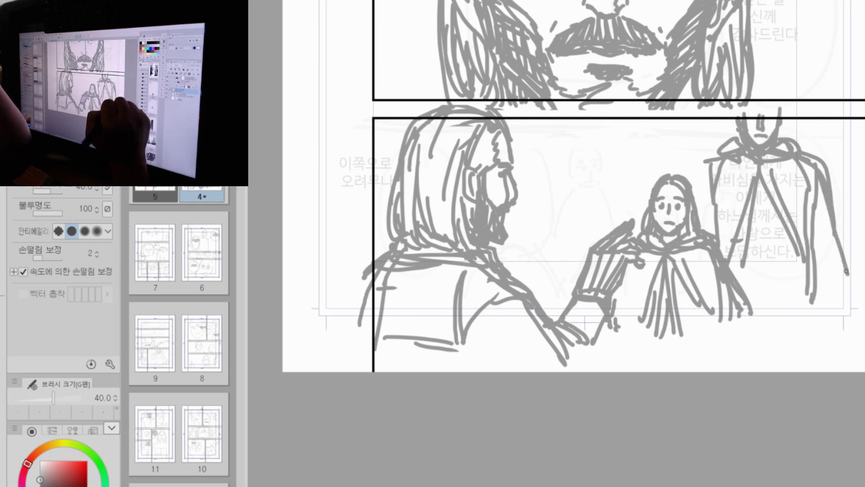
left_click_drag(821, 187, 834, 284)
left_click_drag(775, 206, 805, 292)
left_click_drag(831, 266, 817, 294)
mouse_move(717, 161)
left_mouse_down()
mouse_move(701, 219)
mouse_move(716, 204)
left_mouse_up()
left_click_drag(713, 205, 701, 234)
left_click_drag(707, 166, 695, 208)
left_click_drag(757, 165, 723, 253)
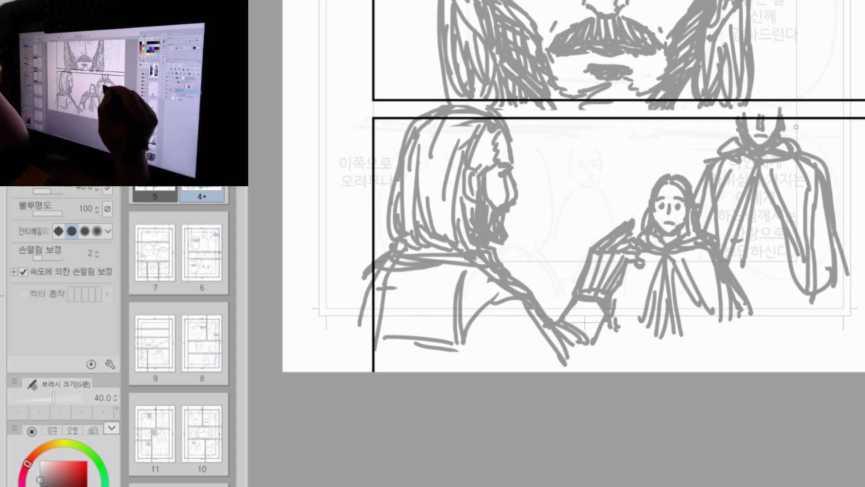
left_click_drag(829, 191, 847, 288)
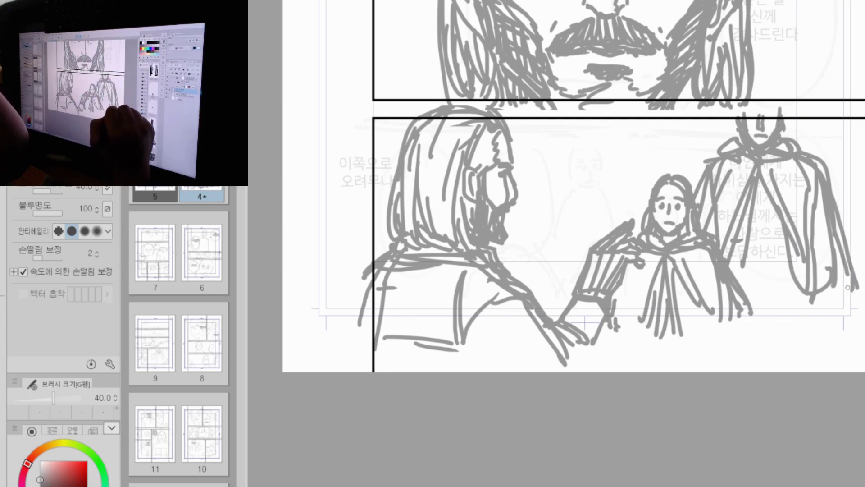
Step: Draw the standing figure's belt and extra chest folds, and add the hand below the right sleeve
mouse_move(763, 205)
left_mouse_down()
mouse_move(804, 286)
mouse_move(844, 291)
left_mouse_up()
mouse_move(750, 190)
left_mouse_down()
mouse_move(744, 286)
mouse_move(752, 273)
mouse_move(779, 278)
mouse_move(748, 266)
mouse_move(764, 271)
mouse_move(742, 280)
mouse_move(789, 274)
left_mouse_up()
left_click_drag(740, 258, 782, 262)
left_click_drag(759, 269, 780, 270)
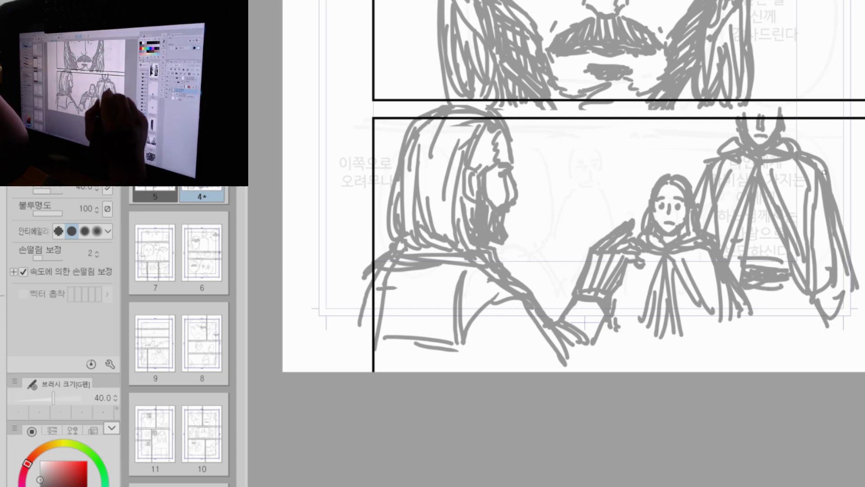
key("e")
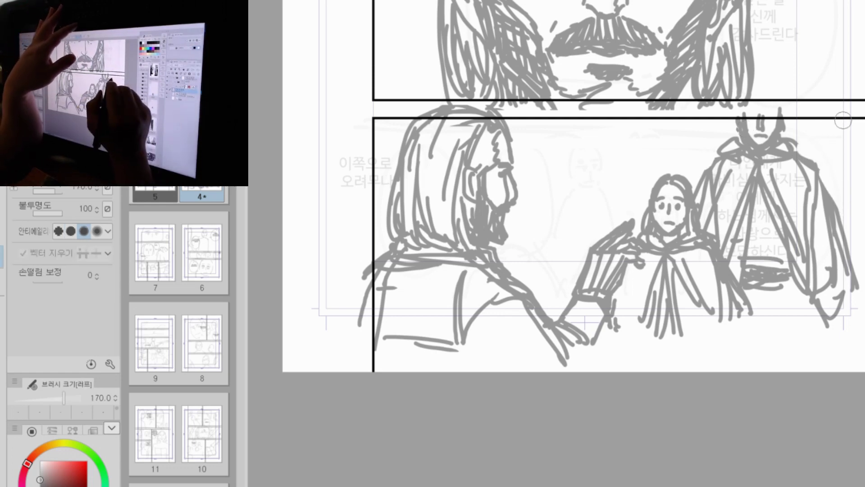
key("p")
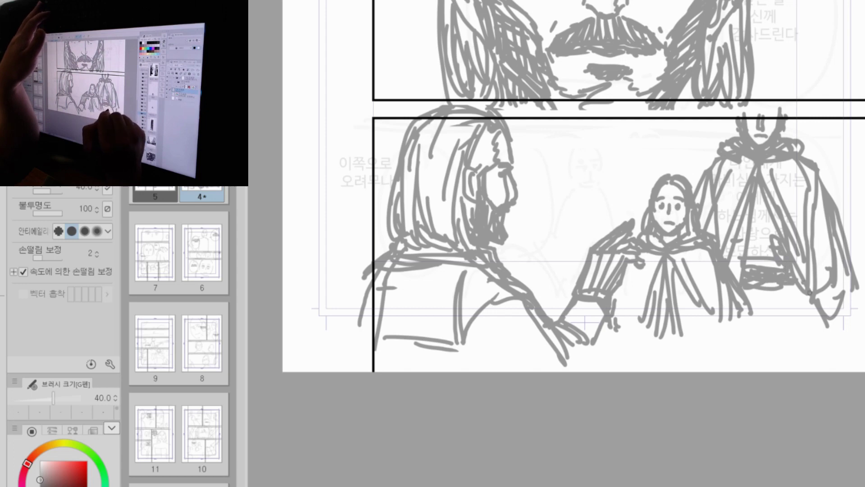
Step: Add robe folds below the standing figure's belt and begin another figure's shoulder line beside the right sleeve
left_click_drag(750, 306, 784, 290)
mouse_move(762, 312)
left_mouse_down()
mouse_move(793, 299)
mouse_move(760, 327)
left_mouse_up()
mouse_move(864, 162)
left_mouse_down()
mouse_move(846, 181)
mouse_move(847, 228)
left_mouse_up()
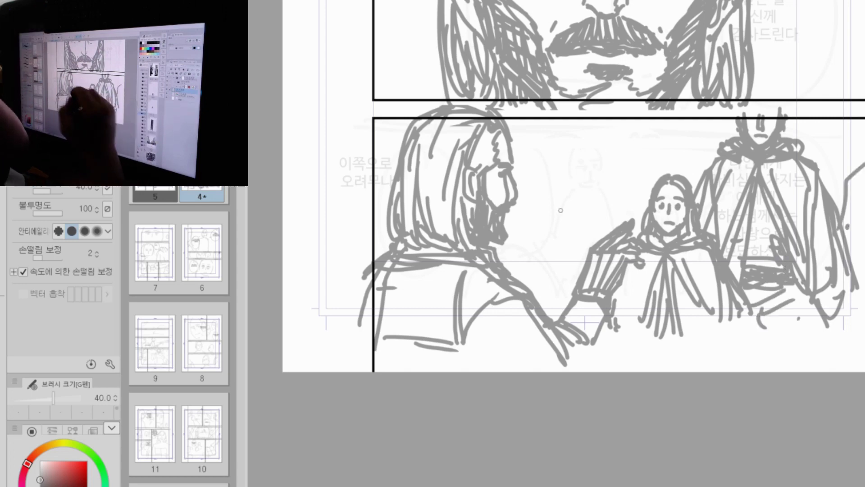
Step: Draw another small face with brows, eyes, nose and mouth at the panel's upper border, between the two foreground figures
left_click_drag(573, 120, 573, 151)
left_click_drag(603, 119, 608, 149)
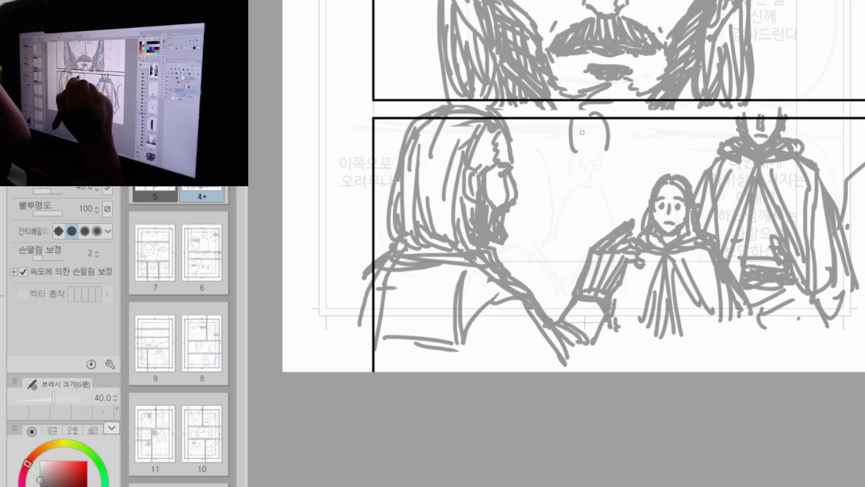
left_click_drag(575, 123, 581, 123)
mouse_move(592, 125)
left_mouse_down()
mouse_move(588, 154)
mouse_move(597, 152)
mouse_move(582, 156)
mouse_move(605, 154)
mouse_move(581, 159)
mouse_move(590, 156)
mouse_move(576, 147)
mouse_move(596, 160)
left_mouse_up()
key("ctrl+z")
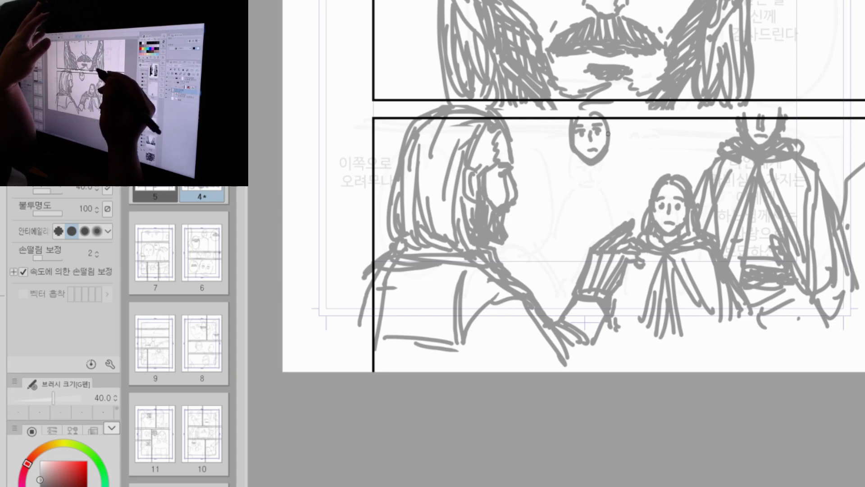
Step: Draw long hair hanging down both sides of the new face
left_click_drag(615, 120, 627, 160)
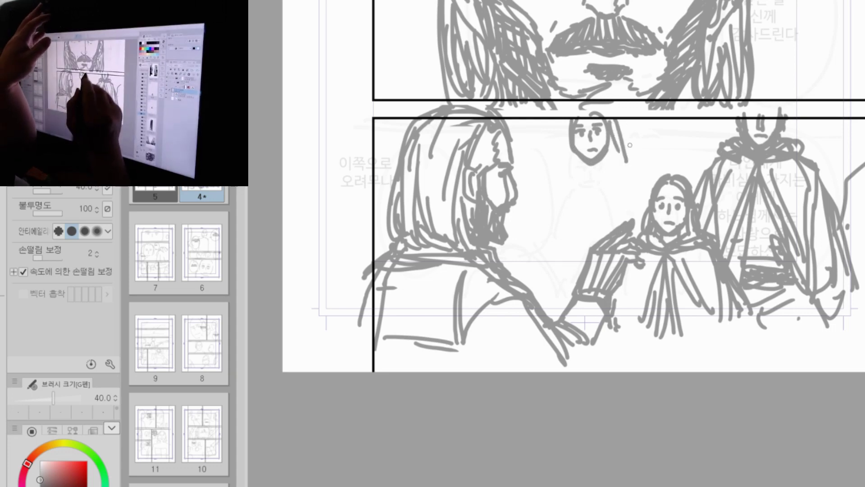
left_click_drag(606, 119, 620, 170)
key("ctrl+z")
left_click_drag(606, 154, 612, 171)
mouse_move(569, 119)
left_mouse_down()
mouse_move(566, 150)
mouse_move(570, 143)
mouse_move(580, 161)
mouse_move(601, 171)
left_mouse_up()
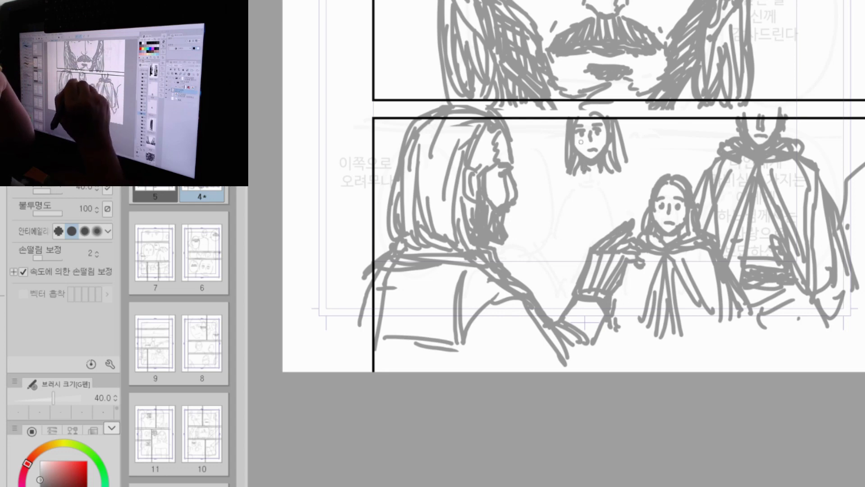
Step: Fill out the long-haired background figure's hair ends and draw the gathered cloak collar over the shoulder beneath the face
left_click_drag(617, 127, 618, 158)
mouse_move(565, 152)
left_mouse_down()
mouse_move(563, 172)
mouse_move(595, 172)
mouse_move(591, 181)
mouse_move(633, 194)
left_mouse_up()
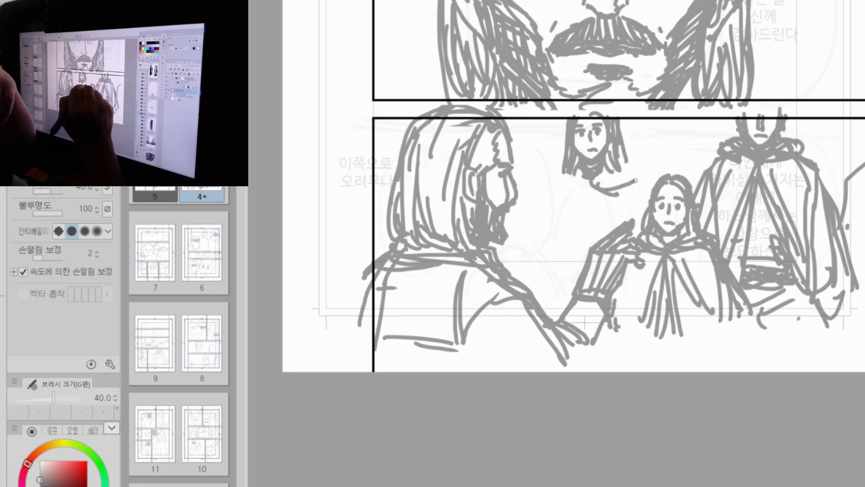
mouse_move(620, 165)
left_mouse_down()
mouse_move(647, 179)
mouse_move(615, 195)
mouse_move(643, 202)
mouse_move(648, 194)
left_mouse_up()
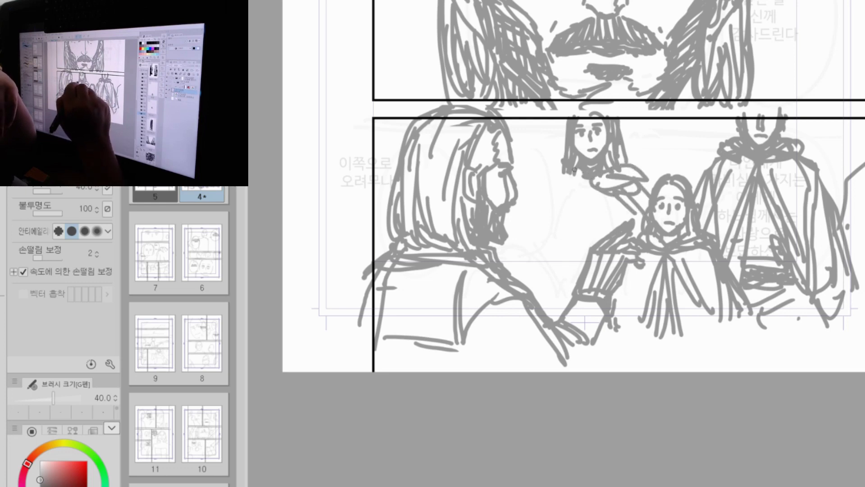
left_click_drag(561, 155, 576, 168)
mouse_move(631, 165)
left_mouse_down()
mouse_move(615, 172)
mouse_move(563, 246)
left_mouse_up()
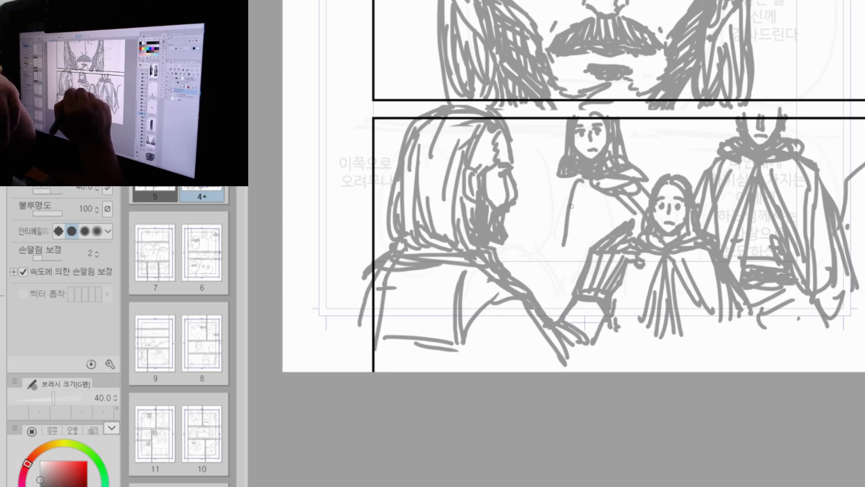
Step: Draw the long-haired figure's cloak edge and folds falling from the shoulder toward the foreground figure's arm
left_click_drag(585, 181, 561, 260)
left_click_drag(553, 228, 560, 285)
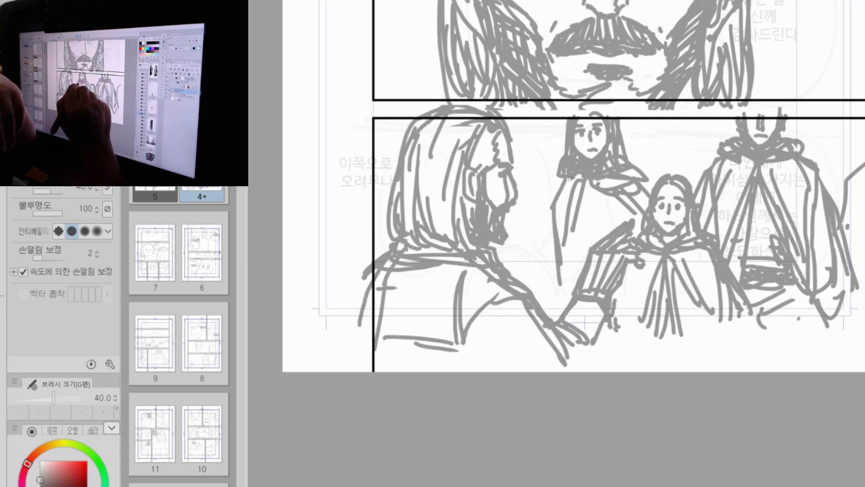
left_click_drag(559, 173, 538, 288)
left_click_drag(550, 218, 539, 304)
left_click_drag(554, 185, 522, 283)
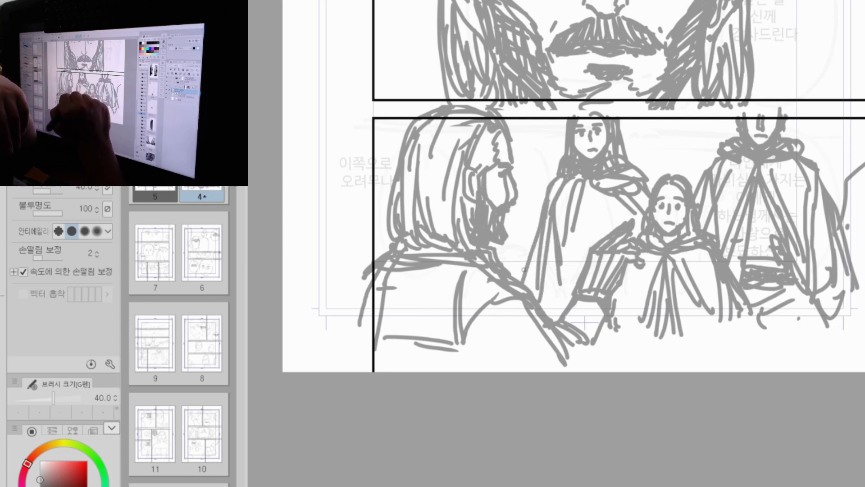
Step: Draw the long-haired figure's chest contours and center line, and add the waist and lower garment lines inside the cloak
left_click_drag(588, 177, 585, 239)
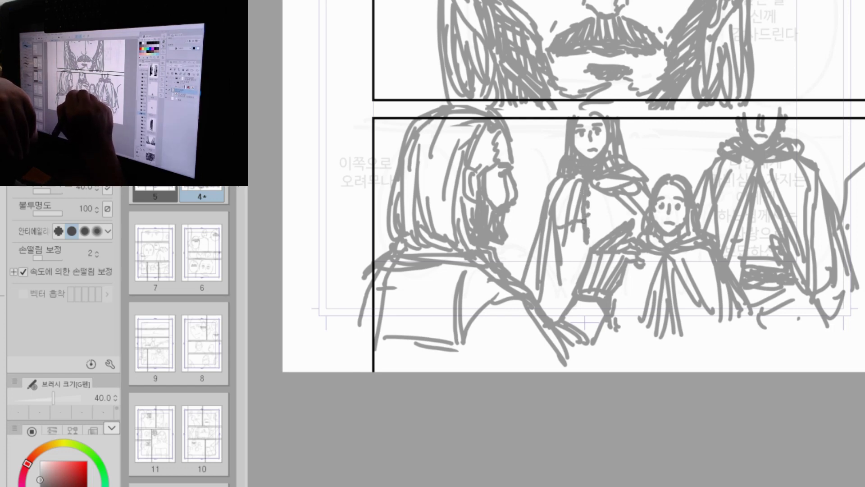
mouse_move(584, 222)
left_mouse_down()
mouse_move(620, 216)
mouse_move(618, 202)
left_mouse_up()
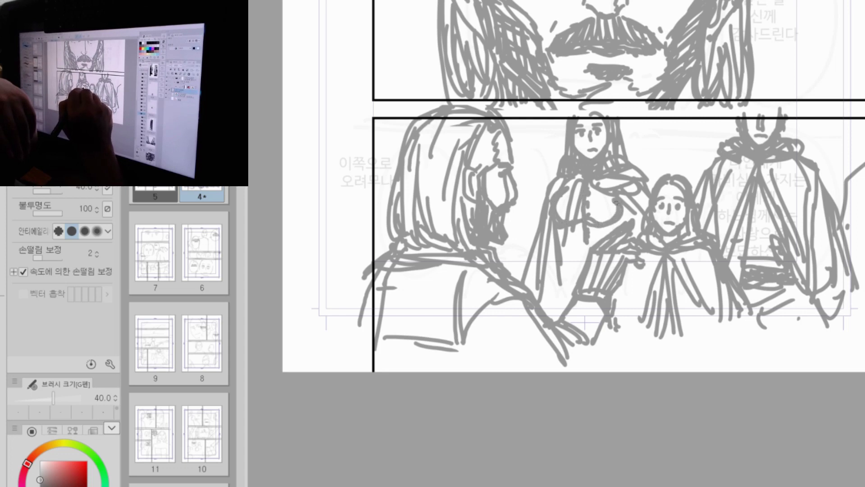
left_click_drag(556, 184, 523, 278)
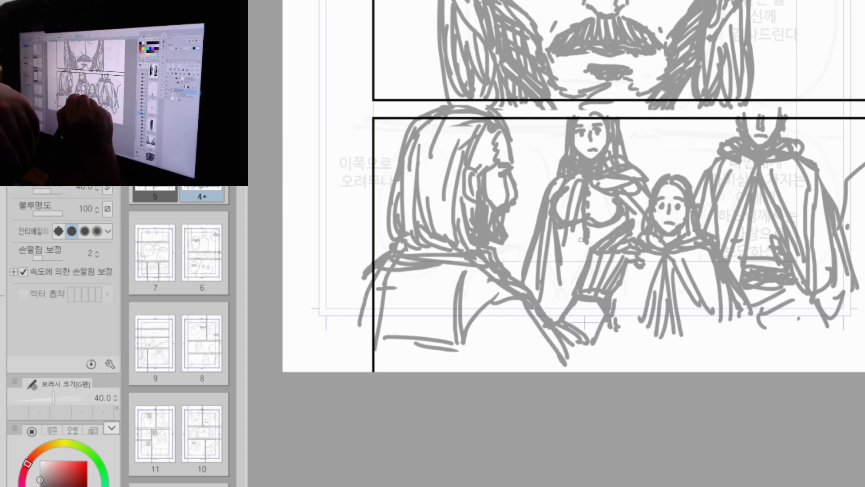
mouse_move(582, 223)
left_mouse_down()
mouse_move(584, 255)
mouse_move(553, 309)
mouse_move(546, 305)
left_mouse_up()
left_click_drag(564, 294, 559, 299)
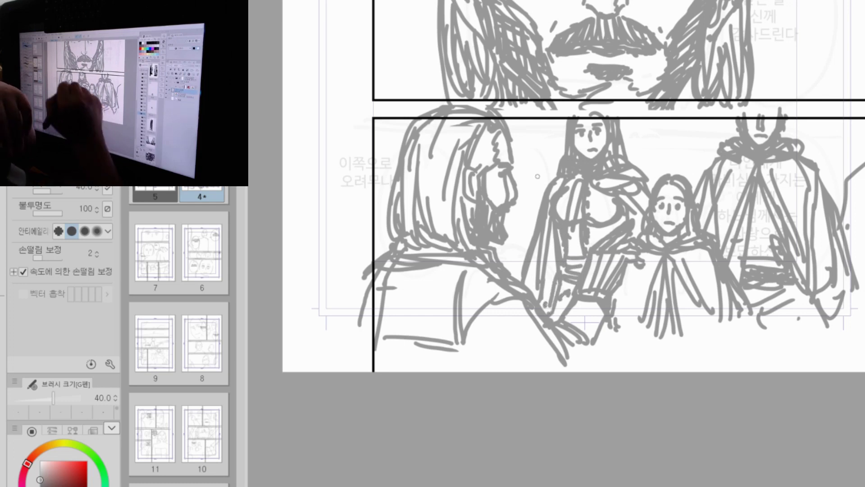
Step: Add short contour strokes in the gap between the foreground figure's face and the cloaked background figure
left_click_drag(527, 167, 535, 185)
mouse_move(518, 171)
left_mouse_down()
mouse_move(540, 205)
mouse_move(522, 242)
left_mouse_up()
left_click_drag(517, 208, 529, 231)
left_click_drag(528, 239, 523, 245)
left_click_drag(520, 257, 517, 264)
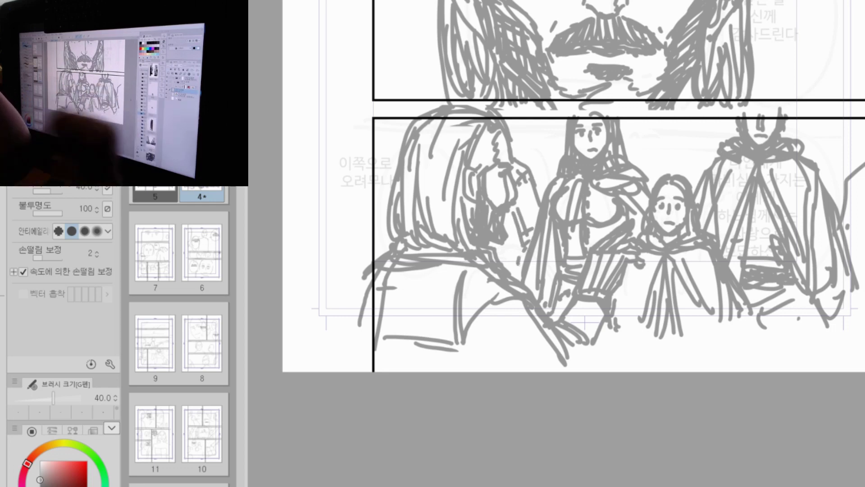
Step: Open comic page 5 and bring its upper panel into close view for sketching
key("ctrl+space")
left_click_drag(810, 185, 751, 197)
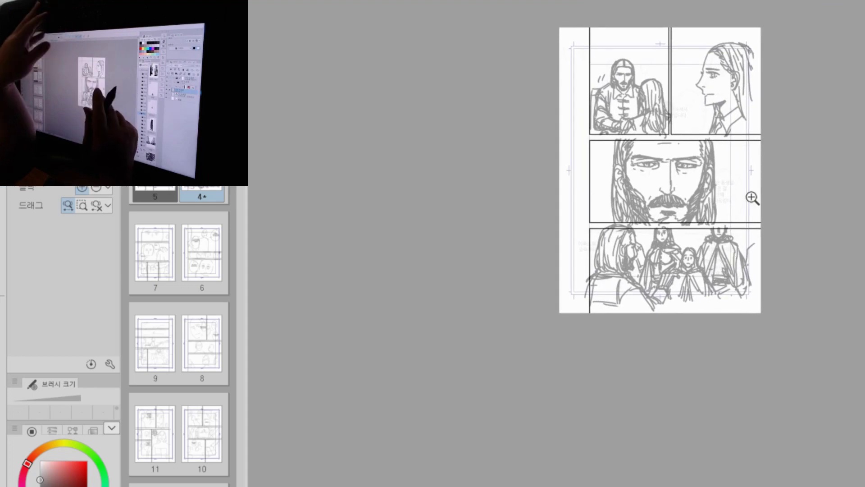
key("alt+p")
key("n")
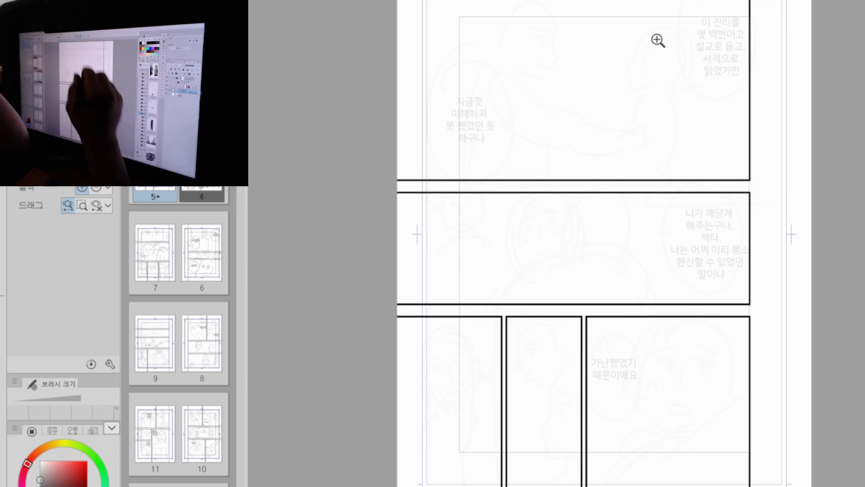
left_click(659, 45)
left_click_drag(683, 40, 698, 40)
left_click_drag(669, 104, 736, 222)
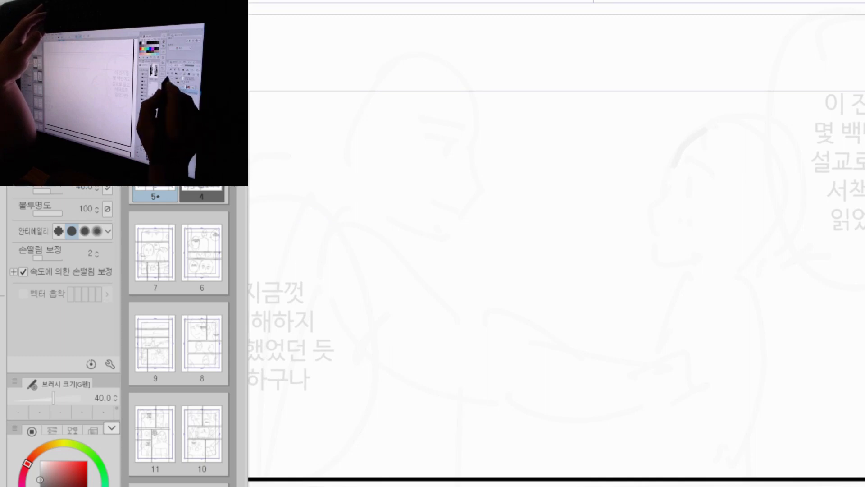
Step: Outline the shorter figure's head in profile facing the taller one, with forehead, nose, chin and rounded skull
mouse_move(706, 130)
left_mouse_down()
mouse_move(679, 154)
mouse_move(666, 194)
mouse_move(649, 208)
mouse_move(660, 247)
left_mouse_up()
key("ctrl+z")
key("ctrl+z")
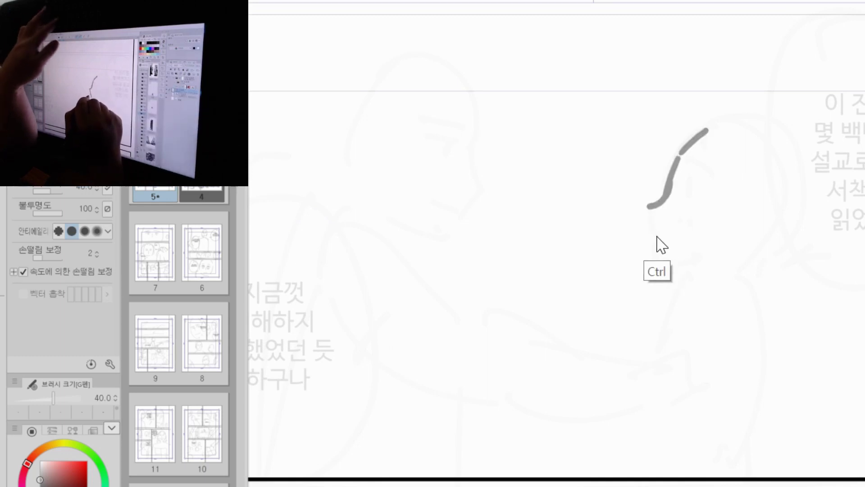
mouse_move(648, 212)
left_mouse_down()
mouse_move(657, 241)
mouse_move(700, 257)
left_mouse_up()
key("ctrl+z")
mouse_move(701, 129)
left_mouse_down()
mouse_move(782, 203)
mouse_move(765, 229)
left_mouse_up()
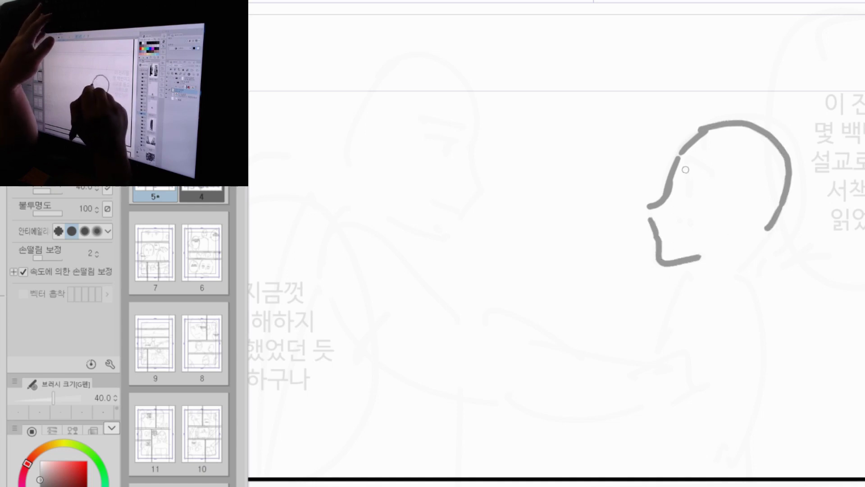
Step: Draw the profile face's brow, eye and mouth, and reinforce the jaw line
mouse_move(681, 173)
left_mouse_down()
mouse_move(709, 178)
mouse_move(685, 197)
left_mouse_up()
key("ctrl+z")
key("ctrl+z")
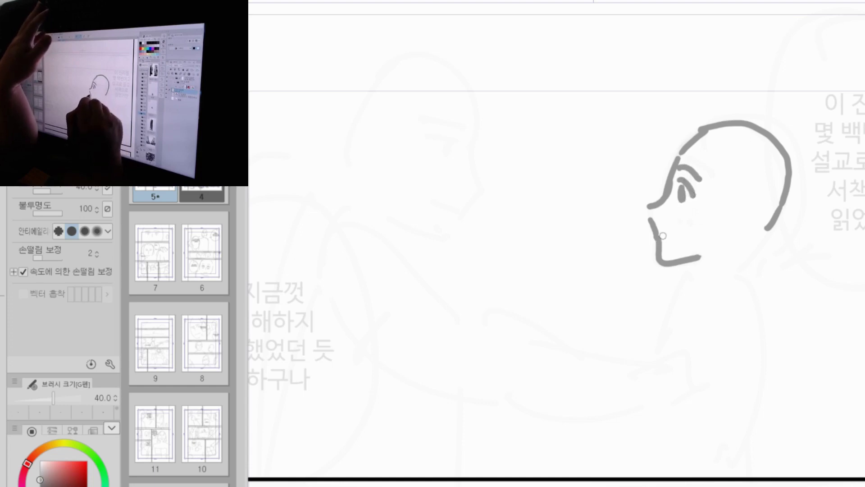
key("ctrl+z")
left_click_drag(658, 255, 705, 257)
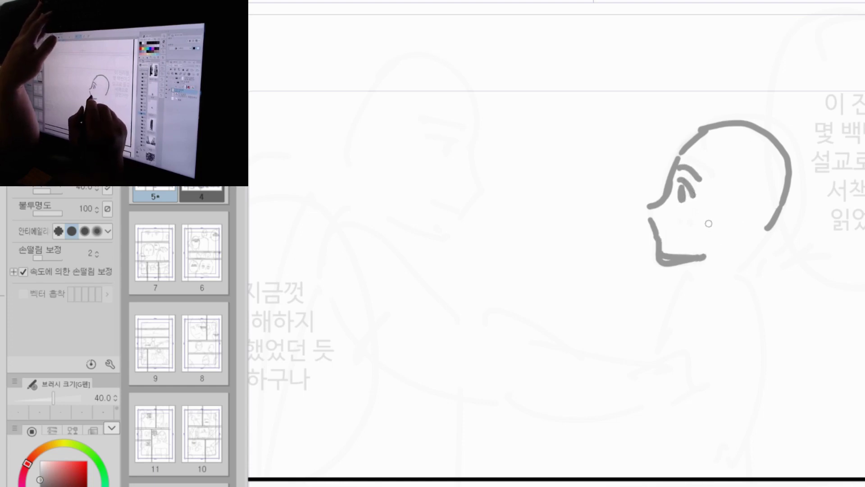
left_click_drag(662, 236, 671, 235)
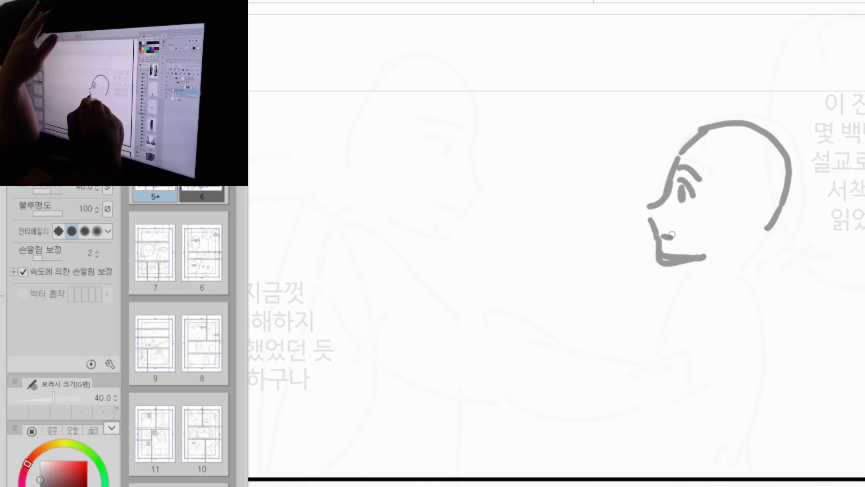
Step: Add two small dots beneath the eye, draw the ear, and thicken the back of the head
left_click(679, 213)
left_click(684, 212)
mouse_move(731, 196)
left_mouse_down()
mouse_move(750, 216)
mouse_move(721, 229)
left_mouse_up()
mouse_move(726, 223)
left_mouse_down()
mouse_move(739, 206)
mouse_move(742, 218)
left_mouse_up()
left_click_drag(787, 150, 766, 239)
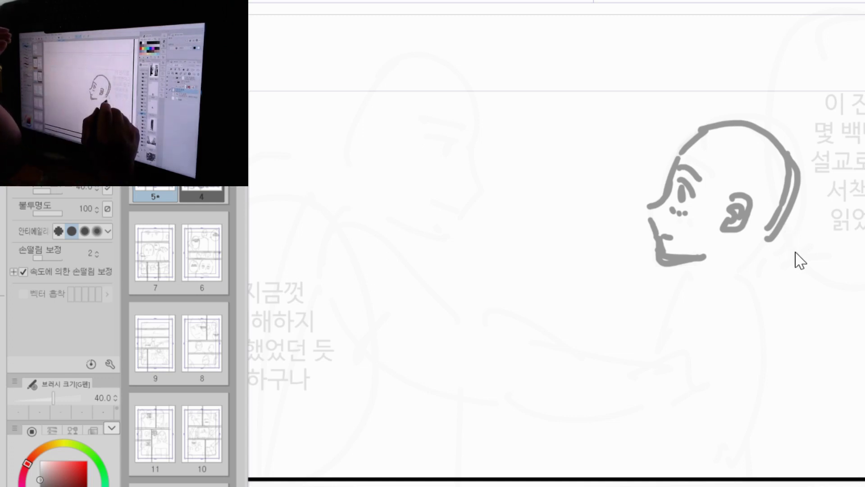
Step: Draw the shorter figure's throat and nape, and run the back line down to the panel's lower border
left_click_drag(703, 257, 695, 281)
left_click_drag(763, 239, 749, 277)
left_click_drag(690, 264, 686, 287)
left_click_drag(753, 250, 743, 480)
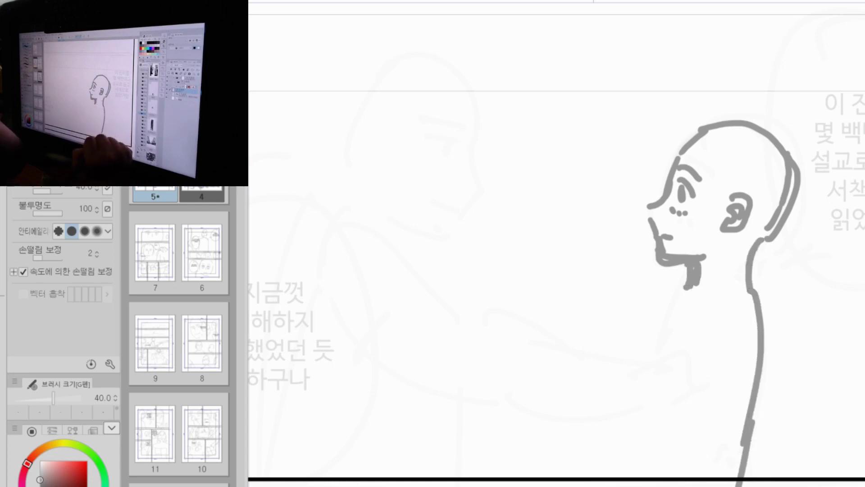
left_click_drag(753, 424, 746, 479)
Step: Draw the shorter figure's rounded shoulder, upper arm and chest line down to the panel's lower border
left_click_drag(693, 331, 732, 359)
mouse_move(692, 311)
left_mouse_down()
mouse_move(676, 401)
mouse_move(739, 357)
left_mouse_up()
left_click_drag(686, 284, 621, 448)
left_click_drag(626, 419, 621, 477)
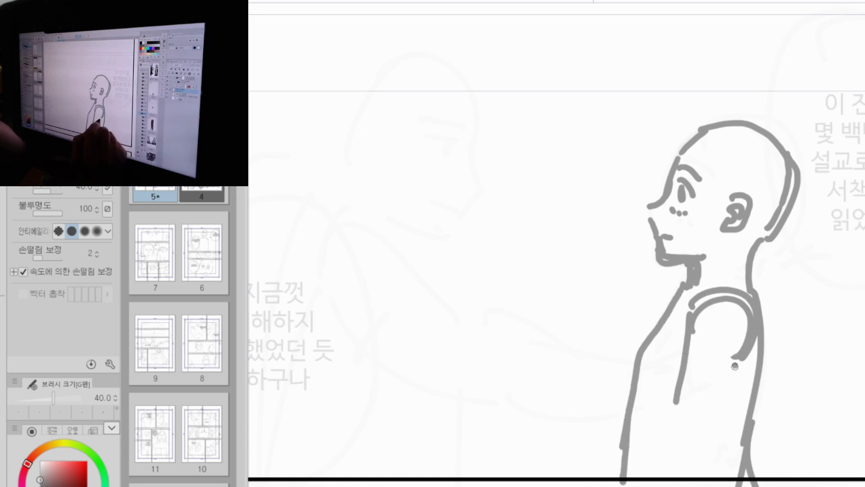
left_click_drag(735, 364, 697, 477)
left_click_drag(626, 376, 631, 478)
Step: Draw a hooded collar around the shorter figure's neck, with cloak folds hanging down the back and front
mouse_move(676, 289)
left_mouse_down()
mouse_move(712, 271)
mouse_move(793, 285)
mouse_move(679, 291)
mouse_move(786, 301)
left_mouse_up()
mouse_move(697, 275)
left_mouse_down()
mouse_move(776, 270)
mouse_move(811, 296)
left_mouse_up()
mouse_move(745, 275)
left_mouse_down()
mouse_move(808, 316)
mouse_move(786, 352)
left_mouse_up()
left_click_drag(761, 300, 788, 345)
mouse_move(775, 313)
left_mouse_down()
mouse_move(818, 471)
mouse_move(792, 485)
left_mouse_up()
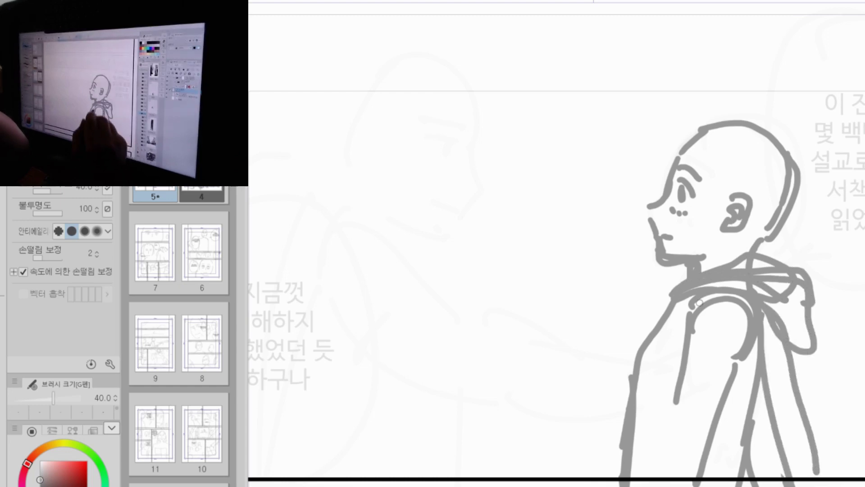
mouse_move(703, 300)
left_mouse_down()
mouse_move(654, 478)
mouse_move(633, 460)
mouse_move(617, 484)
left_mouse_up()
left_click_drag(664, 280, 647, 327)
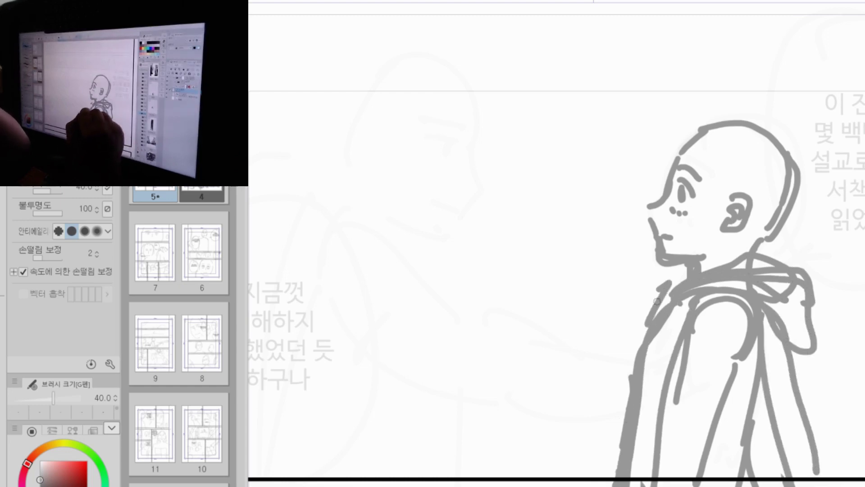
Step: Draw the shorter figure's hair swept back behind the ear, with long wavy locks falling over the hood
mouse_move(717, 130)
left_mouse_down()
mouse_move(752, 197)
mouse_move(735, 196)
left_mouse_up()
left_click_drag(748, 211, 746, 250)
left_click_drag(739, 233, 736, 258)
mouse_move(790, 169)
left_mouse_down()
mouse_move(797, 257)
mouse_move(788, 245)
mouse_move(825, 273)
mouse_move(808, 281)
mouse_move(815, 331)
mouse_move(840, 340)
left_mouse_up()
left_click_drag(760, 151, 766, 265)
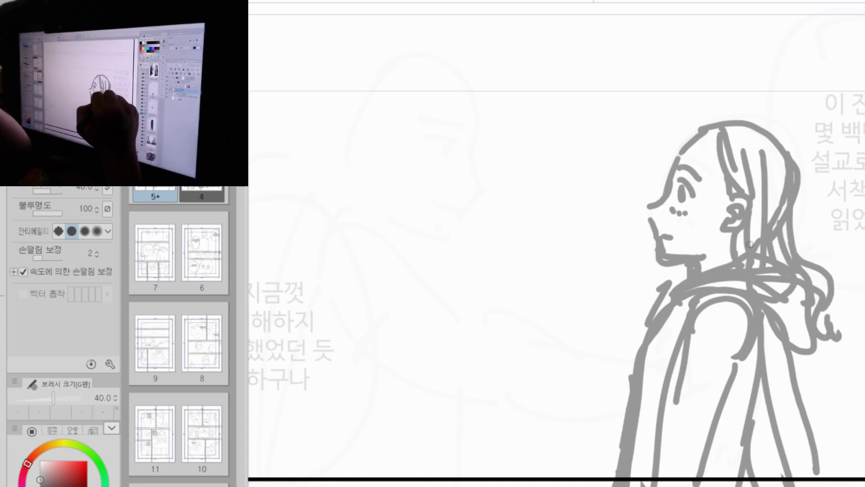
Step: Add hair strands at the forehead, thicken the crown's outline, and extend the wavy locks down the back
mouse_move(704, 135)
left_mouse_down()
mouse_move(728, 169)
mouse_move(718, 151)
left_mouse_up()
left_click_drag(743, 119, 791, 144)
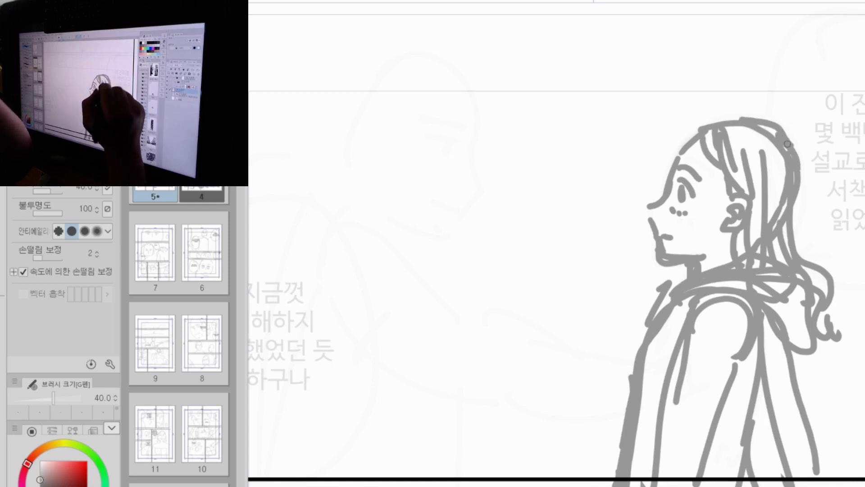
key("ctrl")
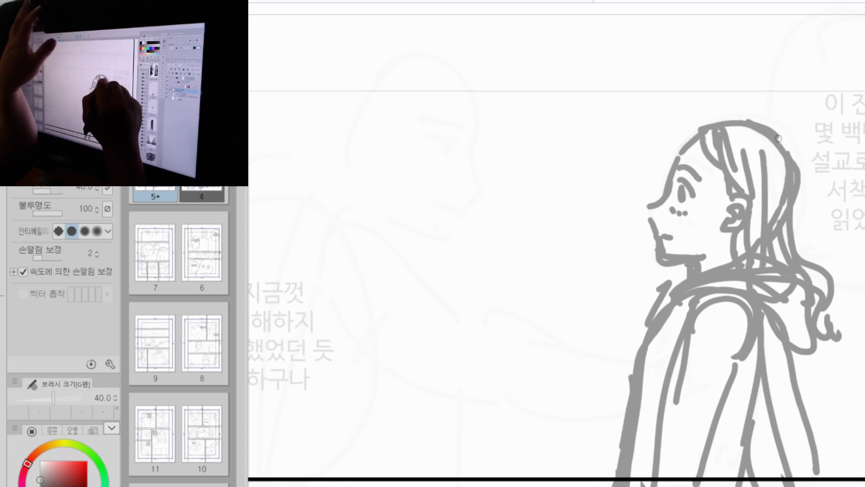
mouse_move(788, 146)
left_mouse_down()
mouse_move(798, 166)
mouse_move(801, 248)
mouse_move(816, 296)
mouse_move(817, 378)
mouse_move(803, 365)
mouse_move(823, 387)
left_mouse_up()
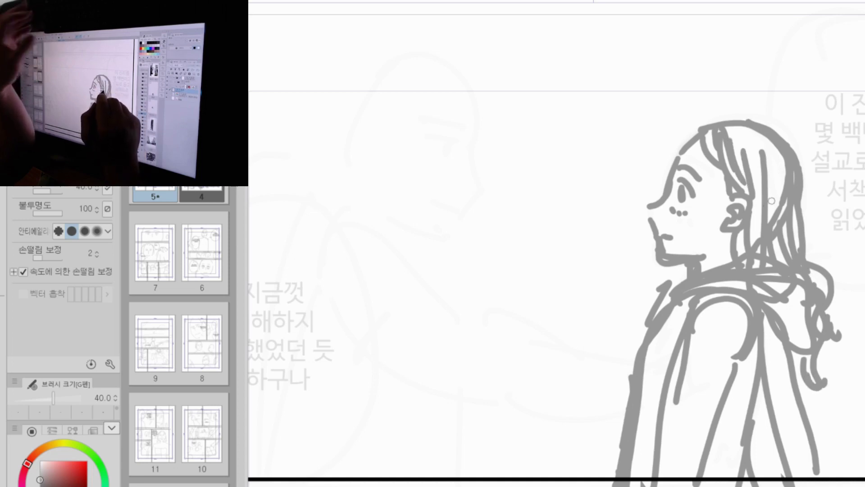
Step: Add lower locks and cloak folds to the shorter figure, and hatch the shadow between arm and back
mouse_move(768, 208)
left_mouse_down()
mouse_move(743, 322)
mouse_move(766, 357)
mouse_move(757, 381)
mouse_move(783, 334)
mouse_move(809, 366)
mouse_move(796, 363)
mouse_move(822, 474)
left_mouse_up()
left_click_drag(825, 436, 825, 474)
left_click_drag(642, 388, 639, 477)
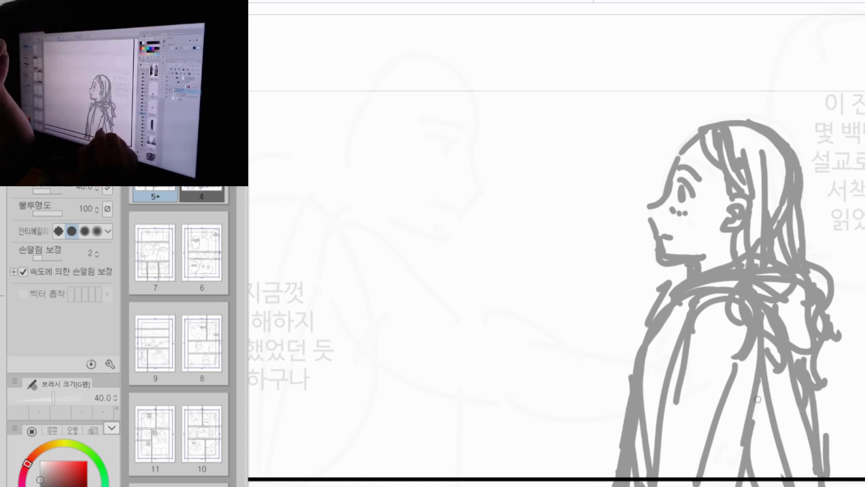
left_click_drag(762, 378, 753, 419)
left_click_drag(765, 388, 743, 446)
left_click_drag(769, 411, 747, 461)
mouse_move(777, 426)
left_mouse_down()
mouse_move(749, 473)
mouse_move(756, 485)
left_mouse_up()
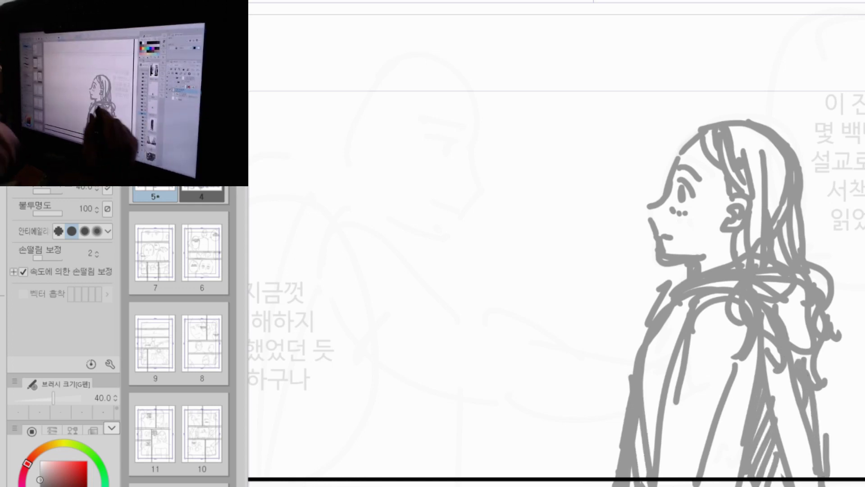
Step: Outline the taller figure's head in profile facing the long-haired one, with forehead, nose, thick jaw and skull
mouse_move(405, 47)
left_mouse_down()
mouse_move(483, 78)
mouse_move(480, 143)
mouse_move(495, 181)
mouse_move(472, 182)
mouse_move(460, 228)
left_mouse_up()
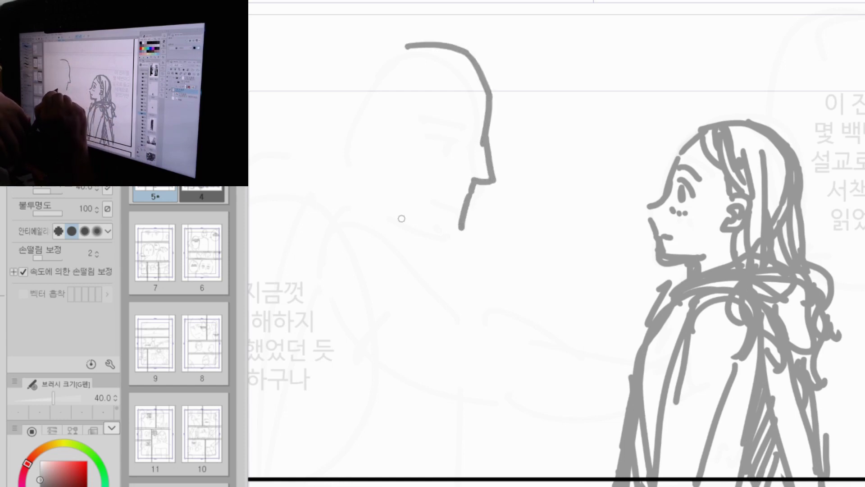
left_click_drag(382, 194, 456, 232)
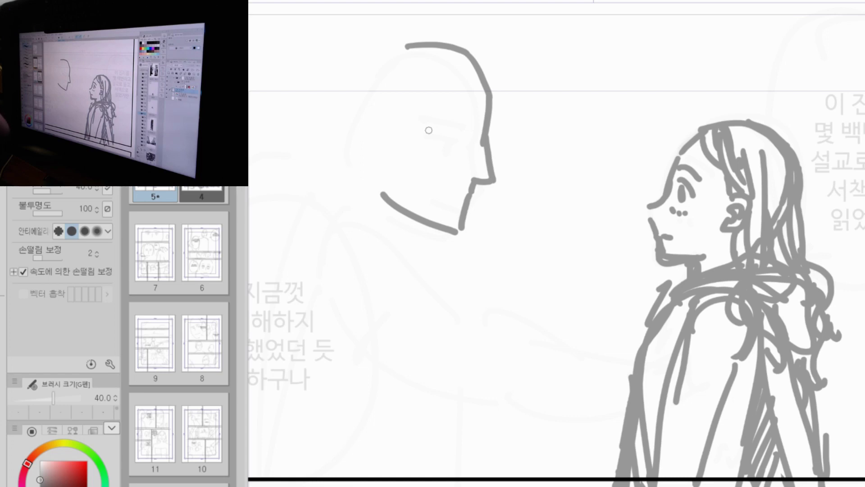
left_click_drag(383, 195, 453, 231)
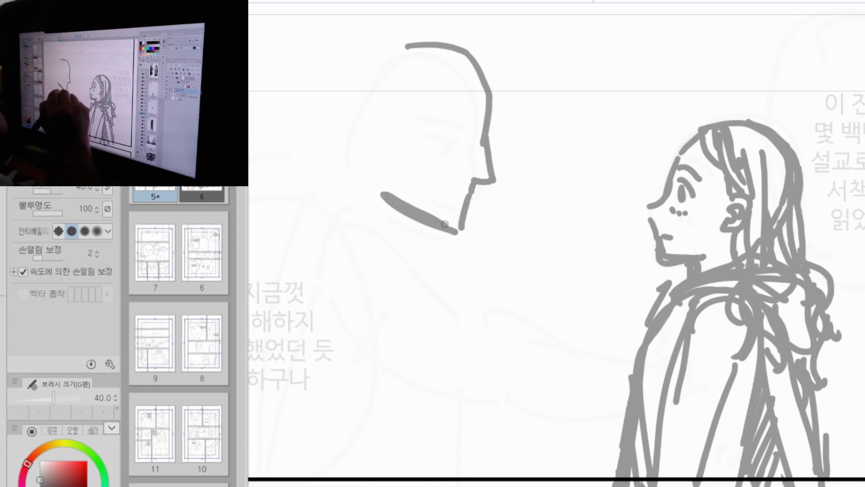
mouse_move(468, 51)
left_mouse_down()
mouse_move(397, 33)
mouse_move(358, 56)
mouse_move(336, 148)
mouse_move(383, 195)
left_mouse_up()
Step: Close the back of the taller figure's skull and draw the straight brow and half-closed eye on the face
mouse_move(444, 121)
left_mouse_down()
mouse_move(480, 138)
mouse_move(455, 128)
mouse_move(467, 133)
mouse_move(485, 117)
mouse_move(474, 118)
mouse_move(473, 132)
mouse_move(450, 130)
mouse_move(475, 134)
left_mouse_up()
key("ctrl+z")
key("ctrl+z")
key("ctrl+z")
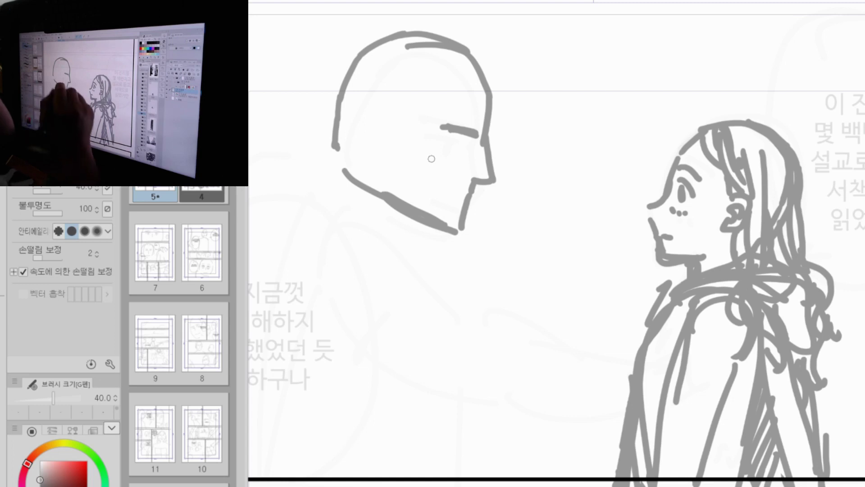
left_click_drag(449, 135, 464, 143)
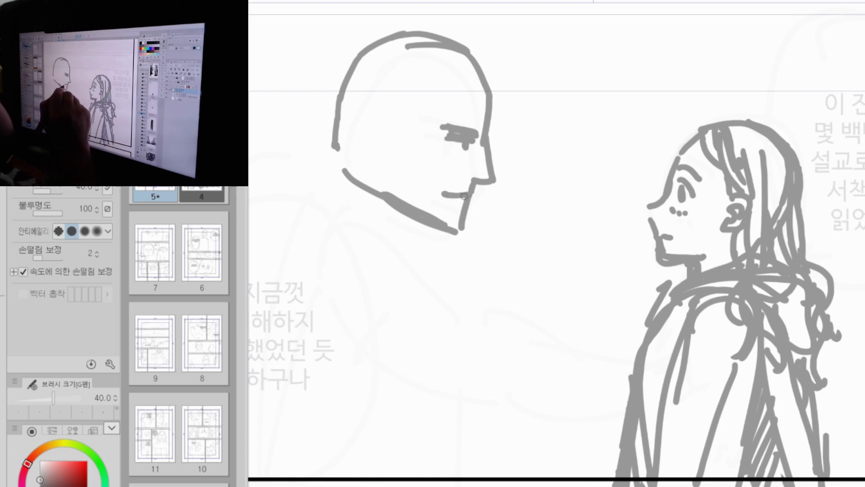
key("ctrl")
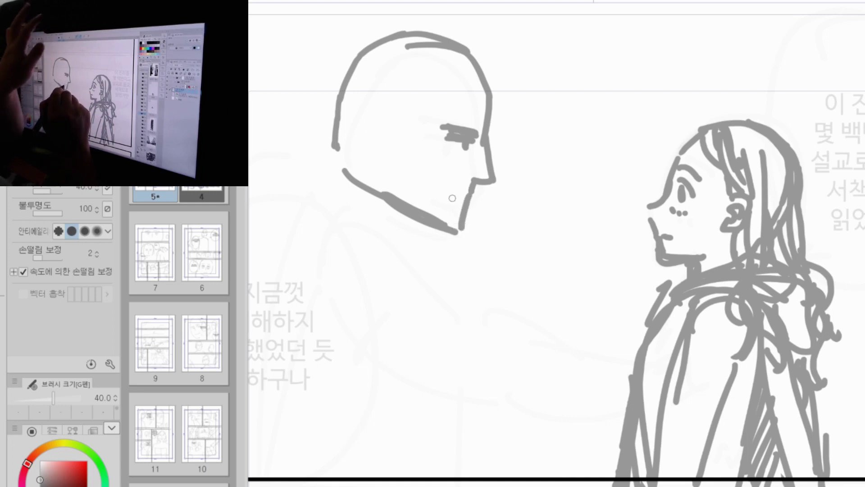
Step: Draw the taller figure's pointed, hatched beard, the ear, and the hairline running from temple to forehead
mouse_move(472, 181)
left_mouse_down()
mouse_move(444, 197)
mouse_move(459, 240)
left_mouse_up()
left_click_drag(455, 234, 445, 228)
mouse_move(410, 134)
left_mouse_down()
mouse_move(436, 176)
mouse_move(438, 220)
mouse_move(396, 197)
mouse_move(401, 189)
mouse_move(409, 201)
mouse_move(427, 171)
mouse_move(428, 223)
mouse_move(459, 246)
left_mouse_up()
mouse_move(400, 118)
left_mouse_down()
mouse_move(382, 152)
mouse_move(393, 163)
left_mouse_up()
mouse_move(454, 80)
left_mouse_down()
mouse_move(437, 113)
mouse_move(403, 115)
left_mouse_up()
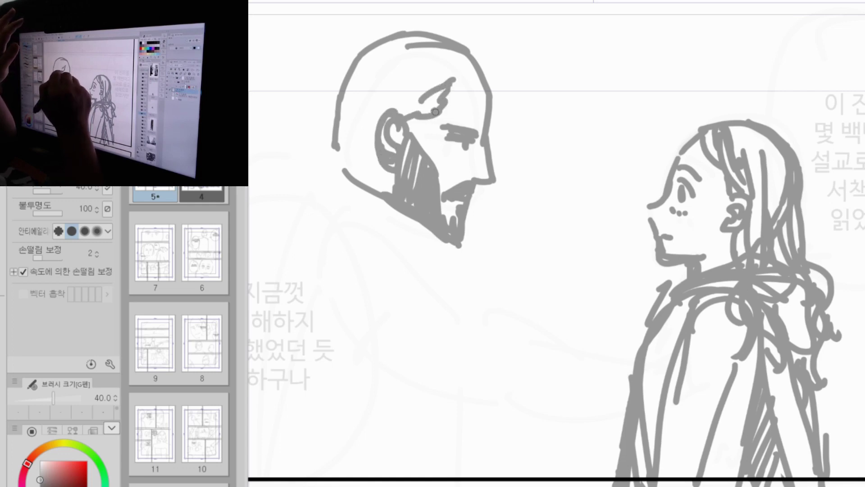
left_click_drag(447, 77, 481, 89)
left_click_drag(454, 58, 486, 84)
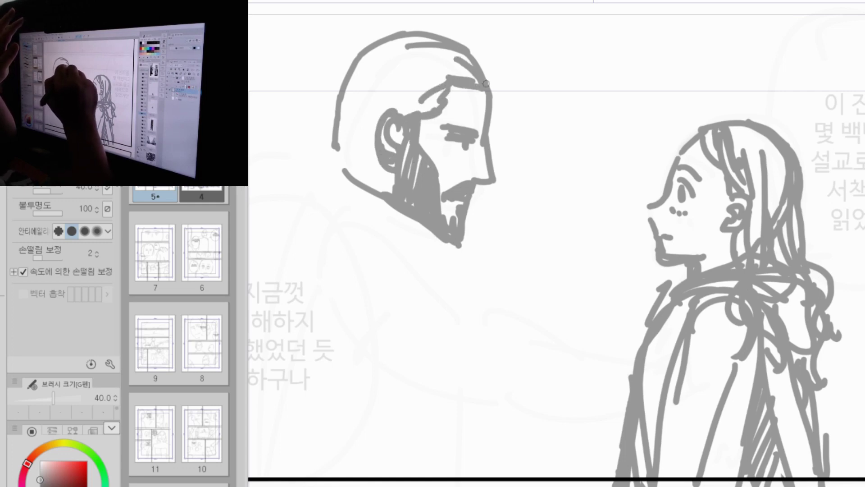
Step: Thicken the moustache around the mouth and refine the eye with a small mark above the brow
left_click_drag(445, 197, 464, 194)
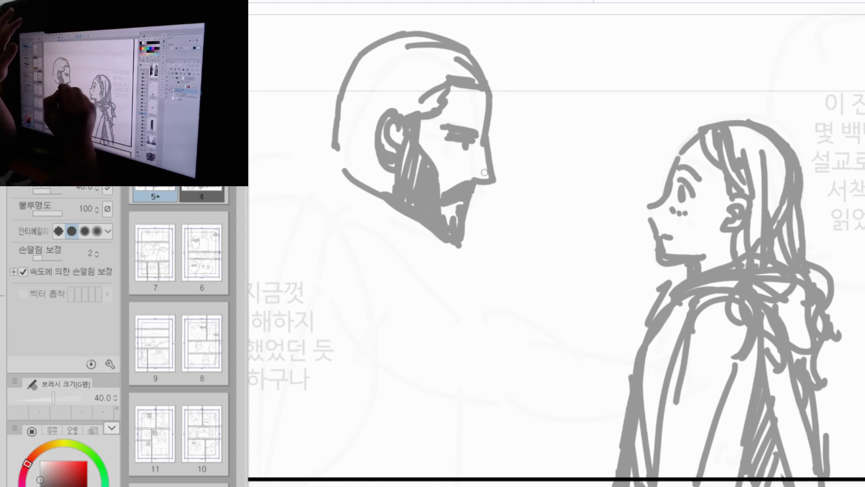
mouse_move(476, 136)
left_mouse_down()
mouse_move(482, 144)
mouse_move(453, 142)
left_mouse_up()
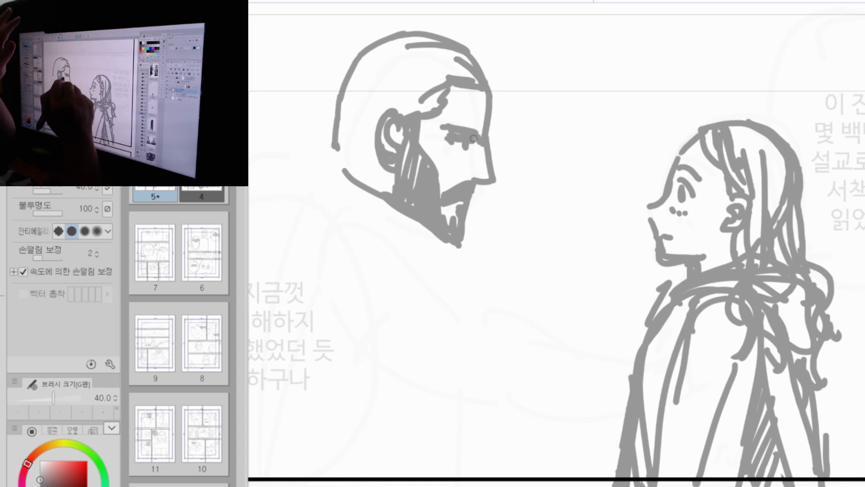
left_click(476, 121)
left_click_drag(448, 182, 444, 198)
Step: Draw the bearded figure's swept-back hair along the crown, falling in tapered locks behind the ear and neck
mouse_move(367, 31)
left_mouse_down()
mouse_move(440, 33)
mouse_move(320, 145)
mouse_move(316, 165)
left_mouse_up()
left_click_drag(325, 149, 319, 183)
left_click_drag(375, 138, 370, 202)
left_click_drag(359, 162, 389, 233)
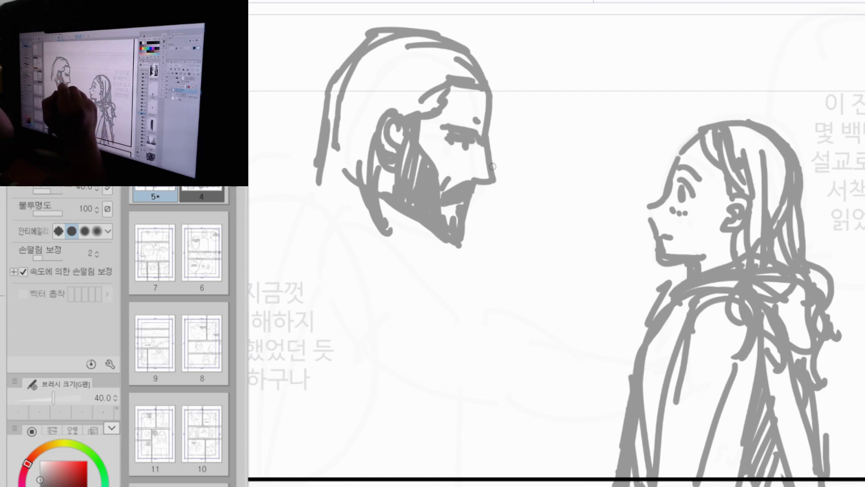
left_click_drag(319, 153, 298, 196)
left_click_drag(336, 149, 318, 180)
left_click_drag(333, 176, 290, 206)
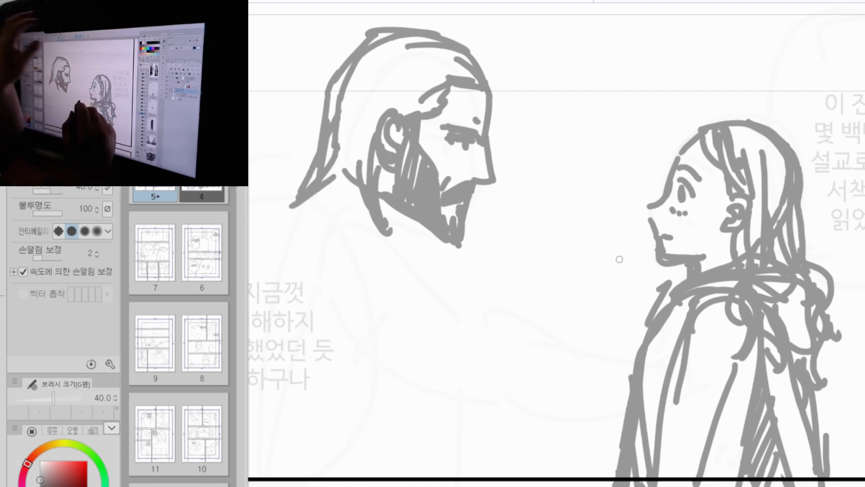
Step: Draw the bearded figure's rounded near shoulder and a short upper-arm line below it
key("ctrl+space")
left_click_drag(618, 259, 610, 258)
left_click_drag(760, 350, 744, 336)
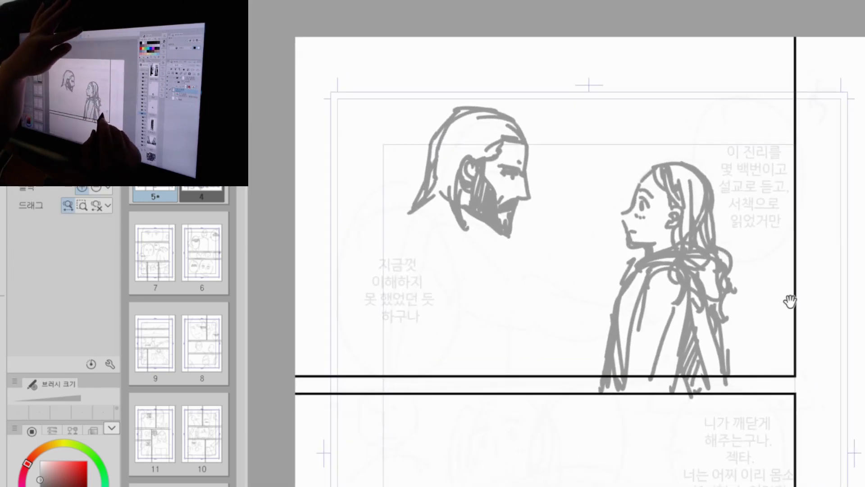
key("p")
mouse_move(410, 250)
left_mouse_down()
mouse_move(448, 234)
mouse_move(465, 258)
left_mouse_up()
left_click_drag(419, 294, 437, 324)
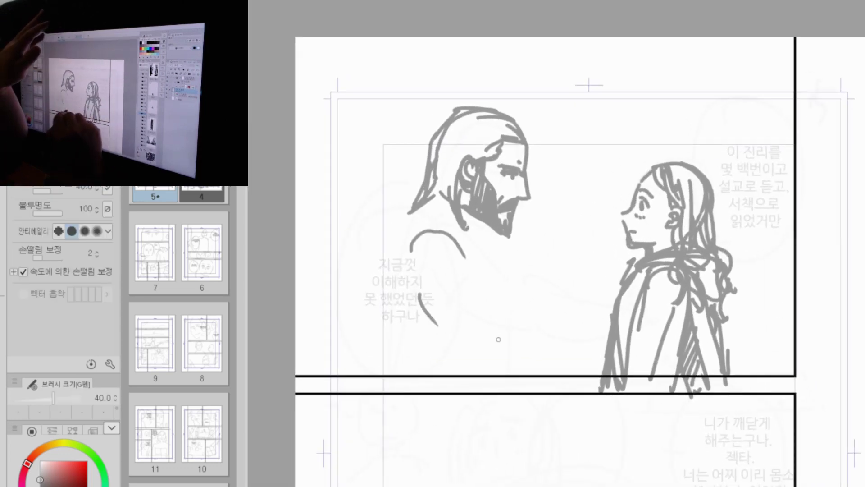
Step: Draw the bearded figure's forearm reaching across to the long-haired figure's shoulder, replacing the first arm strokes
left_click_drag(510, 325, 603, 303)
left_click_drag(539, 372, 604, 347)
key("ctrl+z")
key("ctrl+z")
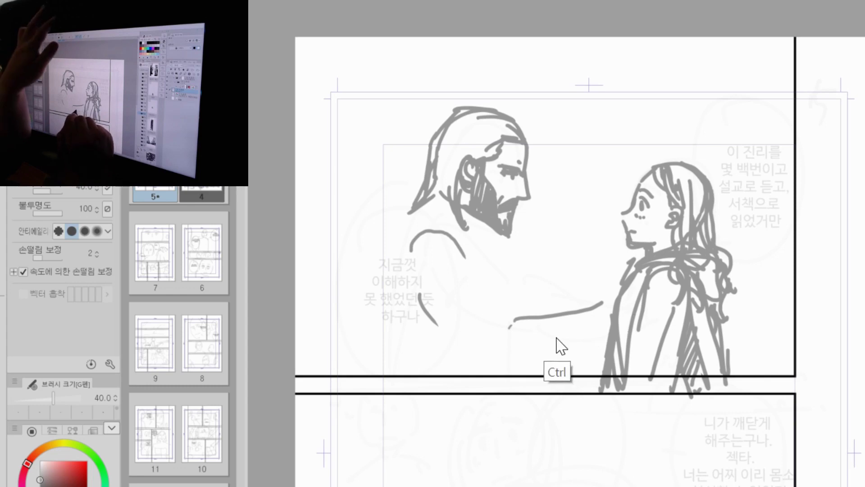
mouse_move(523, 317)
left_mouse_down()
mouse_move(571, 333)
mouse_move(607, 311)
left_mouse_up()
mouse_move(549, 387)
left_mouse_down()
mouse_move(626, 332)
mouse_move(620, 288)
mouse_move(666, 265)
left_mouse_up()
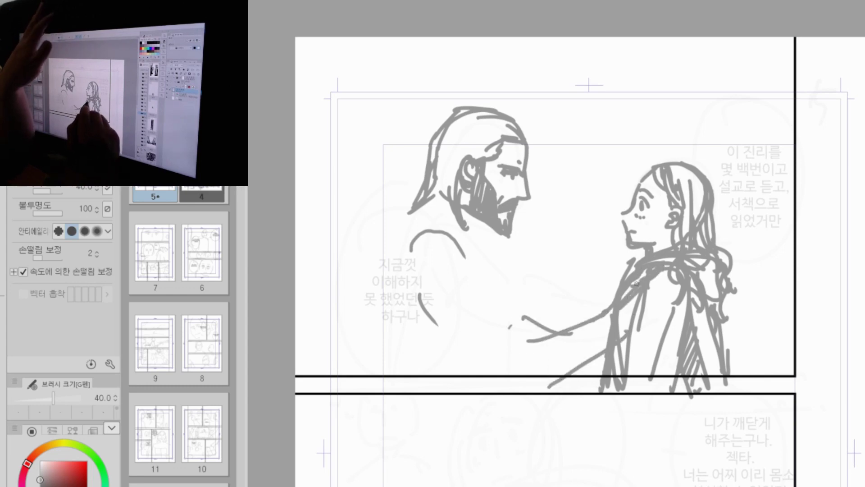
Step: Erase the cloak lines over the long-haired figure's shoulder and outline the back of the hand resting there
key("e")
mouse_move(656, 274)
left_mouse_down()
mouse_move(630, 310)
mouse_move(656, 328)
mouse_move(677, 286)
mouse_move(640, 326)
mouse_move(661, 328)
mouse_move(692, 309)
left_mouse_up()
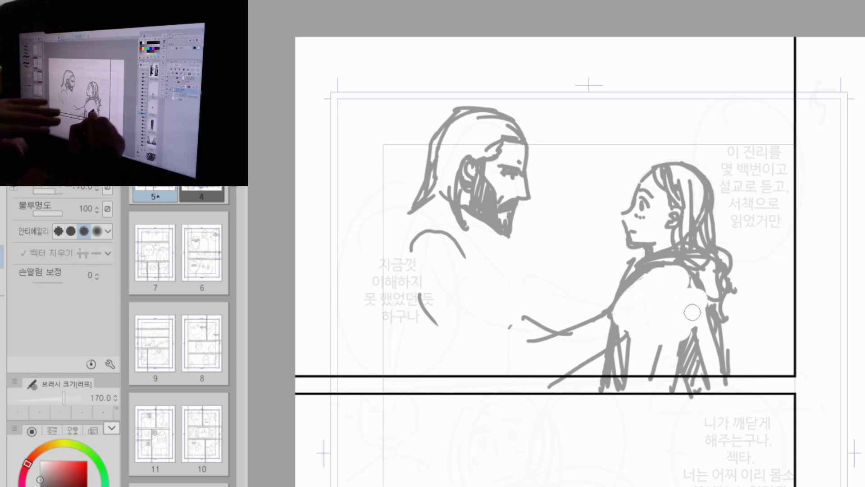
key("p")
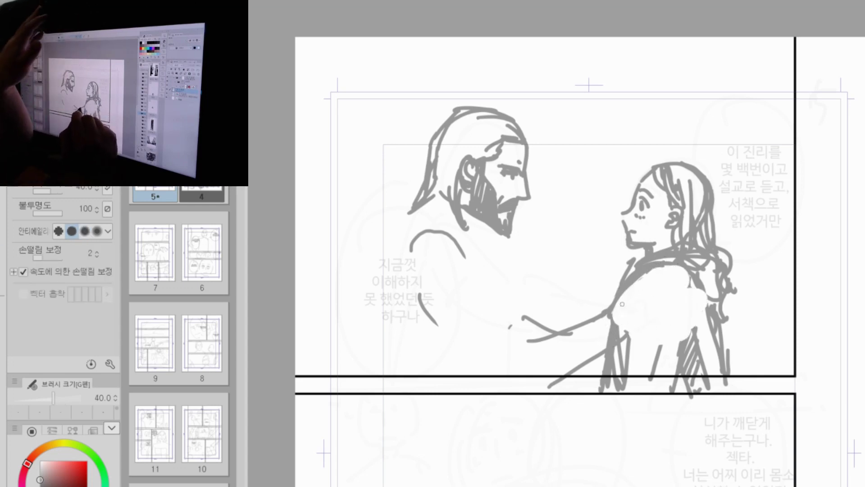
mouse_move(613, 313)
left_mouse_down()
mouse_move(618, 341)
mouse_move(643, 273)
mouse_move(662, 268)
mouse_move(651, 311)
mouse_move(649, 286)
mouse_move(689, 274)
left_mouse_up()
key("ctrl+z")
key("ctrl+z")
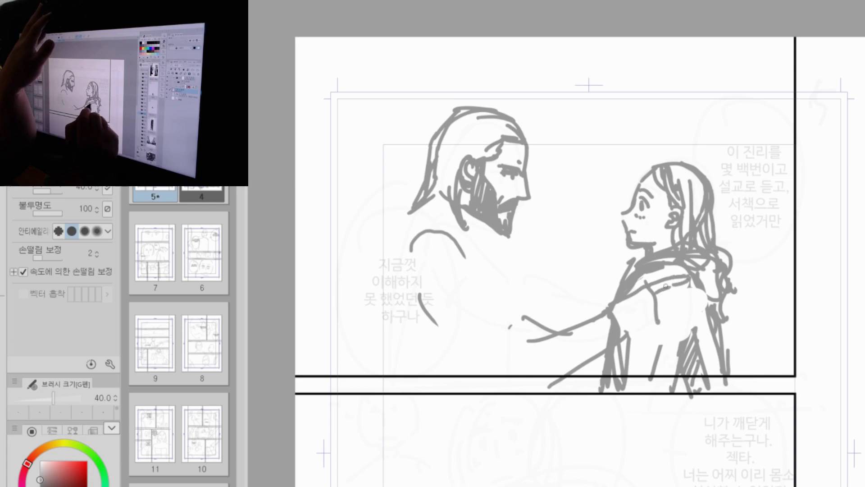
Step: Draw the fingers of the hand gripping the long-haired figure's shoulder
mouse_move(658, 300)
left_mouse_down()
mouse_move(683, 294)
mouse_move(656, 315)
mouse_move(670, 297)
mouse_move(677, 307)
mouse_move(689, 294)
mouse_move(657, 327)
mouse_move(676, 326)
left_mouse_up()
left_click_drag(665, 321, 685, 307)
left_click_drag(675, 323, 690, 309)
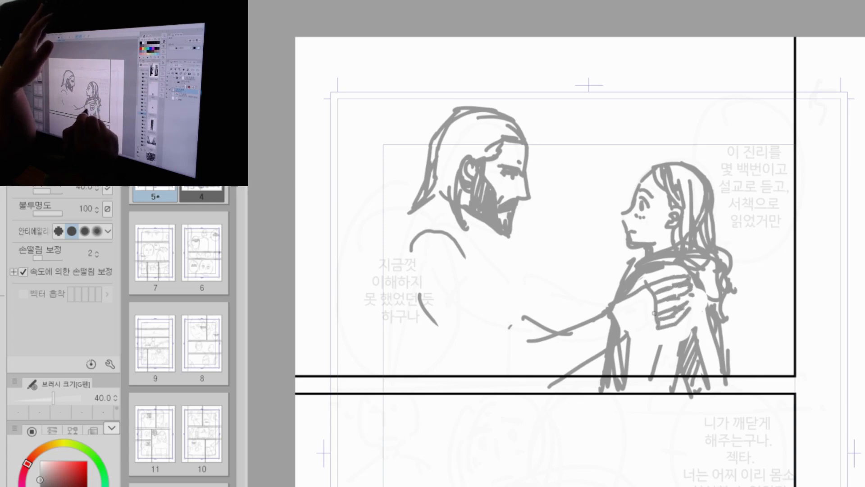
left_click_drag(635, 340, 659, 332)
mouse_move(674, 298)
left_mouse_down()
mouse_move(675, 322)
mouse_move(689, 289)
mouse_move(680, 276)
mouse_move(663, 286)
mouse_move(680, 297)
mouse_move(693, 282)
mouse_move(693, 300)
left_mouse_up()
Step: Hatch the cloak folds around the gripping hand and draw long folds down the long-haired figure's back
mouse_move(652, 269)
left_mouse_down()
mouse_move(638, 290)
mouse_move(659, 273)
mouse_move(644, 279)
mouse_move(612, 318)
left_mouse_up()
mouse_move(655, 300)
left_mouse_down()
mouse_move(619, 324)
mouse_move(655, 327)
mouse_move(634, 328)
left_mouse_up()
left_click_drag(614, 296, 620, 321)
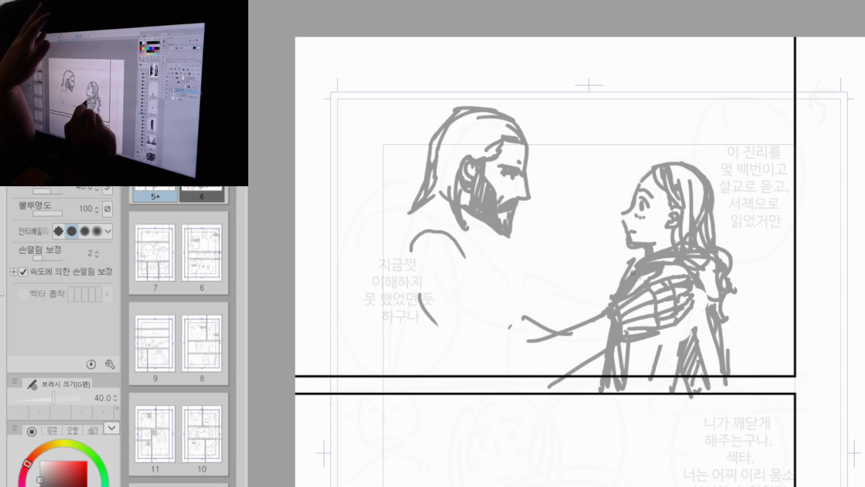
mouse_move(634, 268)
left_mouse_down()
mouse_move(627, 278)
mouse_move(655, 281)
left_mouse_up()
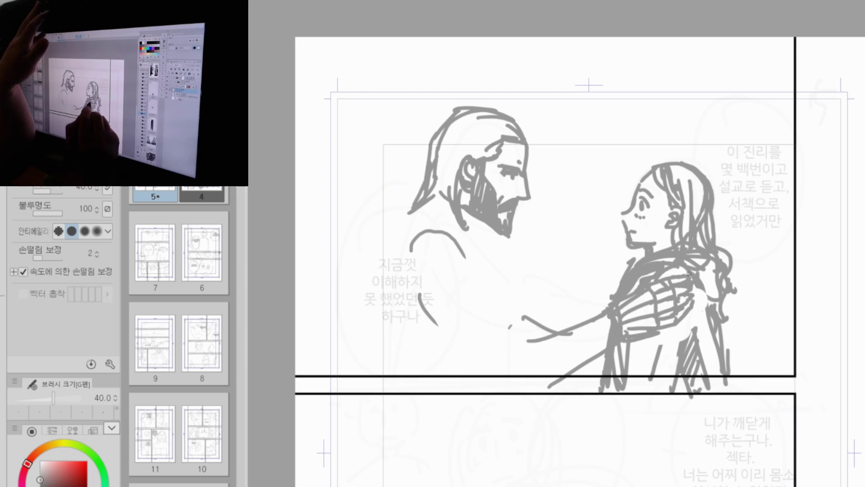
mouse_move(689, 312)
left_mouse_down()
mouse_move(674, 370)
mouse_move(685, 350)
left_mouse_up()
left_click_drag(694, 285, 708, 374)
left_click_drag(712, 341, 716, 379)
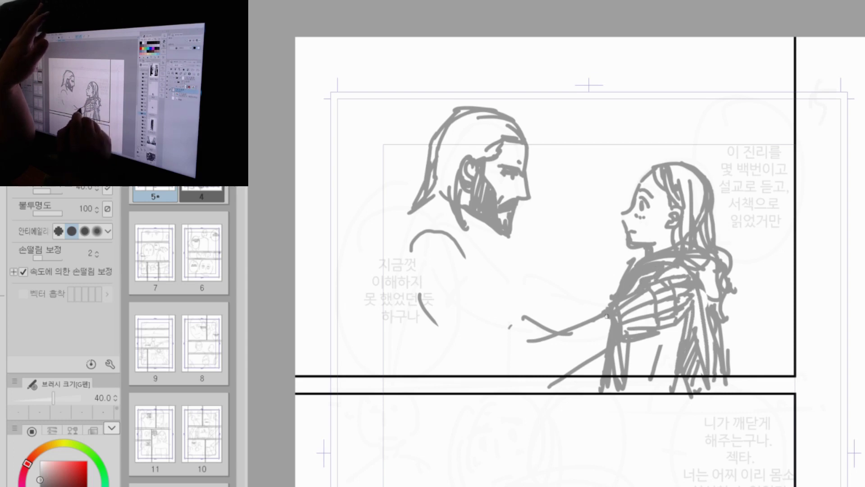
left_click_drag(604, 316, 617, 358)
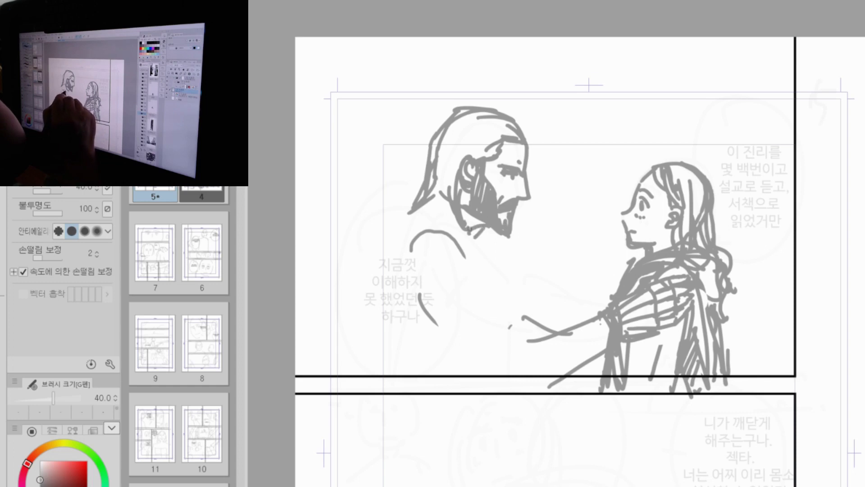
Step: Draw the bearded figure's hair ends and neckline, and outline the shoulder with a wide sleeve
left_click_drag(422, 202, 430, 217)
mouse_move(456, 208)
left_mouse_down()
mouse_move(436, 223)
mouse_move(480, 251)
left_mouse_up()
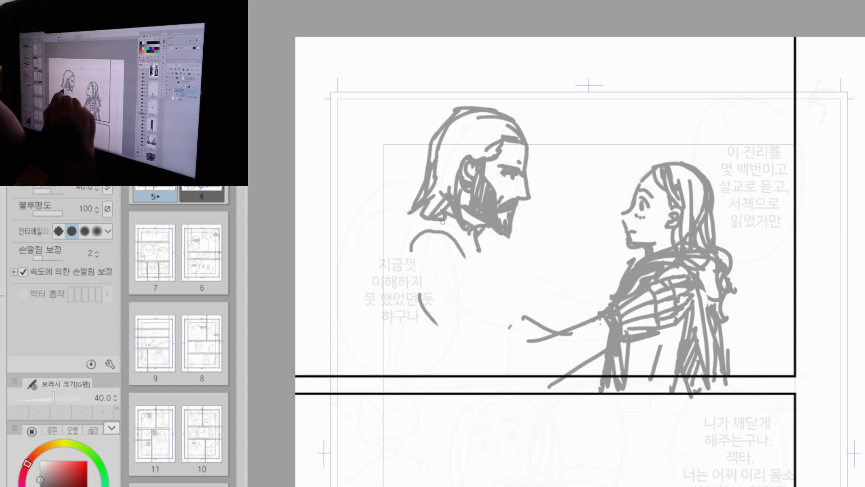
mouse_move(476, 221)
left_mouse_down()
mouse_move(438, 246)
mouse_move(396, 300)
mouse_move(418, 306)
mouse_move(393, 309)
left_mouse_up()
left_click_drag(440, 235, 504, 308)
left_click_drag(417, 320, 490, 361)
mouse_move(490, 306)
left_mouse_down()
mouse_move(501, 321)
mouse_move(478, 346)
left_mouse_up()
Step: Add the forearm folds and sleeve loop, the collar band, and the hatched far arm of the bearded figure
mouse_move(518, 321)
left_mouse_down()
mouse_move(481, 353)
mouse_move(527, 361)
mouse_move(517, 376)
left_mouse_up()
left_click_drag(405, 323, 490, 380)
left_click_drag(534, 342, 538, 375)
mouse_move(548, 352)
left_mouse_down()
mouse_move(545, 385)
mouse_move(586, 354)
left_mouse_up()
left_click_drag(573, 359, 584, 349)
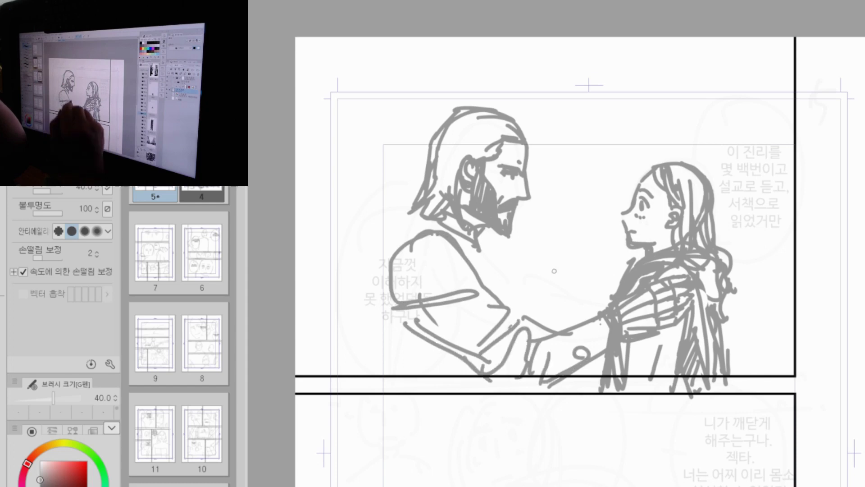
mouse_move(470, 228)
left_mouse_down()
mouse_move(479, 266)
mouse_move(491, 263)
mouse_move(544, 311)
left_mouse_up()
mouse_move(495, 277)
left_mouse_down()
mouse_move(552, 329)
mouse_move(576, 327)
mouse_move(612, 300)
left_mouse_up()
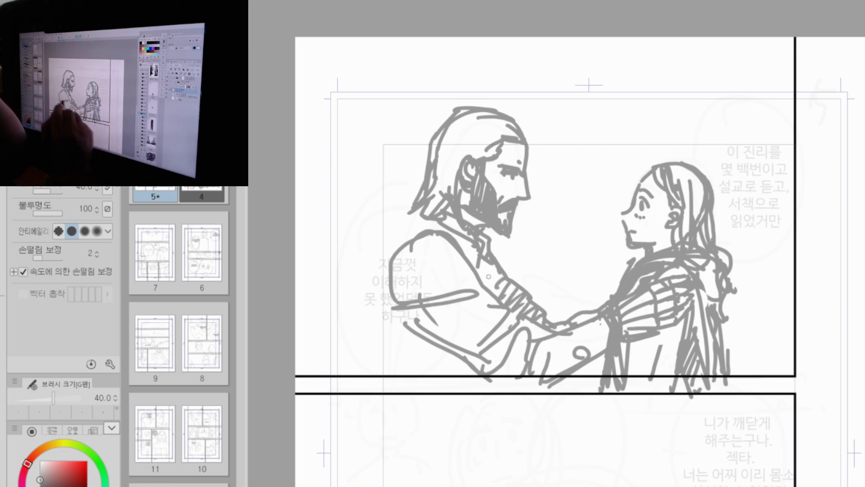
Step: Draw the bearded figure's curved back from the hair down and add folds around the near shoulder
left_click_drag(416, 208, 340, 276)
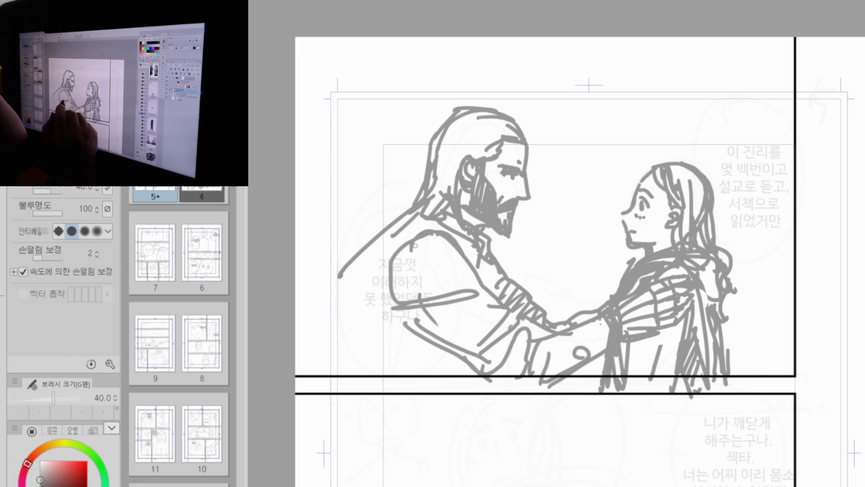
left_click_drag(388, 229, 345, 299)
left_click_drag(374, 242, 335, 309)
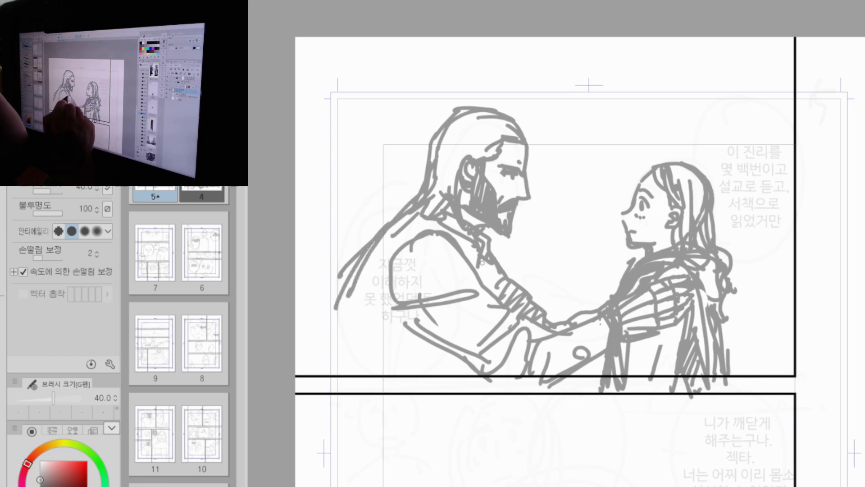
left_click_drag(481, 261, 478, 274)
mouse_move(389, 239)
left_mouse_down()
mouse_move(380, 256)
mouse_move(396, 310)
left_mouse_up()
left_click_drag(372, 285, 409, 330)
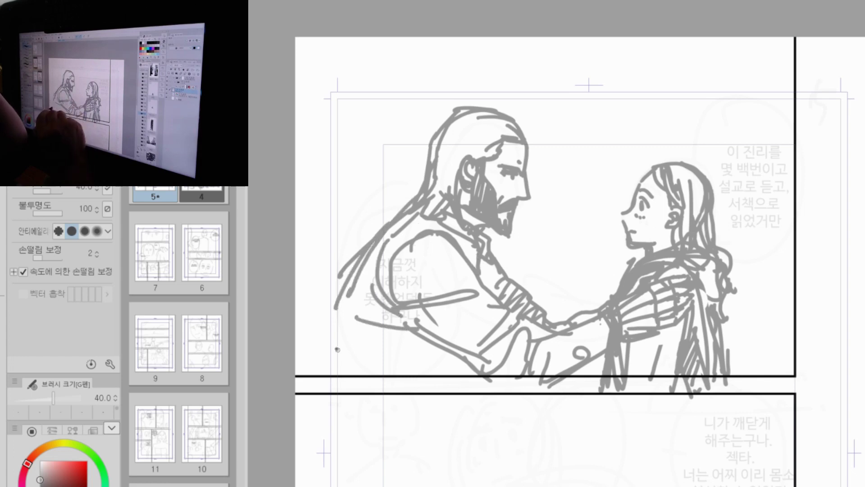
Step: Add waist and lower-sleeve folds to the robe and extend the back outline down to the panel border
left_click_drag(336, 350, 415, 345)
mouse_move(370, 359)
left_mouse_down()
mouse_move(417, 351)
mouse_move(434, 386)
left_mouse_up()
left_click_drag(452, 358, 452, 381)
left_click_drag(337, 304, 319, 375)
left_click_drag(334, 301, 312, 375)
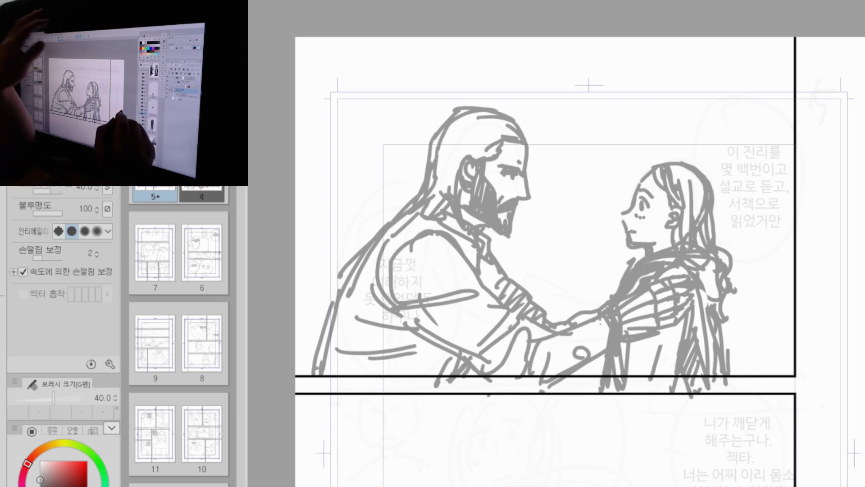
Step: Draw the neck lines and base of the neck for the central figure in the panel below
left_click_drag(769, 434, 798, 138)
left_click_drag(811, 272, 864, 362)
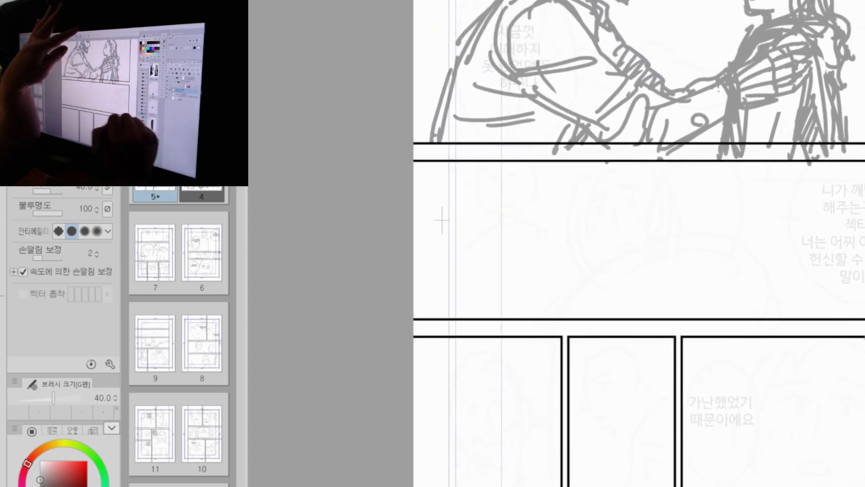
left_click_drag(725, 184, 743, 173)
key("ctrl+space")
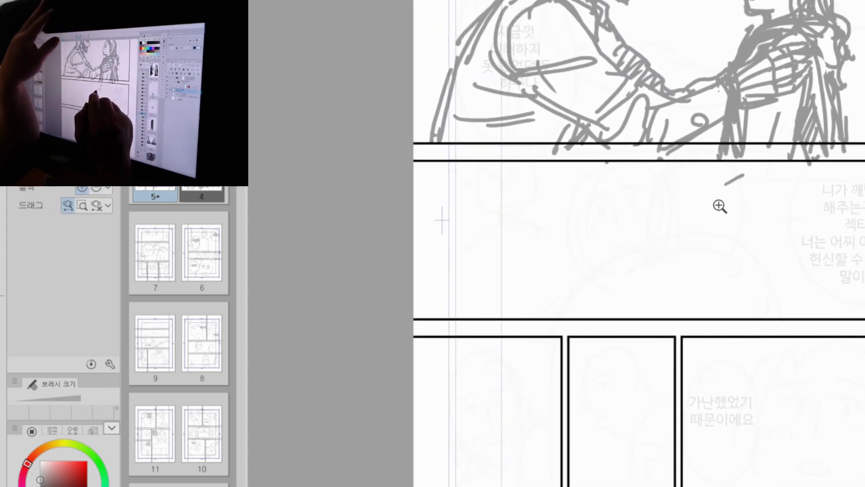
left_click(719, 204)
left_click_drag(656, 145, 630, 258)
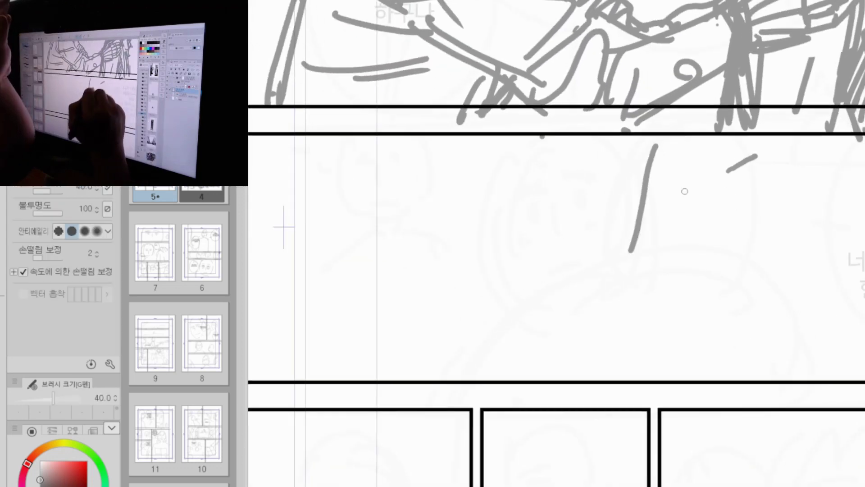
left_click_drag(686, 196, 634, 271)
left_click_drag(660, 243, 633, 272)
Step: Draw the central figure's curved collar and one sloping shoulder, with sleeve folds running to the panel's lower border
left_click_drag(556, 285, 824, 286)
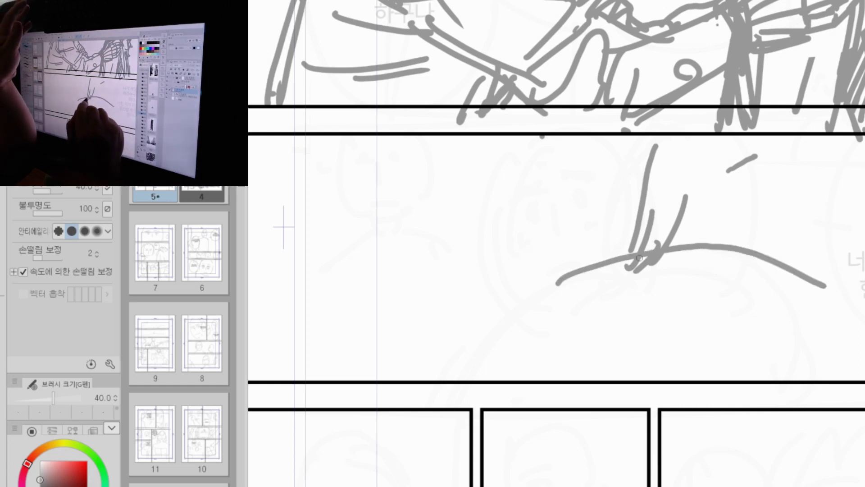
mouse_move(649, 255)
left_mouse_down()
mouse_move(748, 241)
mouse_move(772, 259)
left_mouse_up()
mouse_move(619, 255)
left_mouse_down()
mouse_move(481, 343)
mouse_move(446, 390)
left_mouse_up()
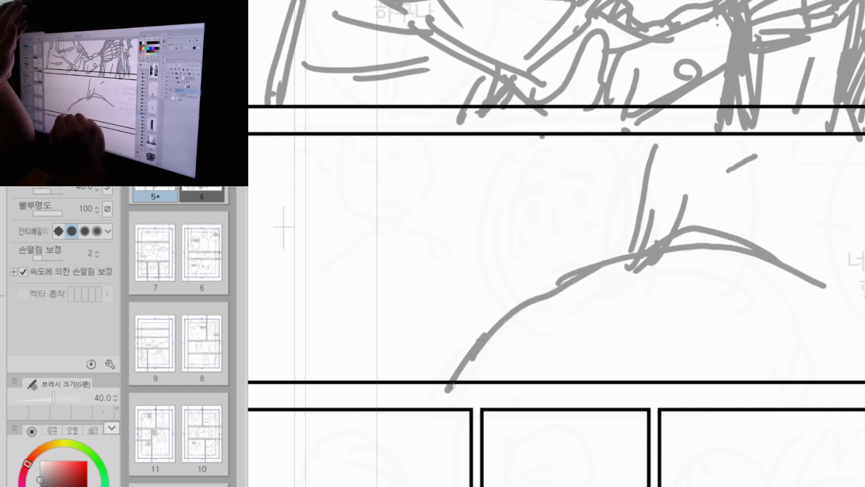
mouse_move(502, 326)
left_mouse_down()
mouse_move(491, 394)
mouse_move(505, 391)
left_mouse_up()
left_click_drag(497, 317, 481, 347)
left_click_drag(466, 392, 565, 277)
Step: Draw the central figure's opposite shoulder and add fold lines beneath the collar
left_click_drag(663, 251, 648, 303)
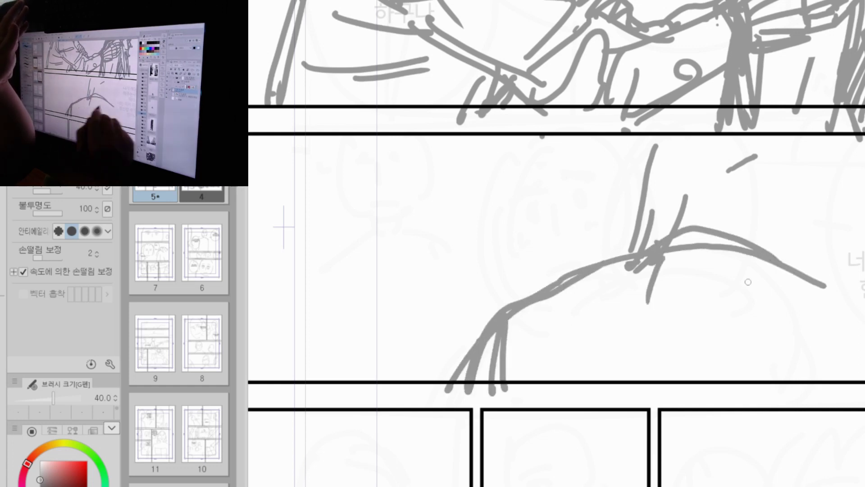
left_click_drag(758, 266, 864, 310)
left_click_drag(673, 255, 774, 270)
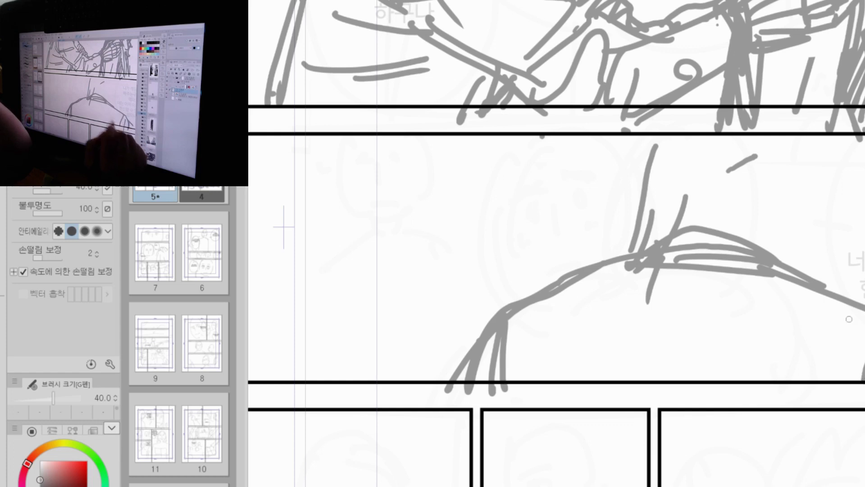
Step: Draw the central figure's long hair, with outer strands falling from the panel's upper border and short strands meeting the collar
left_click_drag(718, 192, 734, 236)
left_click_drag(706, 207, 711, 229)
left_click_drag(730, 260, 746, 268)
mouse_move(676, 135)
left_mouse_down()
mouse_move(660, 182)
mouse_move(606, 260)
left_mouse_up()
left_click_drag(786, 169, 800, 263)
left_click_drag(790, 133, 807, 226)
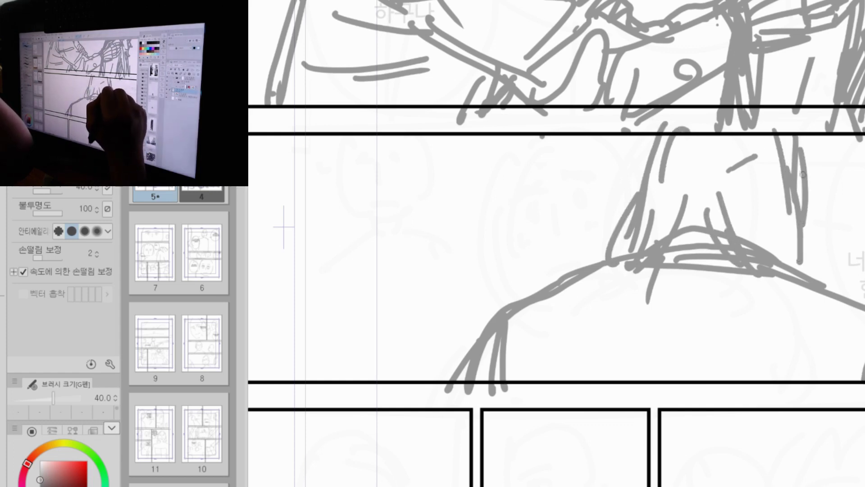
left_click_drag(802, 174, 799, 223)
left_click_drag(697, 137, 683, 221)
left_click_drag(656, 135, 616, 270)
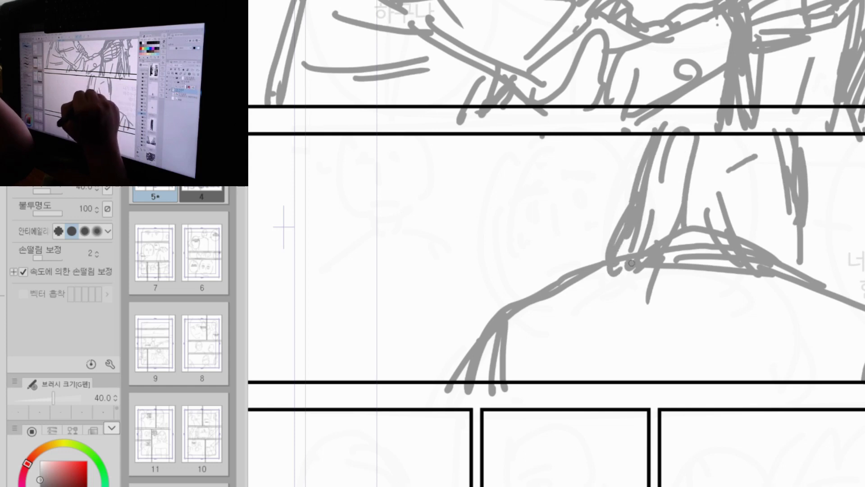
left_click_drag(750, 202, 773, 259)
Step: Add horizontal drape folds beneath the central figure's collar and across the upper back
mouse_move(572, 286)
left_mouse_down()
mouse_move(619, 270)
mouse_move(672, 272)
mouse_move(677, 282)
mouse_move(666, 273)
mouse_move(761, 278)
left_mouse_up()
left_click_drag(672, 272, 781, 277)
mouse_move(650, 293)
left_mouse_down()
mouse_move(756, 301)
mouse_move(819, 279)
left_mouse_up()
left_click_drag(724, 304, 835, 298)
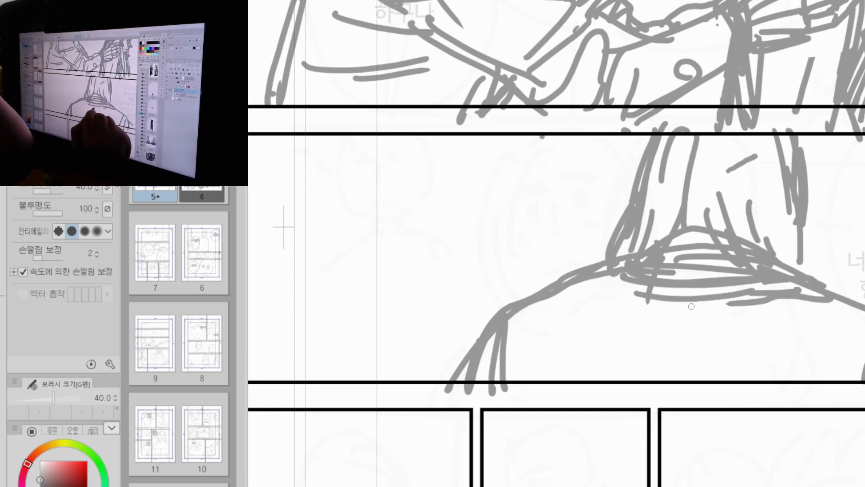
left_click_drag(673, 313, 771, 307)
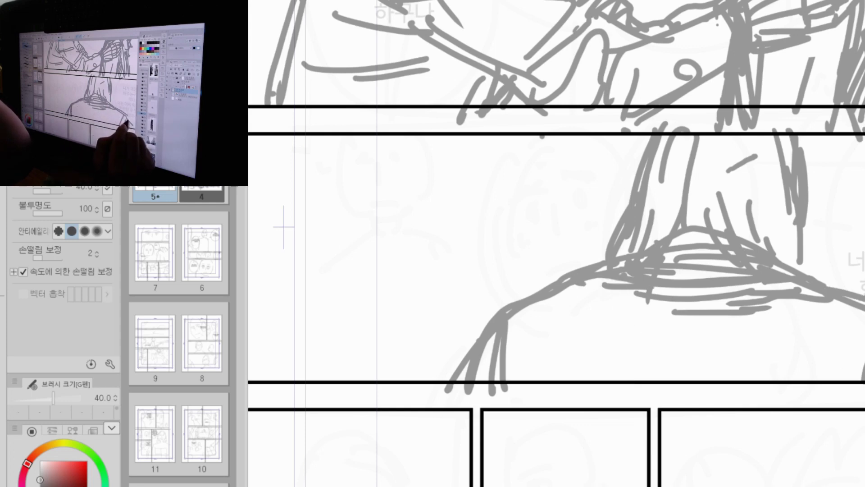
Step: Draw the face outline of the second character looking over the central figure's shoulder
left_click_drag(516, 137, 512, 297)
mouse_move(607, 137)
left_mouse_down()
mouse_move(623, 216)
mouse_move(611, 252)
left_mouse_up()
left_click_drag(478, 247, 510, 304)
left_click_drag(608, 128, 633, 198)
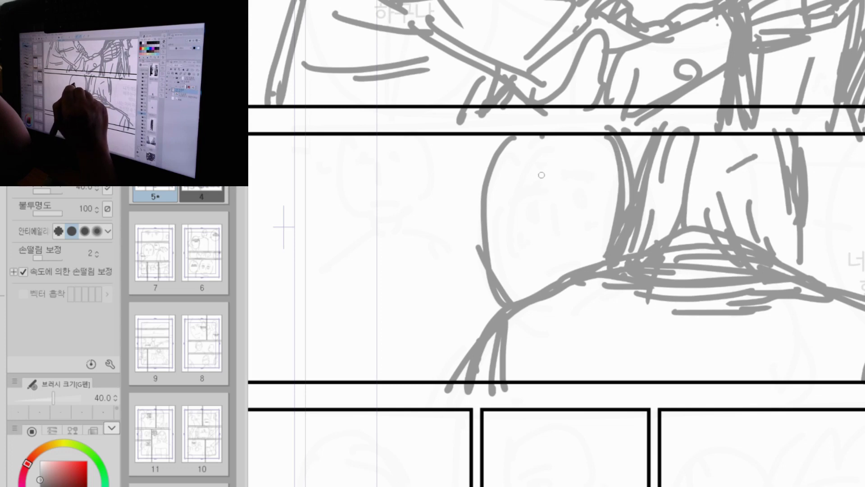
Step: Draw the second character's nose line and both eyebrows
left_click_drag(541, 174, 538, 188)
left_click_drag(536, 199, 541, 228)
left_click_drag(562, 171, 598, 173)
key("ctrl+z")
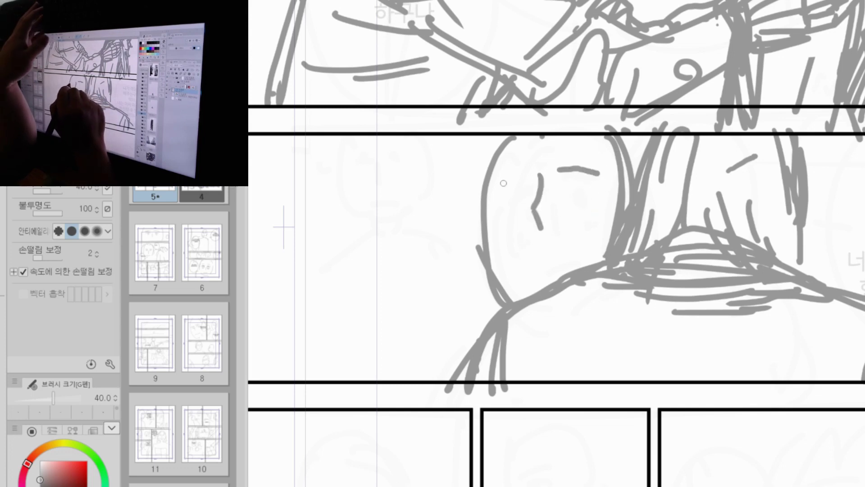
mouse_move(500, 182)
left_mouse_down()
mouse_move(597, 189)
mouse_move(573, 203)
mouse_move(586, 199)
left_mouse_up()
key("ctrl+z")
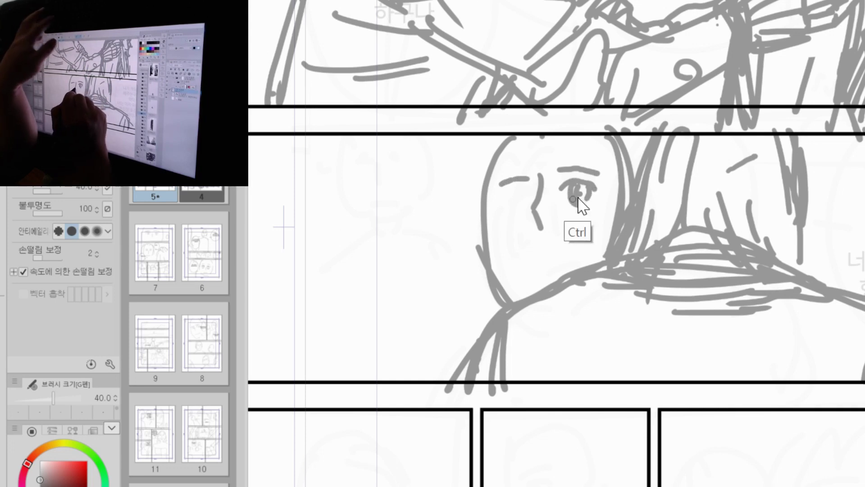
key("ctrl+z")
key("ctrl+z")
left_click_drag(504, 207, 530, 190)
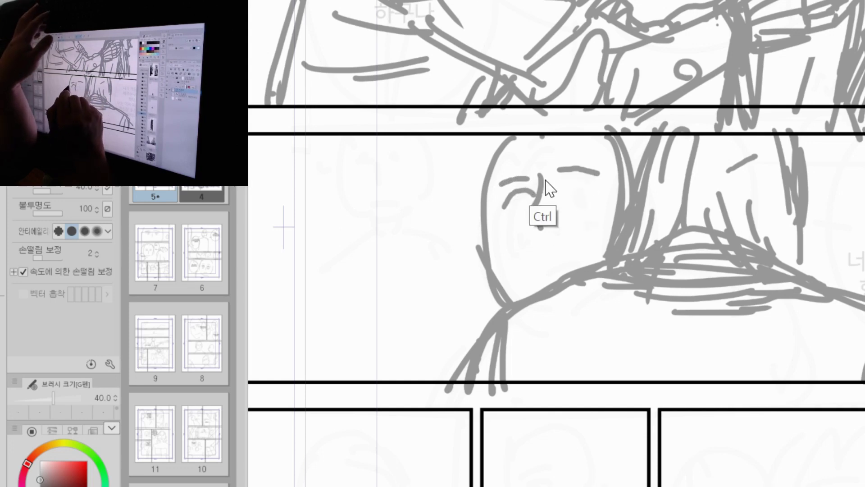
key("ctrl+z")
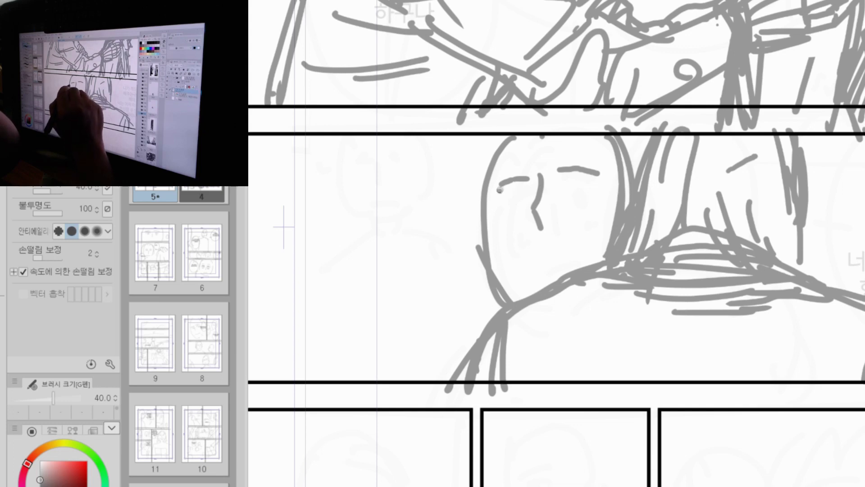
Step: Draw the second character's two eyes beneath the eyebrows
mouse_move(498, 191)
left_mouse_down()
mouse_move(532, 178)
mouse_move(509, 206)
mouse_move(533, 189)
mouse_move(521, 208)
mouse_move(531, 193)
mouse_move(532, 207)
mouse_move(596, 187)
mouse_move(572, 206)
left_mouse_up()
left_click_drag(586, 188, 584, 202)
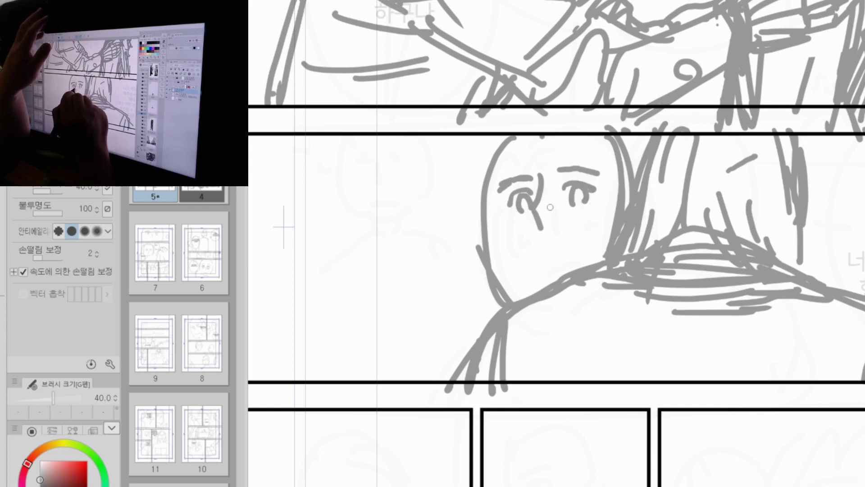
left_click(567, 198)
Step: Add small dots under the second character's eyes, darken the nose tip and draw a small downturned mouth
left_click(513, 220)
left_click(518, 221)
left_click(576, 215)
mouse_move(544, 179)
left_mouse_down()
mouse_move(533, 225)
mouse_move(546, 231)
mouse_move(543, 223)
mouse_move(545, 253)
mouse_move(556, 253)
mouse_move(539, 254)
mouse_move(556, 256)
left_mouse_up()
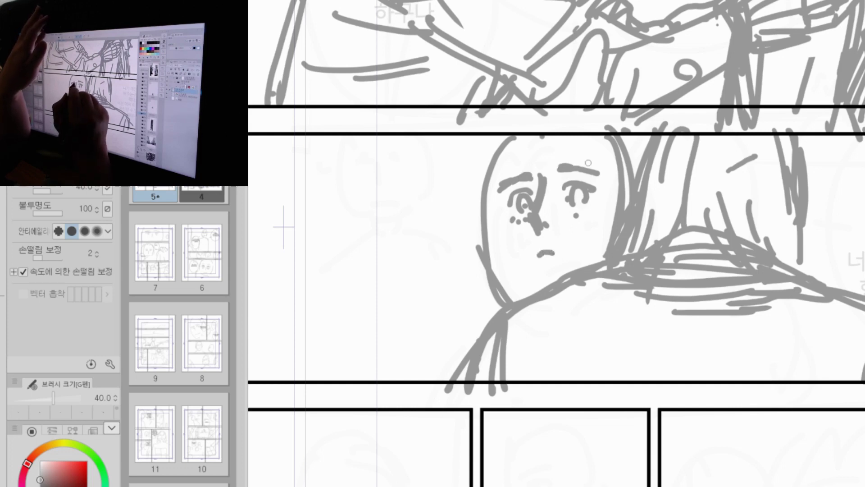
left_click(558, 215)
left_click(569, 217)
left_click(583, 214)
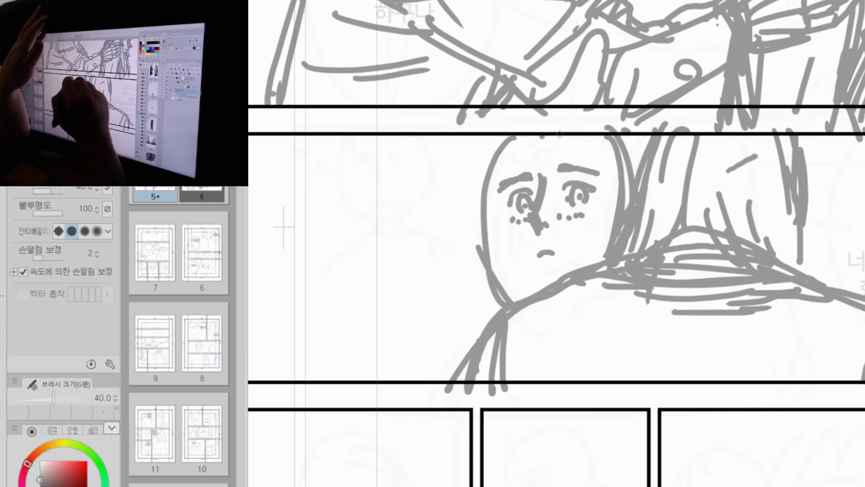
Step: Draw hair strands framing both sides of the second character's face and define the cheek and jaw
left_click_drag(568, 127, 620, 230)
left_click_drag(617, 145, 622, 204)
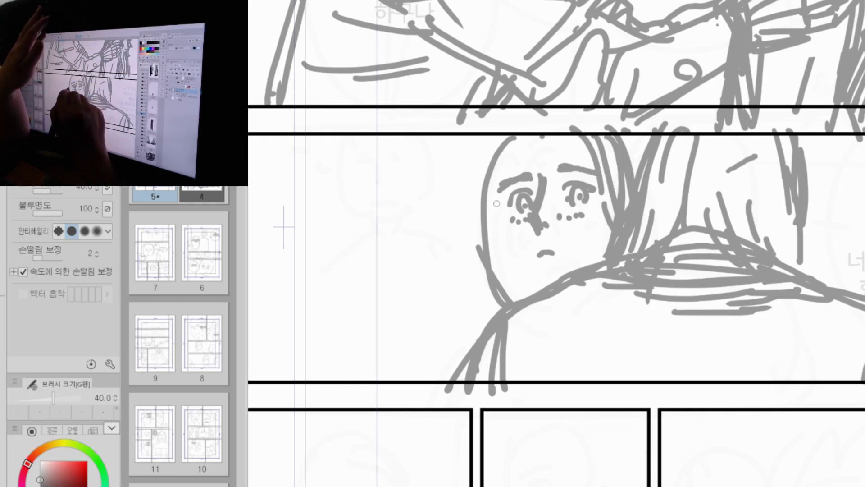
left_click_drag(491, 193, 498, 234)
key("ctrl")
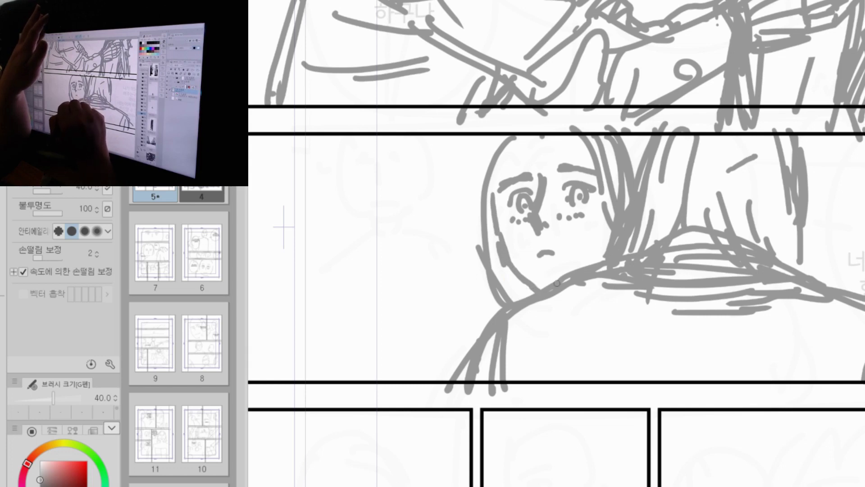
mouse_move(522, 136)
left_mouse_down()
mouse_move(499, 197)
mouse_move(497, 161)
mouse_move(481, 250)
mouse_move(500, 239)
mouse_move(499, 293)
mouse_move(517, 297)
mouse_move(558, 276)
left_mouse_up()
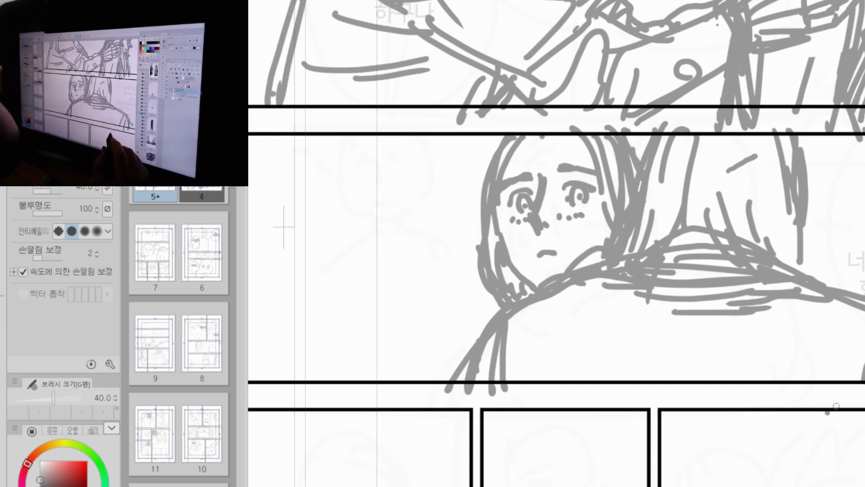
Step: Extend the second character's long hair outside the face and thicken the central figure's sleeve edge near the panel border
left_click_drag(504, 312, 457, 370)
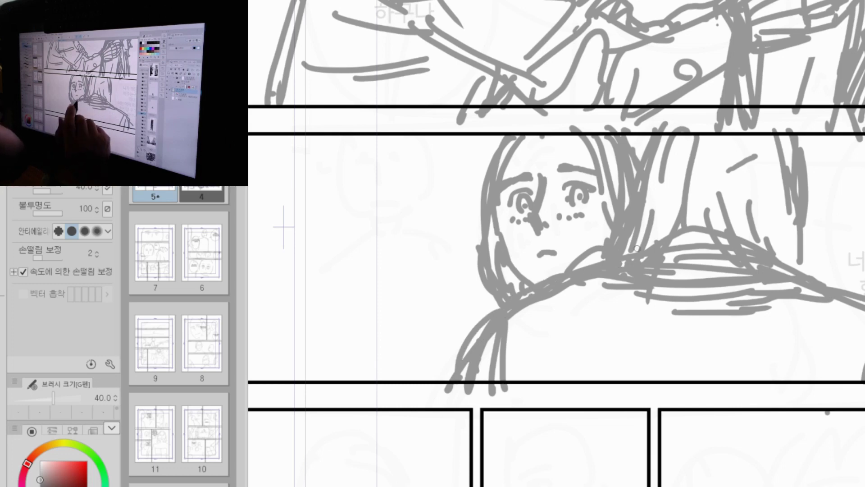
left_click_drag(489, 185, 477, 324)
left_click_drag(479, 275, 491, 310)
left_click_drag(471, 284, 483, 318)
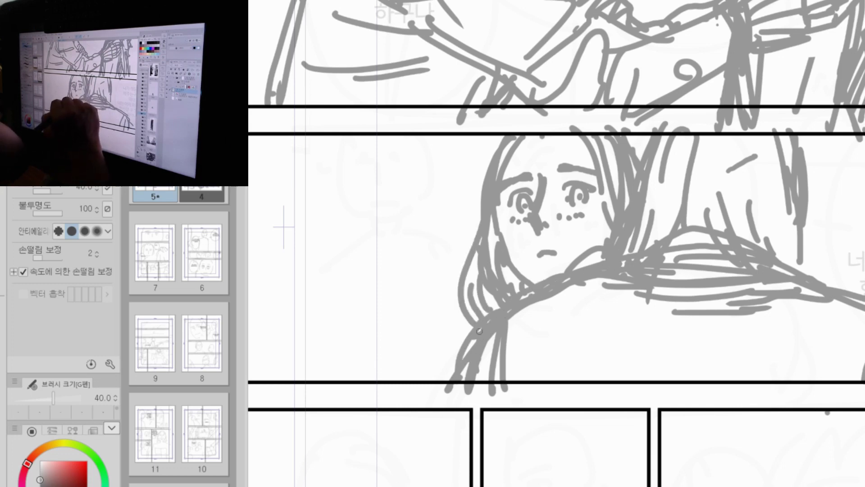
mouse_move(473, 347)
left_mouse_down()
mouse_move(442, 392)
mouse_move(446, 378)
left_mouse_up()
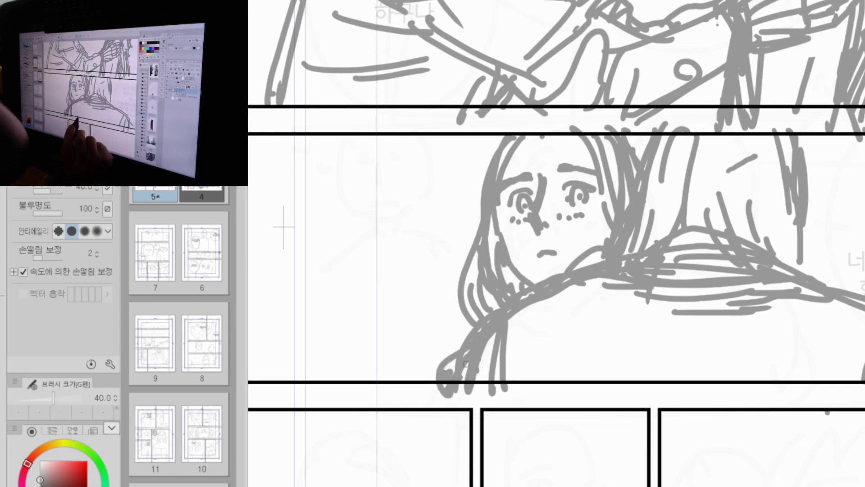
Step: Draw the head outline of the man standing in the empty space beside the second character
left_click_drag(590, 365, 768, 382)
mouse_move(525, 232)
left_mouse_down()
mouse_move(534, 178)
mouse_move(588, 229)
mouse_move(542, 265)
left_mouse_up()
left_click_drag(592, 237, 585, 258)
left_click_drag(545, 263, 561, 270)
Step: Draw the man's nose, eyebrows, eyes and moustache, and close the chin
mouse_move(558, 227)
left_mouse_down()
mouse_move(563, 208)
mouse_move(567, 225)
mouse_move(546, 240)
left_mouse_up()
mouse_move(563, 230)
left_mouse_down()
mouse_move(577, 238)
mouse_move(561, 244)
left_mouse_up()
mouse_move(540, 210)
left_mouse_down()
mouse_move(568, 208)
mouse_move(556, 204)
left_mouse_up()
key("ctrl+z")
key("ctrl+z")
mouse_move(571, 205)
left_mouse_down()
mouse_move(583, 207)
mouse_move(553, 208)
left_mouse_up()
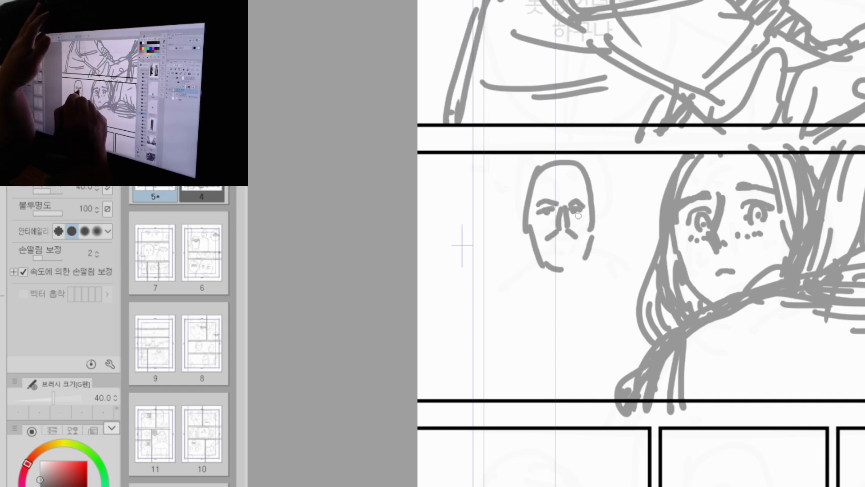
left_click_drag(564, 235, 548, 239)
mouse_move(565, 233)
left_mouse_down()
mouse_move(574, 237)
mouse_move(544, 241)
mouse_move(555, 265)
left_mouse_up()
mouse_move(585, 251)
left_mouse_down()
mouse_move(577, 267)
mouse_move(570, 259)
left_mouse_up()
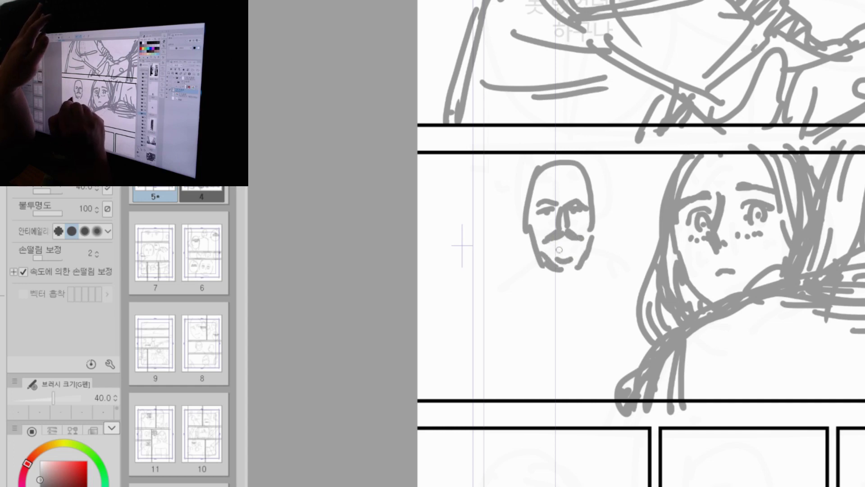
Step: Draw the man's wavy hair around the head and over the ears, and mark the mouth
left_click_drag(529, 231, 536, 253)
left_click_drag(597, 225, 594, 248)
left_click_drag(550, 173, 585, 197)
mouse_move(574, 166)
left_mouse_down()
mouse_move(599, 193)
mouse_move(607, 222)
mouse_move(600, 247)
left_mouse_up()
mouse_move(543, 174)
left_mouse_down()
mouse_move(525, 196)
mouse_move(527, 221)
mouse_move(513, 232)
mouse_move(537, 264)
left_mouse_up()
left_click_drag(566, 254, 569, 257)
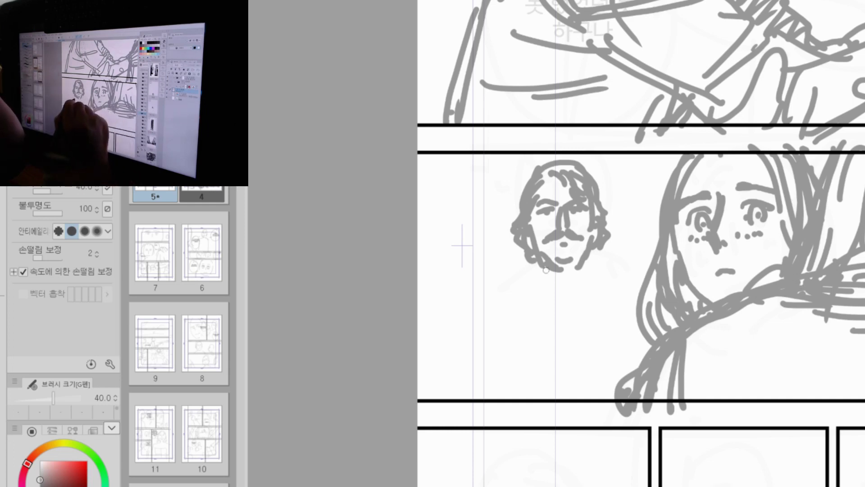
Step: Draw the man's neck, hanging cravat and pointed collar
left_click_drag(543, 268, 545, 280)
mouse_move(586, 263)
left_mouse_down()
mouse_move(585, 273)
mouse_move(566, 277)
mouse_move(578, 271)
left_mouse_up()
left_click_drag(555, 284, 546, 292)
mouse_move(570, 278)
left_mouse_down()
mouse_move(584, 286)
mouse_move(575, 282)
mouse_move(577, 293)
left_mouse_up()
mouse_move(567, 289)
left_mouse_down()
mouse_move(557, 356)
mouse_move(589, 347)
mouse_move(541, 339)
left_mouse_up()
left_click_drag(559, 344, 594, 332)
left_click_drag(540, 265, 524, 299)
mouse_move(523, 299)
left_mouse_down()
mouse_move(549, 291)
mouse_move(544, 295)
left_mouse_up()
left_click_drag(573, 277, 604, 299)
Step: Draw the man's sloping shoulders and the armhole seams of his garment
left_click_drag(586, 262, 626, 285)
left_click_drag(532, 270, 484, 295)
left_click_drag(488, 299, 503, 333)
left_click_drag(500, 291, 510, 332)
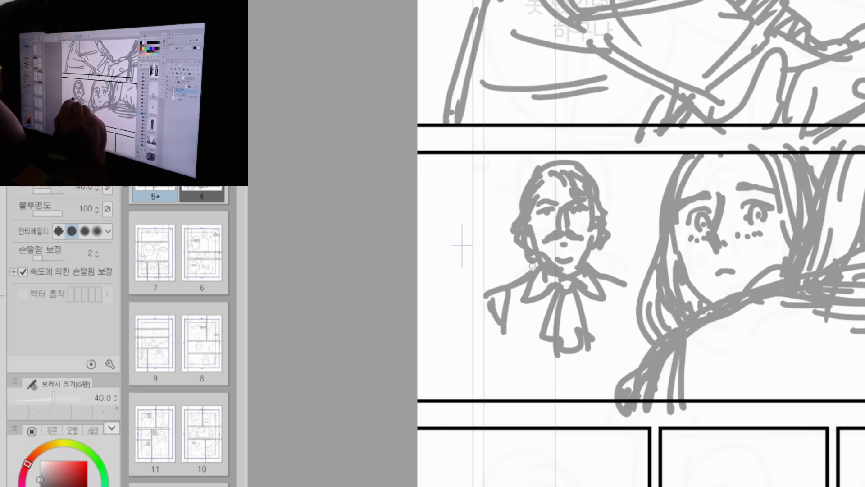
mouse_move(617, 284)
left_mouse_down()
mouse_move(640, 295)
mouse_move(628, 333)
left_mouse_up()
left_click_drag(600, 279, 631, 297)
left_click_drag(642, 292, 657, 306)
left_click_drag(630, 313, 622, 337)
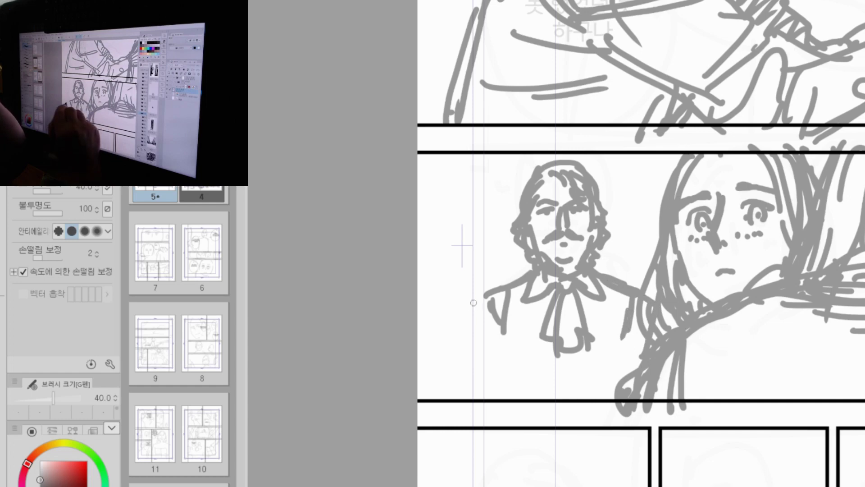
Step: Draw the man's free arm with a full sleeve and the sides of his torso down to the panel border
left_click_drag(475, 304, 498, 362)
left_click_drag(485, 332, 507, 399)
left_click_drag(494, 365, 508, 398)
mouse_move(478, 308)
left_mouse_down()
mouse_move(445, 384)
mouse_move(453, 402)
left_mouse_up()
mouse_move(490, 347)
left_mouse_down()
mouse_move(450, 398)
mouse_move(506, 400)
left_mouse_up()
left_click_drag(629, 318, 636, 379)
Step: Draw a grid of horizontal and vertical lines on the front of the man's vest
left_click_drag(527, 319, 581, 319)
left_click_drag(532, 345, 599, 345)
left_click_drag(536, 370, 602, 368)
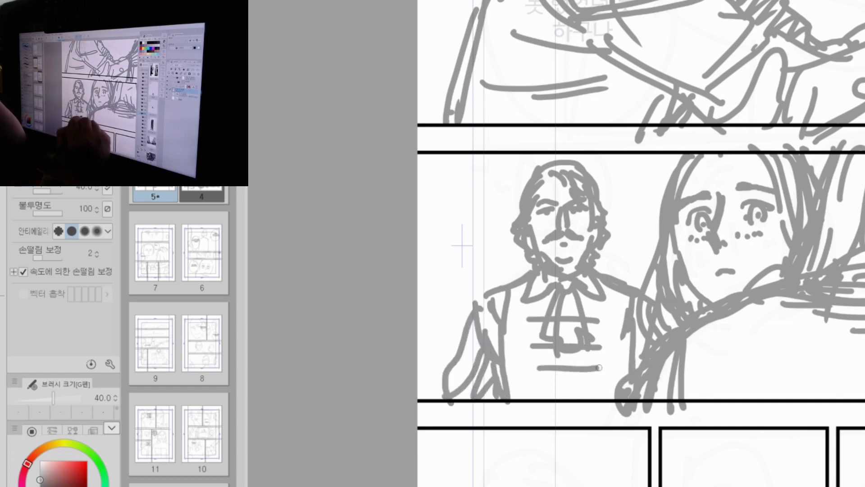
left_click_drag(535, 393, 599, 392)
left_click_drag(534, 319, 535, 397)
left_click_drag(570, 354, 572, 407)
left_click_drag(598, 311, 603, 398)
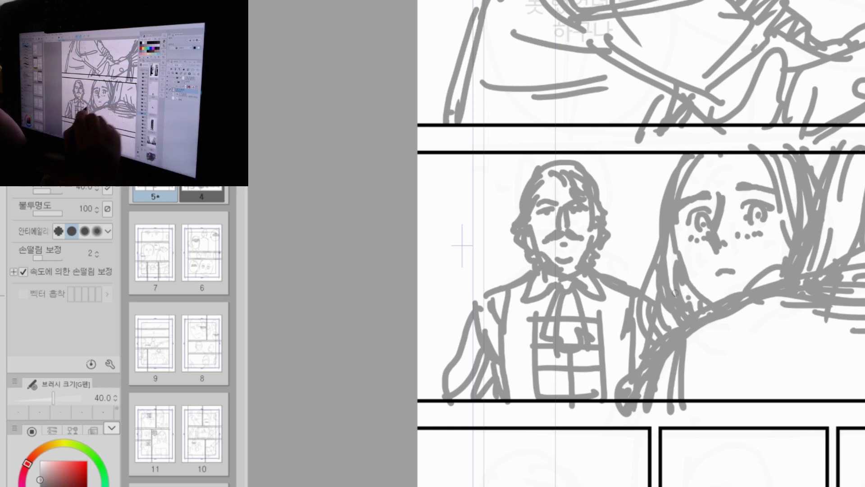
Step: Reinforce the man's outer shoulder and widen the contour of his full sleeve
mouse_move(481, 297)
left_mouse_down()
mouse_move(469, 301)
mouse_move(472, 315)
left_mouse_up()
mouse_move(502, 289)
left_mouse_down()
mouse_move(474, 297)
mouse_move(473, 334)
left_mouse_up()
mouse_move(469, 319)
left_mouse_down()
mouse_move(439, 368)
mouse_move(438, 400)
left_mouse_up()
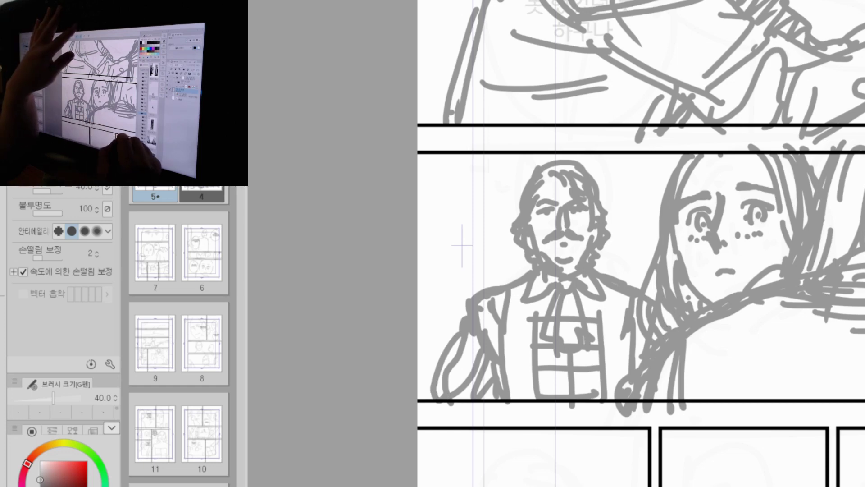
Step: Draw one side of the large face and its nose line in the widest panel of the row below
mouse_move(863, 435)
left_mouse_down()
mouse_move(788, 373)
mouse_move(743, 239)
left_mouse_up()
left_click_drag(659, 318, 825, 455)
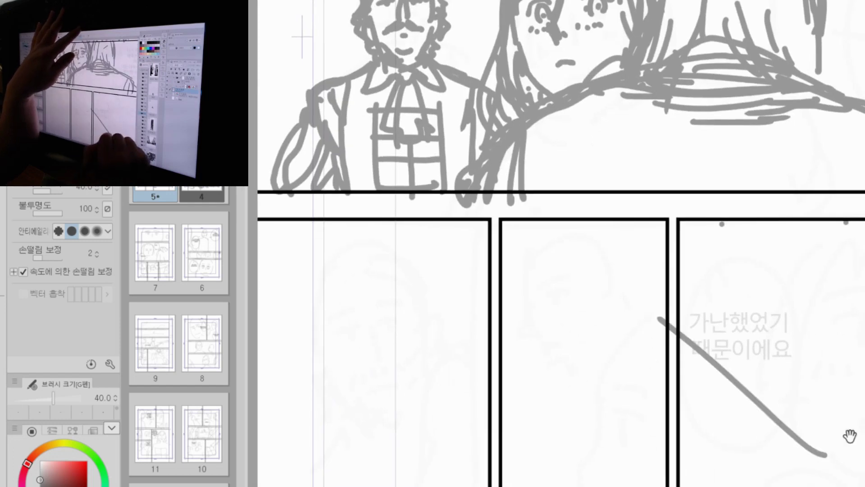
left_click_drag(837, 382, 673, 168)
left_click_drag(807, 327, 772, 446)
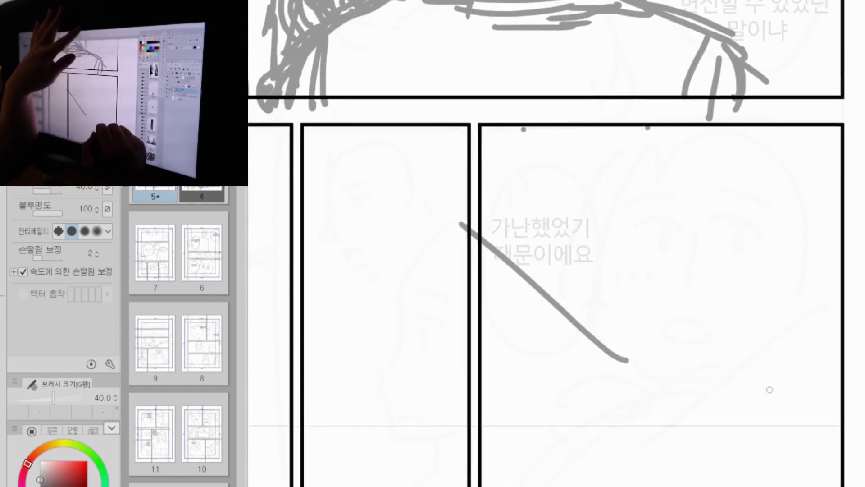
left_click_drag(678, 119, 627, 407)
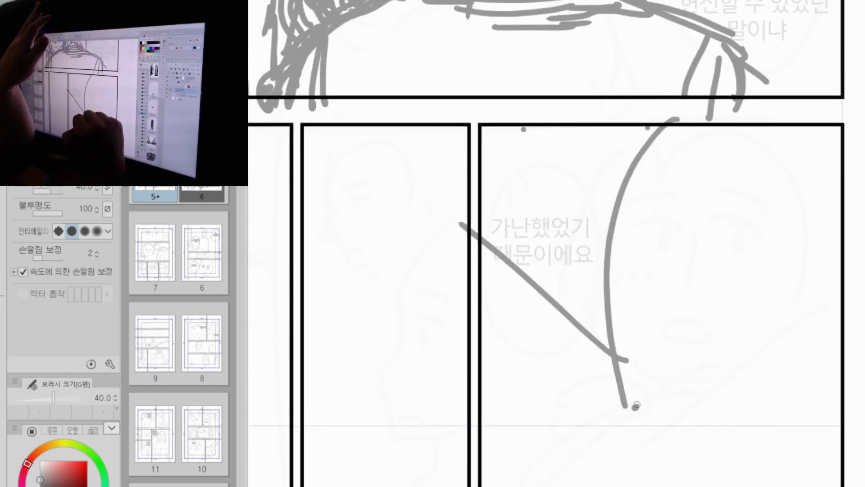
left_click_drag(715, 201, 799, 208)
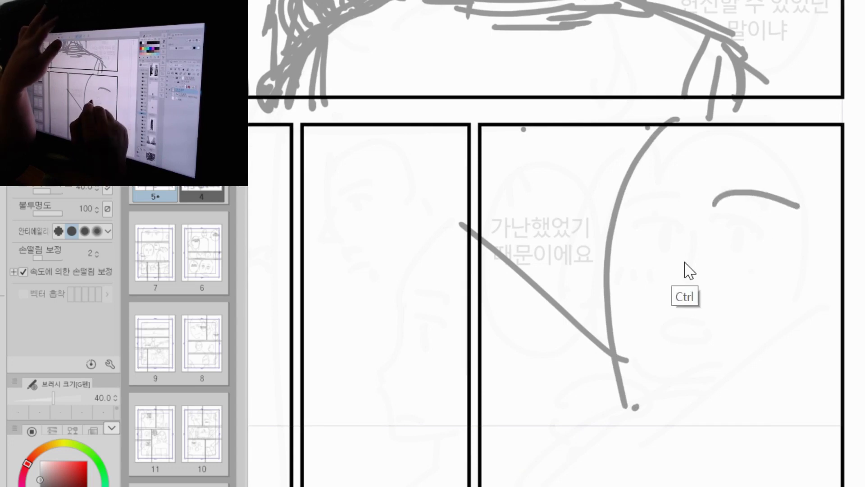
key("ctrl+z")
mouse_move(691, 224)
left_mouse_down()
mouse_move(665, 274)
mouse_move(673, 316)
left_mouse_up()
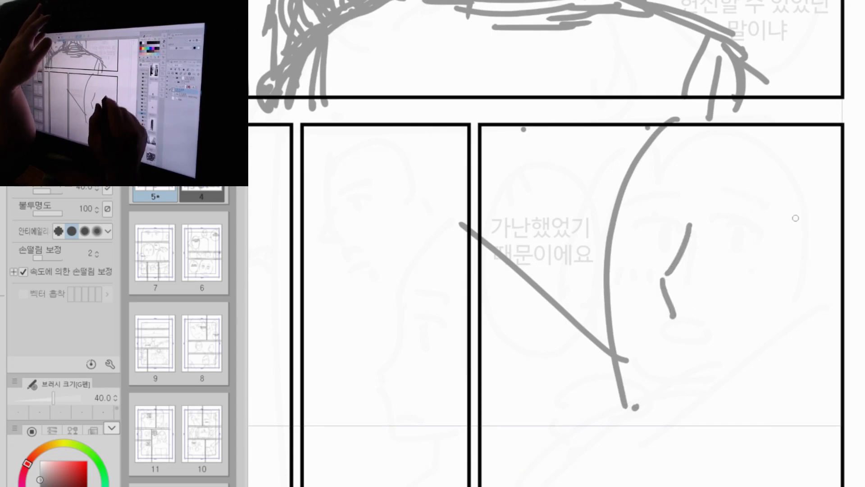
Step: Draw thick eyebrows and a nostril mark on the large face
mouse_move(748, 200)
left_mouse_down()
mouse_move(819, 220)
mouse_move(796, 206)
mouse_move(805, 209)
left_mouse_up()
left_click_drag(742, 203, 792, 206)
left_click_drag(627, 217, 679, 207)
left_click_drag(645, 211, 685, 214)
mouse_move(625, 225)
left_mouse_down()
mouse_move(661, 204)
mouse_move(681, 219)
left_mouse_up()
left_click_drag(688, 298, 697, 306)
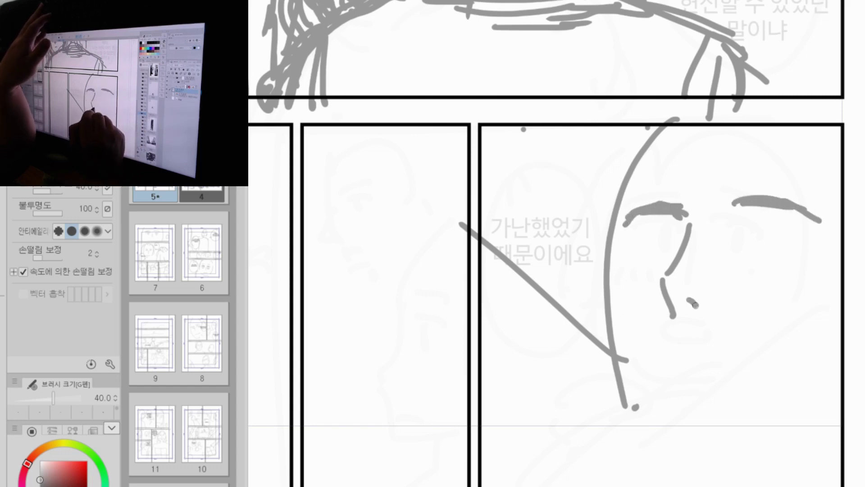
Step: Draw the large face's eyes with irises, pupils and lashes, and thicken the eyebrows
mouse_move(635, 245)
left_mouse_down()
mouse_move(665, 239)
mouse_move(632, 264)
mouse_move(671, 264)
mouse_move(674, 256)
mouse_move(651, 252)
mouse_move(669, 259)
mouse_move(660, 277)
left_mouse_up()
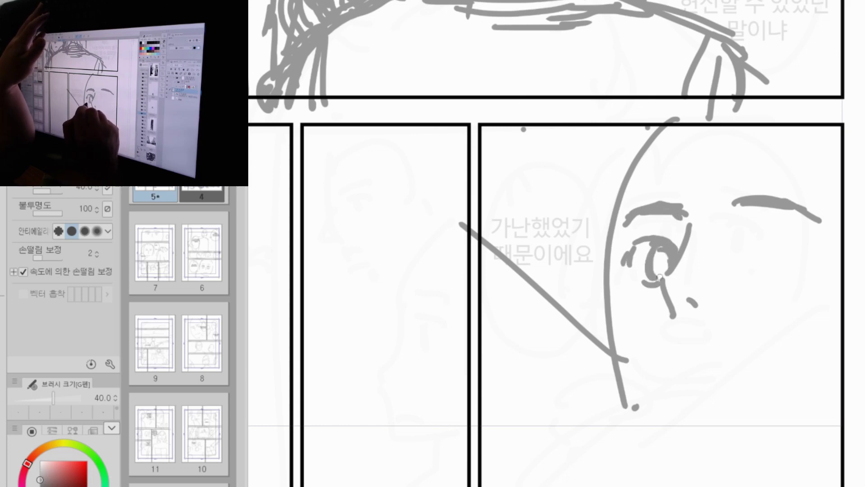
mouse_move(743, 246)
left_mouse_down()
mouse_move(804, 252)
mouse_move(766, 278)
left_mouse_up()
mouse_move(790, 245)
left_mouse_down()
mouse_move(787, 276)
mouse_move(747, 246)
mouse_move(731, 247)
mouse_move(759, 229)
left_mouse_up()
mouse_move(631, 244)
left_mouse_down()
mouse_move(619, 252)
mouse_move(662, 231)
left_mouse_up()
left_click_drag(640, 205, 682, 205)
left_click_drag(743, 194, 808, 217)
left_click_drag(761, 286, 793, 283)
key("ctrl+z")
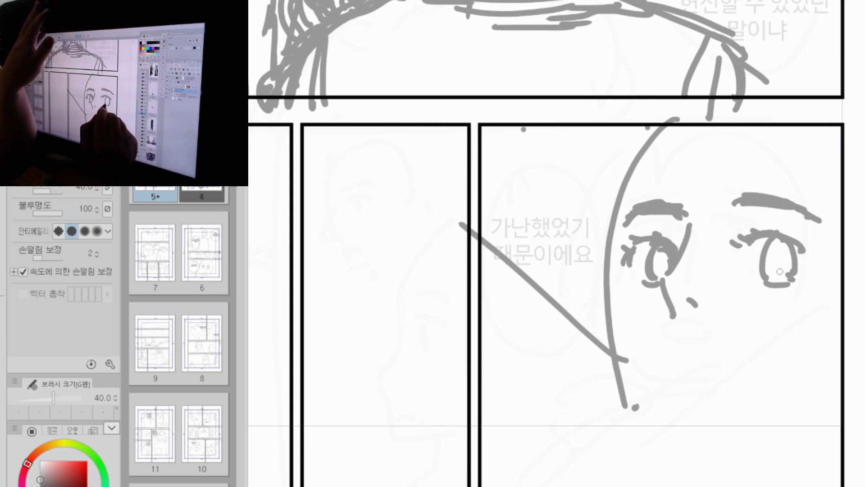
left_click_drag(646, 284, 657, 286)
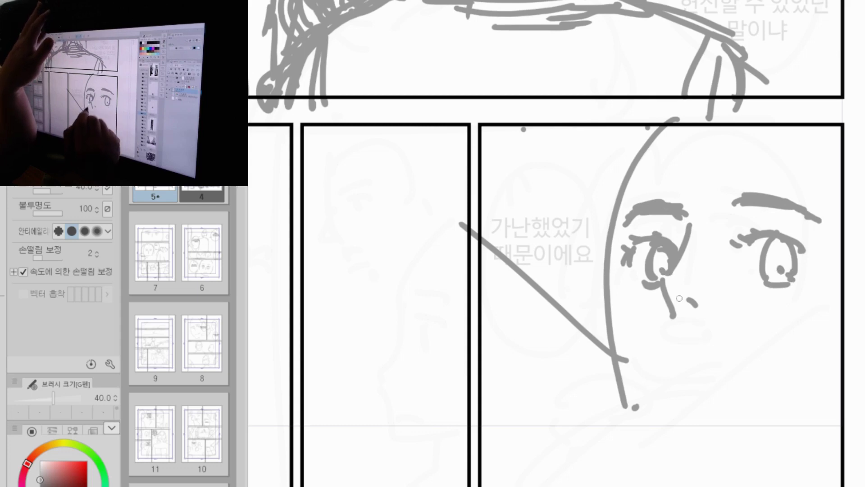
Step: Reinforce the large face's nose and nostril and draw its slightly open mouth with short marks above and below
mouse_move(691, 221)
left_mouse_down()
mouse_move(659, 298)
mouse_move(665, 310)
mouse_move(705, 311)
left_mouse_up()
left_click_drag(753, 245, 786, 241)
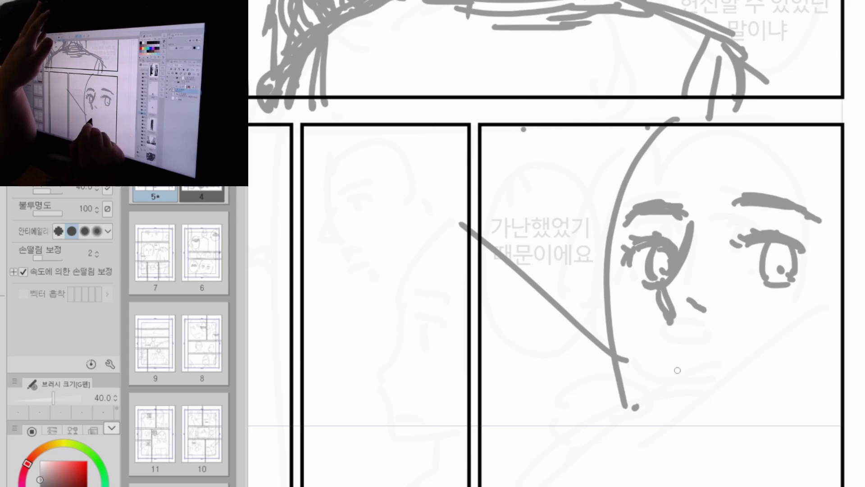
mouse_move(673, 363)
left_mouse_down()
mouse_move(713, 367)
mouse_move(686, 376)
mouse_move(698, 378)
left_mouse_up()
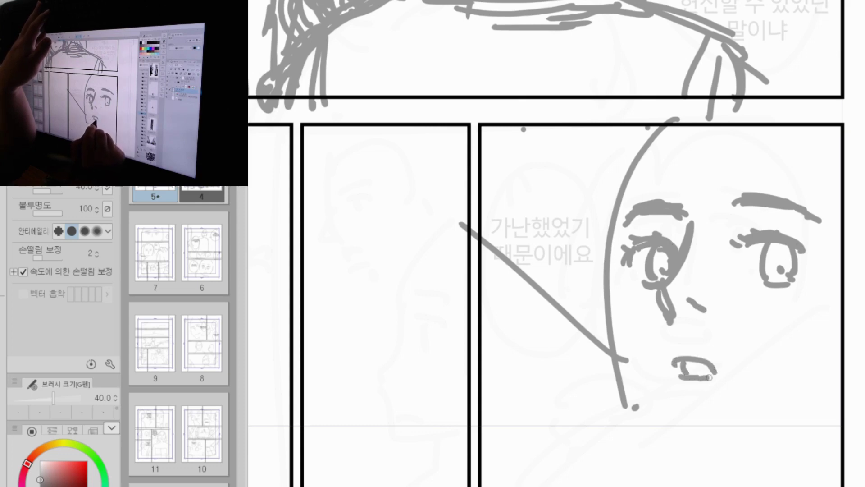
mouse_move(681, 349)
left_mouse_down()
mouse_move(692, 350)
mouse_move(687, 342)
left_mouse_up()
key("ctrl+z")
left_click_drag(681, 394, 685, 397)
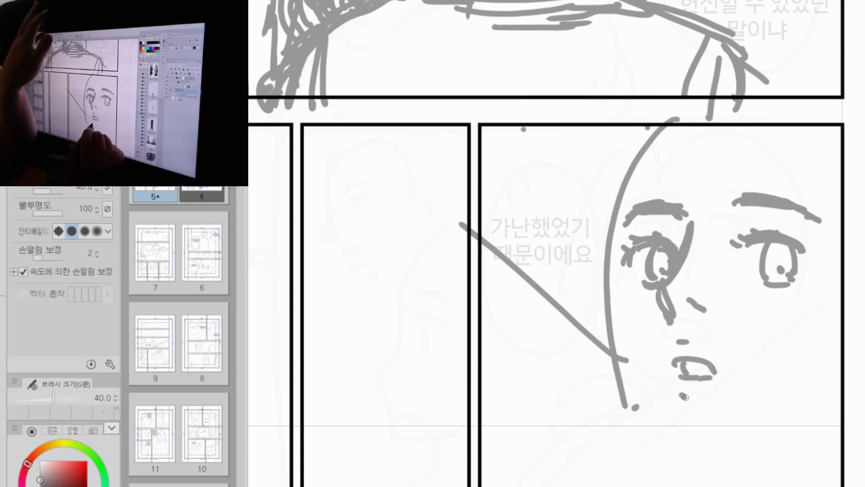
Step: Draw the large face's cheek contour and its jawline around the pointed chin
mouse_move(669, 131)
left_mouse_down()
mouse_move(625, 215)
mouse_move(618, 288)
mouse_move(625, 358)
left_mouse_up()
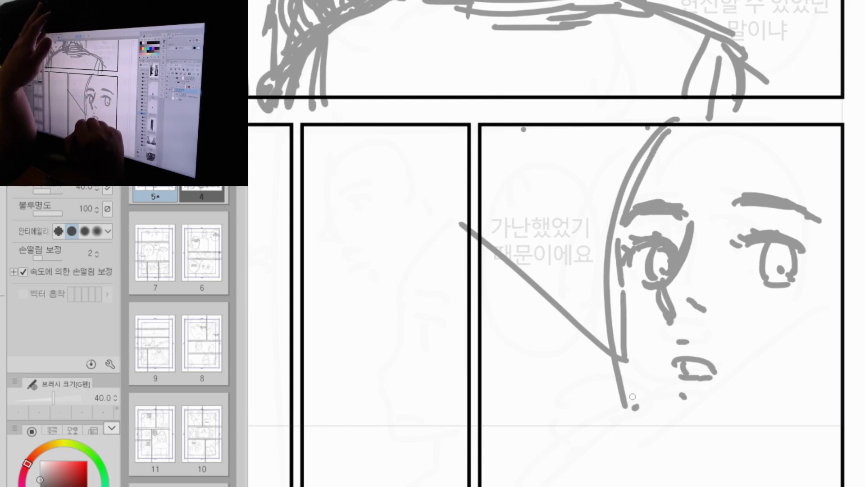
left_click_drag(630, 390, 658, 453)
key("ctrl")
key("ctrl+z")
mouse_move(632, 386)
left_mouse_down()
mouse_move(672, 448)
mouse_move(804, 396)
left_mouse_up()
key("ctrl+z")
left_click_drag(680, 450, 826, 390)
left_click_drag(638, 374, 684, 453)
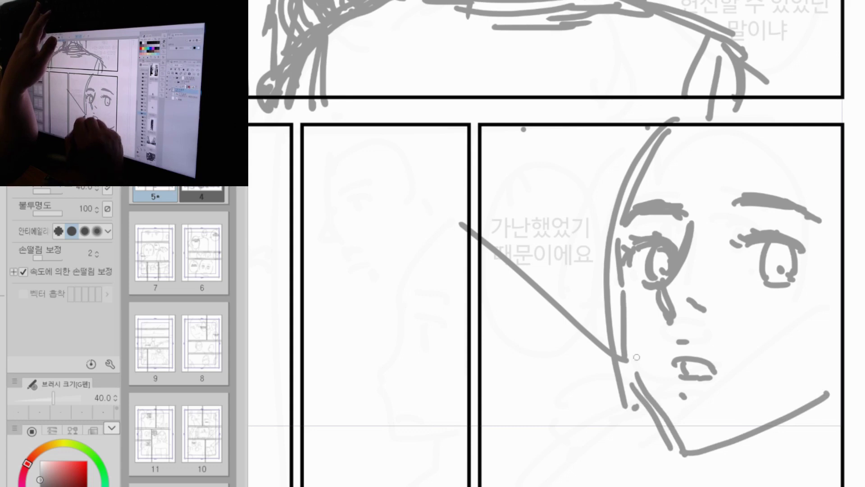
left_click_drag(630, 355, 634, 379)
left_click_drag(625, 333, 652, 393)
Step: Touch up the mouth and the eye nearest the panel border, and add long hair lines along that side of the face
mouse_move(684, 363)
left_mouse_down()
mouse_move(686, 373)
mouse_move(707, 377)
left_mouse_up()
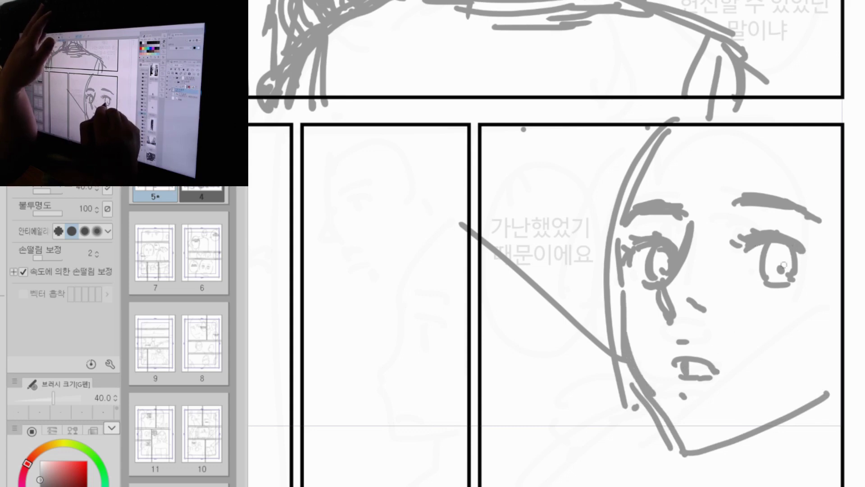
mouse_move(756, 275)
left_mouse_down()
mouse_move(765, 283)
mouse_move(796, 275)
left_mouse_up()
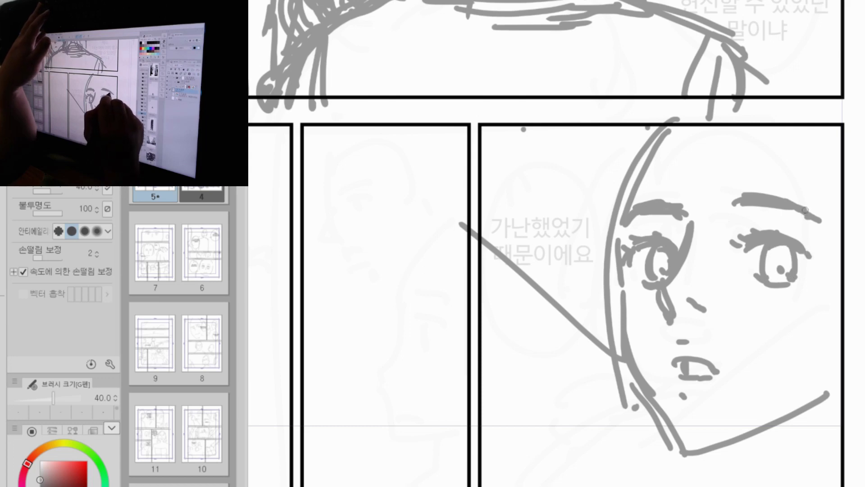
left_click_drag(816, 108, 852, 179)
mouse_move(799, 114)
left_mouse_down()
mouse_move(834, 254)
mouse_move(840, 361)
left_mouse_up()
left_click_drag(851, 328, 863, 369)
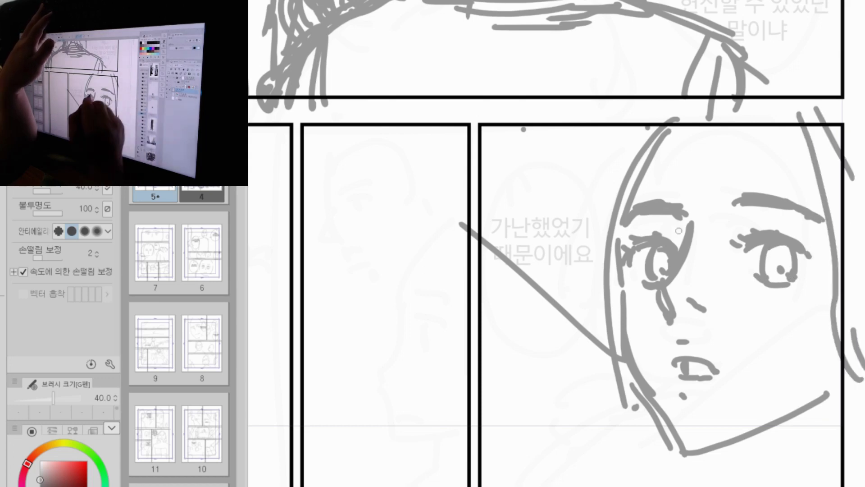
Step: Join the brow to the nose bridge and darken the large face's lips, lashes and other eyebrow
left_click_drag(682, 203, 693, 235)
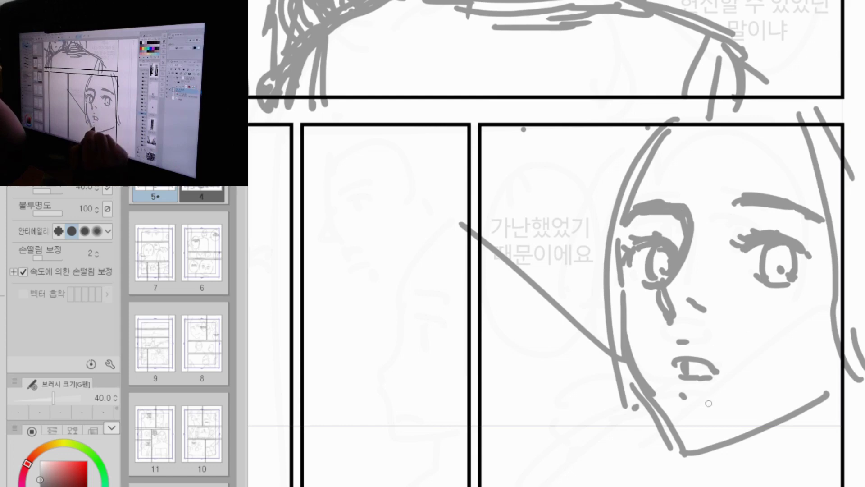
left_click_drag(686, 364, 688, 373)
left_click_drag(703, 370, 709, 369)
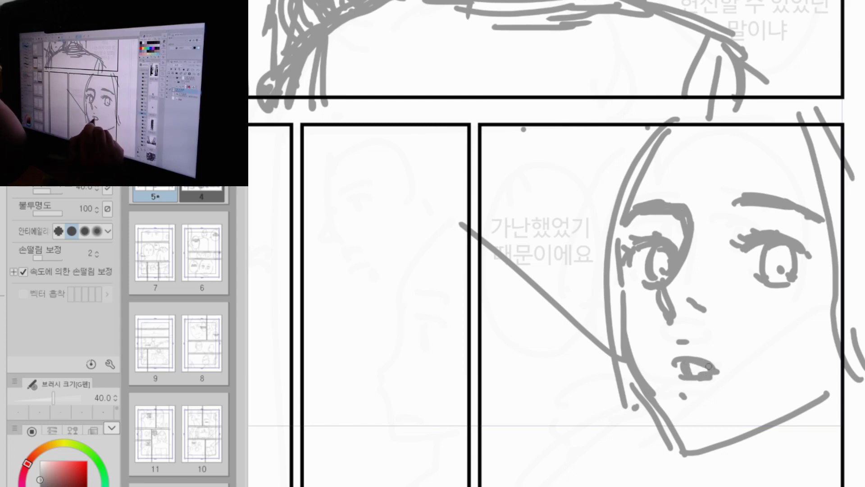
left_click_drag(751, 248, 788, 246)
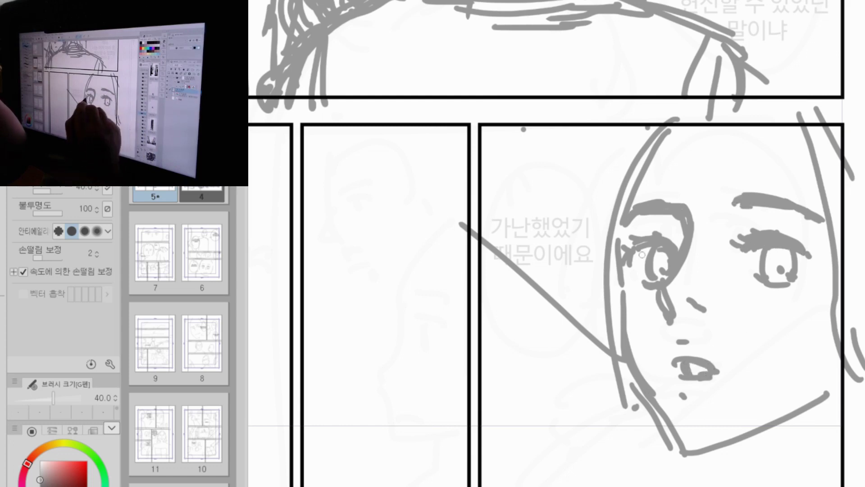
left_click_drag(642, 254, 649, 249)
left_click_drag(739, 194, 771, 192)
Step: Draw the hair strands framing the large face, from the forehead down past the cheek and curling in below the jaw
left_click_drag(767, 119, 829, 206)
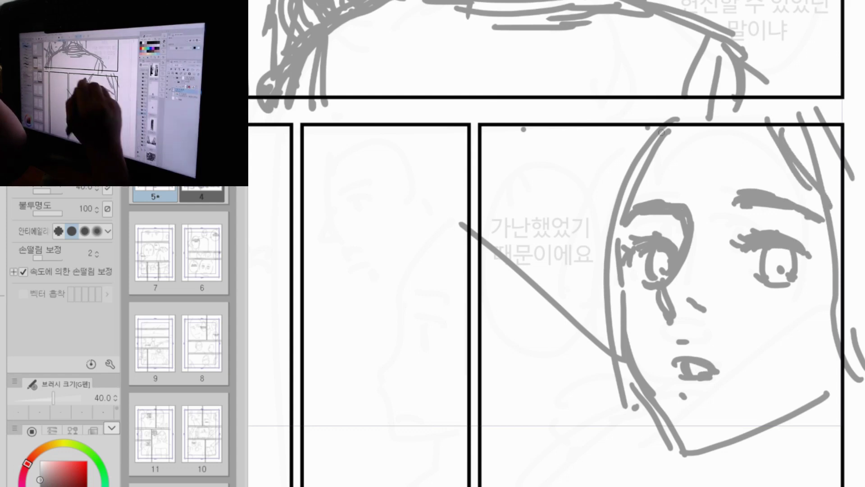
left_click_drag(641, 121, 622, 198)
mouse_move(664, 113)
left_mouse_down()
mouse_move(623, 215)
mouse_move(620, 454)
left_mouse_up()
left_click_drag(621, 401, 635, 453)
left_click_drag(624, 404, 647, 453)
mouse_move(620, 232)
left_mouse_down()
mouse_move(611, 290)
mouse_move(654, 474)
left_mouse_up()
mouse_move(666, 119)
left_mouse_down()
mouse_move(617, 231)
mouse_move(638, 432)
mouse_move(655, 473)
left_mouse_up()
left_click_drag(627, 287, 630, 351)
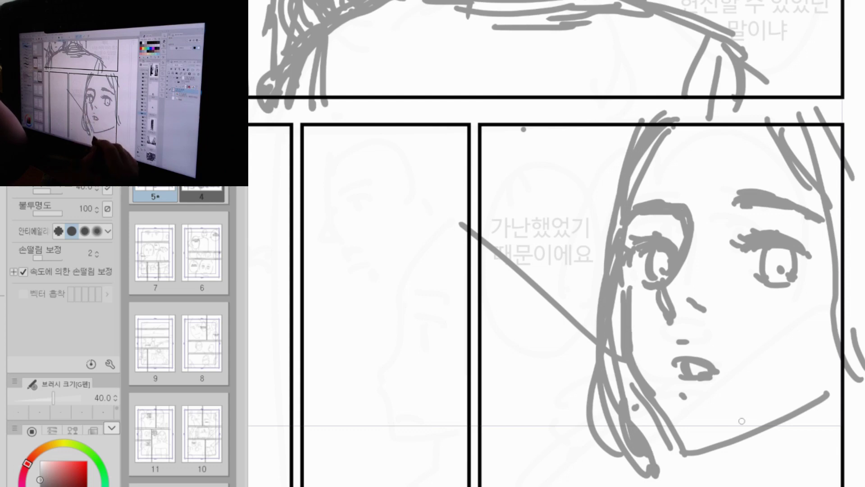
Step: Draw the neck lines below the chin and extend the ends of the loose hair strands
left_click_drag(700, 454, 693, 486)
left_click_drag(685, 452, 678, 486)
left_click_drag(644, 456, 639, 486)
left_click_drag(606, 419, 624, 486)
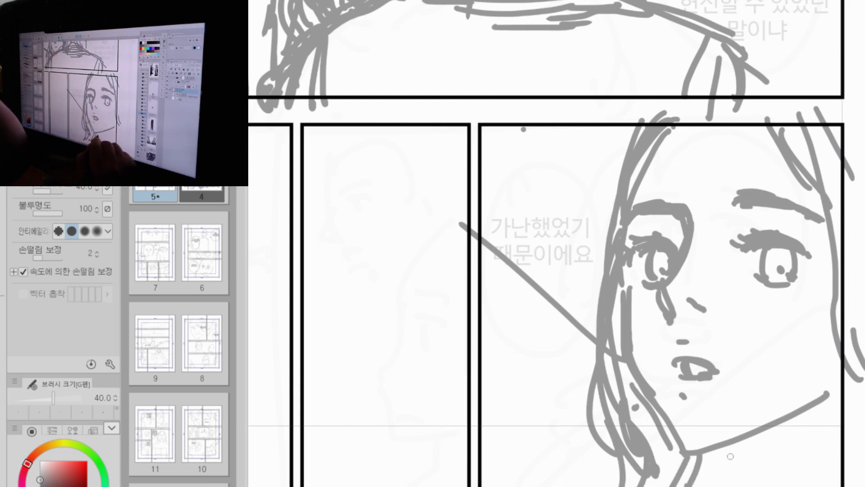
left_click_drag(717, 453, 729, 469)
left_click_drag(734, 452, 743, 476)
Step: Draw a thick bundle of diagonal strokes beneath the jaw and touch up the lips and the mark below them
left_click_drag(839, 375, 694, 484)
left_click_drag(858, 363, 699, 472)
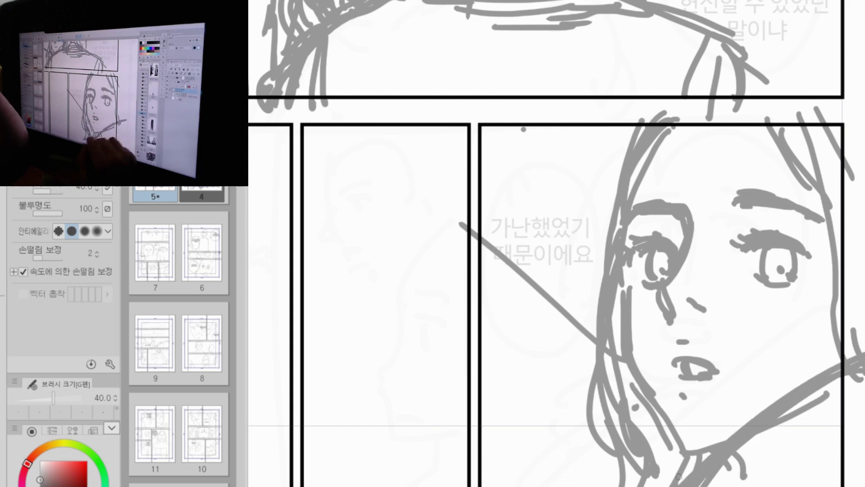
left_click_drag(812, 424, 809, 292)
left_click_drag(694, 333, 590, 432)
mouse_move(768, 275)
left_mouse_down()
mouse_move(609, 411)
mouse_move(695, 317)
mouse_move(655, 335)
left_mouse_up()
left_click_drag(697, 260, 684, 270)
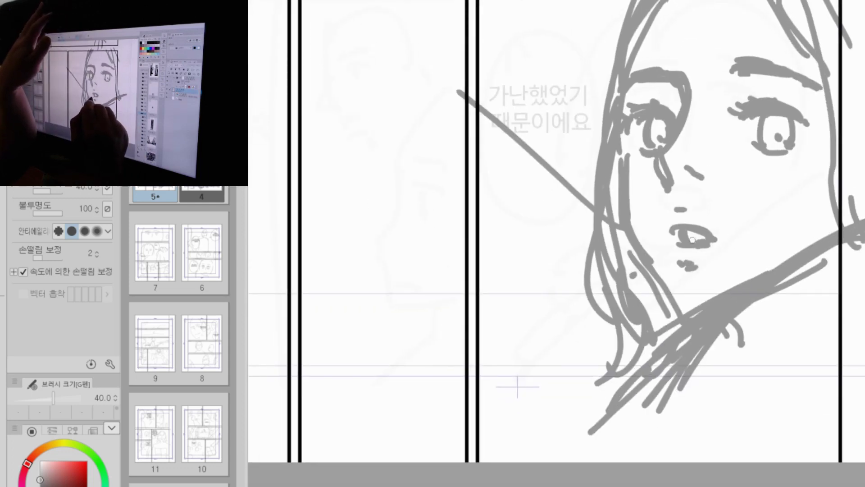
left_click_drag(693, 241, 687, 233)
left_click_drag(757, 222, 741, 235)
left_click_drag(724, 315, 833, 418)
left_click_drag(804, 378, 830, 359)
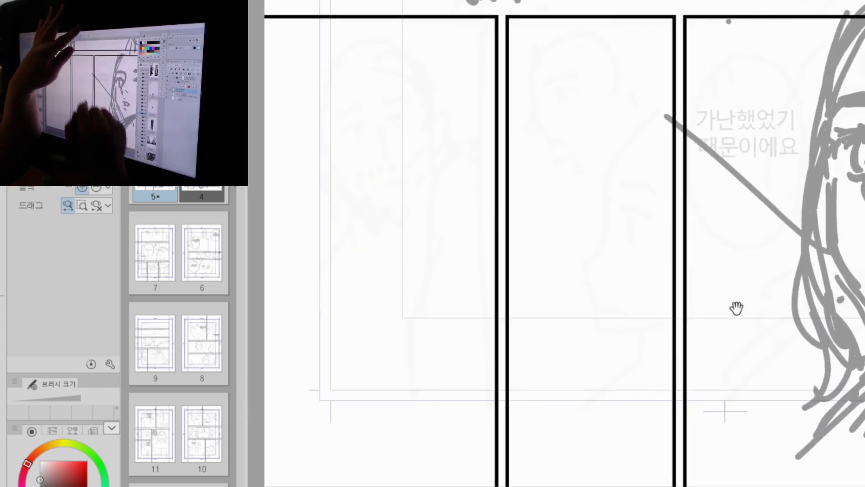
Step: Draw the forehead line of the profile face in the narrow panel beside the large face
key("p")
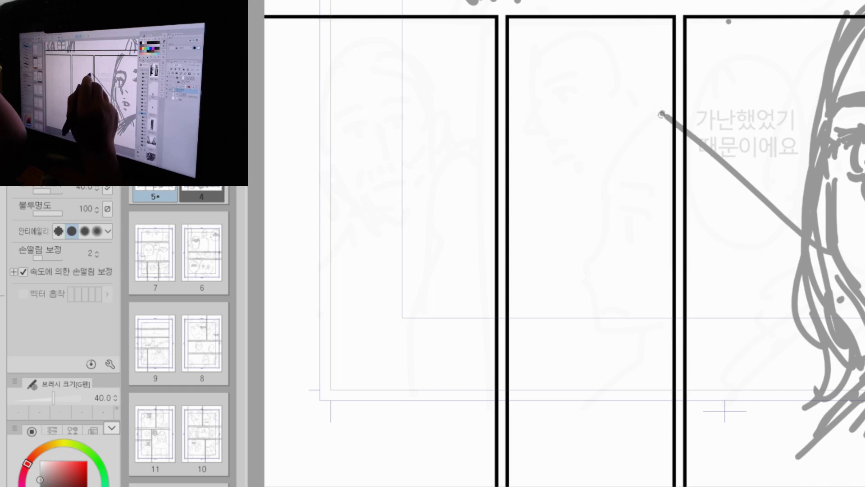
left_click_drag(661, 114, 610, 208)
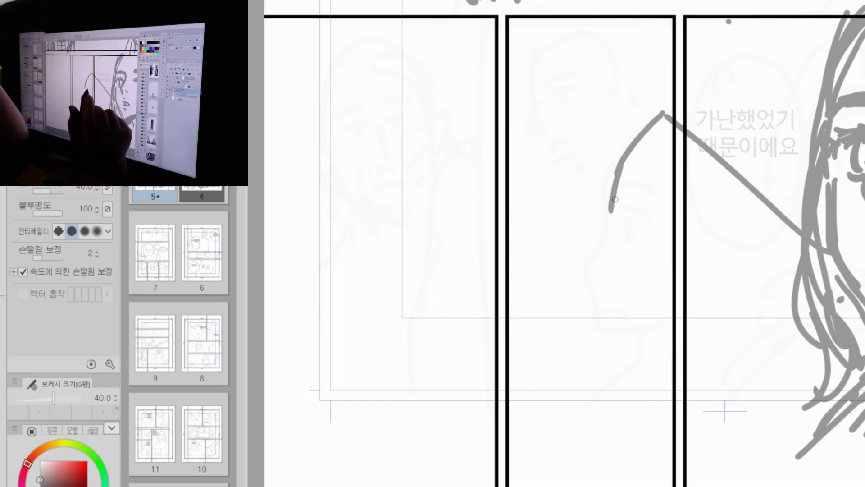
left_click_drag(611, 221, 582, 273)
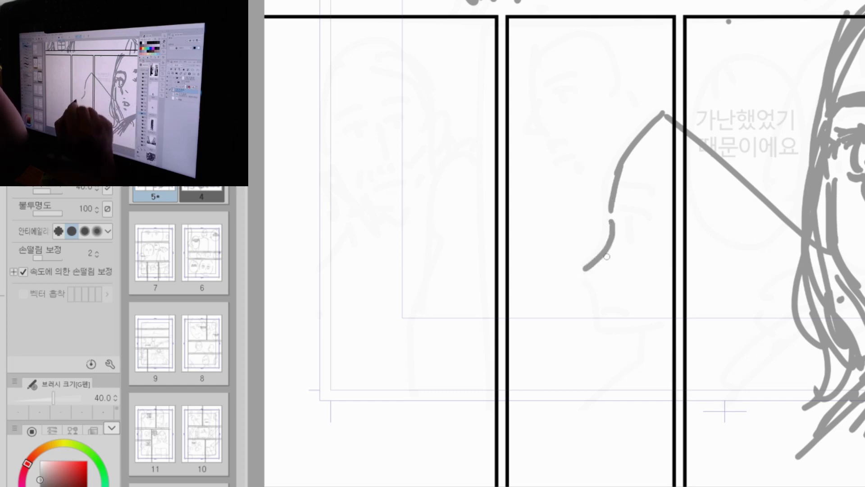
key("ctrl+z")
left_click_drag(611, 231, 580, 272)
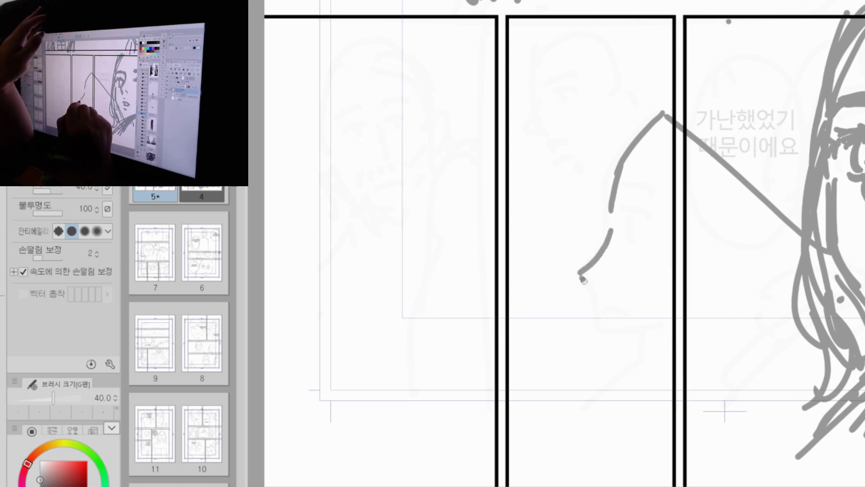
key("ctrl+z")
mouse_move(611, 230)
left_mouse_down()
mouse_move(582, 270)
mouse_move(607, 287)
left_mouse_up()
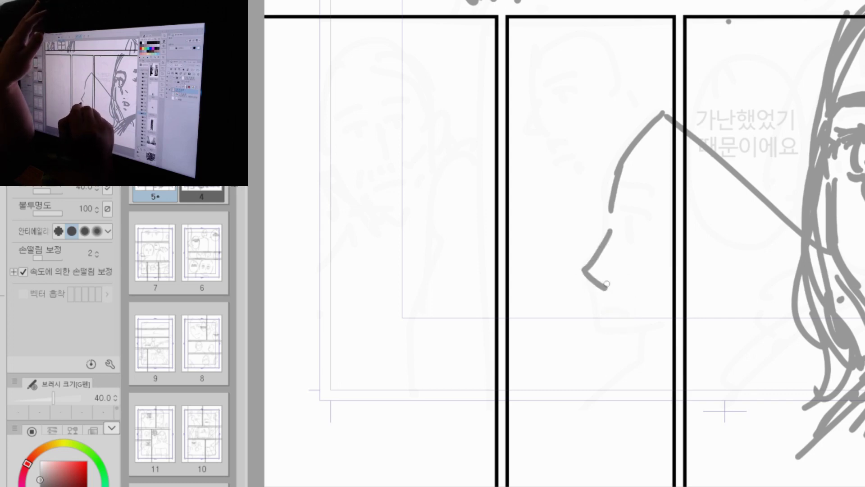
key("ctrl+z")
Step: Draw the profile's nose and lips along with its eyebrow and eye
mouse_move(612, 224)
left_mouse_down()
mouse_move(583, 267)
mouse_move(620, 309)
mouse_move(611, 350)
mouse_move(642, 333)
left_mouse_up()
key("ctrl+z")
key("ctrl+z")
key("ctrl+z")
mouse_move(617, 206)
left_mouse_down()
mouse_move(665, 220)
mouse_move(658, 243)
mouse_move(636, 259)
left_mouse_up()
key("ctrl+z")
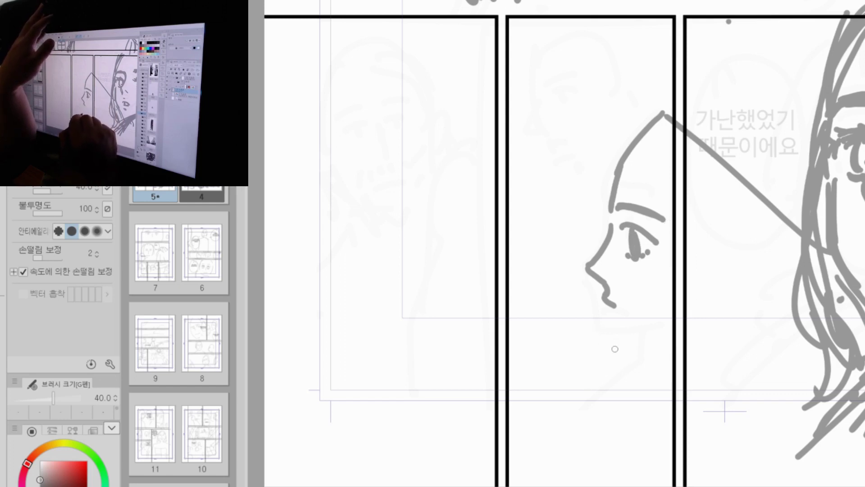
Step: Draw the short chin line below the profile's lips and try out its jawline
left_click_drag(615, 325, 616, 345)
left_click_drag(617, 345, 679, 322)
key("ctrl+z")
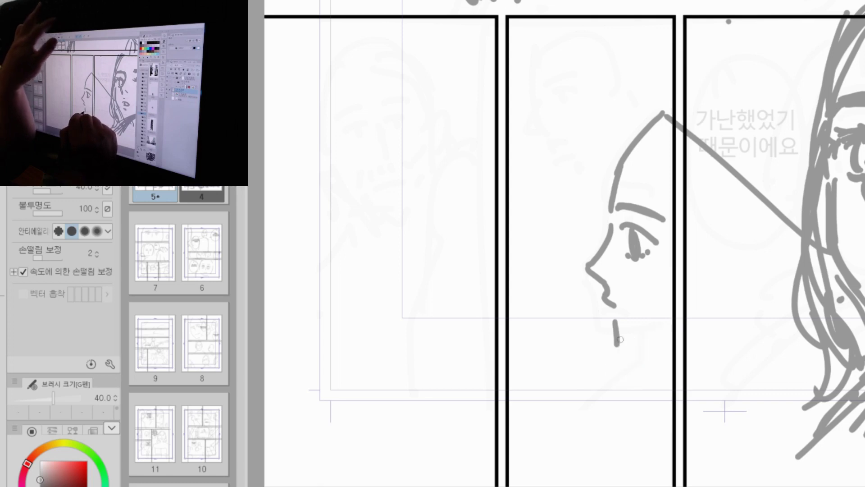
Step: Sketch the jawline, lower lip and chin of the foreground profile face in the middle panel, and rework its eye
left_click_drag(617, 344, 675, 327)
key("e")
mouse_move(629, 252)
left_mouse_down()
mouse_move(674, 239)
mouse_move(659, 222)
mouse_move(633, 248)
left_mouse_up()
key("p")
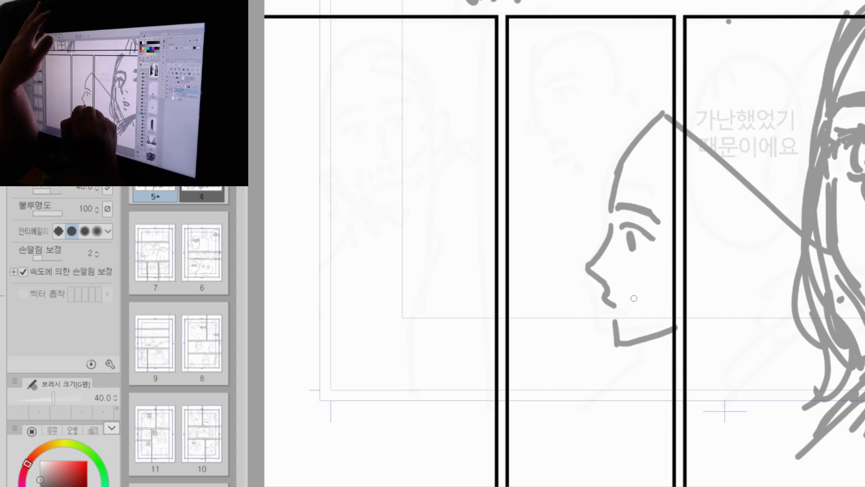
left_click_drag(617, 308, 628, 311)
key("ctrl+z")
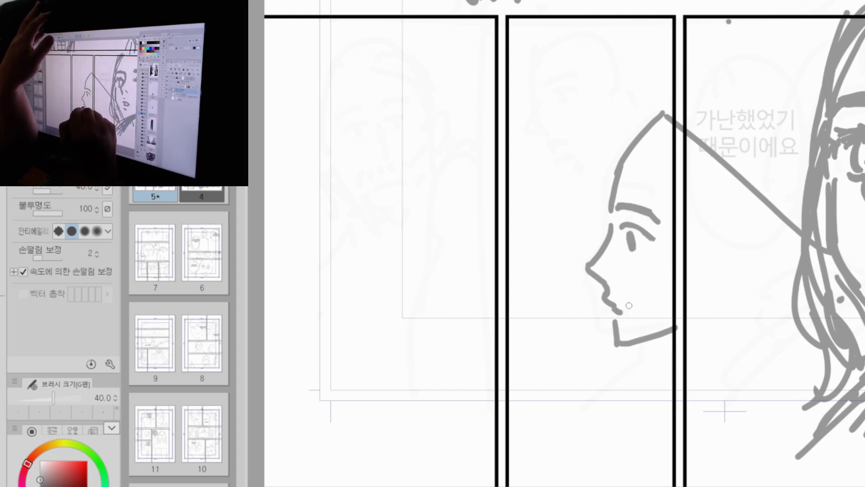
left_click_drag(616, 320, 633, 341)
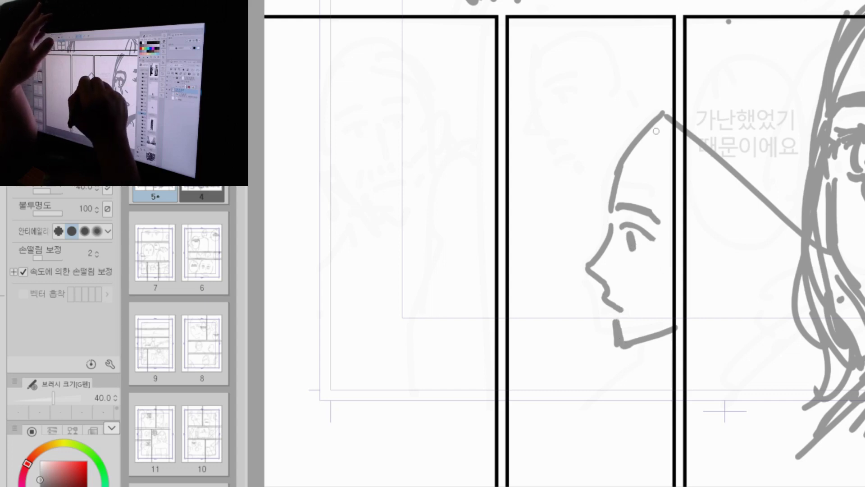
Step: Sketch the hairline and swept-back hair strands on the foreground profile head, thickening the forehead contour
left_click_drag(663, 118, 685, 194)
mouse_move(653, 159)
left_mouse_down()
mouse_move(672, 178)
mouse_move(683, 218)
left_mouse_up()
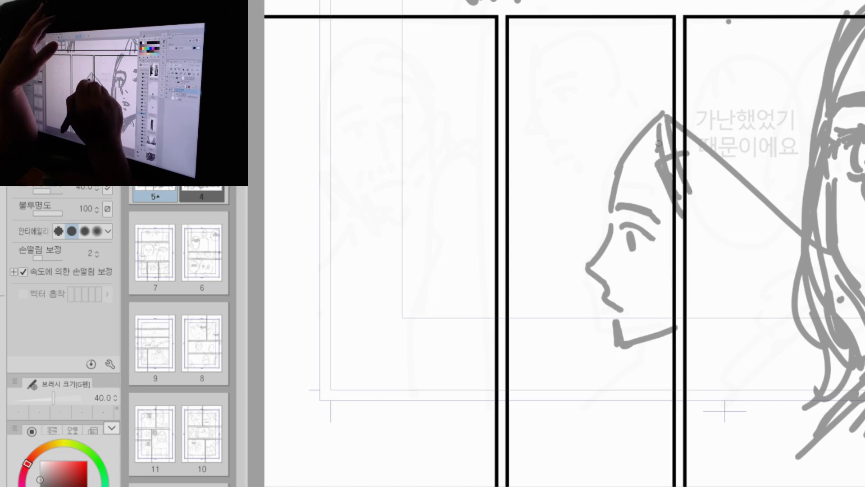
mouse_move(660, 138)
left_mouse_down()
mouse_move(617, 158)
mouse_move(614, 187)
left_mouse_up()
left_click_drag(671, 112, 640, 128)
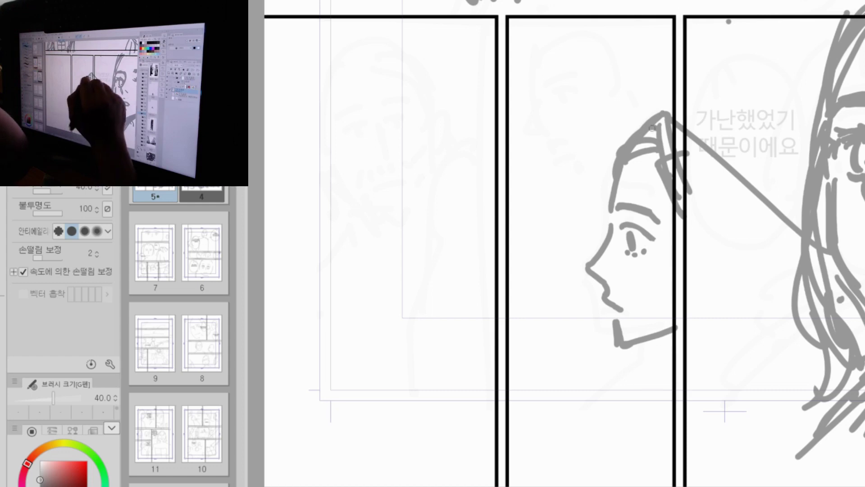
left_click_drag(651, 128, 686, 108)
mouse_move(630, 139)
left_mouse_down()
mouse_move(608, 200)
mouse_move(607, 222)
mouse_move(623, 230)
mouse_move(611, 226)
mouse_move(610, 210)
left_mouse_up()
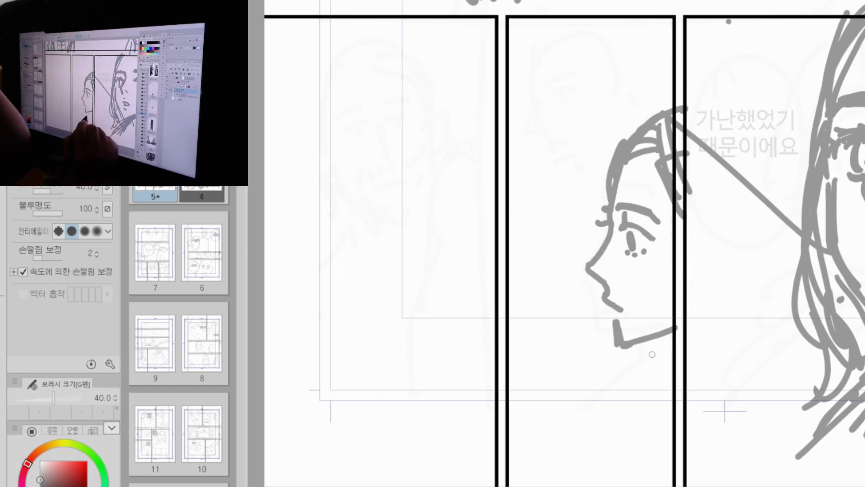
Step: Sketch the neck and loose clothing folds beneath the foreground figure's jaw in the middle panel
left_click_drag(676, 343, 656, 364)
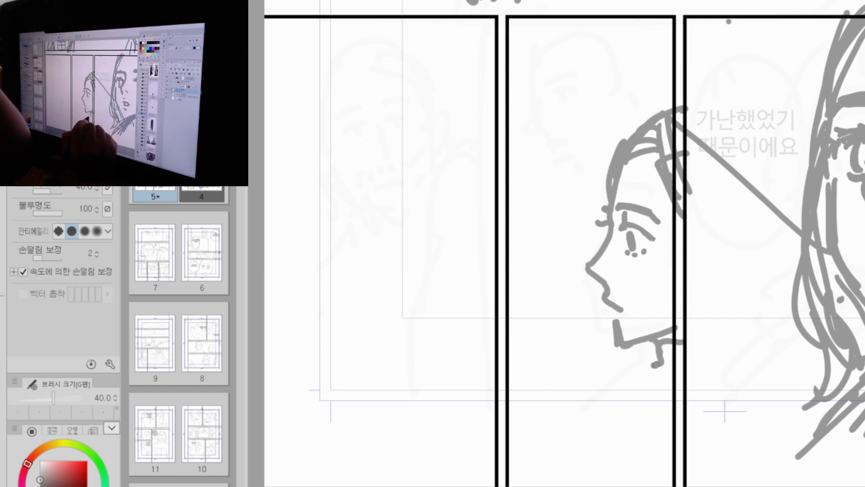
mouse_move(680, 323)
left_mouse_down()
mouse_move(657, 384)
mouse_move(606, 439)
left_mouse_up()
mouse_move(692, 368)
left_mouse_down()
mouse_move(619, 427)
mouse_move(612, 455)
left_mouse_up()
left_click_drag(671, 393, 635, 443)
mouse_move(644, 343)
left_mouse_down()
mouse_move(606, 417)
mouse_move(606, 435)
left_mouse_up()
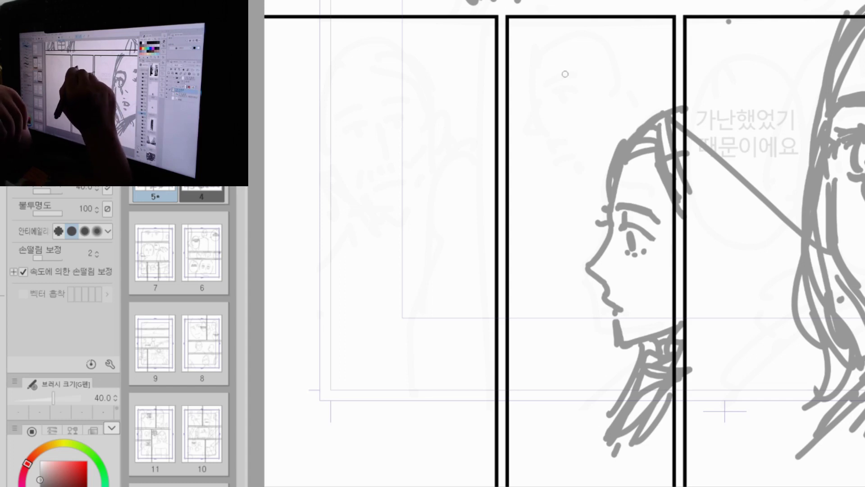
Step: Sketch the background man's profile in the middle panel, with the skull curve, brow, eye, nose and jawline
mouse_move(550, 68)
left_mouse_down()
mouse_move(529, 136)
mouse_move(624, 110)
left_mouse_up()
mouse_move(530, 135)
left_mouse_down()
mouse_move(539, 147)
mouse_move(523, 175)
left_mouse_up()
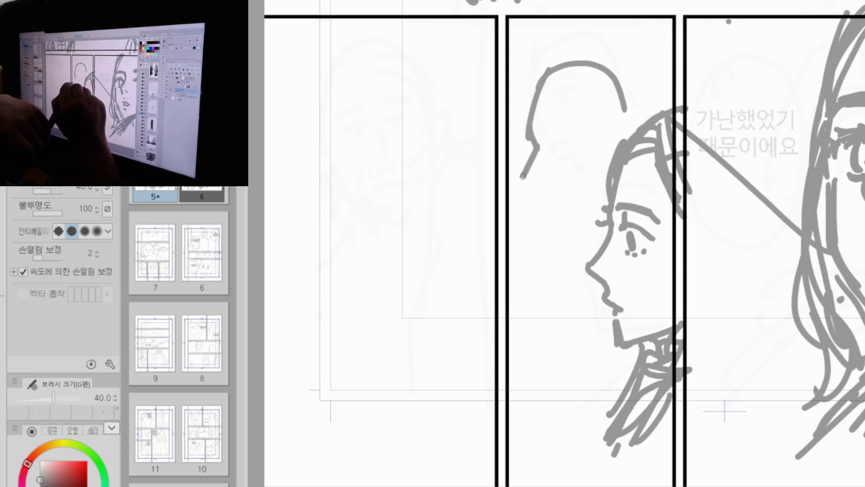
key("ctrl+z")
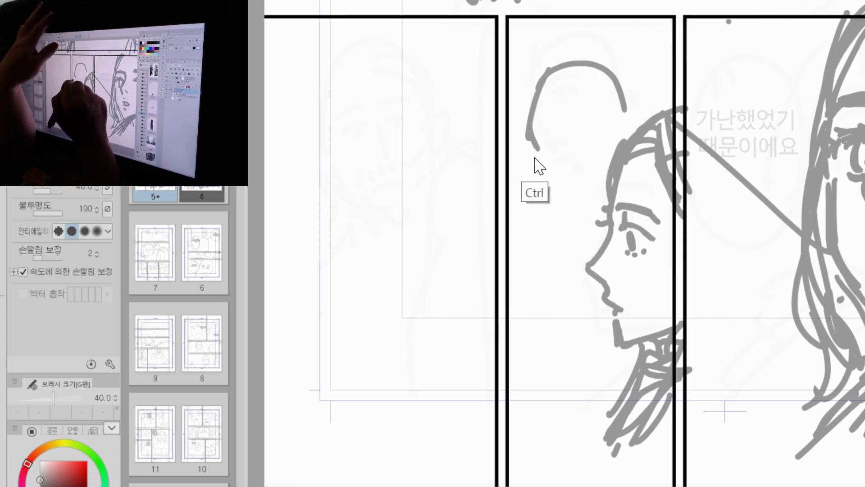
key("ctrl+z")
mouse_move(533, 150)
left_mouse_down()
mouse_move(518, 176)
mouse_move(533, 179)
left_mouse_up()
mouse_move(540, 140)
left_mouse_down()
mouse_move(520, 173)
mouse_move(550, 137)
mouse_move(569, 139)
mouse_move(560, 156)
left_mouse_up()
key("ctrl+z")
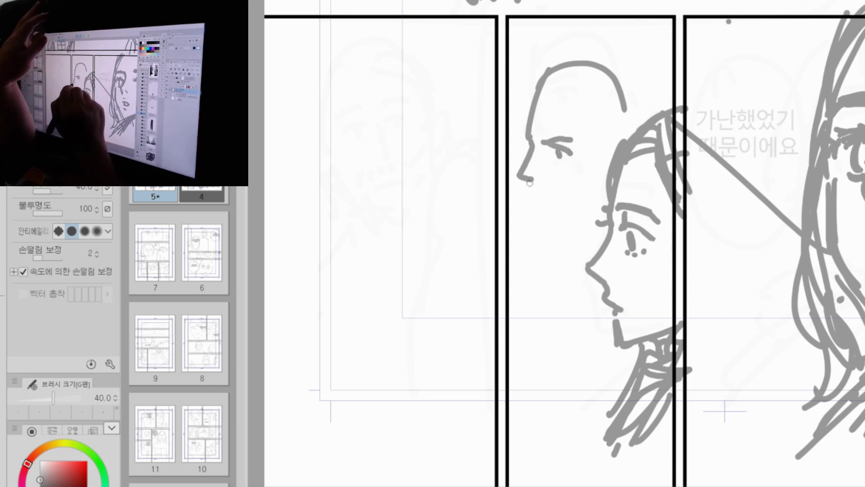
mouse_move(530, 184)
left_mouse_down()
mouse_move(537, 218)
mouse_move(587, 206)
left_mouse_up()
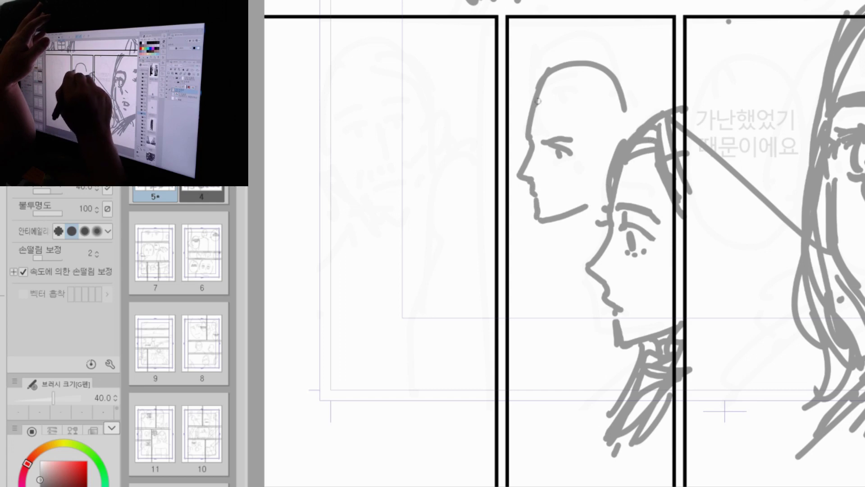
Step: Draw the background man's back-of-head contour, ear, hairline, moustache and sideburn
mouse_move(538, 101)
left_mouse_down()
mouse_move(628, 75)
mouse_move(648, 122)
left_mouse_up()
left_click_drag(613, 147, 601, 158)
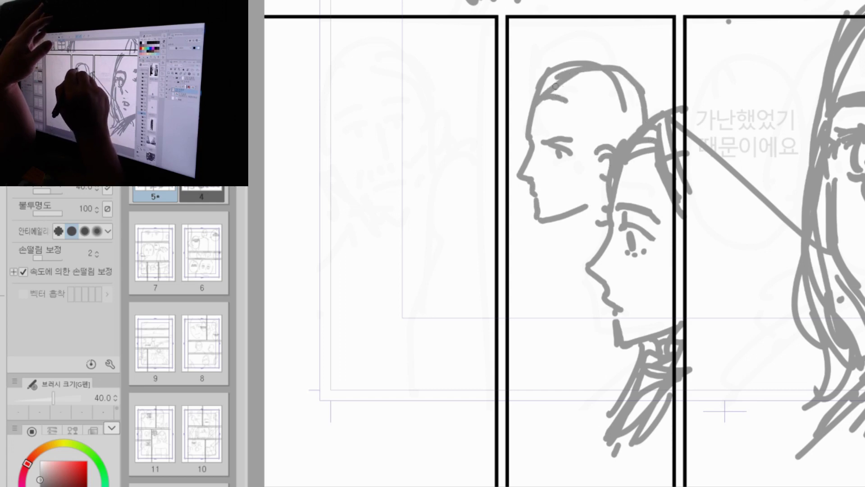
mouse_move(555, 85)
left_mouse_down()
mouse_move(584, 144)
mouse_move(595, 141)
mouse_move(603, 161)
left_mouse_up()
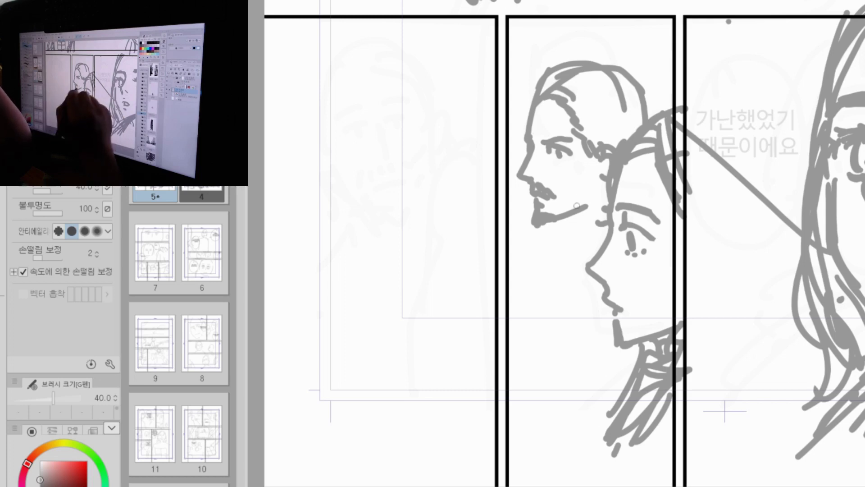
left_click_drag(584, 103, 579, 193)
left_click_drag(589, 131, 578, 206)
left_click_drag(569, 90, 599, 170)
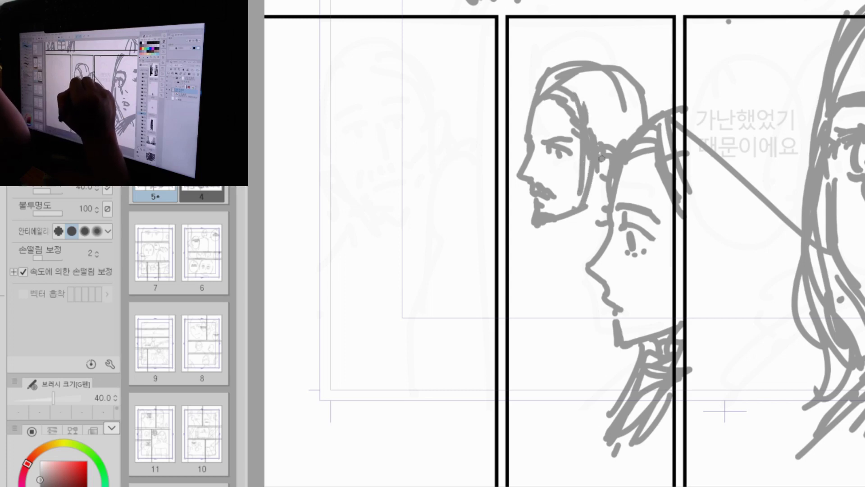
Step: Sketch the background man's collar and the long coat folds running down from his neck
mouse_move(564, 220)
left_mouse_down()
mouse_move(565, 234)
mouse_move(594, 220)
mouse_move(553, 262)
left_mouse_up()
mouse_move(556, 267)
left_mouse_down()
mouse_move(591, 241)
mouse_move(549, 250)
left_mouse_up()
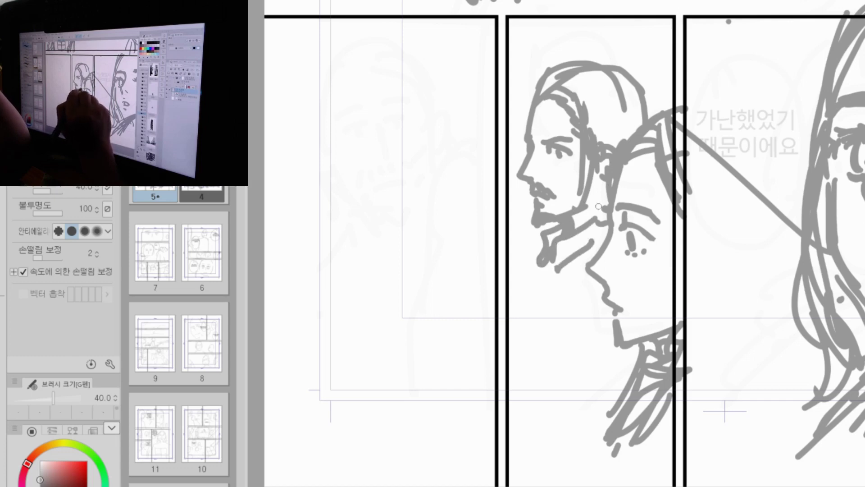
mouse_move(573, 223)
left_mouse_down()
mouse_move(603, 207)
mouse_move(608, 224)
mouse_move(576, 270)
mouse_move(529, 450)
left_mouse_up()
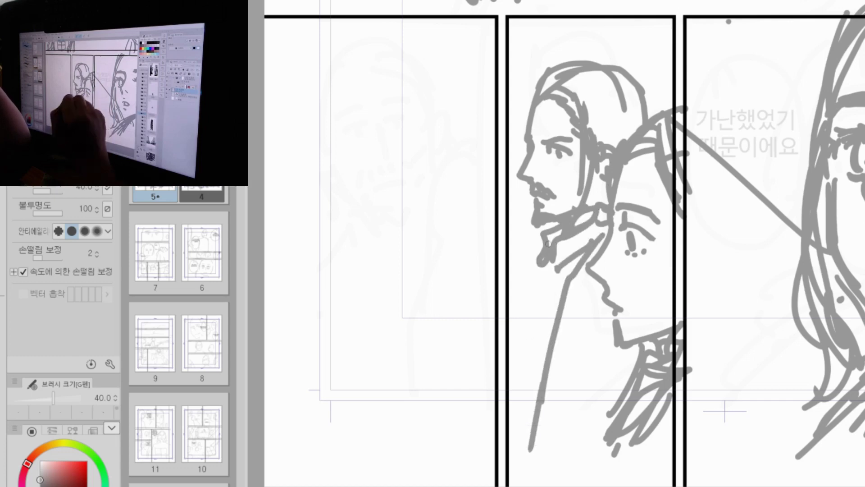
left_click_drag(543, 239, 499, 408)
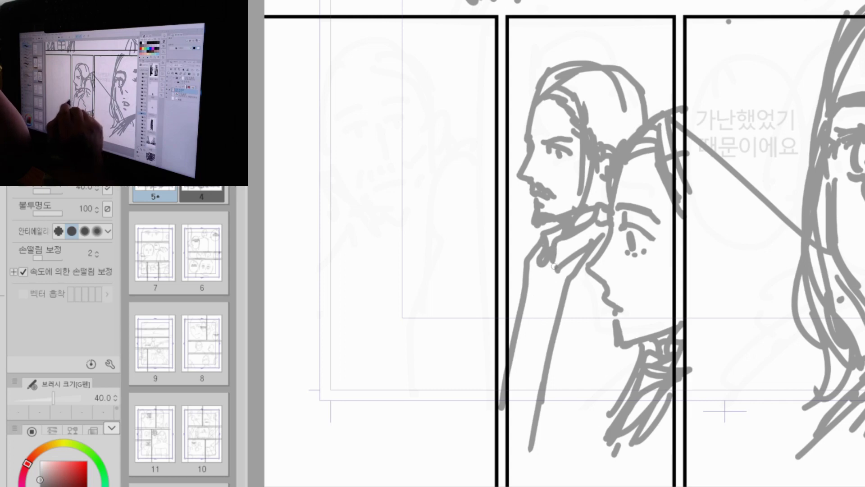
mouse_move(545, 273)
left_mouse_down()
mouse_move(516, 376)
mouse_move(500, 332)
left_mouse_up()
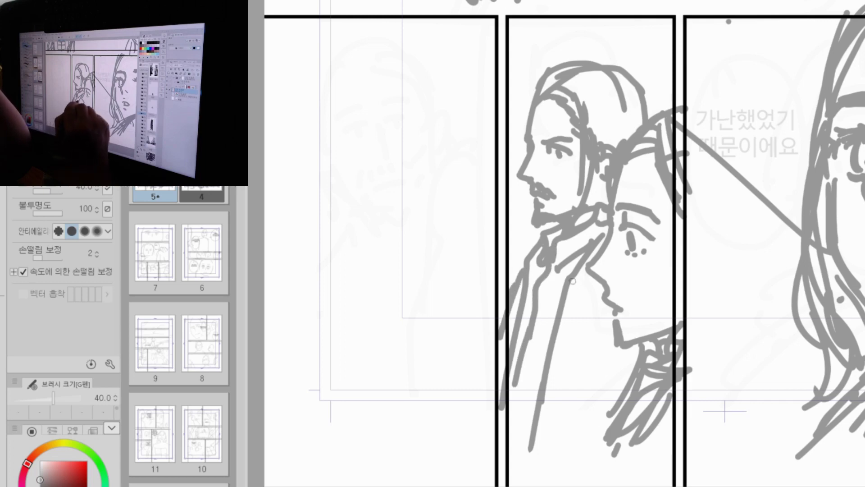
left_click_drag(572, 281, 600, 315)
left_click_drag(574, 257, 532, 398)
left_click_drag(550, 223, 492, 307)
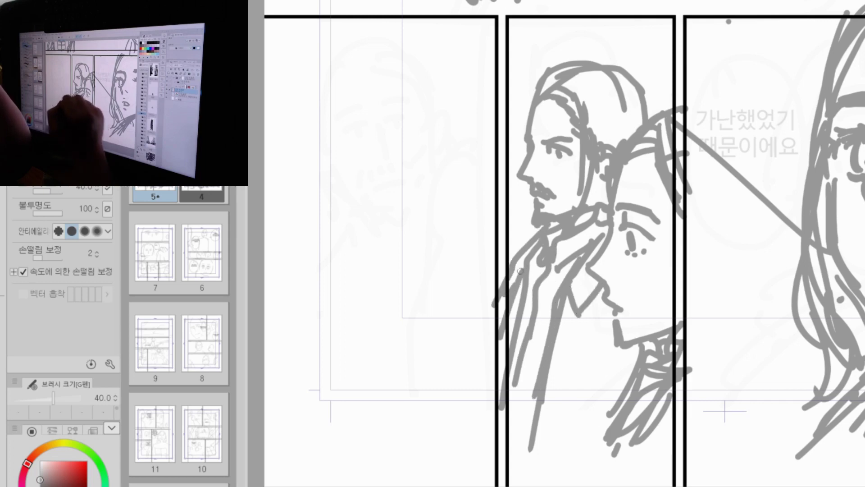
Step: Add hair strands to the back of the background man's head and darken the folds of his collar
left_click_drag(564, 82, 613, 70)
left_click_drag(608, 102, 629, 140)
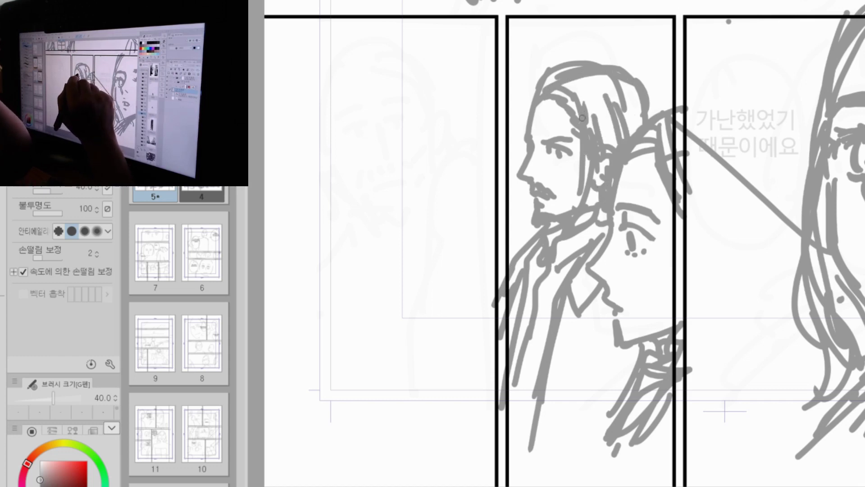
mouse_move(626, 85)
left_mouse_down()
mouse_move(640, 126)
mouse_move(657, 115)
left_mouse_up()
left_click_drag(615, 63, 650, 91)
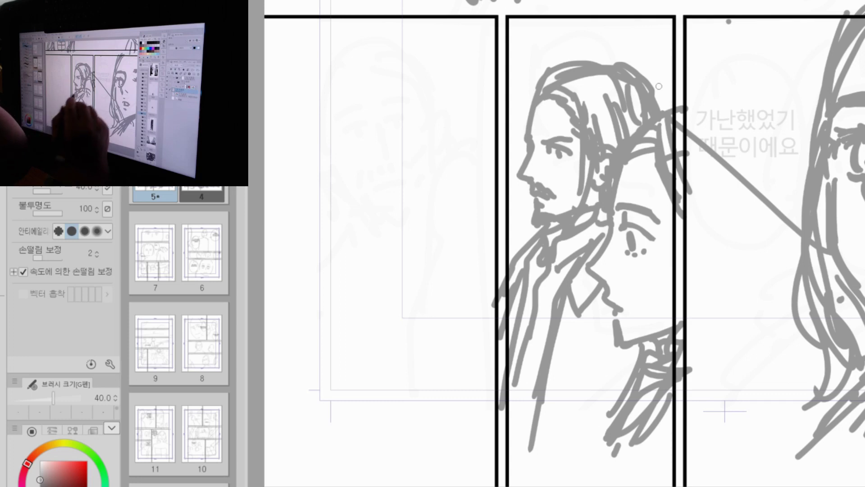
left_click_drag(533, 214, 524, 238)
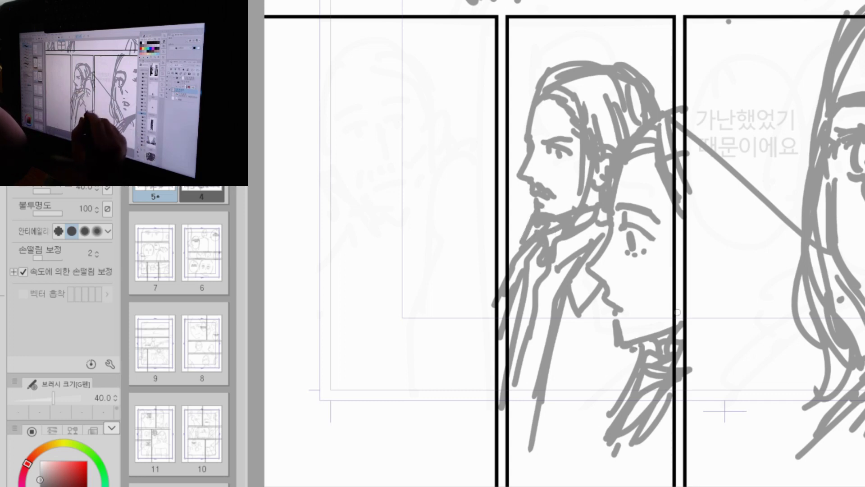
mouse_move(578, 234)
left_mouse_down()
mouse_move(569, 270)
mouse_move(578, 236)
mouse_move(561, 248)
mouse_move(543, 242)
mouse_move(560, 269)
left_mouse_up()
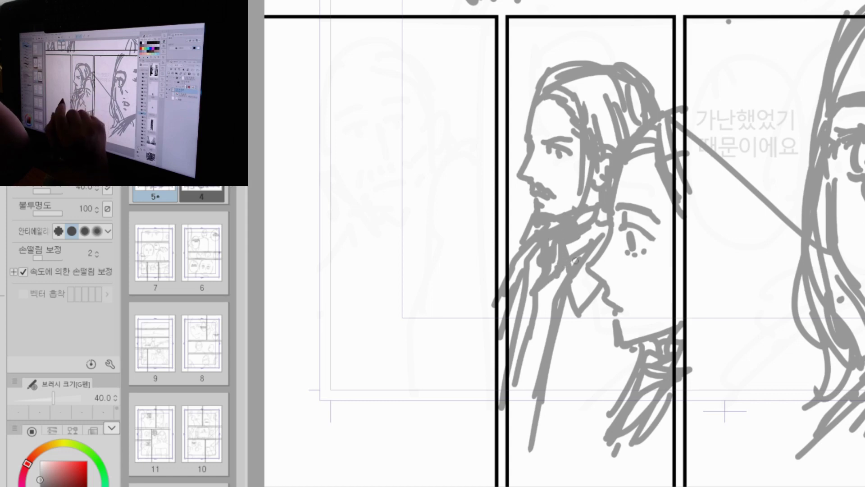
Step: Outline a front-facing head with both ears in the empty panel beside the two profile figures
mouse_move(442, 322)
left_mouse_down()
mouse_move(679, 303)
mouse_move(780, 322)
mouse_move(589, 376)
mouse_move(583, 289)
mouse_move(604, 293)
left_mouse_up()
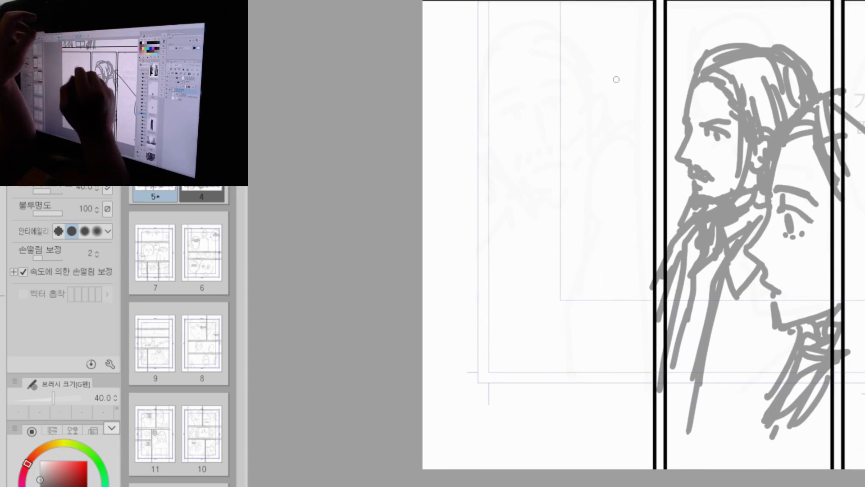
left_click_drag(614, 135, 625, 157)
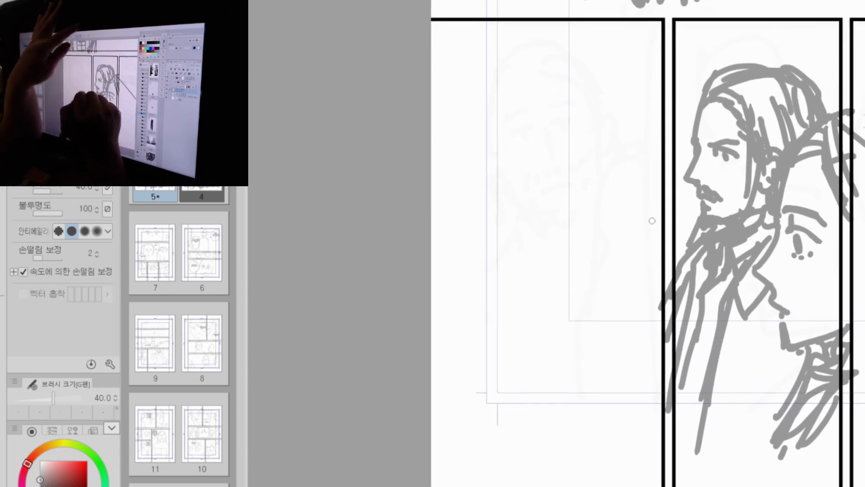
left_click_drag(491, 133, 512, 193)
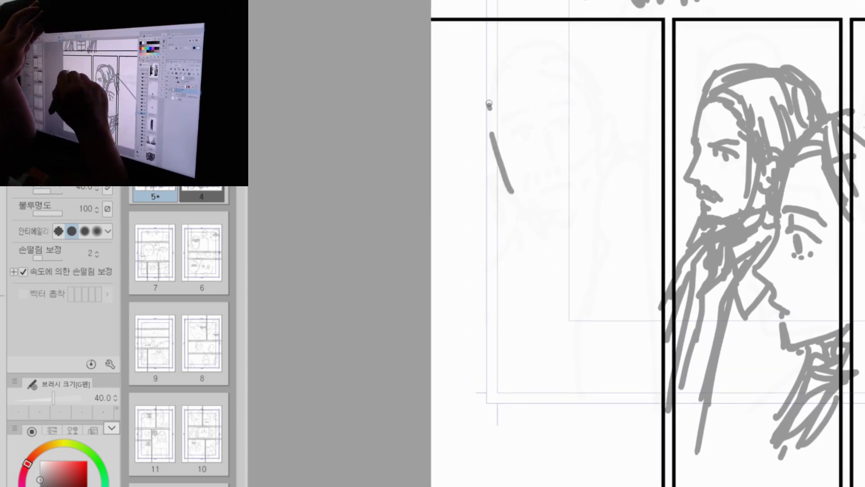
left_click_drag(488, 108, 515, 55)
mouse_move(528, 45)
left_mouse_down()
mouse_move(589, 60)
mouse_move(605, 126)
mouse_move(606, 180)
left_mouse_up()
mouse_move(526, 207)
left_mouse_down()
mouse_move(560, 231)
mouse_move(586, 218)
left_mouse_up()
left_click_drag(603, 183, 588, 220)
left_click_drag(606, 129, 609, 173)
left_click_drag(498, 163, 513, 200)
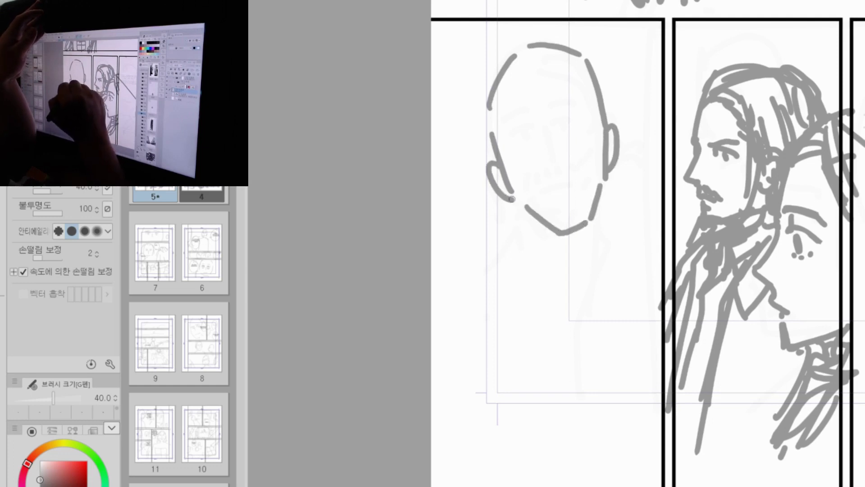
key("ctrl+z")
mouse_move(496, 158)
left_mouse_down()
mouse_move(498, 182)
mouse_move(522, 203)
left_mouse_up()
Step: Sketch the nose, mouth and eyebrows inside the front-facing head outline
left_click_drag(543, 132, 552, 167)
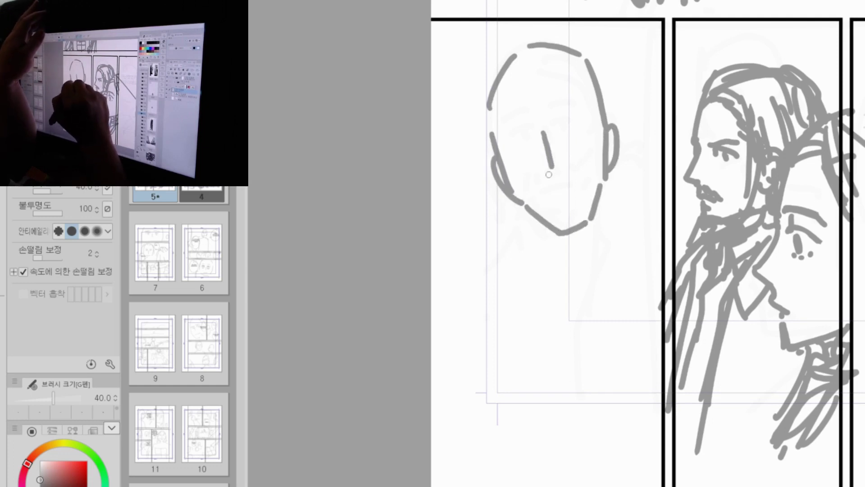
left_click_drag(551, 196, 581, 186)
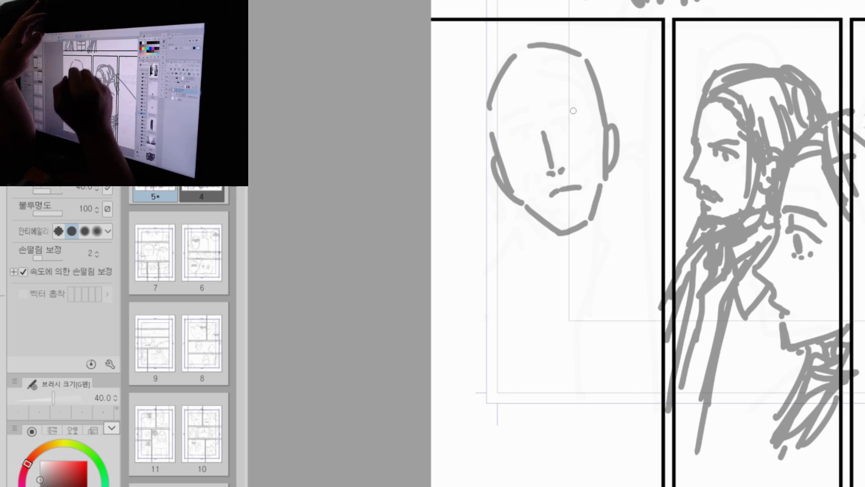
mouse_move(507, 144)
left_mouse_down()
mouse_move(524, 129)
mouse_move(568, 117)
left_mouse_up()
left_click_drag(569, 117, 586, 118)
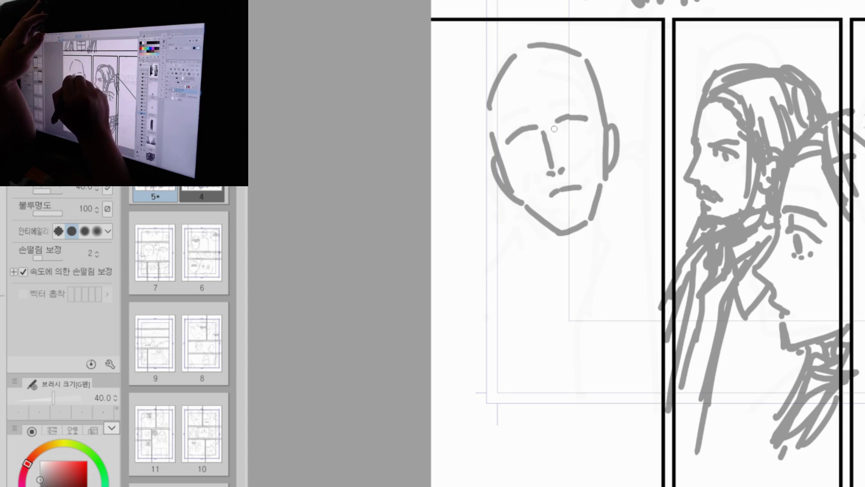
Step: Rework the eyebrows of the front-facing man and draw both eyes with pupils
key("ctrl+z")
key("ctrl+z")
key("ctrl+z")
left_click_drag(519, 135, 587, 117)
left_click_drag(512, 150, 582, 127)
key("ctrl+z")
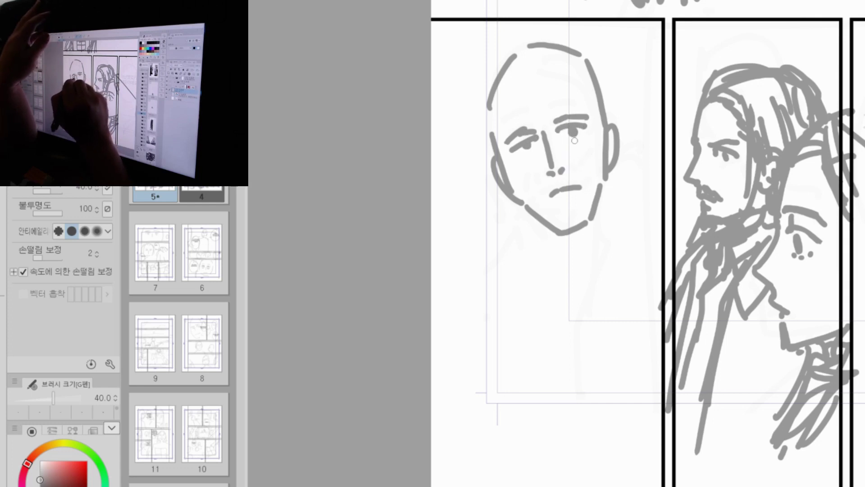
key("ctrl+z")
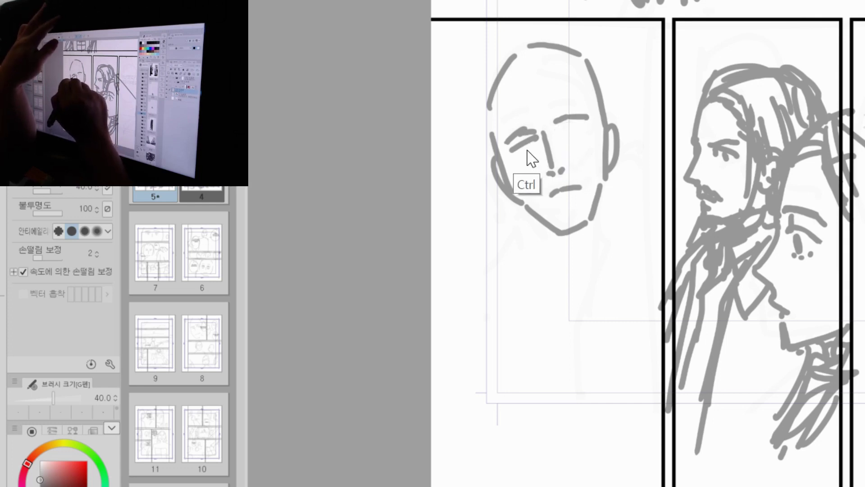
left_click_drag(514, 152, 529, 149)
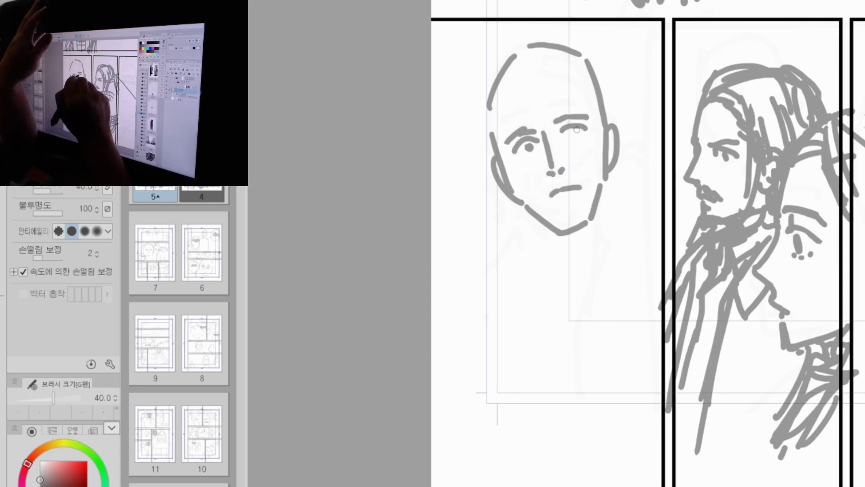
left_click_drag(572, 131, 577, 135)
Step: Draw the moustache, goatee and beard outline along the front-facing man's jaw and cheeks
mouse_move(545, 197)
left_mouse_down()
mouse_move(555, 178)
mouse_move(584, 184)
left_mouse_up()
left_click_drag(508, 176, 543, 202)
mouse_move(602, 143)
left_mouse_down()
mouse_move(575, 214)
mouse_move(579, 230)
left_mouse_up()
left_click_drag(608, 184, 588, 235)
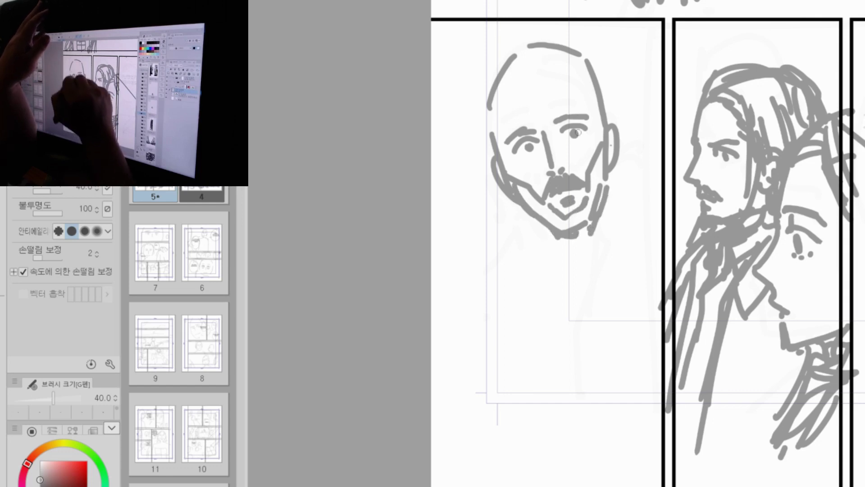
Step: Draw the hairline and crown hair around the front-facing man's forehead and temples, undoing the last stroke
mouse_move(529, 68)
left_mouse_down()
mouse_move(553, 67)
mouse_move(533, 93)
left_mouse_up()
mouse_move(540, 76)
left_mouse_down()
mouse_move(581, 84)
mouse_move(602, 127)
left_mouse_up()
mouse_move(530, 49)
left_mouse_down()
mouse_move(590, 65)
mouse_move(611, 121)
left_mouse_up()
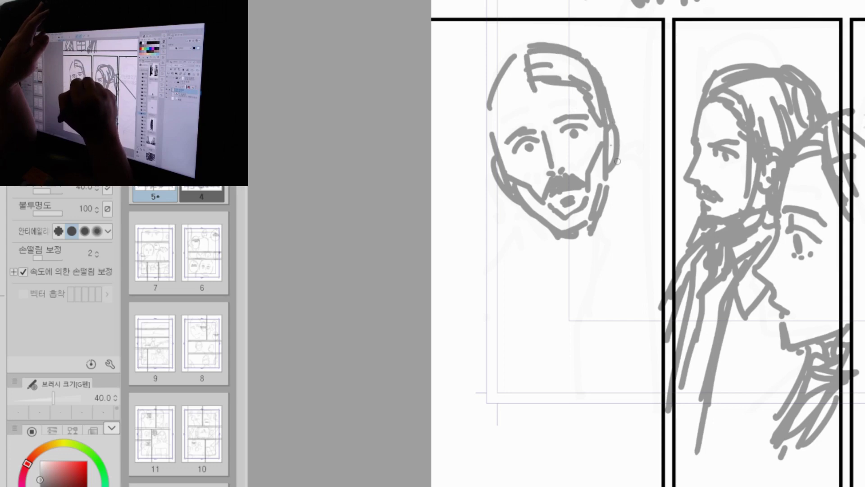
left_click_drag(617, 161, 622, 175)
left_click_drag(526, 85, 494, 108)
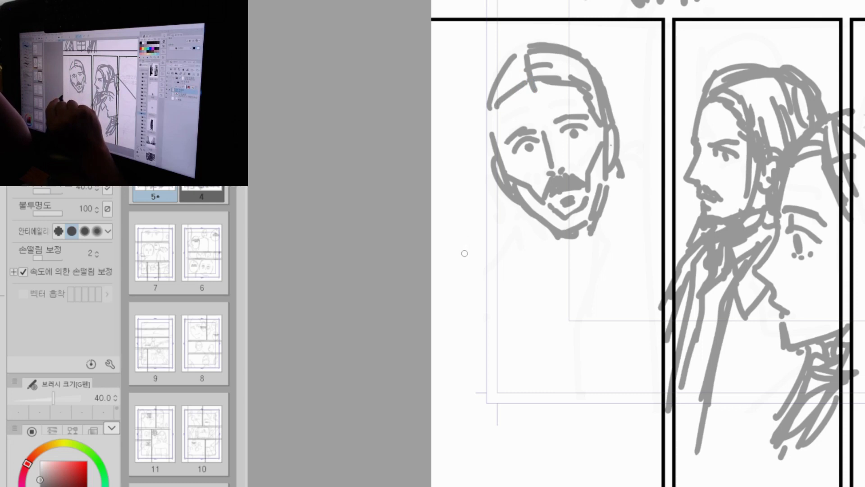
mouse_move(520, 90)
left_mouse_down()
mouse_move(499, 120)
mouse_move(503, 137)
left_mouse_up()
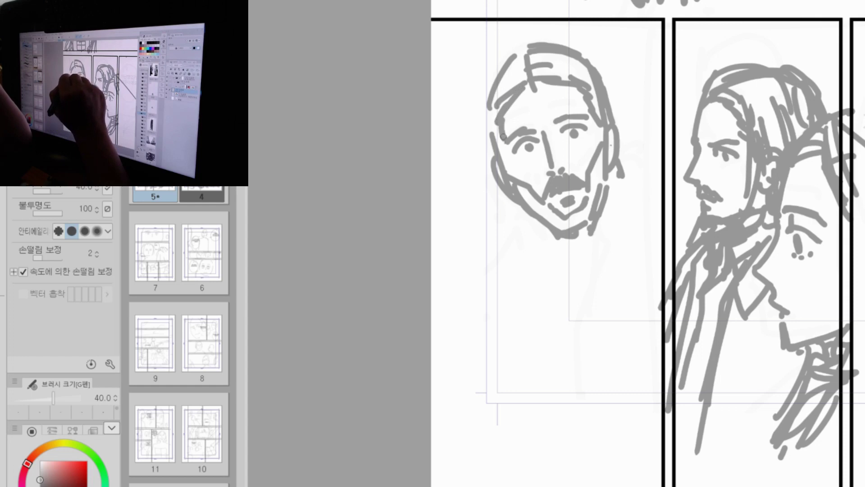
mouse_move(506, 63)
left_mouse_down()
mouse_move(491, 88)
mouse_move(491, 167)
left_mouse_up()
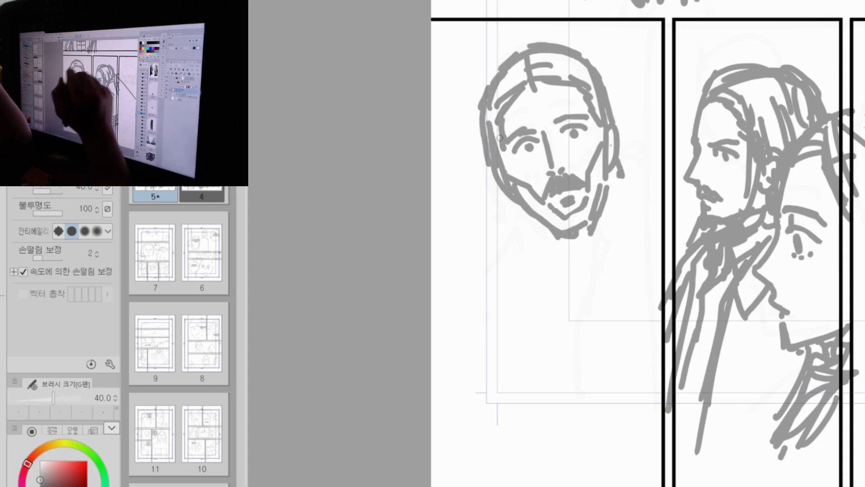
key("ctrl+z")
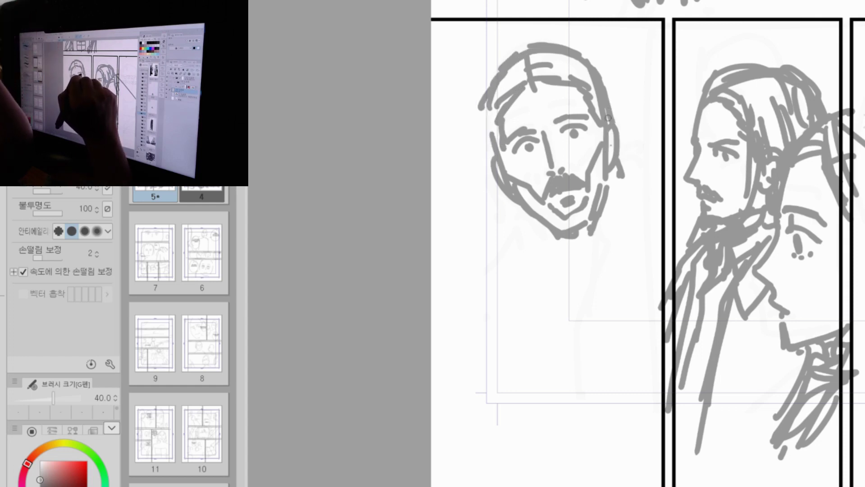
Step: Draw long hair strands falling on both sides of the front-facing man's face
mouse_move(491, 104)
left_mouse_down()
mouse_move(496, 164)
mouse_move(504, 150)
mouse_move(527, 198)
mouse_move(515, 235)
left_mouse_up()
left_click_drag(494, 180, 501, 212)
left_click_drag(484, 135, 509, 232)
left_click_drag(494, 198, 502, 217)
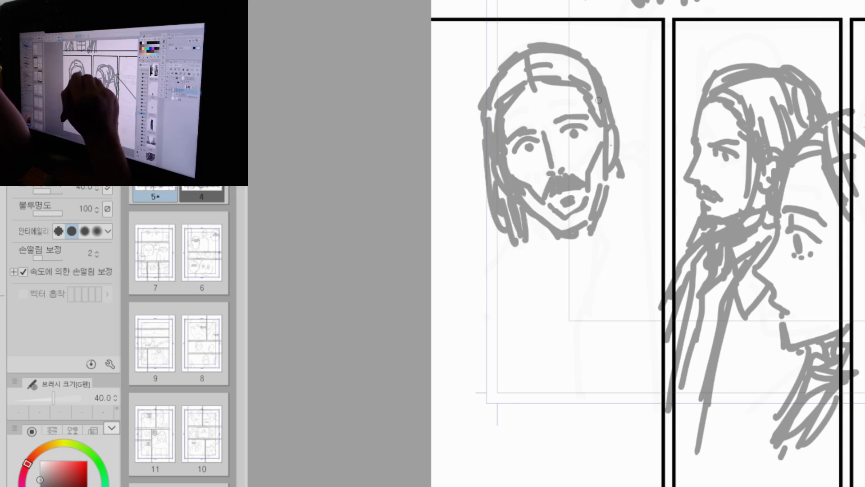
left_click_drag(604, 83, 629, 201)
mouse_move(606, 99)
left_mouse_down()
mouse_move(637, 183)
mouse_move(617, 188)
left_mouse_up()
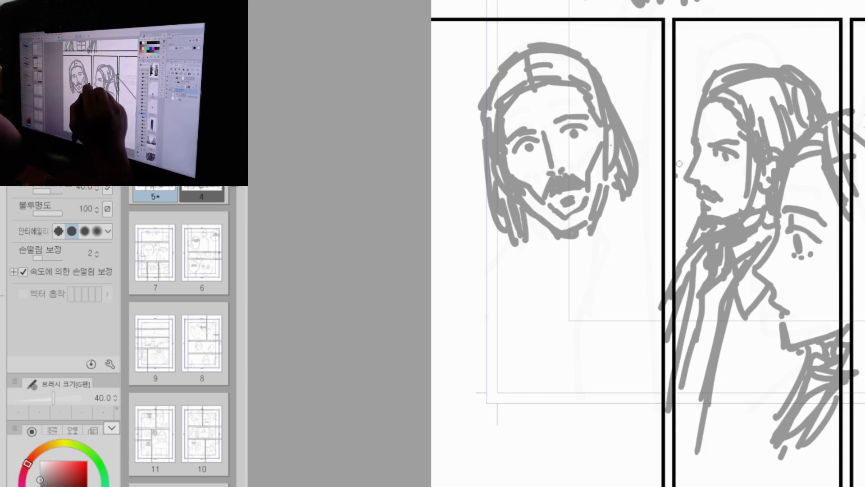
Step: Select the front-facing man's head and rotate it by about 9 degrees to straighten its tilt
key("m")
mouse_move(445, 33)
left_mouse_down()
mouse_move(604, 253)
mouse_move(651, 292)
left_mouse_up()
key("ctrl+t")
left_click_drag(769, 182, 766, 215)
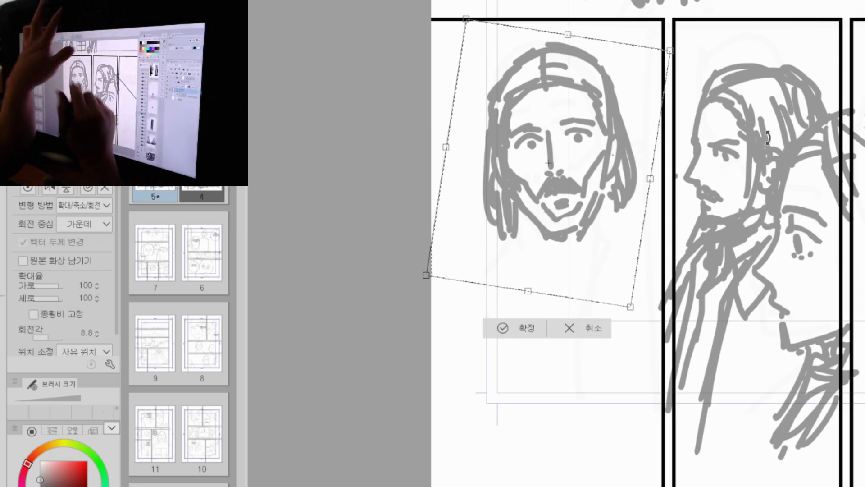
key("ctrl")
key("Return")
Step: Outline a long-haired figure seen from behind against the man's shoulder, with long wavy locks down the back
left_click_drag(598, 189, 559, 317)
left_click_drag(595, 187, 660, 234)
left_click_drag(630, 188, 666, 213)
mouse_move(585, 202)
left_mouse_down()
mouse_move(535, 341)
mouse_move(537, 390)
left_mouse_up()
left_click_drag(589, 287, 573, 382)
left_click_drag(563, 307, 576, 422)
mouse_move(528, 387)
left_mouse_down()
mouse_move(547, 453)
mouse_move(559, 440)
left_mouse_up()
left_click_drag(630, 235, 631, 399)
left_click_drag(594, 311, 617, 442)
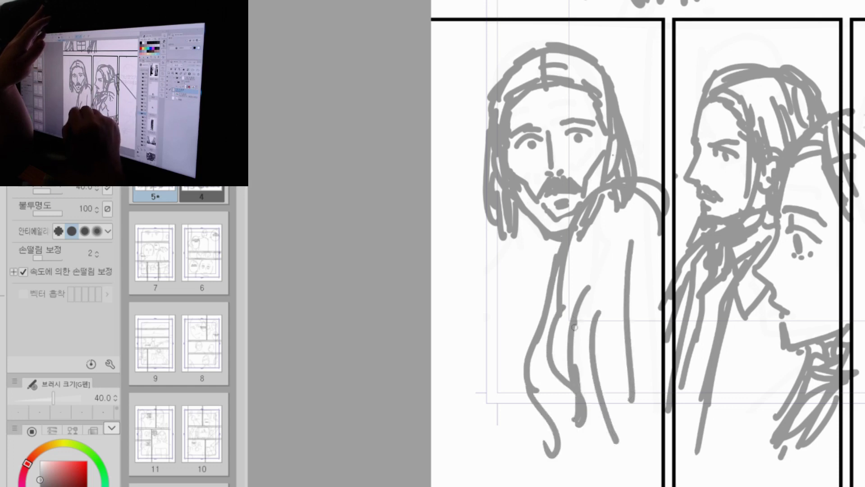
Step: Fill the figure's long hair with more flowing strands and curled ends
left_click_drag(574, 324, 606, 428)
mouse_move(624, 206)
left_mouse_down()
mouse_move(630, 242)
mouse_move(611, 313)
left_mouse_up()
mouse_move(595, 217)
left_mouse_down()
mouse_move(574, 310)
mouse_move(583, 309)
left_mouse_up()
left_click_drag(636, 223, 652, 408)
left_click_drag(631, 409, 646, 461)
left_click_drag(612, 443, 624, 464)
left_click_drag(586, 401, 596, 433)
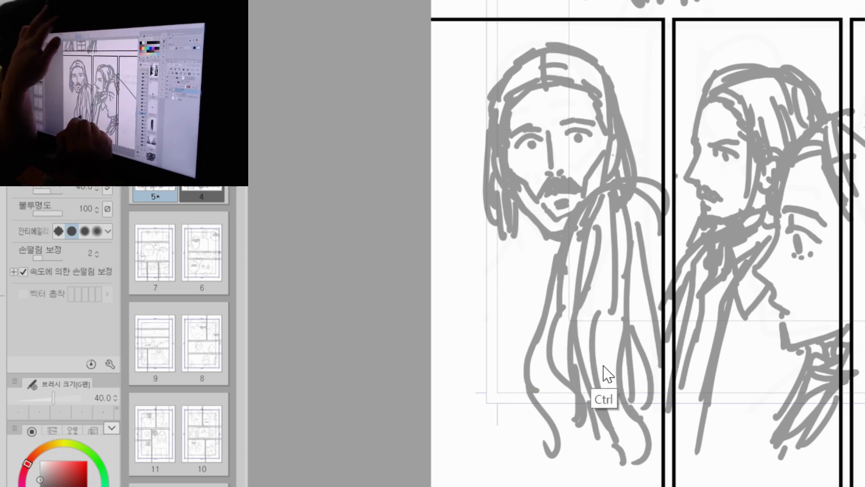
Step: Sketch the arm across the long-haired figure's back, and the man's neck, collar and shoulder
mouse_move(602, 360)
left_mouse_down()
mouse_move(662, 371)
mouse_move(577, 481)
left_mouse_up()
left_click_drag(538, 422, 479, 449)
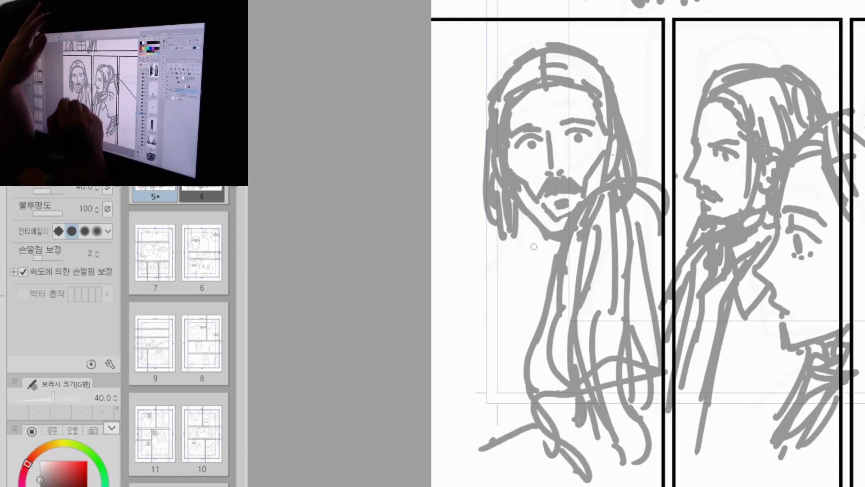
mouse_move(522, 207)
left_mouse_down()
mouse_move(516, 237)
mouse_move(551, 249)
mouse_move(523, 288)
mouse_move(549, 273)
left_mouse_up()
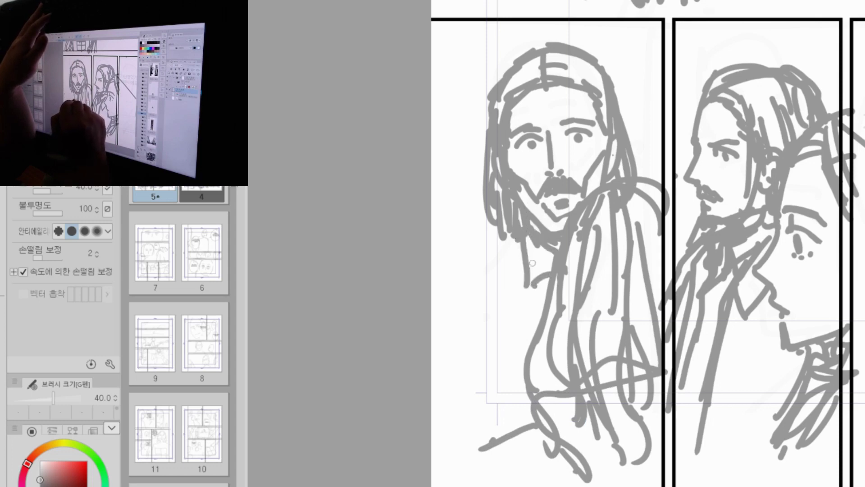
mouse_move(518, 239)
left_mouse_down()
mouse_move(516, 318)
mouse_move(547, 279)
left_mouse_up()
mouse_move(511, 244)
left_mouse_down()
mouse_move(518, 314)
mouse_move(543, 269)
mouse_move(513, 275)
left_mouse_up()
left_click_drag(535, 289, 543, 309)
mouse_move(514, 232)
left_mouse_down()
mouse_move(453, 274)
mouse_move(499, 239)
mouse_move(468, 261)
left_mouse_up()
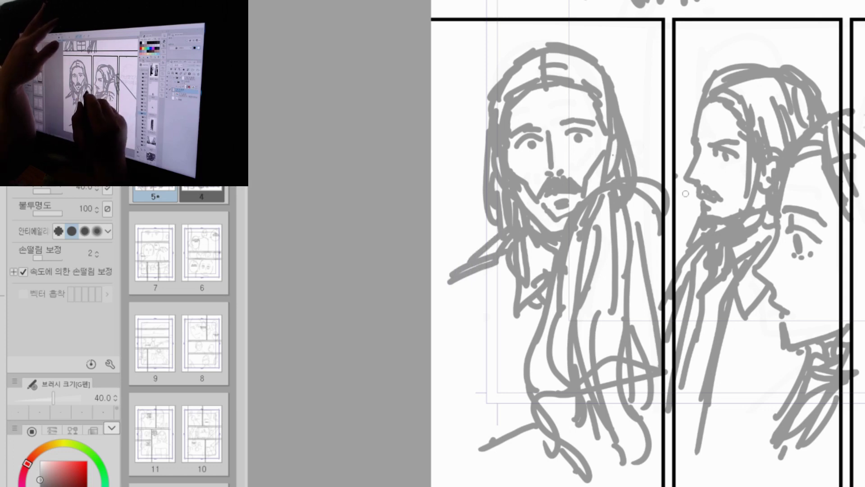
Step: Select the embracing pair in the bottom-row end panel, nudge the drawing slightly to the right and clear the selection
key("ctrl+space")
left_click_drag(715, 182, 689, 210)
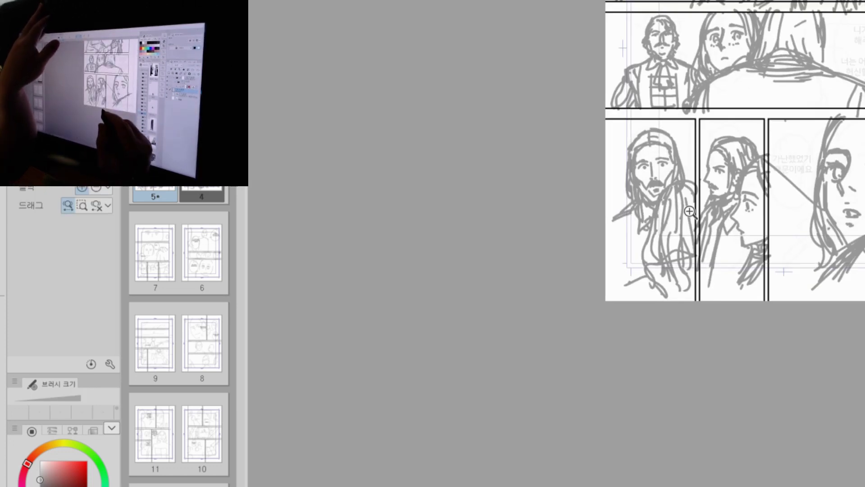
key("m")
left_click_drag(594, 131, 686, 301)
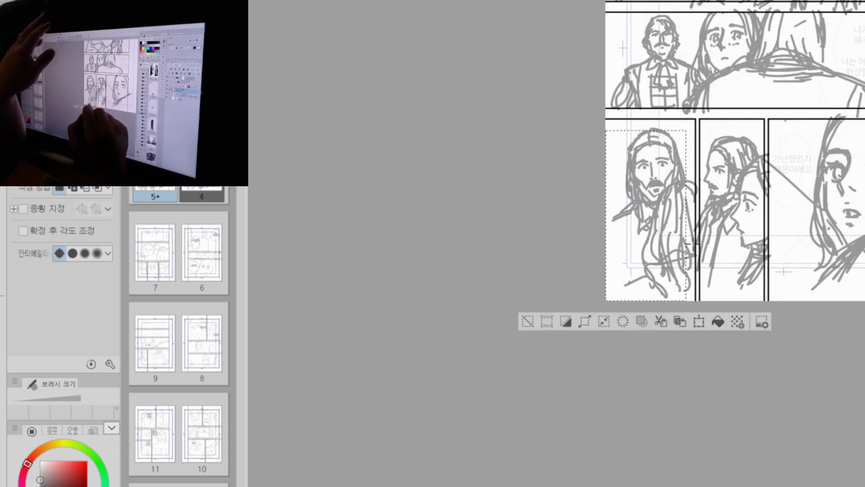
left_click_drag(598, 118, 692, 305)
key("ctrl+Right")
key("ctrl+Right")
key("ctrl+Right")
key("ctrl+Right")
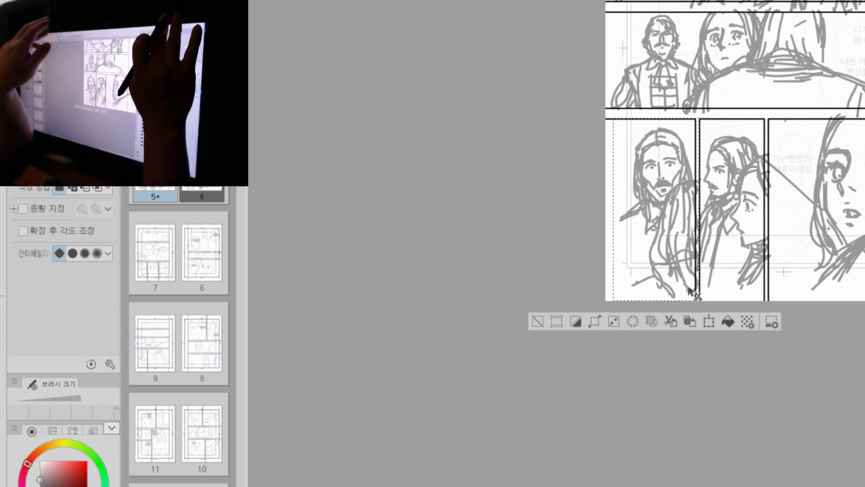
key("ctrl+Right")
key("ctrl+d")
Step: Check the whole sketched page and go to page 6 of the comic
key("ctrl+space")
left_click_drag(830, 92, 782, 130)
key("space")
left_click_drag(845, 73, 591, 227)
key("ctrl+space")
left_click_drag(559, 240, 559, 202)
key("alt+p")
key("Escape")
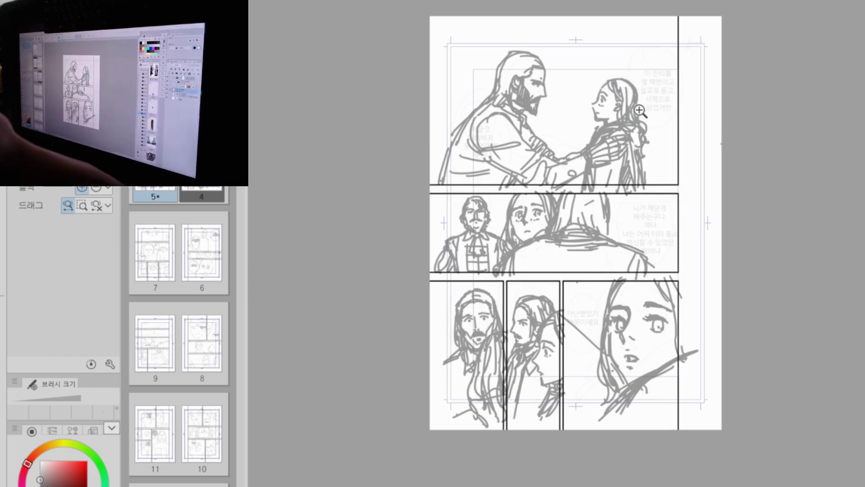
key("Page_Down")
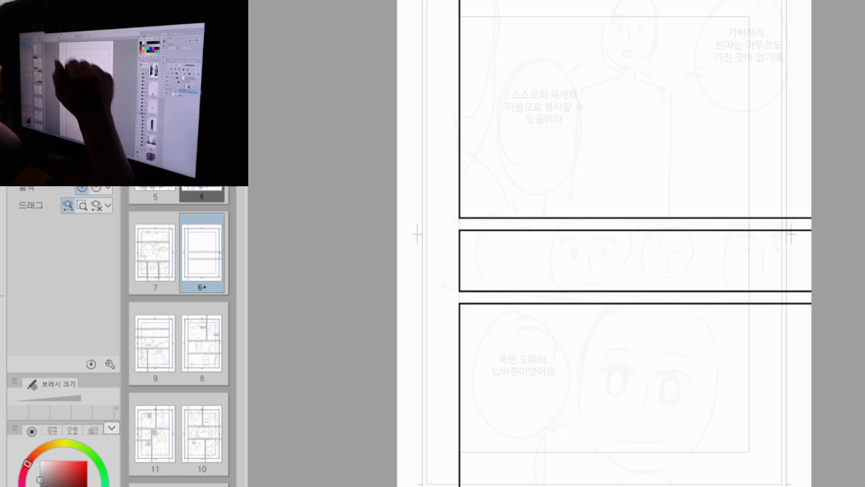
Step: Outline the foreground profile head with its ear, cropped by the left edge of page 6's top panel
left_click_drag(523, 32, 559, 22)
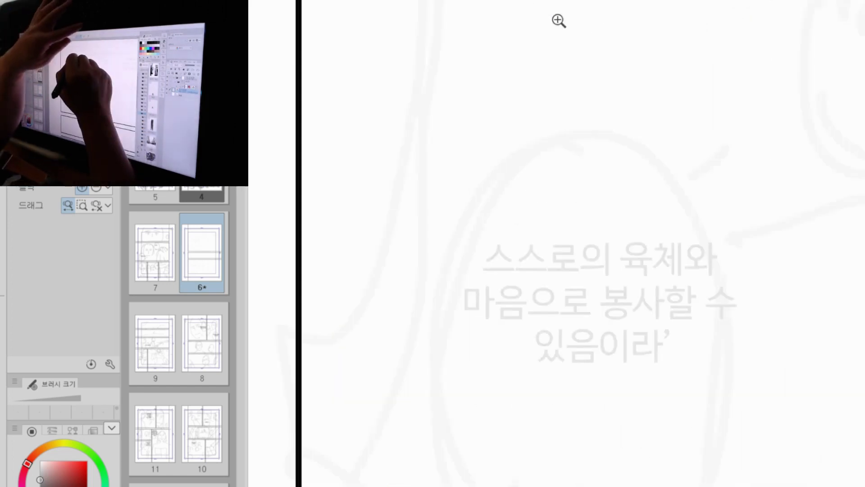
left_click_drag(594, 67, 684, 45)
left_click_drag(682, 44, 653, 74)
left_click_drag(664, 126, 598, 241)
left_click_drag(509, 36, 529, 70)
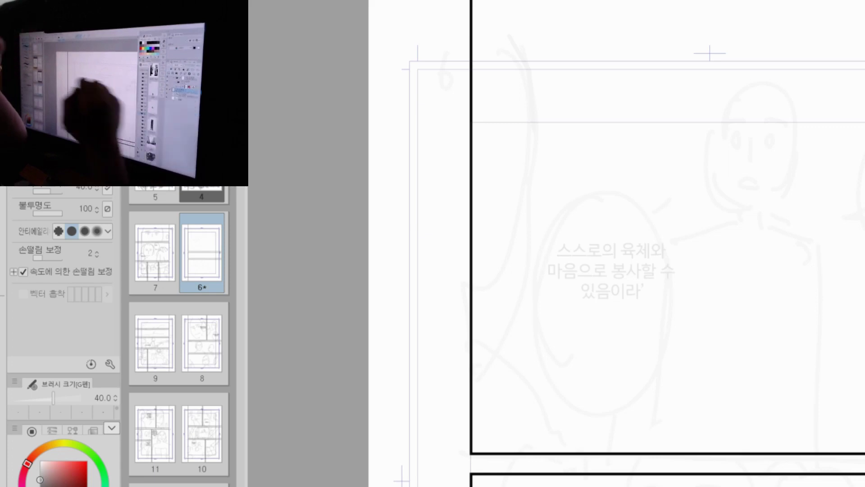
mouse_move(502, 26)
left_mouse_down()
mouse_move(534, 117)
mouse_move(533, 203)
mouse_move(513, 323)
left_mouse_up()
left_click_drag(459, 321, 506, 334)
mouse_move(502, 154)
left_mouse_down()
mouse_move(472, 192)
mouse_move(496, 163)
mouse_move(501, 169)
mouse_move(491, 169)
mouse_move(481, 200)
mouse_move(496, 250)
left_mouse_up()
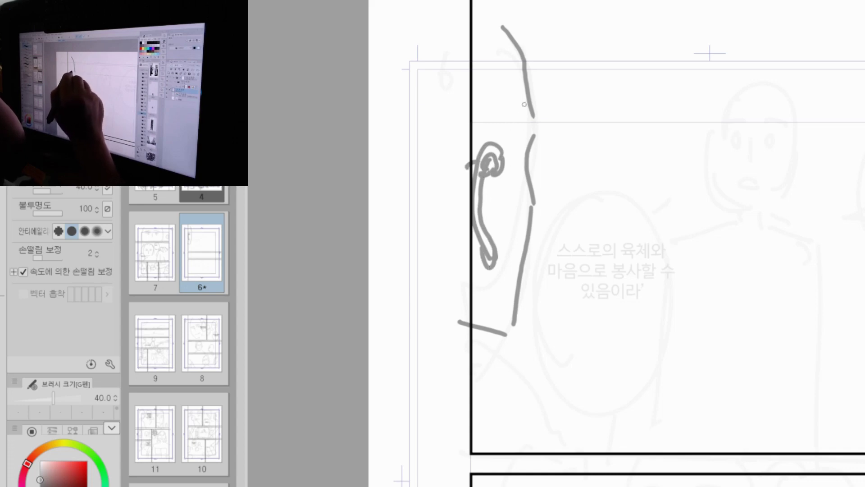
Step: Add the cheek contour, nose and jaw strokes to the cropped profile head
mouse_move(520, 69)
left_mouse_down()
mouse_move(528, 135)
mouse_move(500, 185)
mouse_move(495, 241)
left_mouse_up()
mouse_move(501, 205)
left_mouse_down()
mouse_move(516, 235)
mouse_move(514, 293)
left_mouse_up()
mouse_move(482, 264)
left_mouse_down()
mouse_move(474, 291)
mouse_move(487, 329)
mouse_move(516, 345)
left_mouse_up()
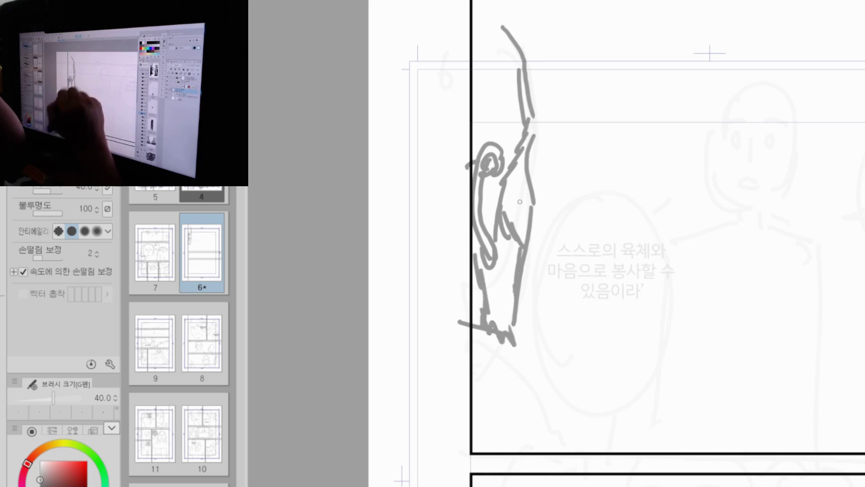
left_click_drag(524, 171, 531, 230)
mouse_move(524, 99)
left_mouse_down()
mouse_move(543, 207)
mouse_move(536, 231)
left_mouse_up()
left_click_drag(530, 143, 545, 224)
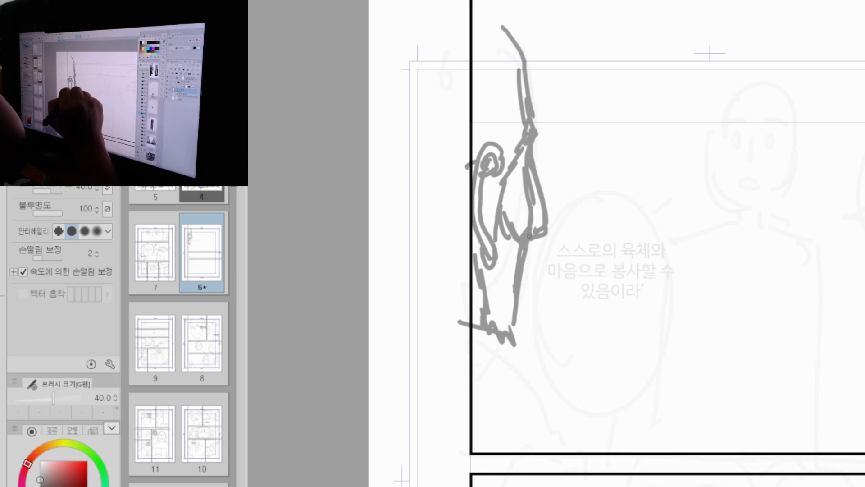
mouse_move(516, 298)
left_mouse_down()
mouse_move(523, 325)
mouse_move(513, 325)
mouse_move(513, 344)
left_mouse_up()
Step: Draw hair strands sweeping from the cropped profile's forehead back toward the ear
left_click_drag(511, 48, 475, 113)
left_click_drag(523, 65, 471, 142)
left_click_drag(519, 99, 473, 147)
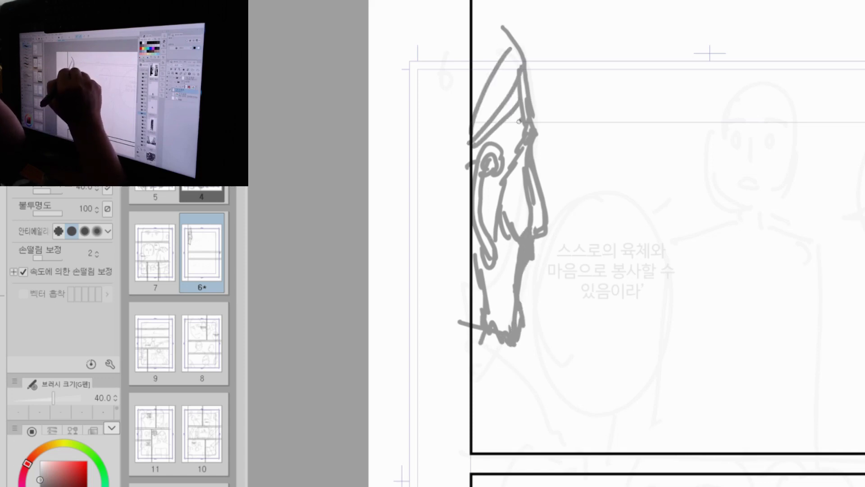
left_click_drag(521, 119, 506, 160)
left_click_drag(488, 38, 523, 63)
left_click_drag(490, 28, 514, 52)
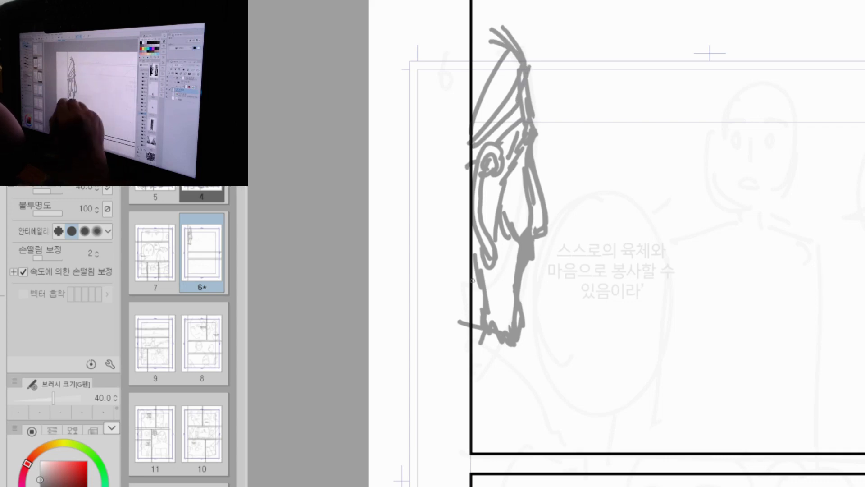
Step: Add strokes behind the cropped profile's jaw and draw the sloping shoulder line below it
mouse_move(474, 279)
left_mouse_down()
mouse_move(466, 303)
mouse_move(487, 358)
left_mouse_up()
mouse_move(464, 303)
left_mouse_down()
mouse_move(469, 351)
mouse_move(476, 347)
left_mouse_up()
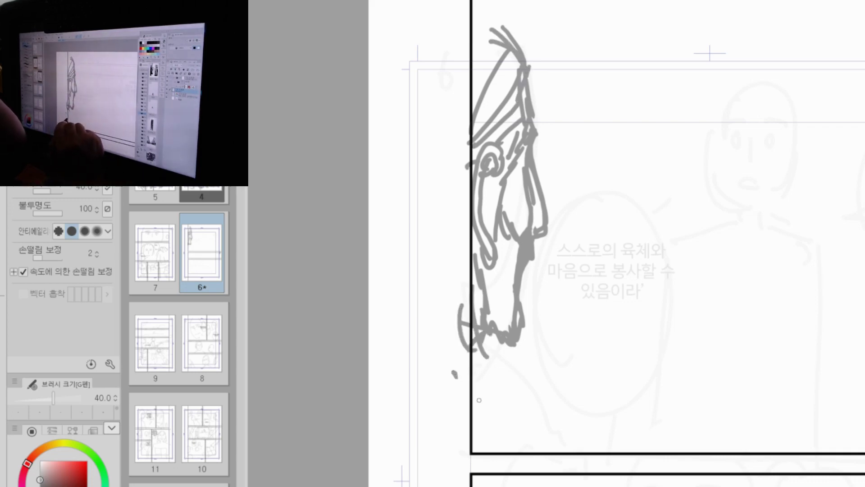
mouse_move(460, 381)
left_mouse_down()
mouse_move(522, 433)
mouse_move(513, 449)
left_mouse_up()
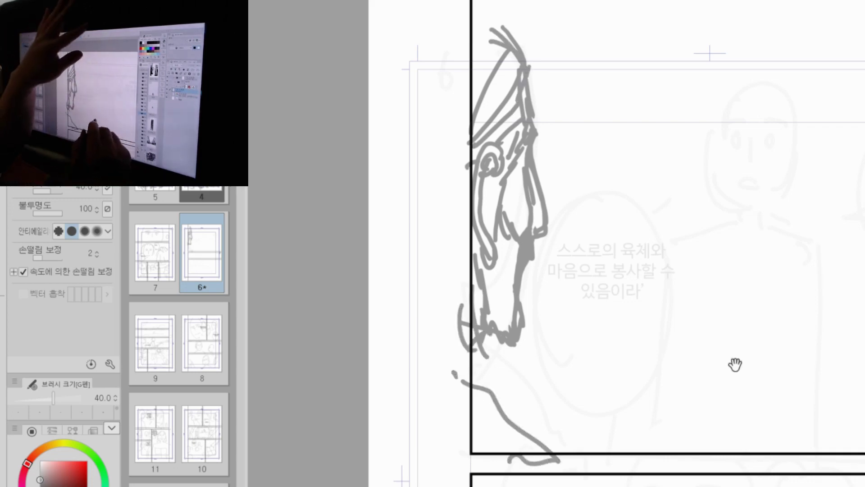
Step: Outline a front-facing head with a pointed chin and both ears over the middle figure's storyboard head
left_click_drag(734, 363, 619, 416)
left_click_drag(598, 192, 604, 246)
left_click_drag(679, 197, 672, 244)
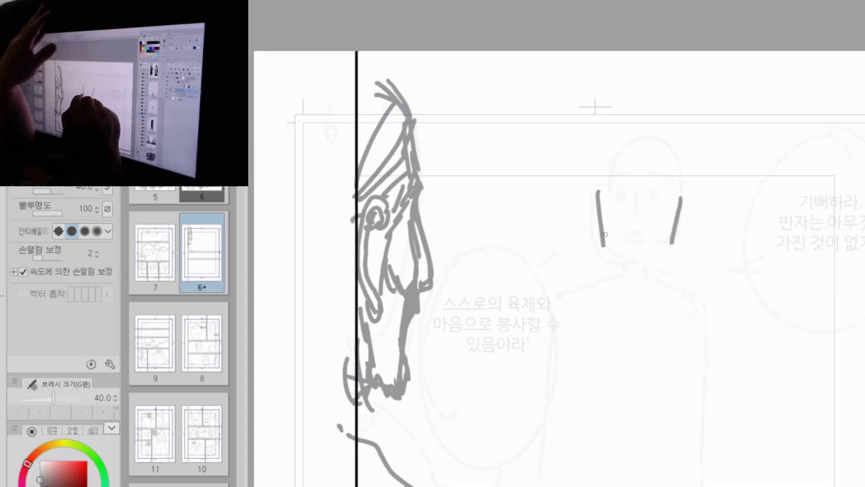
left_click_drag(603, 246, 633, 268)
key("ctrl+z")
mouse_move(602, 243)
left_mouse_down()
mouse_move(633, 268)
mouse_move(666, 246)
left_mouse_up()
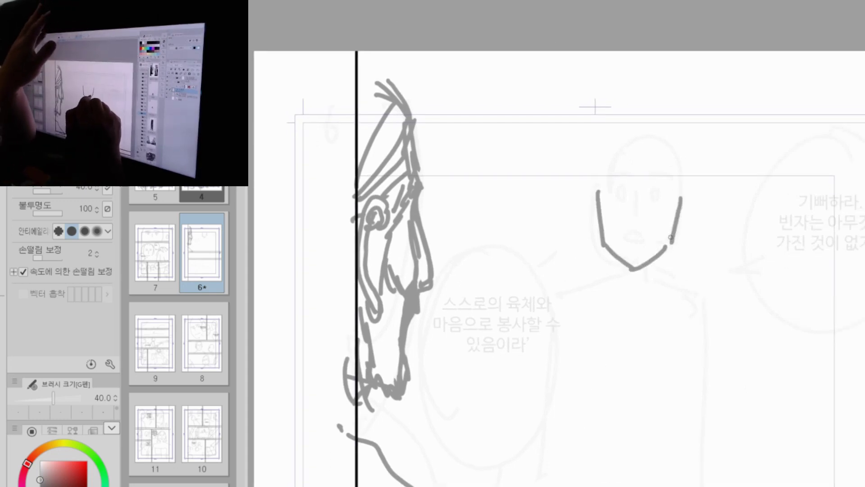
left_click_drag(679, 214, 672, 241)
left_click_drag(597, 208, 603, 239)
key("ctrl+z")
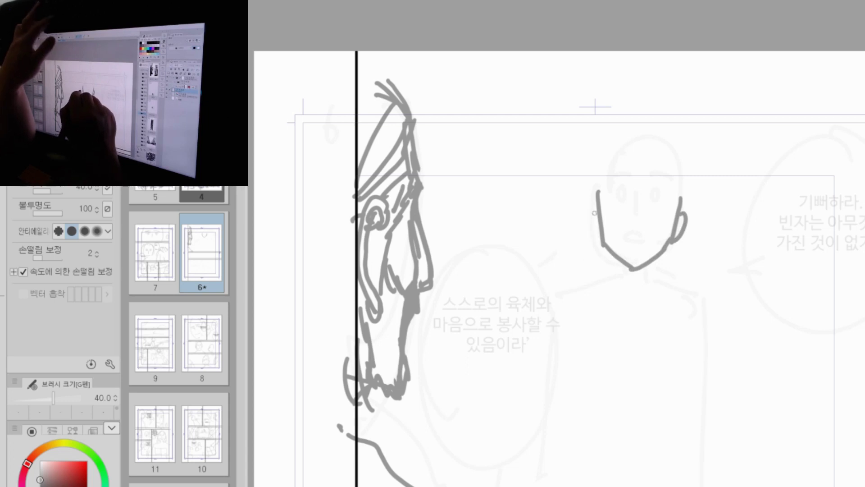
left_click_drag(596, 207, 602, 243)
left_click_drag(600, 180, 627, 146)
mouse_move(629, 143)
left_mouse_down()
mouse_move(655, 144)
mouse_move(683, 191)
left_mouse_up()
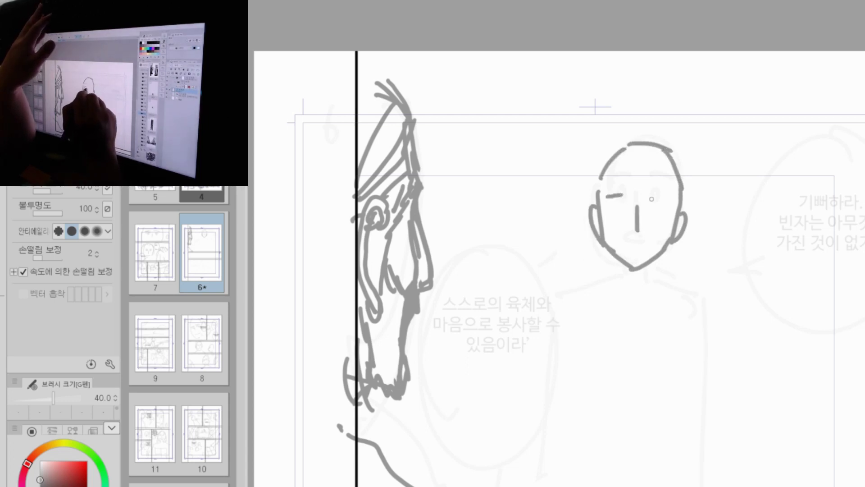
Step: Draw the eyebrows, eyes and small open mouth inside the front-facing head, undoing strokes that miss
key("ctrl+z")
key("ctrl+z")
left_click_drag(605, 201, 668, 204)
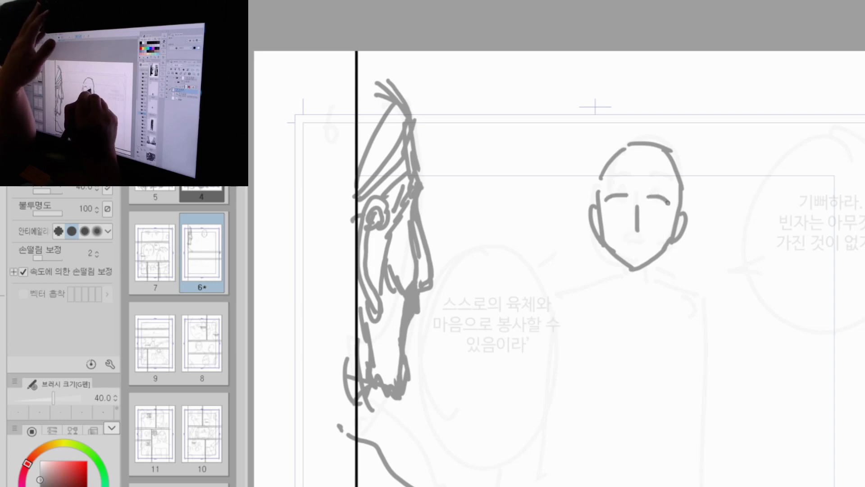
left_click_drag(610, 210, 665, 210)
left_click_drag(654, 209, 656, 221)
left_click_drag(658, 208, 657, 220)
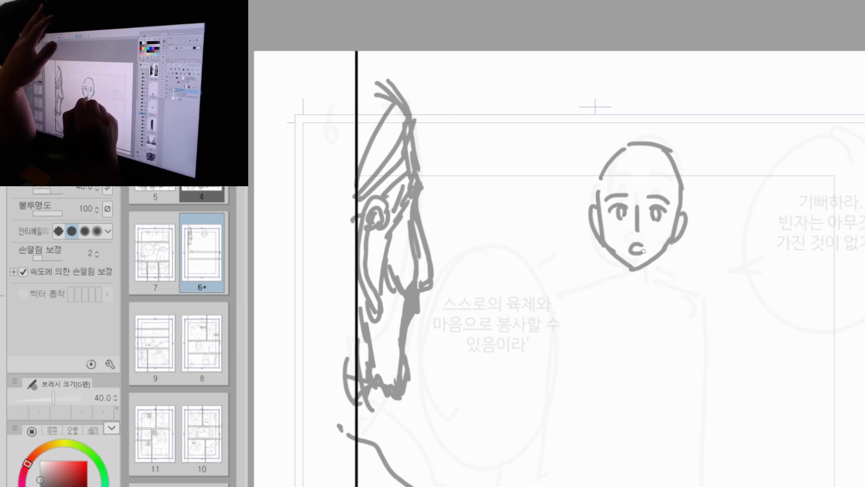
left_click_drag(643, 251, 639, 253)
key("ctrl+z")
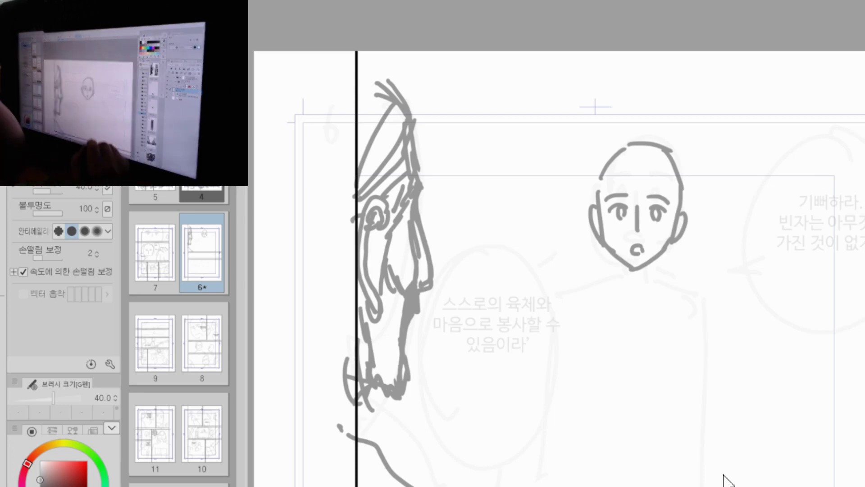
Step: Draw the neck lines and the centre-parted hairline over the front-facing girl's forehead
mouse_move(618, 261)
left_mouse_down()
mouse_move(621, 273)
mouse_move(655, 274)
left_mouse_up()
left_click_drag(640, 146, 676, 198)
mouse_move(656, 155)
left_mouse_down()
mouse_move(685, 211)
mouse_move(597, 207)
left_mouse_up()
left_click_drag(633, 163, 599, 192)
left_click_drag(662, 148, 692, 214)
key("ctrl+z")
Step: Draw the girl's shoulder-length hair falling down both sides of her face
mouse_move(670, 148)
left_mouse_down()
mouse_move(700, 268)
mouse_move(683, 283)
left_mouse_up()
mouse_move(668, 245)
left_mouse_down()
mouse_move(667, 275)
mouse_move(685, 282)
left_mouse_up()
left_click_drag(681, 263, 686, 276)
mouse_move(618, 147)
left_mouse_down()
mouse_move(592, 189)
mouse_move(586, 225)
left_mouse_up()
left_click_drag(588, 230, 573, 285)
left_click_drag(609, 249, 590, 285)
left_click_drag(583, 224, 565, 293)
left_click_drag(580, 261, 569, 294)
left_click_drag(609, 272, 605, 286)
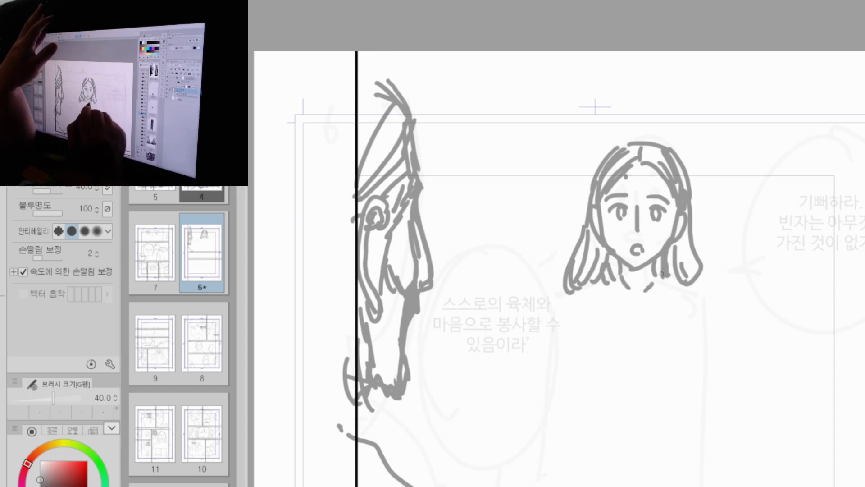
Step: Finish the ends of the girl's hair on both sides and reinforce the hair outline around her head
left_click_drag(662, 276, 707, 296)
left_click_drag(567, 305, 565, 315)
left_click_drag(755, 363, 734, 321)
mouse_move(621, 97)
left_mouse_down()
mouse_move(644, 105)
mouse_move(692, 249)
left_mouse_up()
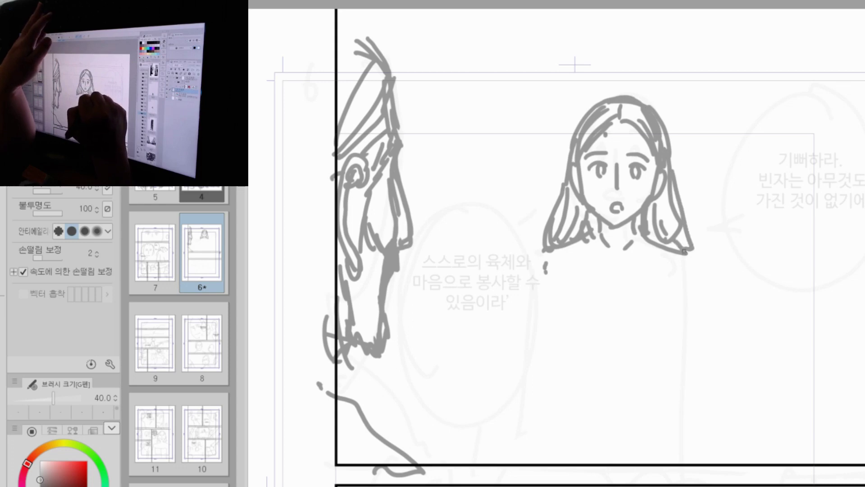
Step: Draw the collar under the girl's chin and a vertical front line down her coat
mouse_move(588, 227)
left_mouse_down()
mouse_move(626, 262)
mouse_move(660, 254)
left_mouse_up()
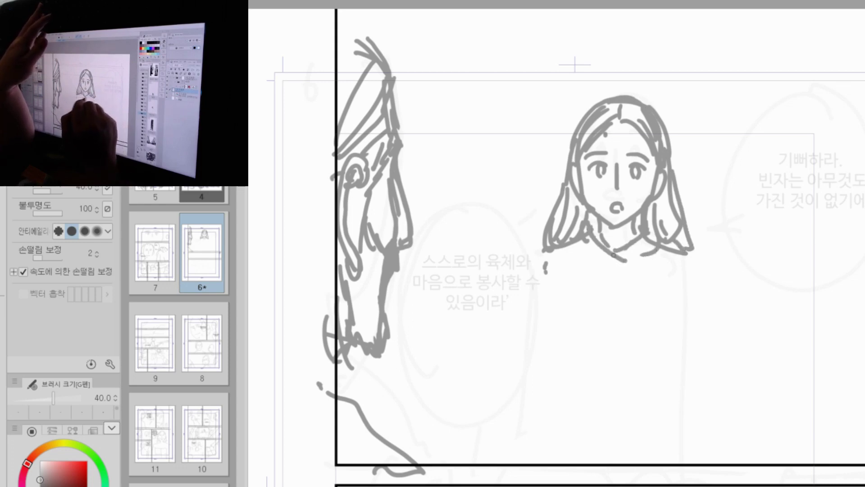
left_click_drag(561, 237, 606, 269)
mouse_move(649, 247)
left_mouse_down()
mouse_move(609, 273)
mouse_move(644, 272)
mouse_move(612, 425)
left_mouse_up()
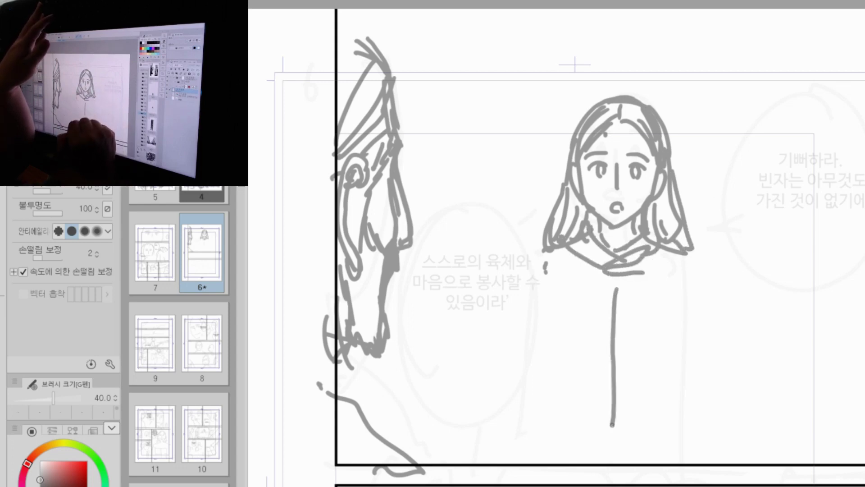
Step: Sketch the girl's torso sides tapering to the waist and flaring below it, redrawing the upper side lines
left_click_drag(562, 261, 545, 327)
left_click_drag(674, 266, 685, 322)
key("ctrl+z")
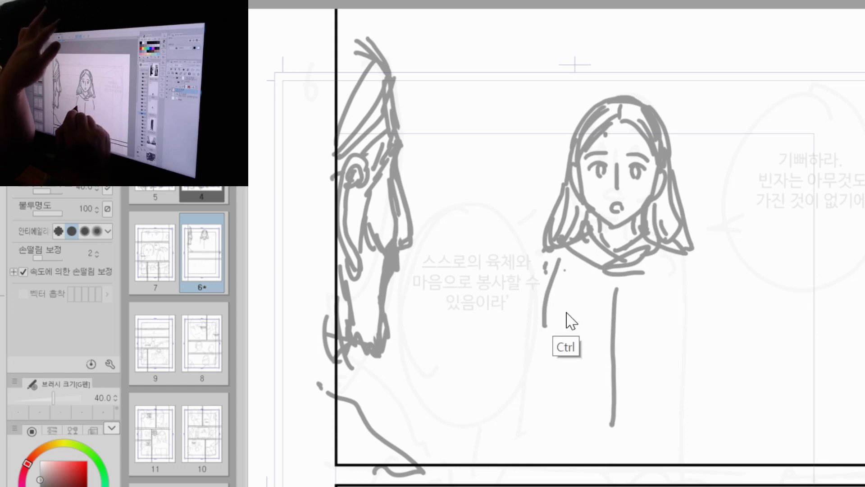
key("ctrl+z")
left_click_drag(563, 269, 554, 339)
left_click_drag(676, 283, 678, 337)
left_click_drag(676, 333, 662, 404)
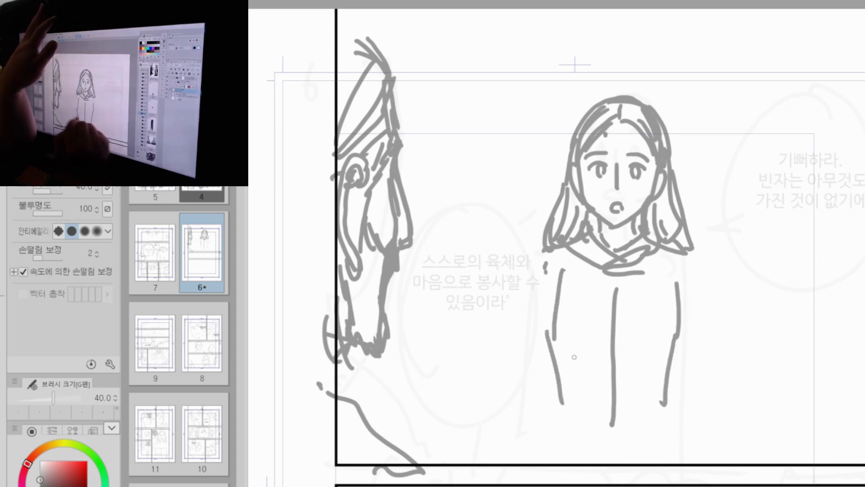
left_click_drag(560, 327, 551, 426)
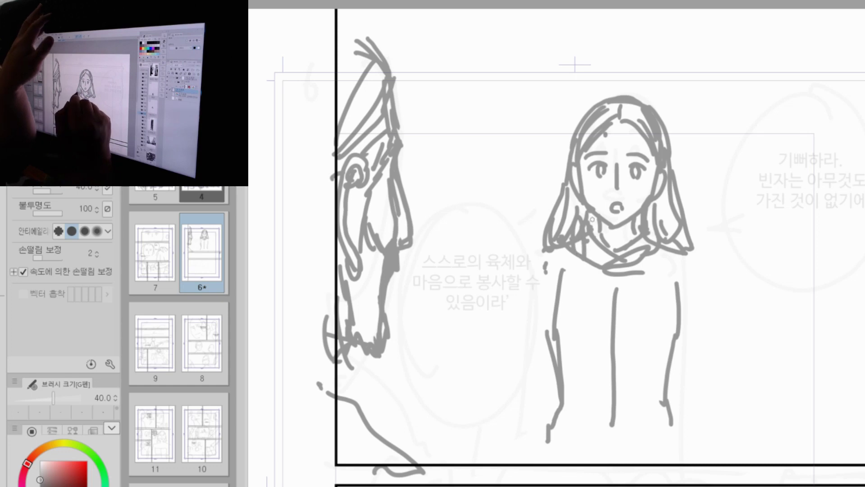
Step: Erase the lines around one shoulder and draw the girl's raised fist beside her collar
key("e")
mouse_move(578, 252)
left_mouse_down()
mouse_move(575, 238)
mouse_move(565, 297)
left_mouse_up()
key("p")
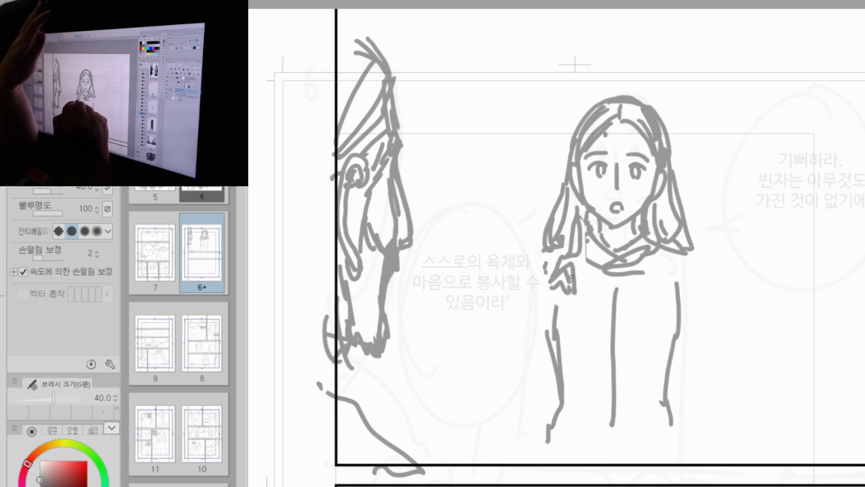
key("ctrl+z")
key("ctrl+z")
left_click_drag(572, 277, 572, 291)
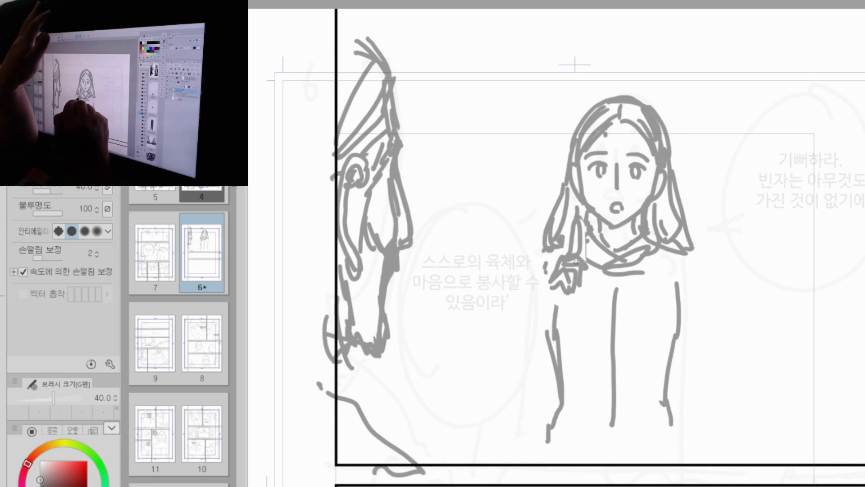
left_click_drag(559, 263, 574, 224)
mouse_move(560, 281)
left_mouse_down()
mouse_move(574, 313)
mouse_move(582, 285)
mouse_move(553, 320)
mouse_move(563, 290)
mouse_move(574, 319)
left_mouse_up()
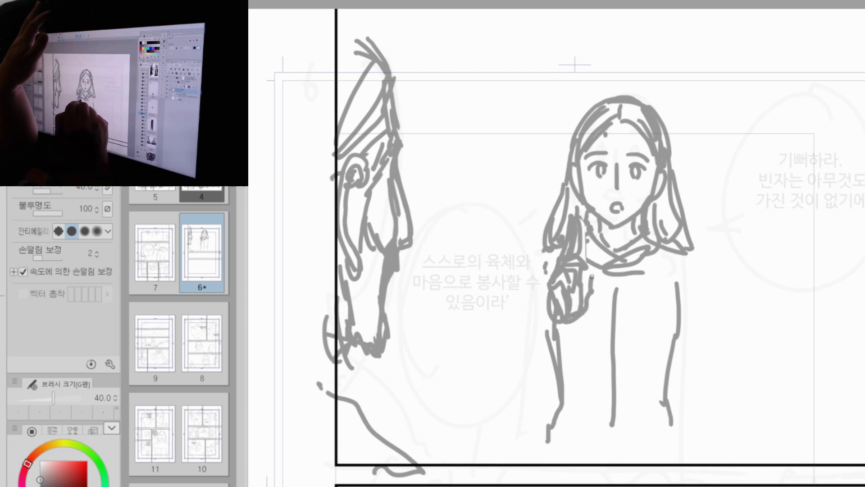
left_click_drag(583, 263, 586, 298)
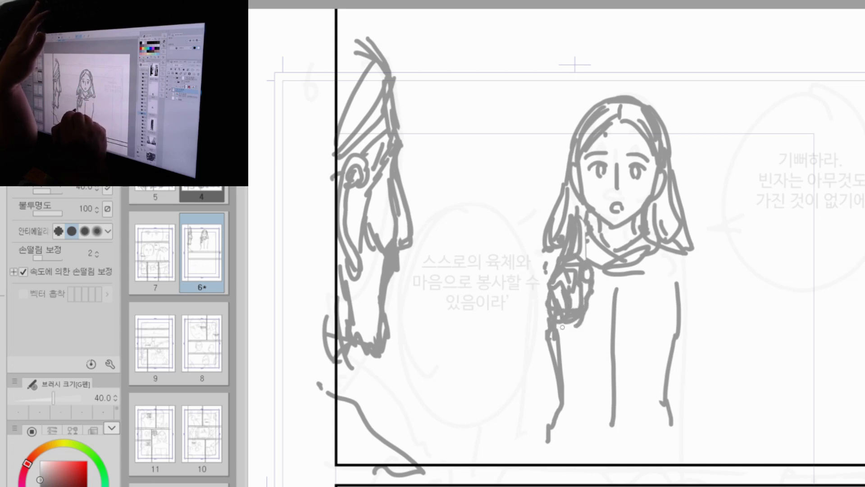
Step: Draw the bent forearm below the raised fist and the diagonal cloak folds across the chest
mouse_move(546, 319)
left_mouse_down()
mouse_move(525, 383)
mouse_move(575, 321)
mouse_move(565, 359)
left_mouse_up()
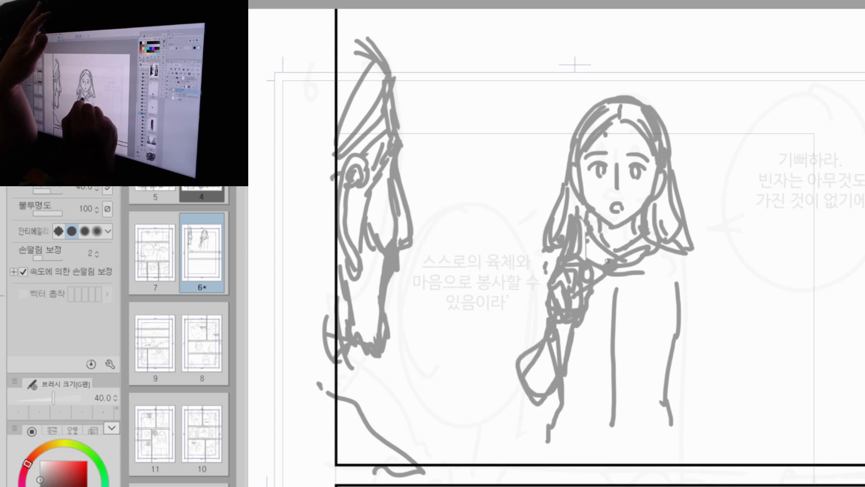
mouse_move(597, 277)
left_mouse_down()
mouse_move(617, 277)
mouse_move(683, 331)
left_mouse_up()
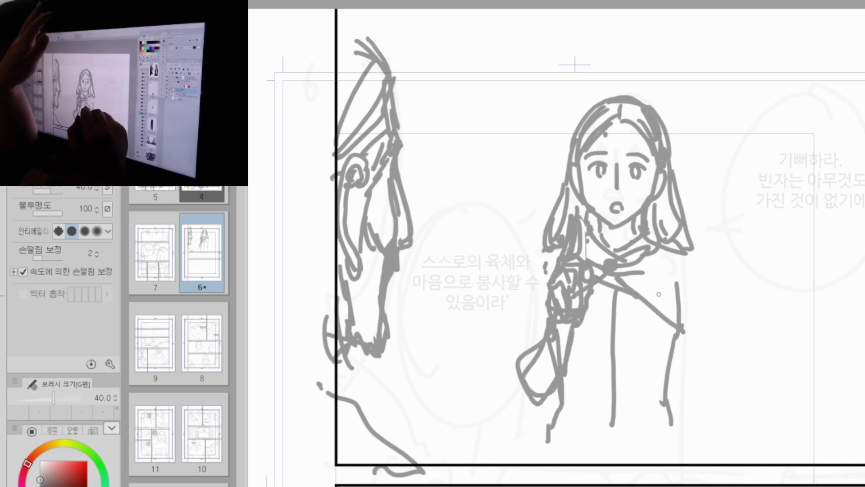
left_click_drag(624, 292, 698, 401)
left_click_drag(677, 350, 698, 403)
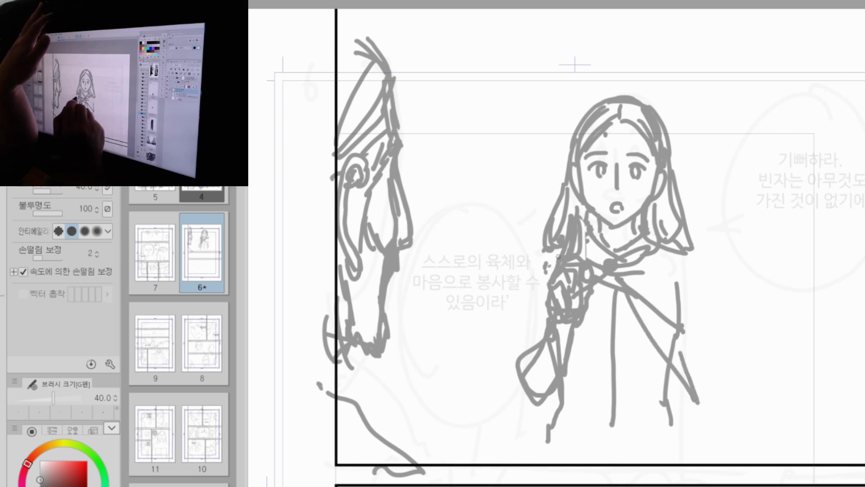
Step: Draw the cloak falling from both shoulders, including its outer edges, hem and gathered neckline
mouse_move(552, 252)
left_mouse_down()
mouse_move(516, 290)
mouse_move(528, 292)
mouse_move(510, 337)
mouse_move(495, 445)
left_mouse_up()
left_click_drag(540, 326, 508, 435)
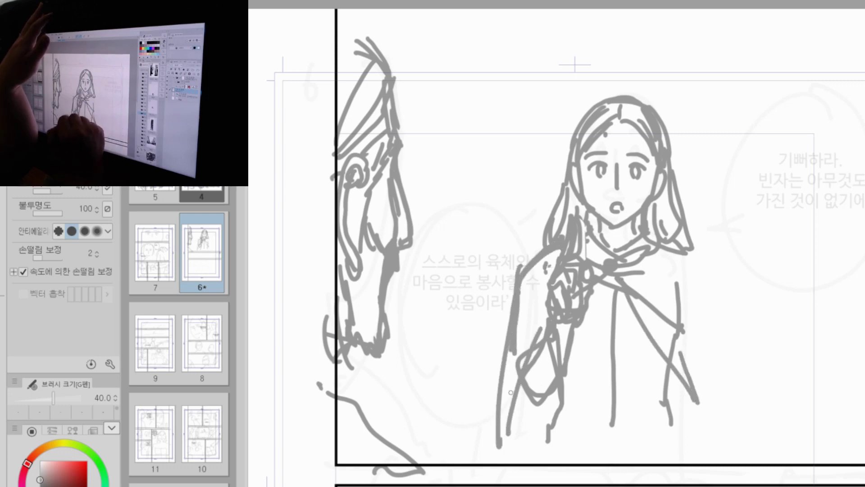
mouse_move(527, 268)
left_mouse_down()
mouse_move(477, 383)
mouse_move(509, 467)
mouse_move(538, 376)
mouse_move(513, 266)
mouse_move(506, 282)
left_mouse_up()
mouse_move(643, 227)
left_mouse_down()
mouse_move(669, 205)
mouse_move(672, 247)
left_mouse_up()
mouse_move(595, 252)
left_mouse_down()
mouse_move(640, 260)
mouse_move(639, 232)
left_mouse_up()
left_click_drag(595, 245, 599, 254)
mouse_move(693, 252)
left_mouse_down()
mouse_move(718, 321)
mouse_move(722, 367)
left_mouse_up()
mouse_move(683, 239)
left_mouse_down()
mouse_move(721, 295)
mouse_move(756, 449)
left_mouse_up()
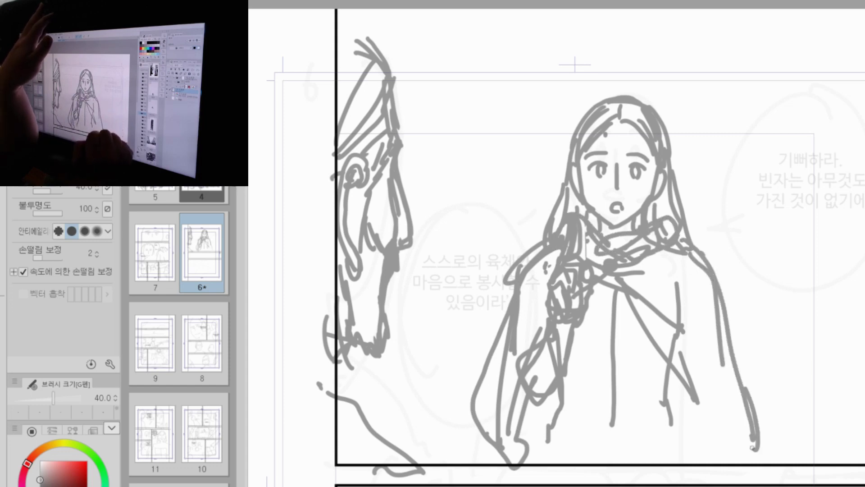
Step: Add four round buttons down the coat's front line and extend that line towards the panel border
left_click_drag(679, 334, 699, 401)
left_click_drag(615, 296, 609, 298)
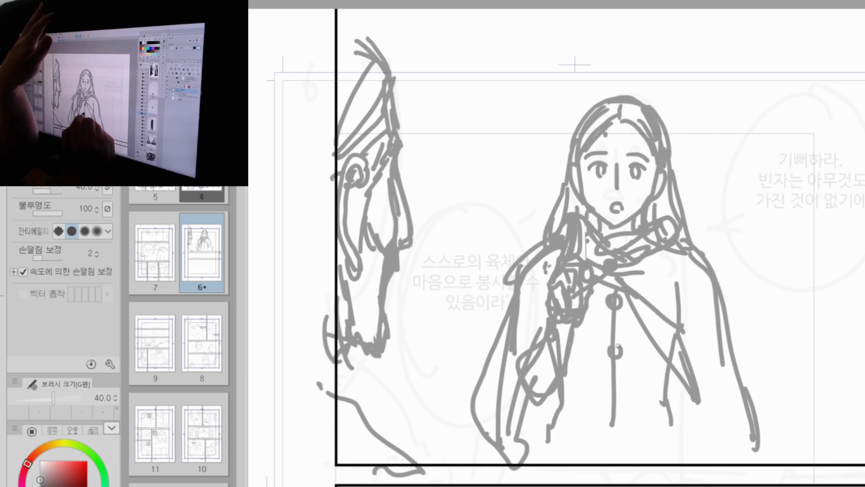
left_click_drag(618, 443, 609, 450)
left_click_drag(613, 405, 617, 463)
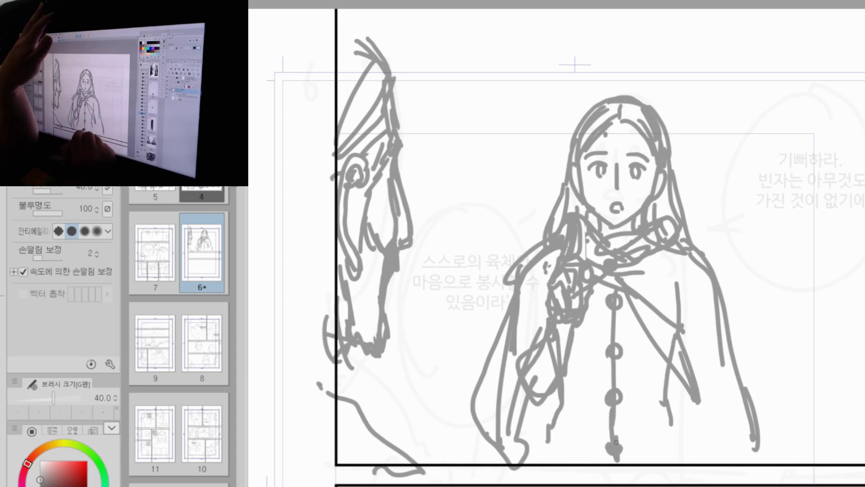
Step: Extend the coat's sides below the waist and draw curved fold lines across its lower front
left_click_drag(678, 366, 691, 459)
left_click_drag(676, 417, 682, 469)
left_click_drag(552, 376, 539, 471)
left_click_drag(555, 424, 657, 379)
left_click_drag(598, 426, 661, 399)
left_click_drag(672, 383, 669, 437)
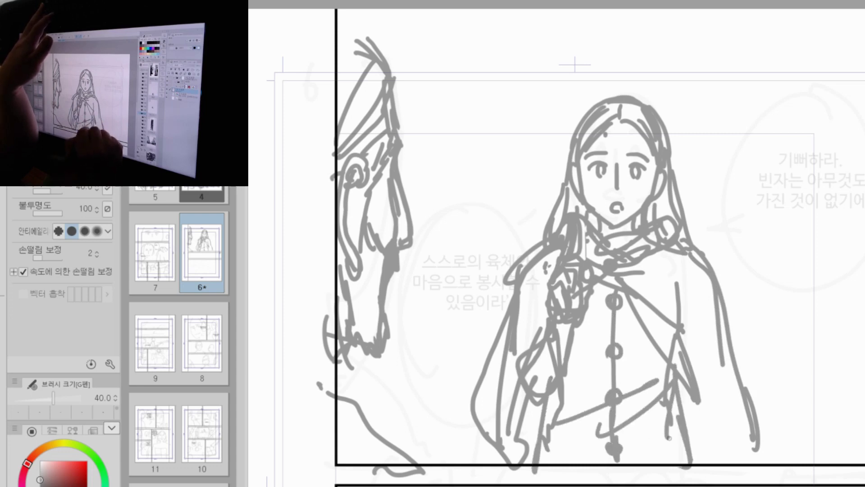
Step: Add long folds inside the cloak and widen its outer edges down to the panel border
left_click_drag(700, 277, 723, 462)
left_click_drag(727, 347, 750, 450)
left_click_drag(725, 298, 789, 471)
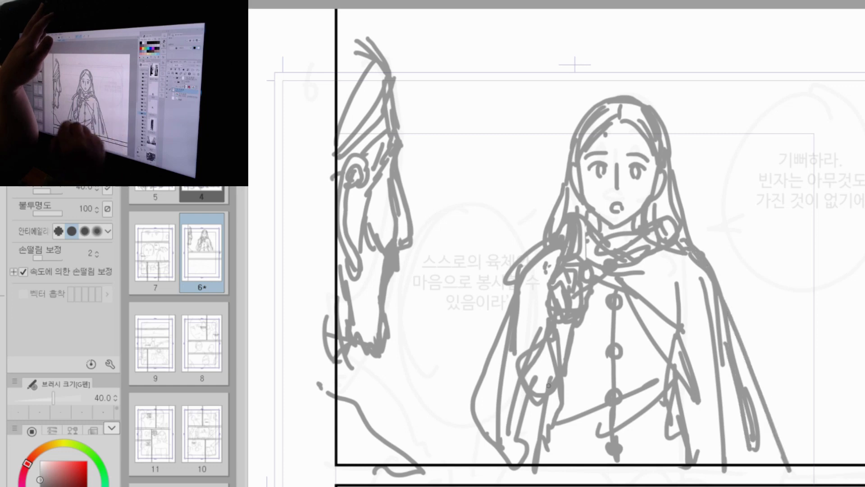
left_click_drag(505, 348, 496, 473)
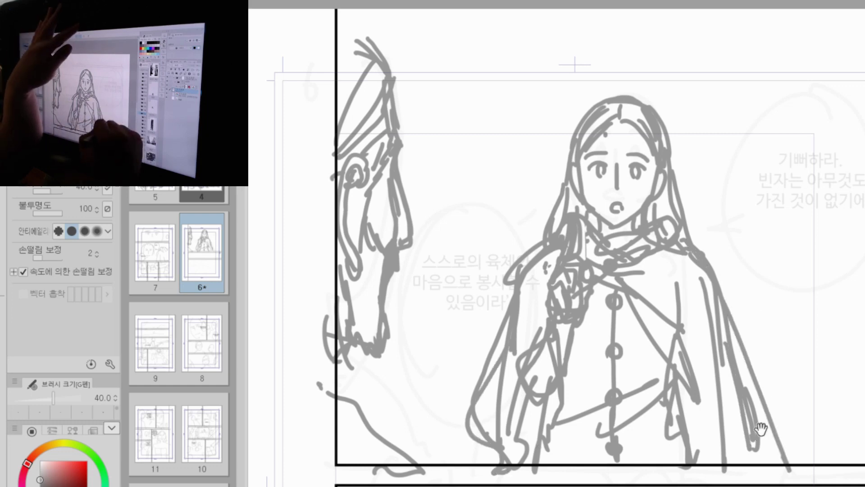
Step: Select the cloaked girl, scale her up to 112% and reposition her in the top panel
left_click_drag(764, 470, 769, 314)
left_click_drag(768, 344, 763, 363)
left_click_drag(816, 243, 801, 269)
key("m")
mouse_move(559, 4)
left_mouse_down()
mouse_move(773, 308)
mouse_move(790, 302)
mouse_move(803, 319)
left_mouse_up()
key("ctrl+t")
left_click_drag(558, 4, 541, 0)
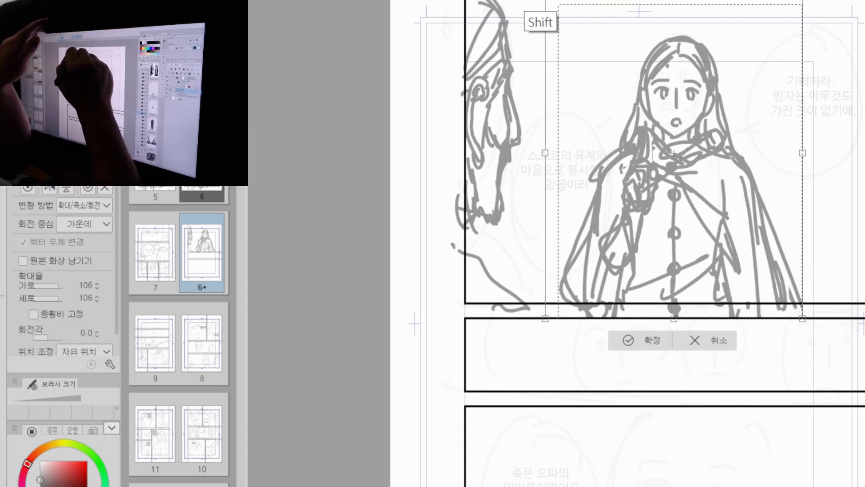
mouse_move(760, 247)
left_mouse_down()
mouse_move(737, 259)
mouse_move(753, 262)
left_mouse_up()
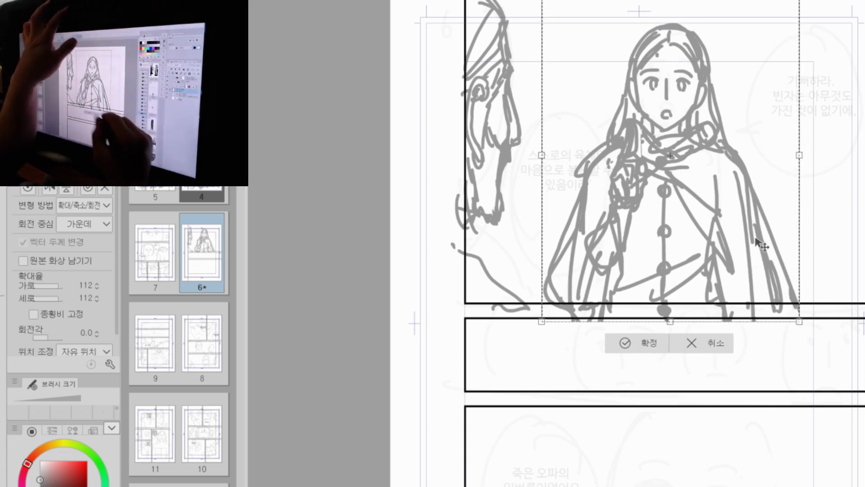
key("Return")
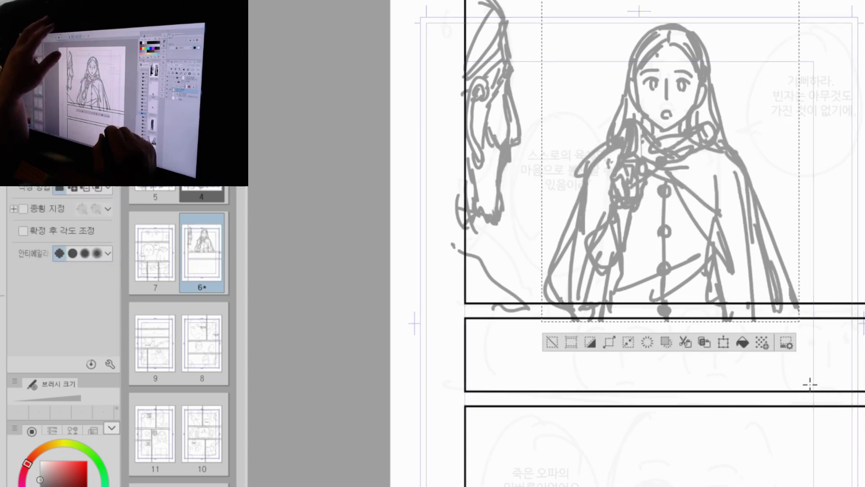
key("ctrl+d")
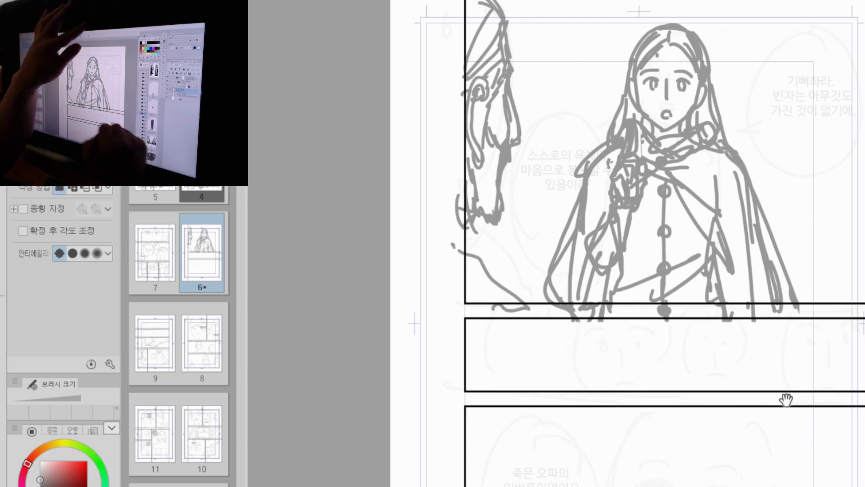
Step: Draw the side outlines of the faces over the storyboard heads in page 6's narrow second panel
left_click_drag(782, 399, 737, 251)
key("ctrl+space")
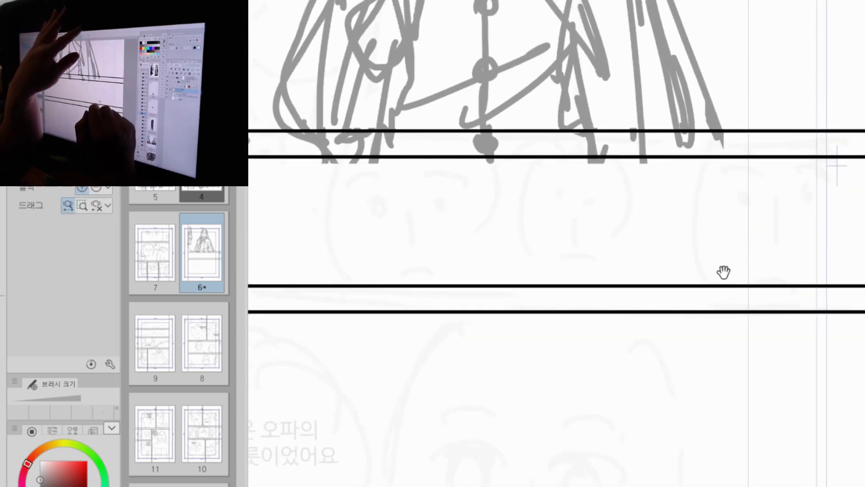
left_click_drag(728, 286, 712, 295)
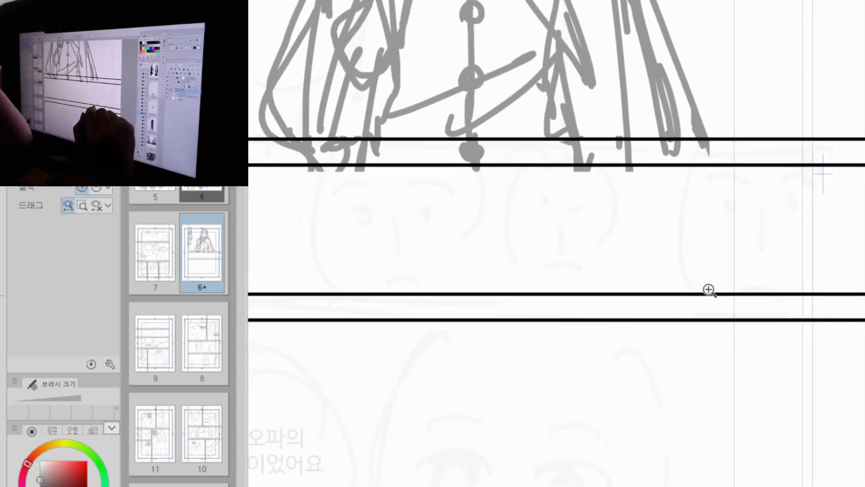
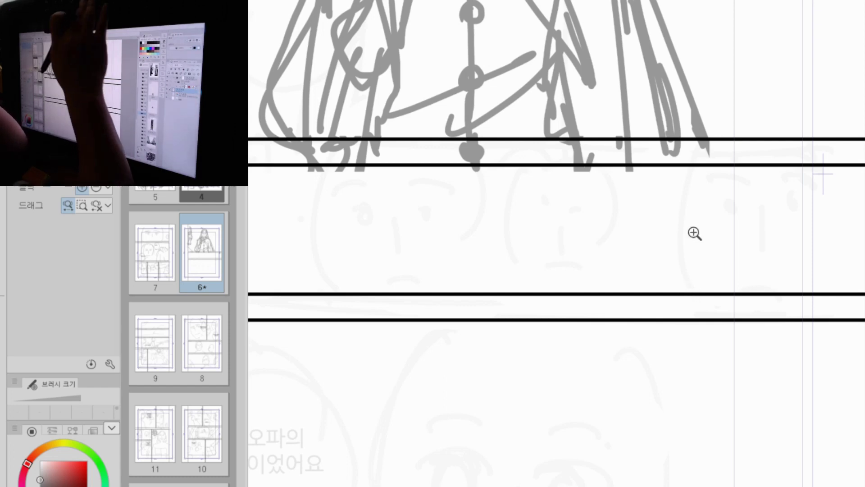
key("p")
mouse_move(693, 167)
left_mouse_down()
mouse_move(687, 210)
mouse_move(699, 282)
left_mouse_up()
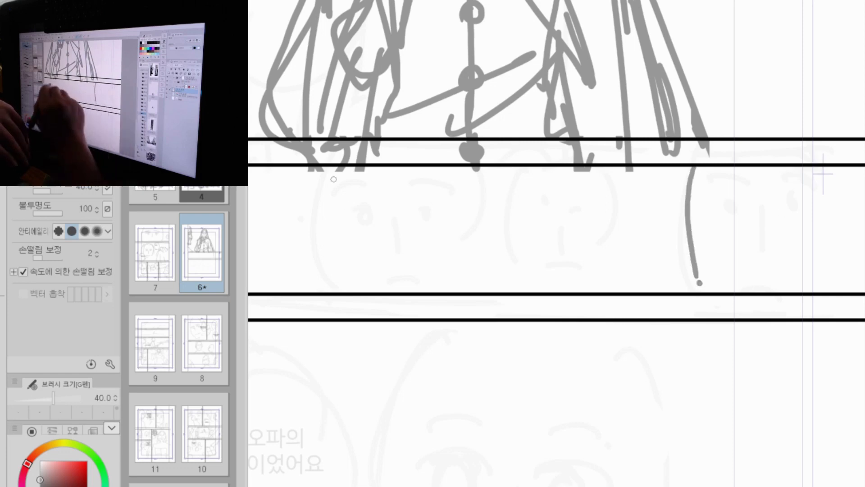
left_click_drag(334, 168, 346, 295)
left_click_drag(456, 153, 459, 292)
scroll(677, 282, "left", 4)
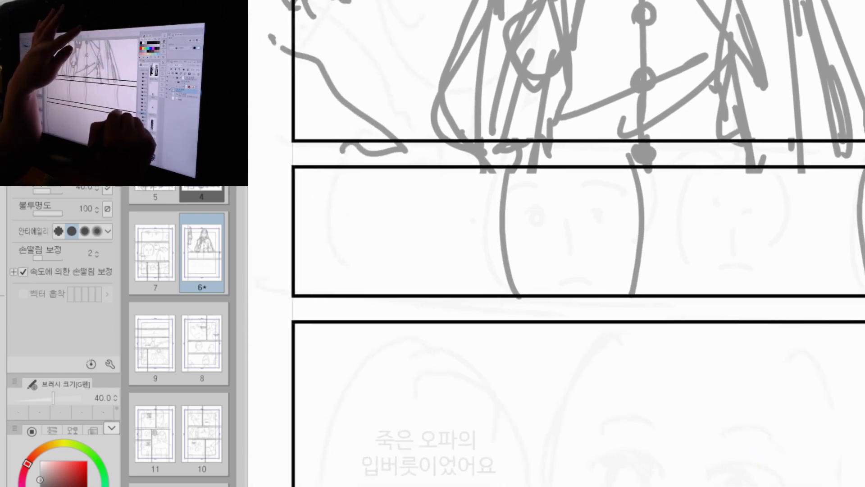
Step: Draw the eyebrows, eyes, nose line and small frowning mouth inside the second panel's face, redrawing strokes that miss
mouse_move(514, 195)
left_mouse_down()
mouse_move(617, 192)
mouse_move(537, 190)
mouse_move(562, 188)
left_mouse_up()
mouse_move(519, 217)
left_mouse_down()
mouse_move(536, 202)
mouse_move(554, 211)
left_mouse_up()
left_click_drag(536, 212, 539, 228)
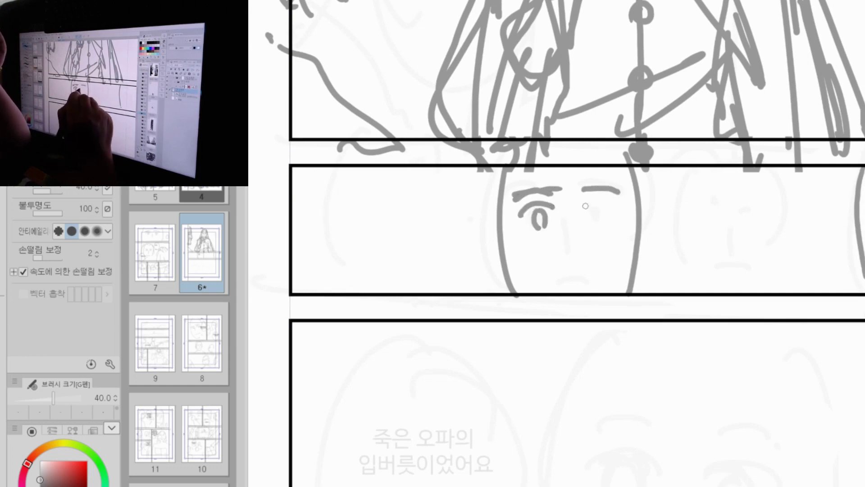
left_click_drag(583, 208, 616, 212)
mouse_move(594, 209)
left_mouse_down()
mouse_move(596, 228)
mouse_move(618, 206)
mouse_move(607, 226)
left_mouse_up()
key("ctrl+z")
key("ctrl+z")
key("ctrl+z")
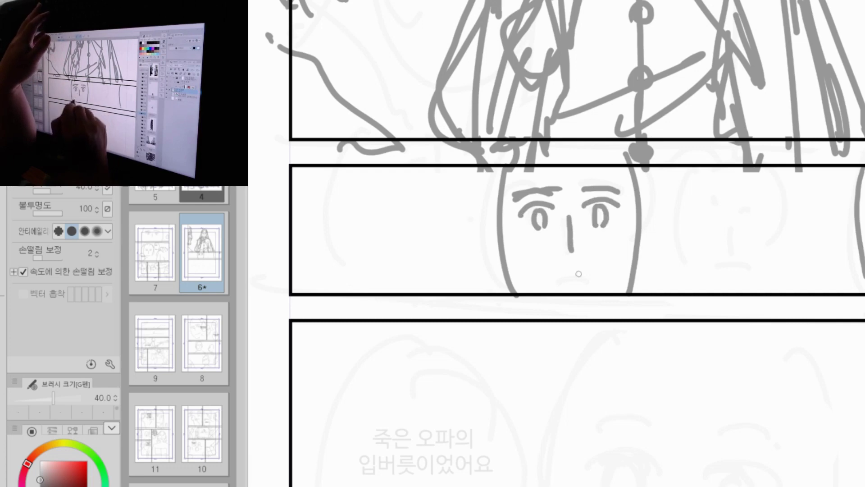
left_click_drag(561, 278, 585, 276)
Step: Draw the hair sweeping from the forehead down one side of the second panel's face
left_click_drag(534, 174, 516, 292)
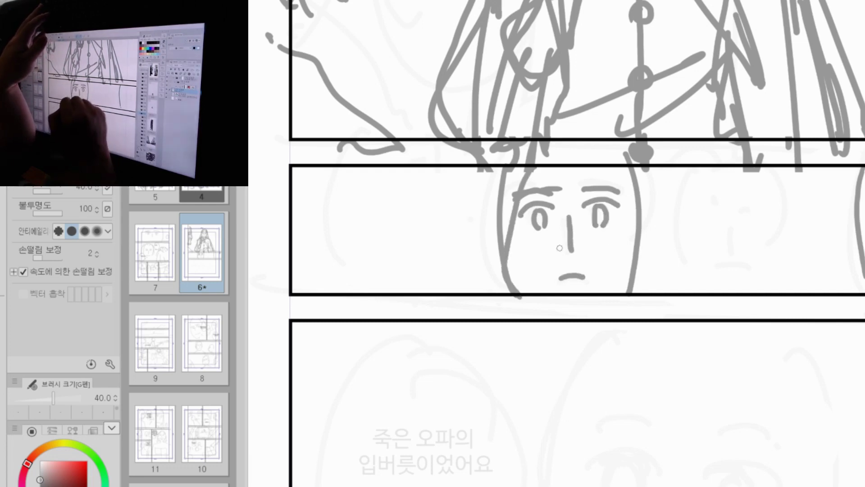
key("ctrl+z")
left_click_drag(568, 153, 512, 288)
mouse_move(522, 153)
left_mouse_down()
mouse_move(500, 292)
mouse_move(509, 314)
left_mouse_up()
left_click_drag(518, 203, 518, 314)
left_click_drag(504, 167, 500, 301)
Step: Draw the tapering jawline and the exposed ear on the second panel's face, undoing strokes that miss
left_click_drag(494, 214, 489, 258)
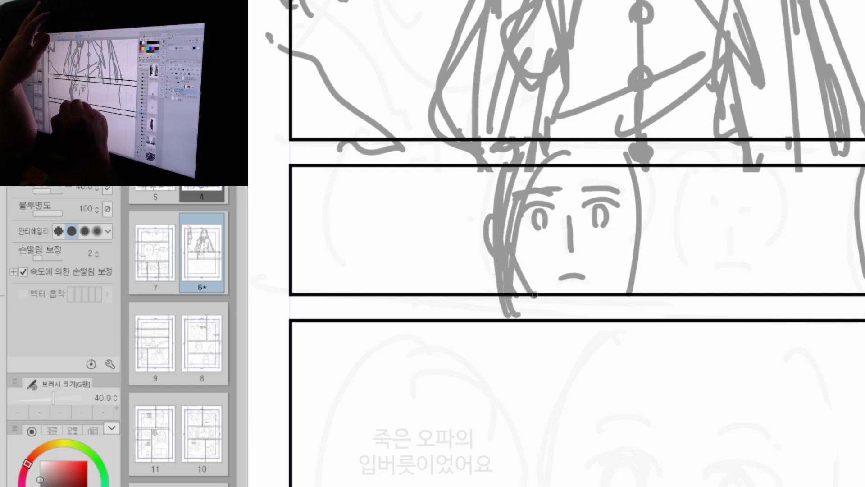
left_click_drag(636, 224, 617, 292)
key("ctrl+z")
key("ctrl+z")
key("ctrl+z")
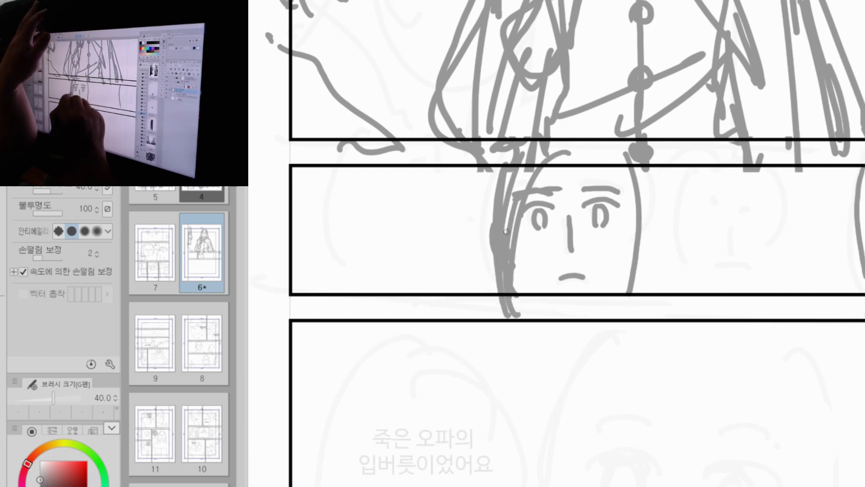
left_click_drag(506, 231, 534, 299)
mouse_move(638, 213)
left_mouse_down()
mouse_move(615, 300)
mouse_move(637, 267)
left_mouse_up()
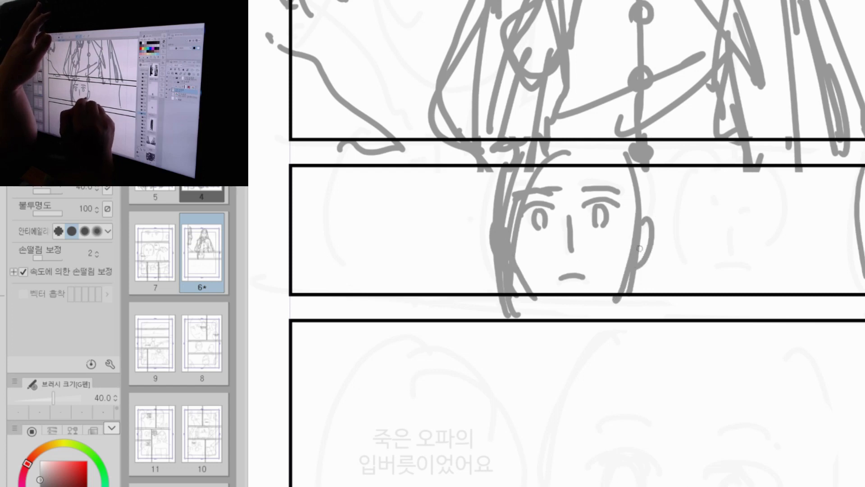
Step: Draw the inner ear line and the loose hair strands around the ear on the second panel's central face
key("ctrl+z")
left_click_drag(643, 222, 636, 267)
left_click_drag(629, 169, 639, 200)
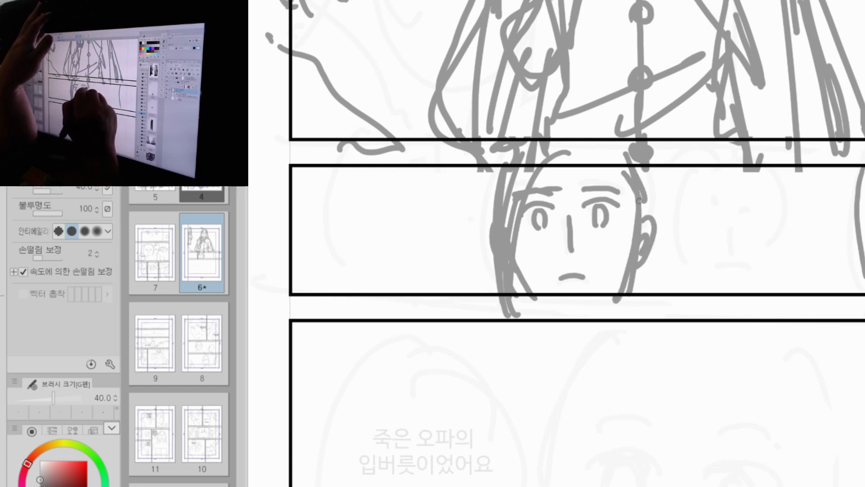
left_click_drag(651, 267, 648, 292)
left_click_drag(639, 265, 654, 298)
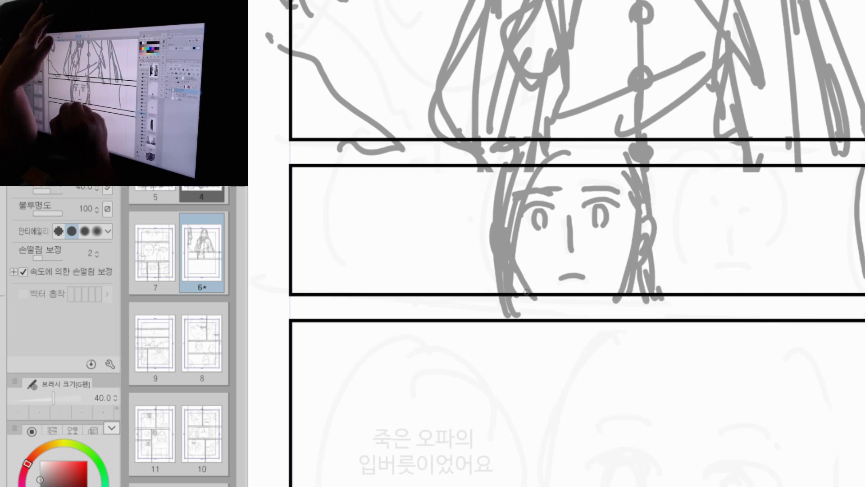
Step: Draw the jawline tapering to a pointed chin below the panel border on the central face, redrawing strokes that miss
mouse_move(512, 272)
left_mouse_down()
mouse_move(562, 318)
mouse_move(619, 281)
left_mouse_up()
left_click_drag(572, 315, 620, 274)
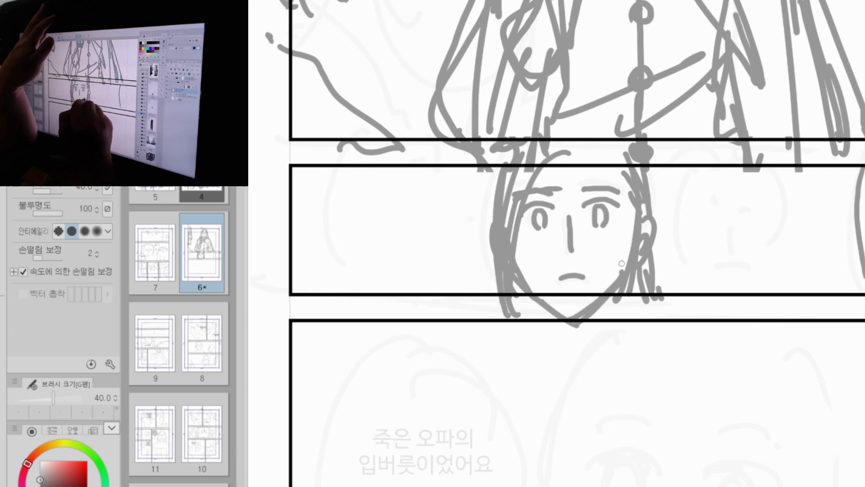
mouse_move(526, 275)
left_mouse_down()
mouse_move(571, 314)
mouse_move(620, 271)
left_mouse_up()
key("ctrl+z")
key("ctrl+z")
key("ctrl+z")
mouse_move(528, 280)
left_mouse_down()
mouse_move(571, 316)
mouse_move(618, 277)
left_mouse_up()
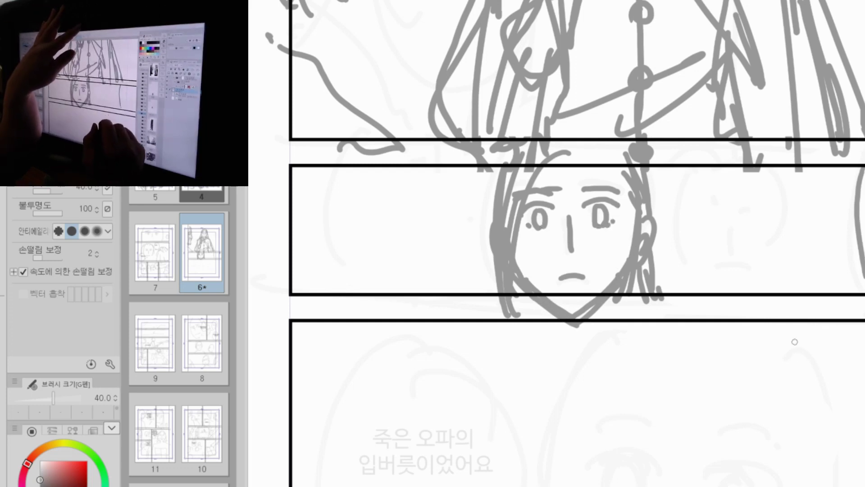
Step: Extend the hair ends on both sides of the central face past the second panel's lower border
left_click_drag(802, 350, 564, 363)
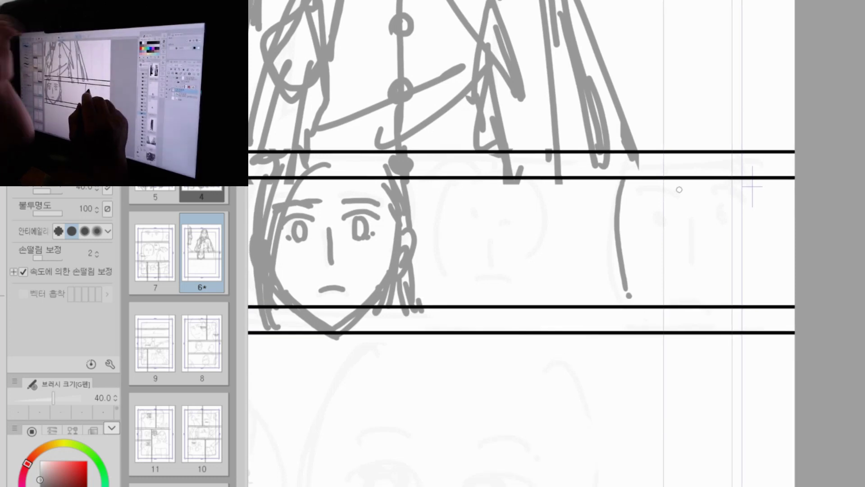
left_click_drag(551, 327, 835, 347)
left_click_drag(697, 270, 716, 329)
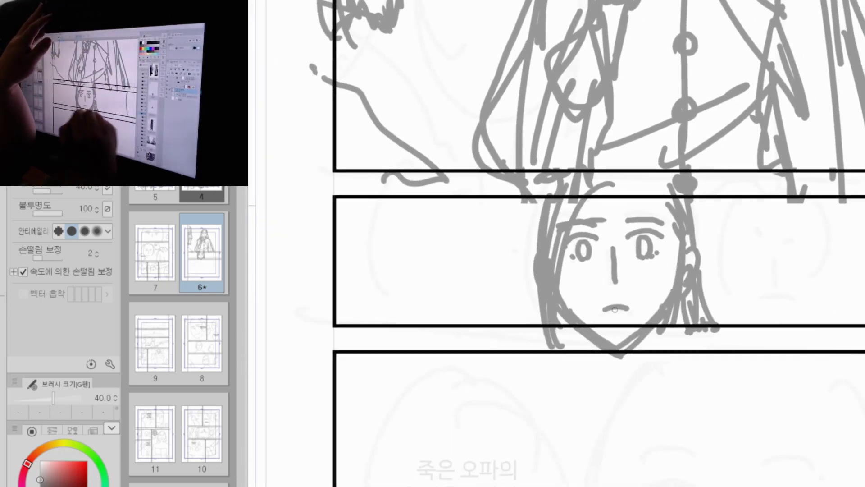
left_click_drag(536, 293, 533, 336)
Step: Draw the rounded head outline of the leftmost face over the storyboard in the second panel
left_click_drag(361, 196, 350, 272)
mouse_move(387, 186)
left_mouse_down()
mouse_move(412, 188)
mouse_move(436, 287)
left_mouse_up()
left_click_drag(630, 347, 687, 357)
mouse_move(602, 323)
left_mouse_down()
mouse_move(694, 350)
mouse_move(752, 350)
left_mouse_up()
left_click_drag(484, 225, 488, 318)
mouse_move(491, 284)
left_mouse_down()
mouse_move(509, 334)
mouse_move(559, 344)
left_mouse_up()
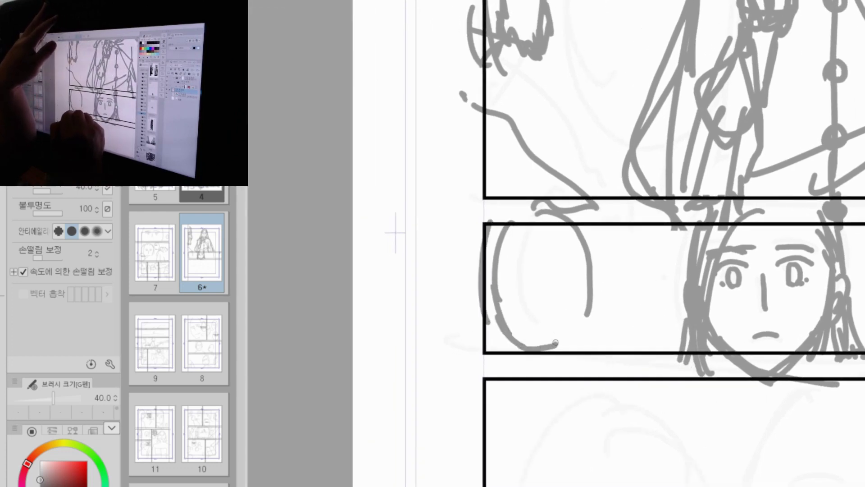
left_click_drag(576, 315, 565, 337)
Step: Draw the nose line of the leftmost face, replacing the first attempts with a single short vertical stroke
left_click_drag(533, 256, 535, 298)
left_click_drag(540, 266, 544, 295)
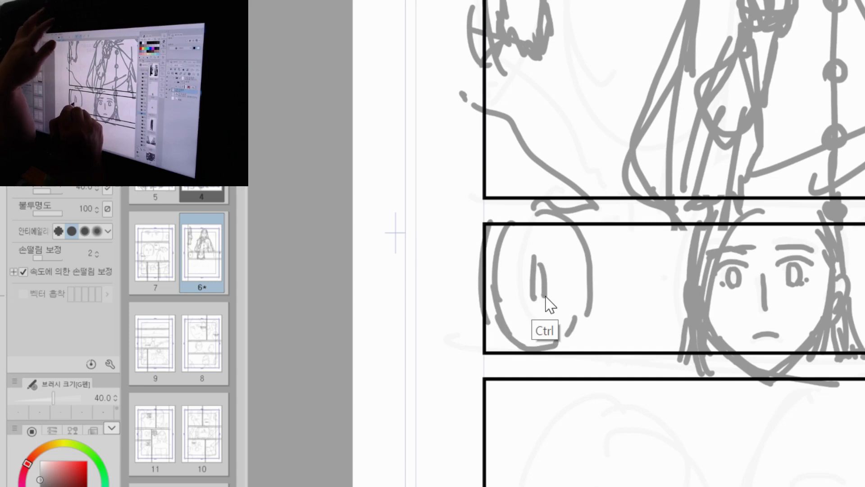
key("ctrl+z")
key("ctrl+z")
left_click_drag(537, 263, 540, 298)
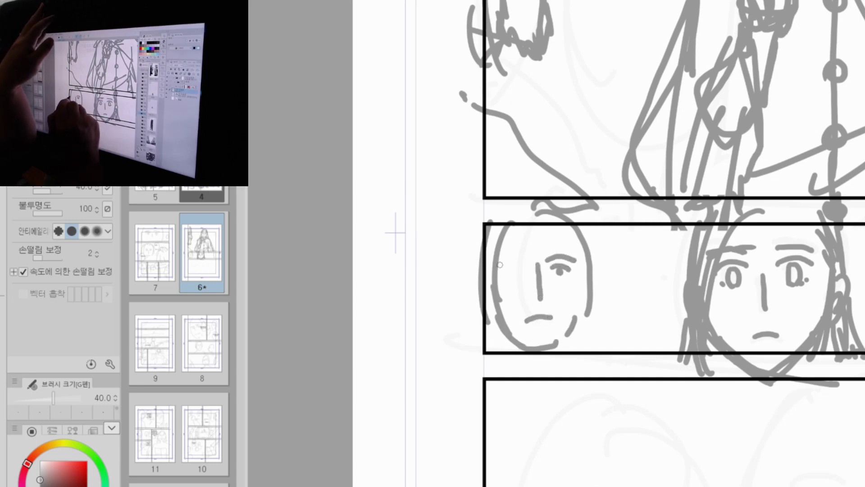
Step: Redraw the leftmost face's frowning eyebrows, narrow eyes and small downturned mouth, undoing strokes that miss
key("ctrl+z")
key("ctrl+z")
key("ctrl+z")
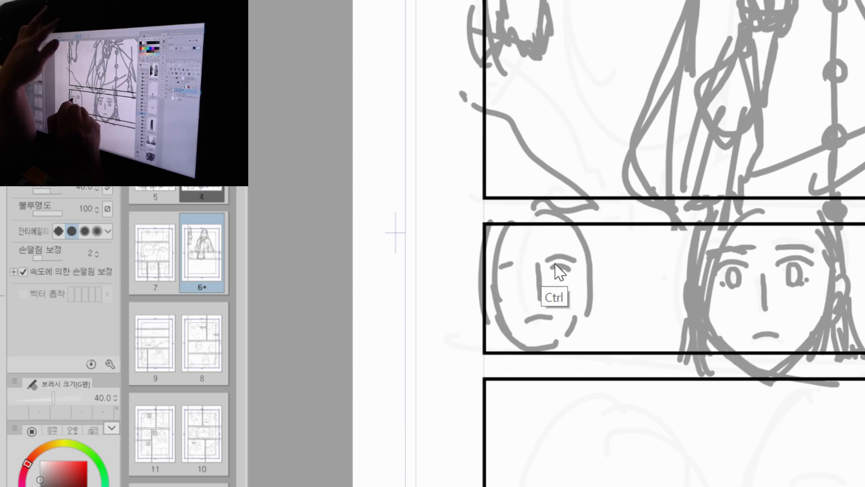
key("ctrl+z")
key("ctrl+z")
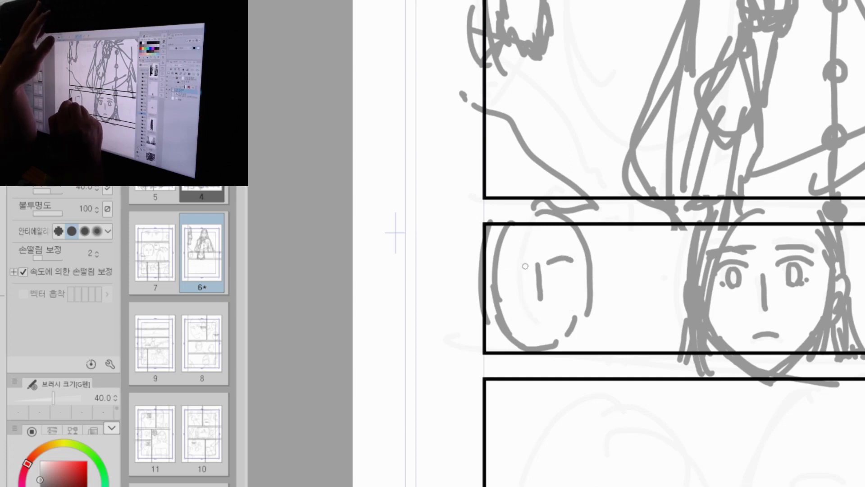
key("ctrl+z")
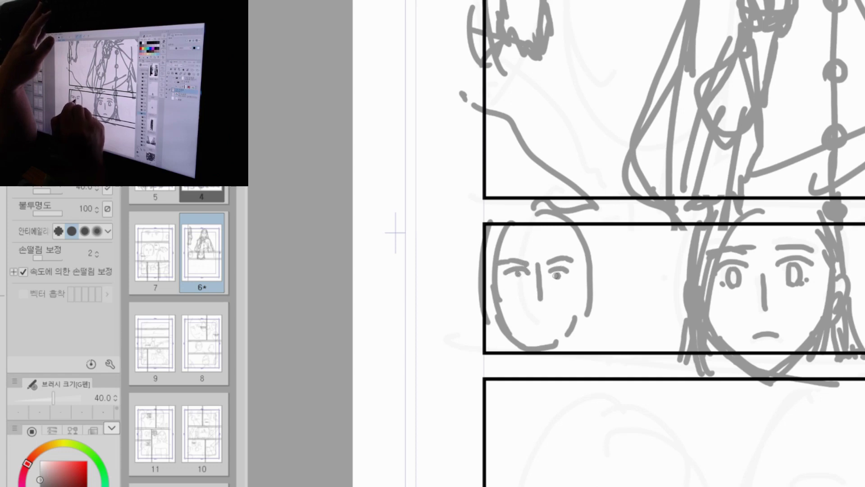
left_click_drag(508, 274, 526, 269)
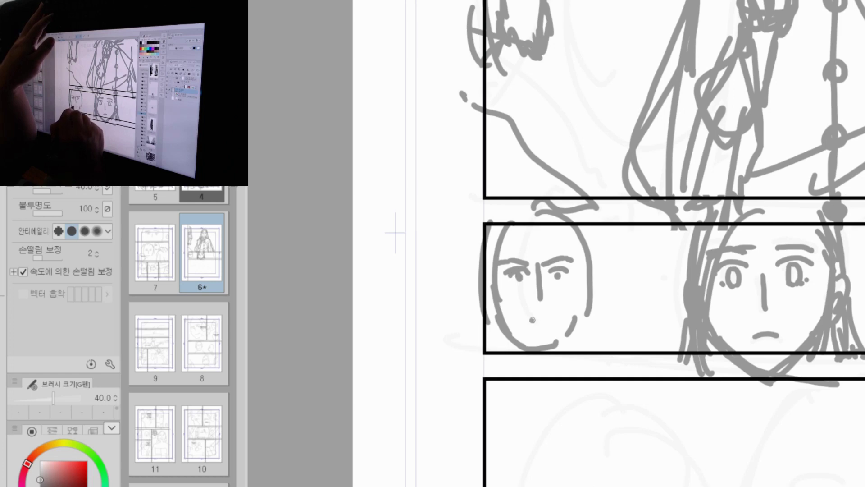
key("ctrl+z")
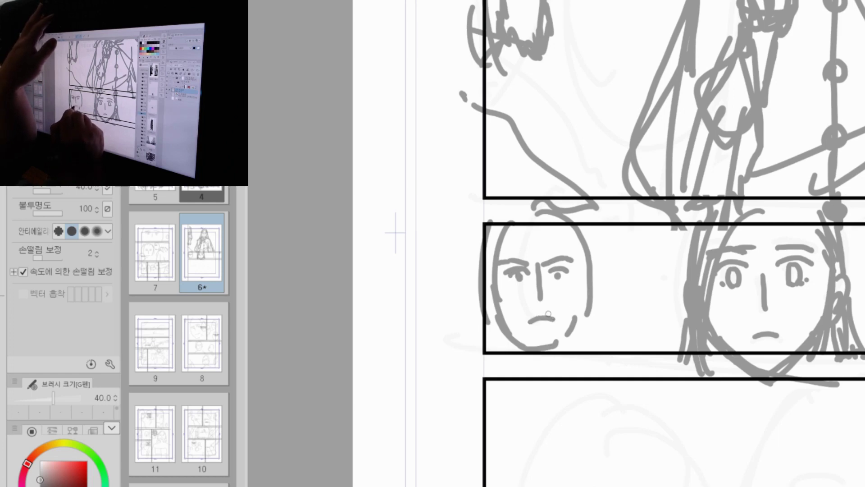
Step: Add a moustache and chin tuft to the leftmost face, and firm up its tapered jaw and ears
mouse_move(538, 310)
left_mouse_down()
mouse_move(526, 321)
mouse_move(536, 345)
left_mouse_up()
left_click_drag(586, 308, 550, 352)
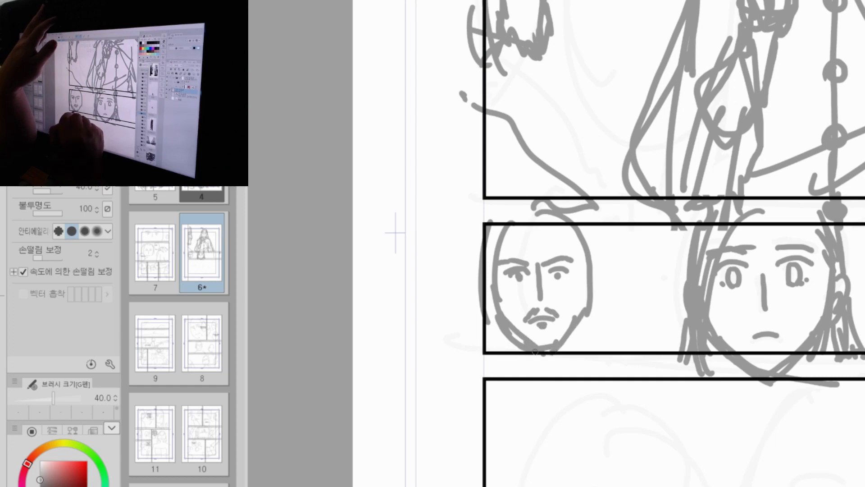
mouse_move(586, 262)
left_mouse_down()
mouse_move(578, 316)
mouse_move(552, 356)
left_mouse_up()
left_click_drag(590, 280, 593, 305)
left_click_drag(492, 288, 492, 315)
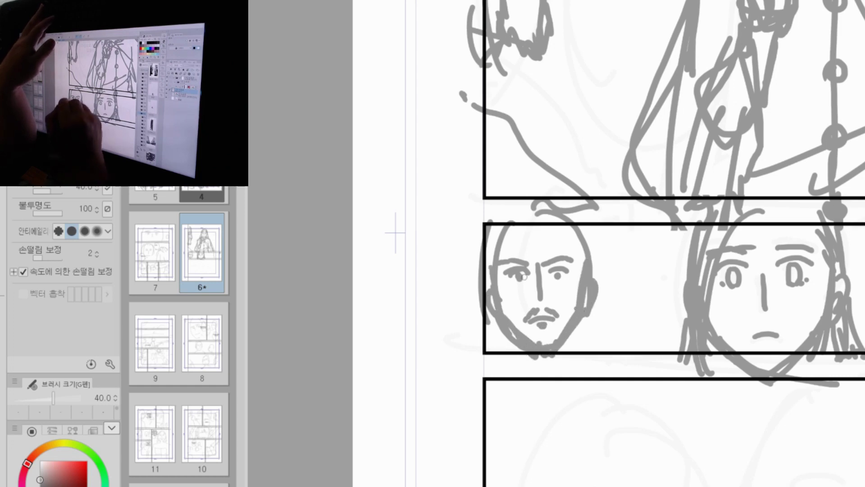
Step: Draw wavy, jaw-length hair down both sides of the leftmost face
mouse_move(545, 220)
left_mouse_down()
mouse_move(581, 269)
mouse_move(588, 342)
left_mouse_up()
mouse_move(580, 225)
left_mouse_down()
mouse_move(606, 283)
mouse_move(594, 321)
mouse_move(601, 272)
left_mouse_up()
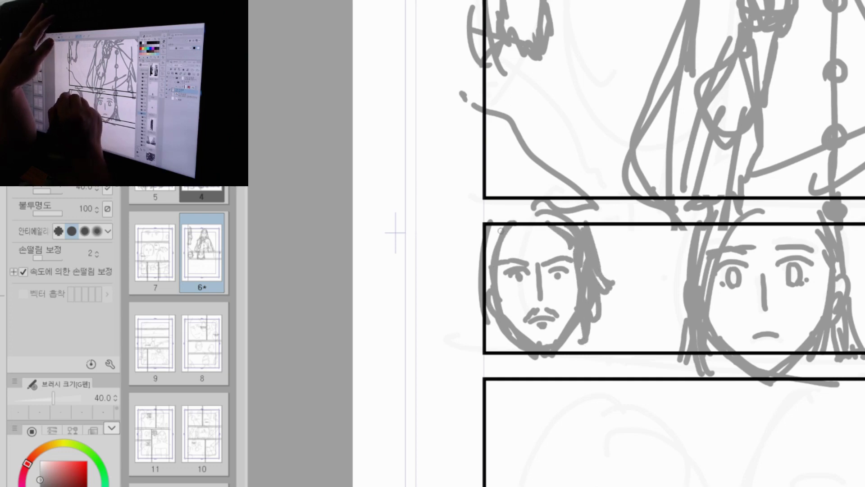
mouse_move(501, 221)
left_mouse_down()
mouse_move(485, 284)
mouse_move(489, 343)
mouse_move(514, 354)
mouse_move(527, 338)
left_mouse_up()
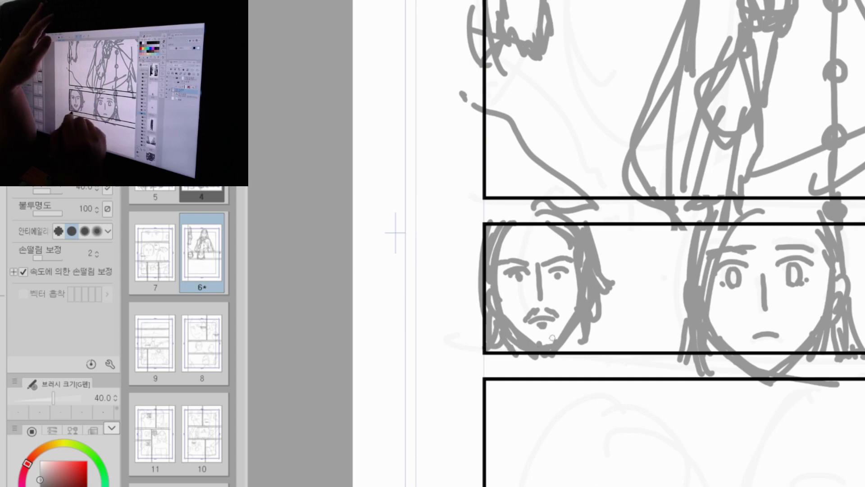
Step: Try an eyebrow and eye on the rightmost face, and remove them along with the face's old side outline
left_click_drag(768, 417, 566, 408)
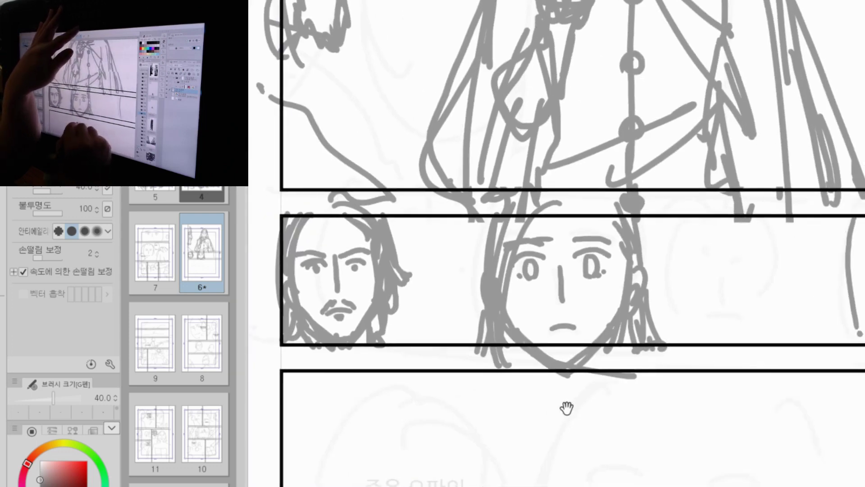
left_click_drag(842, 347, 549, 387)
left_click_drag(655, 250, 712, 254)
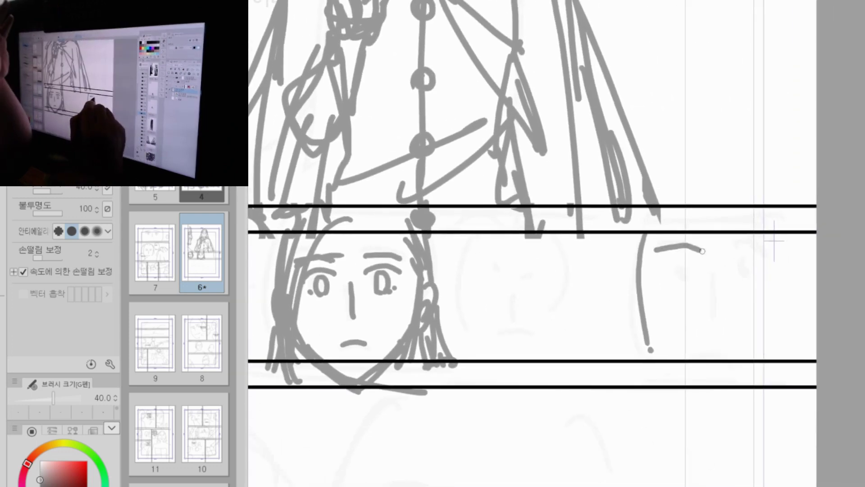
left_click_drag(663, 270, 705, 267)
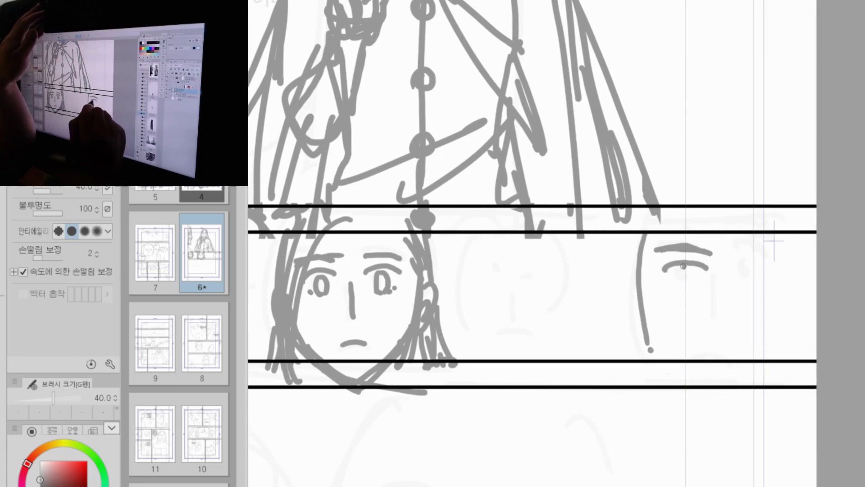
key("ctrl+z")
key("ctrl+z")
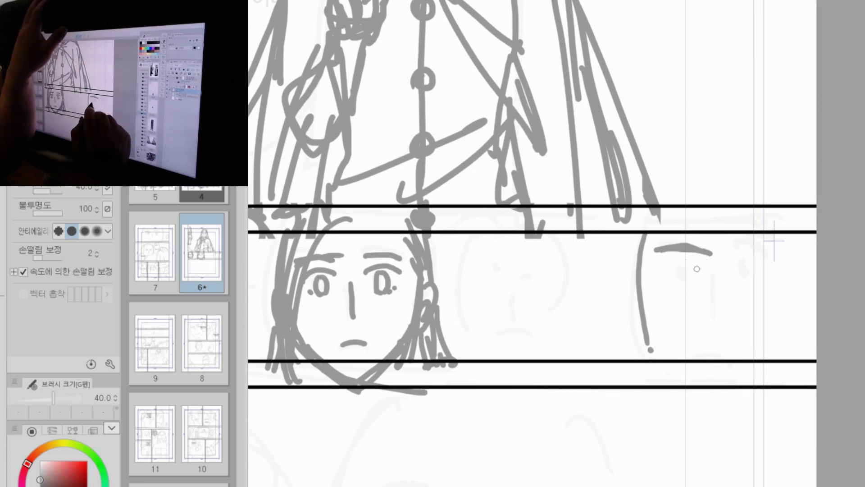
key("ctrl+z")
key("ctrl+z")
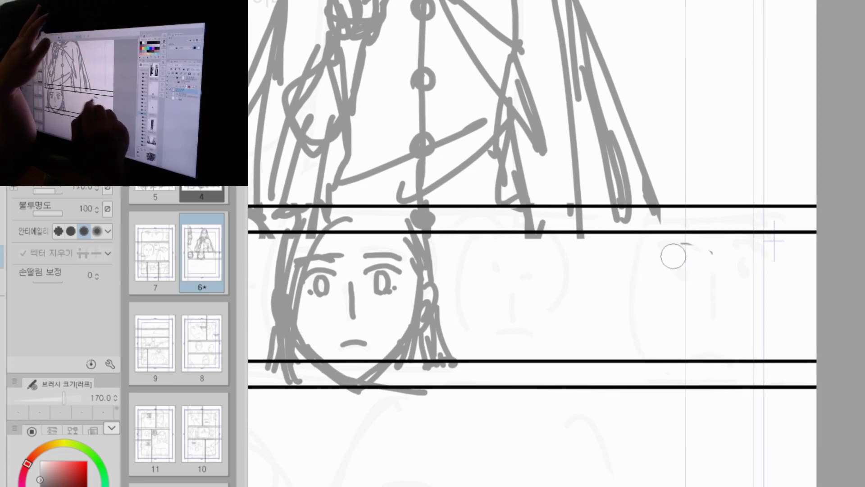
Step: Draw the side outlines, nose line and thick eyebrows of a larger rightmost face in the second panel
left_click_drag(546, 238, 551, 368)
left_click_drag(726, 224, 714, 357)
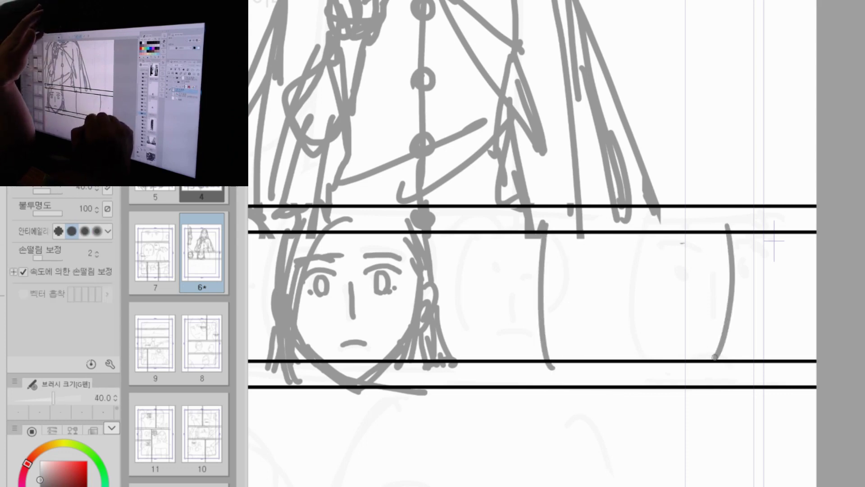
left_click_drag(636, 262, 632, 320)
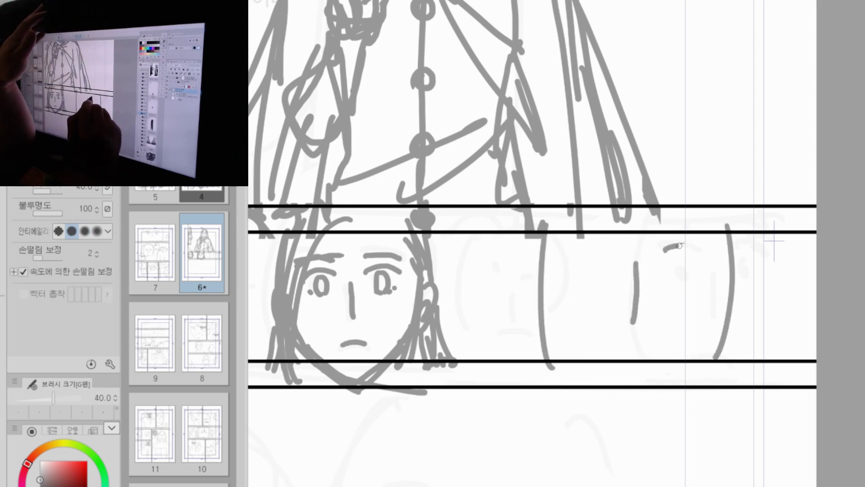
left_click_drag(679, 245, 708, 255)
left_click_drag(570, 252, 624, 250)
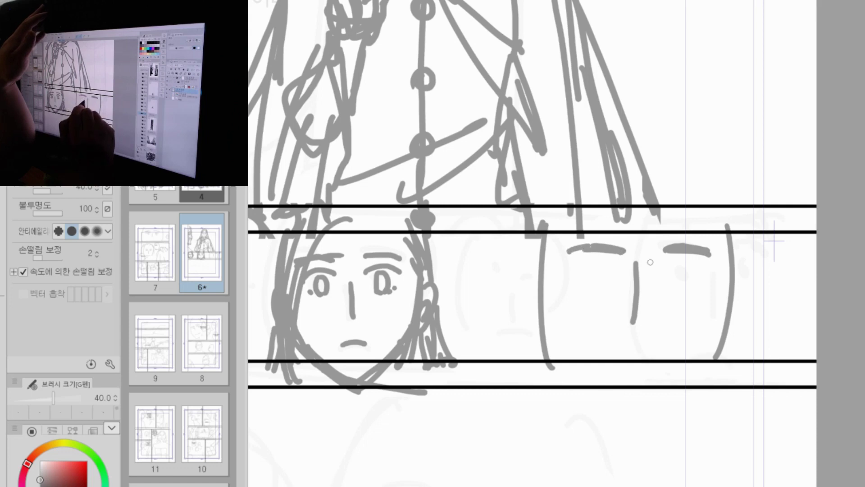
key("ctrl+z")
left_click_drag(564, 250, 622, 250)
Step: Draw the rightmost face's eyes and straight mouth, and thicken its nose line and eyebrows
left_click_drag(564, 266, 706, 266)
left_click_drag(642, 262, 638, 322)
mouse_move(588, 279)
left_mouse_down()
mouse_move(591, 266)
mouse_move(599, 276)
left_mouse_up()
left_click_drag(679, 272, 675, 276)
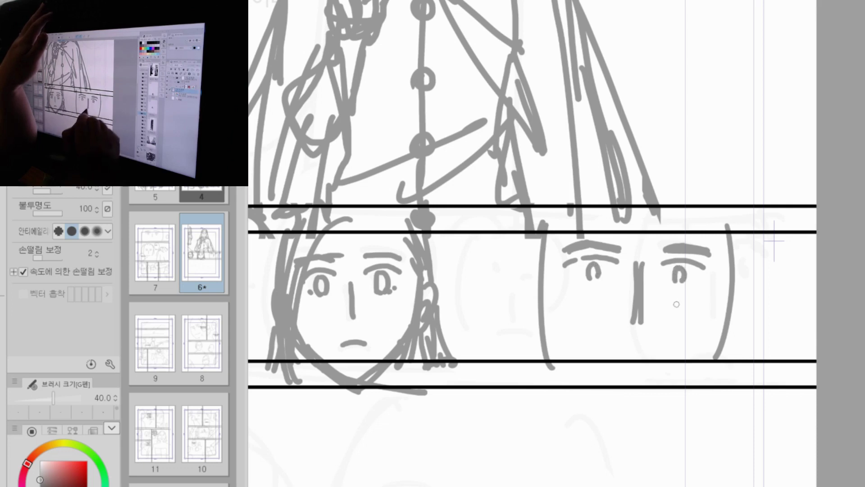
left_click_drag(618, 353, 655, 356)
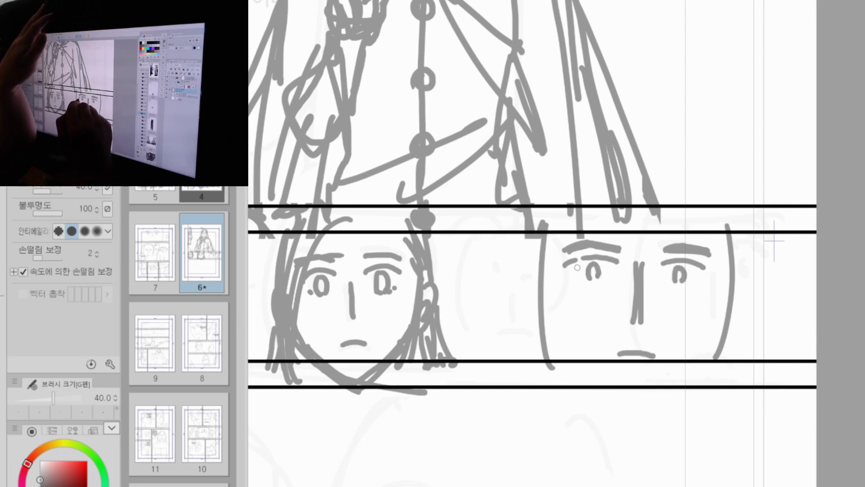
left_click_drag(577, 267, 587, 259)
left_click_drag(682, 247, 720, 254)
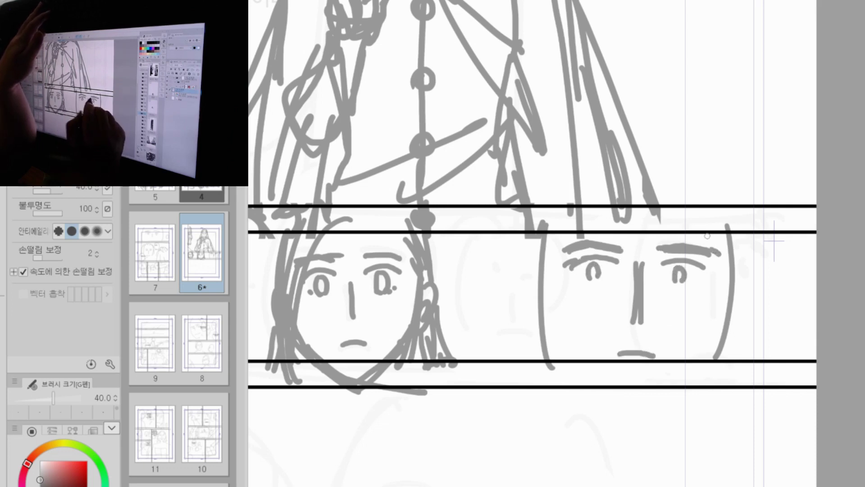
Step: Draw the rightmost face's jawline down to a pointed chin, and add its dark pupils and nostrils
left_click_drag(540, 245, 564, 378)
left_click_drag(739, 238, 716, 356)
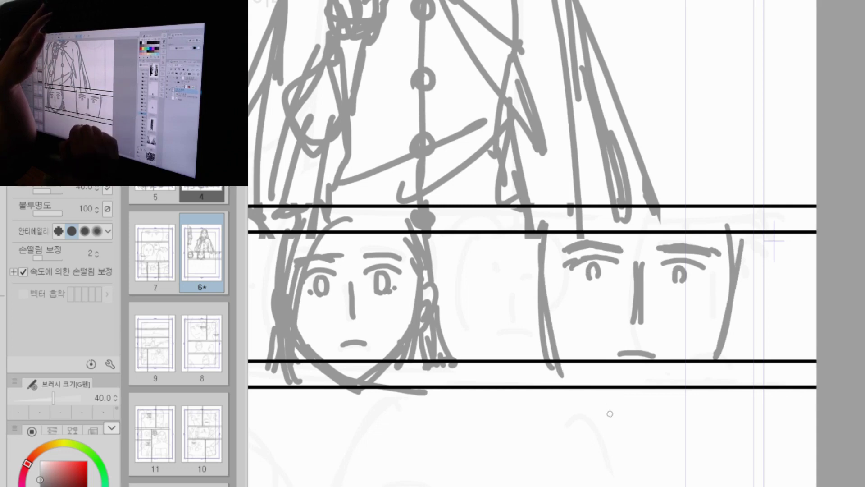
mouse_move(577, 376)
left_mouse_down()
mouse_move(631, 436)
mouse_move(712, 348)
left_mouse_up()
left_click_drag(558, 336, 631, 426)
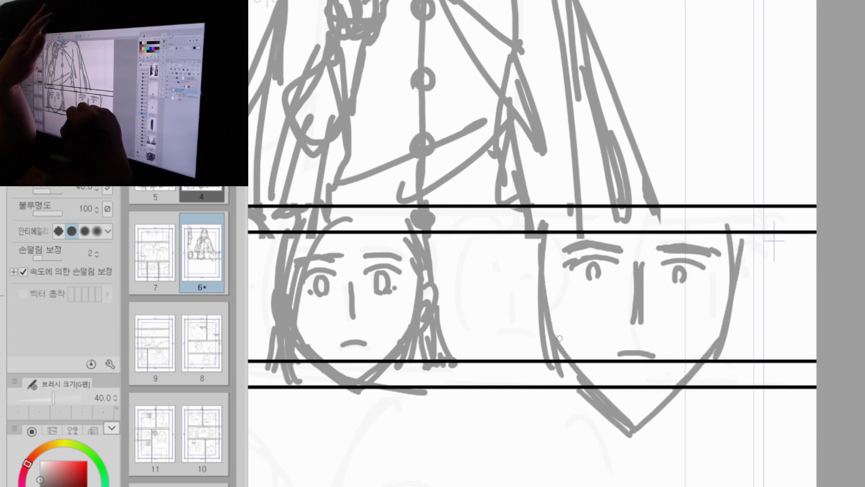
left_click_drag(545, 249, 564, 356)
left_click_drag(602, 271, 601, 279)
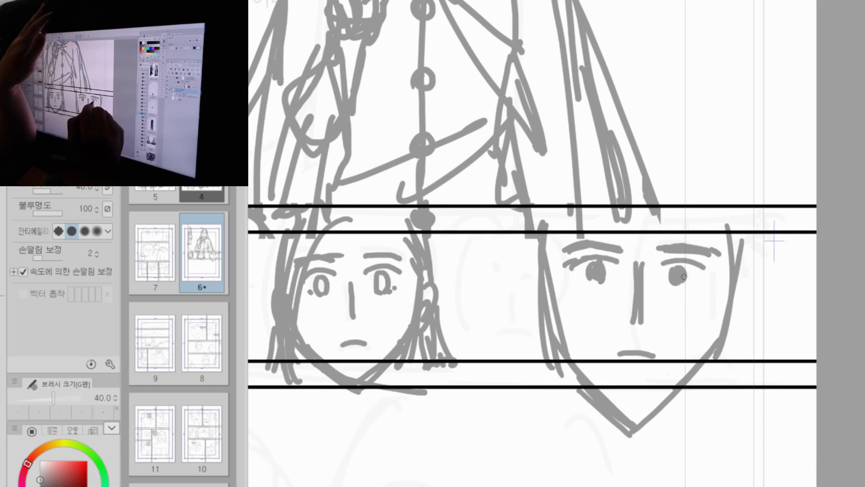
left_click_drag(647, 326, 642, 329)
Step: Draw the ears and long straight hair hanging down both sides of the rightmost face
mouse_move(544, 282)
left_mouse_down()
mouse_move(549, 342)
mouse_move(554, 332)
left_mouse_up()
left_click_drag(561, 220, 557, 341)
left_click_drag(548, 234, 525, 358)
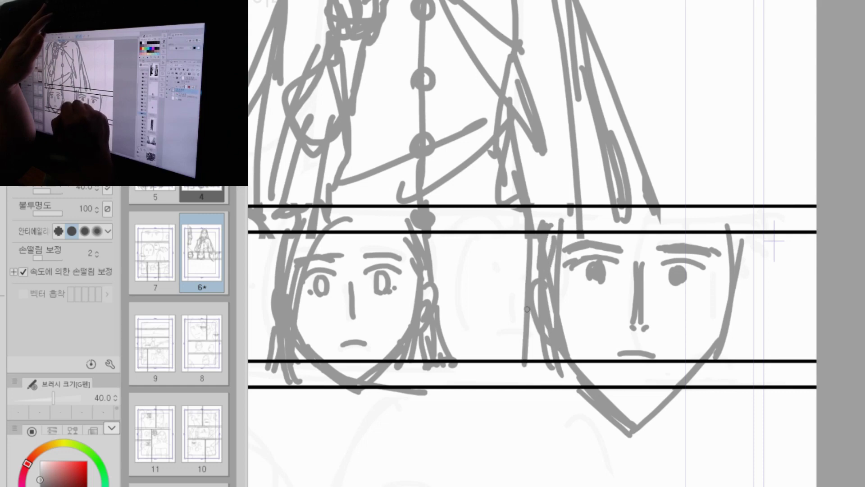
left_click_drag(528, 306, 525, 359)
mouse_move(735, 288)
left_mouse_down()
mouse_move(737, 318)
mouse_move(729, 310)
mouse_move(723, 345)
left_mouse_up()
mouse_move(743, 234)
left_mouse_down()
mouse_move(747, 324)
mouse_move(739, 280)
left_mouse_up()
mouse_move(753, 233)
left_mouse_down()
mouse_move(741, 293)
mouse_move(757, 370)
left_mouse_up()
mouse_move(739, 333)
left_mouse_down()
mouse_move(738, 373)
mouse_move(720, 375)
left_mouse_up()
left_click_drag(756, 299, 760, 383)
left_click_drag(525, 272, 514, 372)
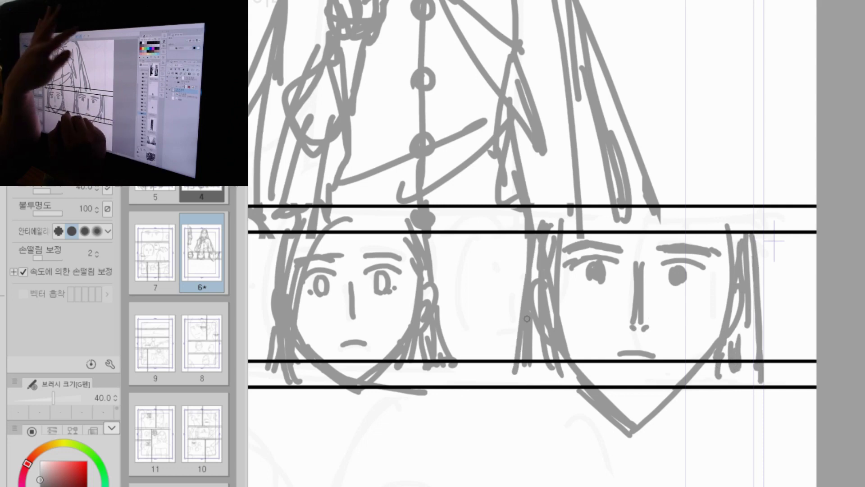
Step: Add a shoulder line at the rightmost face's chin, and draw the outline, brows, eyes and nose of a small face in the gap beside it
left_click_drag(622, 412, 816, 390)
key("ctrl+space")
left_click_drag(756, 331, 725, 355)
left_click_drag(678, 381, 715, 381)
left_click_drag(527, 367, 678, 419)
left_click_drag(717, 264, 713, 321)
mouse_move(720, 259)
left_mouse_down()
mouse_move(754, 253)
mouse_move(767, 284)
left_mouse_up()
key("ctrl+z")
key("ctrl+z")
mouse_move(716, 262)
left_mouse_down()
mouse_move(705, 292)
mouse_move(744, 252)
mouse_move(765, 295)
mouse_move(715, 280)
mouse_move(734, 301)
left_mouse_up()
left_click_drag(739, 284, 740, 306)
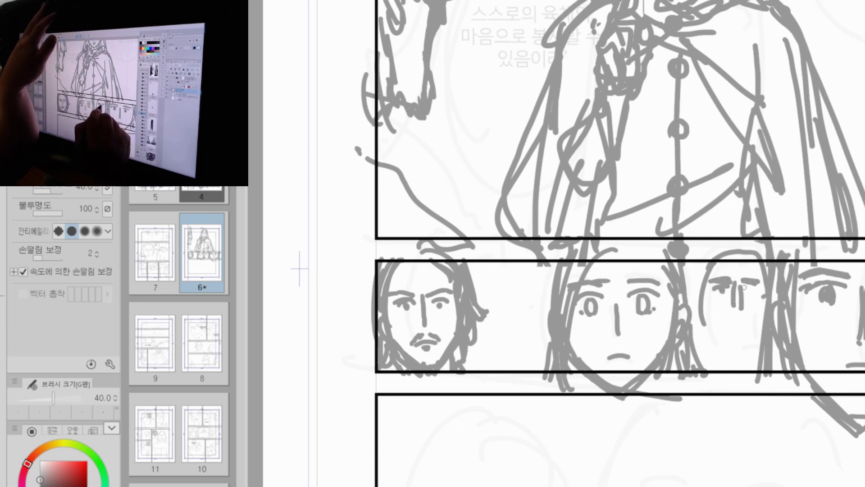
left_click_drag(730, 299, 732, 311)
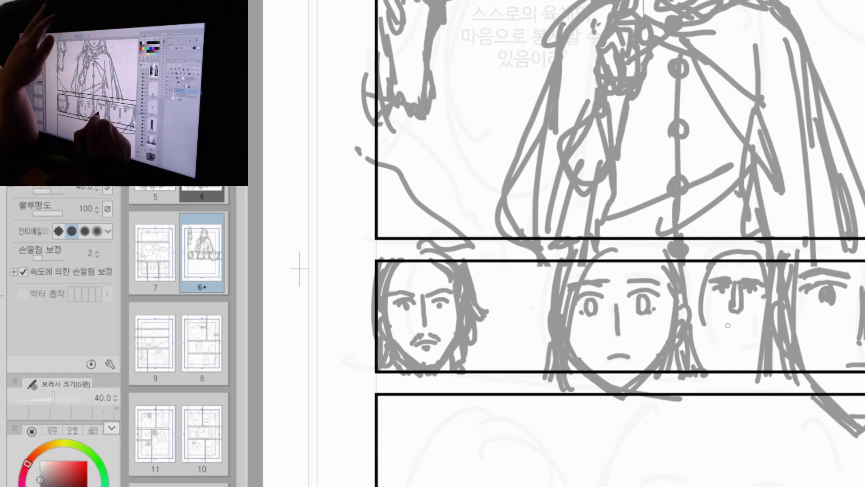
Step: Draw the small face's bangs, moustache, bearded jaw and side hair, and add a shoulder line beside the leftmost face
left_click_drag(737, 261, 727, 282)
left_click_drag(743, 262, 739, 277)
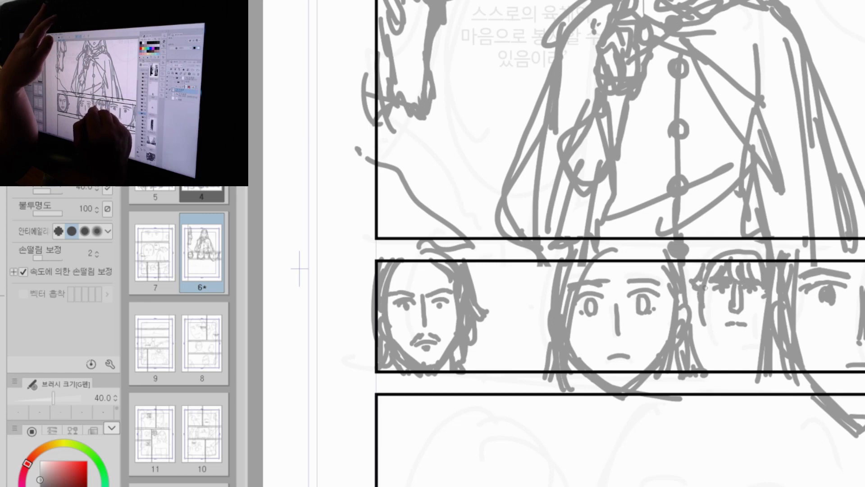
mouse_move(705, 287)
left_mouse_down()
mouse_move(712, 316)
mouse_move(745, 313)
mouse_move(703, 308)
mouse_move(713, 340)
mouse_move(741, 351)
left_mouse_up()
mouse_move(708, 323)
left_mouse_down()
mouse_move(724, 342)
mouse_move(750, 348)
left_mouse_up()
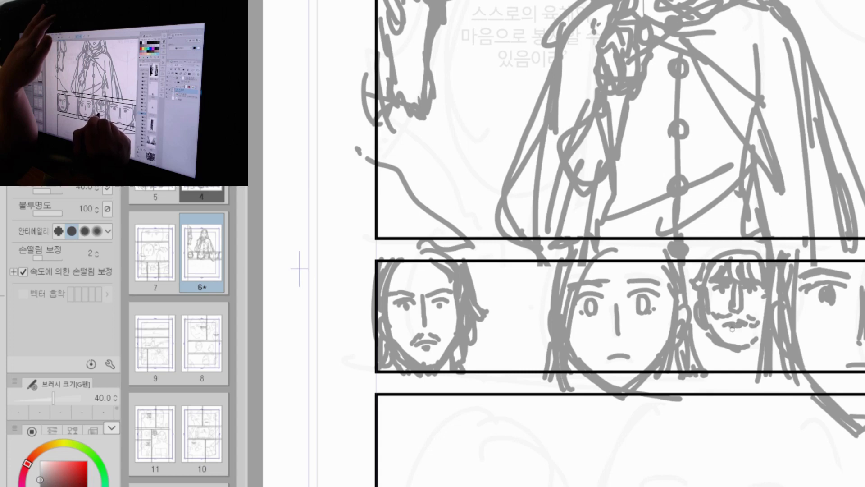
left_click_drag(749, 329, 759, 324)
mouse_move(707, 330)
left_mouse_down()
mouse_move(694, 258)
mouse_move(688, 287)
mouse_move(727, 360)
mouse_move(706, 356)
mouse_move(744, 369)
left_mouse_up()
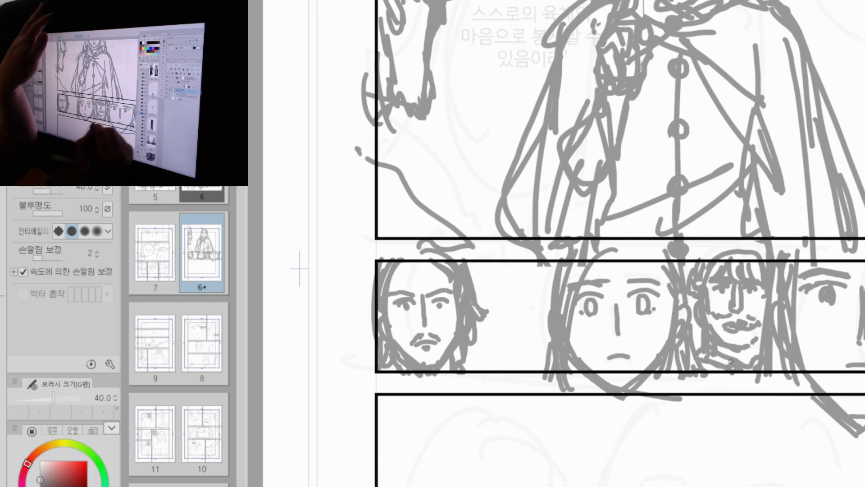
left_click_drag(467, 356, 525, 377)
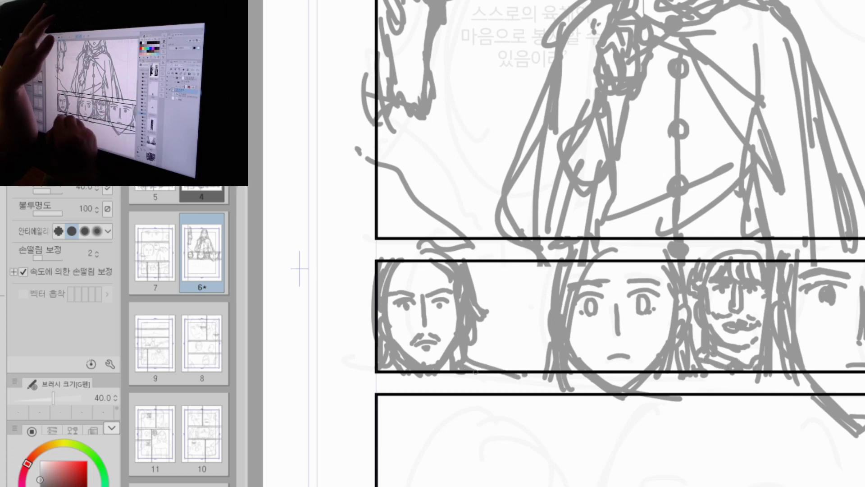
Step: Outline a large head in the third panel over the faint sketch, with a rounded crown and a jaw tapering to a pointed chin
key("ctrl+space")
left_click_drag(669, 326, 651, 374)
key("space")
left_click_drag(720, 462, 665, 211)
left_click_drag(705, 338, 689, 433)
key("ctrl+space")
mouse_move(715, 303)
left_mouse_down()
mouse_move(734, 294)
mouse_move(730, 262)
left_mouse_up()
left_click_drag(542, 165, 501, 360)
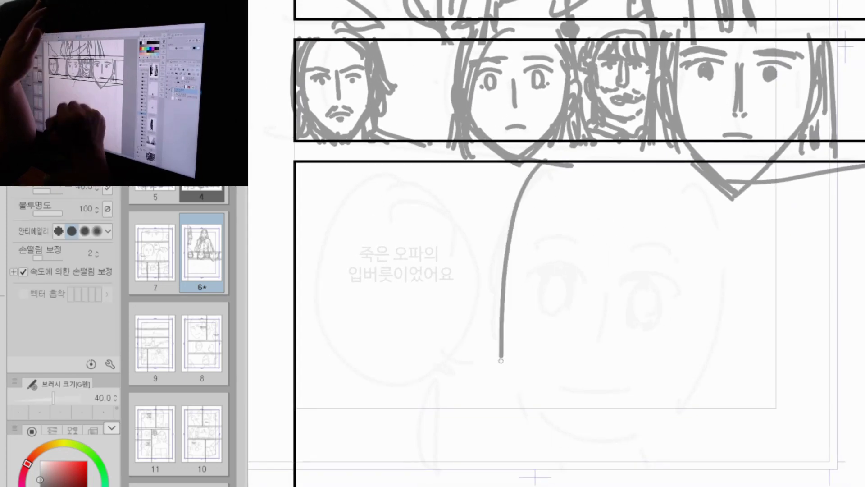
mouse_move(546, 189)
left_mouse_down()
mouse_move(669, 163)
mouse_move(696, 333)
mouse_move(688, 347)
left_mouse_up()
mouse_move(507, 324)
left_mouse_down()
mouse_move(576, 426)
mouse_move(668, 382)
mouse_move(692, 349)
left_mouse_up()
key("ctrl+z")
key("ctrl+z")
mouse_move(501, 360)
left_mouse_down()
mouse_move(581, 452)
mouse_move(678, 392)
left_mouse_up()
left_click_drag(692, 359, 684, 383)
mouse_move(503, 334)
left_mouse_down()
mouse_move(514, 382)
mouse_move(588, 450)
mouse_move(685, 367)
mouse_move(666, 395)
left_mouse_up()
Step: Draw both eyes of the third panel's large face, with curved upper lids, oval irises and small pupils
mouse_move(518, 283)
left_mouse_down()
mouse_move(536, 271)
mouse_move(572, 277)
left_mouse_up()
left_click_drag(537, 284, 538, 311)
left_click_drag(547, 276, 561, 300)
left_click_drag(661, 280, 684, 297)
mouse_move(650, 285)
left_mouse_down()
mouse_move(681, 296)
mouse_move(641, 295)
mouse_move(649, 287)
mouse_move(642, 315)
left_mouse_up()
left_click_drag(658, 283, 656, 316)
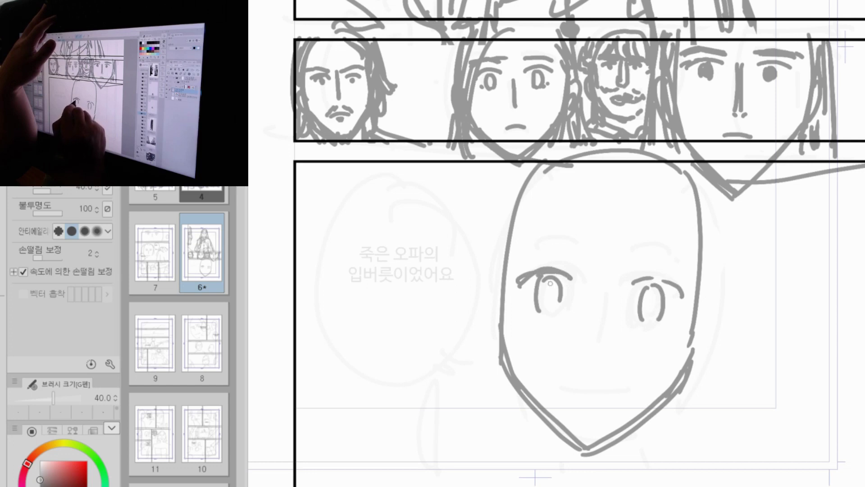
left_click_drag(550, 283, 550, 306)
left_click_drag(630, 283, 680, 293)
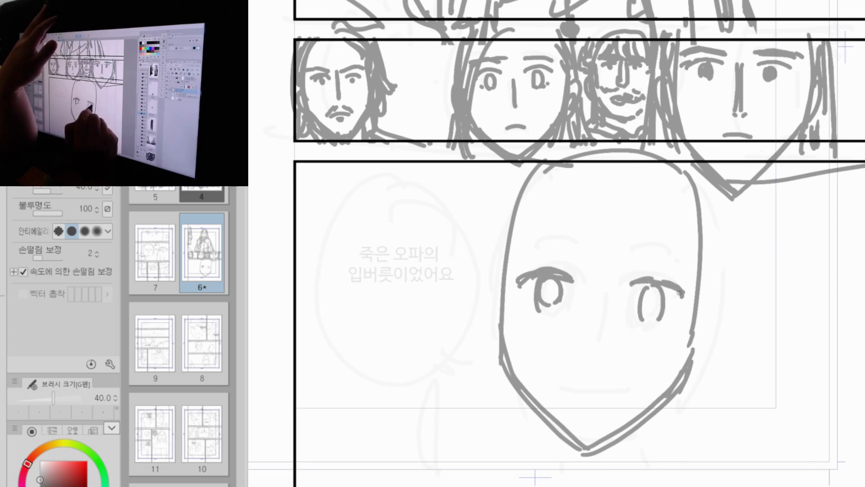
left_click_drag(538, 308, 559, 305)
left_click_drag(558, 283, 561, 303)
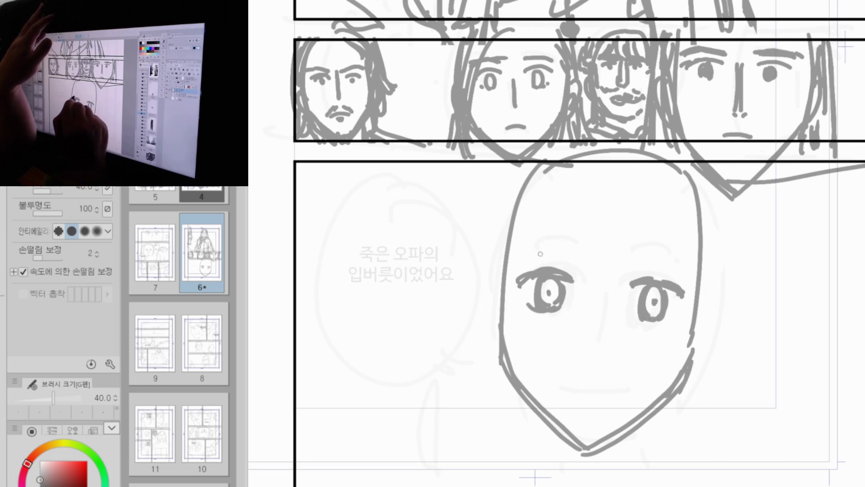
Step: Draw the large face's eyebrows, nostrils, both ears and slightly smiling mouth, and thicken the upper lashes
mouse_move(530, 251)
left_mouse_down()
mouse_move(580, 246)
mouse_move(684, 269)
left_mouse_up()
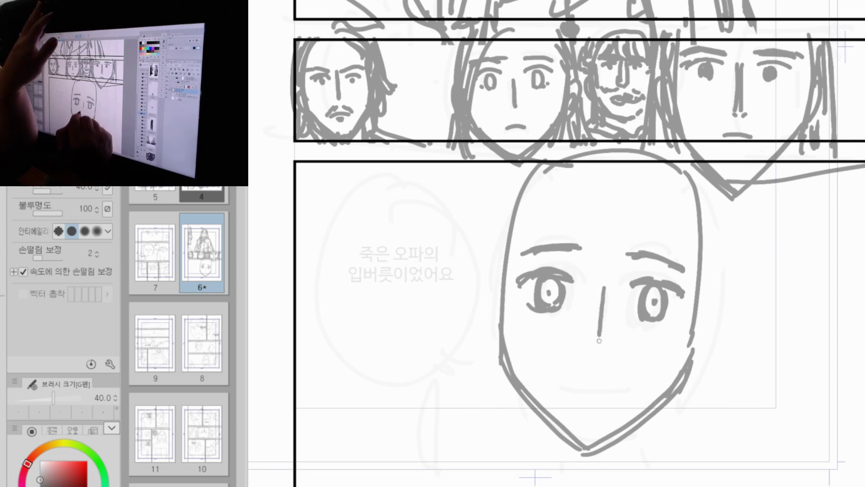
left_click_drag(587, 349, 598, 352)
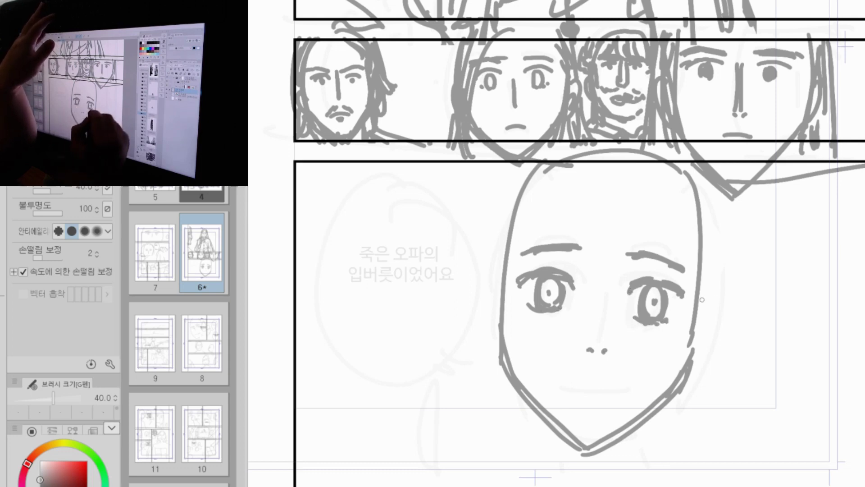
mouse_move(705, 321)
left_mouse_down()
mouse_move(721, 339)
mouse_move(682, 384)
mouse_move(715, 352)
mouse_move(694, 371)
left_mouse_up()
left_click_drag(525, 282, 560, 284)
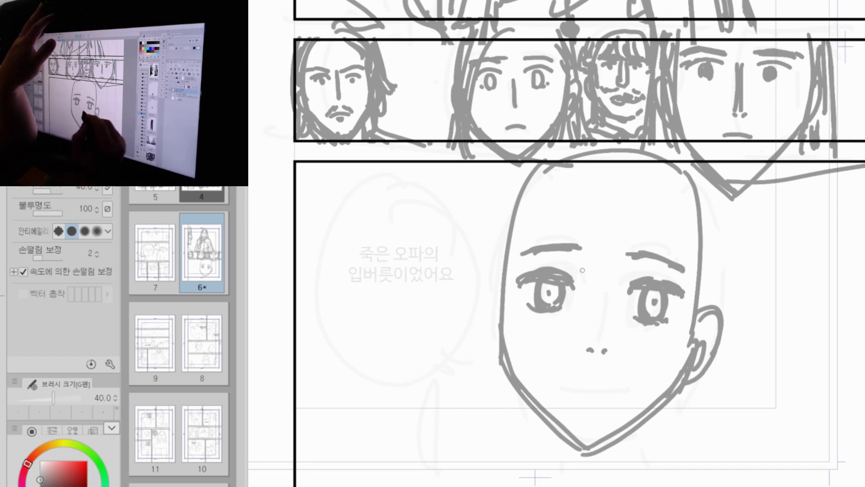
left_click_drag(493, 277, 499, 366)
left_click_drag(494, 296, 496, 354)
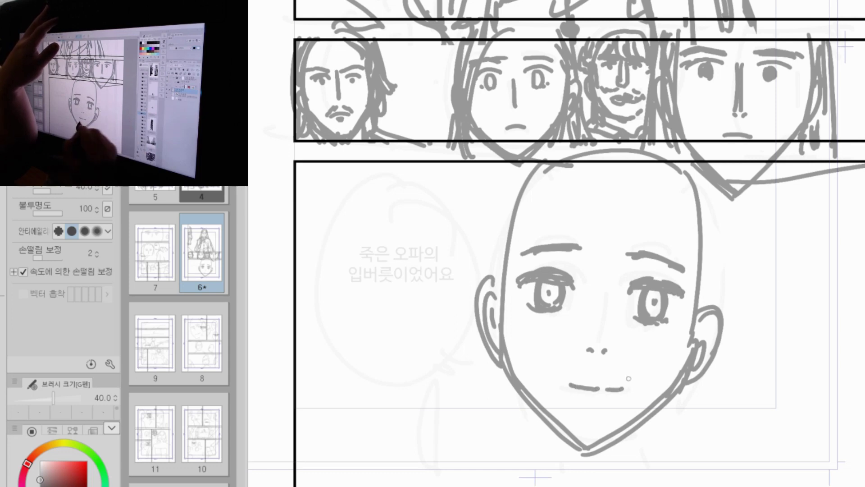
Step: Draw the first hair strands down the right side of the large head, falling past the ear
mouse_move(664, 171)
left_mouse_down()
mouse_move(706, 241)
mouse_move(700, 305)
left_mouse_up()
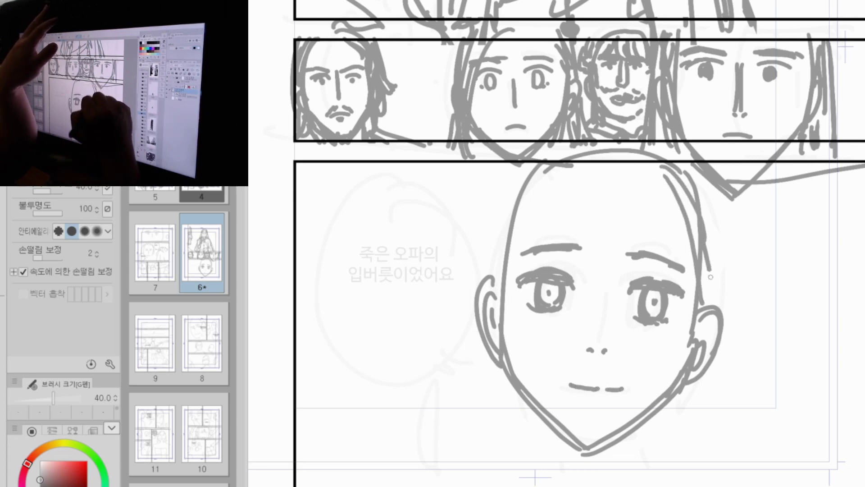
left_click_drag(712, 270, 701, 309)
mouse_move(716, 205)
left_mouse_down()
mouse_move(737, 389)
mouse_move(732, 433)
mouse_move(743, 448)
left_mouse_up()
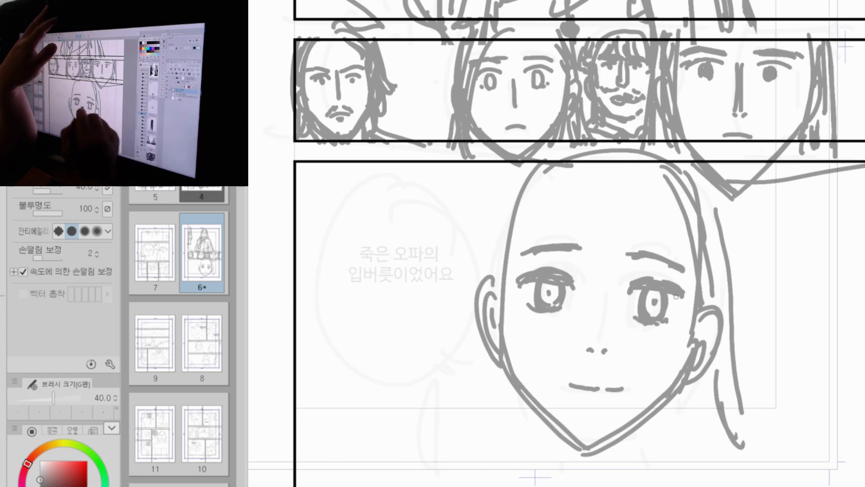
Step: Draw a slightly slanted nose line between the large face's eyes, undoing the misplaced strokes
mouse_move(616, 267)
left_mouse_down()
mouse_move(606, 334)
mouse_move(589, 334)
left_mouse_up()
key("ctrl+z")
key("ctrl+z")
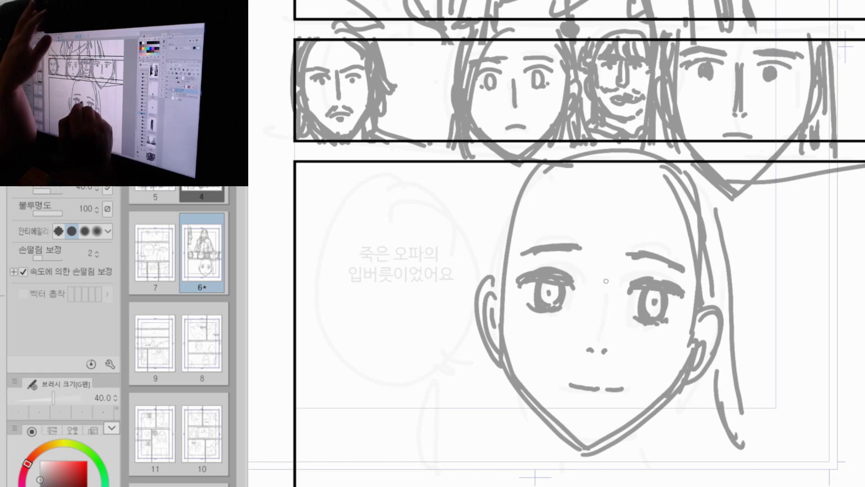
left_click_drag(606, 283, 601, 334)
left_click_drag(616, 302, 600, 337)
key("ctrl+z")
key("ctrl+z")
left_click_drag(611, 286, 607, 332)
Step: Draw hair strands sweeping from the crown down to the ear on the left side of the large head
left_click_drag(517, 166, 487, 275)
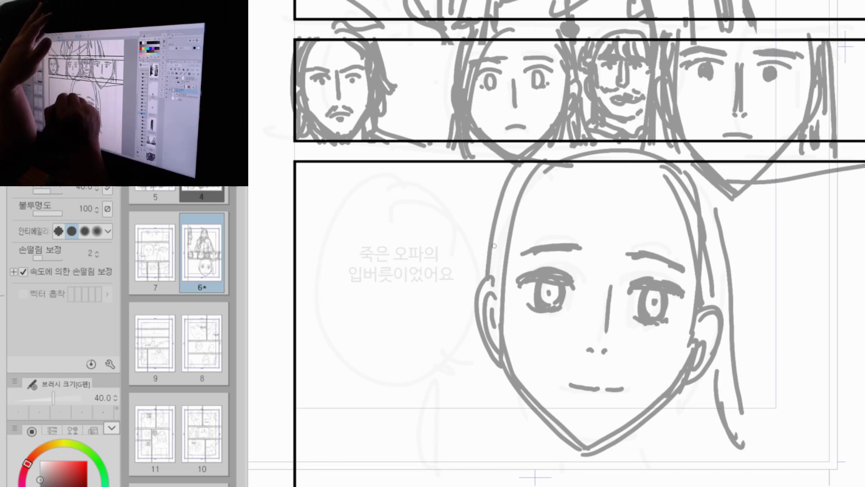
left_click_drag(515, 208, 492, 266)
left_click_drag(531, 177, 494, 248)
left_click_drag(553, 166, 497, 241)
left_click_drag(574, 165, 497, 271)
Step: Fill out the right side of the large head with long wavy hair flowing past the ear to the shoulder, and add inner-ear detail
mouse_move(649, 162)
left_mouse_down()
mouse_move(671, 191)
mouse_move(711, 464)
left_mouse_up()
left_click_drag(689, 207, 736, 485)
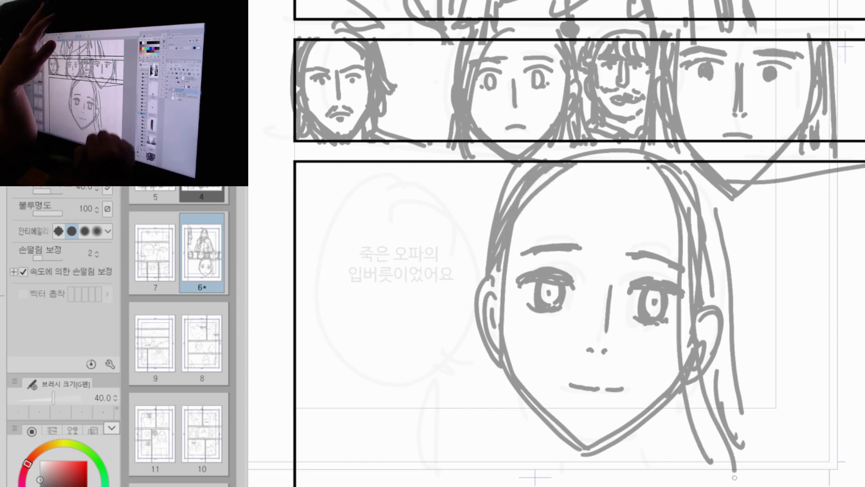
left_click_drag(691, 164, 723, 237)
mouse_move(682, 167)
left_mouse_down()
mouse_move(712, 216)
mouse_move(722, 268)
left_mouse_up()
mouse_move(712, 197)
left_mouse_down()
mouse_move(762, 362)
mouse_move(748, 421)
left_mouse_up()
left_click_drag(734, 326, 746, 385)
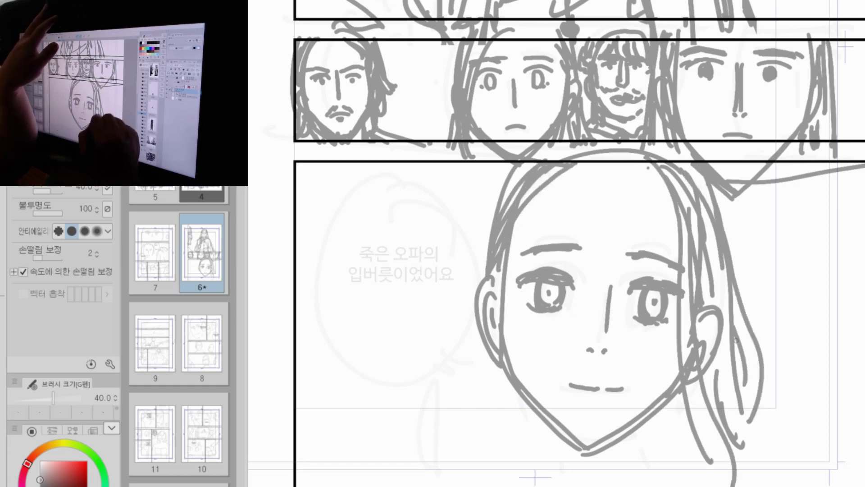
left_click_drag(744, 346, 748, 400)
left_click_drag(736, 349, 768, 486)
left_click_drag(700, 324, 698, 360)
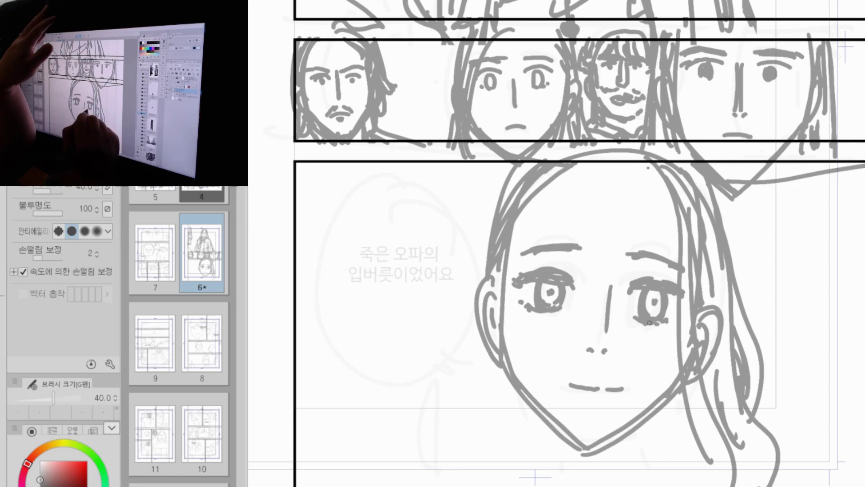
Step: Draw the outer hair contour on the large head's left side, with strands wrapping behind the ear and fanning out toward the shoulder
left_click_drag(508, 172, 475, 291)
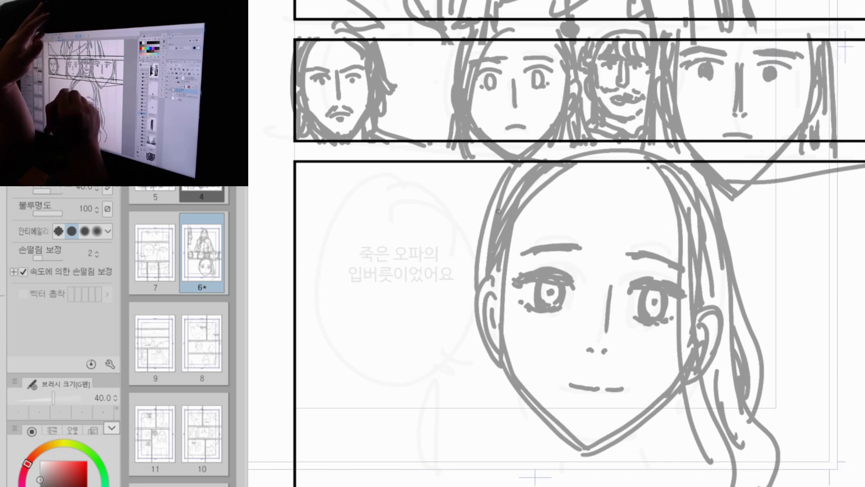
left_click_drag(513, 199, 460, 342)
left_click_drag(478, 279, 470, 421)
left_click_drag(504, 381, 482, 421)
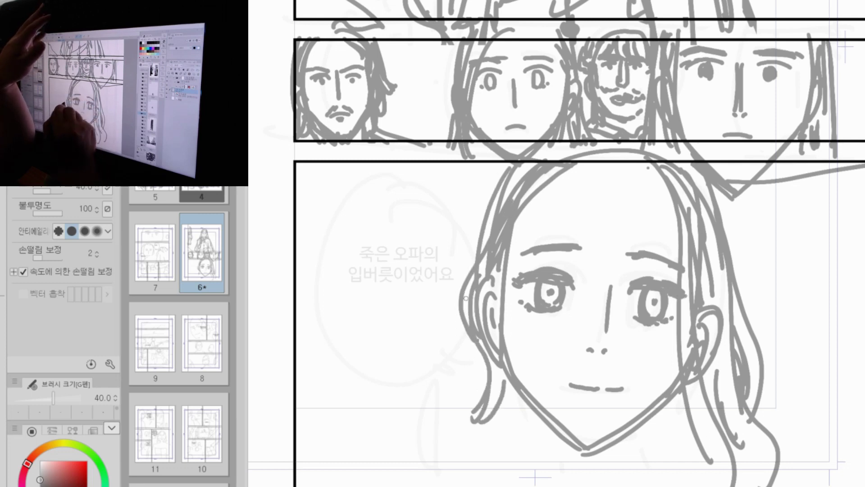
left_click_drag(465, 321, 424, 406)
left_click_drag(480, 360, 434, 419)
left_click_drag(475, 350, 417, 468)
left_click_drag(431, 430, 423, 465)
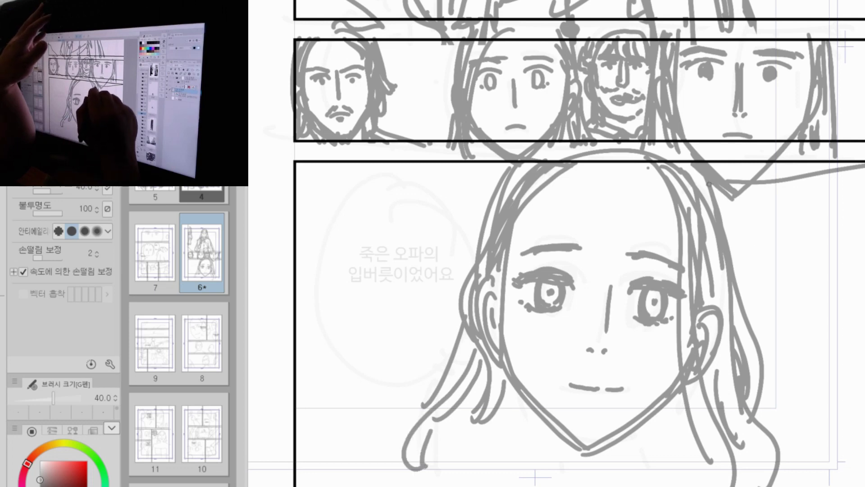
Step: Reinforce the outer hair contour on both sides of the large head
left_click_drag(699, 153, 727, 264)
left_click_drag(510, 171, 481, 254)
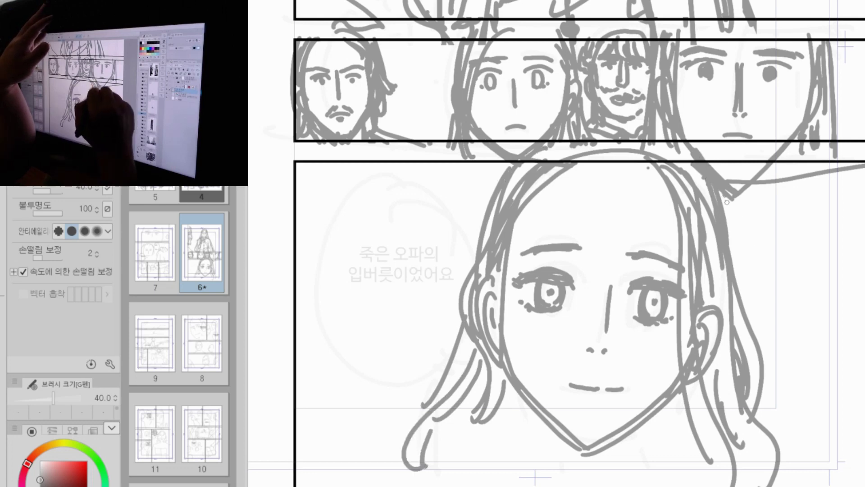
left_click_drag(723, 194, 743, 327)
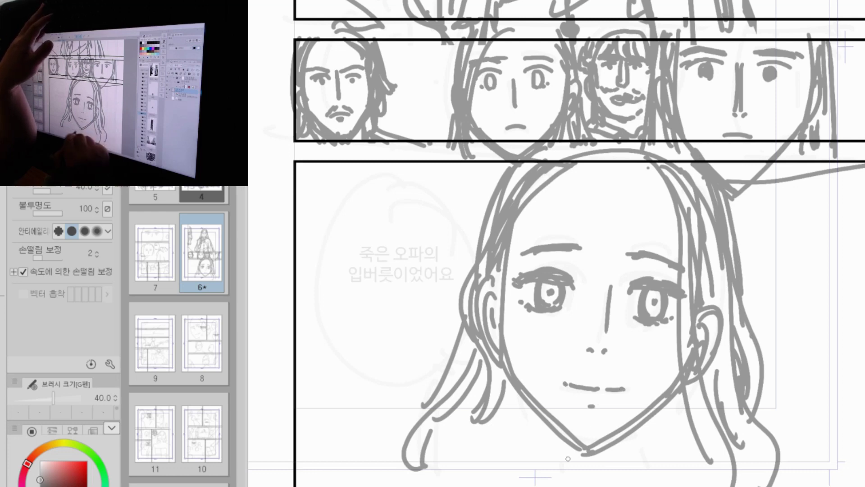
Step: Draw the neck and the open collar below the large face's chin, with a hair strand beside the neck
left_click_drag(528, 397, 532, 464)
left_click_drag(650, 415, 644, 469)
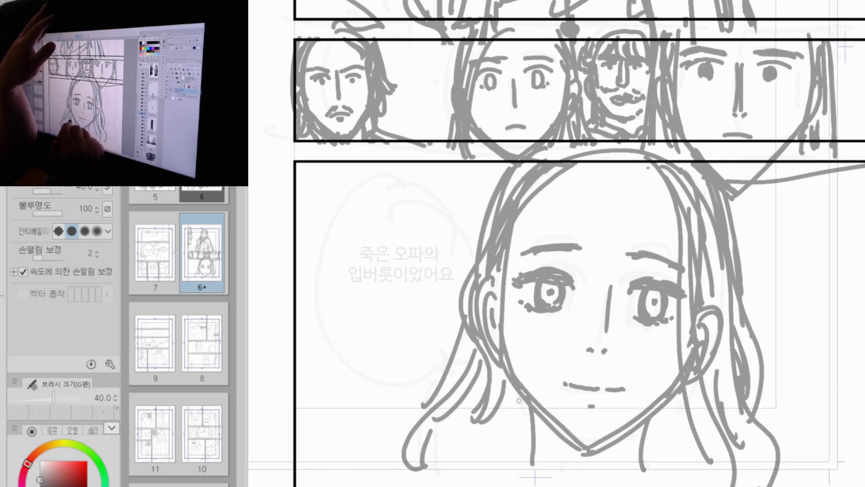
left_click_drag(518, 400, 501, 464)
left_click_drag(465, 440, 553, 486)
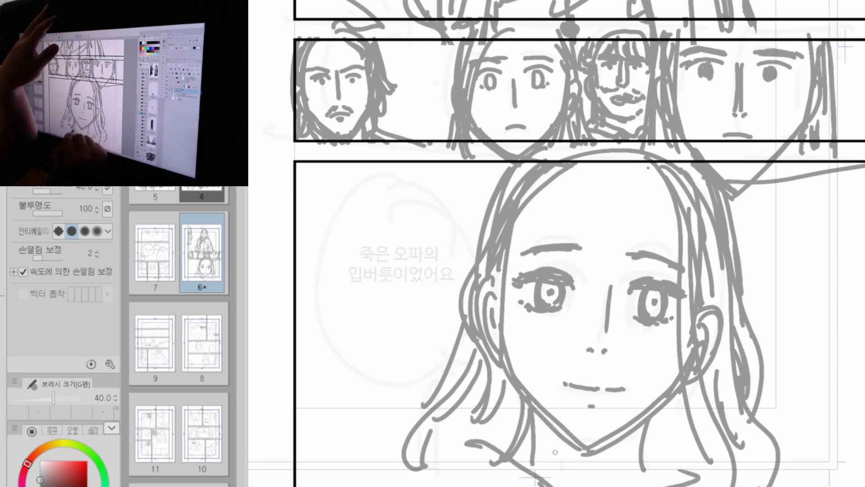
mouse_move(524, 441)
left_mouse_down()
mouse_move(582, 485)
mouse_move(660, 435)
mouse_move(649, 485)
mouse_move(658, 423)
left_mouse_up()
Step: Add hair strands beside the right of the neck and along the outer right edge of the long hair
left_click_drag(662, 394, 673, 464)
left_click_drag(674, 426, 693, 480)
left_click_drag(750, 379, 774, 473)
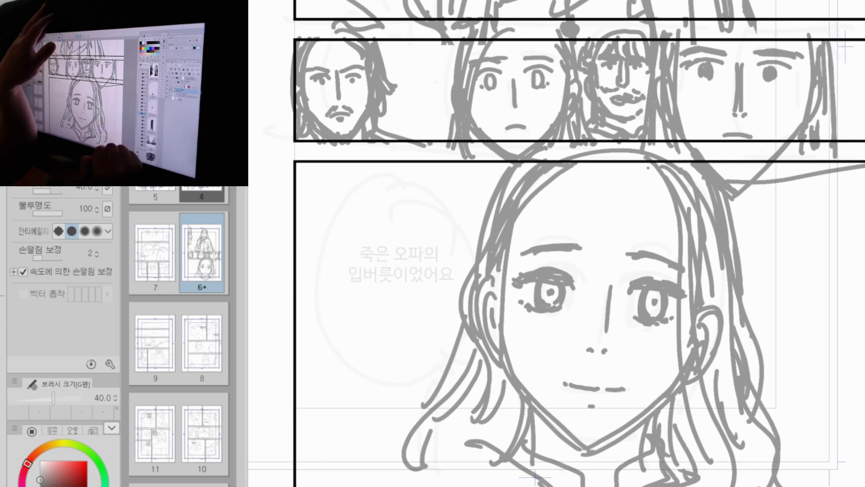
Step: Extend the long wavy hair over the left shoulder, sweep a lock from the parting across the temple, and touch up the lower lashes
left_click(550, 450)
left_click_drag(458, 311, 397, 444)
left_click_drag(418, 412, 388, 486)
left_click_drag(424, 443, 414, 486)
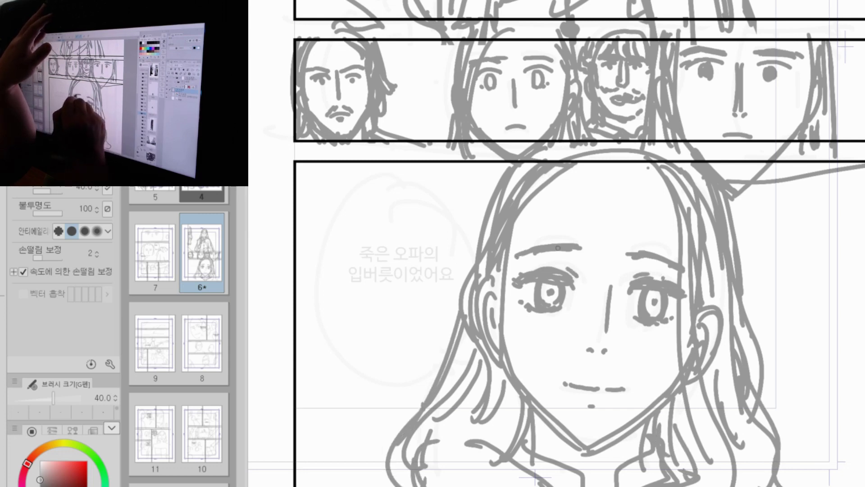
mouse_move(574, 164)
left_mouse_down()
mouse_move(497, 254)
mouse_move(462, 316)
left_mouse_up()
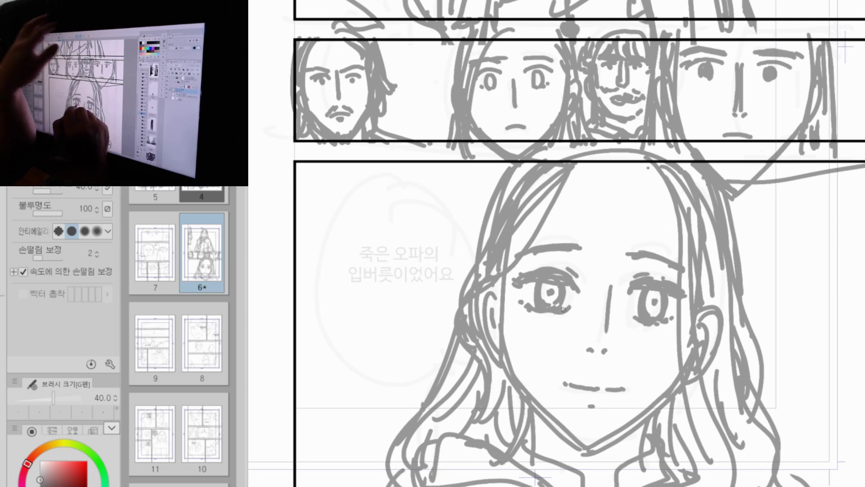
left_click_drag(656, 319, 659, 323)
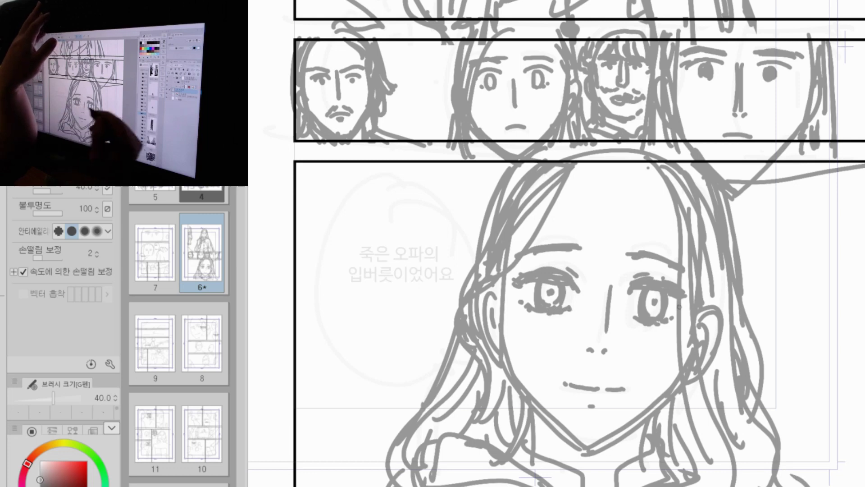
key("ctrl+space")
left_click_drag(803, 248, 751, 284)
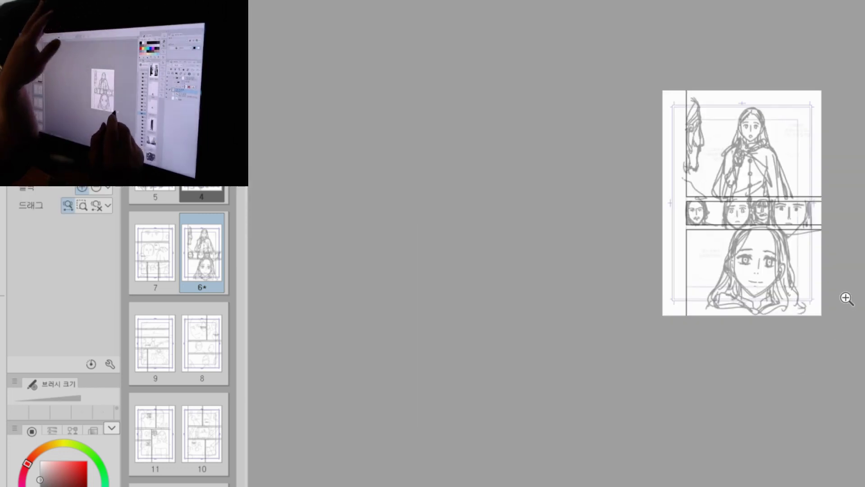
left_click_drag(845, 299, 862, 298)
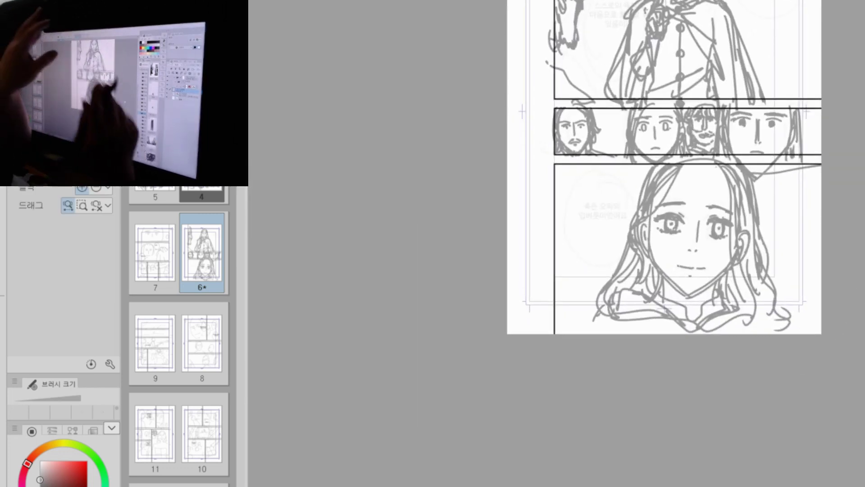
key("alt+p")
key("Escape")
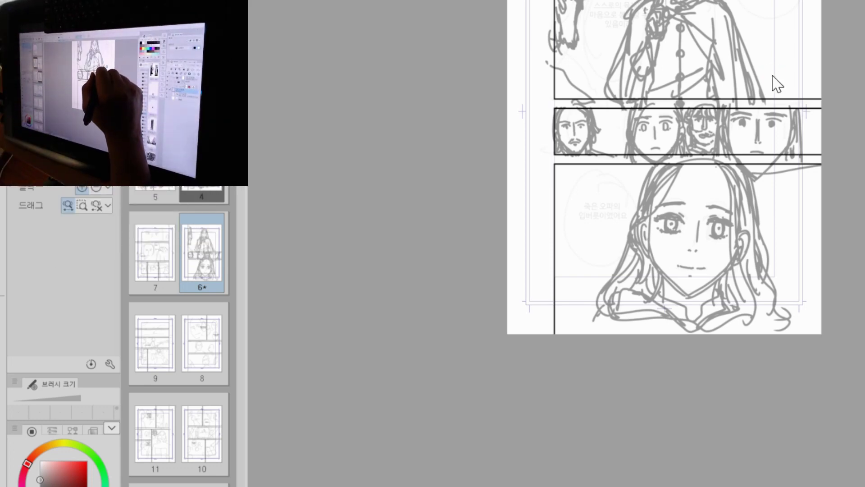
Step: Go to page 7 and draw the nose-bridge line and both thick eyebrows of the large face in the first panel
key("ctrl+Page_Down")
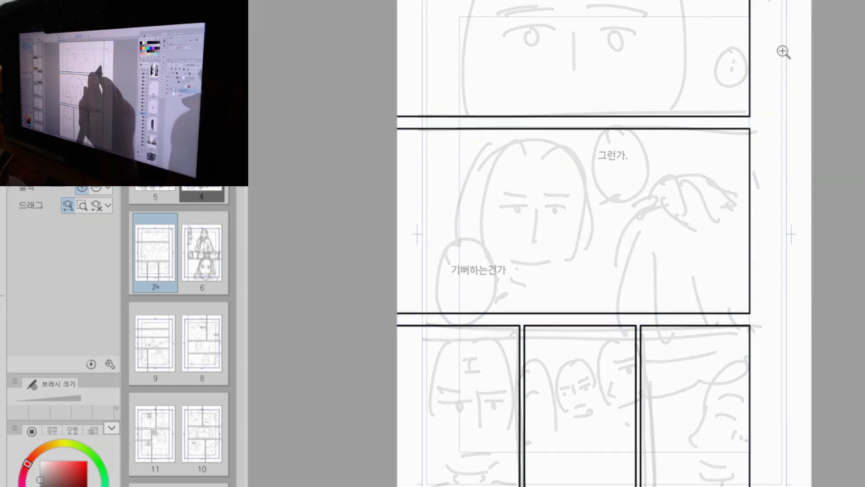
left_click(651, 4)
left_click(650, 5)
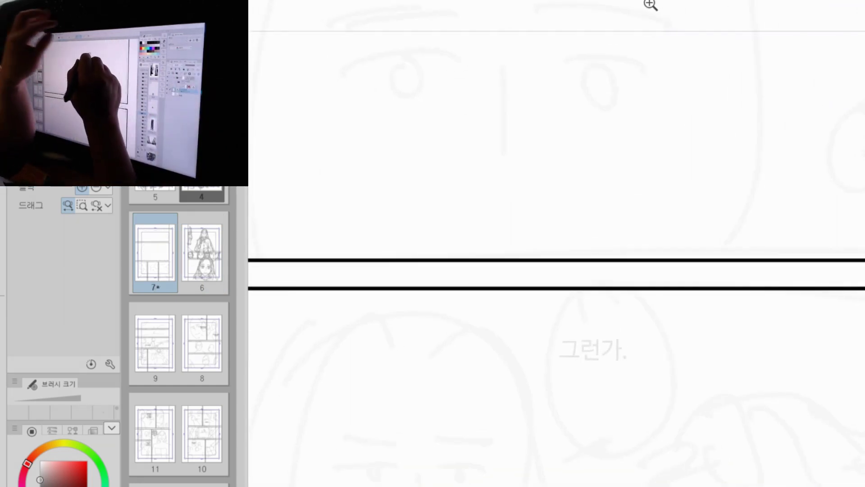
left_click_drag(653, 168, 751, 253)
key("p")
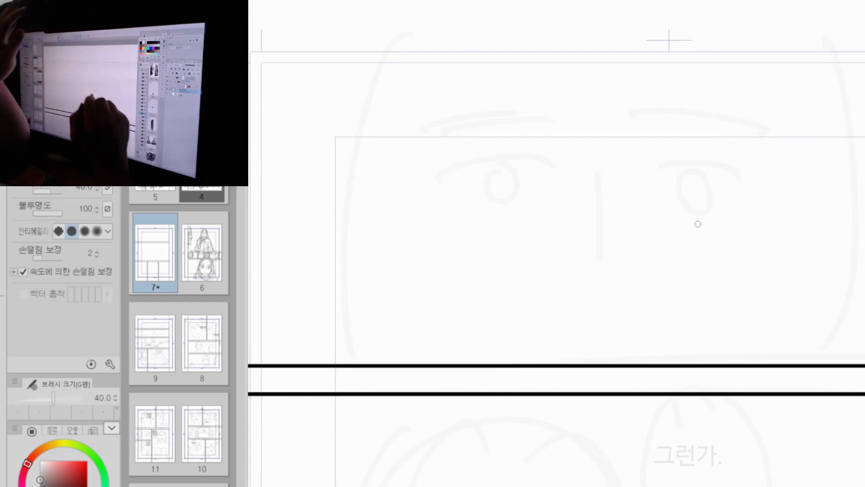
left_click_drag(623, 149, 616, 272)
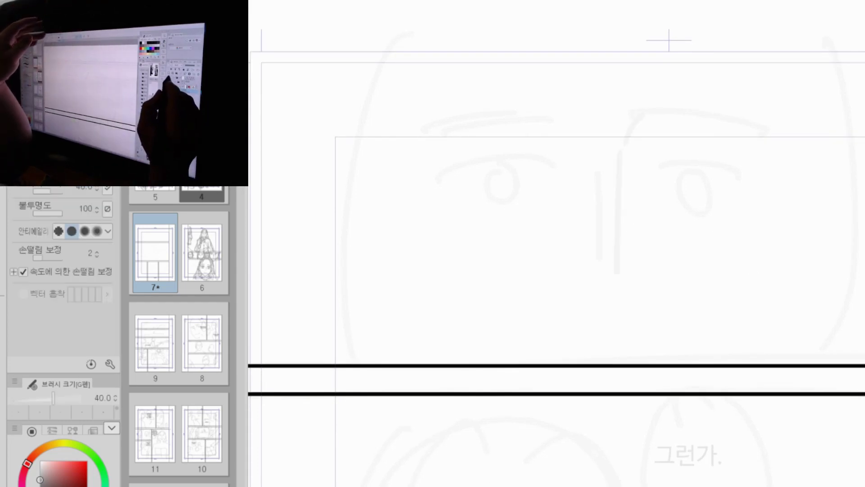
mouse_move(633, 112)
left_mouse_down()
mouse_move(616, 137)
mouse_move(614, 288)
mouse_move(751, 103)
mouse_move(806, 127)
left_mouse_up()
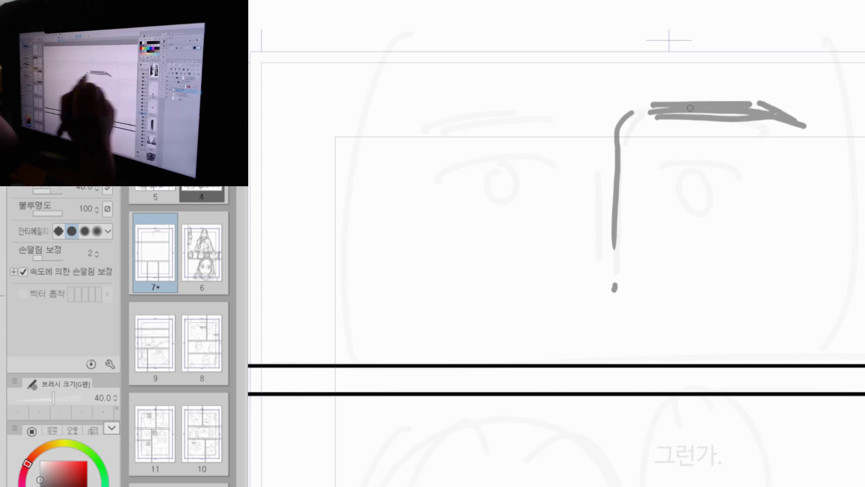
left_click_drag(472, 113, 564, 112)
left_click_drag(394, 135, 454, 111)
mouse_move(421, 121)
left_mouse_down()
mouse_move(467, 107)
mouse_move(466, 115)
left_mouse_up()
left_click_drag(455, 105, 537, 108)
Step: Draw the upper and lower eyelids and the iris strokes of both eyes beneath the eyebrows
left_click_drag(648, 162, 809, 161)
mouse_move(659, 149)
left_mouse_down()
mouse_move(715, 140)
mouse_move(811, 159)
left_mouse_up()
left_click_drag(671, 170, 710, 179)
left_click_drag(720, 179, 780, 171)
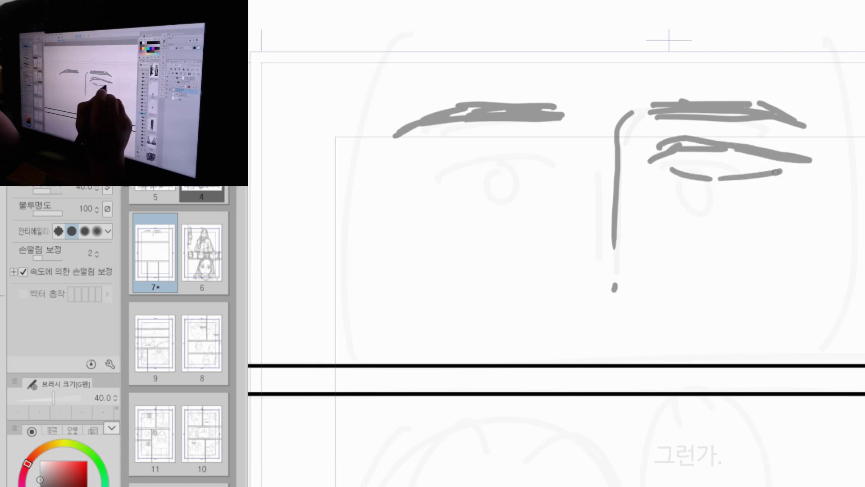
left_click_drag(424, 159, 495, 141)
mouse_move(502, 142)
left_mouse_down()
mouse_move(563, 148)
mouse_move(557, 166)
left_mouse_up()
left_click_drag(417, 168, 544, 162)
left_click_drag(432, 158, 481, 168)
left_click_drag(512, 145, 522, 163)
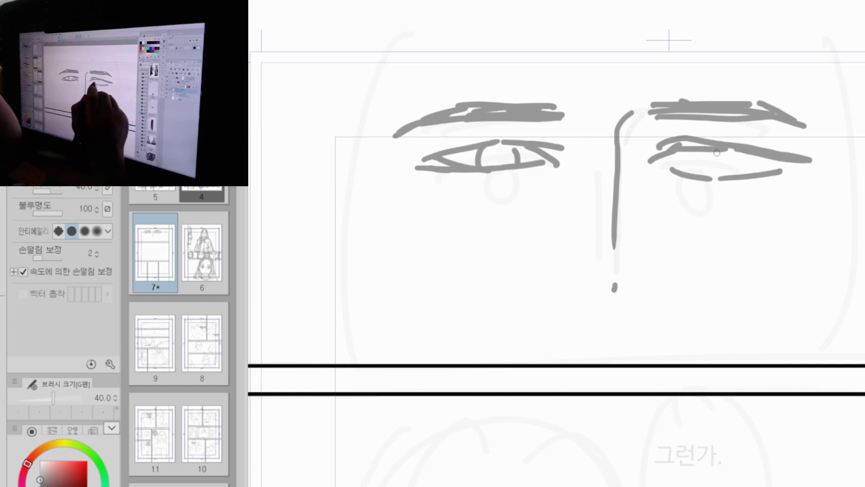
left_click_drag(696, 152, 701, 173)
left_click_drag(733, 151, 739, 175)
Step: Undo the iris strokes and erase the lower eyelids of both eyes, keeping the upper lids
key("ctrl+z")
key("ctrl+z")
key("ctrl+z")
key("ctrl+z")
key("ctrl+z")
key("ctrl+z")
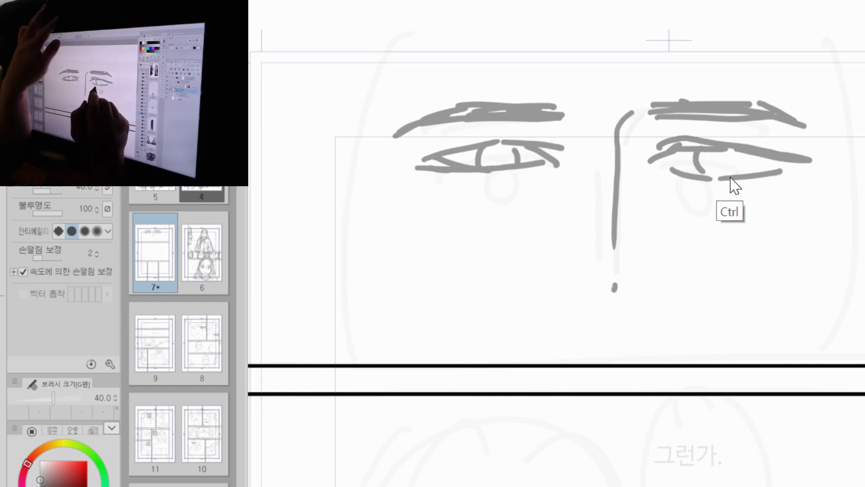
key("e")
left_click_drag(419, 170, 498, 169)
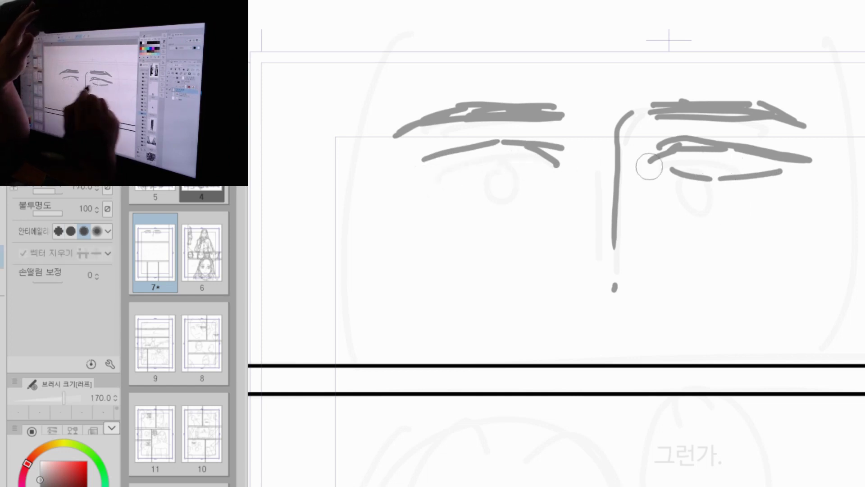
left_click_drag(673, 175, 781, 174)
Step: Redraw both eyes' lower eyelids slightly lower, with rounded irises beneath the upper lids
key("p")
mouse_move(449, 154)
left_mouse_down()
mouse_move(419, 182)
mouse_move(529, 185)
left_mouse_up()
left_click_drag(492, 153, 486, 180)
left_click_drag(500, 153, 516, 171)
left_click_drag(675, 179, 741, 187)
left_click_drag(747, 185, 767, 185)
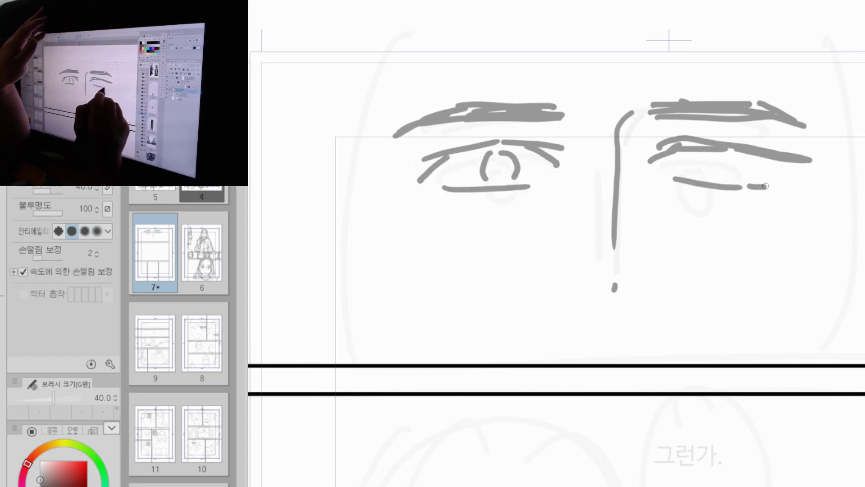
mouse_move(712, 158)
left_mouse_down()
mouse_move(709, 177)
mouse_move(743, 177)
left_mouse_up()
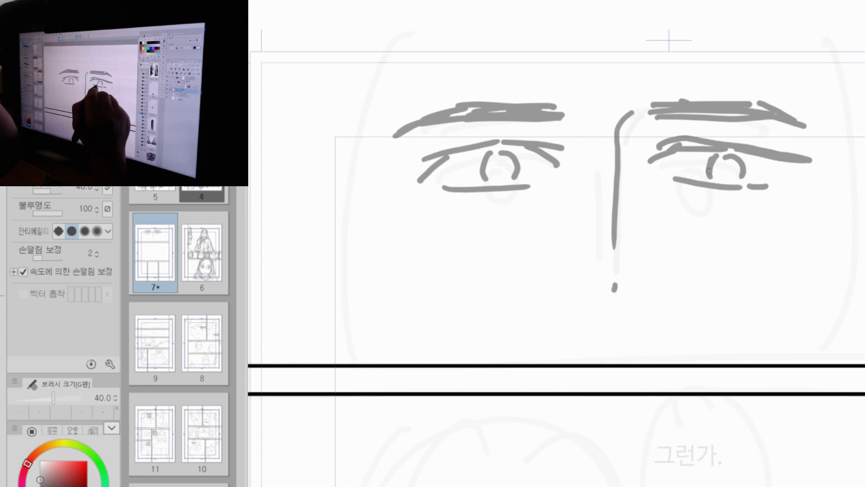
Step: Shape the corners of both eyes, reinforce their lids, and add a crease at the right eye's inner corner
left_click_drag(692, 151, 672, 168)
left_click_drag(786, 162, 826, 178)
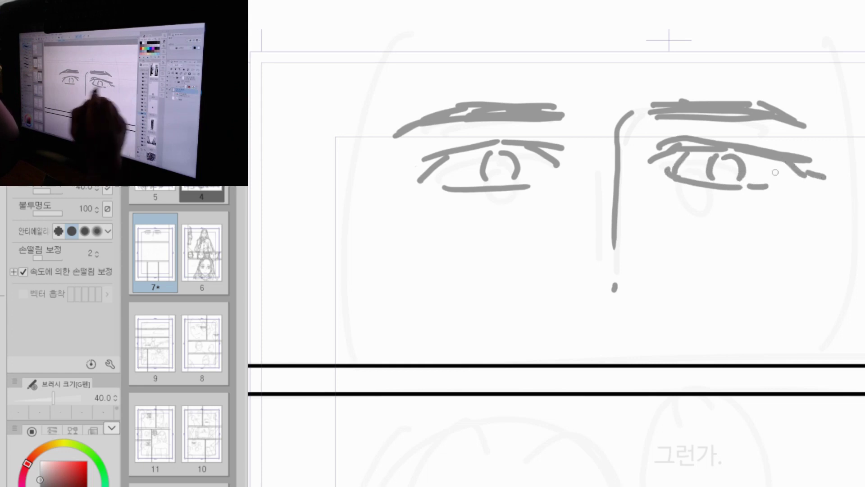
left_click_drag(464, 151, 526, 144)
mouse_move(439, 153)
left_mouse_down()
mouse_move(407, 181)
mouse_move(545, 180)
left_mouse_up()
left_click_drag(689, 178, 803, 187)
left_click_drag(700, 129, 661, 178)
Step: Draw a second nose-bridge line and the nostrils, and lengthen the outer tip of the right eyebrow
left_click_drag(633, 113, 628, 267)
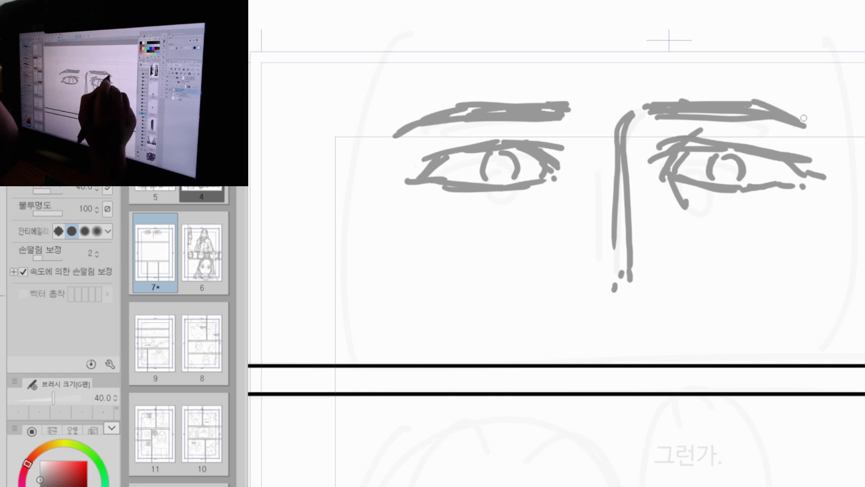
left_click_drag(803, 117, 826, 135)
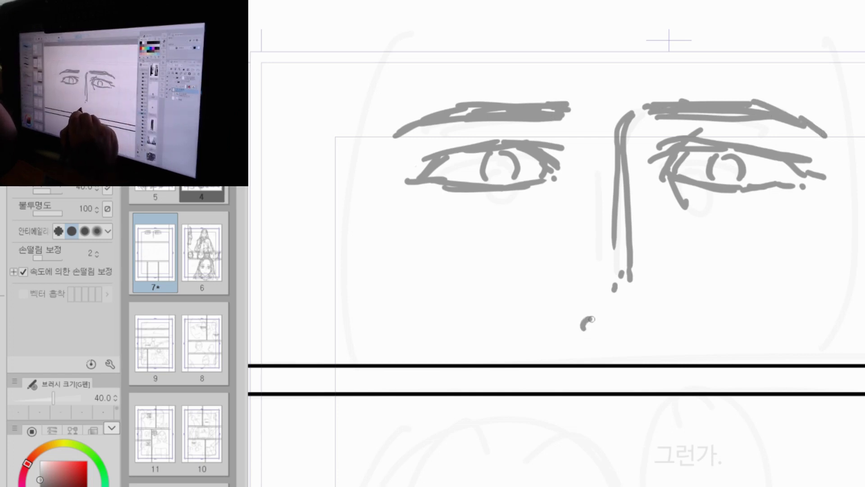
key("ctrl+z")
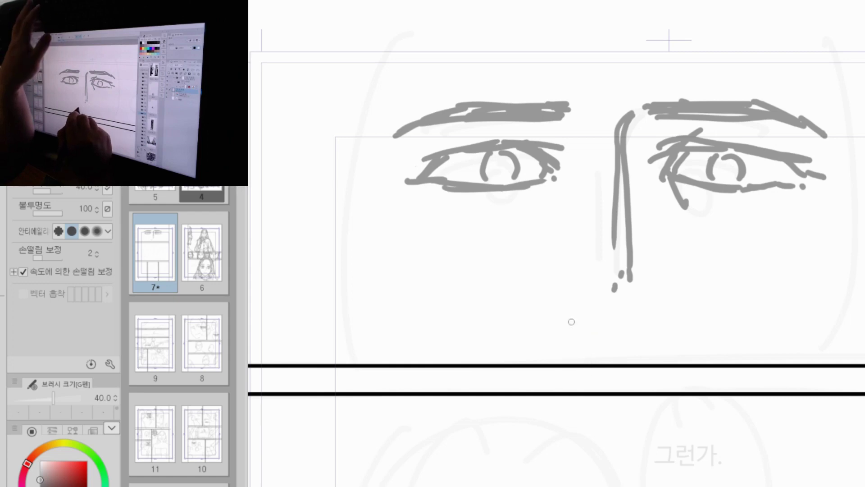
left_click_drag(571, 321, 633, 317)
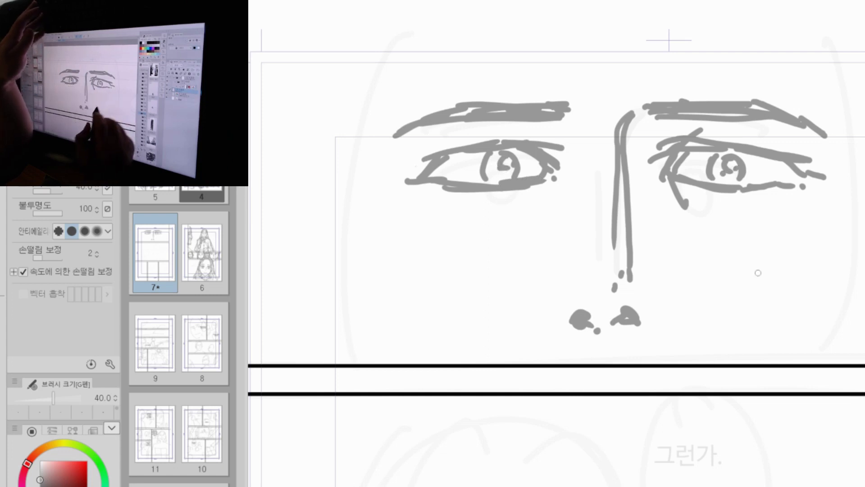
Step: Reinforce the right eye's outer corner and add crease strokes above and below the left eye's inner corner
left_click_drag(764, 156, 819, 183)
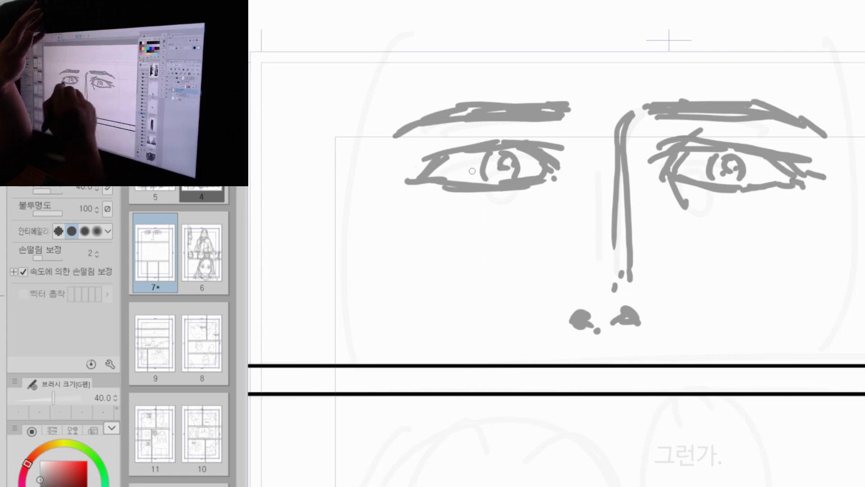
left_click_drag(535, 131, 564, 159)
left_click_drag(559, 175, 530, 200)
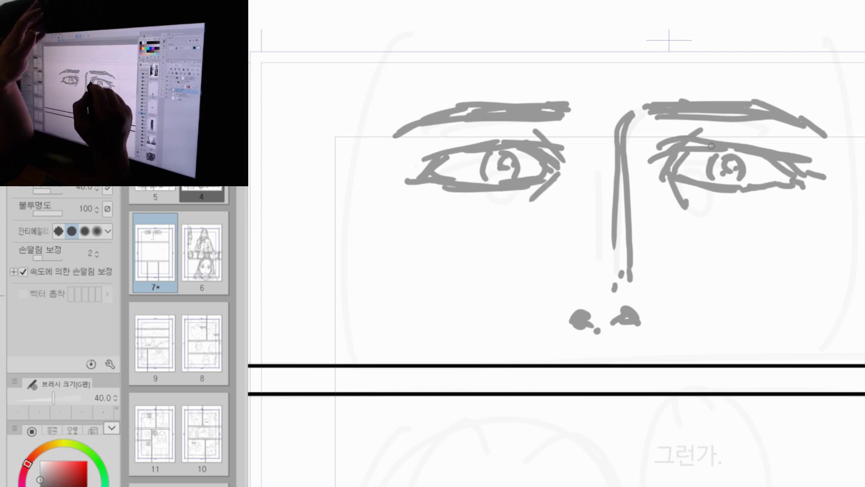
Step: Select the left eye with its eyebrow, nudge them slightly left and up, and clear the selection
key("m")
left_click_drag(371, 88, 586, 231)
key("ctrl+Left")
key("ctrl+Left")
key("ctrl+Left")
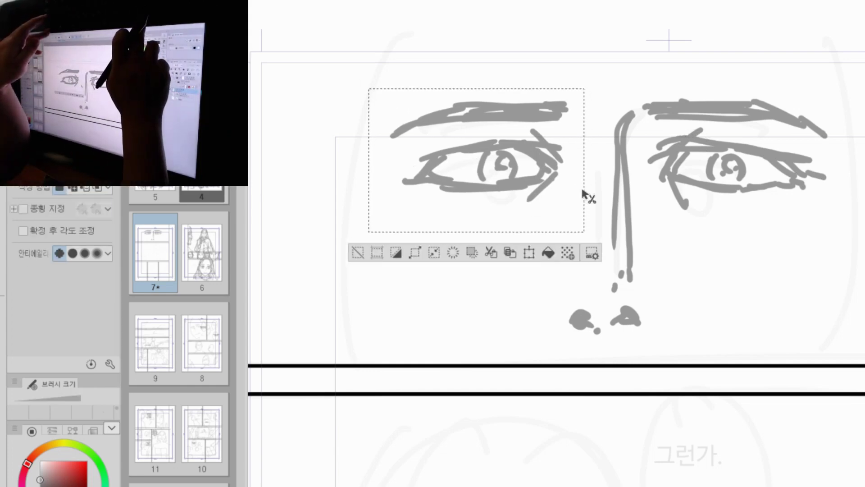
key("ctrl+Up")
key("ctrl+Up")
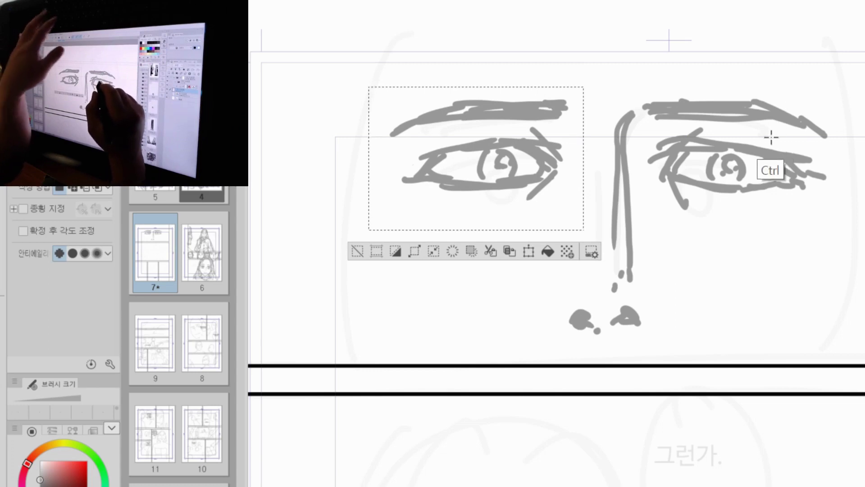
key("ctrl+d")
Step: Draw the side contours of the large face from the temples down to the cheeks
key("ctrl+space")
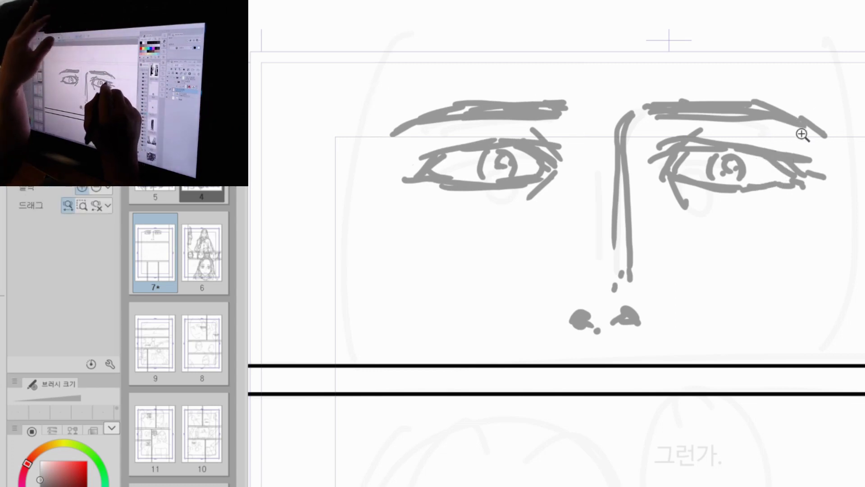
left_click_drag(802, 134, 784, 140)
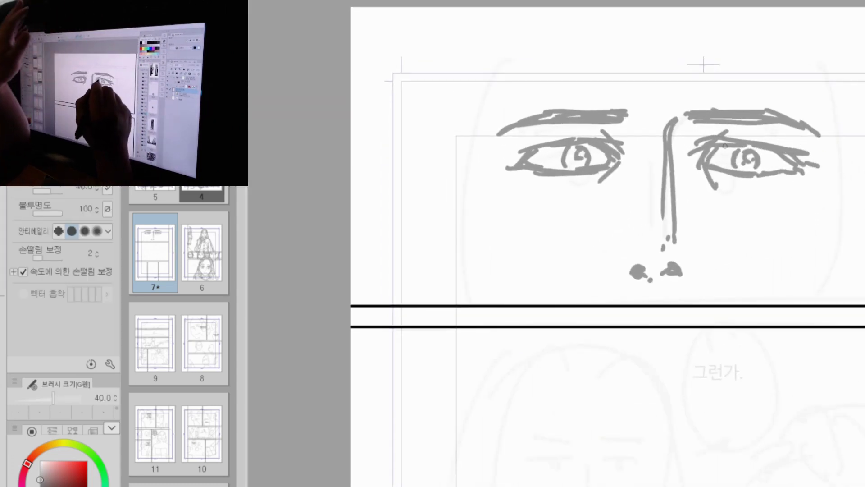
mouse_move(490, 53)
left_mouse_down()
mouse_move(474, 100)
mouse_move(481, 273)
left_mouse_up()
left_click_drag(822, 58, 839, 131)
left_click_drag(841, 160, 826, 284)
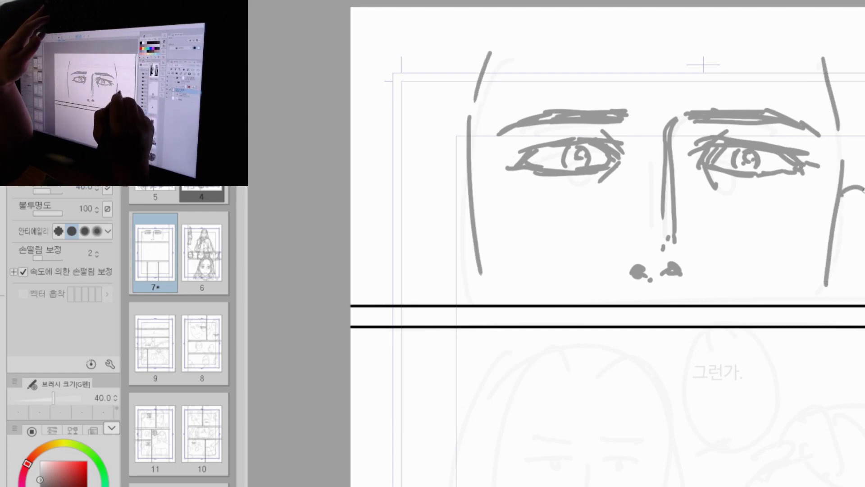
Step: Draw the ears on both sides of the large face, including their inner folds
left_click_drag(864, 261, 842, 301)
left_click_drag(831, 239, 834, 296)
left_click_drag(857, 229, 837, 259)
left_click_drag(847, 201, 836, 234)
left_click_drag(847, 198, 858, 210)
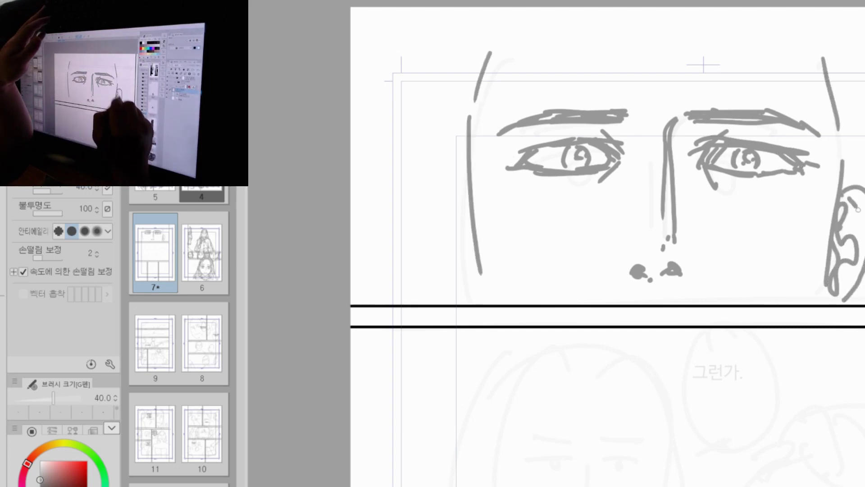
mouse_move(468, 178)
left_mouse_down()
mouse_move(433, 255)
mouse_move(460, 304)
left_mouse_up()
mouse_move(443, 216)
left_mouse_down()
mouse_move(469, 207)
mouse_move(468, 223)
left_mouse_up()
mouse_move(469, 231)
left_mouse_down()
mouse_move(446, 251)
mouse_move(461, 256)
mouse_move(481, 297)
left_mouse_up()
left_click(485, 300)
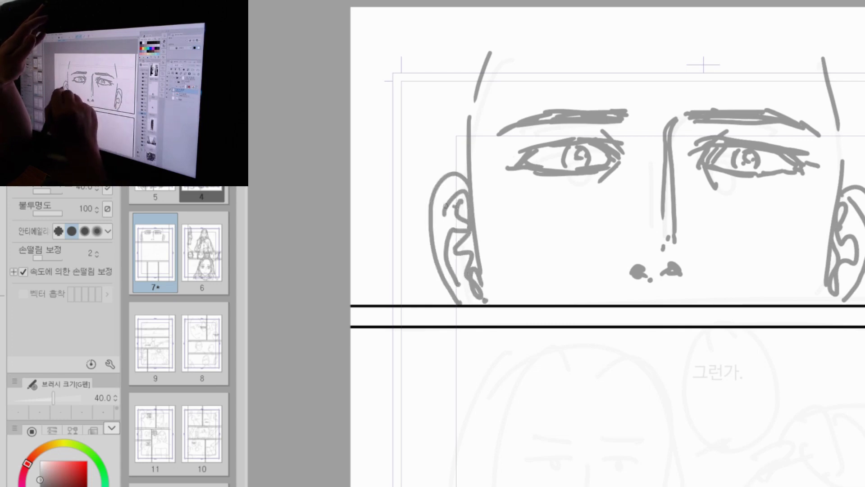
left_click_drag(447, 201, 441, 241)
Step: Sketch short hairline strokes along both temples down to the tops of the ears
left_click_drag(831, 49, 849, 94)
left_click_drag(817, 61, 825, 80)
left_click_drag(824, 76, 844, 104)
left_click_drag(831, 134, 850, 179)
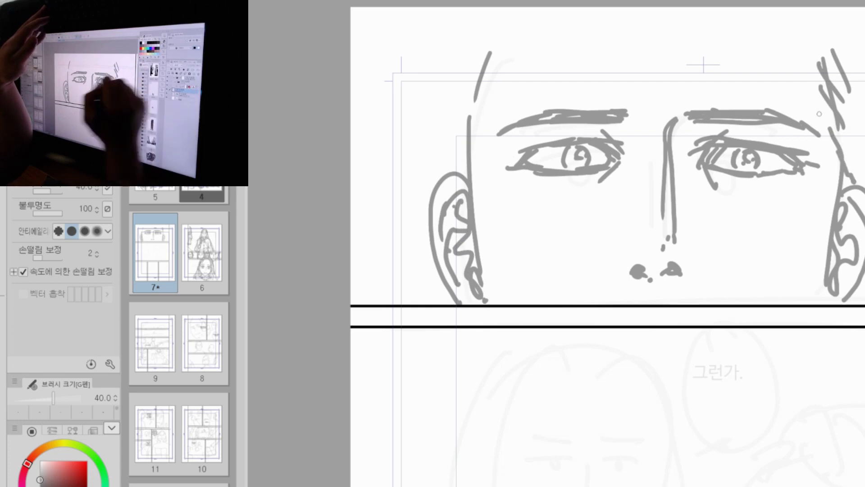
left_click_drag(500, 51, 462, 113)
mouse_move(493, 69)
left_mouse_down()
mouse_move(468, 101)
mouse_move(468, 148)
left_mouse_up()
left_click_drag(476, 144, 469, 180)
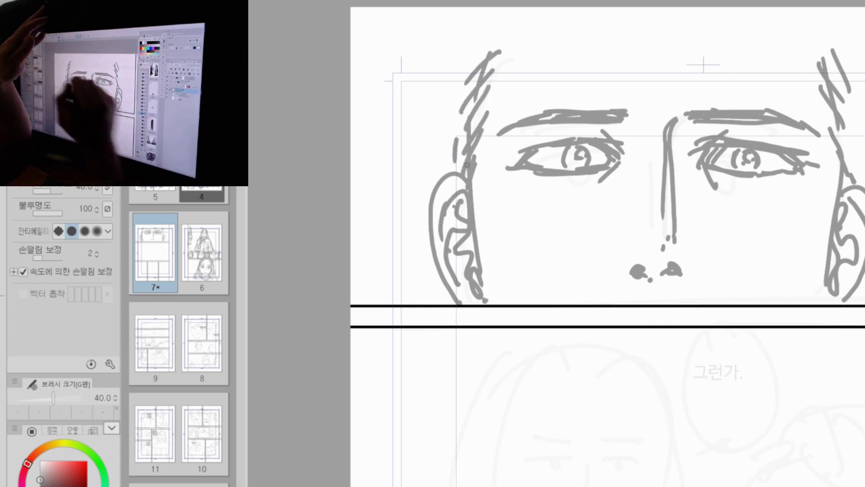
Step: Add sideburn and beard strokes in front of both ears and down along the cheeks
left_click_drag(837, 165, 838, 222)
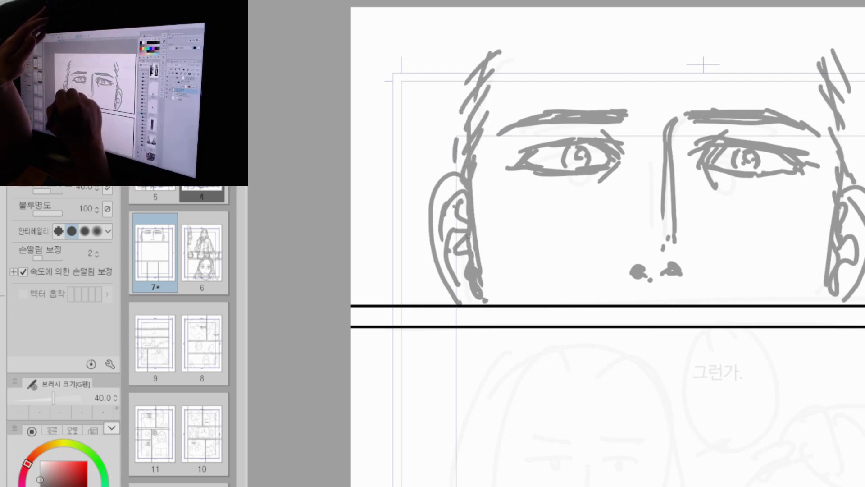
left_click_drag(471, 208, 512, 280)
left_click_drag(473, 245, 507, 284)
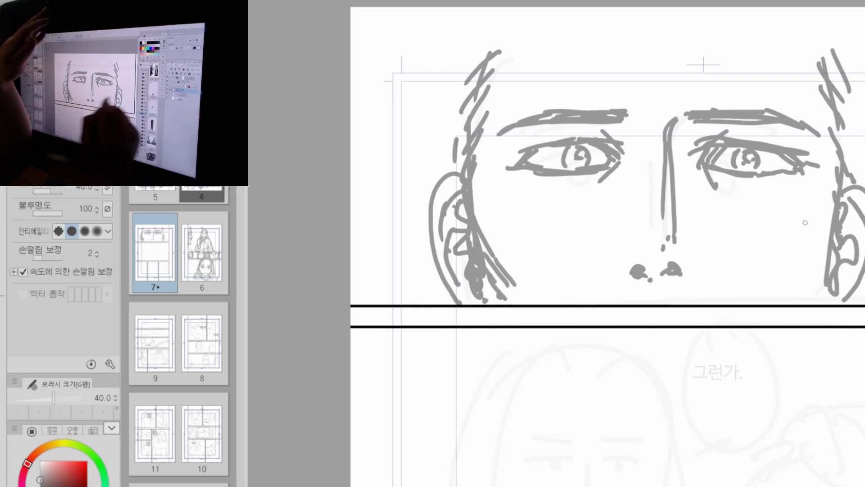
left_click_drag(835, 252, 808, 291)
Step: Draw long straight hair strands falling beside and behind the left ear to the panel's lower border
left_click_drag(442, 53, 426, 203)
left_click_drag(466, 70, 450, 164)
left_click_drag(456, 108, 441, 174)
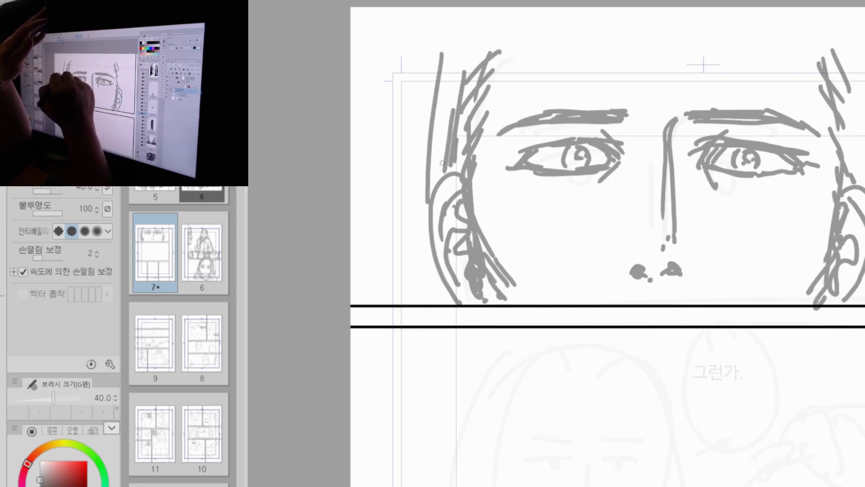
left_click_drag(434, 88, 415, 297)
left_click_drag(433, 212, 422, 297)
left_click_drag(441, 251, 433, 299)
left_click_drag(428, 129, 392, 303)
left_click_drag(410, 255, 407, 310)
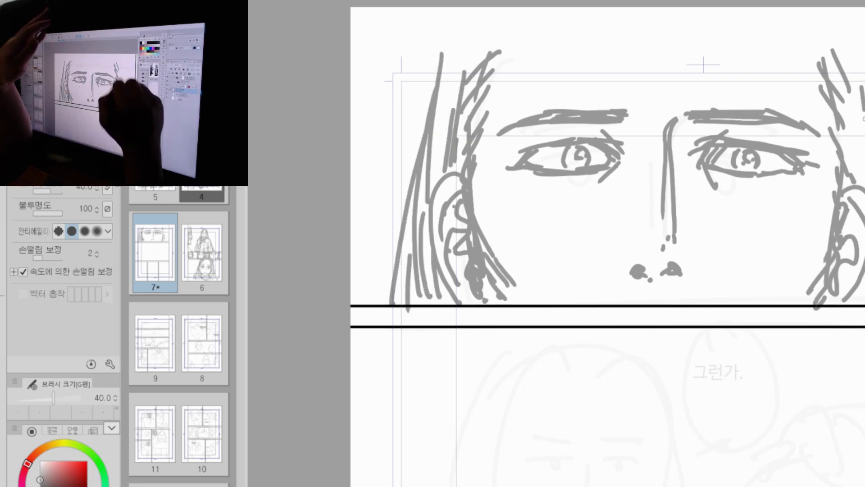
Step: Draw matching long hair strands beside the right temple and below the right ear
left_click_drag(861, 87, 864, 133)
left_click_drag(849, 95, 853, 179)
left_click_drag(861, 45, 856, 80)
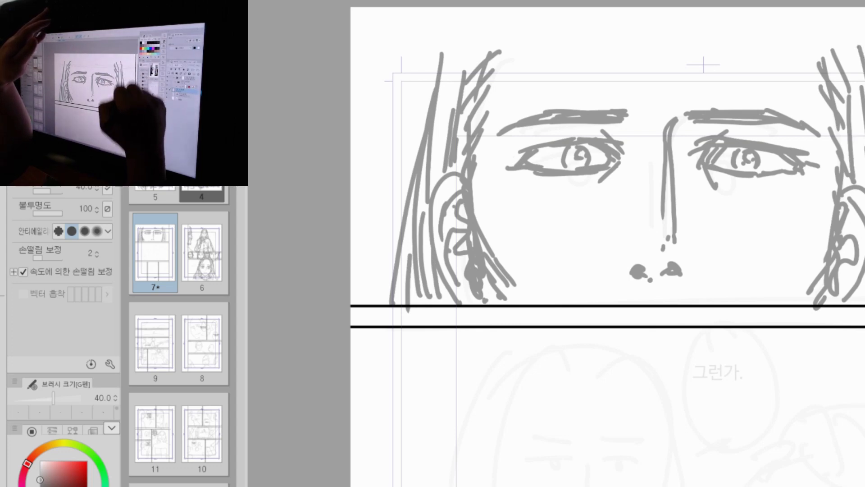
left_click_drag(863, 291, 853, 305)
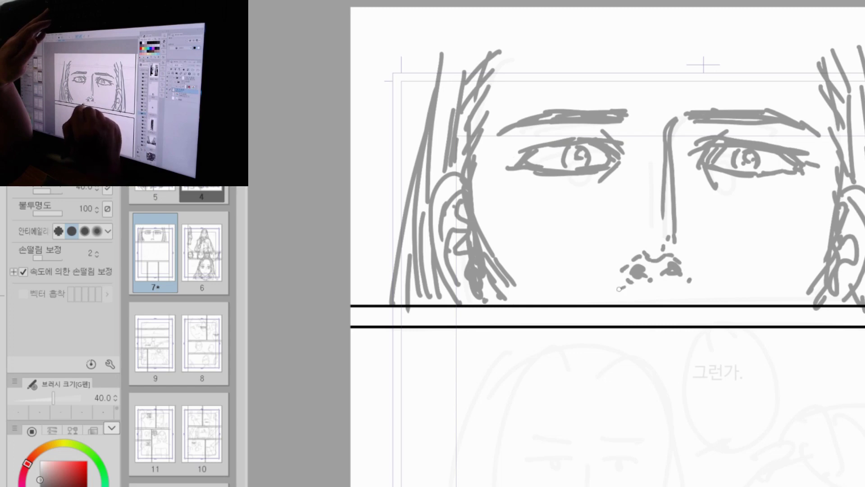
Step: Sketch the moustache in short strokes fanning out below the nostrils to the panel border
mouse_move(622, 287)
left_mouse_down()
mouse_move(577, 308)
mouse_move(624, 307)
left_mouse_up()
mouse_move(641, 284)
left_mouse_down()
mouse_move(637, 307)
mouse_move(663, 306)
left_mouse_up()
mouse_move(674, 286)
left_mouse_down()
mouse_move(677, 305)
mouse_move(694, 306)
left_mouse_up()
left_click_drag(699, 304, 726, 317)
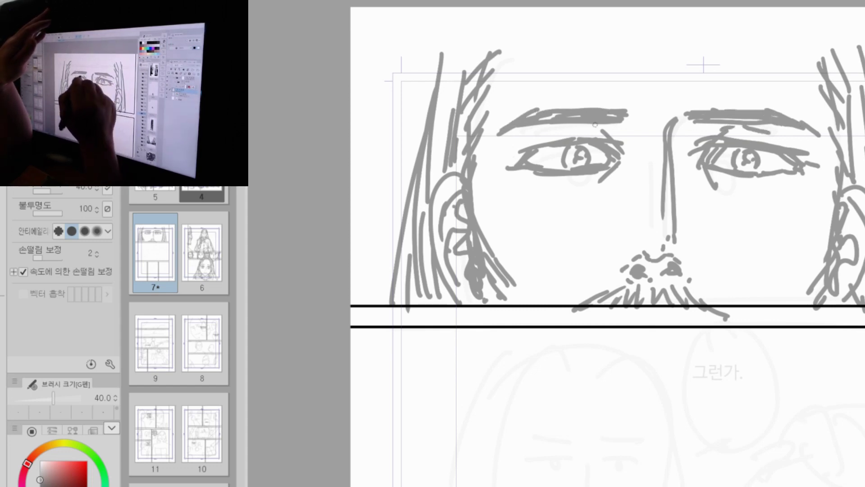
Step: Thicken the hairline along the right temple with additional short strokes
left_click_drag(813, 64, 830, 99)
left_click_drag(822, 103, 842, 133)
left_click_drag(841, 140, 848, 155)
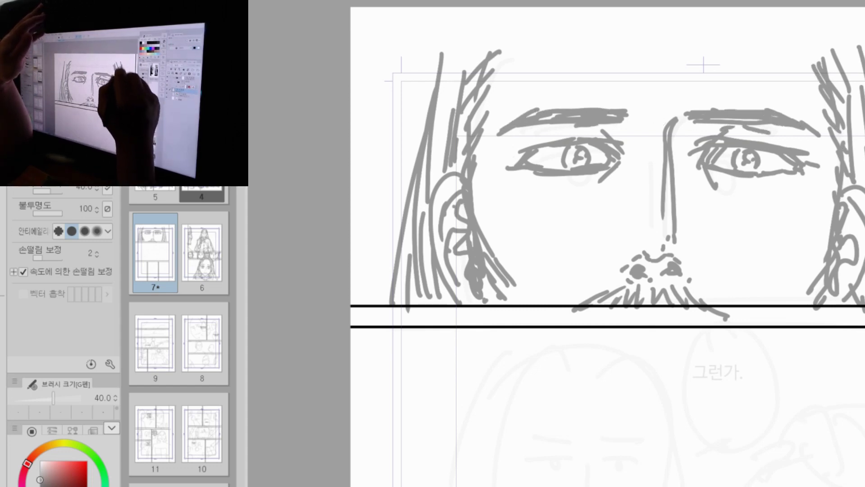
Step: Extend the outer end of the moustache and add short crease strokes under both eyes of the bearded man's close-up
left_click_drag(688, 284, 733, 309)
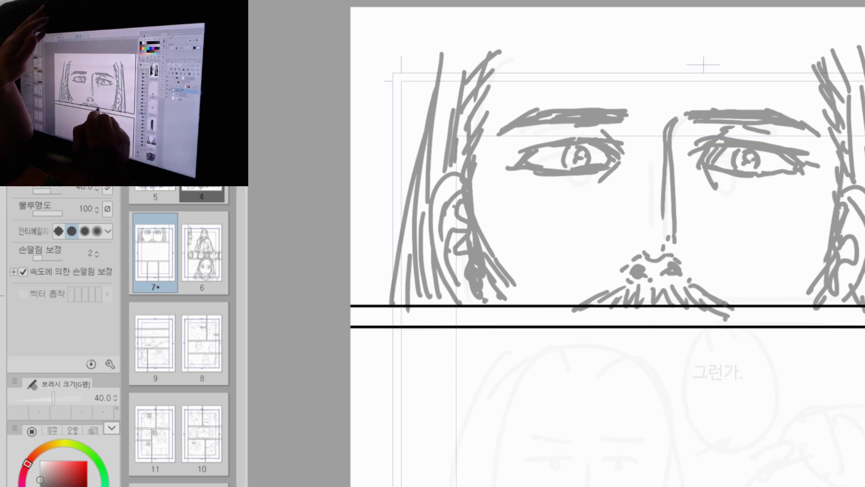
left_click_drag(571, 196, 605, 192)
left_click_drag(594, 182, 611, 177)
left_click_drag(710, 198, 715, 199)
left_click(742, 204)
Step: Sketch the man's oval head with a cross-shaped face guide, jaw and short neck lines in page 7's second panel
mouse_move(811, 386)
left_mouse_down()
mouse_move(736, 294)
mouse_move(788, 232)
left_mouse_up()
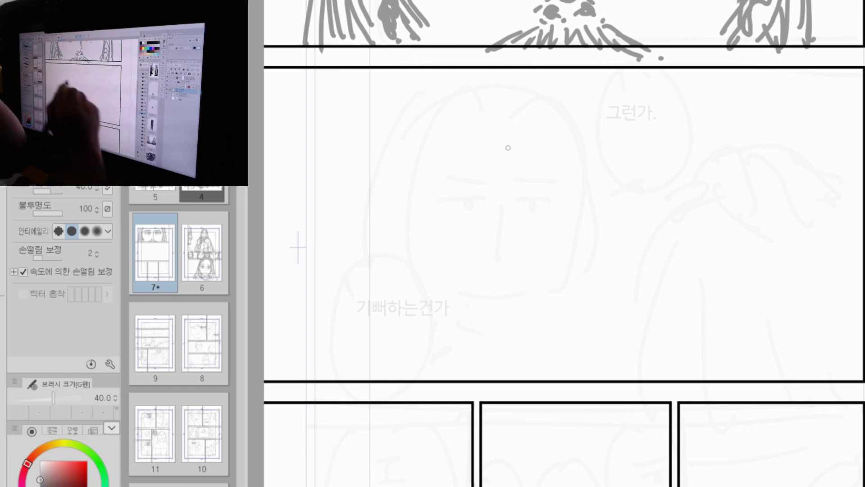
mouse_move(386, 193)
left_mouse_down()
mouse_move(427, 81)
mouse_move(533, 118)
mouse_move(550, 193)
mouse_move(409, 297)
left_mouse_up()
left_click_drag(545, 221, 526, 262)
left_click_drag(486, 104, 481, 245)
left_click_drag(436, 179, 504, 183)
mouse_move(413, 260)
left_mouse_down()
mouse_move(522, 270)
mouse_move(513, 292)
left_mouse_up()
left_click_drag(444, 315, 518, 288)
left_click_drag(399, 277, 402, 318)
left_click_drag(518, 287, 527, 328)
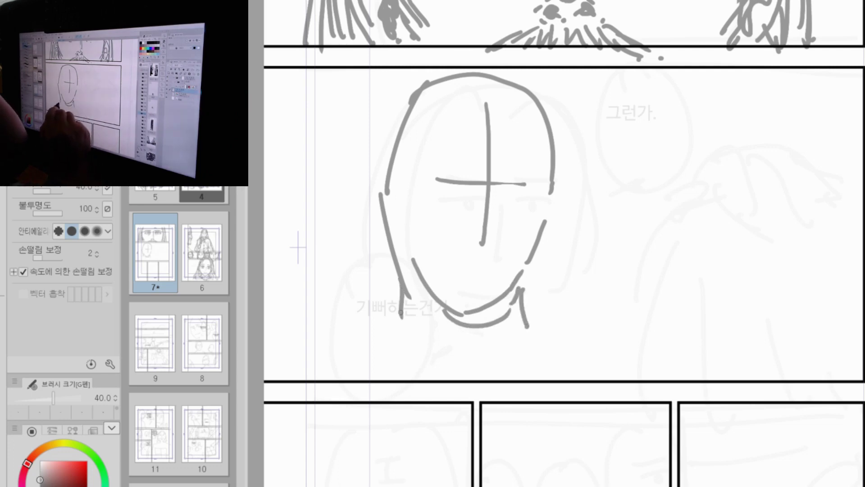
Step: Draw the man's shoulder and collar lines, plus the rounded back-of-head outline of the second figure facing him
left_click_drag(401, 310, 350, 337)
left_click_drag(510, 301, 567, 345)
left_click_drag(396, 262, 297, 317)
left_click_drag(523, 285, 600, 358)
left_click_drag(610, 366, 621, 370)
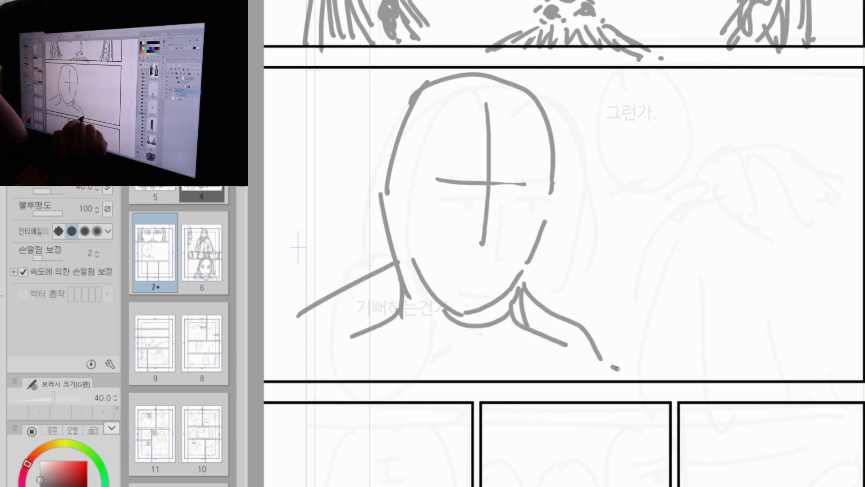
mouse_move(639, 270)
left_mouse_down()
mouse_move(665, 235)
mouse_move(823, 276)
mouse_move(630, 344)
left_mouse_up()
left_click_drag(802, 232, 846, 344)
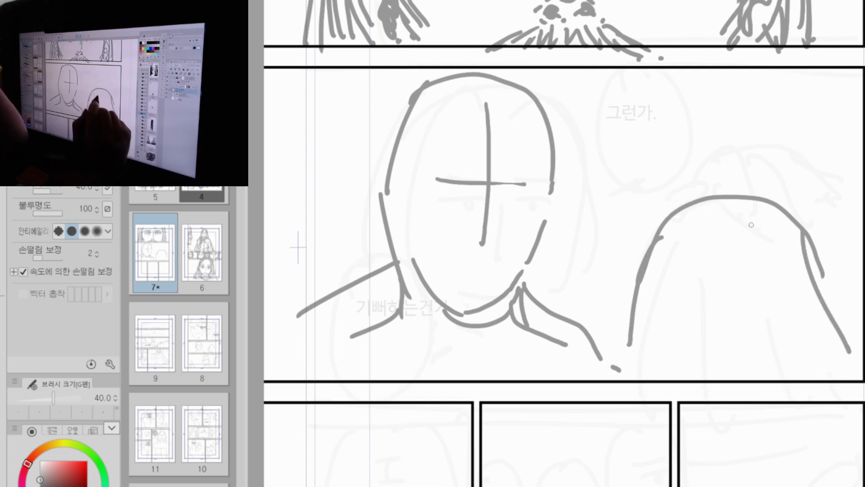
Step: Select the man's rough head and shoulders with a rectangle and move them slightly up and to the right
key("m")
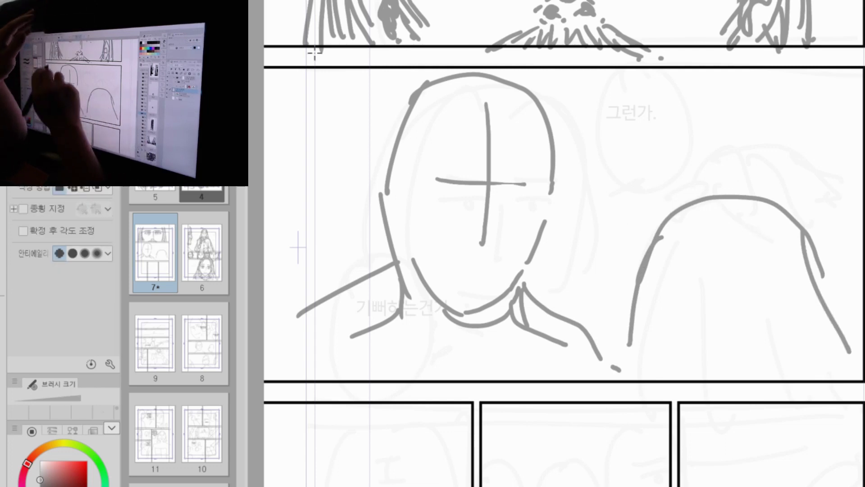
left_click_drag(314, 53, 605, 382)
left_click_drag(568, 339, 578, 318, "ctrl")
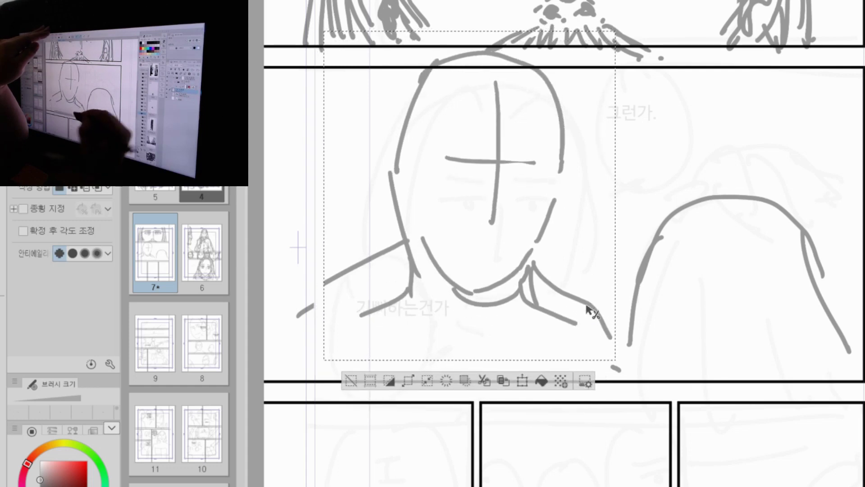
key("ctrl+d")
Step: Scribble a braided band of hair across the crown of the second figure's head with the G-pen
key("p")
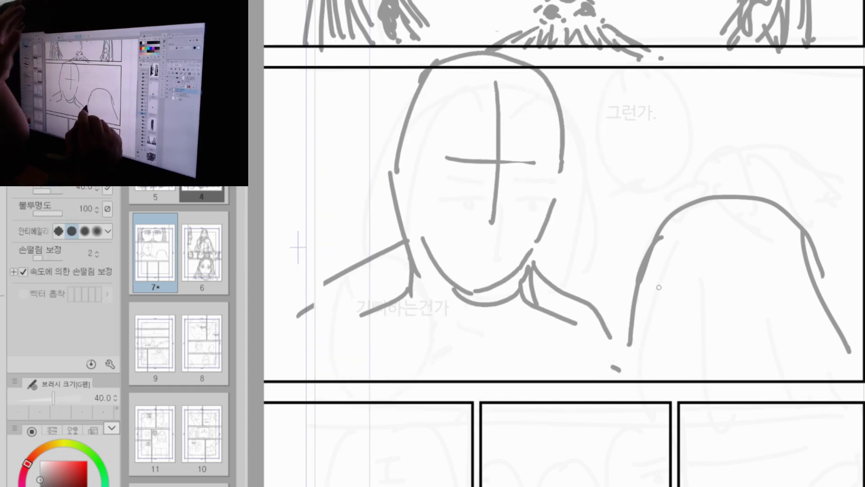
mouse_move(691, 183)
left_mouse_down()
mouse_move(689, 211)
mouse_move(750, 182)
mouse_move(788, 189)
mouse_move(800, 205)
left_mouse_up()
left_click_drag(698, 170, 716, 204)
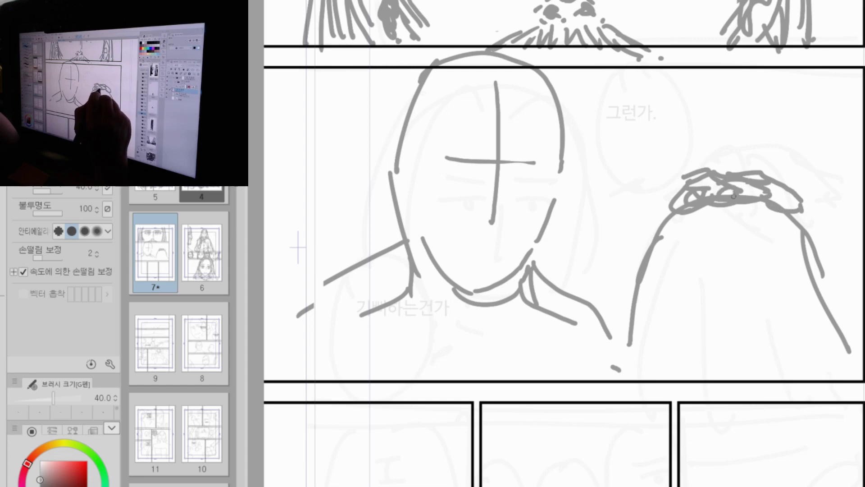
left_click_drag(666, 192, 701, 184)
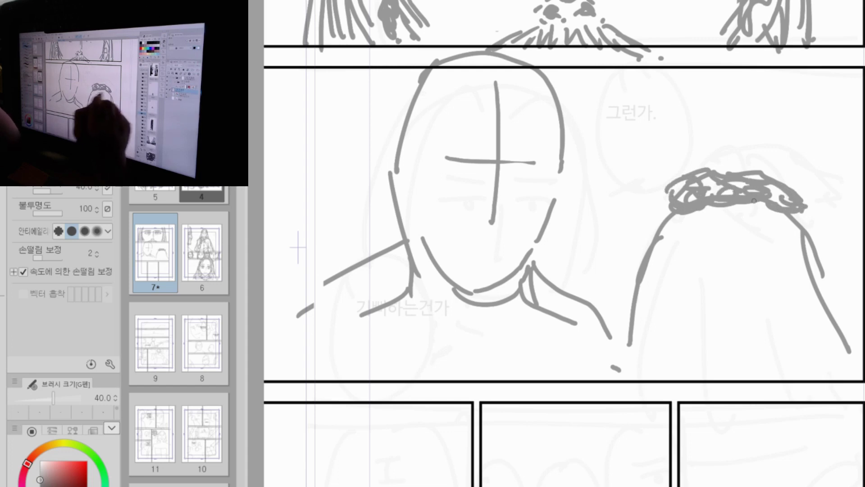
mouse_move(645, 207)
left_mouse_down()
mouse_move(661, 216)
mouse_move(648, 219)
left_mouse_up()
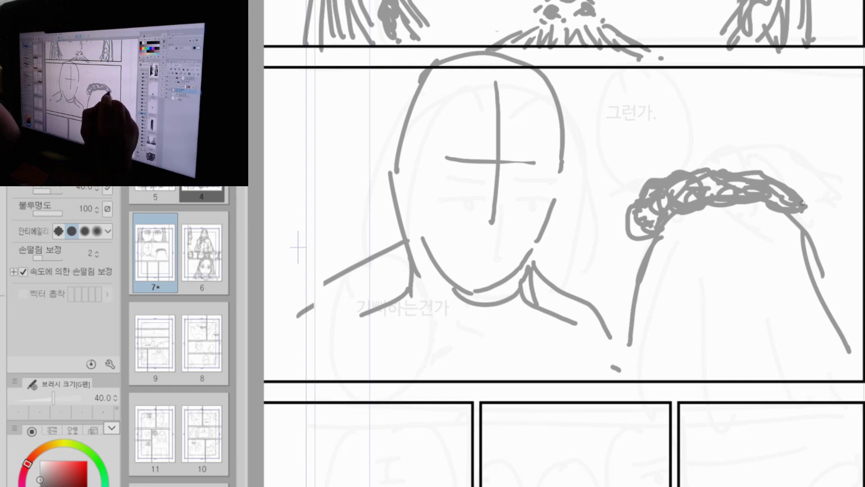
Step: Draw long hair strands flowing down from the braid over the back of the second figure
mouse_move(766, 205)
left_mouse_down()
mouse_move(781, 338)
mouse_move(797, 316)
left_mouse_up()
left_click_drag(790, 210, 859, 352)
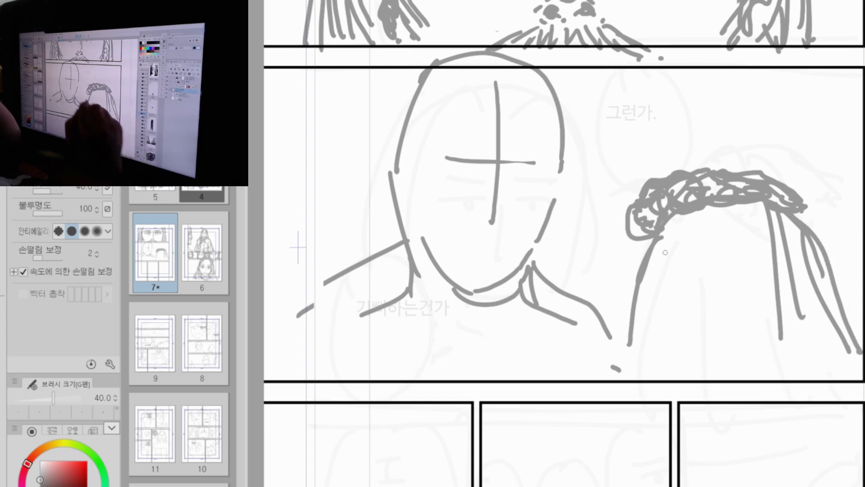
left_click_drag(687, 216, 677, 391)
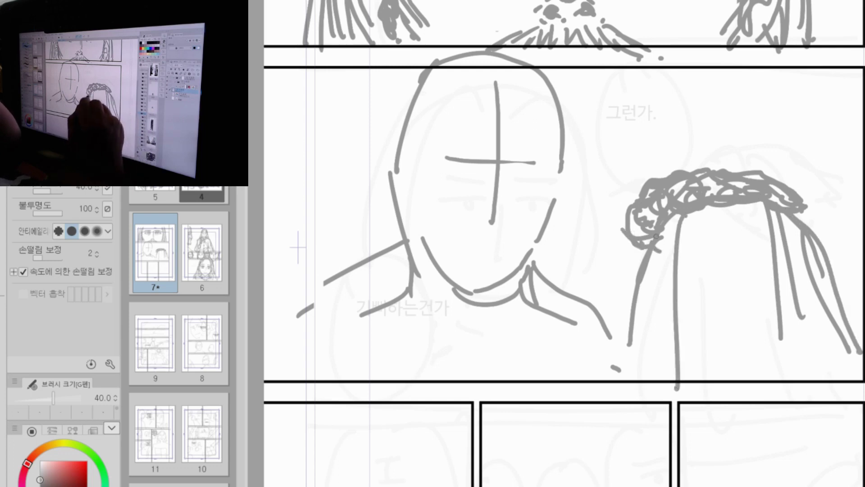
left_click_drag(663, 250, 661, 361)
left_click_drag(674, 299, 663, 381)
left_click_drag(722, 226, 786, 384)
left_click_drag(758, 295, 793, 373)
left_click_drag(800, 341, 835, 374)
Step: Build up a thick lock of overlapping strands along the second figure's left hair edge and add one inner strand
mouse_move(639, 246)
left_mouse_down()
mouse_move(628, 295)
mouse_move(629, 388)
left_mouse_up()
left_click_drag(634, 243, 621, 330)
mouse_move(641, 260)
left_mouse_down()
mouse_move(619, 320)
mouse_move(623, 387)
left_mouse_up()
mouse_move(616, 322)
left_mouse_down()
mouse_move(614, 365)
mouse_move(626, 377)
left_mouse_up()
left_click_drag(632, 368, 633, 385)
left_click_drag(656, 249, 627, 372)
left_click_drag(711, 213, 704, 360)
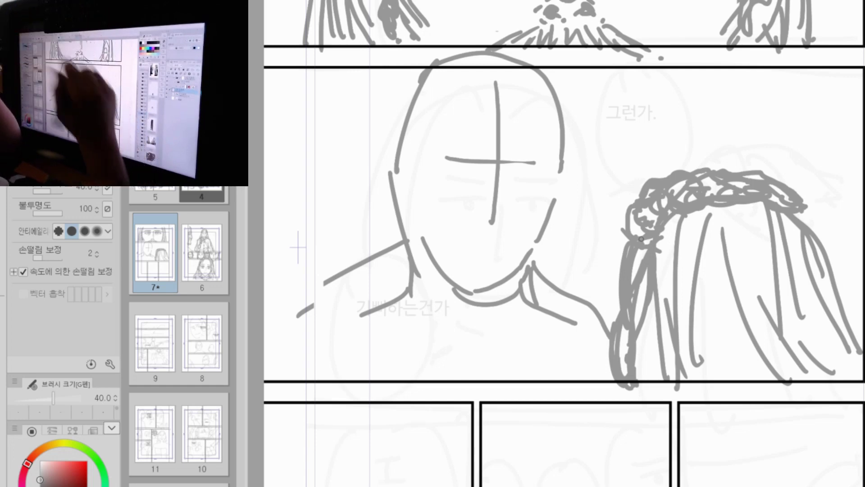
Step: Draw the man's nose line, both eyebrows and the upper eyelids along the horizontal face guide
left_click_drag(499, 174, 501, 211)
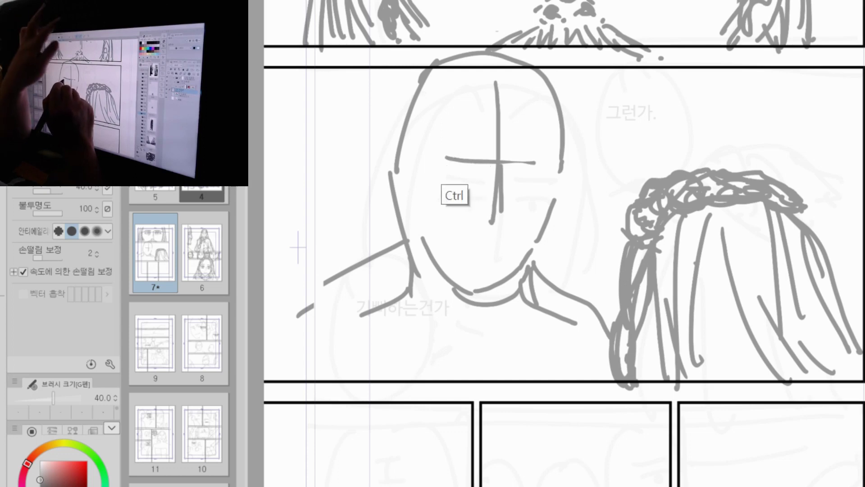
left_click_drag(429, 158, 485, 158)
left_click_drag(422, 159, 437, 154)
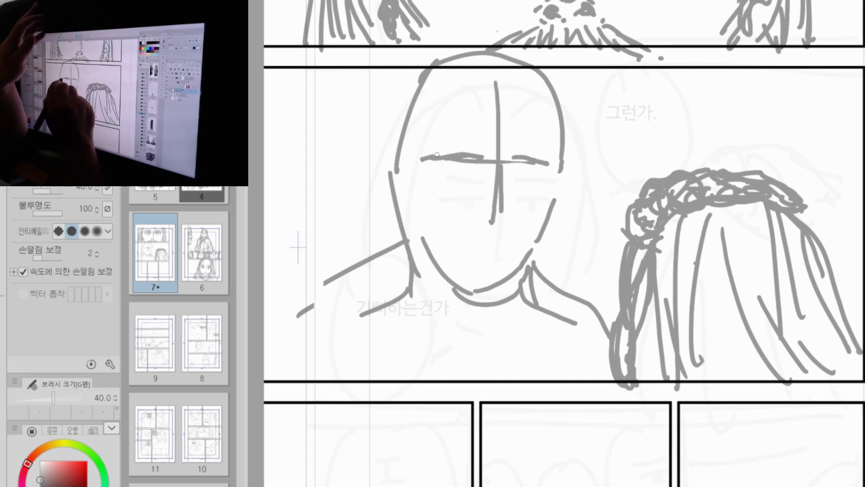
left_click(546, 203)
left_click_drag(547, 203, 670, 246)
left_click_drag(599, 168, 673, 177)
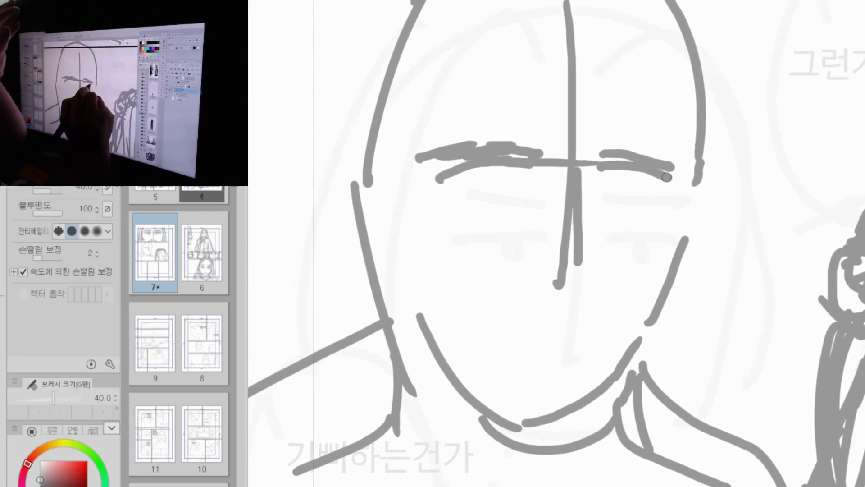
Step: Draw the irises and lid corners of the man's eyes and thicken both eyebrows
left_click(626, 176)
left_click_drag(485, 167, 499, 183)
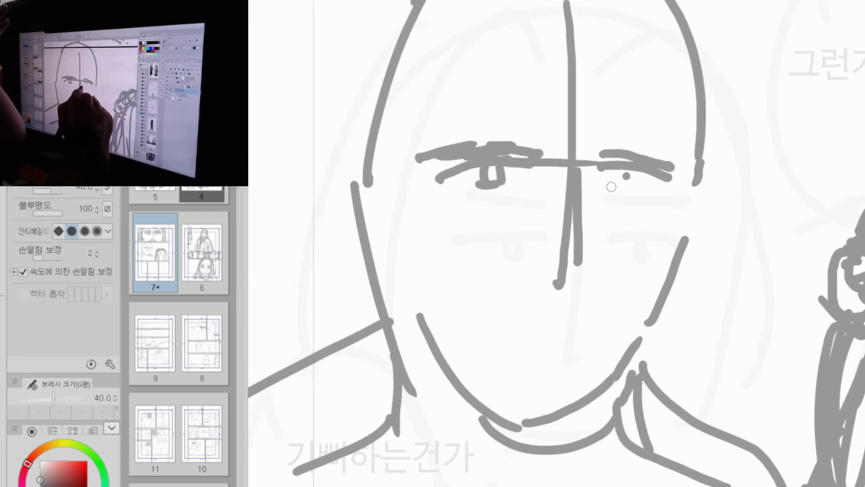
left_click_drag(620, 173, 617, 186)
left_click_drag(628, 174, 631, 187)
left_click_drag(612, 187, 630, 190)
left_click_drag(587, 153, 620, 160)
mouse_move(589, 153)
left_mouse_down()
mouse_move(582, 165)
mouse_move(660, 171)
left_mouse_up()
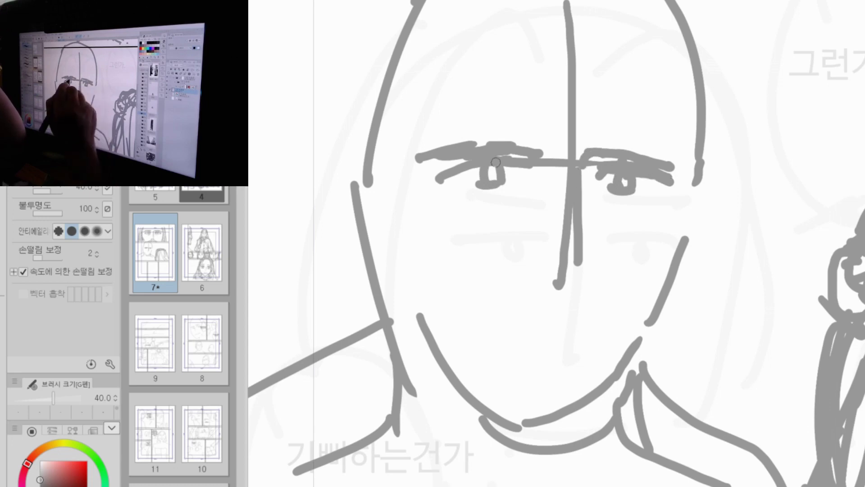
left_click_drag(477, 146, 528, 143)
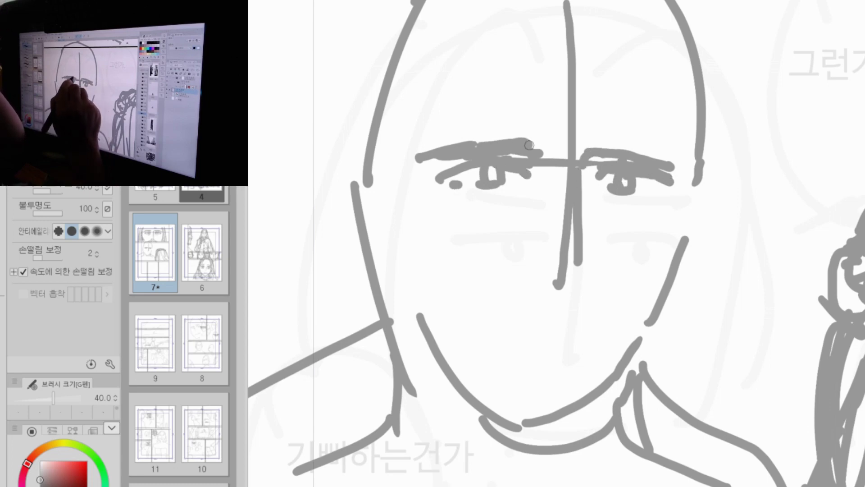
left_click_drag(586, 148, 668, 163)
Step: Draw the man's nostrils, closed mouth, drooping moustache ends and a small tuft below the lower lip
left_click_drag(540, 267, 554, 275)
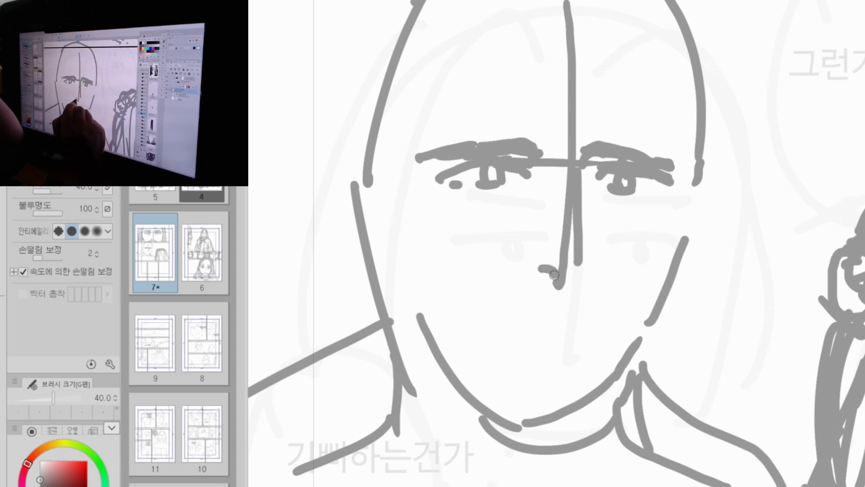
left_click_drag(585, 325, 507, 326)
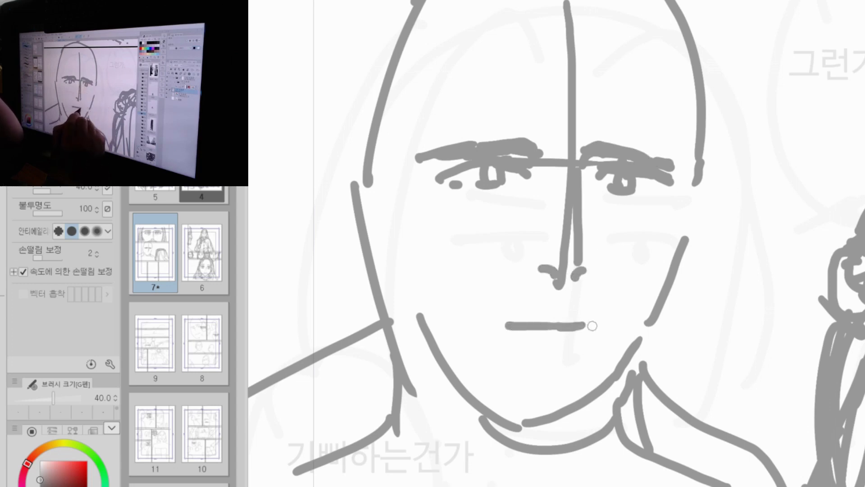
left_click(536, 292)
mouse_move(531, 284)
left_mouse_down()
mouse_move(494, 309)
mouse_move(585, 318)
left_mouse_up()
left_click_drag(597, 287, 622, 309)
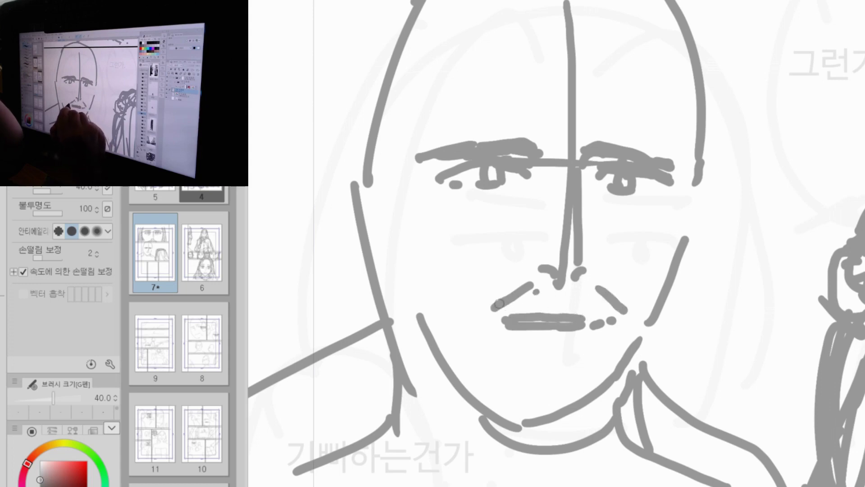
left_click_drag(498, 304, 490, 321)
left_click_drag(608, 288, 628, 320)
mouse_move(531, 344)
left_mouse_down()
mouse_move(572, 345)
mouse_move(561, 364)
mouse_move(579, 349)
left_mouse_up()
left_click_drag(580, 356, 567, 363)
Step: Outline the inner edge of the man's beard from both temples down the cheeks and around the chin
left_click_drag(395, 159, 398, 183)
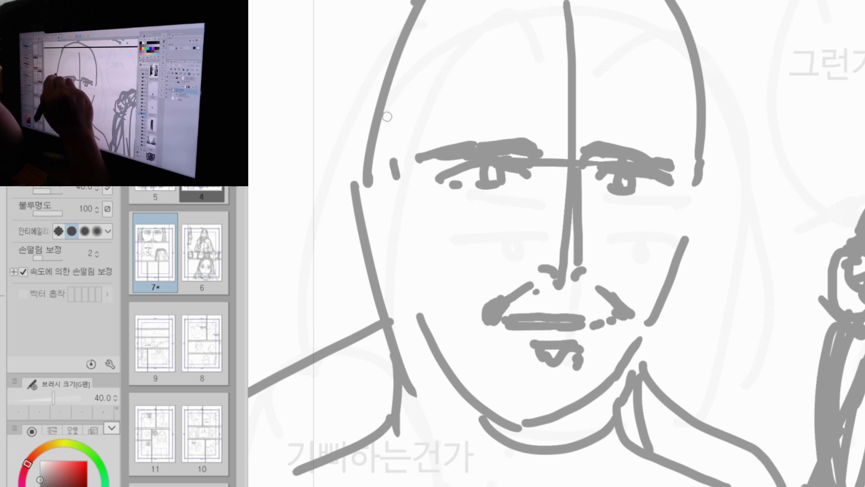
left_click_drag(388, 95, 397, 175)
mouse_move(398, 209)
left_mouse_down()
mouse_move(421, 263)
mouse_move(477, 321)
left_mouse_up()
mouse_move(692, 174)
left_mouse_down()
mouse_move(690, 199)
mouse_move(631, 334)
left_mouse_up()
mouse_move(475, 320)
left_mouse_down()
mouse_move(536, 409)
mouse_move(517, 378)
mouse_move(617, 378)
mouse_move(634, 330)
left_mouse_up()
left_click_drag(705, 155, 680, 263)
left_click_drag(705, 153, 669, 260)
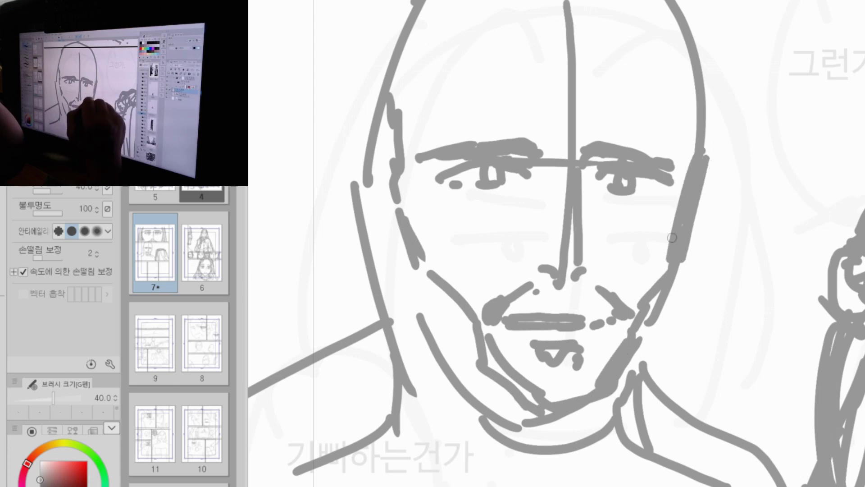
Step: Strengthen the outer contour of the beard along both jaws and under the chin with overlapping strokes
mouse_move(384, 181)
left_mouse_down()
mouse_move(419, 315)
mouse_move(481, 417)
mouse_move(532, 464)
left_mouse_up()
mouse_move(414, 319)
left_mouse_down()
mouse_move(477, 399)
mouse_move(541, 446)
mouse_move(602, 448)
left_mouse_up()
mouse_move(645, 375)
left_mouse_down()
mouse_move(635, 358)
mouse_move(669, 312)
left_mouse_up()
left_click_drag(714, 163, 653, 355)
left_click_drag(637, 387, 624, 432)
left_click_drag(417, 301, 451, 347)
left_click_drag(442, 328, 484, 391)
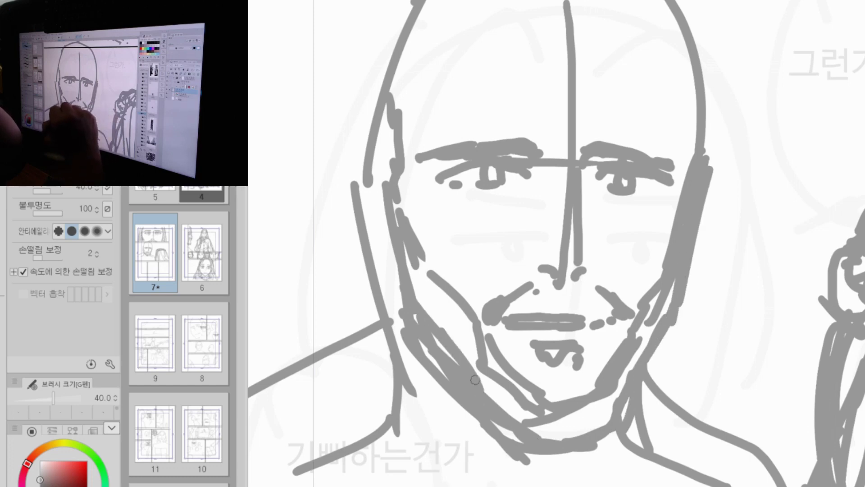
Step: Draw both of the man's ears beside the temples and darken the beard edge below the left ear
mouse_move(385, 180)
left_mouse_down()
mouse_move(351, 189)
mouse_move(396, 284)
mouse_move(389, 255)
left_mouse_up()
left_click_drag(370, 212, 394, 262)
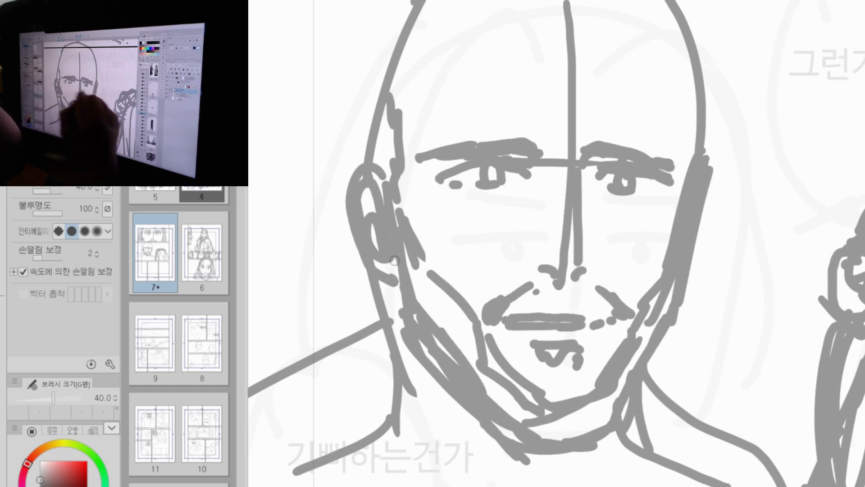
mouse_move(702, 198)
left_mouse_down()
mouse_move(699, 277)
mouse_move(687, 297)
left_mouse_up()
left_click_drag(705, 201, 693, 258)
left_click_drag(385, 283, 401, 315)
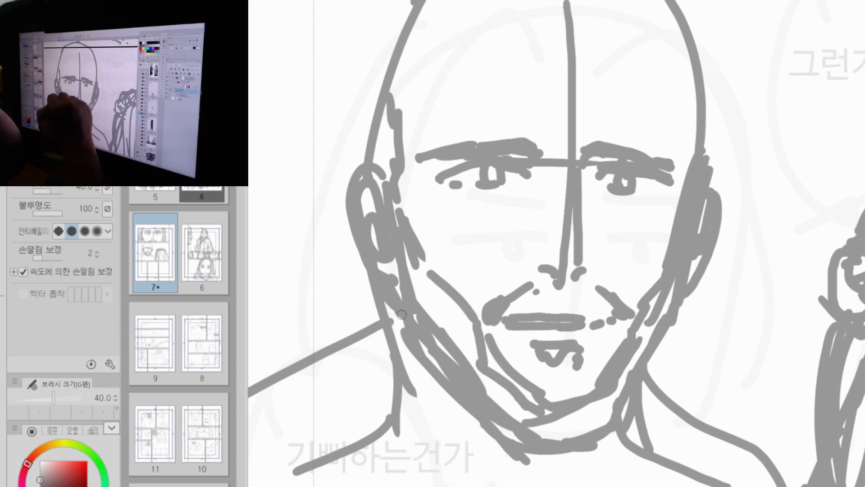
Step: Draw the man's hairline across the upper forehead and hatch it down both temples with short strokes
mouse_move(452, 37)
left_mouse_down()
mouse_move(405, 67)
mouse_move(390, 106)
left_mouse_up()
left_click_drag(416, 90, 387, 153)
mouse_move(658, 44)
left_mouse_down()
mouse_move(685, 76)
mouse_move(692, 111)
left_mouse_up()
left_click_drag(669, 93, 697, 162)
left_click_drag(446, 35, 617, 31)
left_click_drag(633, 39, 651, 46)
mouse_move(455, 42)
left_mouse_down()
mouse_move(412, 67)
mouse_move(397, 110)
left_mouse_up()
mouse_move(417, 102)
left_mouse_down()
mouse_move(396, 137)
mouse_move(402, 161)
left_mouse_up()
left_click_drag(394, 171, 382, 182)
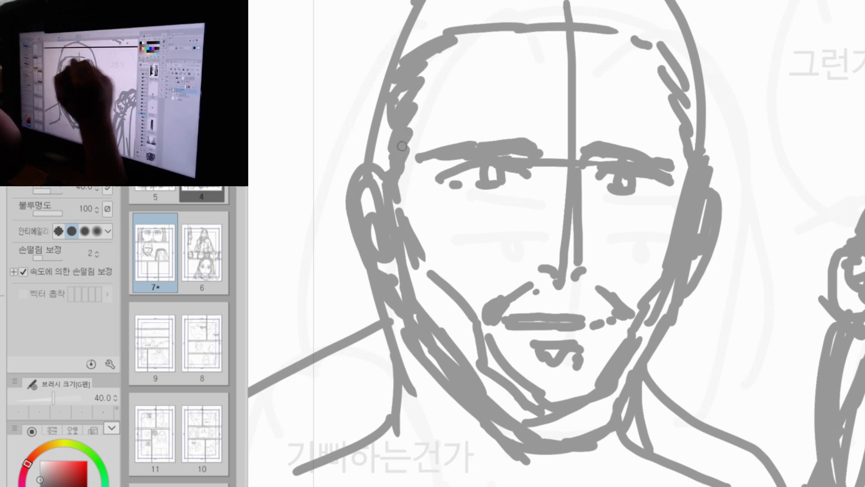
left_click_drag(573, 34, 645, 43)
left_click_drag(513, 35, 568, 33)
left_click_drag(681, 66, 696, 97)
Step: Add the centre parting and draw long hair falling from the crown past both ears to the neck
mouse_move(668, 3)
left_mouse_down()
mouse_move(687, 47)
mouse_move(717, 213)
left_mouse_up()
left_click_drag(704, 276, 696, 384)
left_click_drag(685, 317, 683, 405)
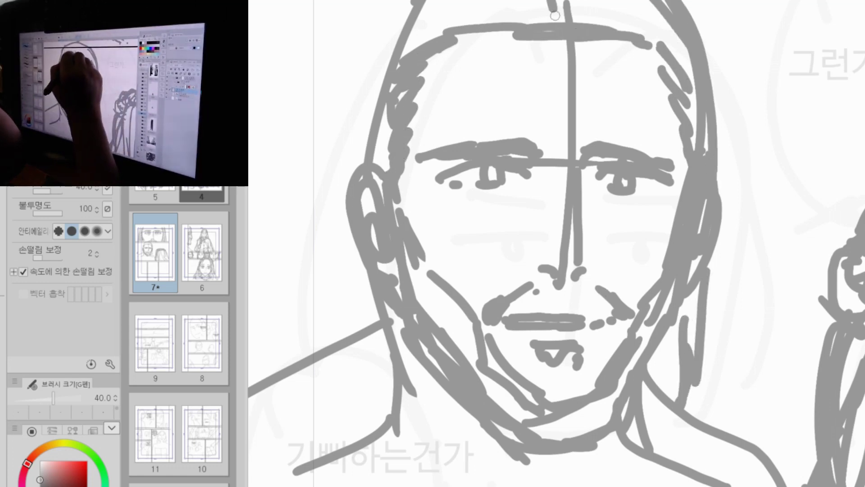
left_click_drag(550, 6, 549, 18)
mouse_move(404, 2)
left_mouse_down()
mouse_move(369, 47)
mouse_move(345, 168)
mouse_move(363, 372)
left_mouse_up()
mouse_move(379, 2)
left_mouse_down()
mouse_move(343, 164)
mouse_move(352, 420)
left_mouse_up()
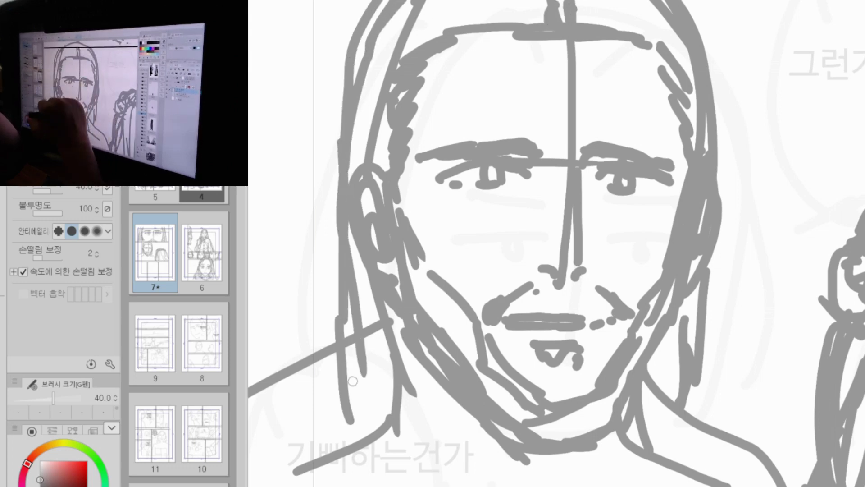
Step: Fill in the lower hair ends beside the neck with short strands, mainly below the left ear
left_click_drag(337, 232, 326, 373)
left_click_drag(338, 356, 358, 401)
left_click_drag(413, 418, 410, 407)
left_click_drag(375, 378, 390, 406)
left_click_drag(397, 318, 403, 368)
left_click_drag(373, 409, 373, 418)
left_click_drag(694, 322, 706, 416)
Step: Add a brow crease, lower eyelid and under-eye strokes, and reinforce the moustache ends and beard edges
left_click_drag(551, 130, 565, 133)
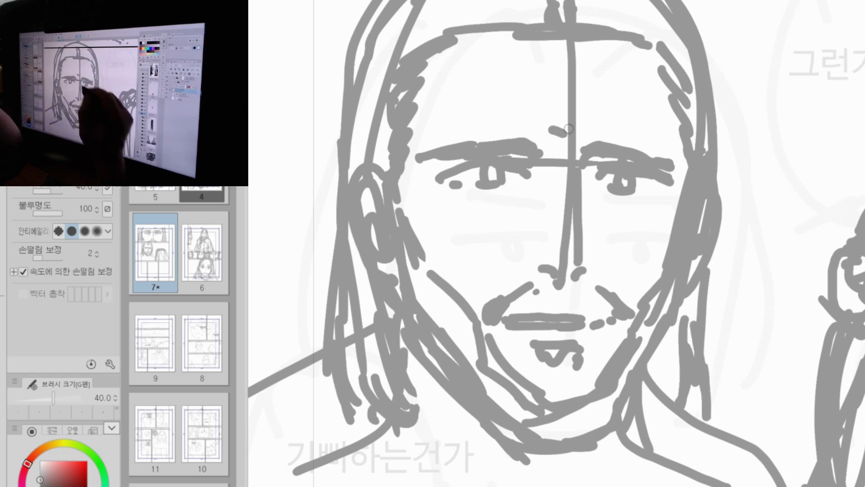
left_click_drag(477, 174, 500, 175)
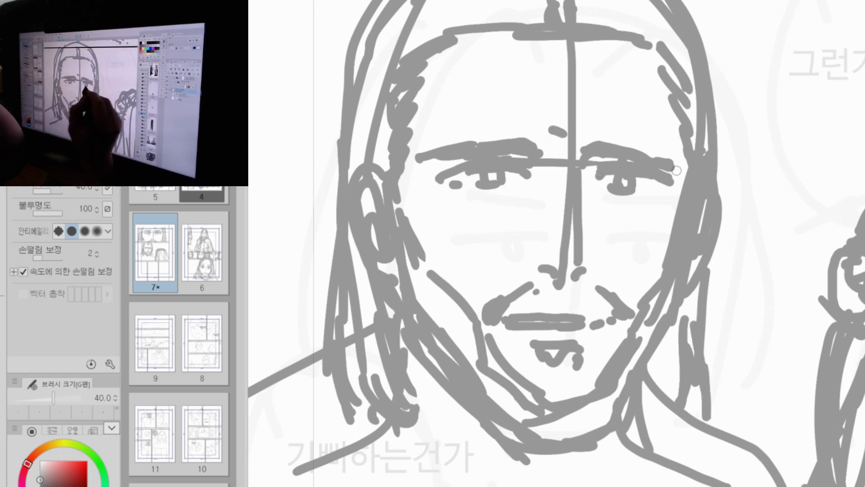
left_click_drag(496, 205, 516, 194)
left_click_drag(601, 208, 624, 220)
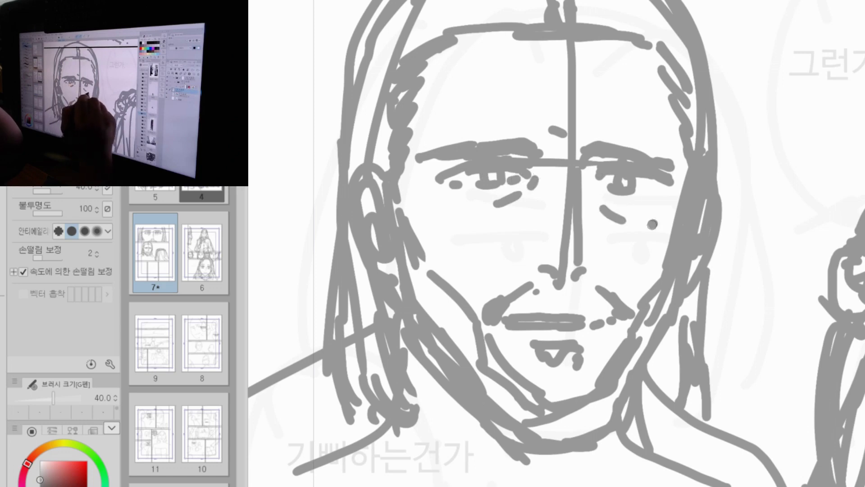
left_click_drag(486, 321, 618, 318)
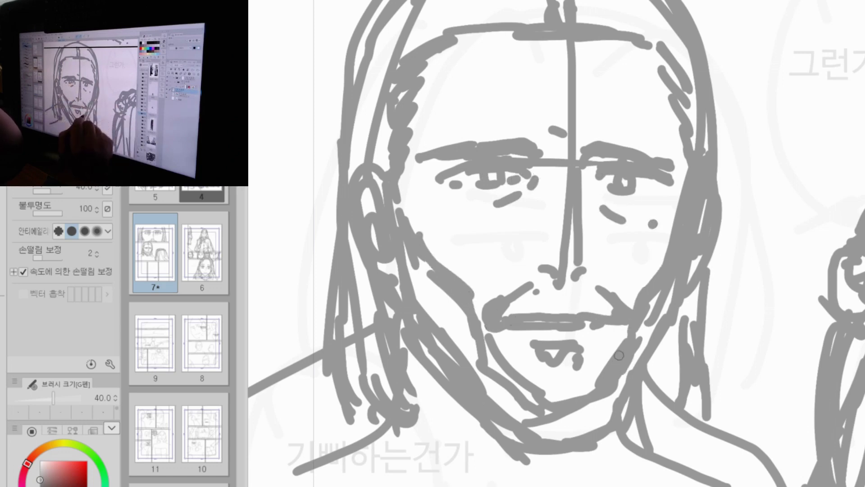
Step: Fill in the man's beard along the jaw and under the chin, and lengthen the hair strands beside his right-hand cheek
left_click_drag(600, 390, 578, 417)
mouse_move(507, 428)
left_mouse_down()
mouse_move(540, 456)
mouse_move(586, 453)
left_mouse_up()
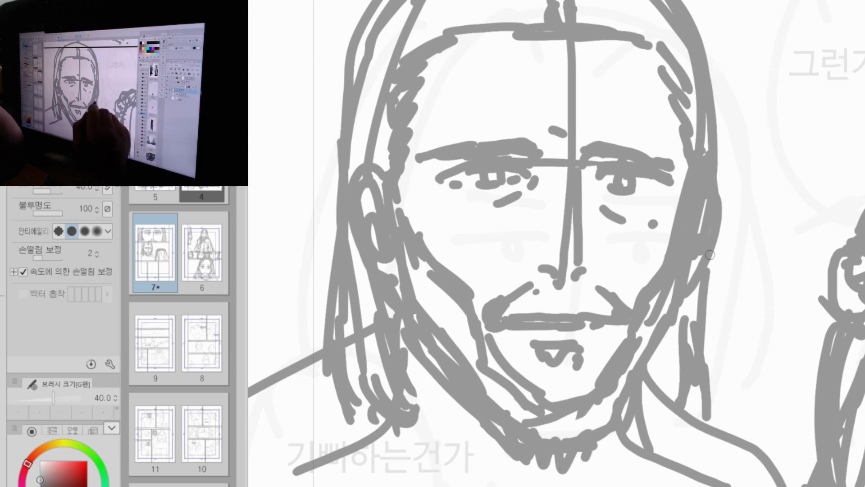
left_click_drag(710, 258, 721, 364)
left_click_drag(708, 341, 728, 393)
left_click_drag(718, 256, 721, 327)
left_click_drag(675, 3, 726, 252)
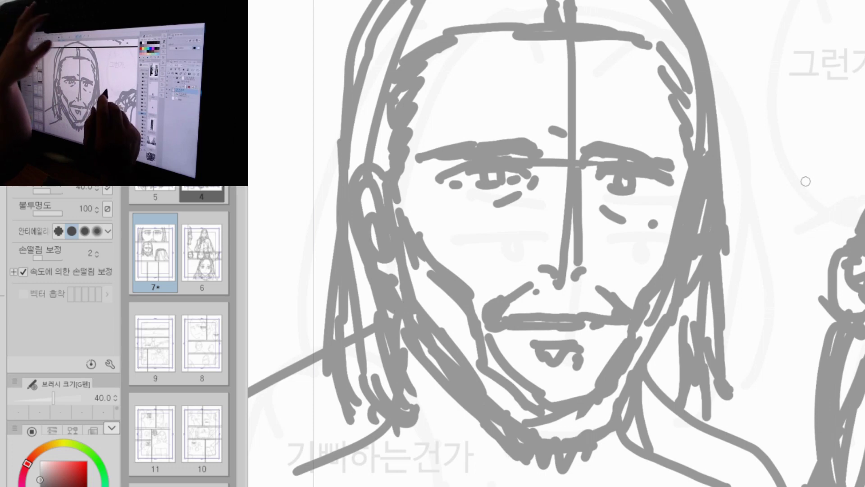
Step: Draw the man's shoulder lines sloping outward from the hair ends on both sides of the neck
key("ctrl+space")
left_click_drag(806, 181, 786, 201)
key("space")
left_click_drag(765, 405, 645, 382)
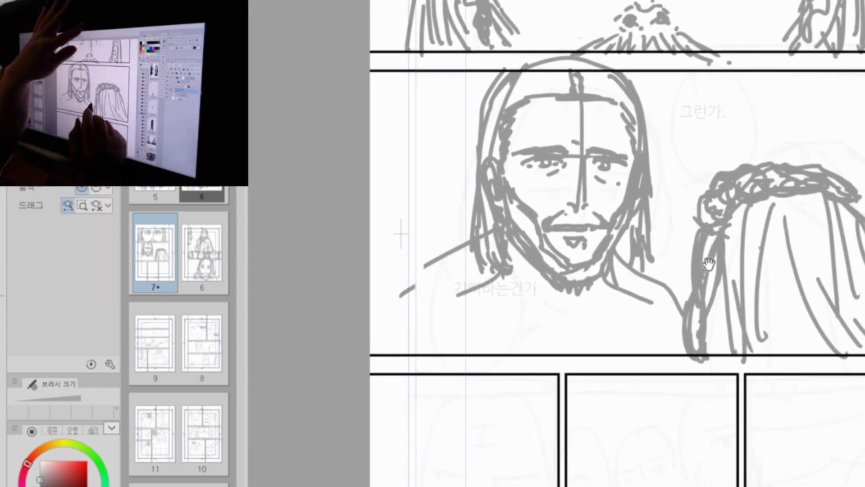
key("p")
left_click_drag(475, 223, 408, 276)
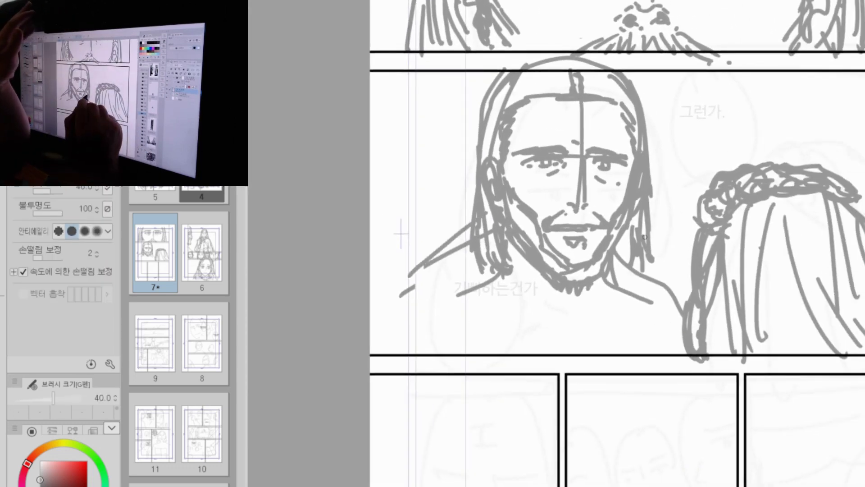
left_click_drag(649, 240, 691, 276)
Step: Draw the coat collar under the beard with its lapel edges and a small clasp at the throat
left_click_drag(517, 239, 563, 309)
left_click_drag(511, 253, 559, 307)
mouse_move(622, 246)
left_mouse_down()
mouse_move(608, 282)
mouse_move(583, 302)
left_mouse_up()
mouse_move(511, 276)
left_mouse_down()
mouse_move(556, 310)
mouse_move(510, 348)
left_mouse_up()
left_click_drag(490, 257, 504, 360)
mouse_move(596, 292)
left_mouse_down()
mouse_move(588, 297)
mouse_move(631, 354)
mouse_move(635, 257)
left_mouse_up()
left_click_drag(577, 310, 560, 336)
left_click_drag(569, 329, 554, 357)
mouse_move(549, 310)
left_mouse_down()
mouse_move(586, 322)
mouse_move(537, 342)
left_mouse_up()
Step: Outline the man's left-hand shoulder and sleeve curves, and add a long strand beside the right-hand side of his neck
mouse_move(639, 212)
left_mouse_down()
mouse_move(642, 322)
mouse_move(694, 259)
mouse_move(647, 315)
left_mouse_up()
left_click_drag(471, 233, 383, 285)
left_click_drag(374, 294, 430, 340)
left_click_drag(395, 285, 442, 344)
left_click_drag(435, 262, 494, 324)
Step: Cross-hatch the coat's left-hand shoulder and upper sleeve with short fabric strokes
left_click_drag(442, 247, 445, 269)
left_click_drag(449, 254, 451, 278)
mouse_move(459, 248)
left_mouse_down()
mouse_move(460, 277)
mouse_move(472, 288)
left_mouse_up()
left_click_drag(458, 269, 464, 291)
left_click_drag(476, 262, 486, 313)
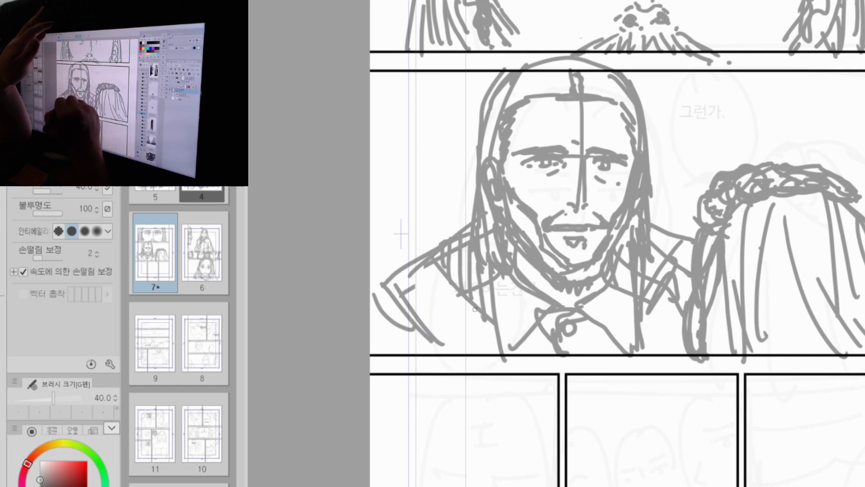
left_click_drag(388, 316, 403, 304)
left_click_drag(453, 285, 409, 305)
left_click_drag(399, 288, 434, 276)
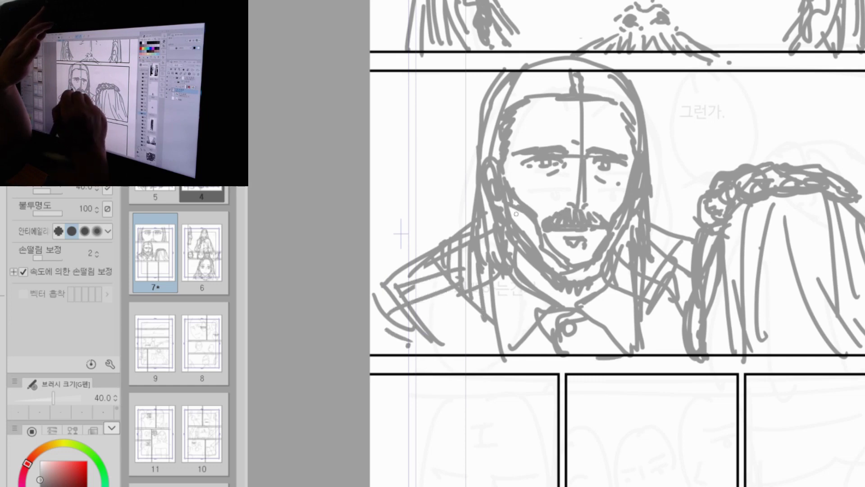
Step: Shade the man's moustache and cheek beard, and add hair strands over the crown on both sides of the parting
left_click_drag(514, 210, 532, 239)
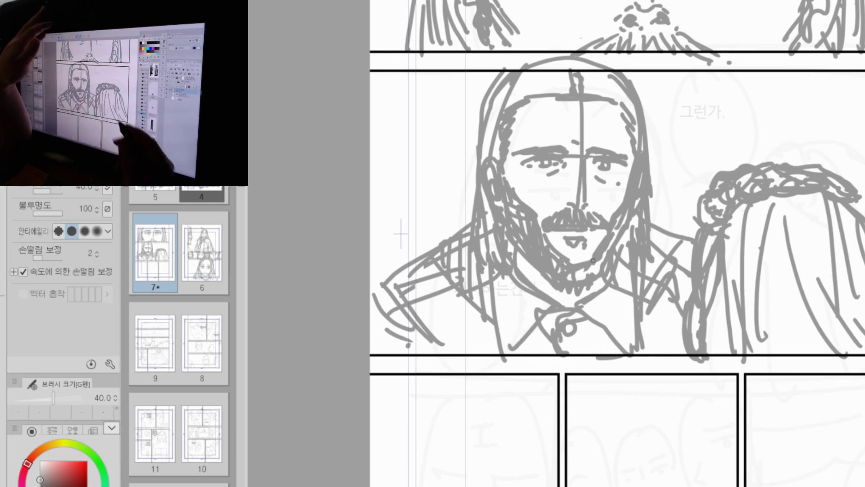
left_click_drag(423, 257, 372, 283)
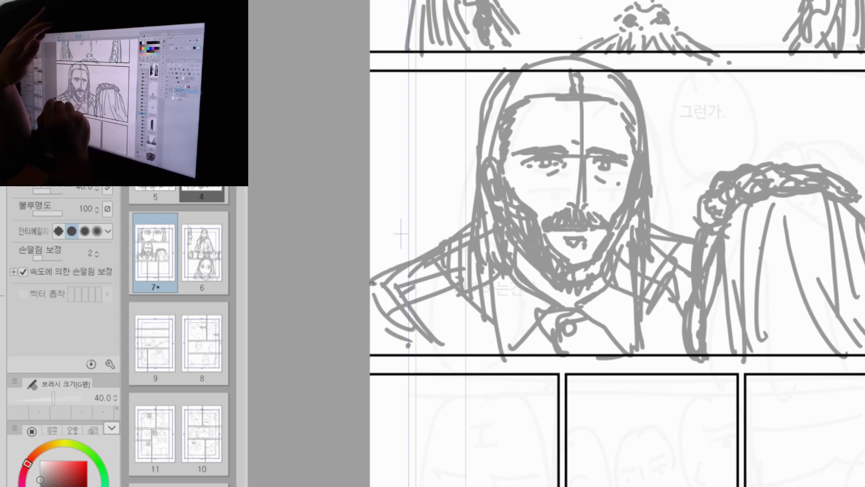
left_click_drag(542, 72, 491, 108)
left_click_drag(564, 73, 514, 101)
left_click_drag(518, 62, 499, 82)
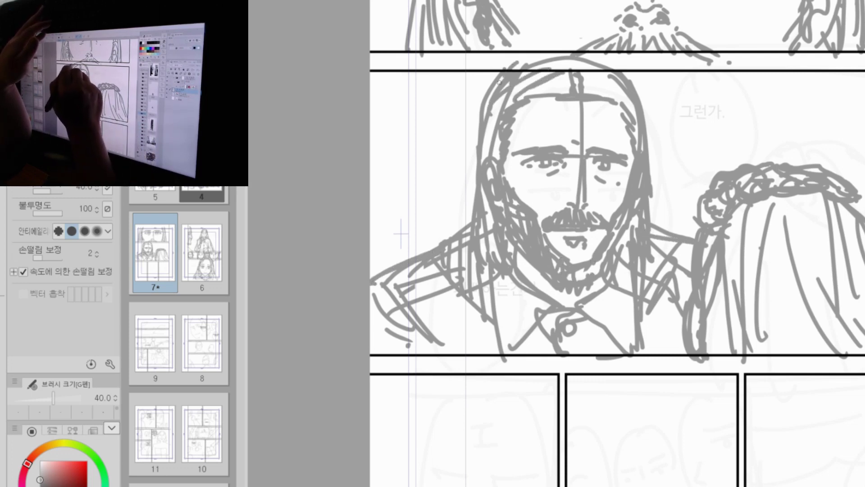
left_click_drag(612, 68, 636, 92)
left_click_drag(585, 80, 632, 111)
Step: In the bottom row's right-hand panel, rough in a left-facing head with forehead curve, nose bridge, lower-face guide and jaw
key("space")
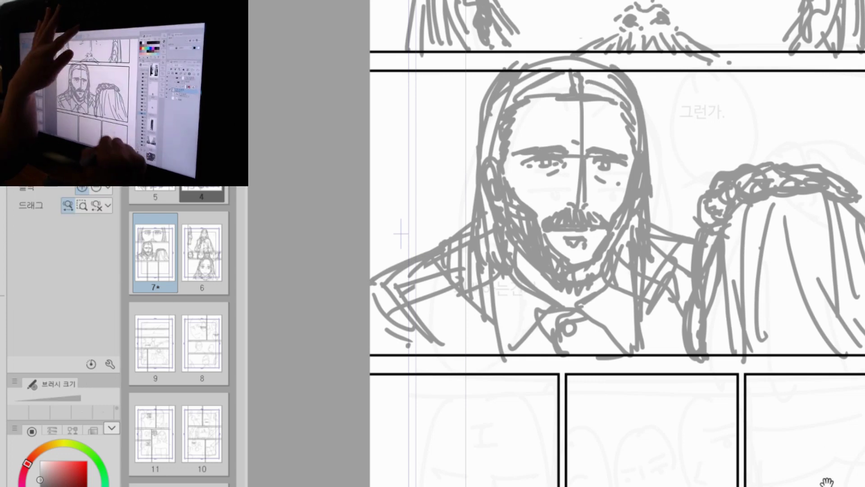
left_click_drag(803, 448, 634, 221)
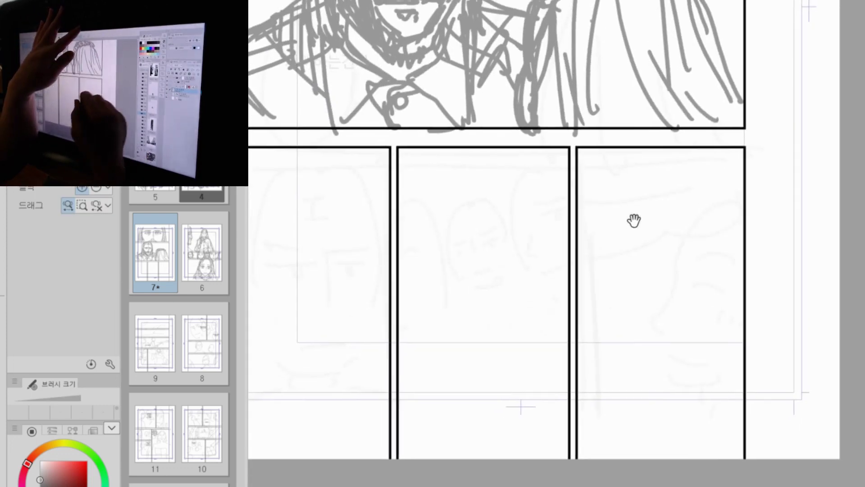
left_click(789, 314)
key("p")
mouse_move(696, 106)
left_mouse_down()
mouse_move(610, 177)
mouse_move(598, 211)
left_mouse_up()
key("ctrl+z")
mouse_move(698, 104)
left_mouse_down()
mouse_move(622, 130)
mouse_move(579, 209)
mouse_move(540, 354)
left_mouse_up()
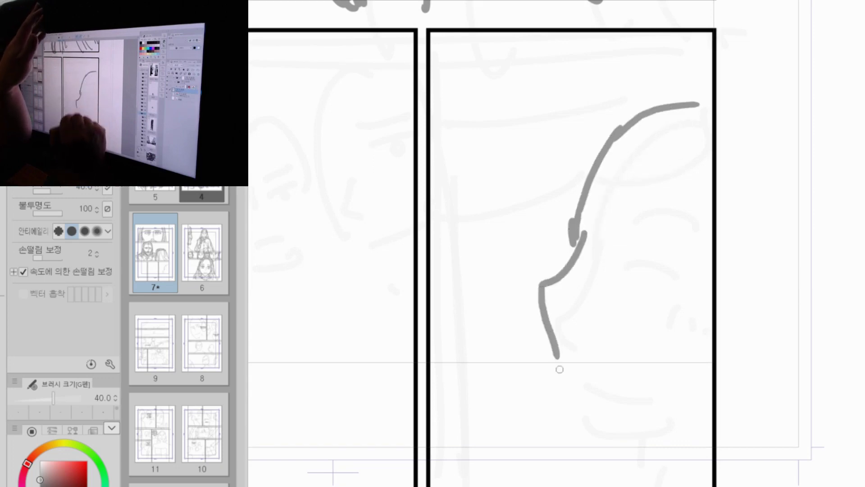
key("ctrl+z")
left_click_drag(587, 233, 540, 299)
left_click_drag(532, 339, 561, 446)
left_click_drag(589, 477, 733, 448)
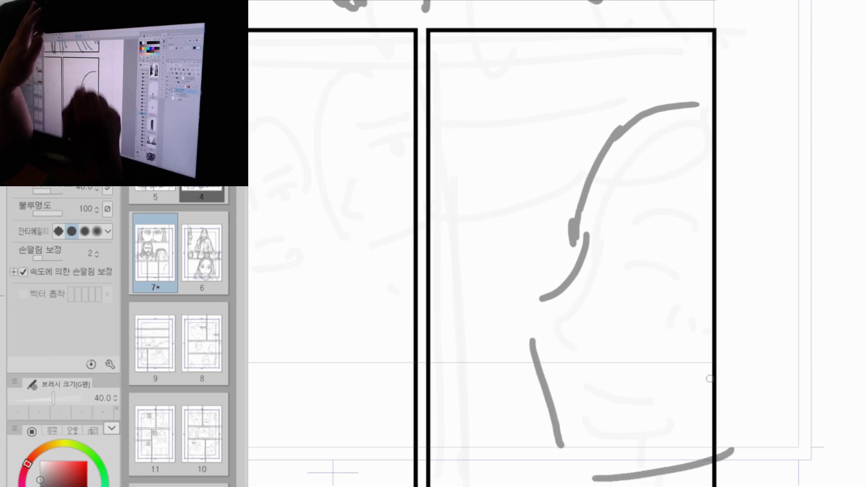
Step: Add an outer hairline over the forehead and draw the near eyebrow and thick lowered eyelid
left_click_drag(600, 133, 744, 93)
mouse_move(654, 90)
left_mouse_down()
mouse_move(582, 181)
mouse_move(568, 255)
left_mouse_up()
mouse_move(564, 208)
left_mouse_down()
mouse_move(571, 265)
mouse_move(570, 237)
left_mouse_up()
mouse_move(630, 221)
left_mouse_down()
mouse_move(675, 231)
mouse_move(705, 250)
left_mouse_up()
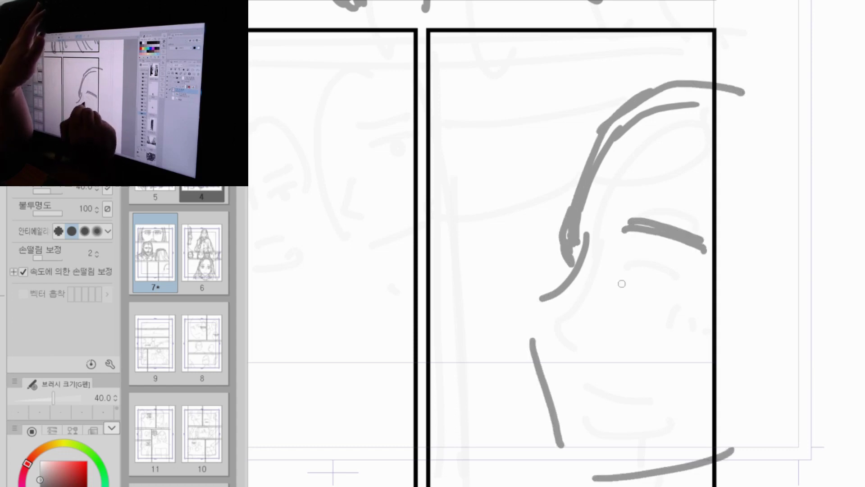
mouse_move(619, 280)
left_mouse_down()
mouse_move(696, 300)
mouse_move(609, 271)
mouse_move(660, 279)
mouse_move(681, 295)
left_mouse_up()
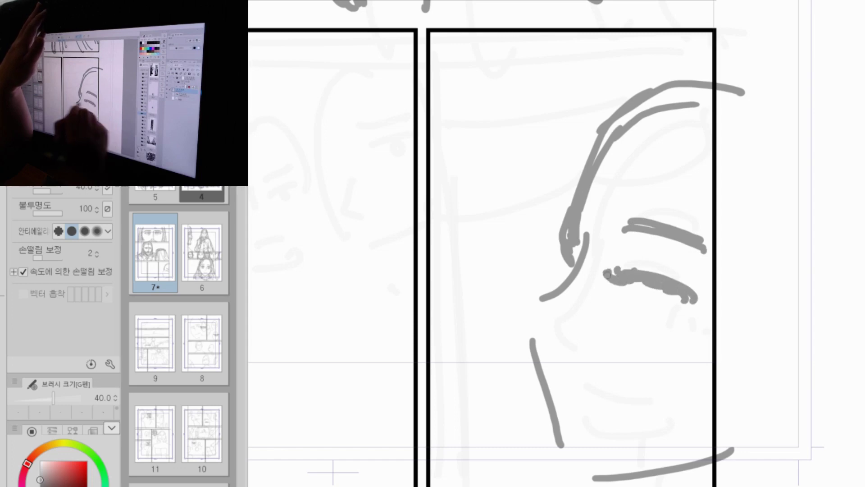
Step: Draw the far eye's lashes, the nose tip and underside, and small marks above the near eyelid
mouse_move(572, 261)
left_mouse_down()
mouse_move(546, 270)
mouse_move(569, 279)
mouse_move(569, 272)
mouse_move(530, 317)
mouse_move(555, 351)
left_mouse_up()
key("ctrl+z")
key("ctrl+z")
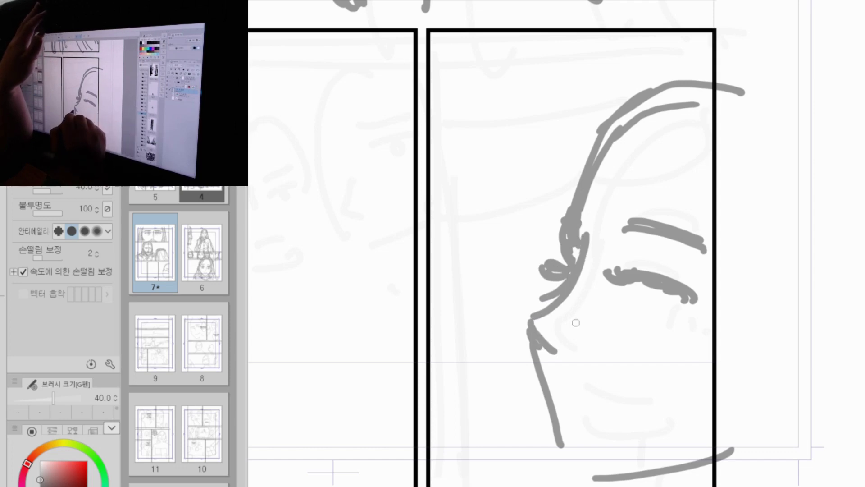
left_click_drag(627, 247, 625, 270)
left_click(635, 240)
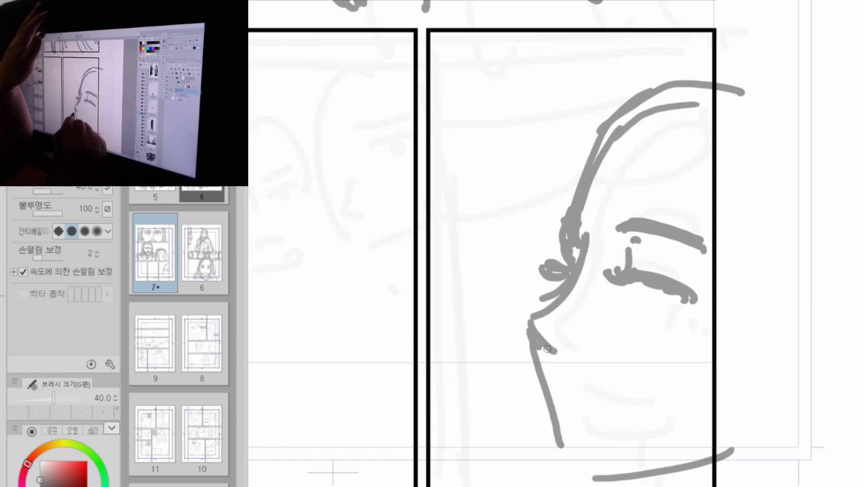
left_click_drag(536, 319, 559, 363)
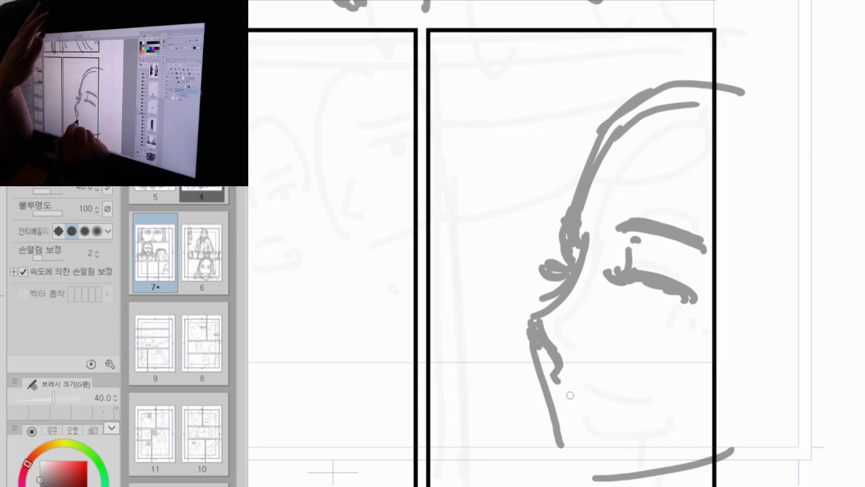
Step: Draw the short mouth line, the chin contour below it and a second jawline running back toward the ear
left_click_drag(573, 396, 632, 399)
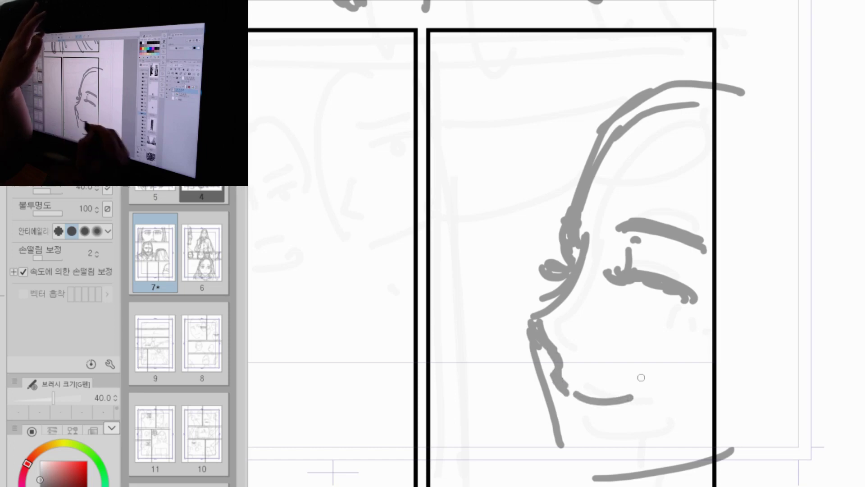
key("ctrl+z")
left_click_drag(576, 396, 622, 399)
left_click_drag(567, 408, 569, 446)
left_click_drag(569, 448, 618, 456)
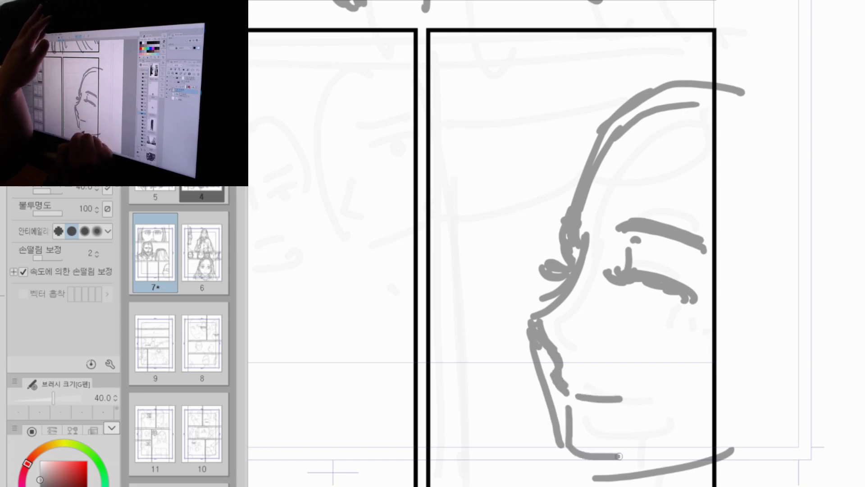
key("ctrl+z")
key("ctrl+z")
left_click_drag(570, 406, 577, 454)
left_click_drag(580, 456, 697, 445)
key("ctrl+z")
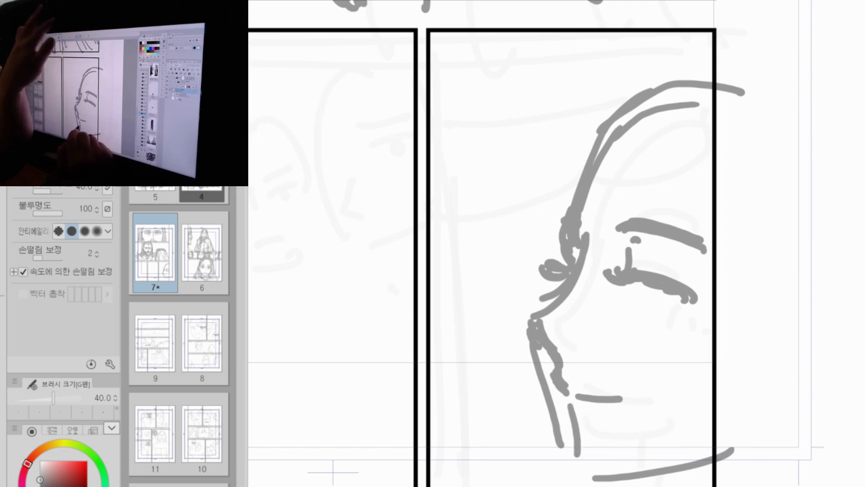
mouse_move(578, 464)
left_mouse_down()
mouse_move(658, 453)
mouse_move(721, 427)
left_mouse_up()
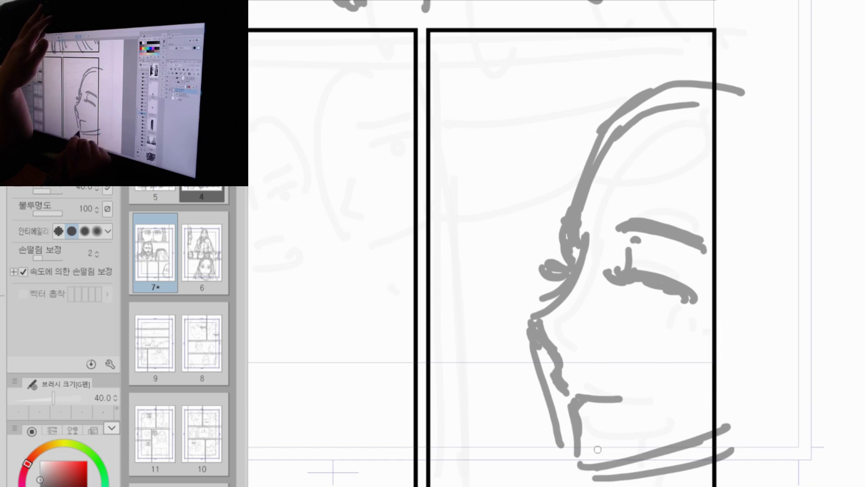
left_click_drag(568, 449, 699, 443)
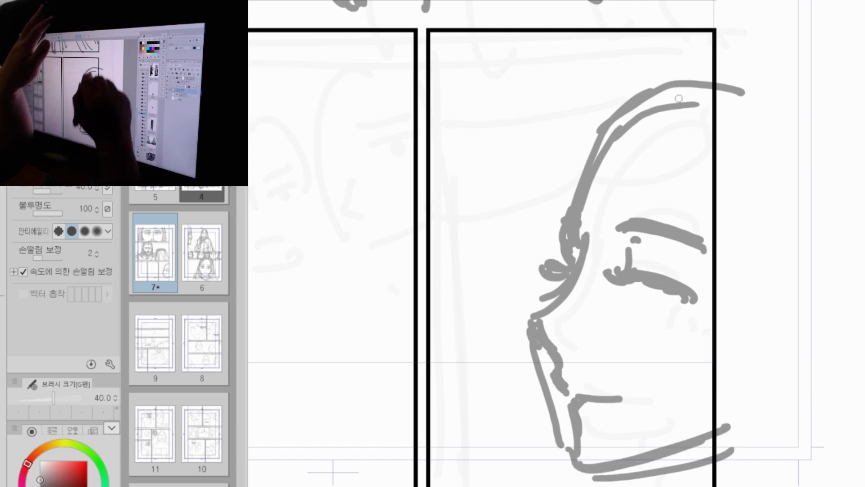
Step: Extend the hair over the crown and draw strands down beside the face to behind the jaw
left_click_drag(678, 80, 737, 72)
left_click_drag(643, 108, 743, 85)
left_click_drag(691, 100, 716, 198)
left_click_drag(718, 185, 729, 272)
mouse_move(720, 299)
left_mouse_down()
mouse_move(697, 402)
mouse_move(714, 484)
left_mouse_up()
left_click_drag(735, 418, 719, 485)
Step: Select the profile head, move it left inside its panel and scale it down to 90%
key("ctrl+space")
left_click_drag(794, 254, 768, 275)
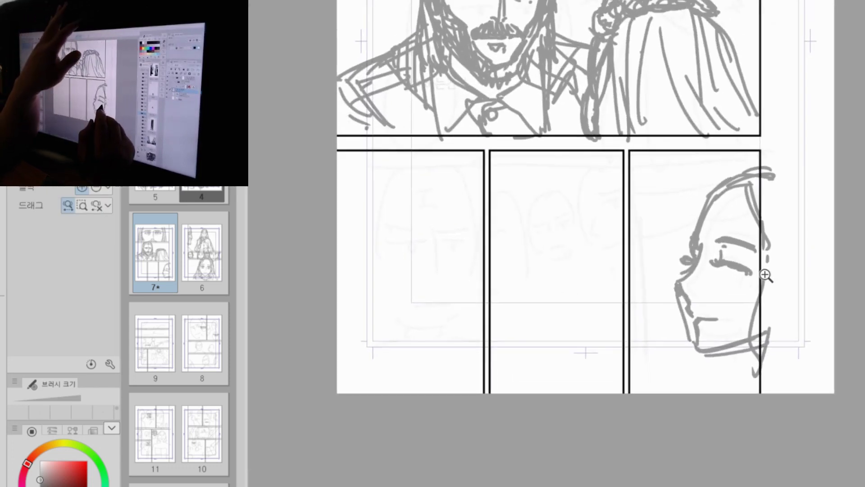
key("m")
left_click_drag(679, 158, 813, 393)
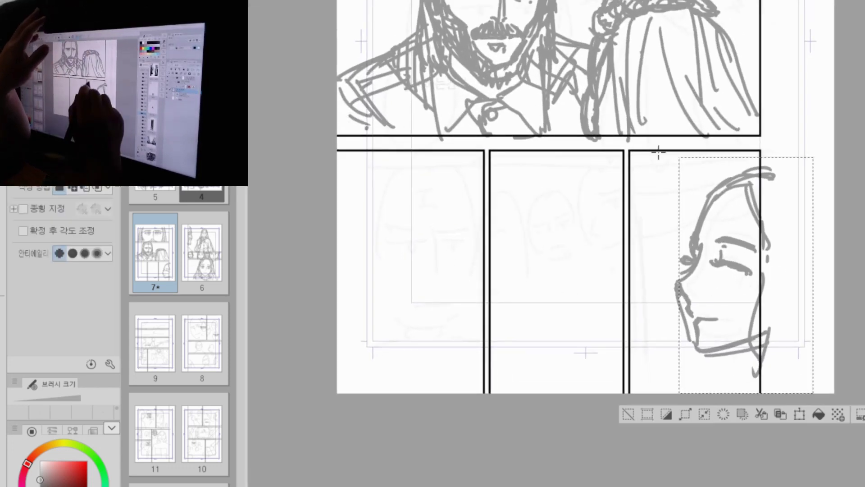
left_click_drag(660, 150, 818, 393)
mouse_move(775, 350)
left_mouse_down()
mouse_move(735, 348)
mouse_move(745, 359)
mouse_move(747, 349)
left_mouse_up()
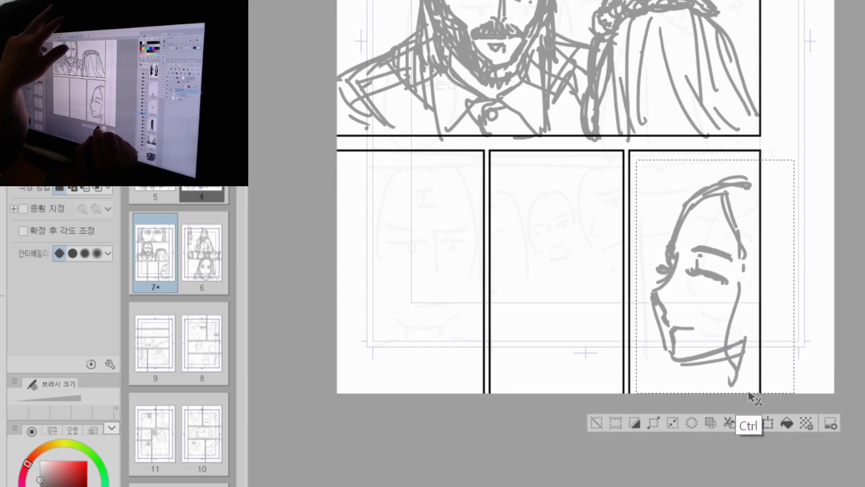
key("ctrl+t")
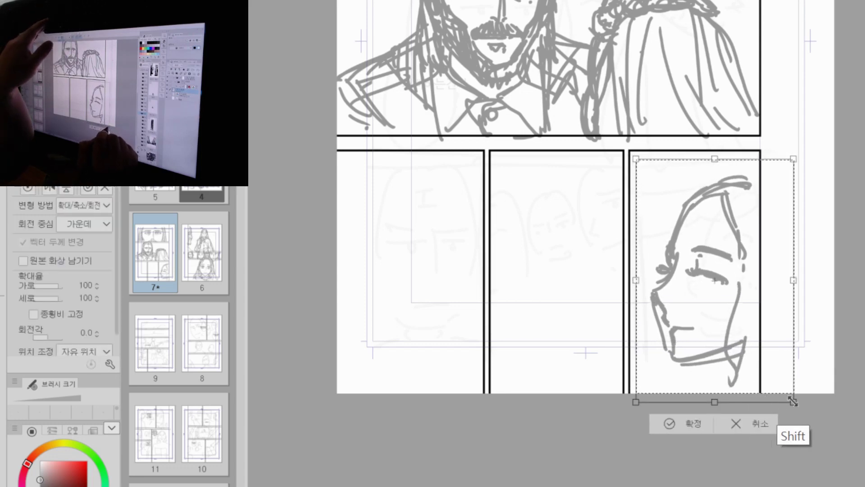
left_click_drag(793, 400, 777, 377)
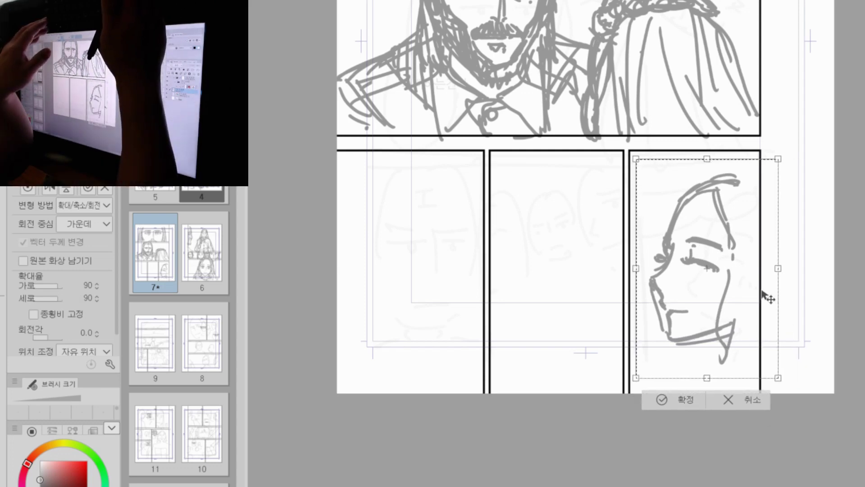
key("Return")
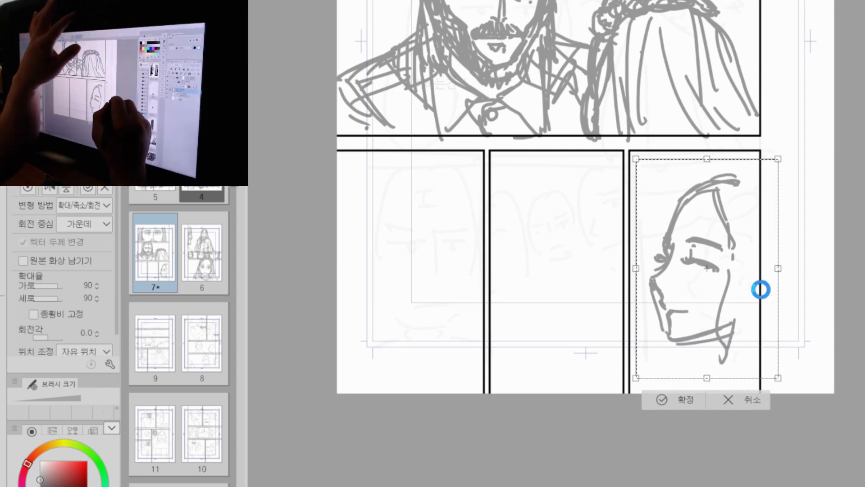
Step: Draw the hair behind the face and the ear, and build up the crown outline above the forehead
scroll(818, 241, "up", 2)
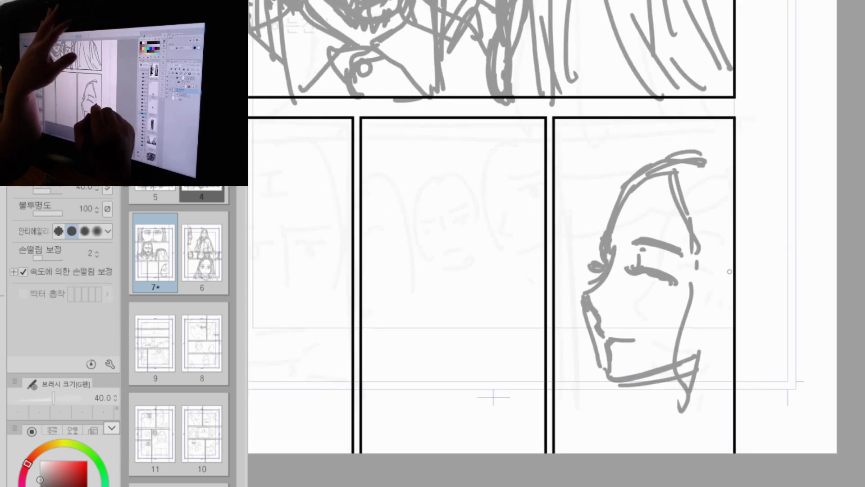
mouse_move(702, 173)
left_mouse_down()
mouse_move(719, 282)
mouse_move(717, 342)
mouse_move(737, 389)
left_mouse_up()
left_click_drag(681, 349, 704, 390)
mouse_move(724, 277)
left_mouse_down()
mouse_move(730, 330)
mouse_move(732, 281)
mouse_move(714, 355)
left_mouse_up()
left_click_drag(726, 185, 749, 277)
left_click_drag(736, 246, 736, 271)
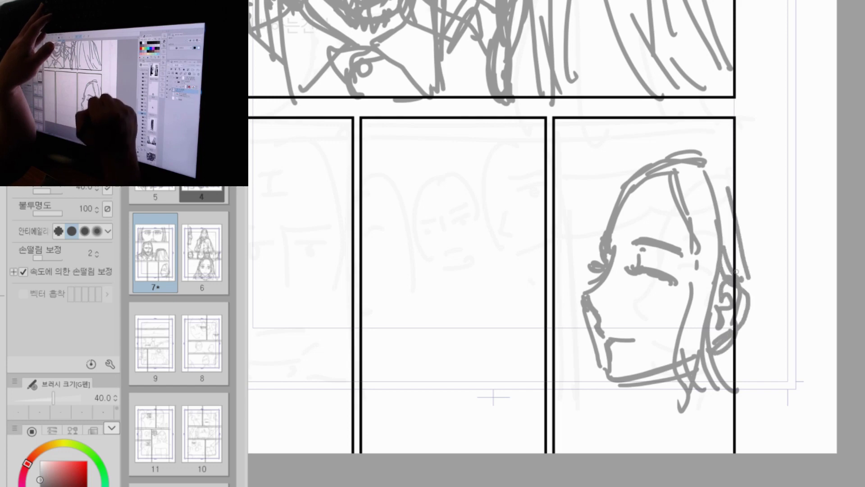
mouse_move(685, 156)
left_mouse_down()
mouse_move(748, 170)
mouse_move(751, 157)
left_mouse_up()
mouse_move(664, 152)
left_mouse_down()
mouse_move(733, 148)
mouse_move(606, 208)
left_mouse_up()
left_click_drag(597, 356, 585, 393)
mouse_move(602, 363)
left_mouse_down()
mouse_move(581, 397)
mouse_move(590, 427)
left_mouse_up()
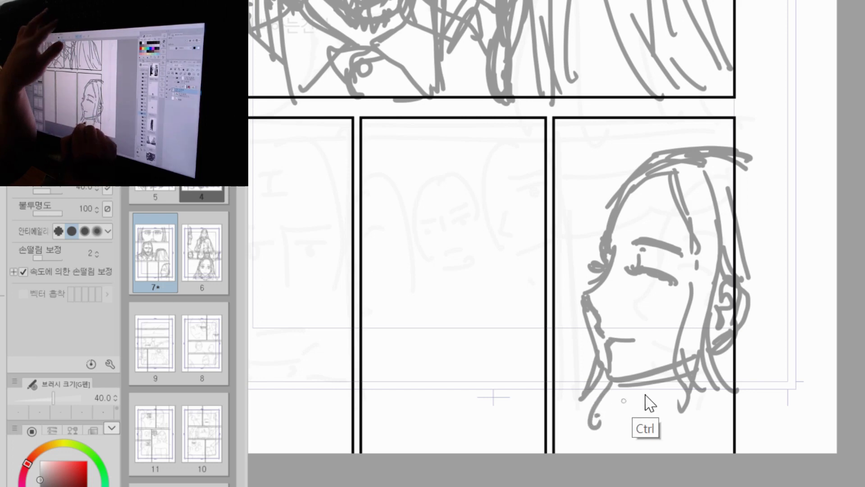
key("ctrl+z")
key("ctrl+z")
key("ctrl+z")
Step: Draw the neck and wavy hair ends below the jaw, and add strands beside the face and behind the crown
left_click_drag(621, 385, 611, 412)
left_click_drag(638, 385, 621, 429)
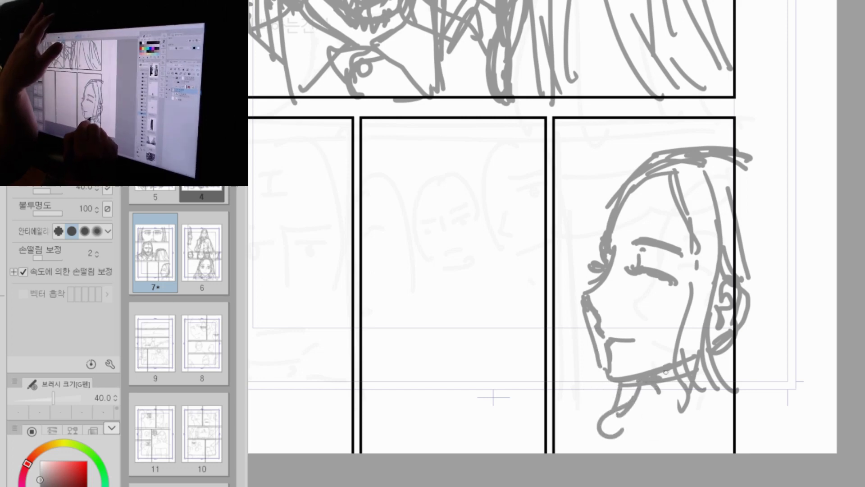
mouse_move(666, 372)
left_mouse_down()
mouse_move(644, 419)
mouse_move(698, 398)
left_mouse_up()
mouse_move(696, 179)
left_mouse_down()
mouse_move(690, 284)
mouse_move(669, 362)
left_mouse_up()
mouse_move(707, 354)
left_mouse_down()
mouse_move(730, 385)
mouse_move(703, 426)
left_mouse_up()
mouse_move(715, 164)
left_mouse_down()
mouse_move(734, 213)
mouse_move(748, 175)
left_mouse_up()
left_click_drag(750, 166, 773, 177)
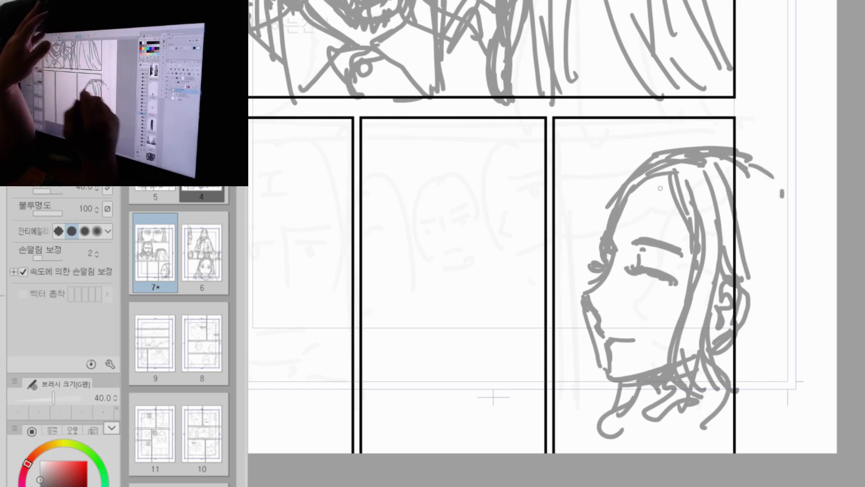
Step: Sketch two short lines reaching past the left border beside the forehead, and a slanted line across the profile head's crown
left_click_drag(541, 175, 604, 170)
left_click_drag(534, 232, 587, 220)
mouse_move(580, 166)
left_mouse_down()
mouse_move(591, 209)
mouse_move(675, 208)
left_mouse_up()
key("ctrl+z")
key("ctrl+z")
left_click_drag(594, 210, 706, 168)
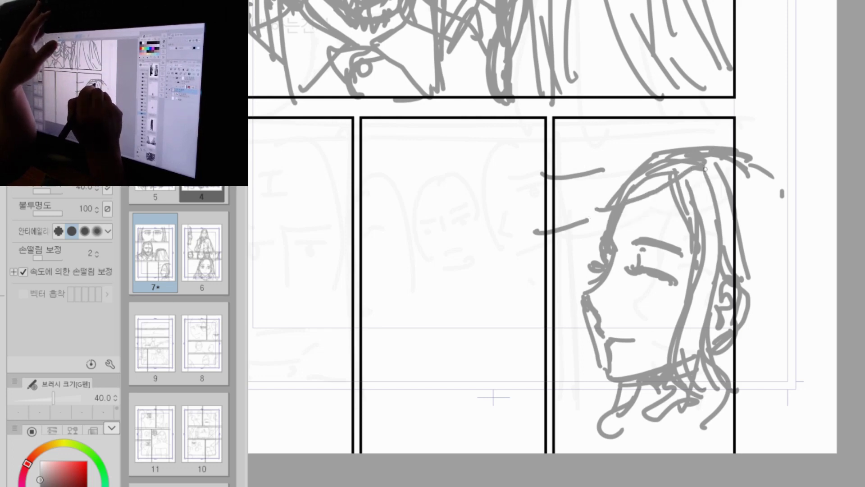
Step: Erase the crown outline above the slanted line and sketch new contour strokes over the top of the profile head
key("e")
mouse_move(624, 196)
left_mouse_down()
mouse_move(692, 151)
mouse_move(716, 151)
left_mouse_up()
key("p")
left_click_drag(639, 149, 727, 134)
left_click_drag(643, 143, 723, 132)
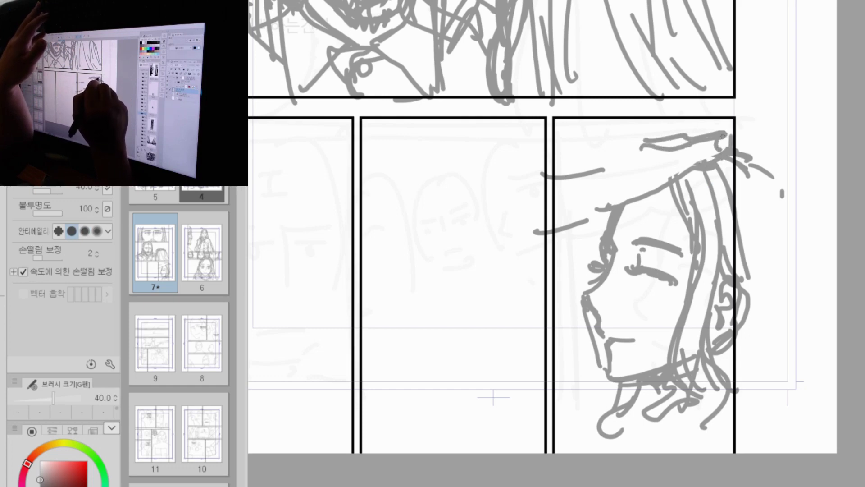
Step: Draw curved strokes between the two lines beside the forehead and extend the overlapping shape's outline toward the panel's upper edge
left_click_drag(561, 182, 577, 174)
mouse_move(579, 176)
left_mouse_down()
mouse_move(582, 211)
mouse_move(591, 213)
left_mouse_up()
left_click_drag(571, 220, 597, 213)
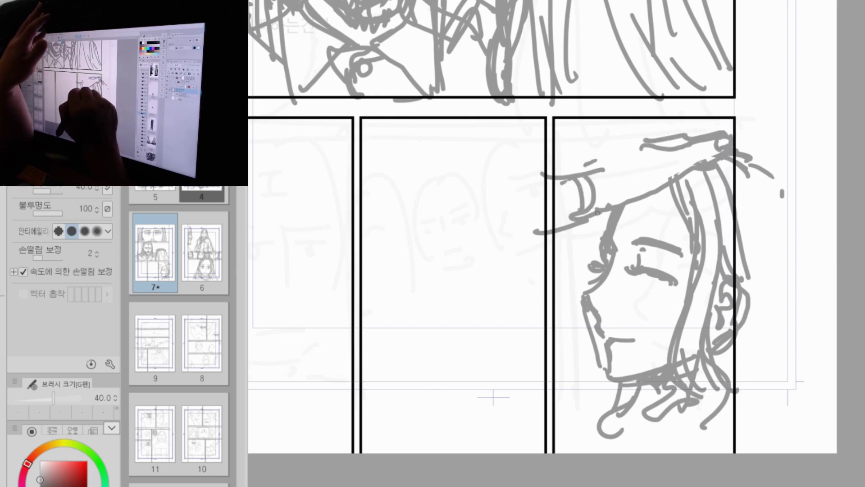
mouse_move(571, 168)
left_mouse_down()
mouse_move(645, 116)
mouse_move(560, 162)
mouse_move(628, 116)
mouse_move(544, 175)
mouse_move(592, 208)
left_mouse_up()
key("ctrl+z")
key("ctrl+z")
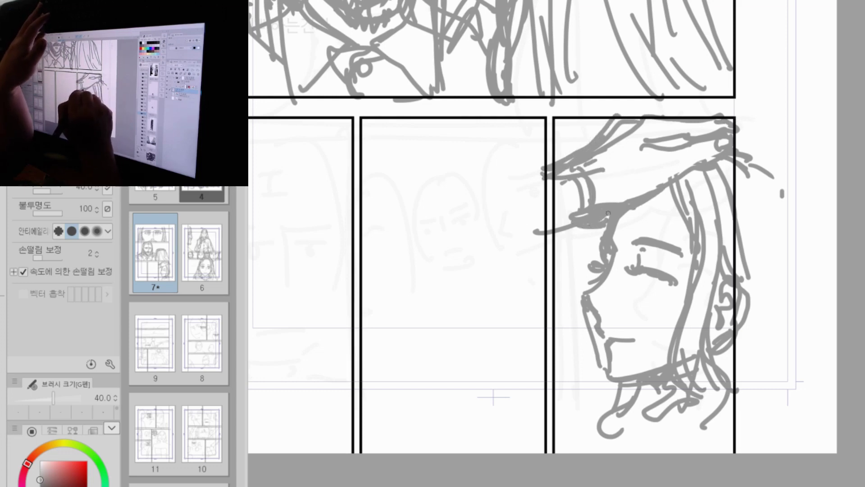
Step: Add the outer curve and lower edge of the shape beside the forehead, and extra neck strokes below the profile head's jaw
left_click_drag(542, 243, 575, 228)
left_click_drag(558, 183, 571, 222)
left_click_drag(573, 232, 563, 257)
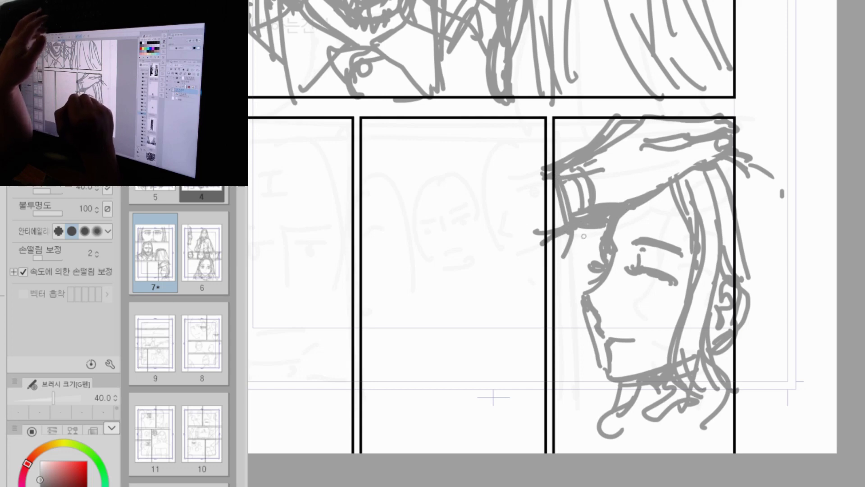
key("ctrl+z")
key("ctrl+z")
left_click_drag(564, 181, 570, 247)
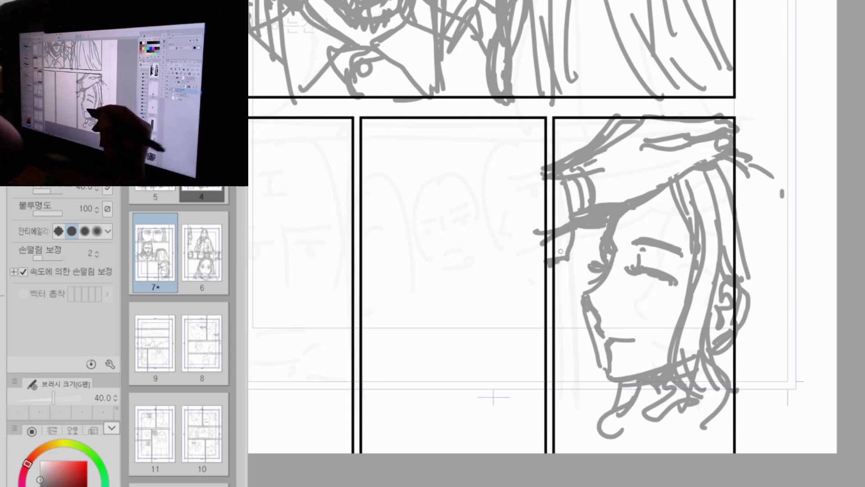
left_click_drag(612, 381, 582, 423)
left_click_drag(649, 387, 624, 439)
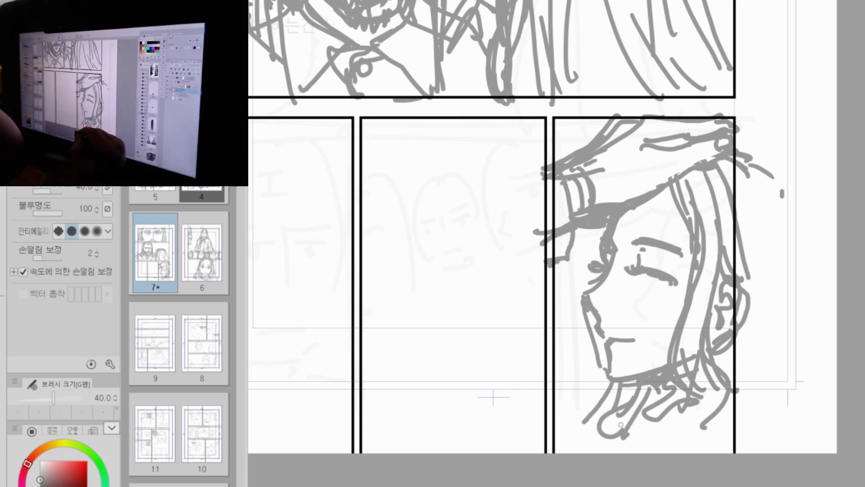
Step: Sketch the partly hidden head at the right edge of the middle bottom panel, with forehead curve, brow, nose and eye
mouse_move(582, 400)
left_mouse_down()
mouse_move(774, 361)
mouse_move(726, 474)
mouse_move(734, 421)
left_mouse_up()
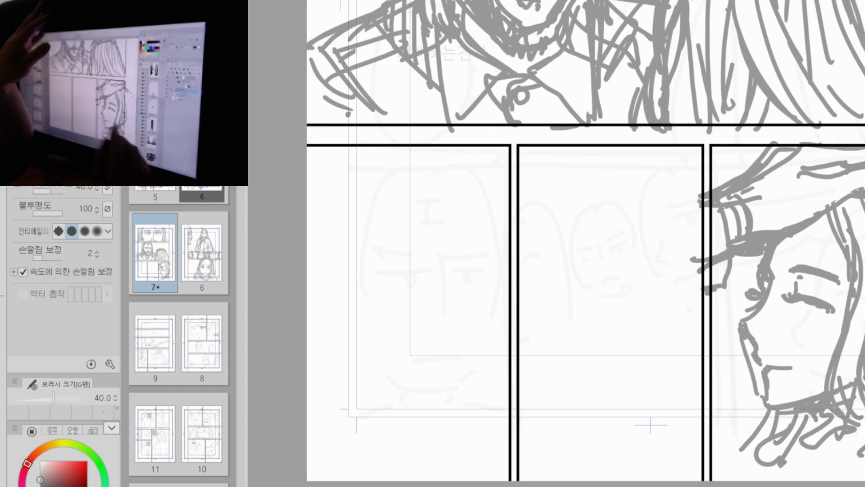
mouse_move(652, 147)
left_mouse_down()
mouse_move(639, 200)
mouse_move(660, 279)
left_mouse_up()
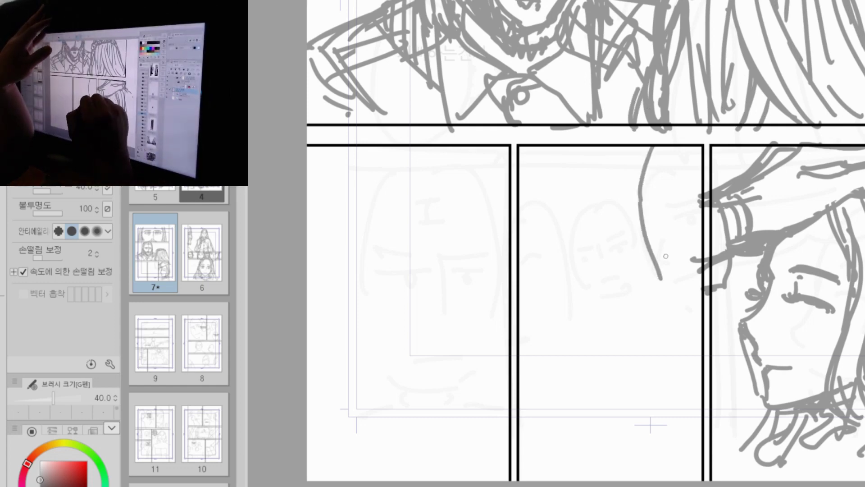
left_click_drag(641, 230, 686, 217)
left_click_drag(653, 256, 670, 291)
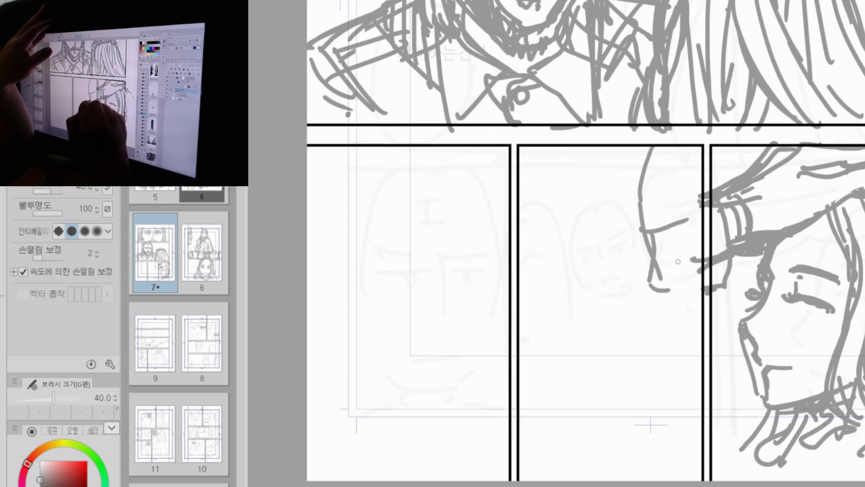
key("ctrl+z")
left_click_drag(654, 234, 651, 277)
left_click_drag(652, 283, 670, 284)
mouse_move(665, 224)
left_mouse_down()
mouse_move(698, 212)
mouse_move(687, 236)
left_mouse_up()
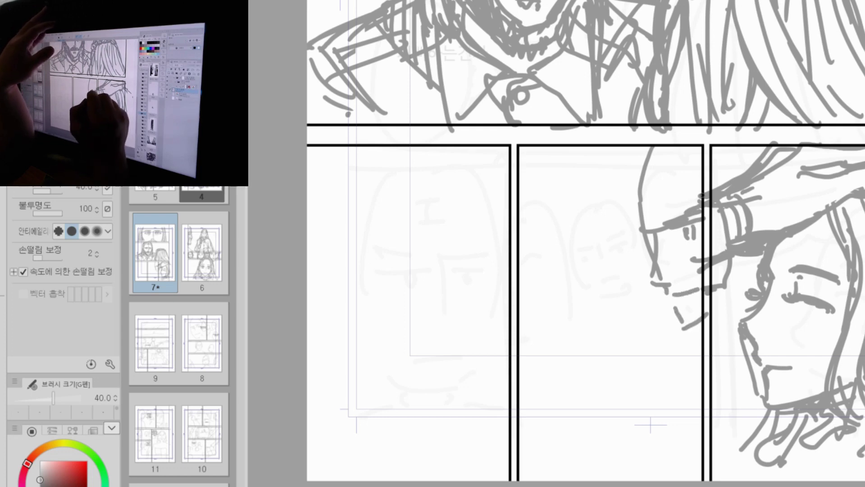
Step: Sketch the oval head outline with cheek and jaw lines at the centre of the middle bottom panel
left_click_drag(571, 229, 566, 289)
left_click_drag(566, 243, 646, 243)
left_click_drag(569, 284, 604, 352)
left_click_drag(656, 295, 644, 338)
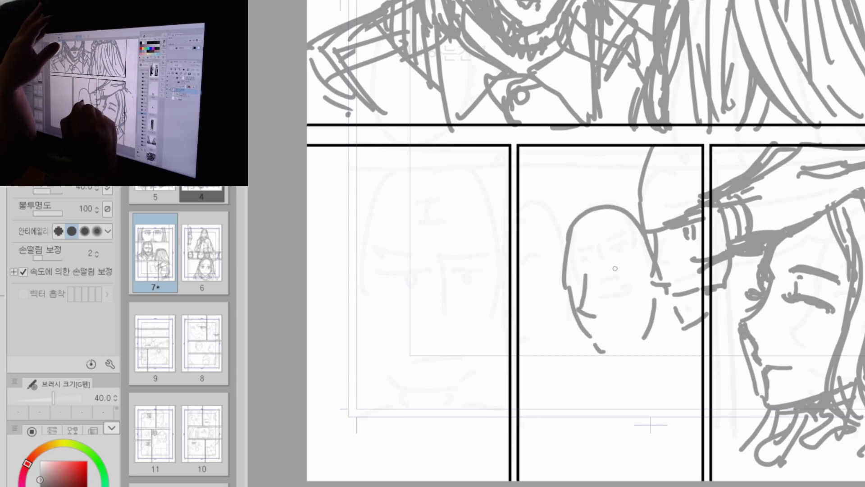
Step: Draw the brows, eyes, nose and mouth on the central head and close its jaw down to the chin
key("ctrl")
left_click_drag(588, 282, 585, 301)
left_click_drag(583, 306, 589, 313)
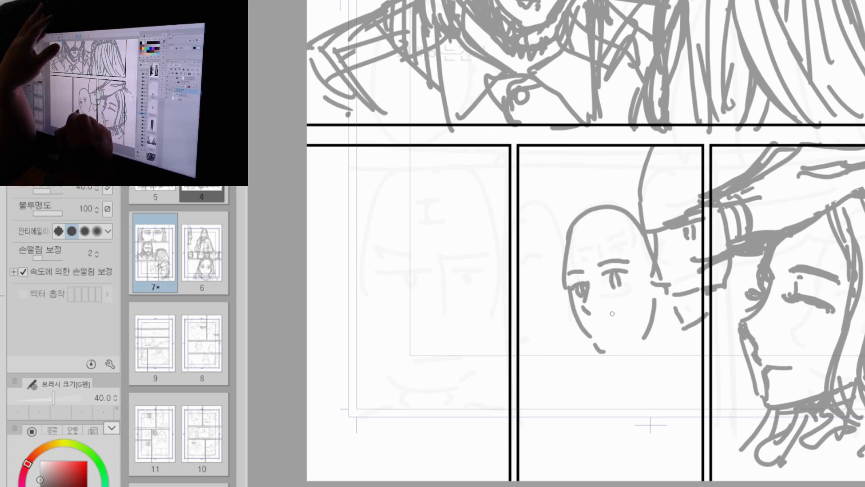
key("ctrl")
left_click_drag(579, 284, 583, 293)
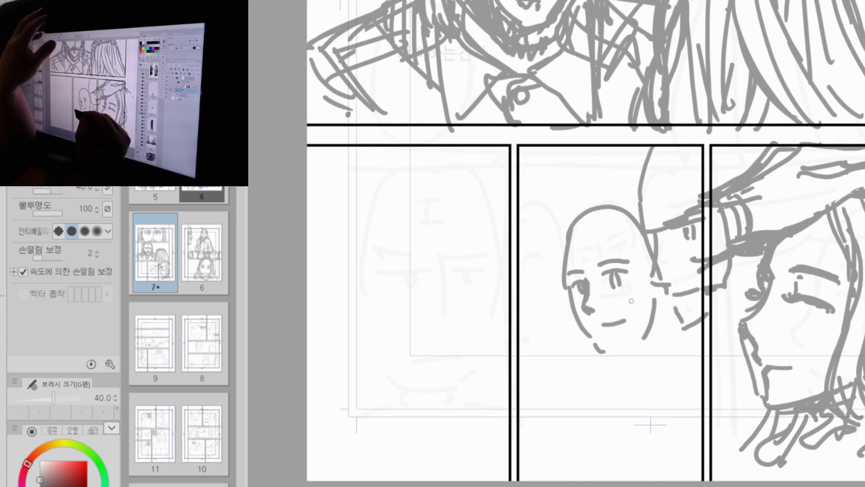
left_click_drag(608, 358, 656, 322)
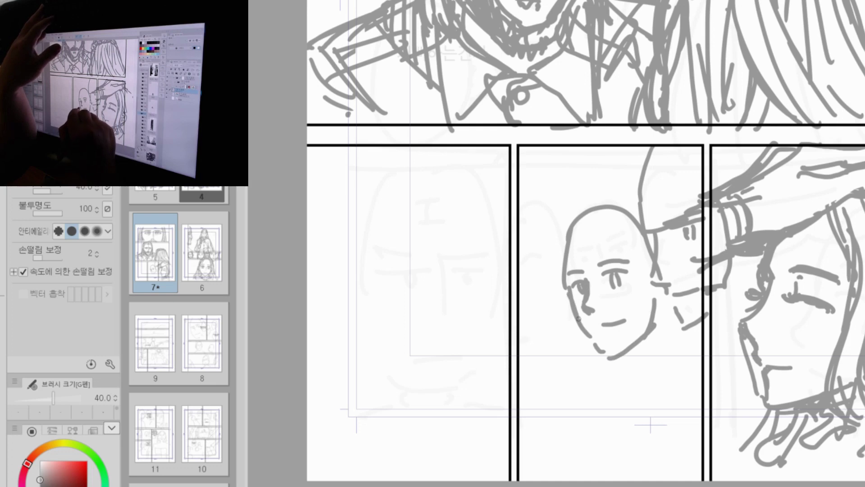
left_click_drag(605, 353, 648, 324)
Step: Draw the central woman's hair from the parting and down the left side of her face to below the chin
mouse_move(593, 212)
left_mouse_down()
mouse_move(564, 254)
mouse_move(637, 202)
mouse_move(564, 285)
mouse_move(580, 362)
left_mouse_up()
left_click_drag(563, 261, 592, 383)
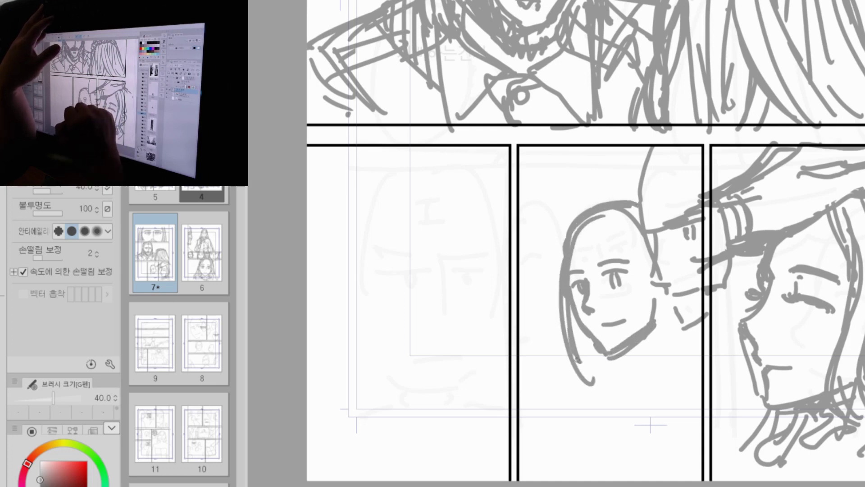
left_click_drag(608, 216, 571, 259)
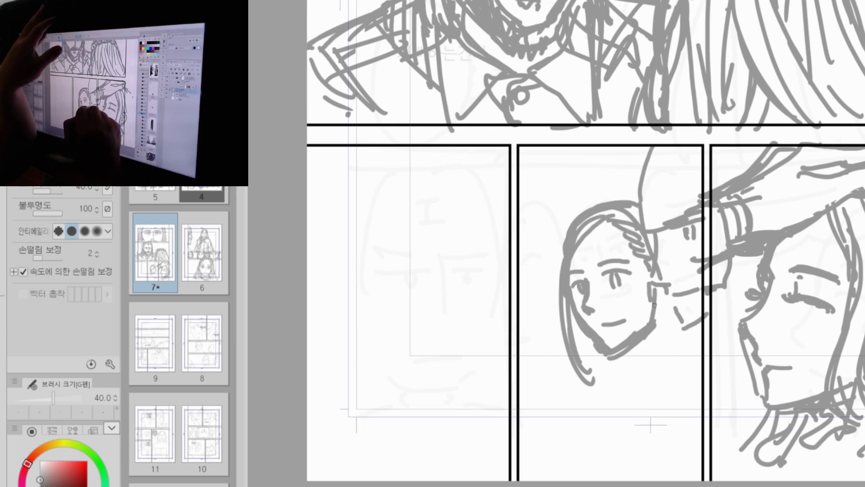
left_click_drag(571, 310, 595, 391)
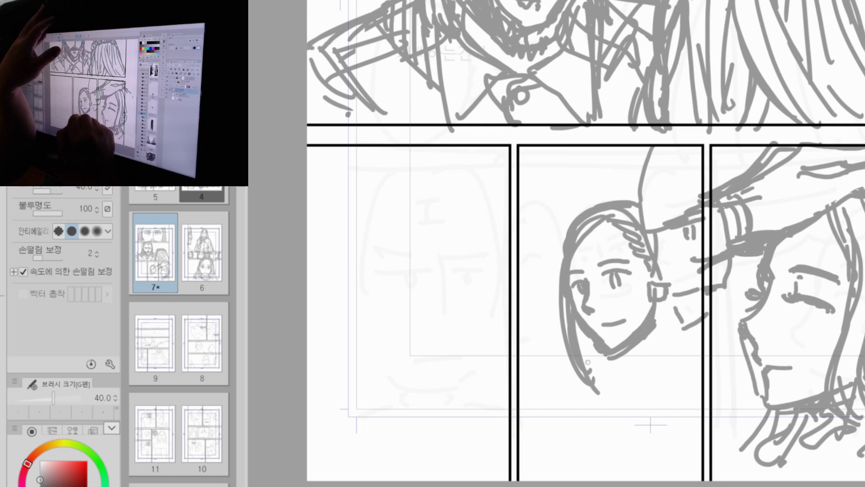
left_click_drag(584, 349, 594, 378)
left_click_drag(582, 374, 592, 424)
left_click_drag(581, 330, 591, 364)
Step: Draw hair strokes beneath the central woman's jaw and ear, and hair lines on the head behind her
left_click_drag(669, 315, 656, 325)
left_click_drag(635, 347, 622, 366)
left_click_drag(671, 314, 631, 357)
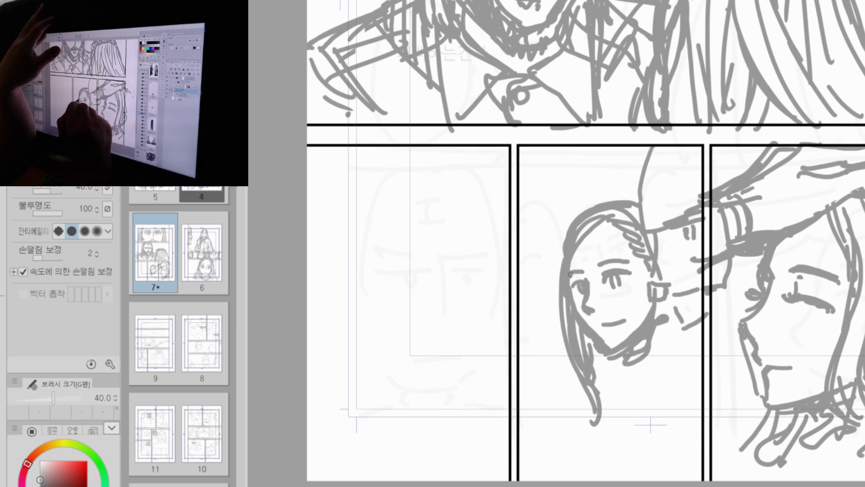
left_click_drag(667, 306, 658, 317)
left_click_drag(666, 315, 682, 325)
left_click_drag(674, 153, 707, 194)
left_click_drag(655, 171, 705, 187)
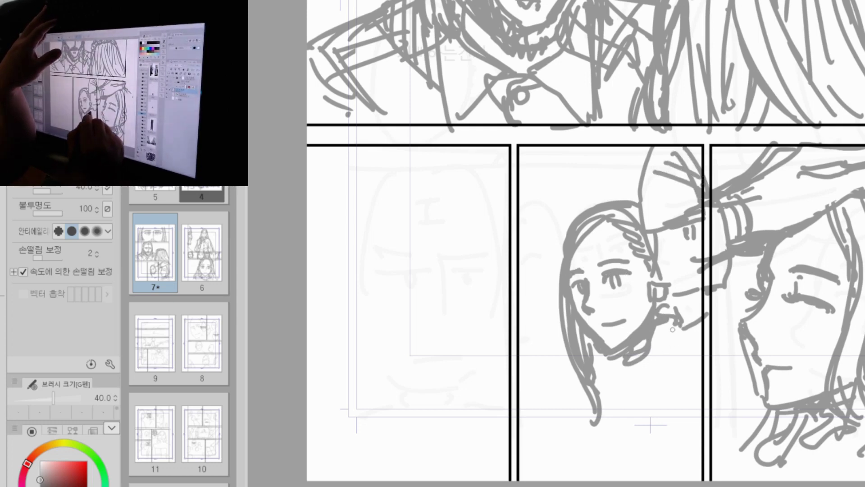
Step: Sketch the central woman's collar, shoulder and clothing folds below the hair
mouse_move(678, 325)
left_mouse_down()
mouse_move(620, 366)
mouse_move(625, 374)
mouse_move(671, 346)
mouse_move(618, 393)
mouse_move(603, 355)
mouse_move(612, 389)
mouse_move(630, 397)
mouse_move(649, 339)
mouse_move(648, 353)
mouse_move(699, 387)
mouse_move(694, 421)
left_mouse_up()
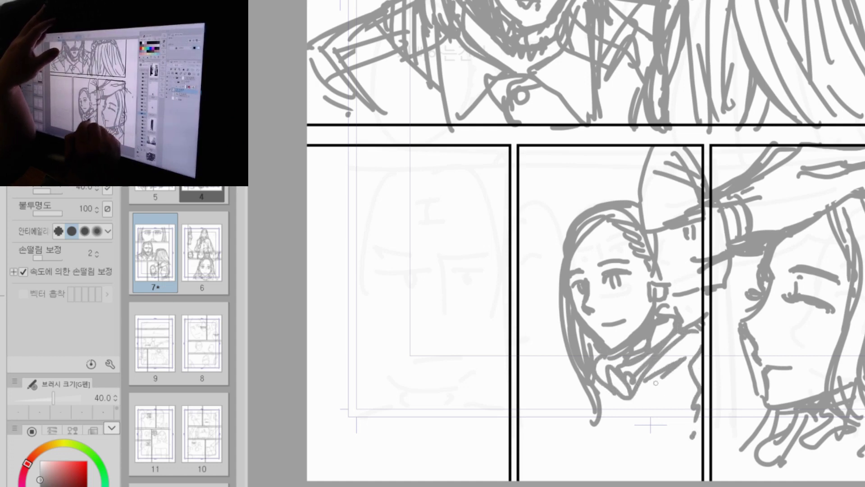
left_click_drag(656, 382, 617, 428)
left_click_drag(630, 394, 607, 439)
left_click_drag(603, 385, 597, 396)
left_click_drag(592, 393, 563, 447)
Step: Sketch the head outline, brow, eye, nose and mouth of the man at the left edge of the middle bottom panel
left_click_drag(518, 237, 563, 264)
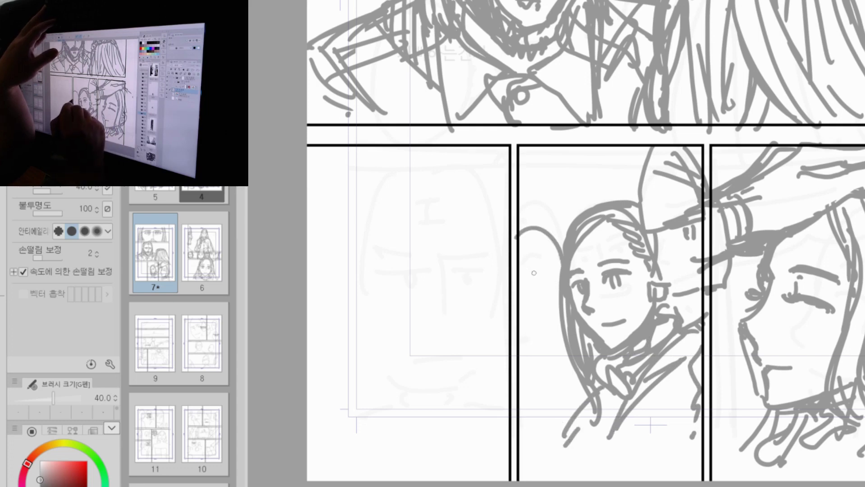
mouse_move(568, 226)
left_mouse_down()
mouse_move(518, 245)
mouse_move(516, 307)
mouse_move(544, 350)
left_mouse_up()
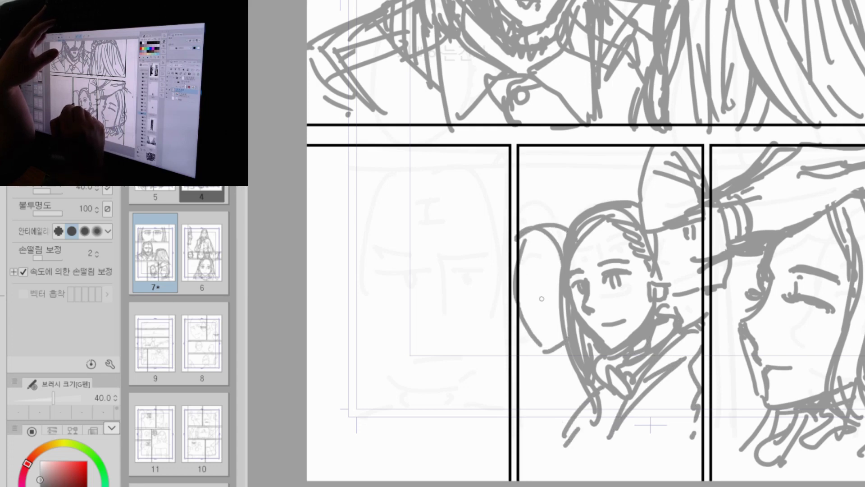
mouse_move(534, 289)
left_mouse_down()
mouse_move(534, 346)
mouse_move(526, 286)
mouse_move(532, 317)
left_mouse_up()
mouse_move(538, 279)
left_mouse_down()
mouse_move(559, 270)
mouse_move(559, 280)
left_mouse_up()
left_click_drag(551, 284, 553, 288)
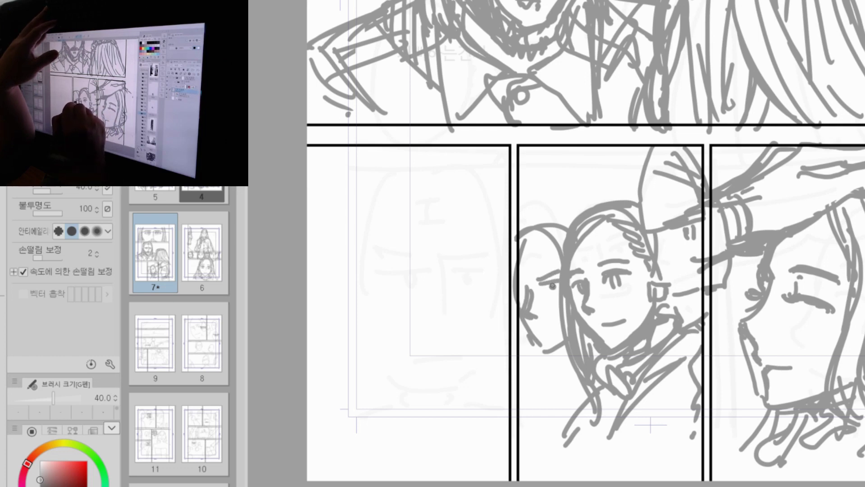
left_click_drag(536, 329, 544, 328)
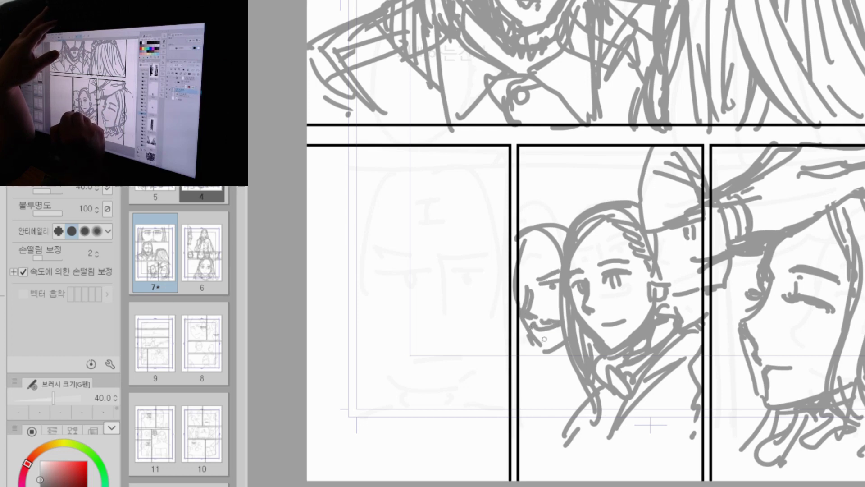
Step: Draw the left man's hair and forehead strands, and add strokes under his beard and at his collar
left_click_drag(522, 239, 558, 256)
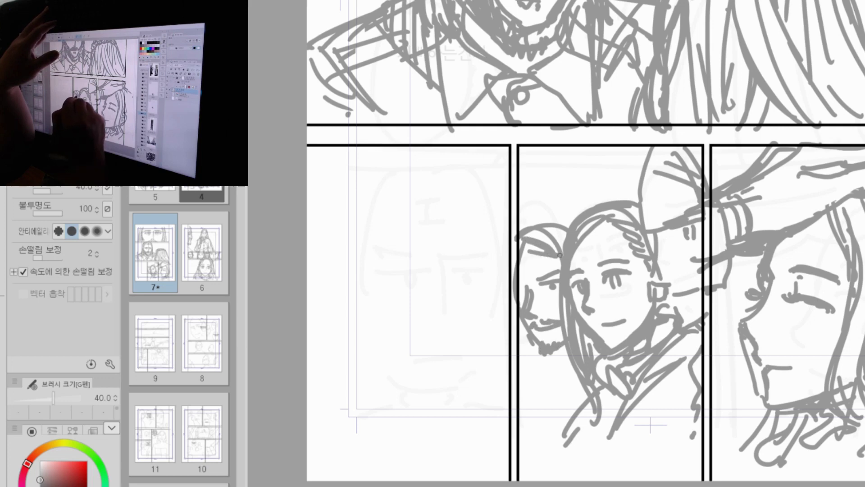
mouse_move(531, 225)
left_mouse_down()
mouse_move(570, 216)
mouse_move(571, 225)
left_mouse_up()
left_click_drag(539, 223, 558, 221)
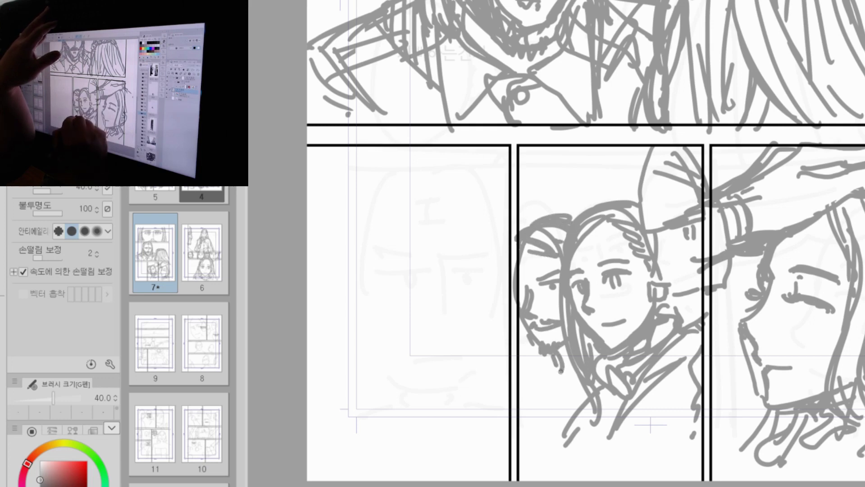
mouse_move(561, 370)
left_mouse_down()
mouse_move(569, 387)
mouse_move(549, 389)
left_mouse_up()
left_click_drag(514, 345, 549, 361)
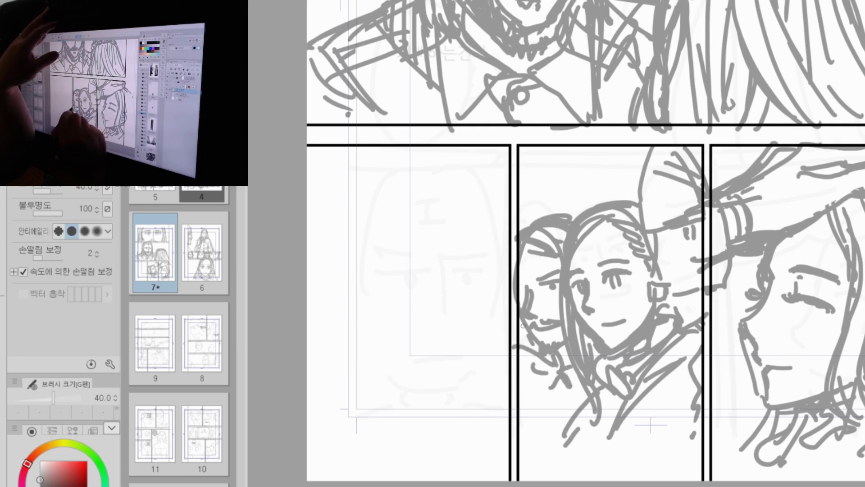
left_click_drag(524, 325, 530, 363)
left_click_drag(530, 345, 532, 369)
key("ctrl+z")
key("ctrl+z")
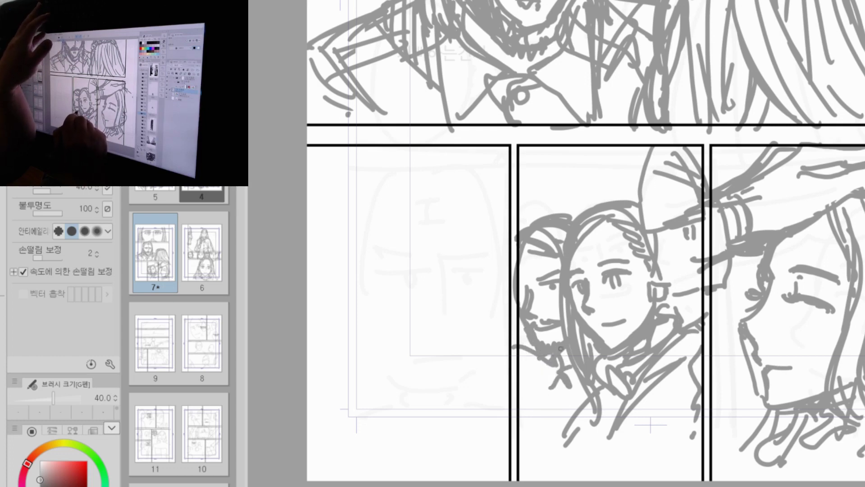
Step: Draw the left man's clothing folds below the beard and join the top of his hair to the woman's
mouse_move(543, 372)
left_mouse_down()
mouse_move(541, 397)
mouse_move(555, 381)
mouse_move(573, 390)
mouse_move(542, 414)
left_mouse_up()
left_click_drag(574, 368, 551, 422)
left_click_drag(547, 363, 522, 426)
left_click_drag(568, 214, 584, 213)
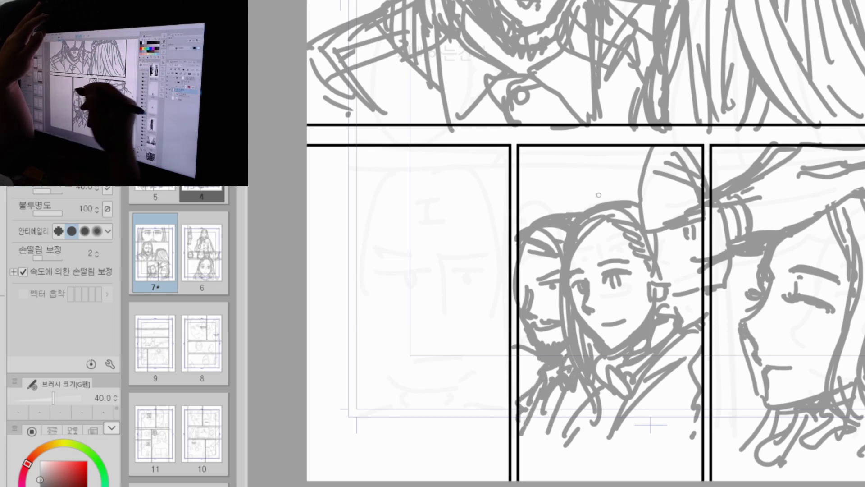
Step: Sketch the left side and top of a large head outline in page 7's bottom-left panel
key("ctrl+space")
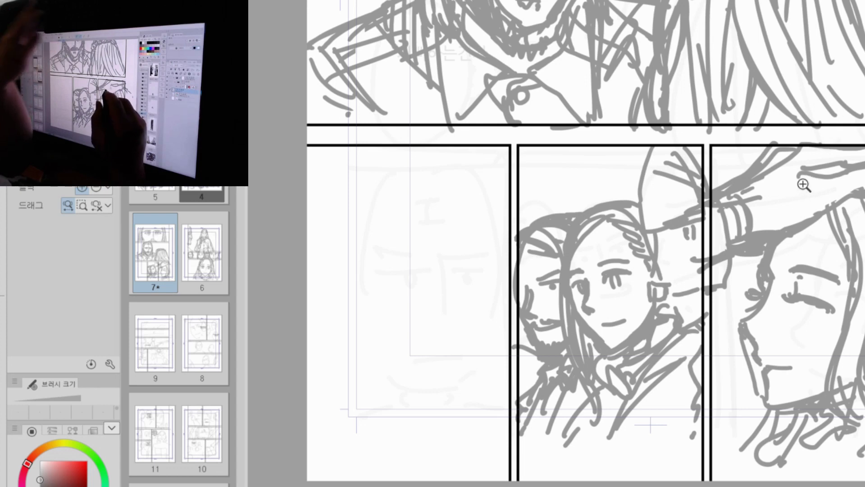
left_click_drag(558, 333, 753, 329)
left_click(685, 286)
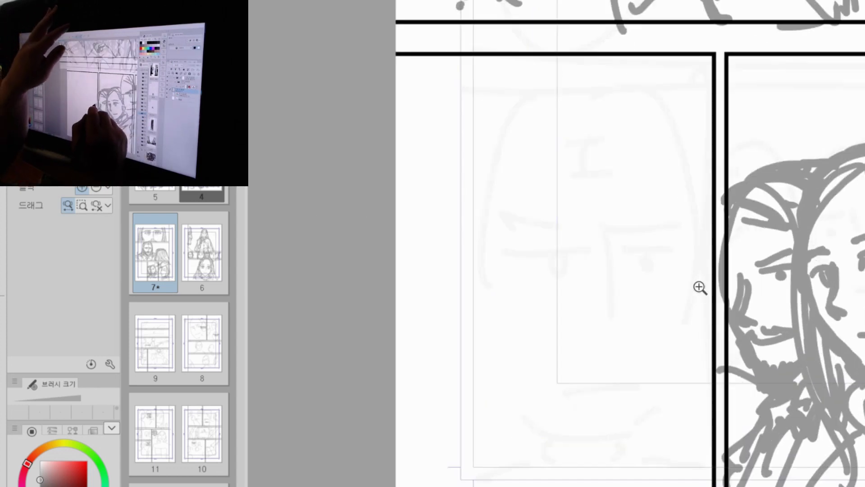
key("p")
mouse_move(525, 72)
left_mouse_down()
mouse_move(493, 139)
mouse_move(495, 266)
left_mouse_up()
left_click_drag(513, 97, 604, 48)
left_click_drag(522, 246, 682, 204)
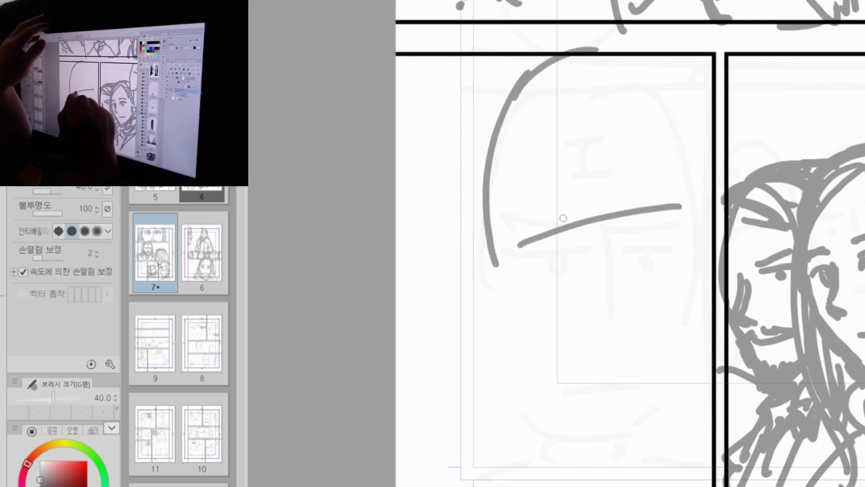
left_click_drag(562, 207, 581, 322)
key("ctrl+z")
key("ctrl+z")
left_click_drag(504, 243, 674, 220)
left_click_drag(565, 331, 587, 242)
left_click_drag(525, 209, 565, 287)
mouse_move(573, 301)
left_mouse_down()
mouse_move(611, 349)
mouse_move(712, 279)
left_mouse_up()
mouse_move(576, 149)
left_mouse_down()
mouse_move(570, 205)
mouse_move(592, 256)
left_mouse_up()
left_click_drag(600, 150, 689, 116)
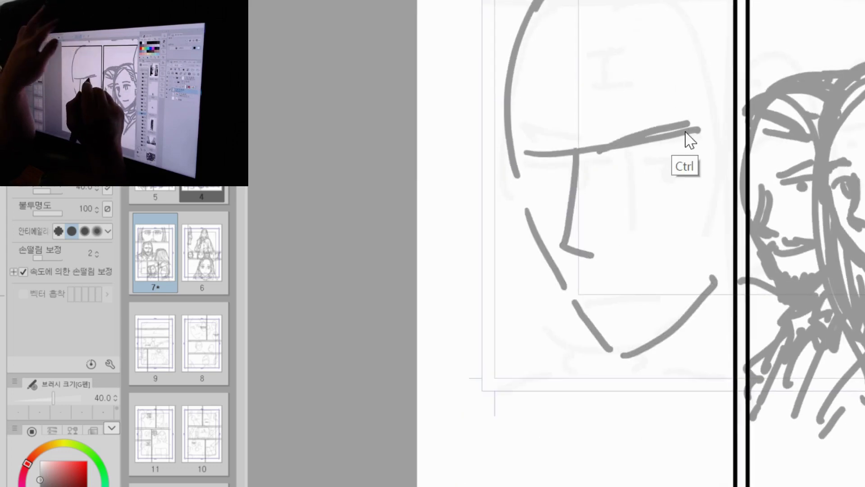
key("ctrl+z")
key("ctrl+z")
key("ctrl+z")
key("ctrl+z")
key("ctrl+z")
key("ctrl+z")
Step: Draw crossed brow and centre guide lines inside the large head in the bottom-left panel, and rough in its jaw and chin
left_click_drag(534, 128, 701, 133)
left_click_drag(615, 34, 627, 237)
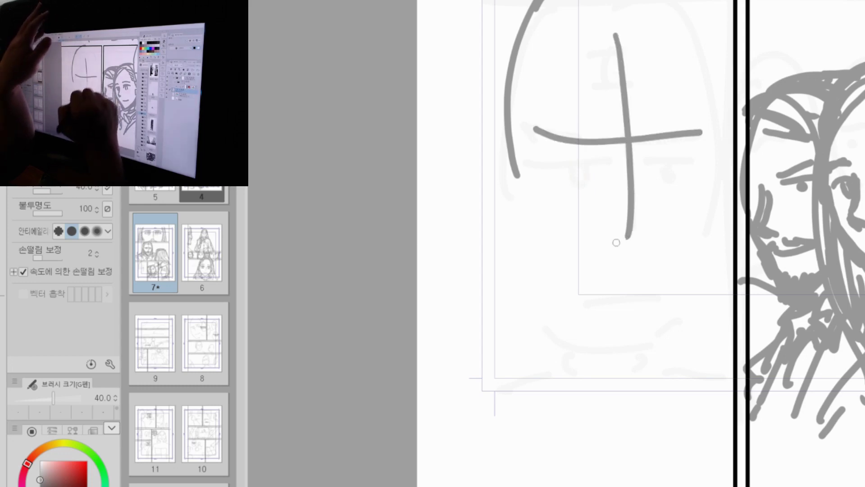
mouse_move(533, 249)
left_mouse_down()
mouse_move(607, 332)
mouse_move(672, 307)
left_mouse_up()
left_click_drag(731, 199, 702, 272)
Step: Draw the face's nose bridge and nostrils, thicken both frowning eyebrows, and add the upper eyelid lines
left_click_drag(629, 143, 634, 214)
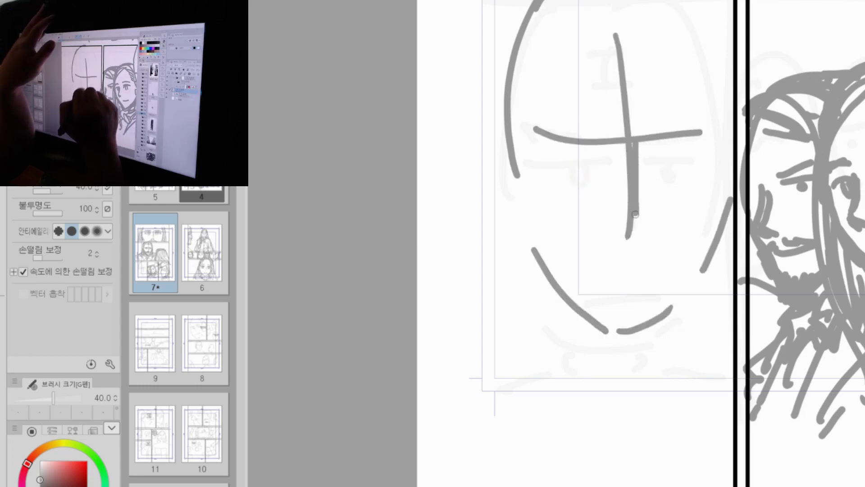
left_click_drag(646, 141, 719, 133)
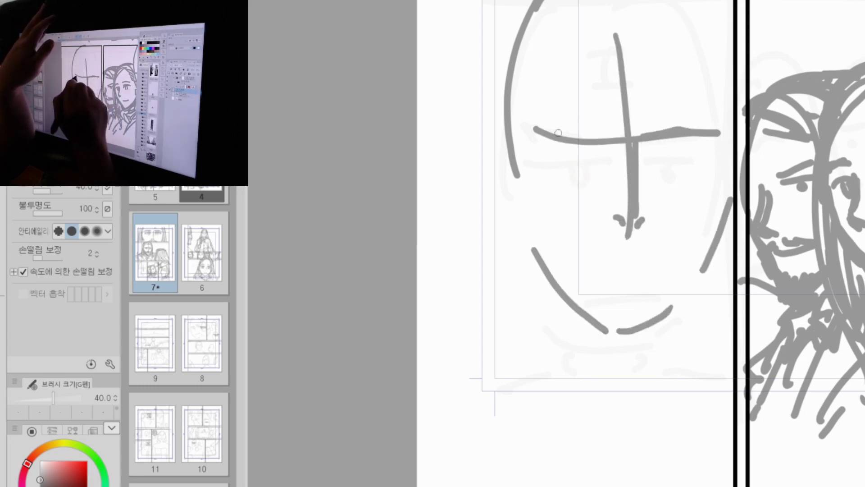
mouse_move(538, 128)
left_mouse_down()
mouse_move(606, 139)
mouse_move(609, 129)
left_mouse_up()
key("ctrl+z")
left_click_drag(547, 128, 723, 132)
left_click_drag(543, 151, 721, 147)
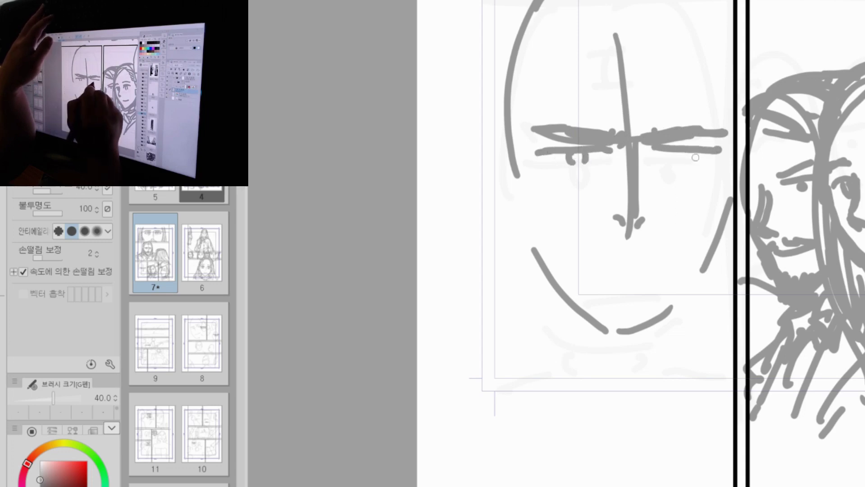
Step: Draw the irises and lower lids of both narrowed eyes, and add a straight mouth line below the nose
left_click_drag(680, 149, 678, 162)
mouse_move(692, 153)
left_mouse_down()
mouse_move(640, 178)
mouse_move(702, 159)
left_mouse_up()
left_click_drag(550, 163, 588, 161)
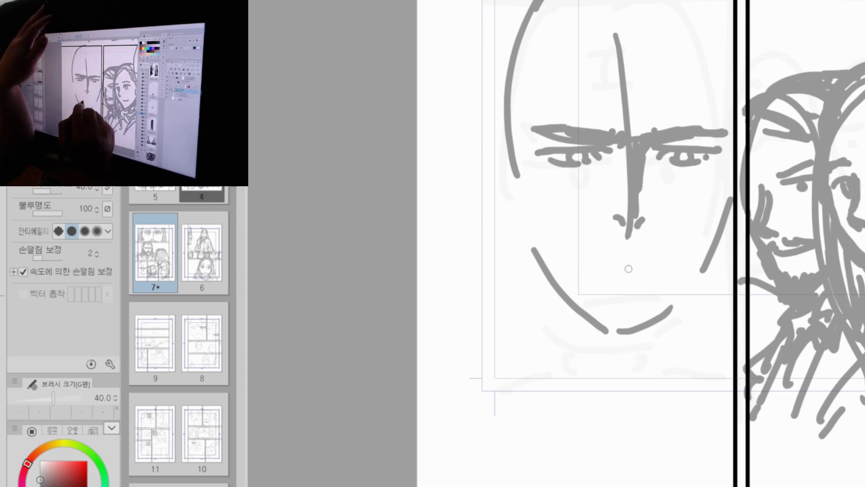
left_click_drag(605, 266, 651, 264)
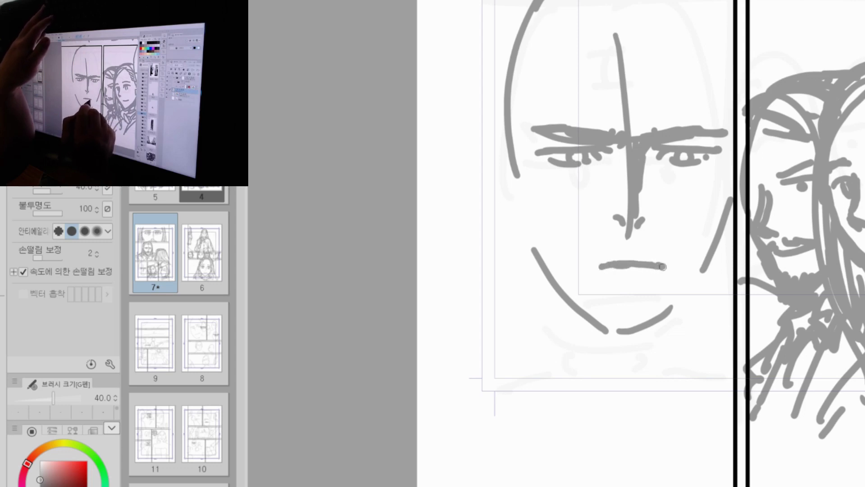
Step: Draw the left cheek contour and carry the left jawline down to the chin, redoing unsatisfactory strokes
mouse_move(504, 124)
left_mouse_down()
mouse_move(526, 235)
mouse_move(519, 227)
mouse_move(620, 333)
left_mouse_up()
left_click_drag(540, 255, 621, 341)
key("ctrl+z")
key("ctrl+z")
key("ctrl+z")
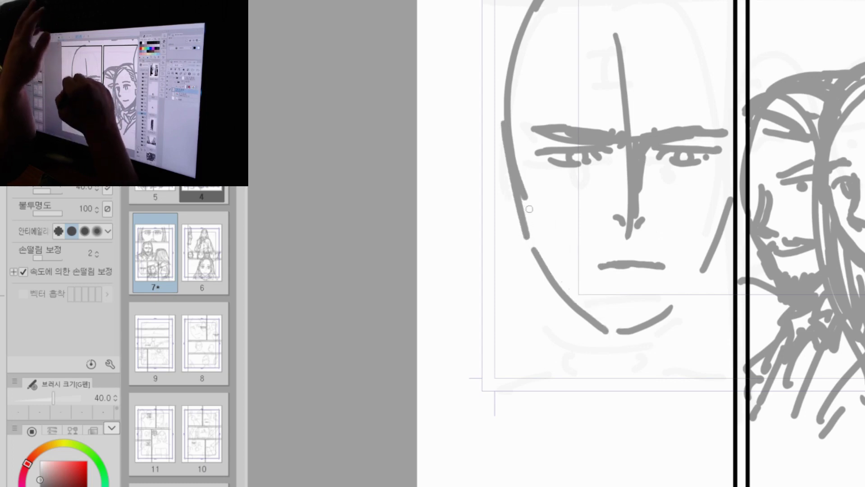
left_click_drag(526, 202, 546, 255)
key("ctrl+z")
left_click_drag(516, 184, 533, 240)
left_click_drag(543, 259, 638, 342)
left_click_drag(543, 253, 624, 335)
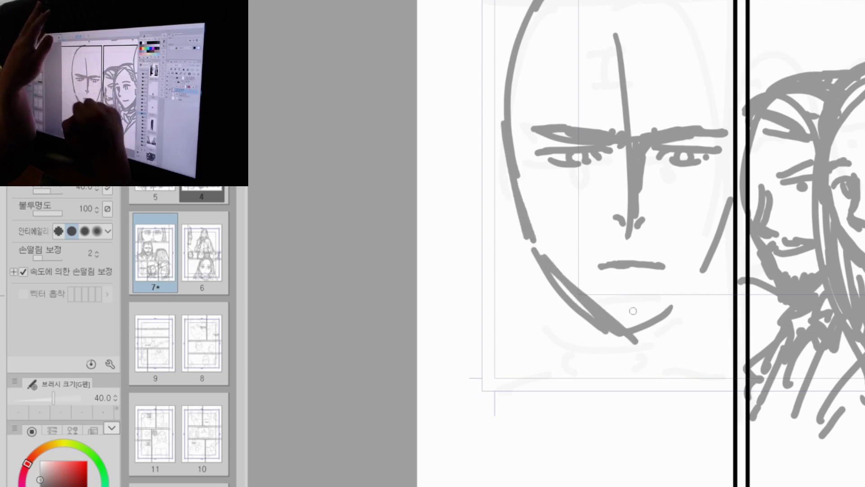
Step: Draw the right cheek and jawline down to the chin, and sketch the ear on the left side of the head
left_click_drag(743, 136, 715, 240)
mouse_move(740, 168)
left_mouse_down()
mouse_move(721, 241)
mouse_move(645, 335)
left_mouse_up()
mouse_move(718, 250)
left_mouse_down()
mouse_move(637, 340)
mouse_move(646, 331)
left_mouse_up()
left_click_drag(727, 235, 674, 308)
mouse_move(514, 135)
left_mouse_down()
mouse_move(537, 242)
mouse_move(554, 263)
mouse_move(532, 244)
left_mouse_up()
mouse_move(500, 155)
left_mouse_down()
mouse_move(516, 205)
mouse_move(514, 236)
left_mouse_up()
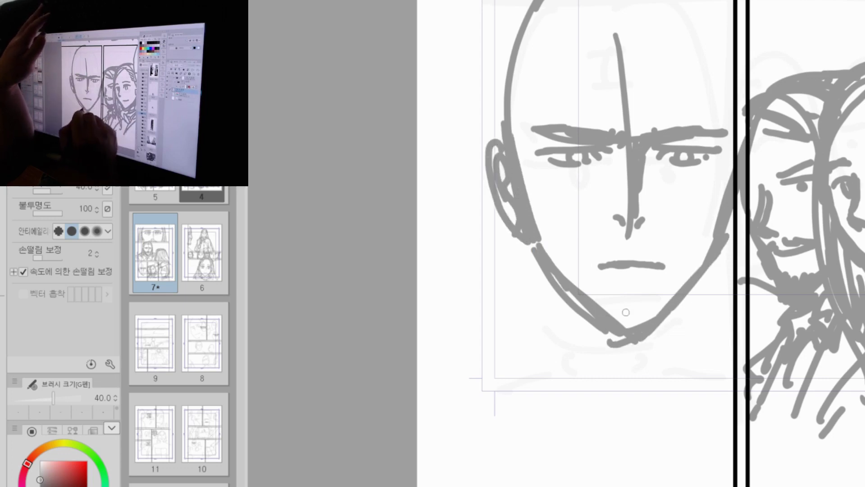
Step: Add short lip marks above and below the mouth, and draw contour strokes along the right side of the nose
mouse_move(623, 279)
left_mouse_down()
mouse_move(640, 279)
mouse_move(639, 251)
left_mouse_up()
key("ctrl+z")
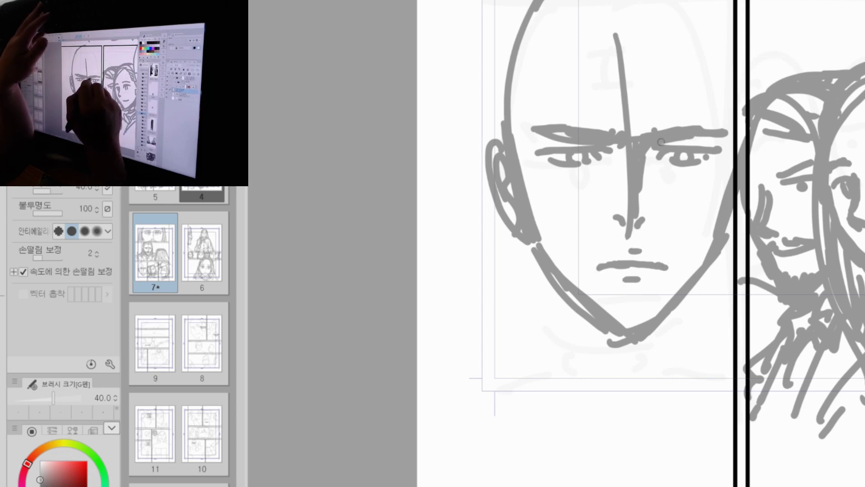
left_click_drag(652, 149, 658, 223)
left_click_drag(640, 179, 641, 213)
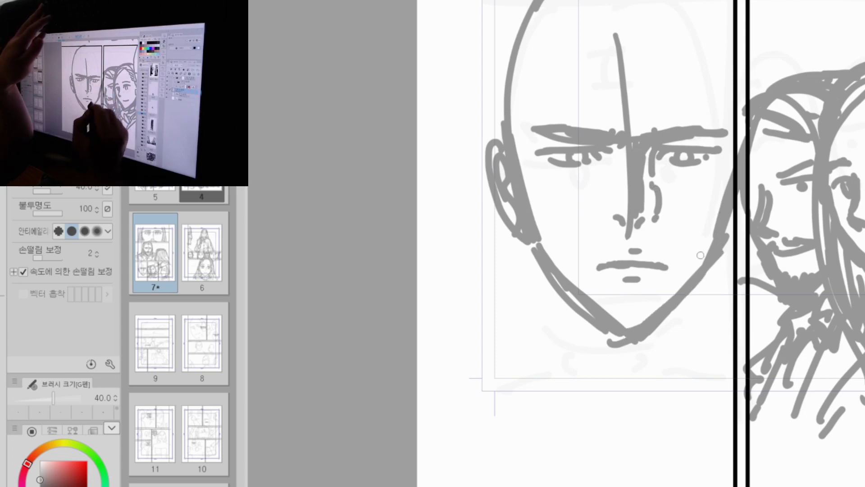
Step: Sketch the upper skull outline on both sides of the head, and draw the two neck lines below the jaw
left_click_drag(503, 59, 542, 0)
left_click_drag(705, 0, 733, 67)
left_click_drag(536, 246, 546, 337)
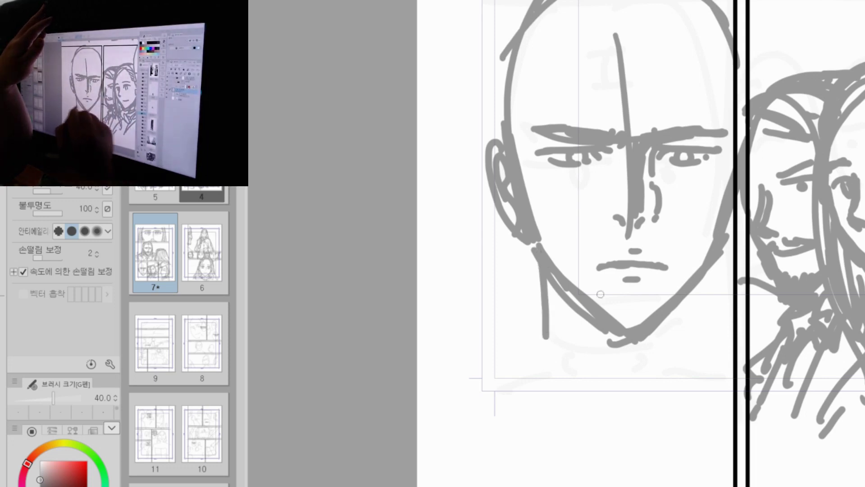
left_click_drag(712, 265, 699, 338)
Step: Sketch the folded collar around the neck below the chin, and darken the jawline on both sides
mouse_move(524, 269)
left_mouse_down()
mouse_move(576, 333)
mouse_move(714, 311)
mouse_move(703, 289)
mouse_move(732, 272)
left_mouse_up()
mouse_move(536, 253)
left_mouse_down()
mouse_move(530, 272)
mouse_move(557, 371)
mouse_move(615, 350)
left_mouse_up()
left_click_drag(540, 243, 588, 295)
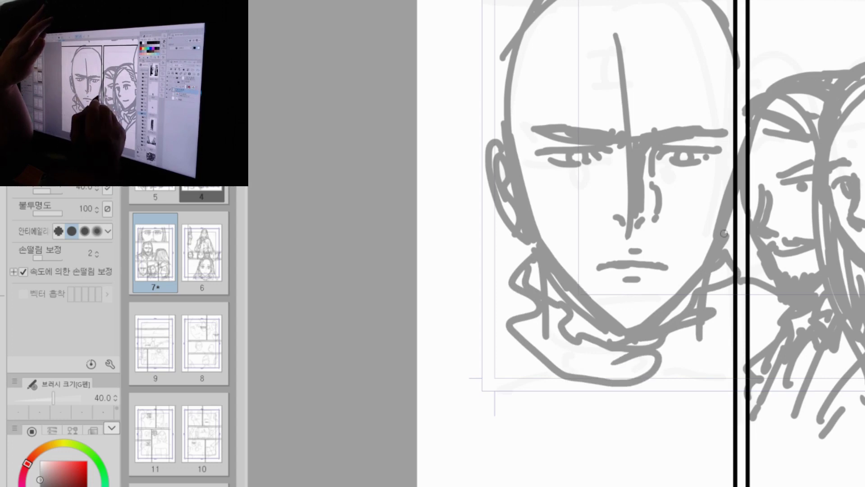
left_click_drag(723, 235, 661, 322)
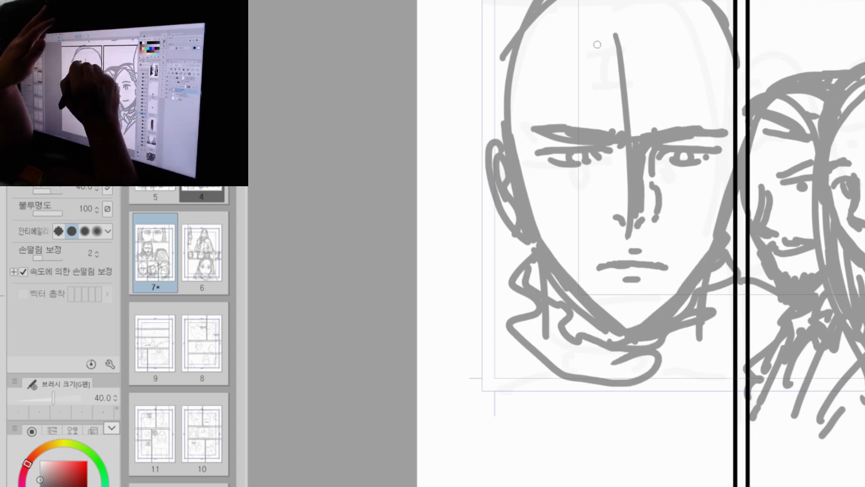
Step: Draw the hairline across the forehead and down both temples of the large face
mouse_move(597, 43)
left_mouse_down()
mouse_move(676, 34)
mouse_move(726, 67)
mouse_move(720, 90)
mouse_move(732, 128)
left_mouse_up()
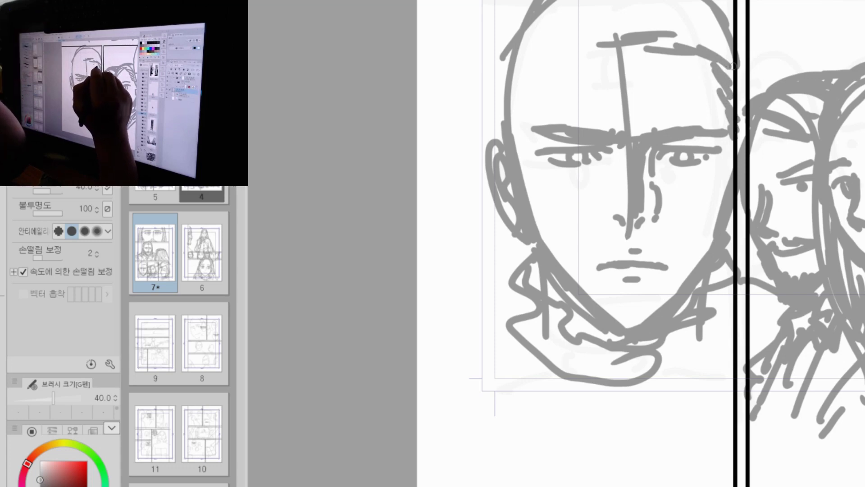
mouse_move(697, 62)
left_mouse_down()
mouse_move(726, 75)
mouse_move(728, 100)
left_mouse_up()
left_click_drag(583, 50, 549, 60)
left_click_drag(551, 63, 527, 113)
left_click_drag(530, 113, 515, 136)
Step: Draw loose hair strands down the forehead and both sides of the face, one reaching the collar, and reinforce the hairline
mouse_move(566, 55)
left_mouse_down()
mouse_move(540, 241)
mouse_move(549, 374)
left_mouse_up()
mouse_move(604, 36)
left_mouse_down()
mouse_move(626, 171)
mouse_move(625, 160)
left_mouse_up()
mouse_move(555, 66)
left_mouse_down()
mouse_move(557, 364)
mouse_move(585, 393)
left_mouse_up()
mouse_move(544, 62)
left_mouse_down()
mouse_move(538, 171)
mouse_move(556, 201)
left_mouse_up()
left_click_drag(520, 135, 528, 215)
left_click_drag(712, 68, 725, 175)
left_click_drag(703, 68, 715, 184)
left_click_drag(638, 48, 696, 63)
left_click_drag(567, 58, 594, 52)
Step: Draw swept-back hair strokes on the left side of the head, from the hairline down toward the ear
left_click_drag(561, 2, 495, 81)
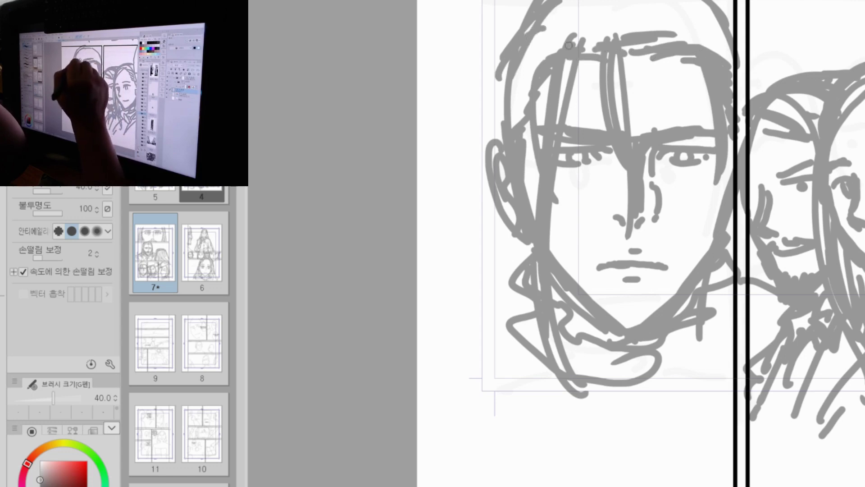
left_click_drag(561, 45, 514, 81)
left_click_drag(505, 81, 493, 137)
left_click_drag(520, 108, 512, 128)
Step: Add hair strands across the crown above the hairline, and thicken the outer hair contour on both sides
left_click_drag(618, 0, 616, 43)
mouse_move(656, 1)
left_mouse_down()
mouse_move(639, 47)
mouse_move(726, 41)
left_mouse_up()
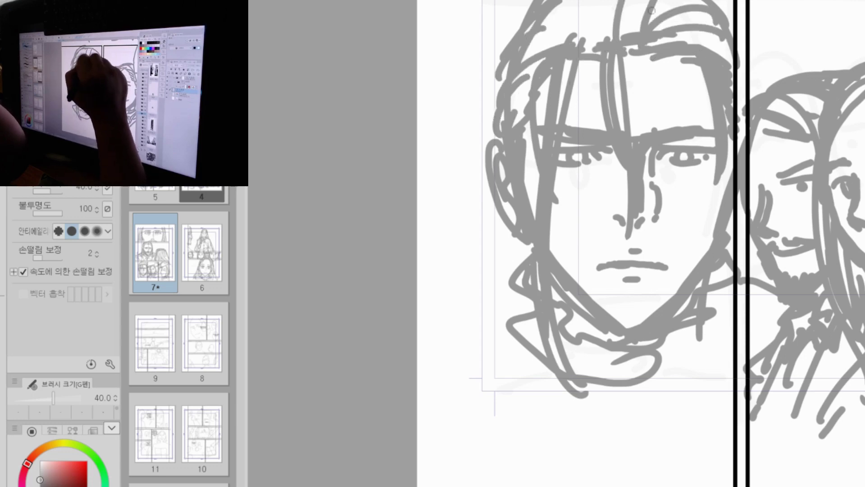
mouse_move(645, 5)
left_mouse_down()
mouse_move(708, 28)
mouse_move(724, 61)
left_mouse_up()
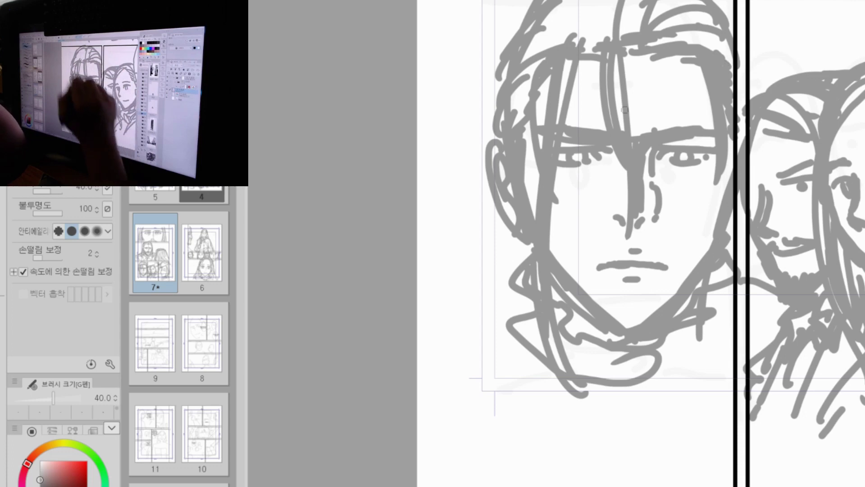
left_click_drag(541, 19, 575, 36)
left_click_drag(557, 4, 597, 37)
mouse_move(535, 9)
left_mouse_down()
mouse_move(501, 67)
mouse_move(493, 123)
left_mouse_up()
mouse_move(716, 1)
left_mouse_down()
mouse_move(729, 37)
mouse_move(726, 72)
left_mouse_up()
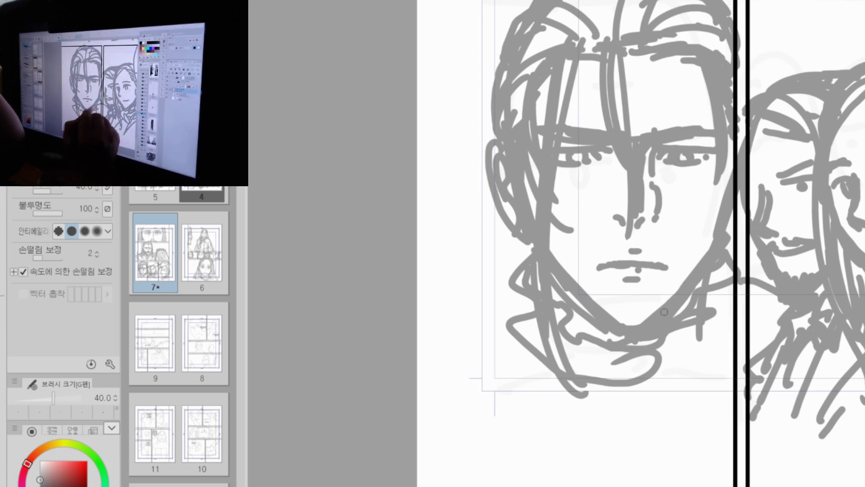
Step: Draw the hood-like collar and left shoulder around the neck, and thicken the right jaw and neck lines
mouse_move(500, 310)
left_mouse_down()
mouse_move(591, 436)
mouse_move(554, 379)
left_mouse_up()
mouse_move(522, 239)
left_mouse_down()
mouse_move(469, 379)
mouse_move(496, 395)
left_mouse_up()
mouse_move(500, 293)
left_mouse_down()
mouse_move(512, 280)
mouse_move(496, 309)
left_mouse_up()
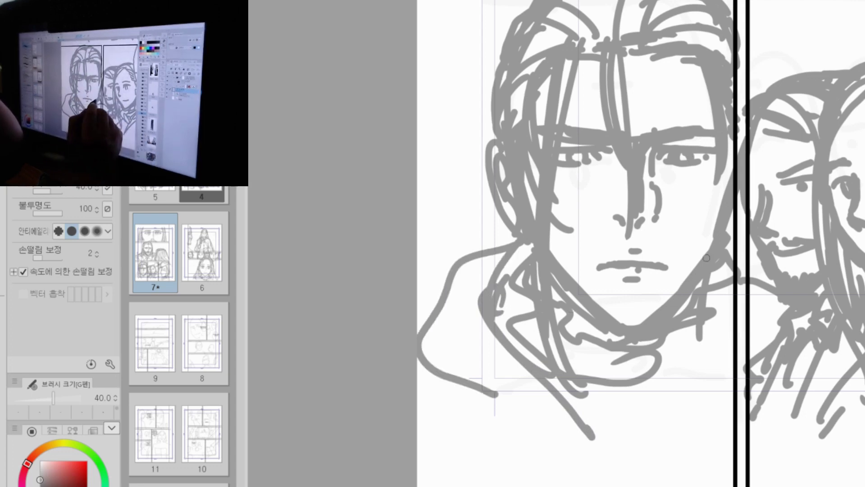
left_click_drag(696, 264, 659, 308)
left_click_drag(720, 259, 705, 280)
left_click_drag(832, 320, 637, 448)
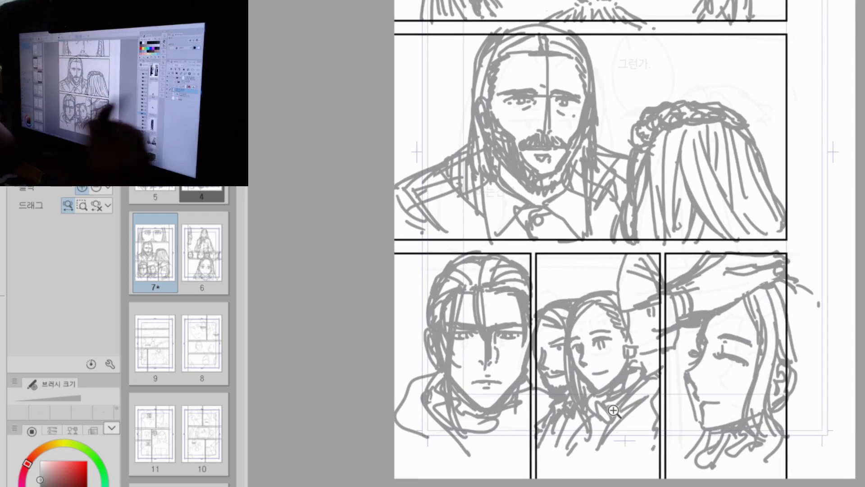